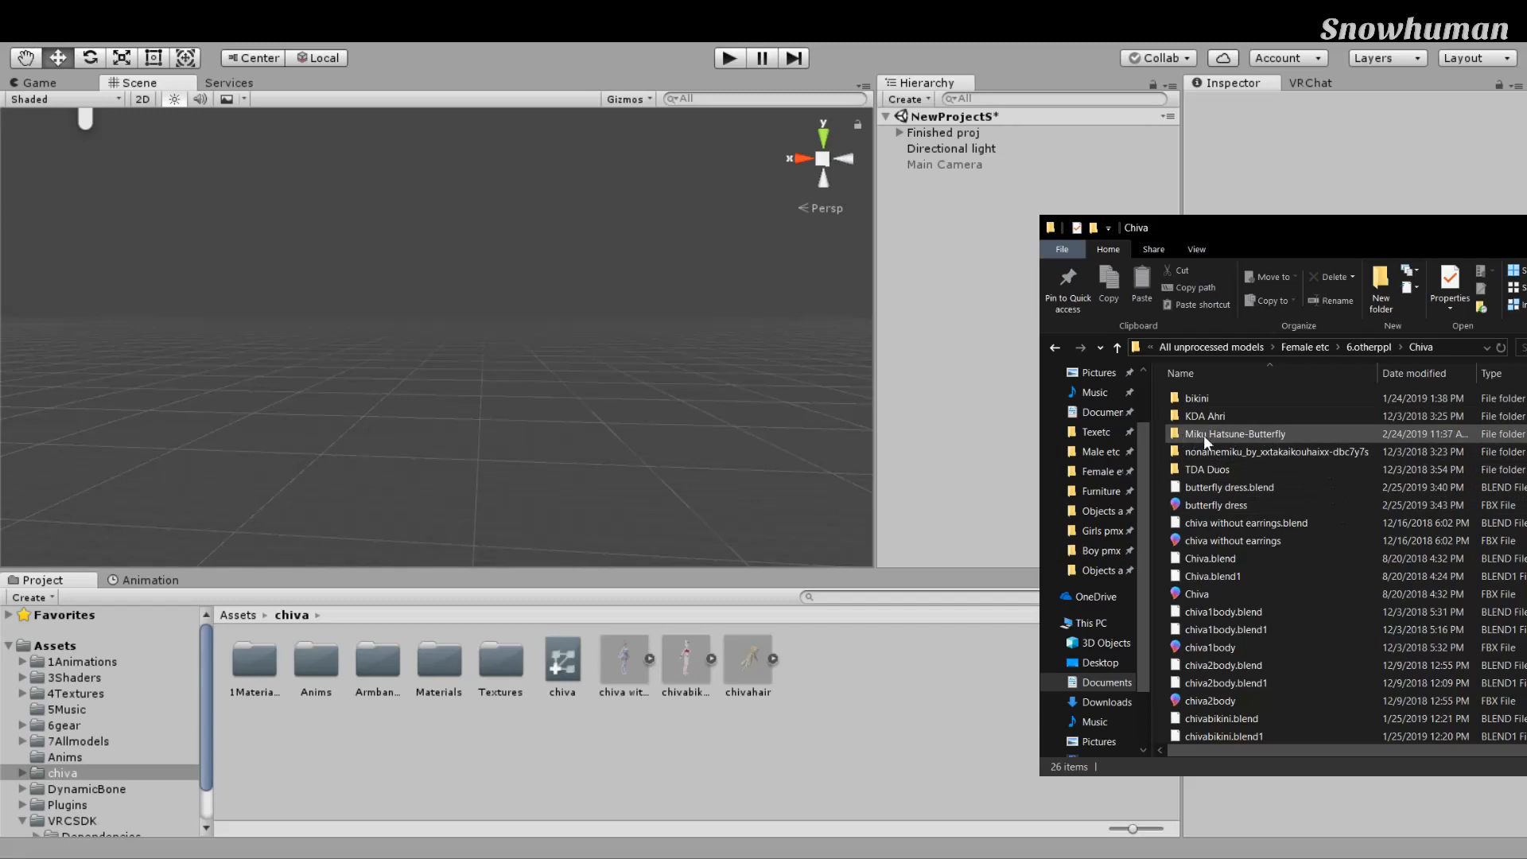
# Step: Copy the eight textures (bai through jinse, plus shang2, skin, wai1) from Miku Hatsune-Butterfly into Unity's chiva folder
pyautogui.doubleClick(1263, 434)
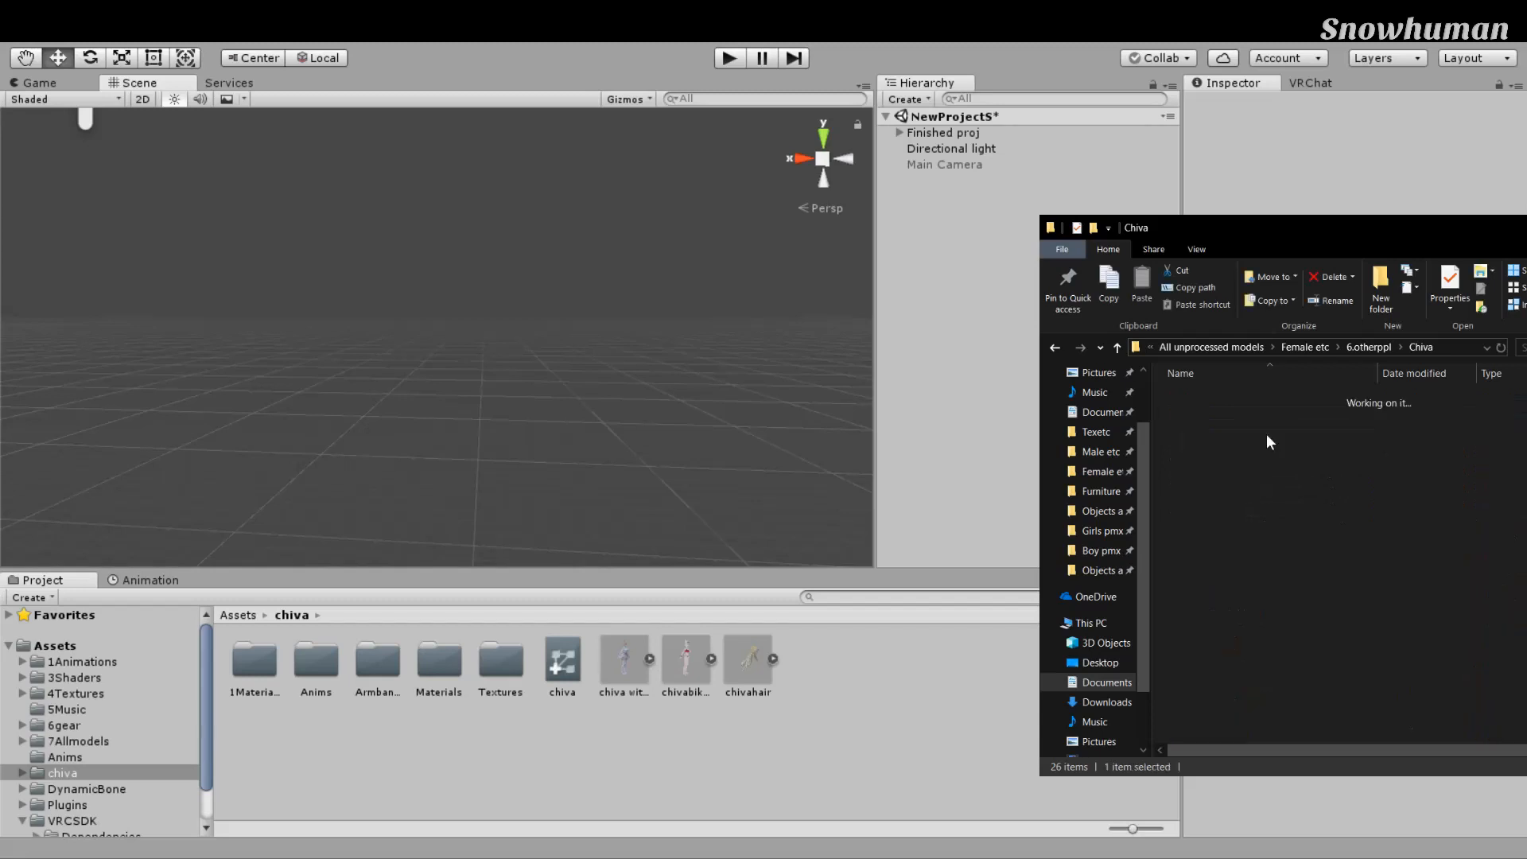
pyautogui.click(1056, 347)
pyautogui.doubleClick(1221, 430)
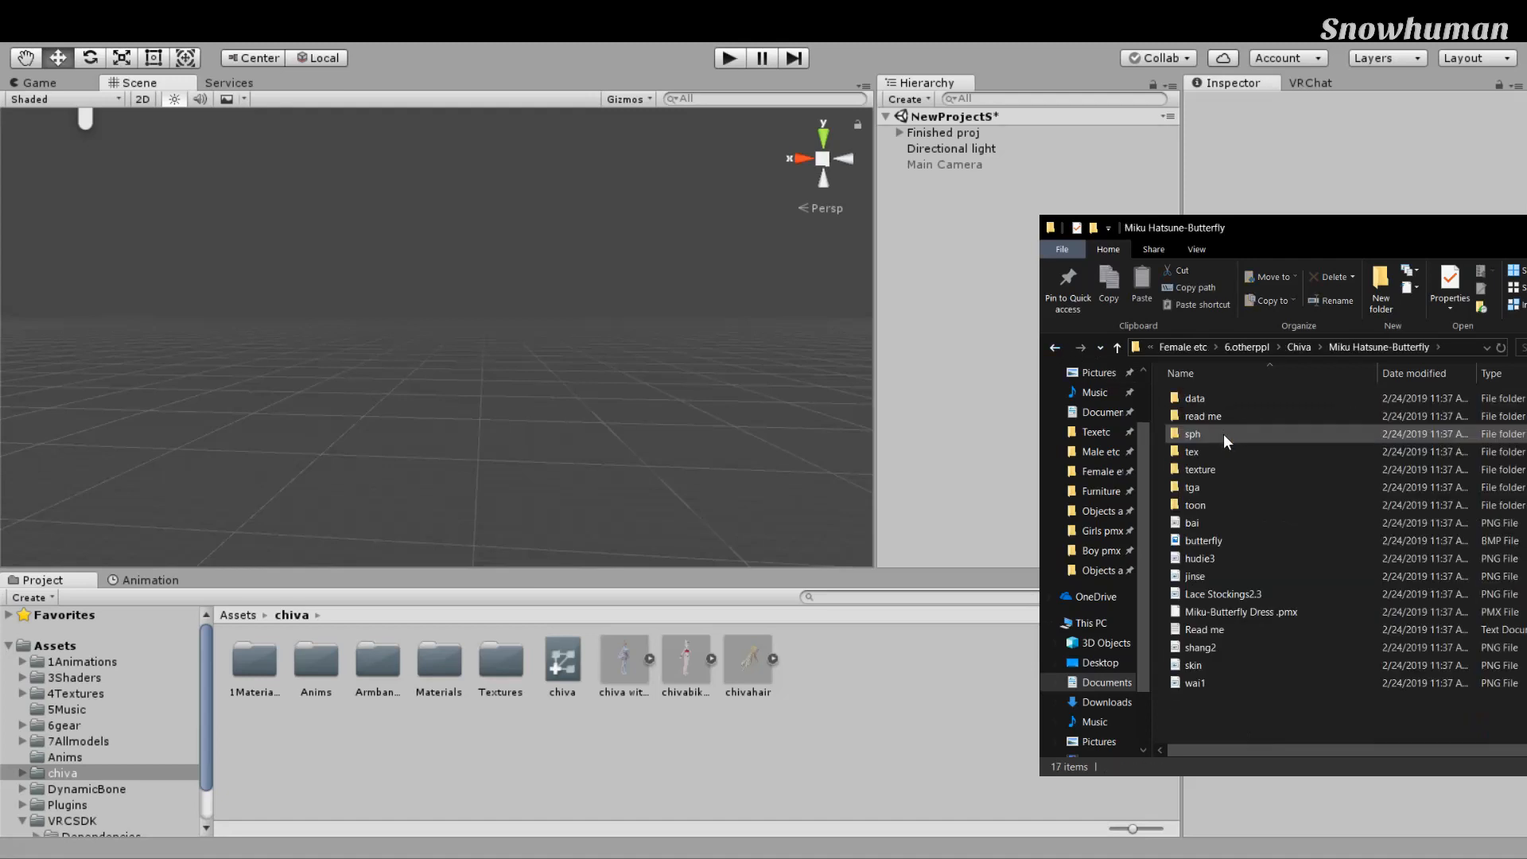
pyautogui.moveTo(1217, 527); pyautogui.dragTo(1218, 596)
pyautogui.keyDown('ctrl'); pyautogui.moveTo(1217, 649); pyautogui.dragTo(1214, 675); pyautogui.keyUp('ctrl')
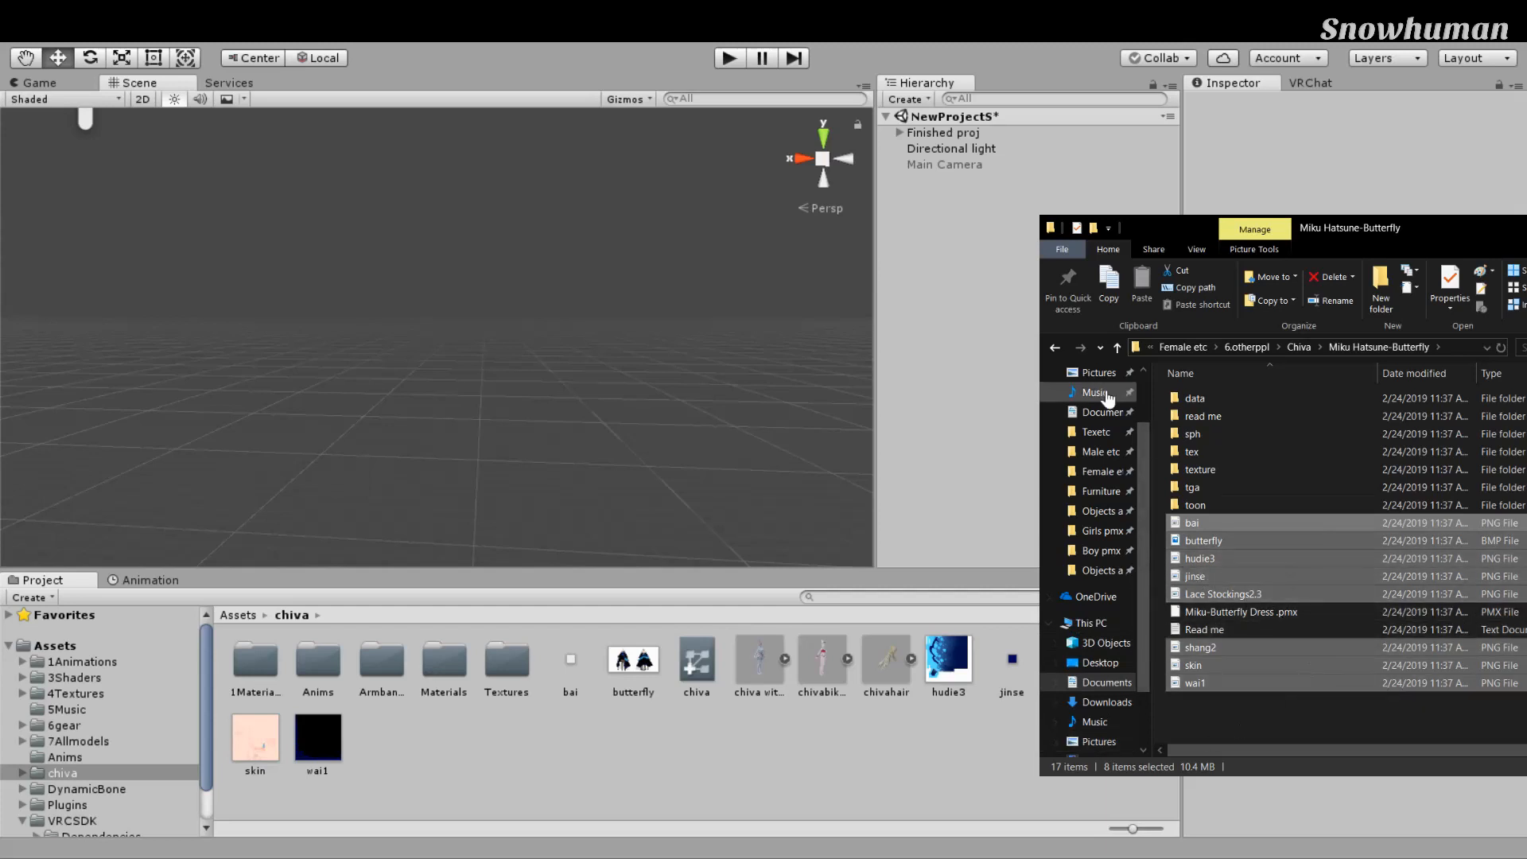
# Step: Create a new folder in chiva named 'Textures for butterfly dress'
pyautogui.click(1054, 348)
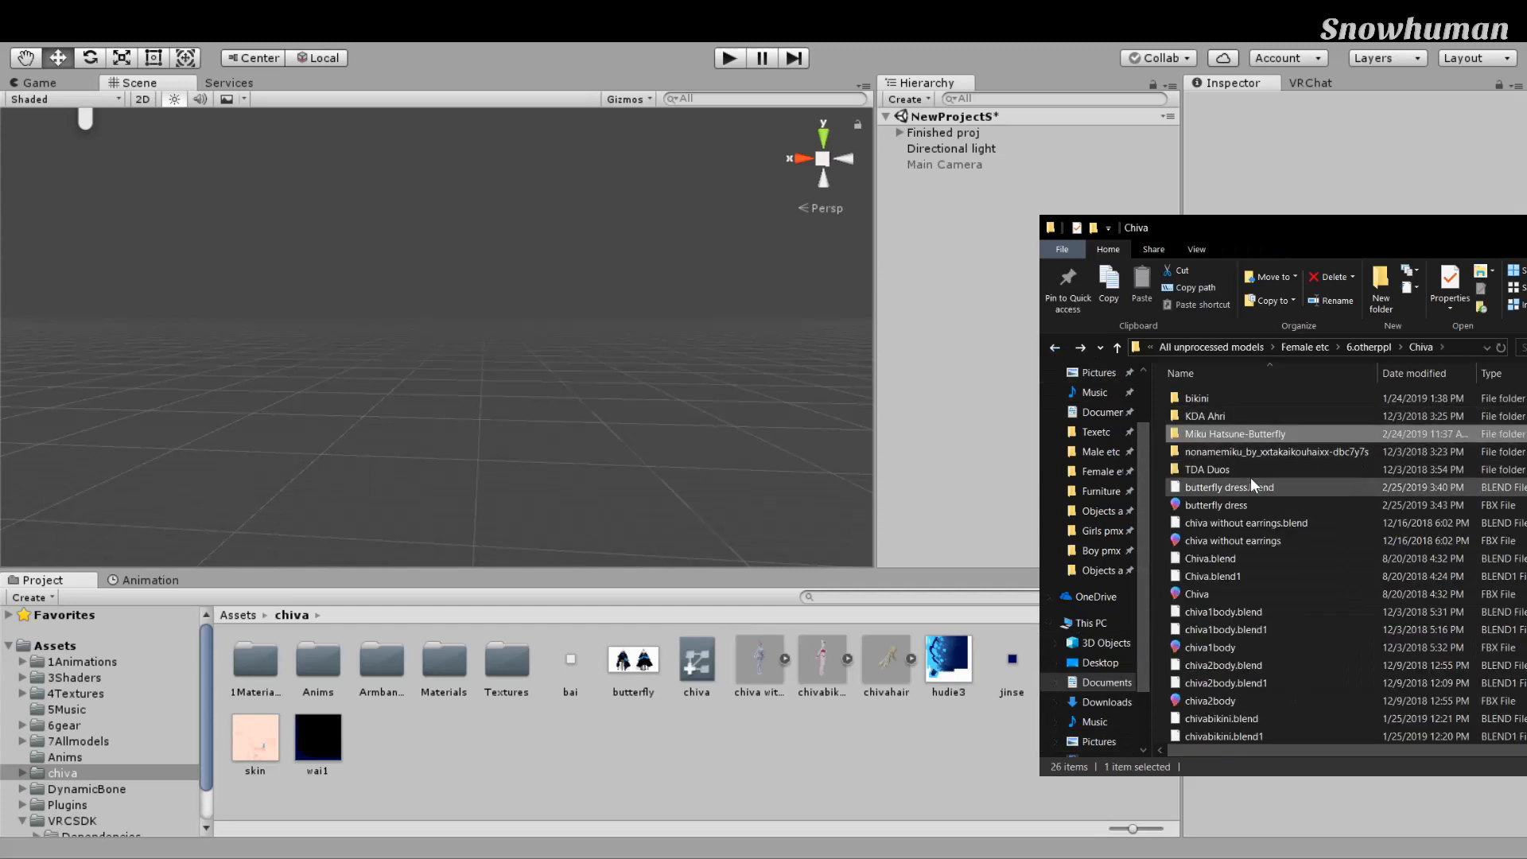
pyautogui.click(636, 764)
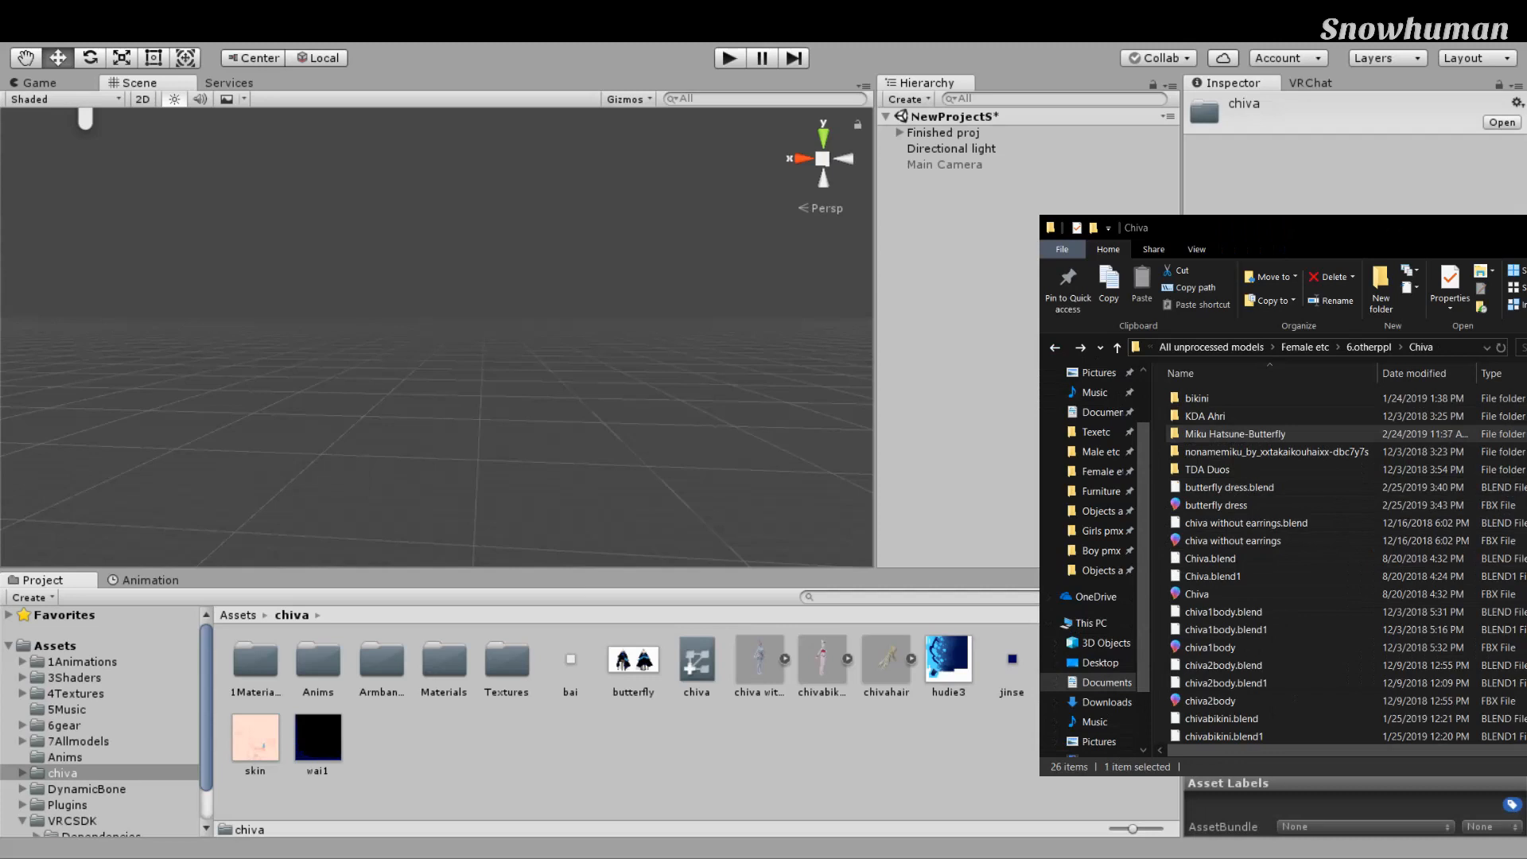
pyautogui.click(1232, 195)
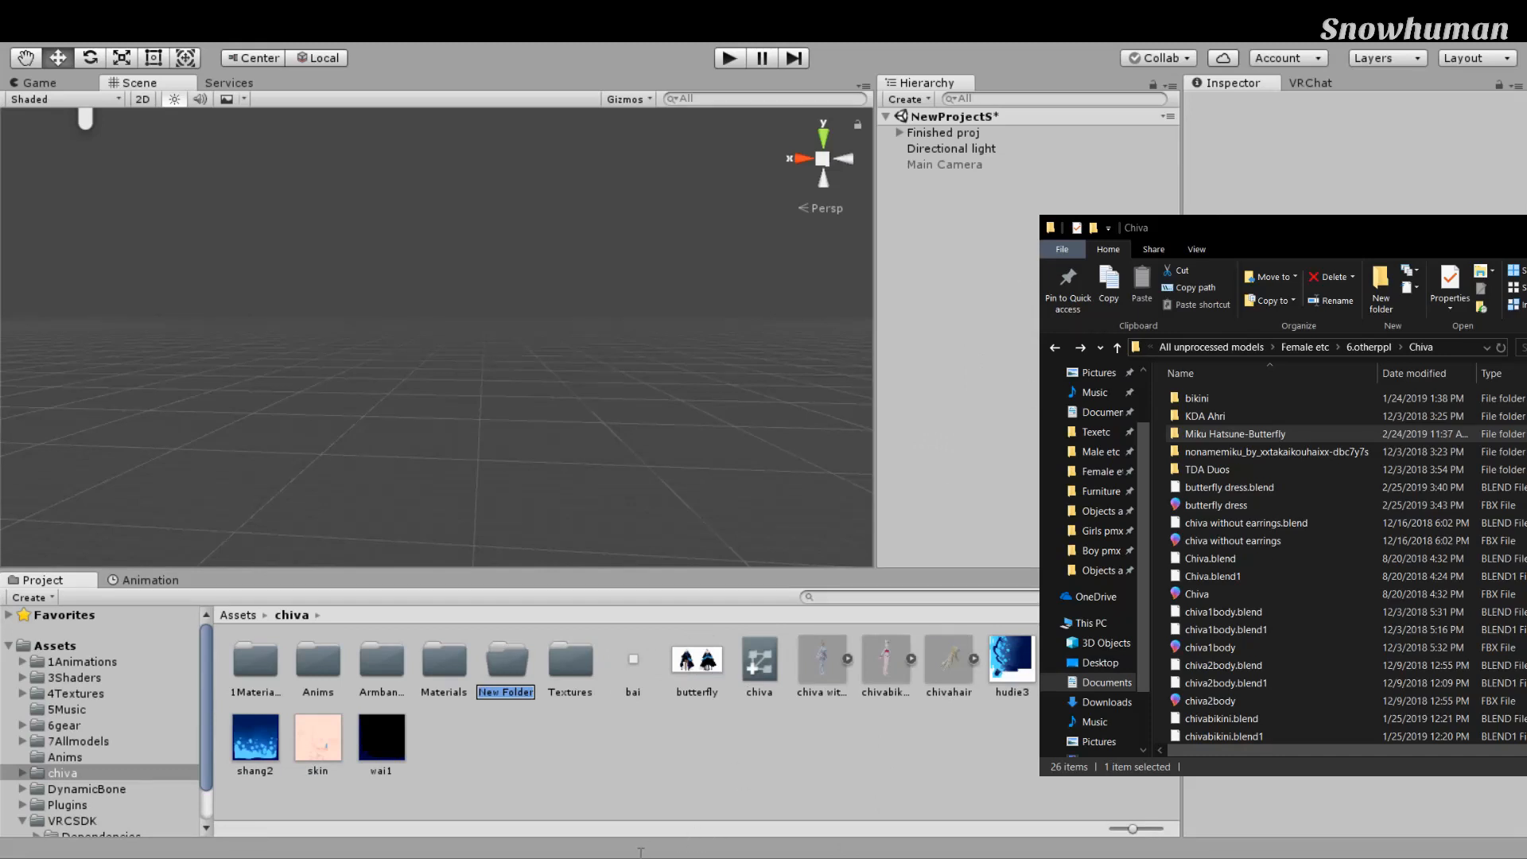
pyautogui.press('BackSpace')
pyautogui.write('Texture')
pyautogui.write('s for but')
pyautogui.write('terfly d')
pyautogui.write('ress')
pyautogui.press('Return')
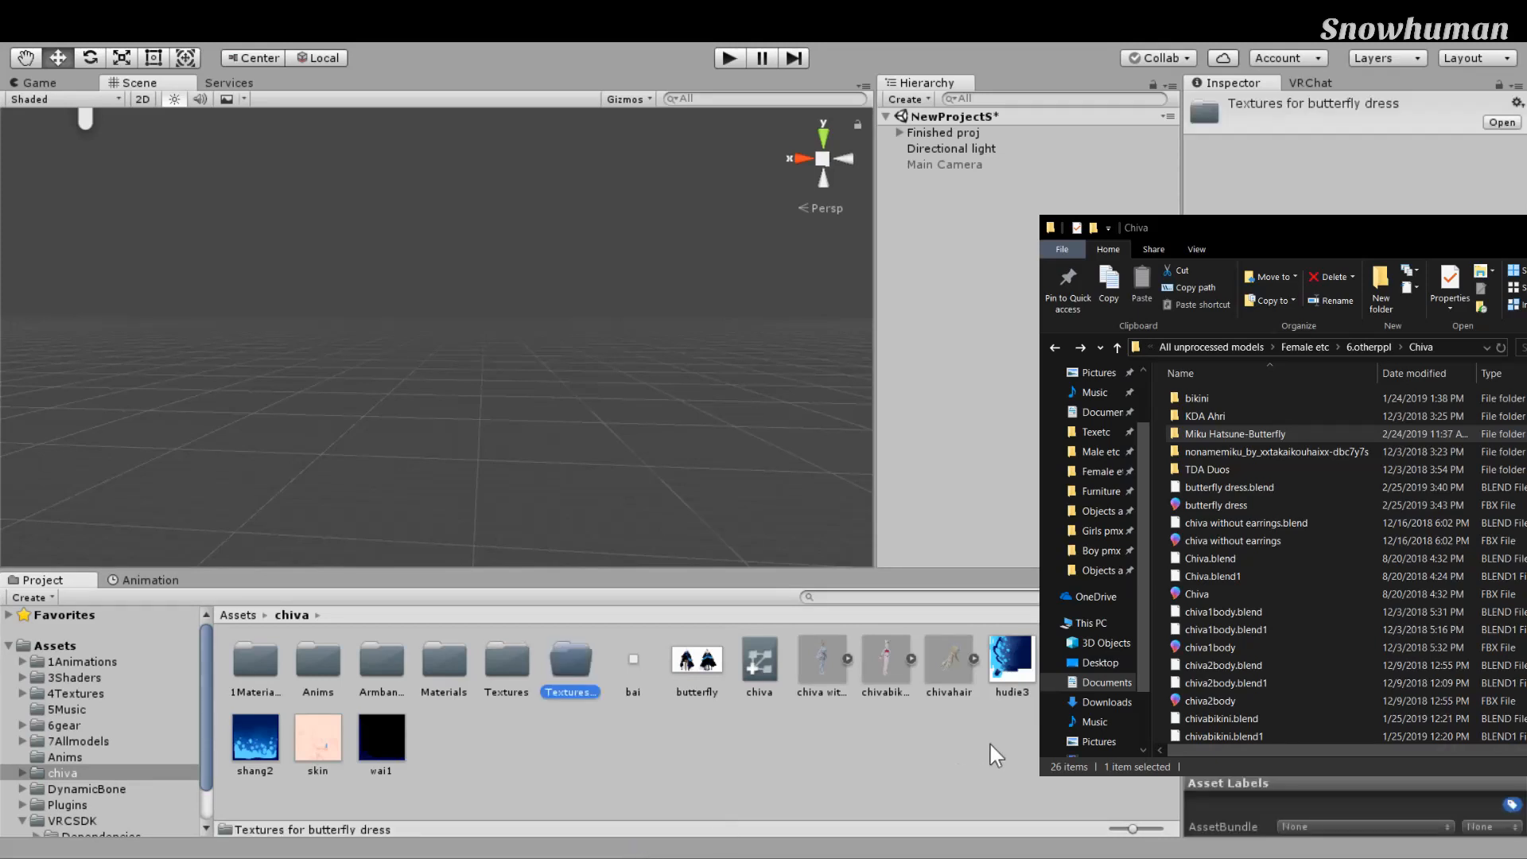
# Step: Select the eight butterfly textures and move them into 'Textures for butterfly dress'
pyautogui.press('Right')
pyautogui.hotkey('shift', 'Right')
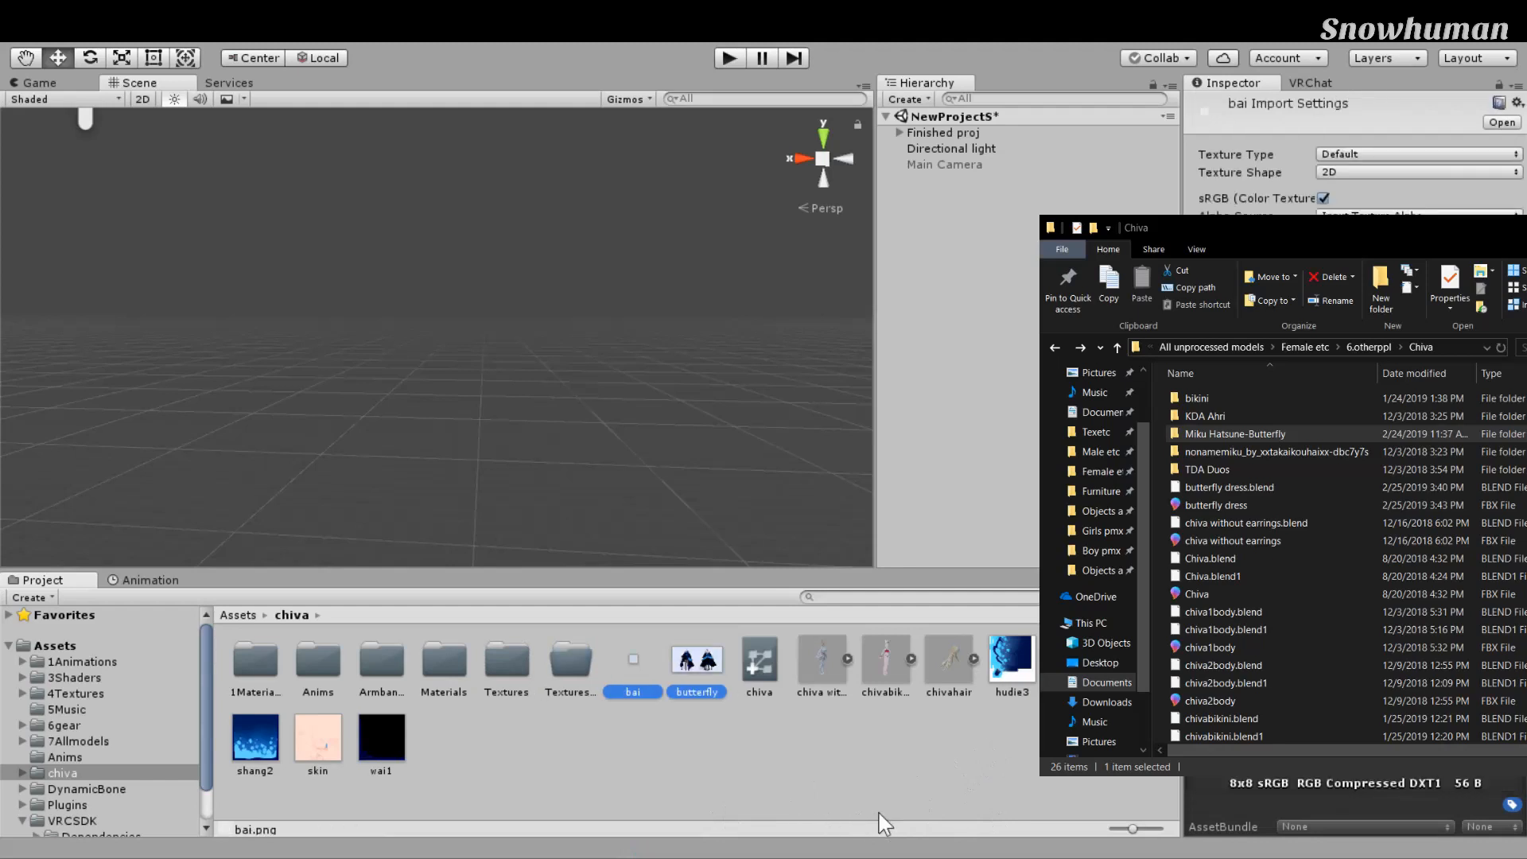
pyautogui.keyDown('ctrl'); pyautogui.click(1269, 833); pyautogui.keyUp('ctrl')
pyautogui.keyDown('ctrl'); pyautogui.click(1348, 824); pyautogui.keyUp('ctrl')
pyautogui.keyDown('ctrl'); pyautogui.click(1423, 826); pyautogui.keyUp('ctrl')
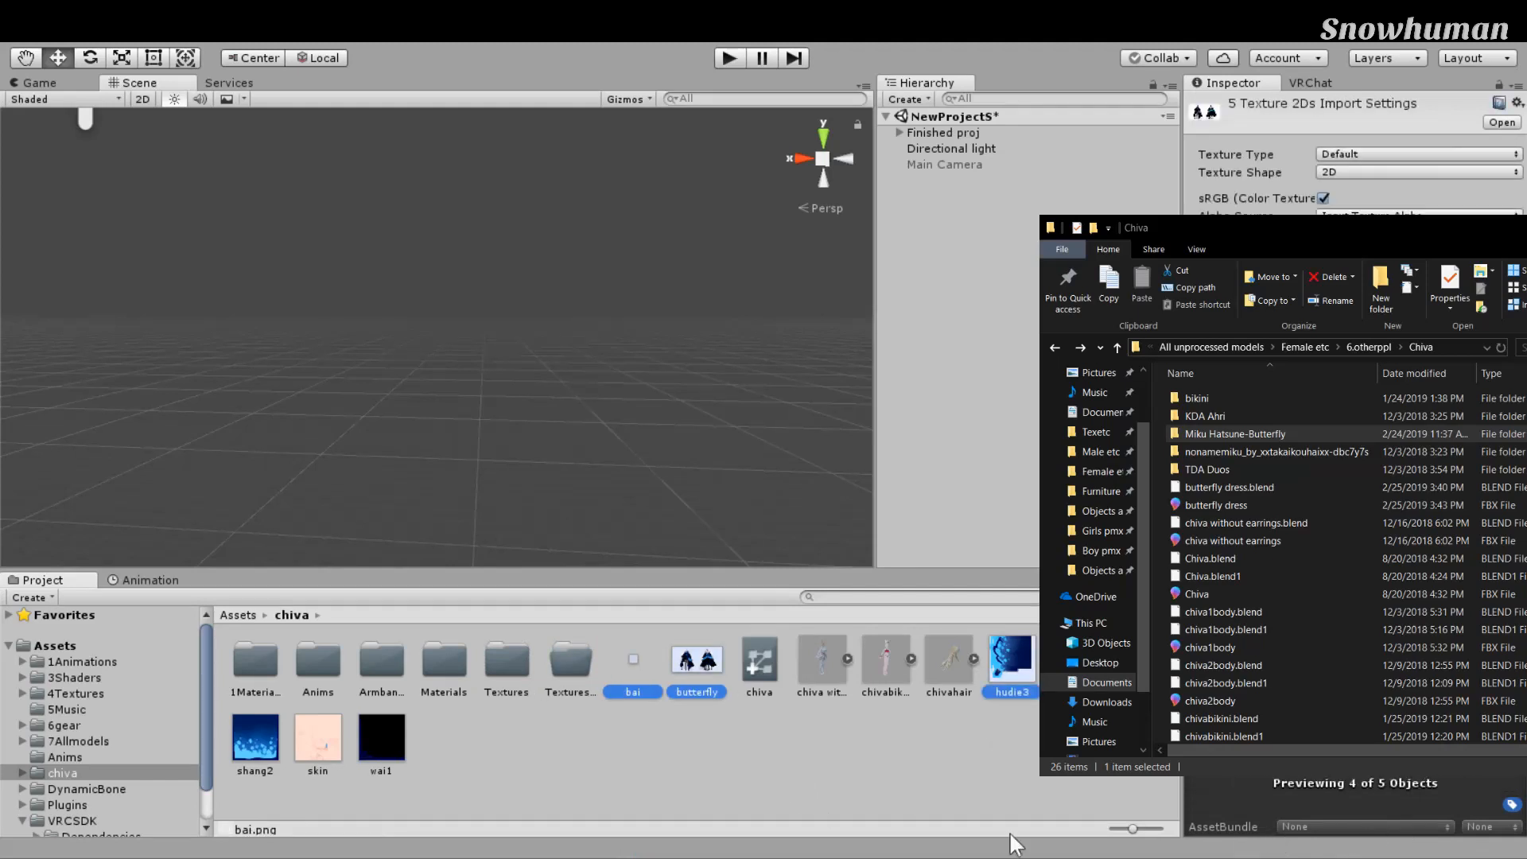
pyautogui.keyDown('ctrl'); pyautogui.click(381, 737); pyautogui.keyUp('ctrl')
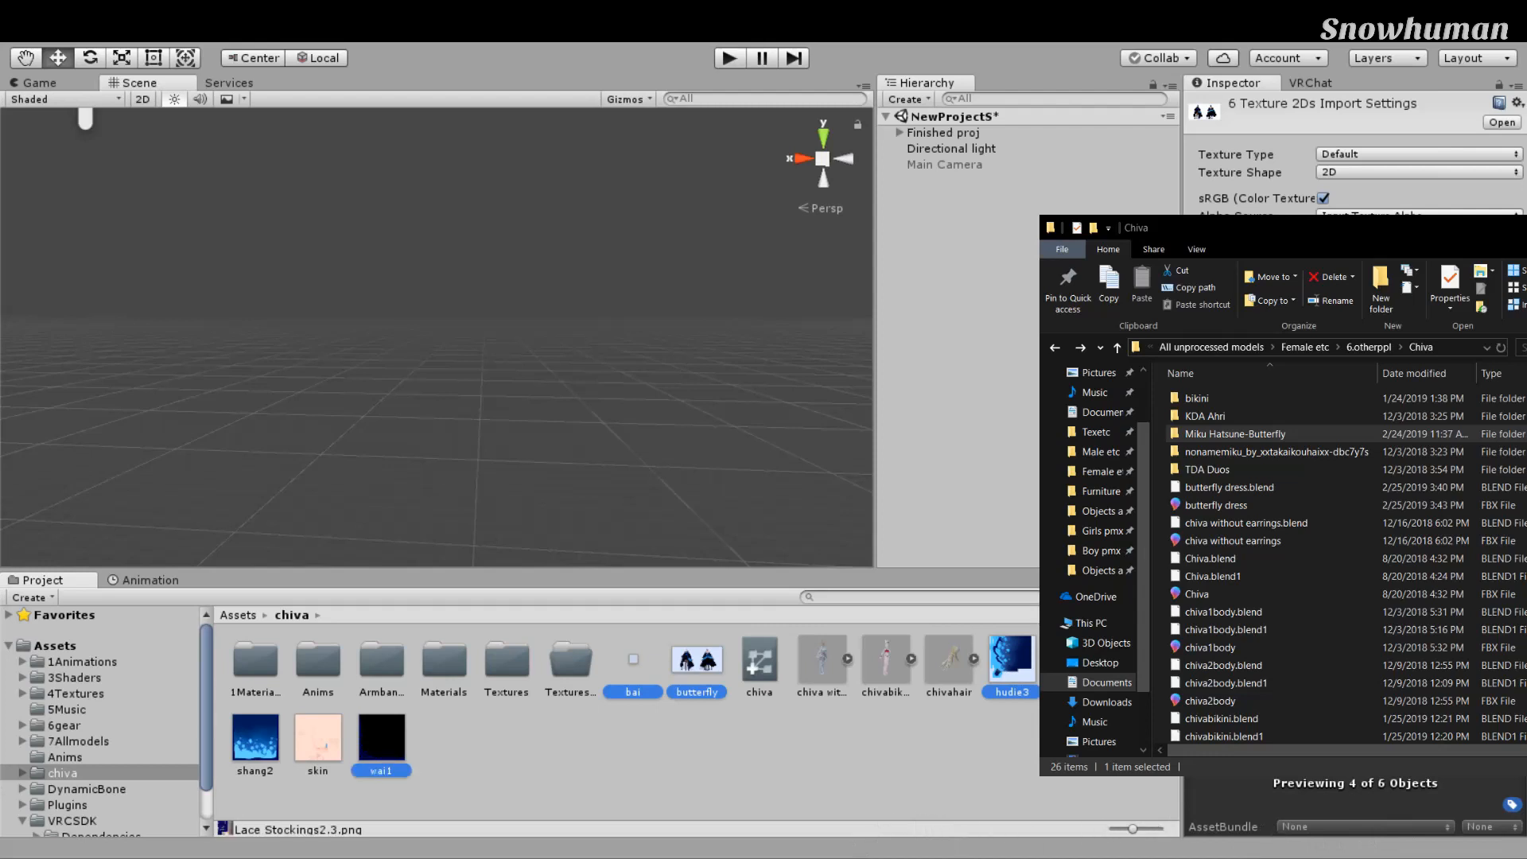
pyautogui.keyDown('ctrl'); pyautogui.click(318, 737); pyautogui.keyUp('ctrl')
pyautogui.keyDown('ctrl'); pyautogui.click(255, 736); pyautogui.keyUp('ctrl')
pyautogui.moveTo(631, 658); pyautogui.dragTo(573, 660)
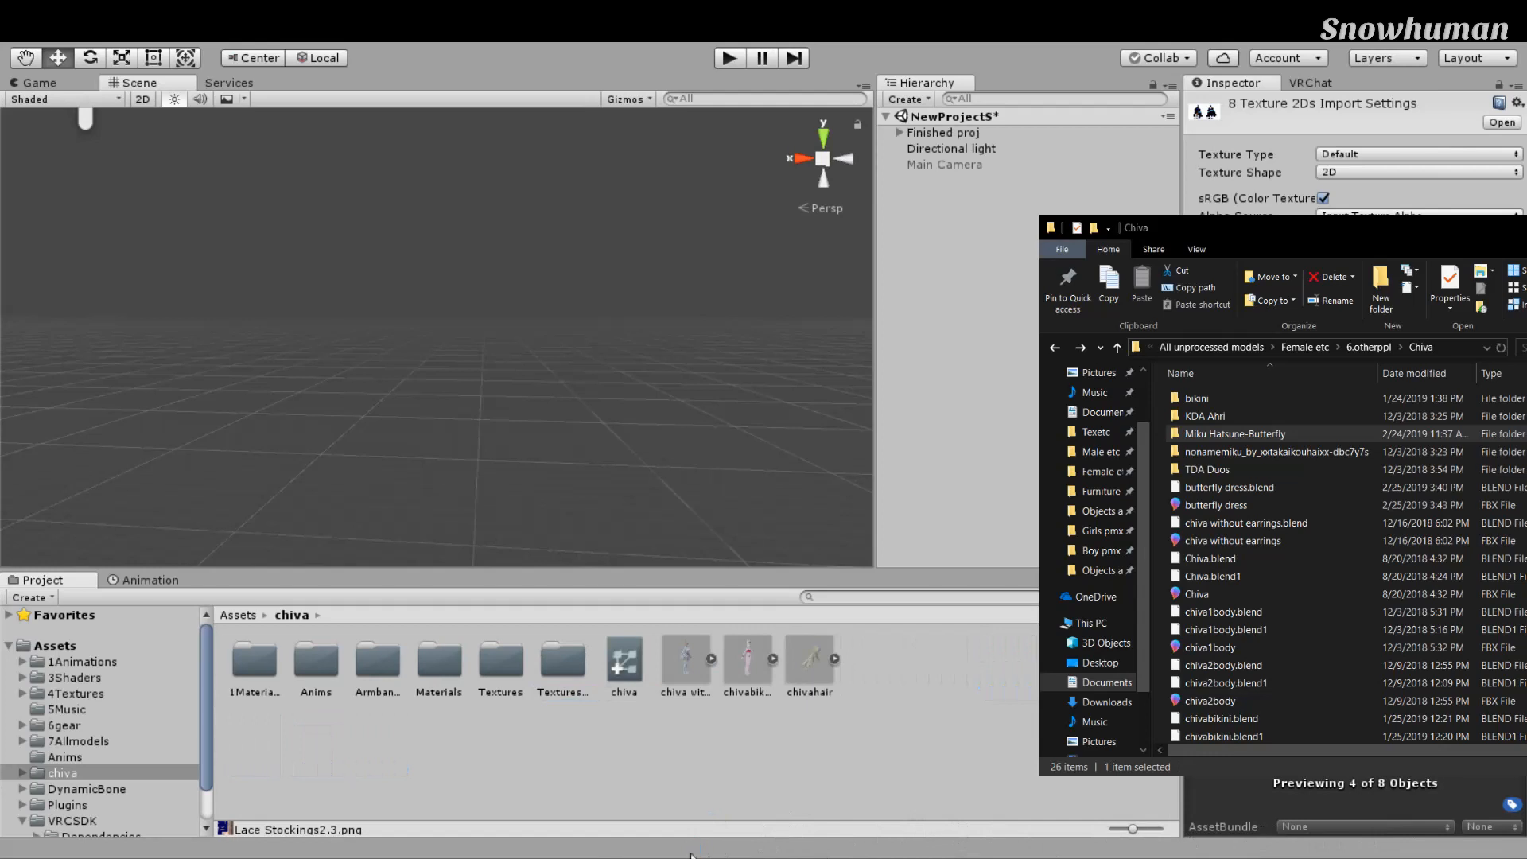
pyautogui.click(559, 675)
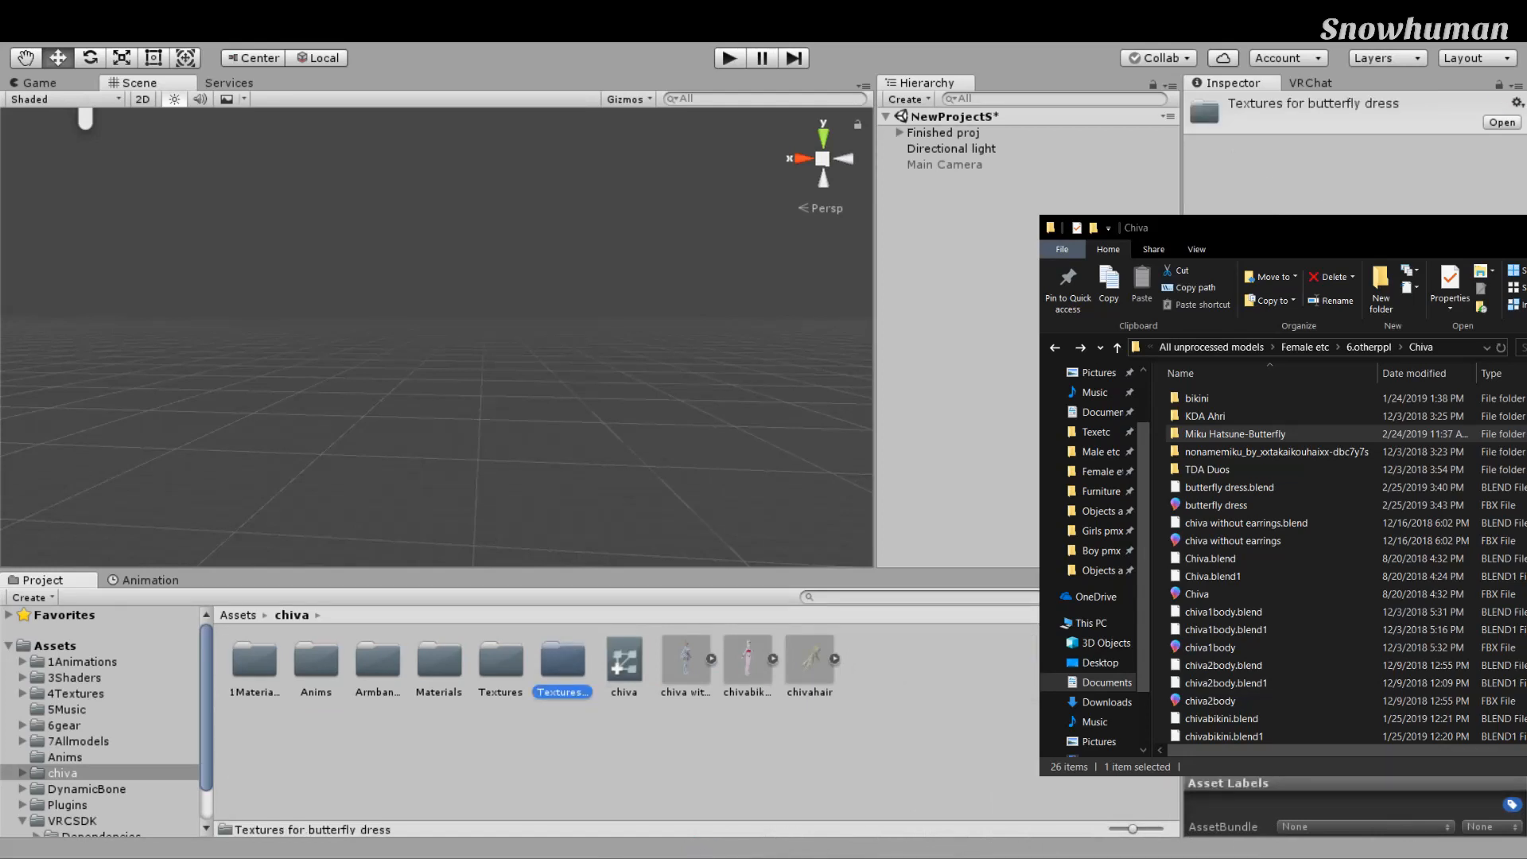
pyautogui.press('Return')
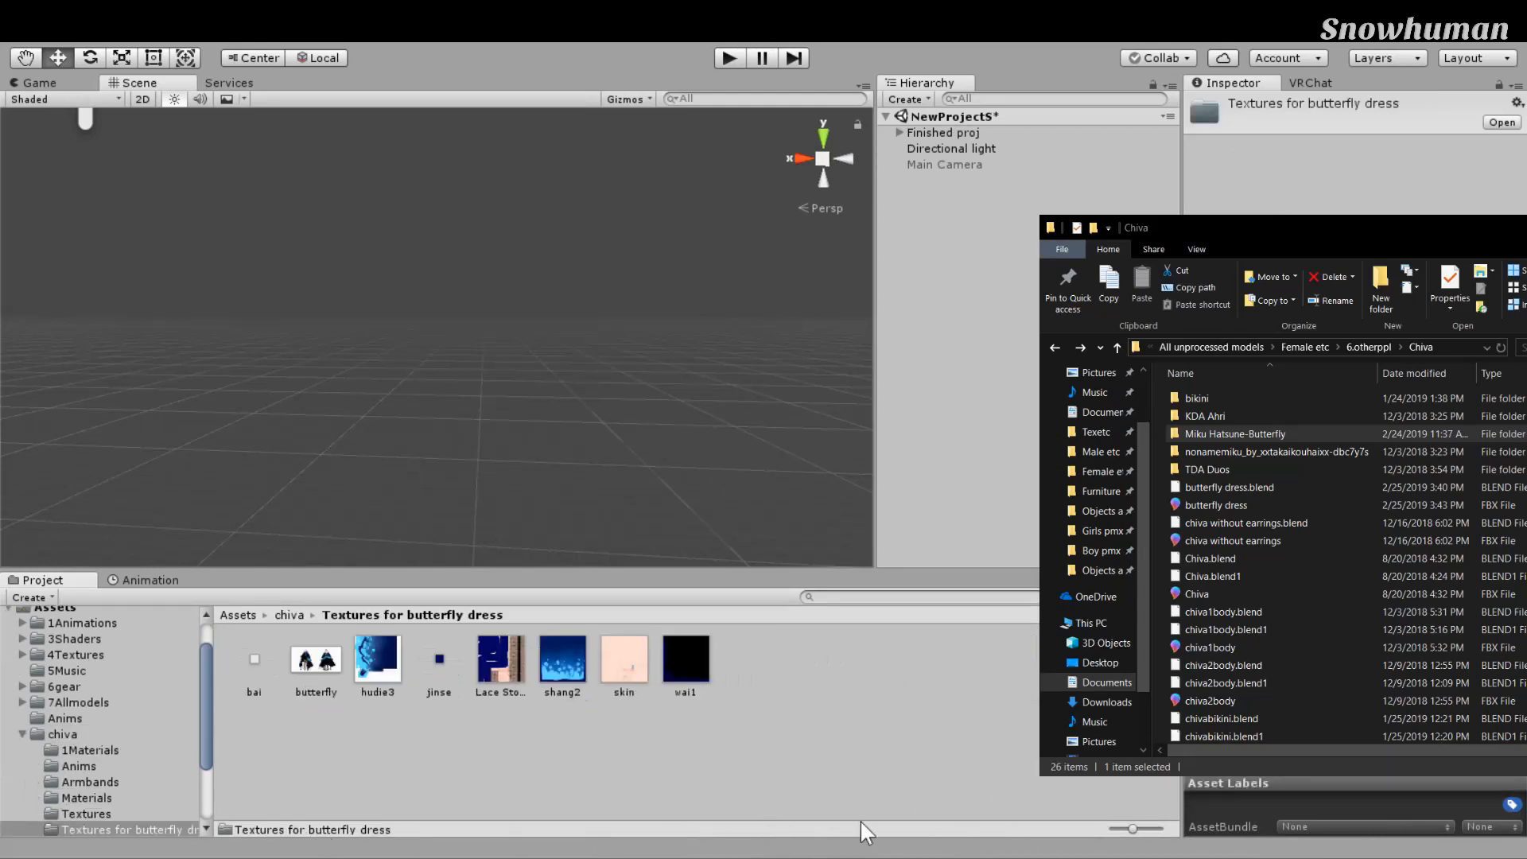
pyautogui.click(64, 735)
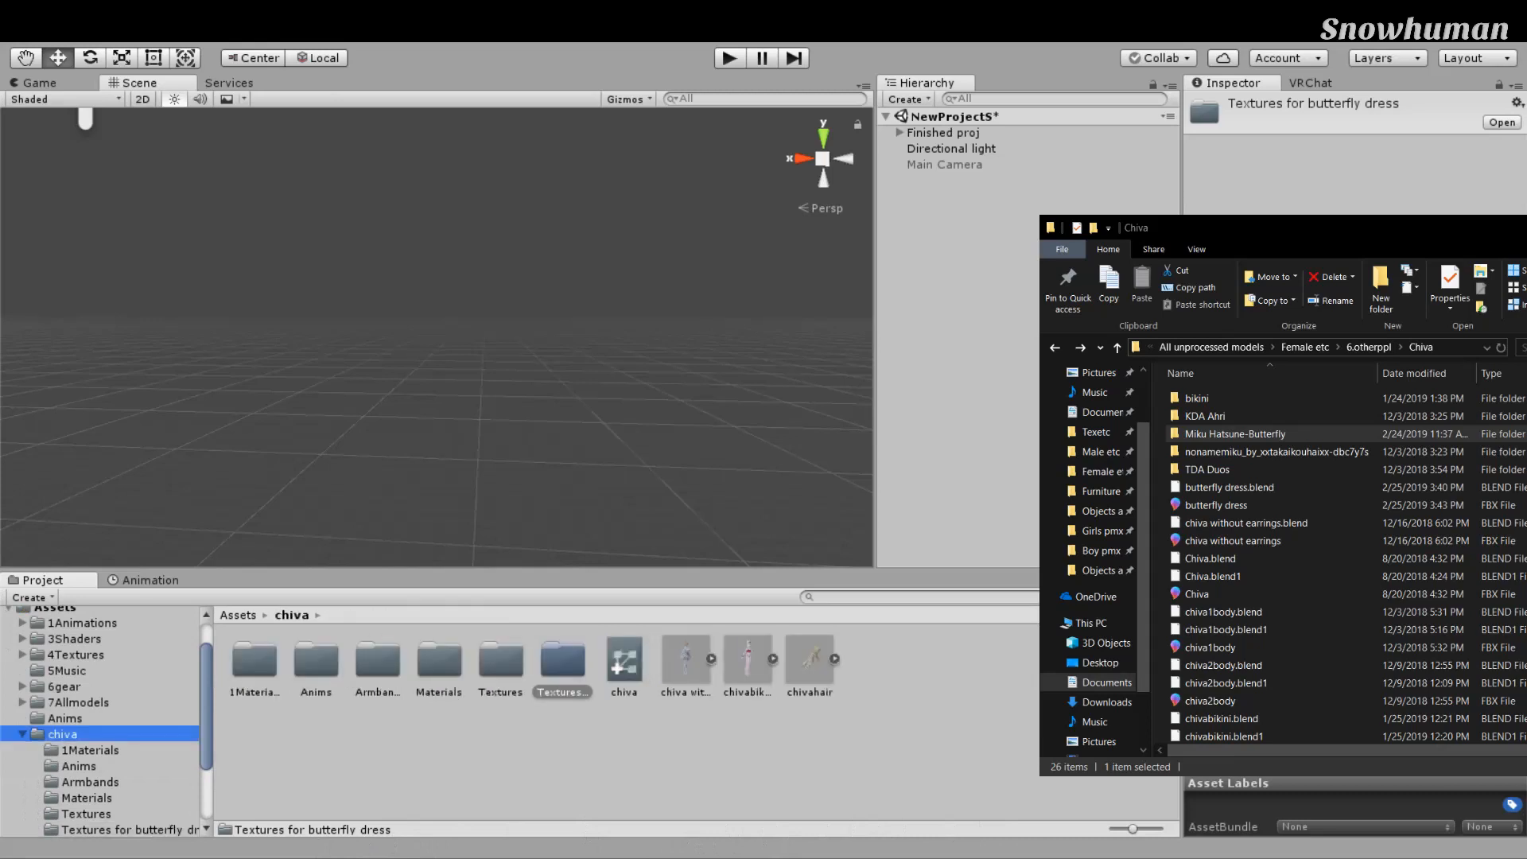
# Step: Import butterfly dress.fbx from Explorer into the chiva folder
pyautogui.click(478, 756)
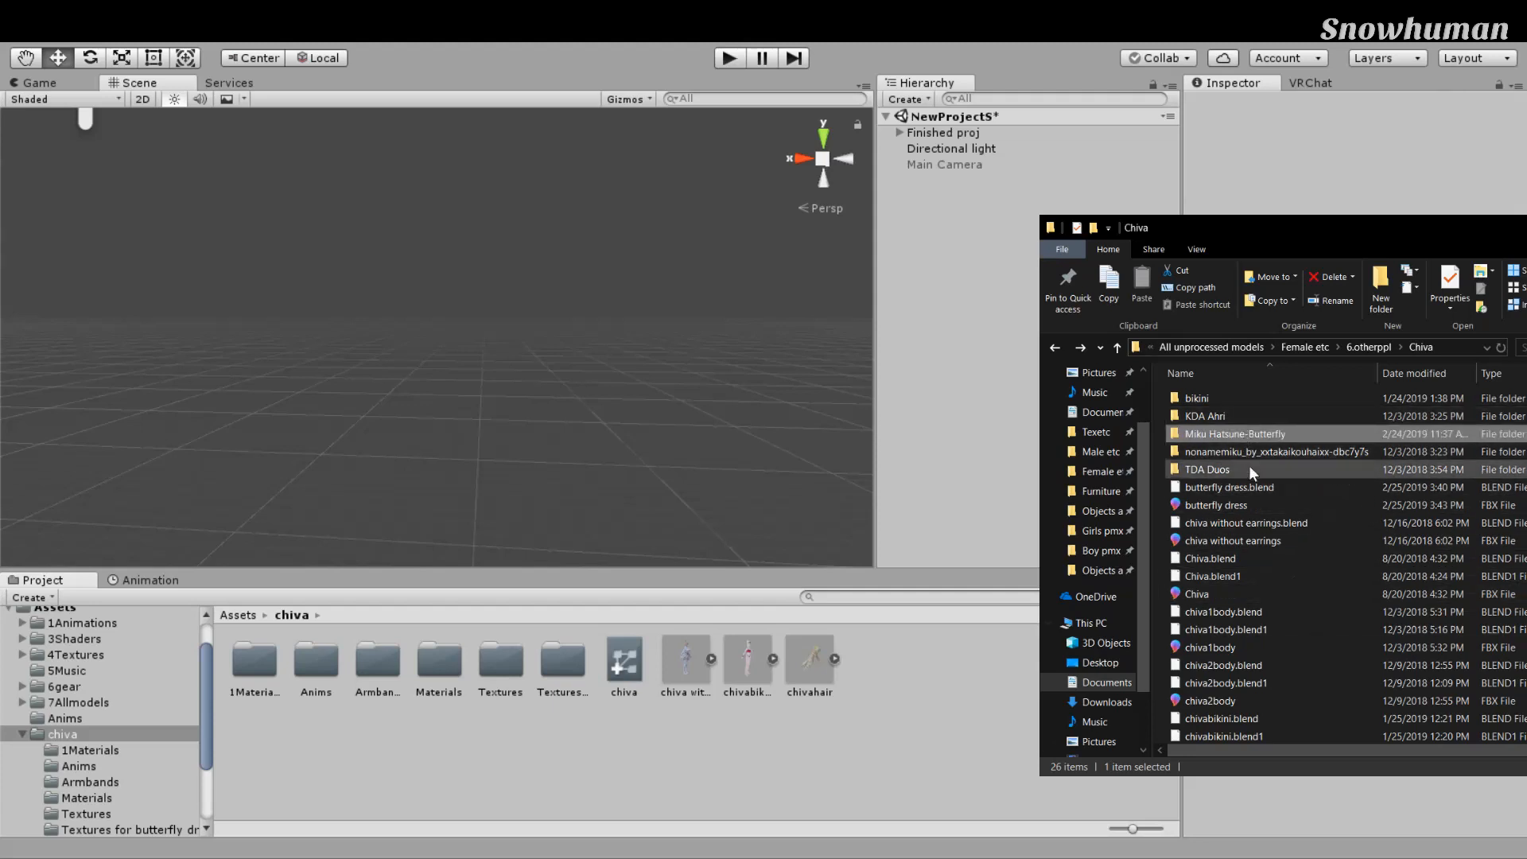
pyautogui.click(1249, 504)
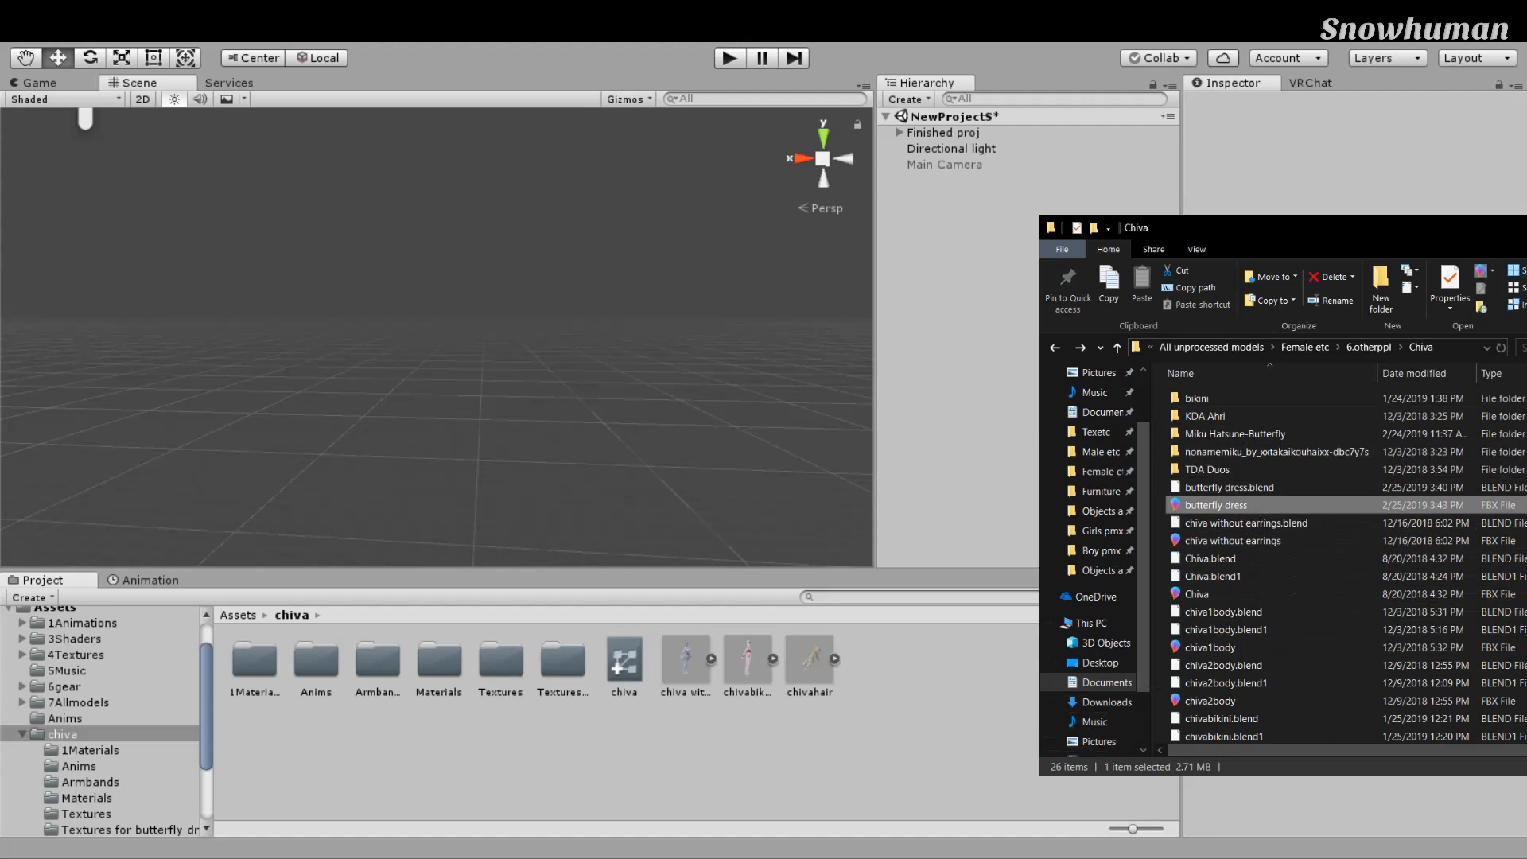
pyautogui.moveTo(1215, 505); pyautogui.dragTo(927, 736)
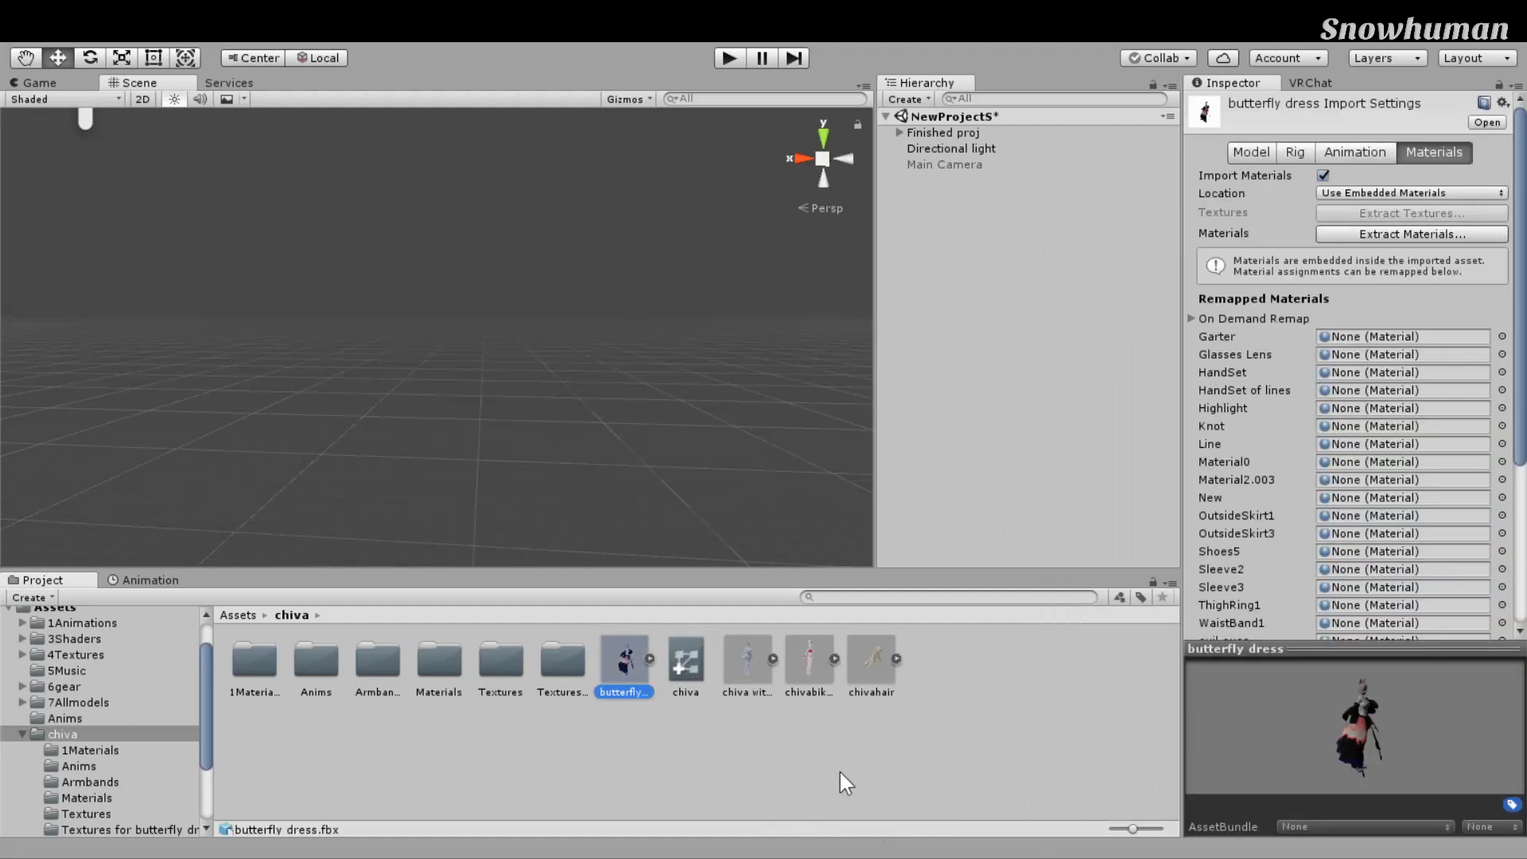
# Step: Drag the butterfly dress model from the Project panel into the Scene view
pyautogui.scroll(-3, 610, 475)
pyautogui.moveTo(766, 441); pyautogui.dragTo(751, 439, button='right')
pyautogui.scroll(2, 751, 437)
pyautogui.scroll(3, 733, 470)
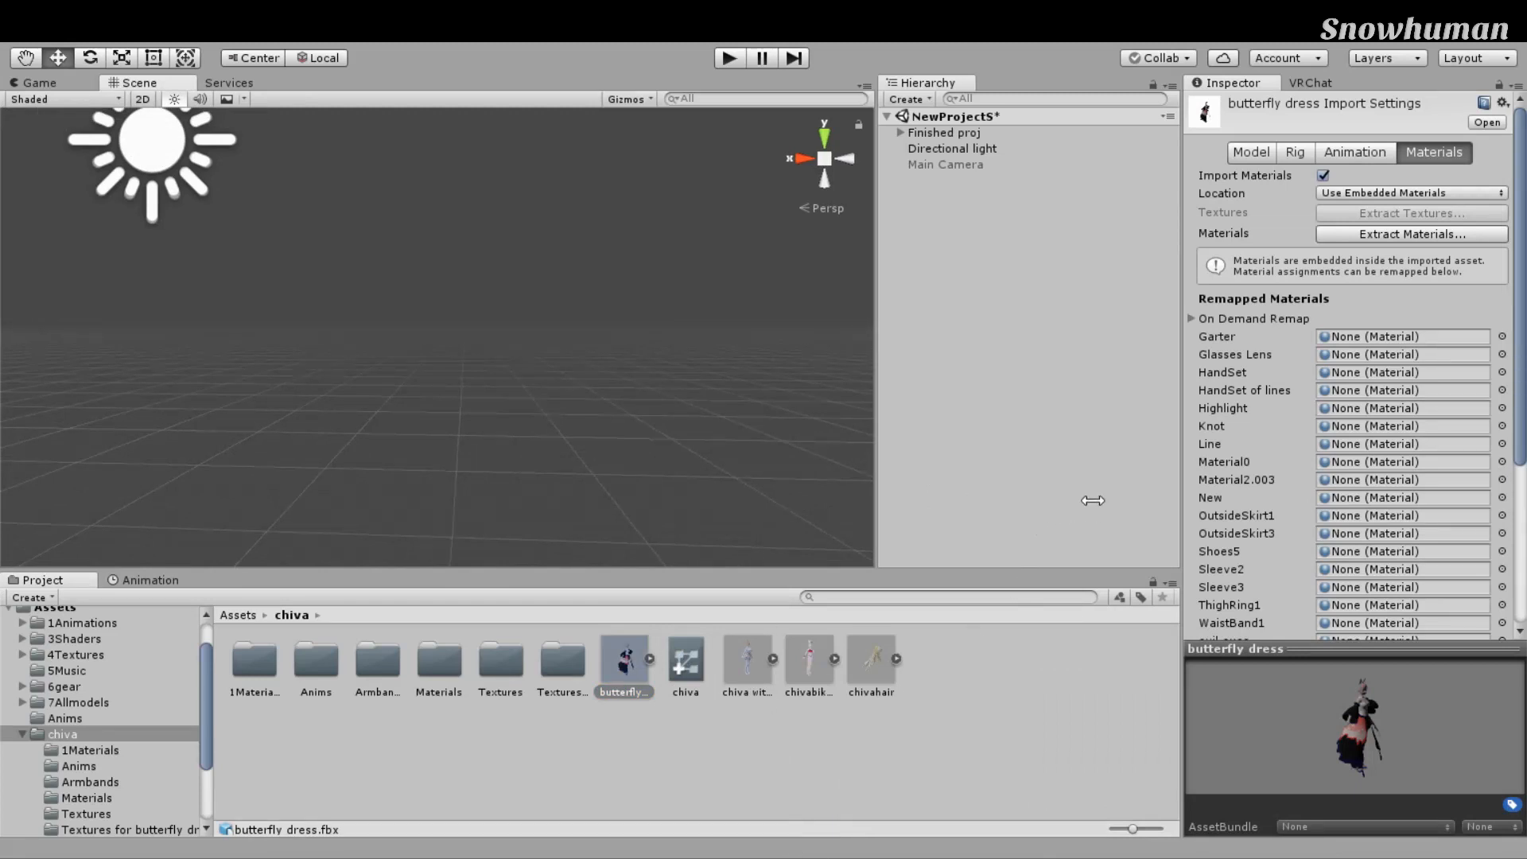
pyautogui.moveTo(1093, 501); pyautogui.dragTo(1116, 504)
pyautogui.moveTo(802, 832); pyautogui.dragTo(673, 517)
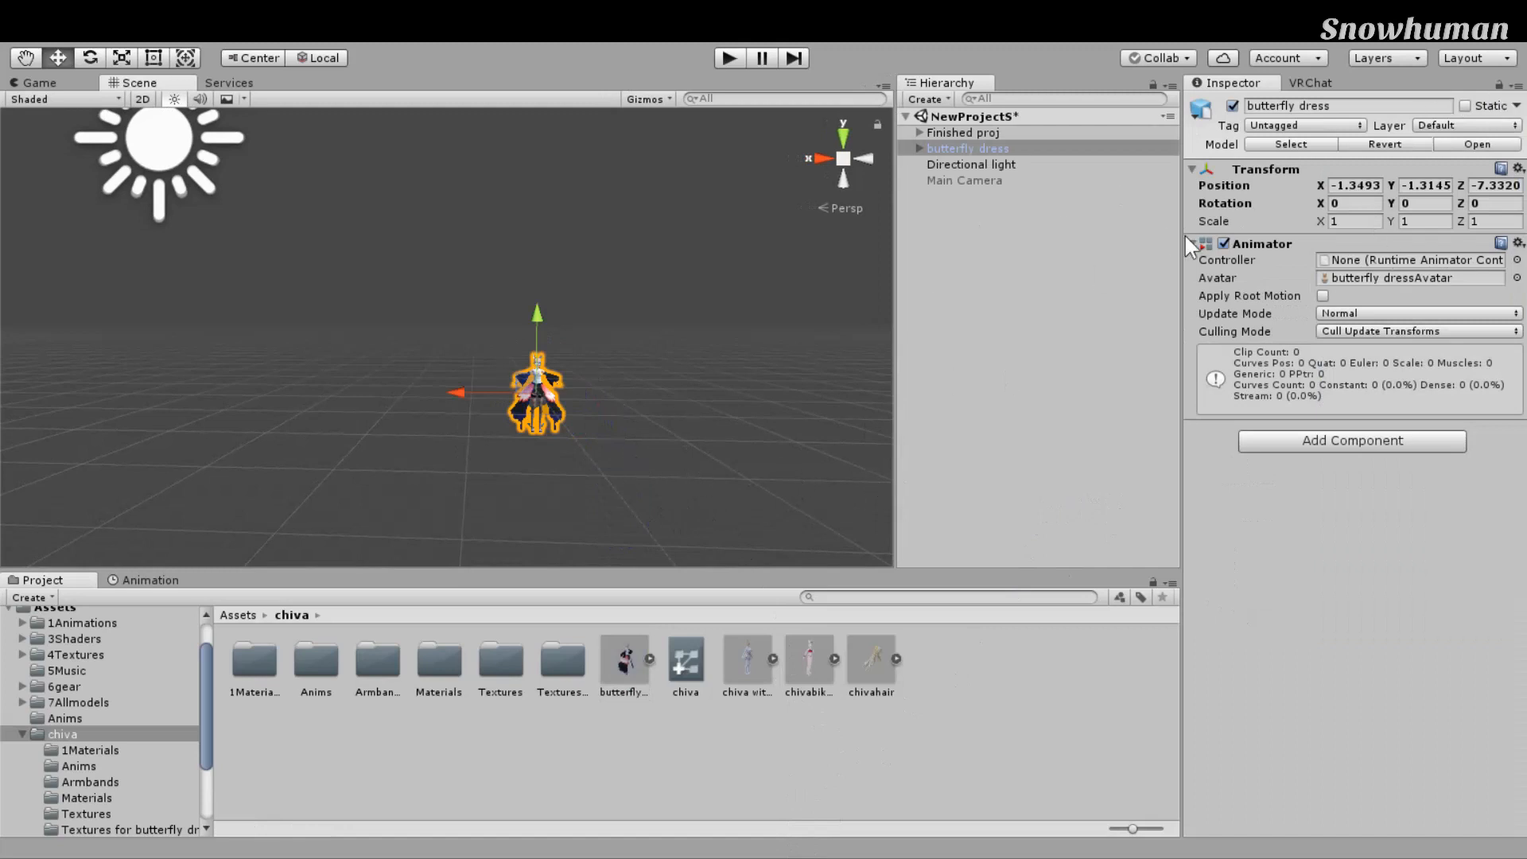
# Step: Widen the Scene view and turn on scene lighting
pyautogui.moveTo(1123, 272); pyautogui.dragTo(1142, 274)
pyautogui.moveTo(774, 460)
pyautogui.mouseDown(button='middle')
pyautogui.moveTo(747, 457)
pyautogui.moveTo(794, 453)
pyautogui.mouseUp(button='middle')
pyautogui.scroll(3, 745, 457)
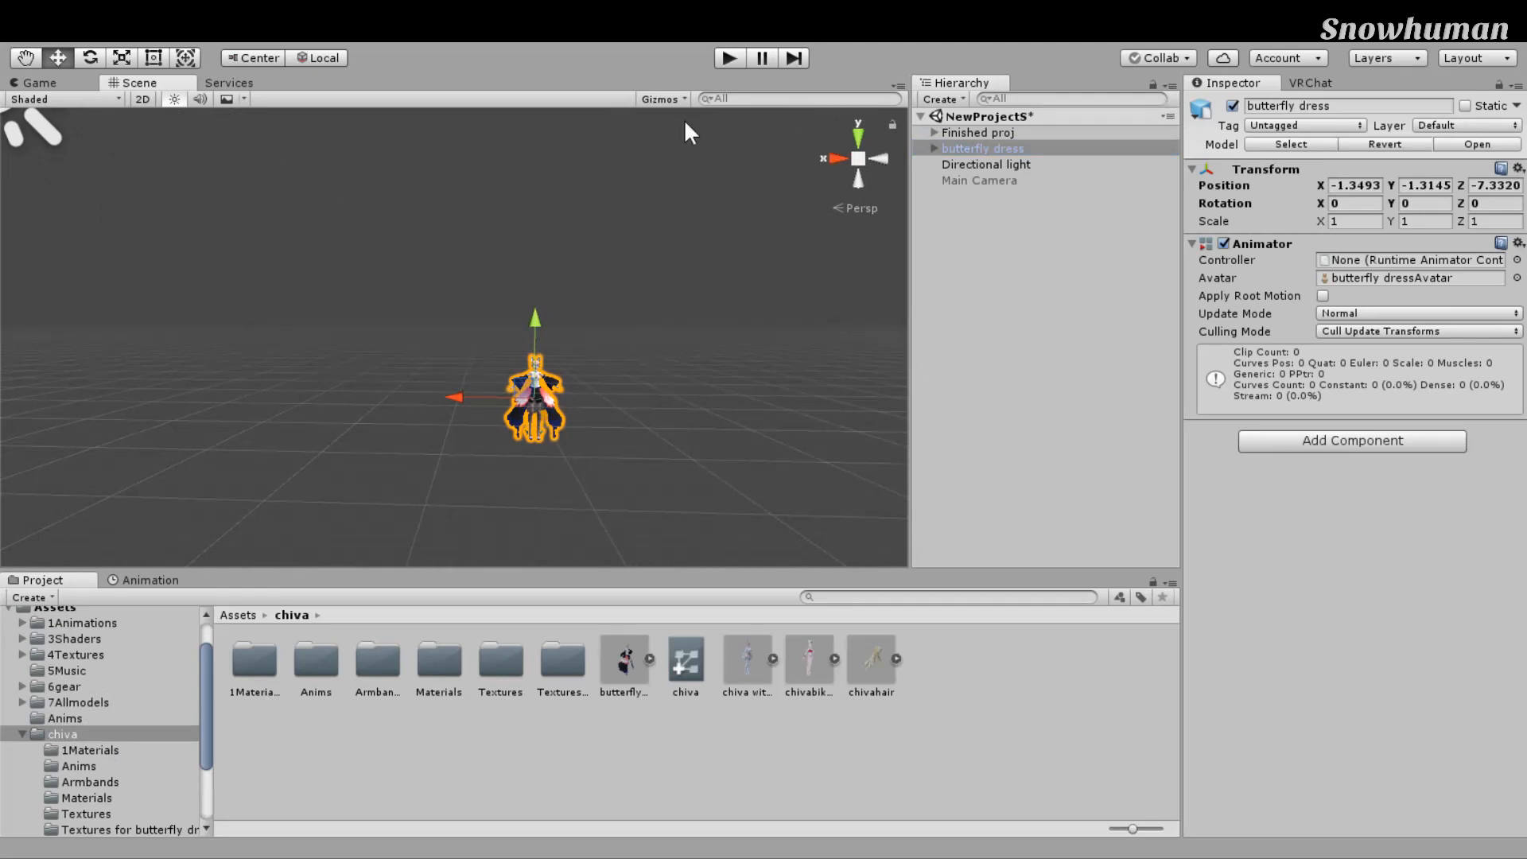
pyautogui.click(167, 96)
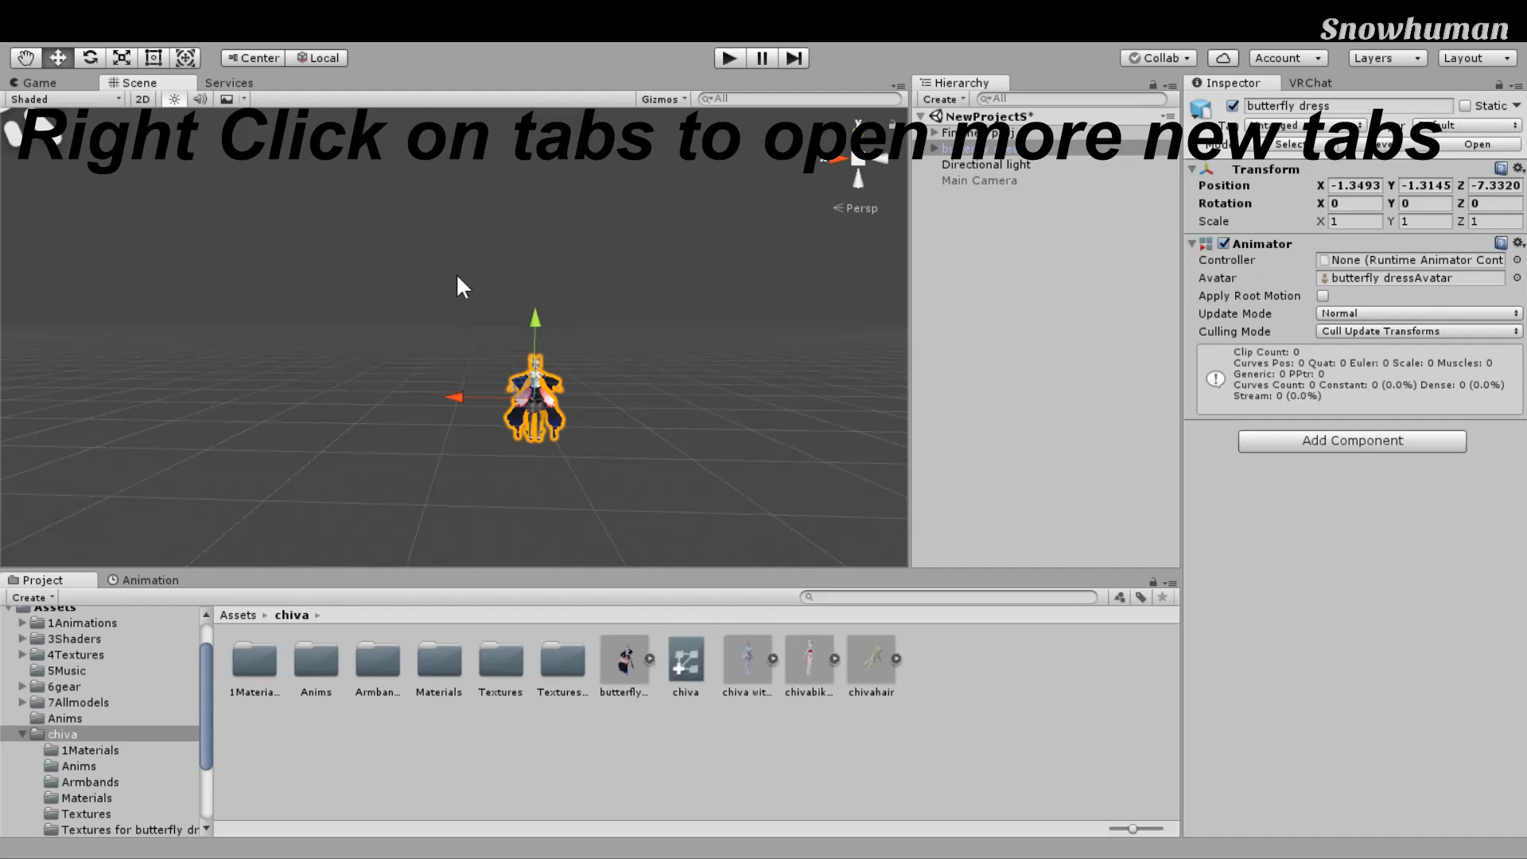
# Step: Move butterfly dress to the bottom of the Hierarchy
pyautogui.click(653, 340)
pyautogui.moveTo(689, 382); pyautogui.dragTo(695, 419, button='middle')
pyautogui.scroll(-3, 694, 419)
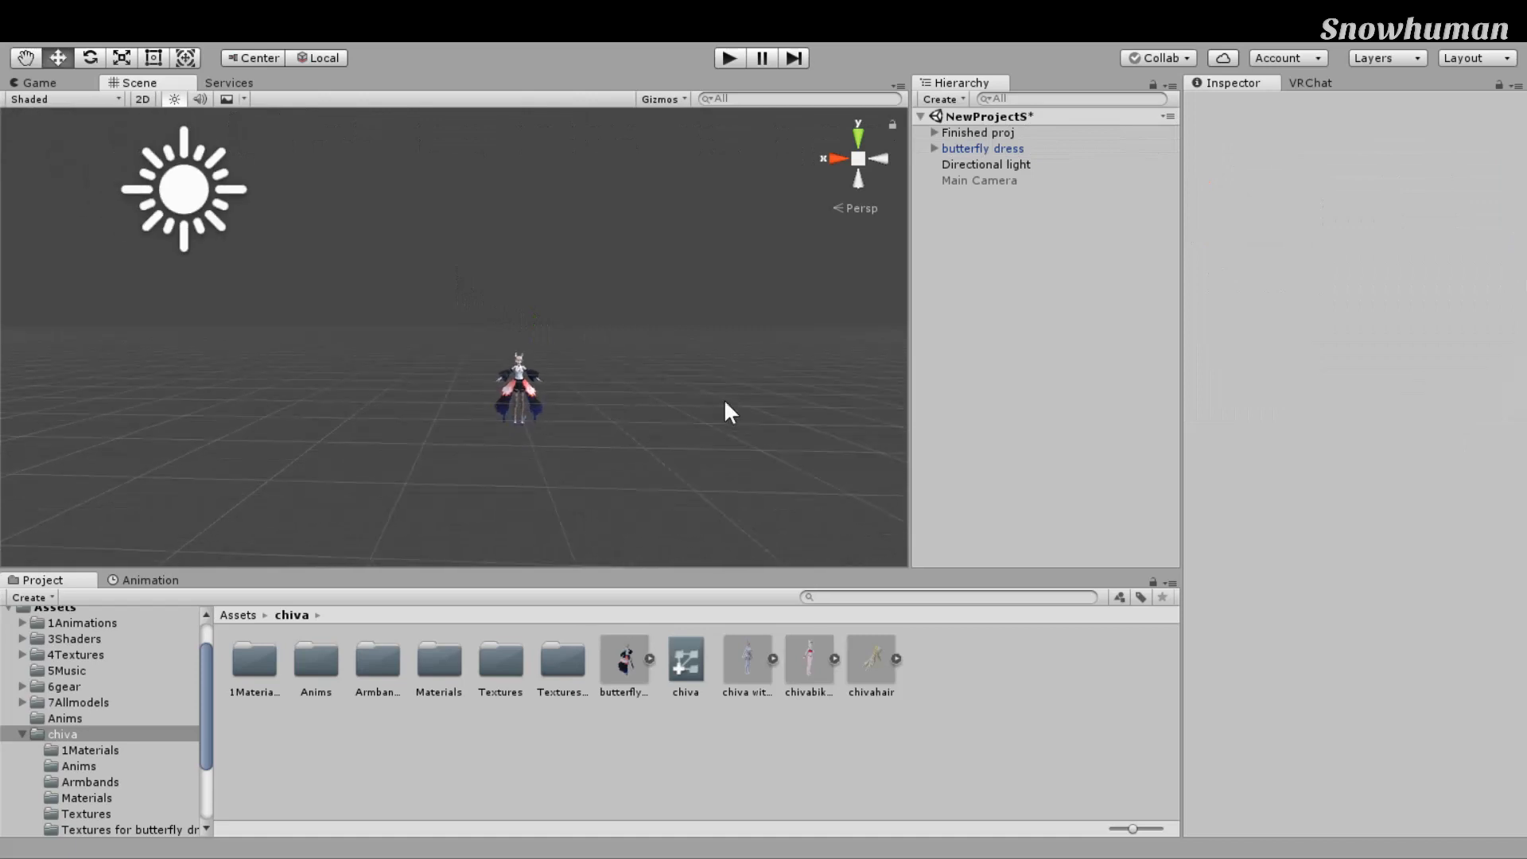
pyautogui.hotkey('ctrl', 'z')
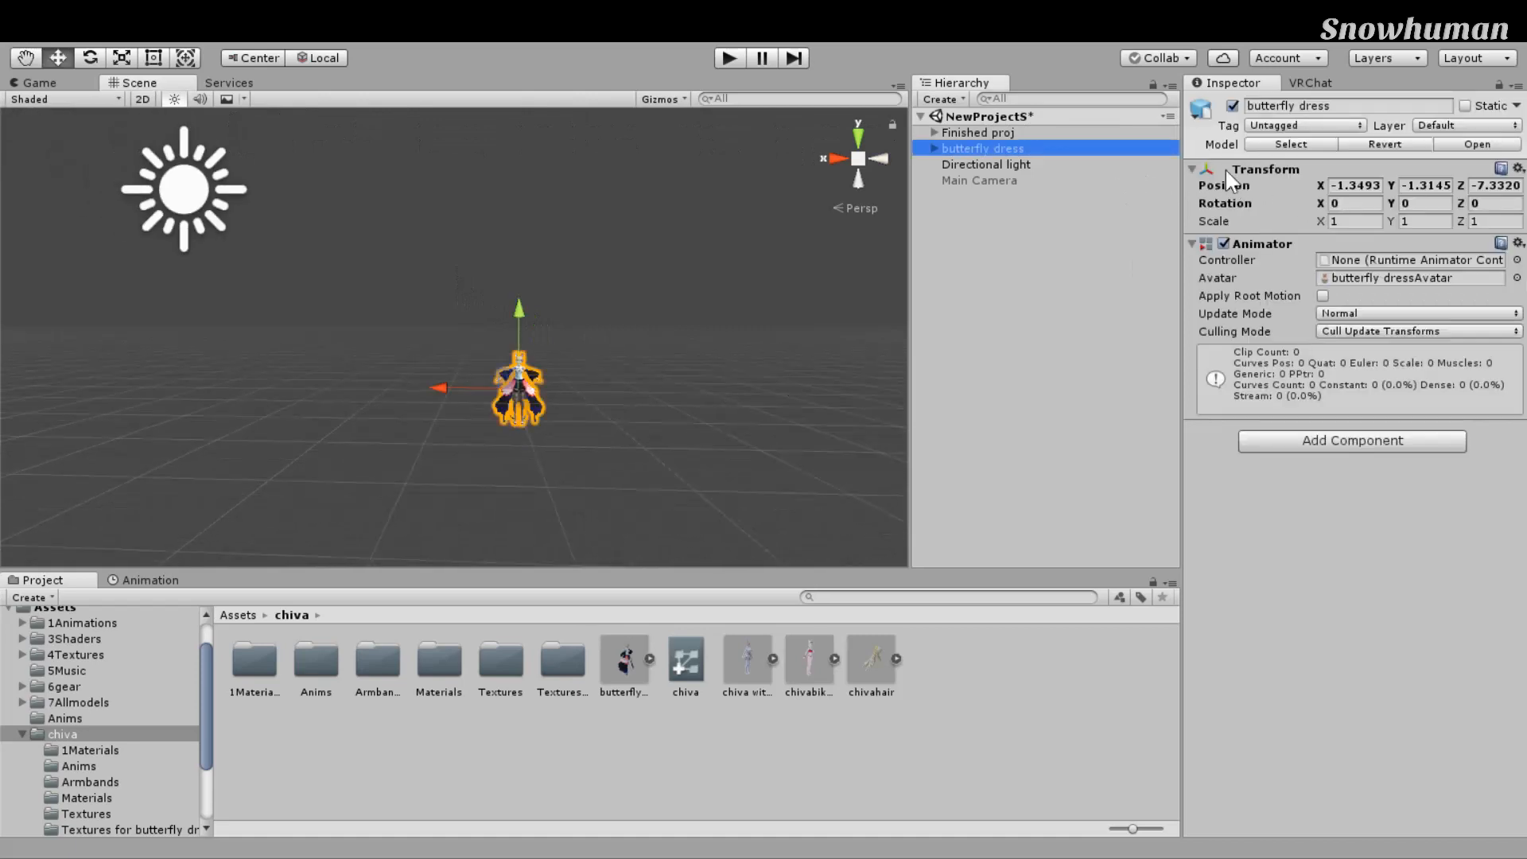
pyautogui.moveTo(1137, 173); pyautogui.dragTo(1185, 219)
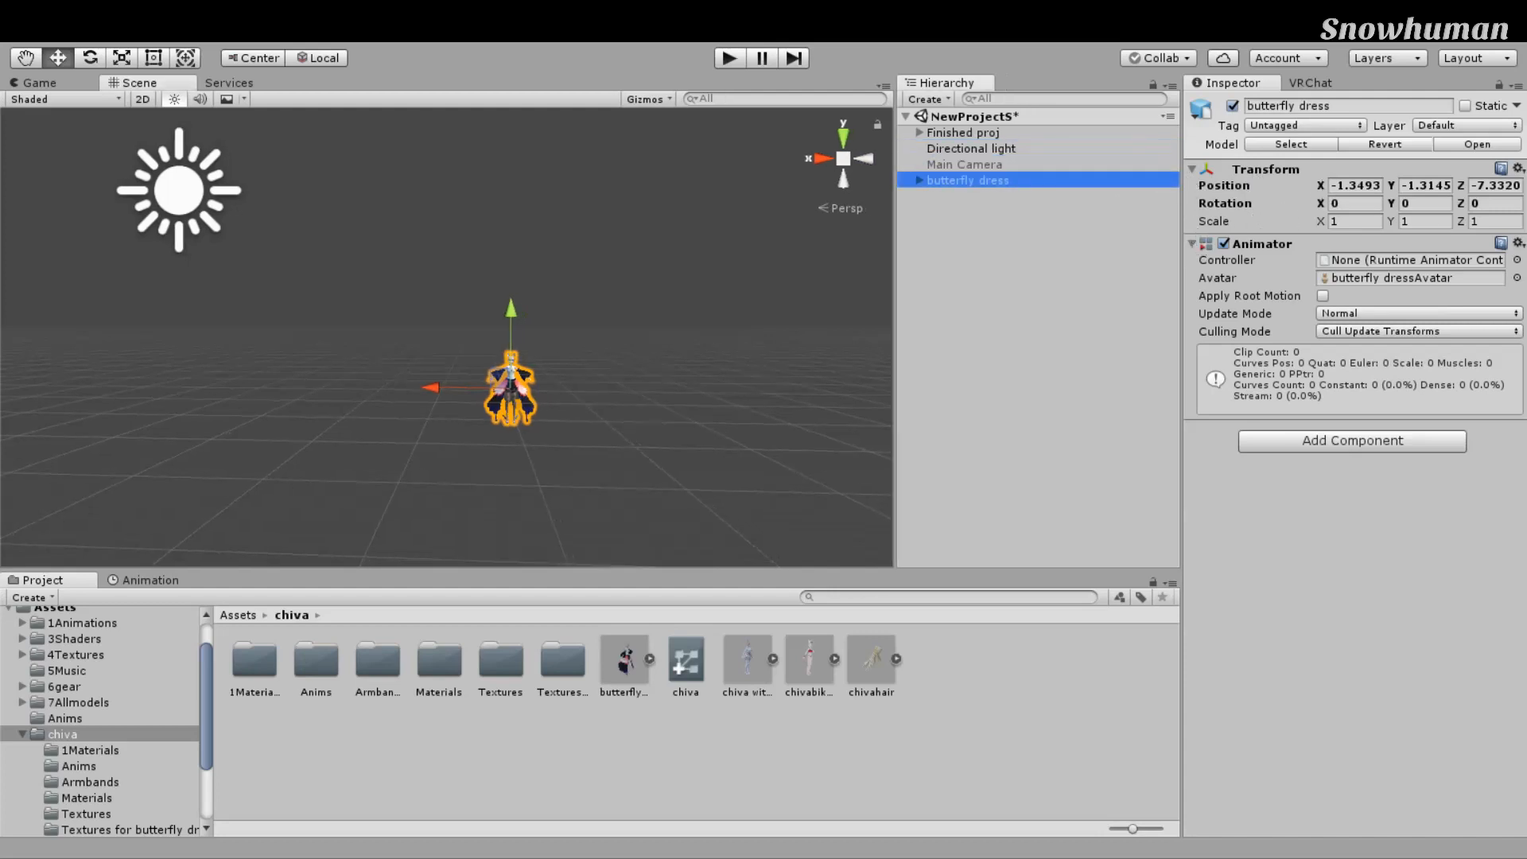
pyautogui.click(1345, 106)
pyautogui.click(1248, 106)
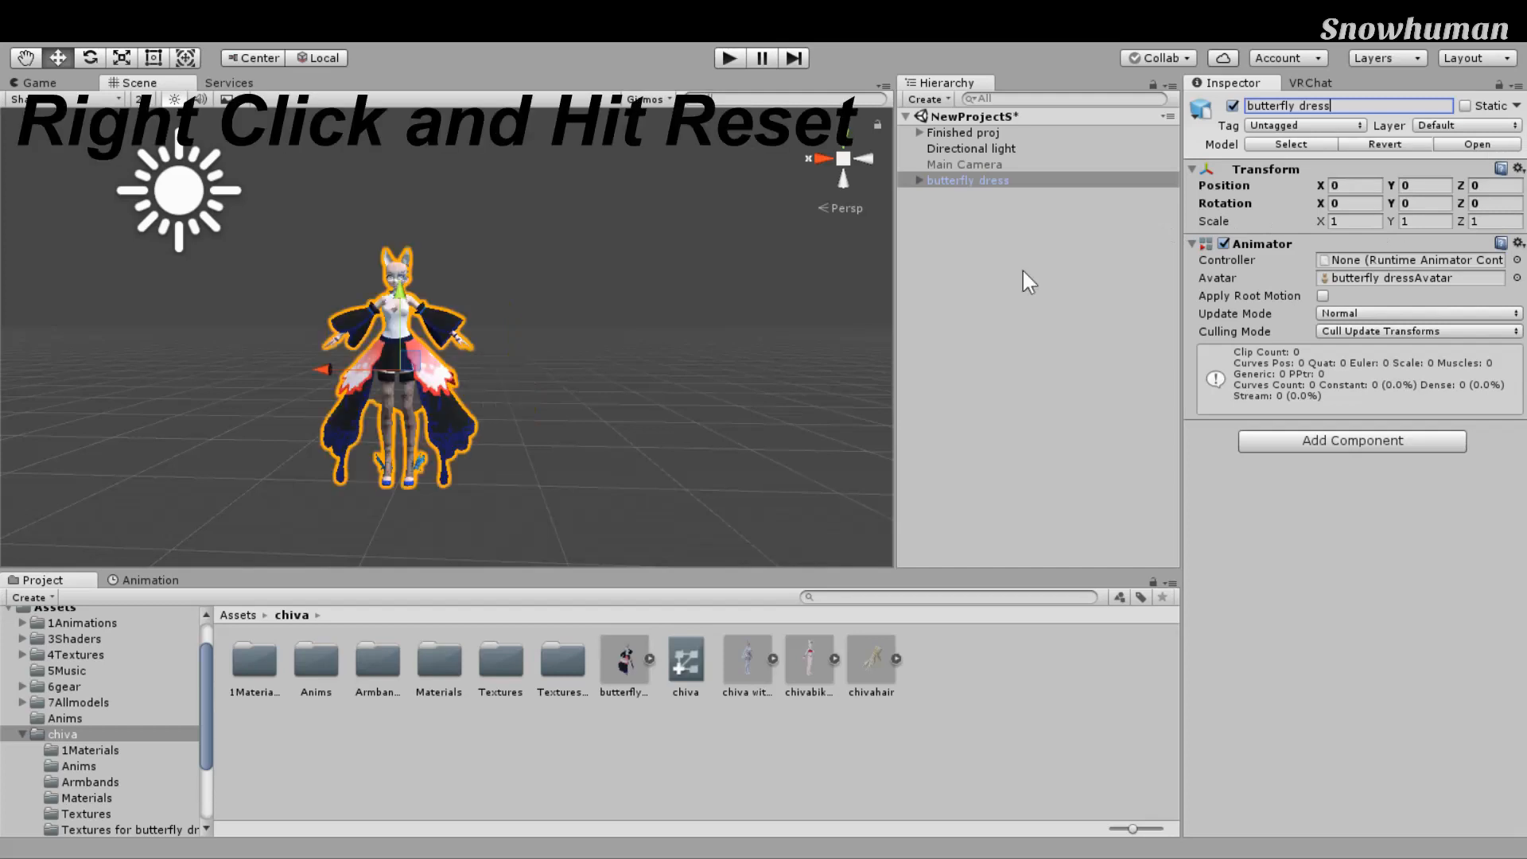
# Step: Set butterfly dress Position X to 0 so it sits at the scene origin
pyautogui.scroll(5, 786, 322)
pyautogui.keyDown('alt'); pyautogui.moveTo(786, 322); pyautogui.dragTo(711, 308); pyautogui.keyUp('alt')
pyautogui.scroll(-3, 711, 308)
pyautogui.moveTo(715, 308); pyautogui.dragTo(797, 334, button='middle')
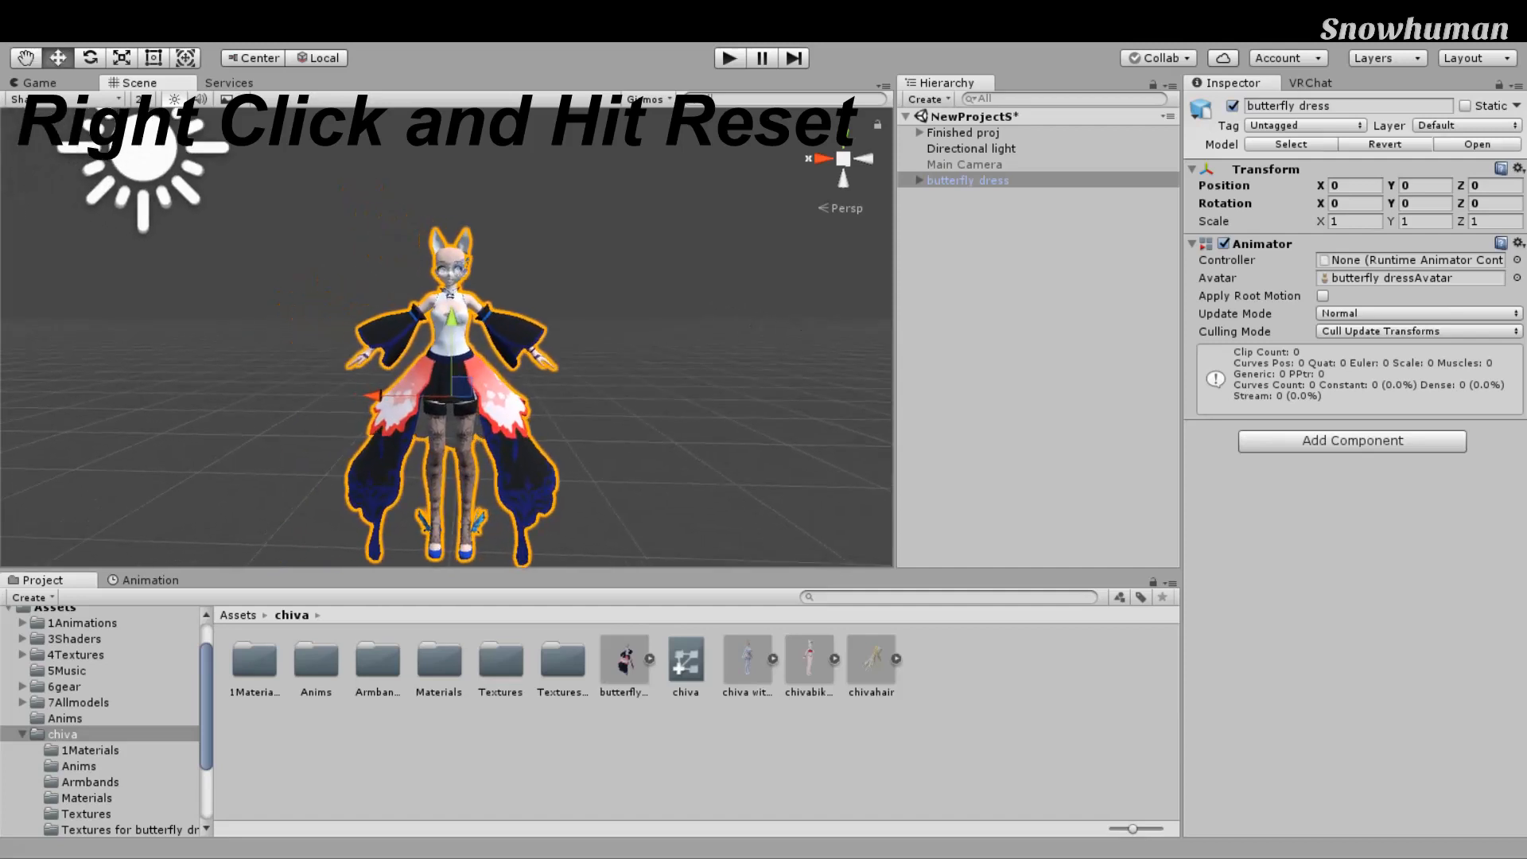
pyautogui.click(1352, 186)
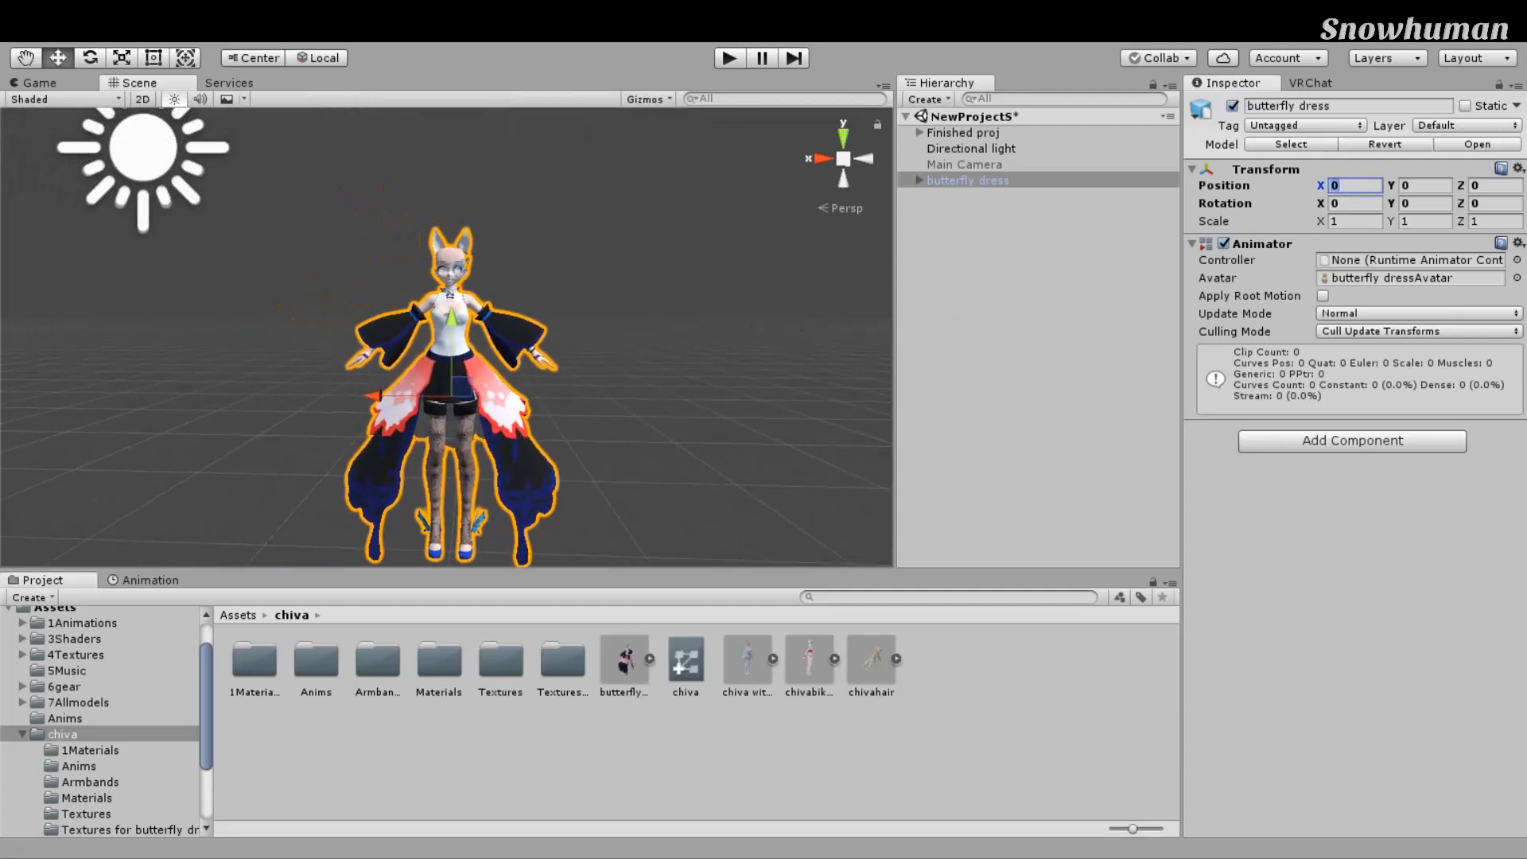
pyautogui.write('0')
pyautogui.press('Tab')
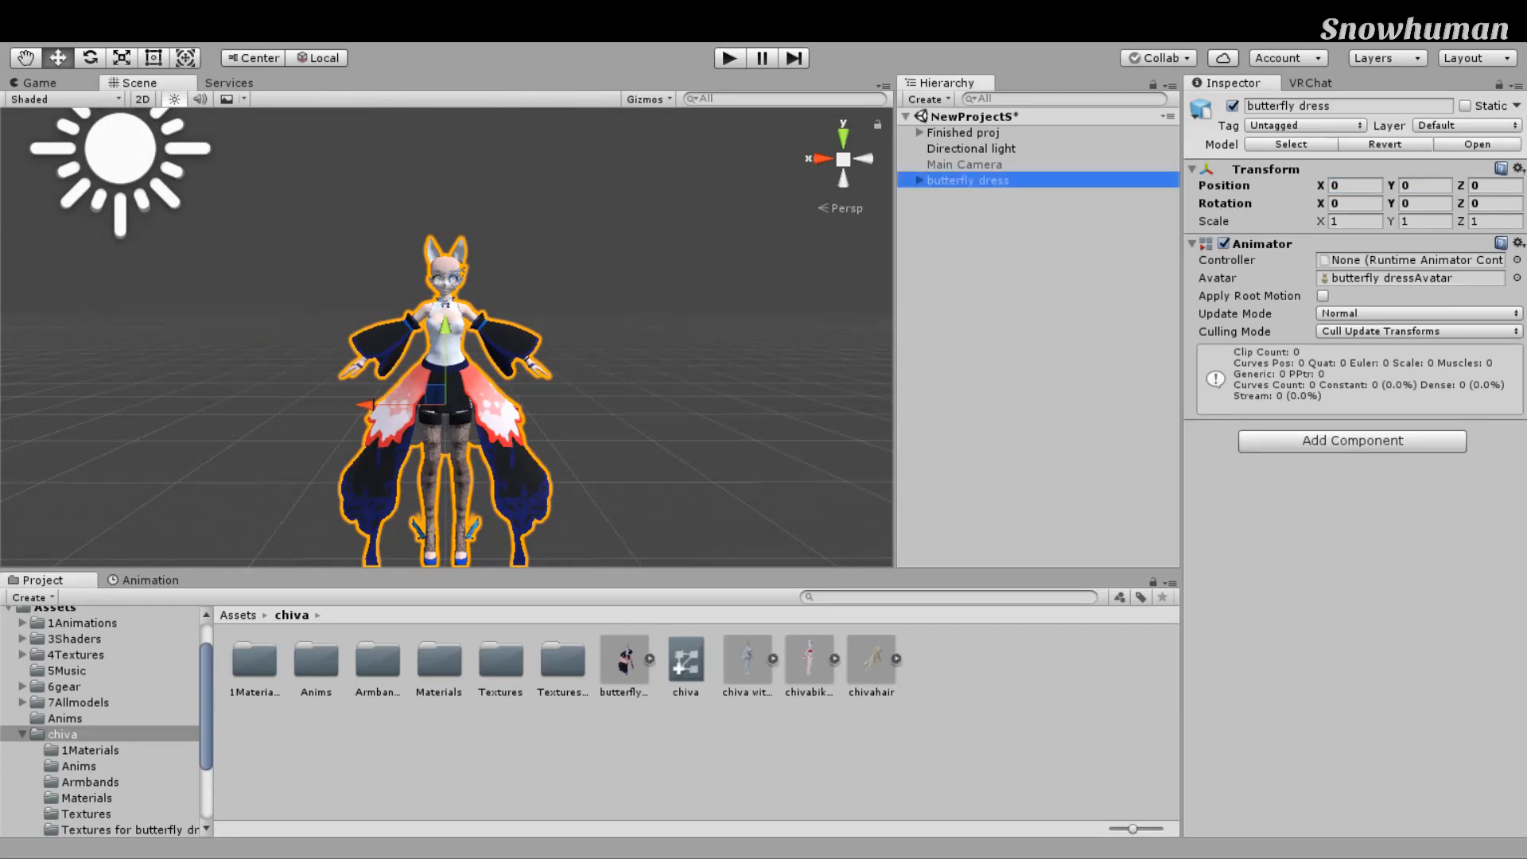
# Step: Set the butterfly dress model's Rig Animation Type to Humanoid and apply it
pyautogui.click(1291, 144)
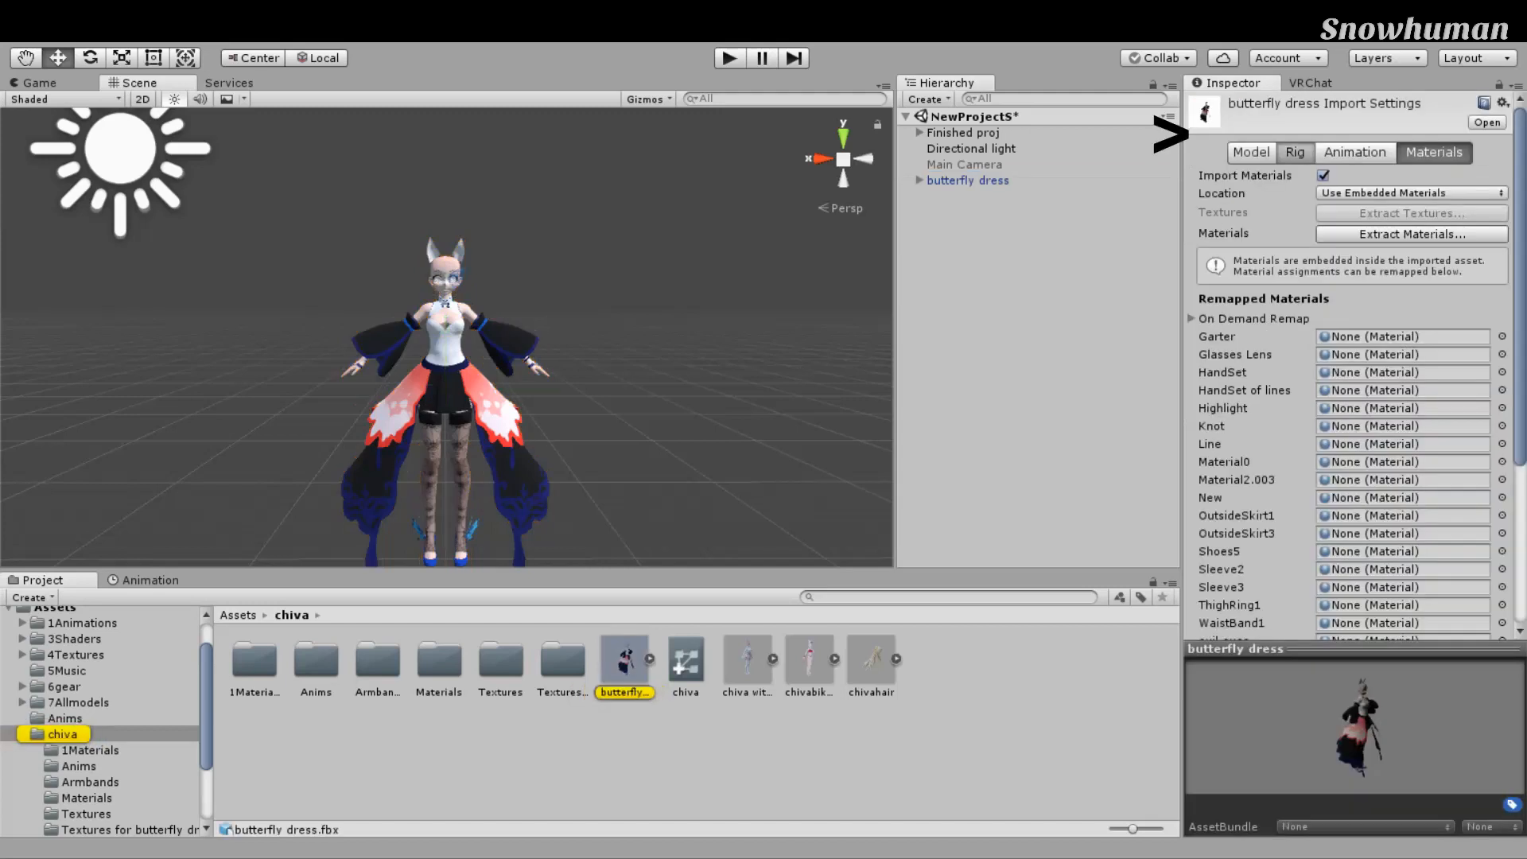
pyautogui.click(1295, 152)
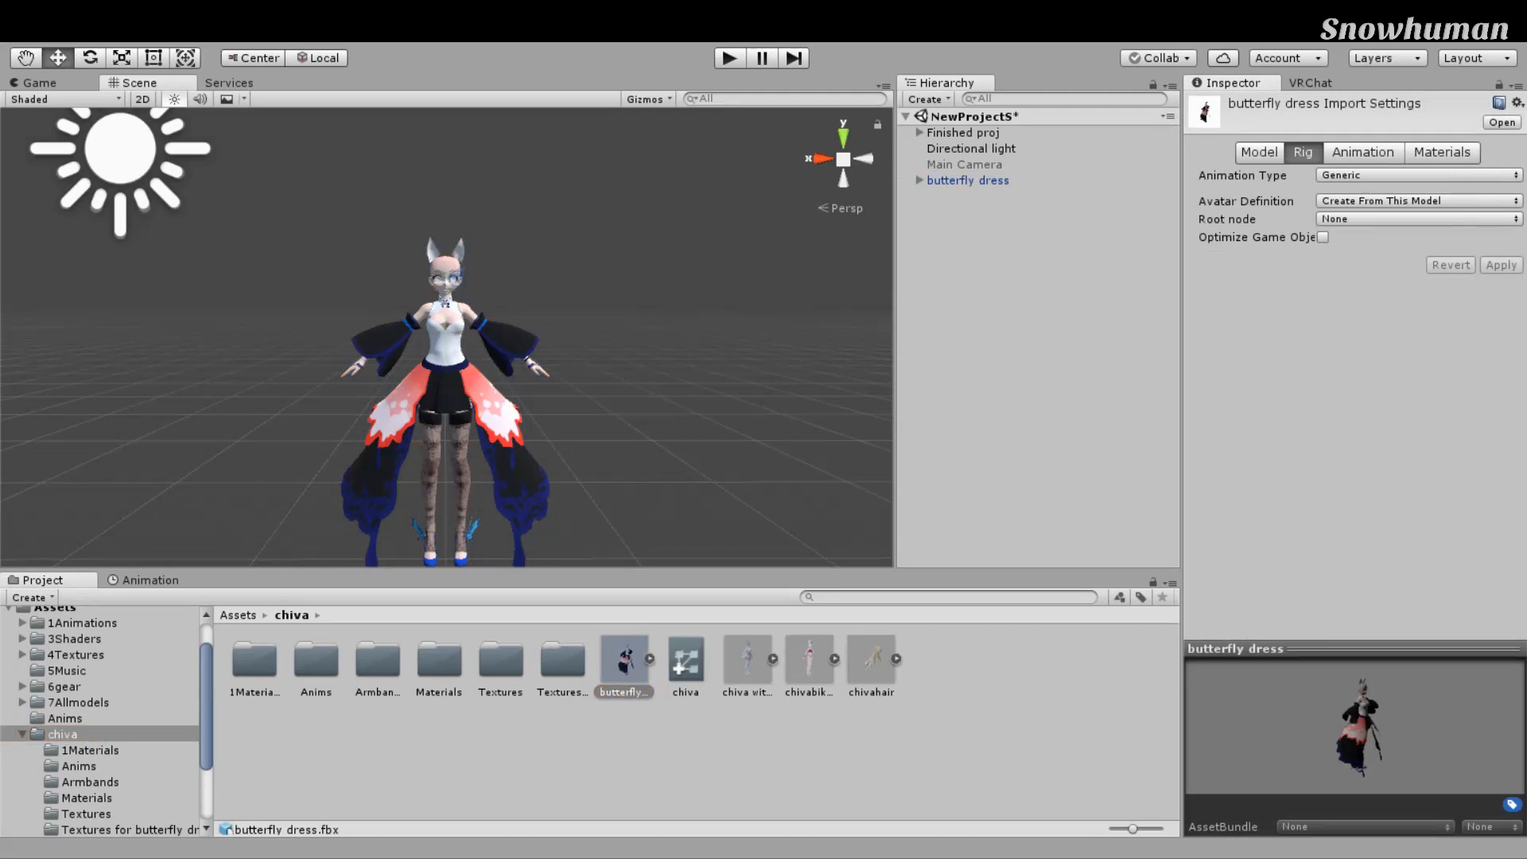
pyautogui.click(1420, 175)
pyautogui.click(1370, 247)
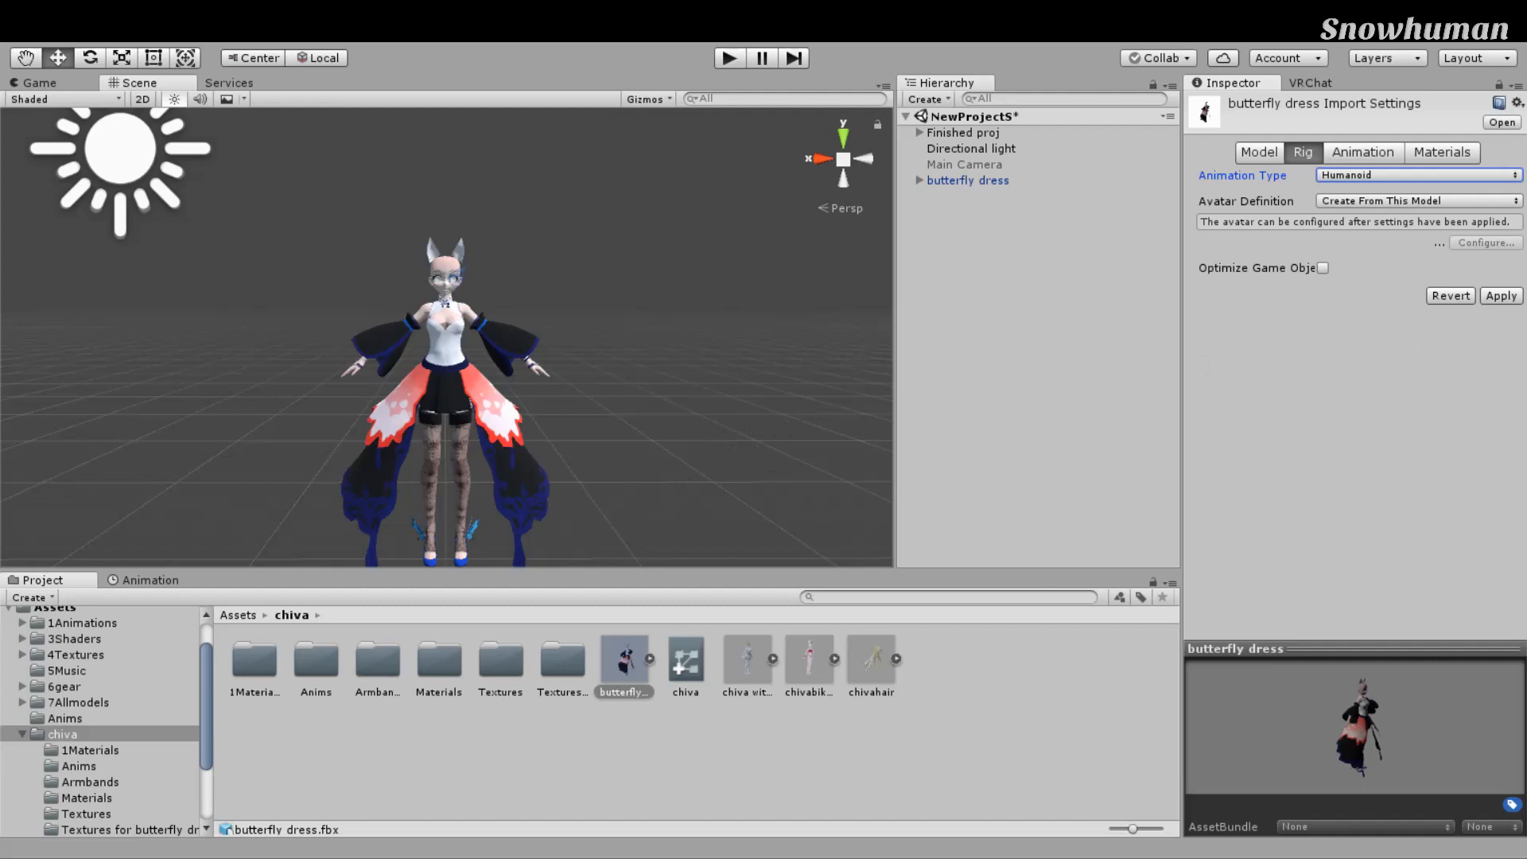
pyautogui.click(1501, 296)
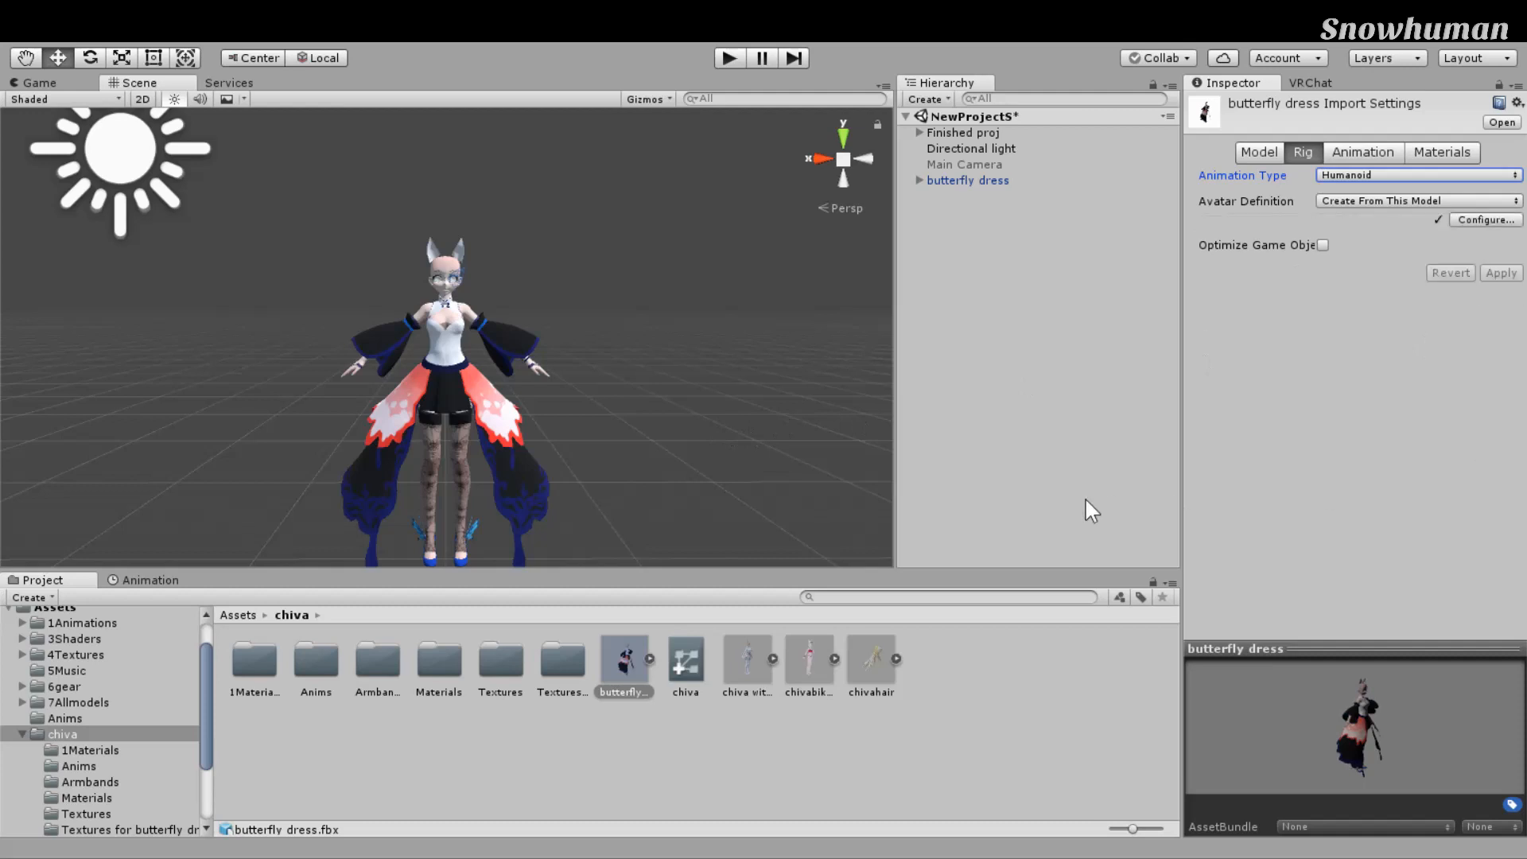
# Step: Open the avatar's bone mapping configuration with Configure..
pyautogui.scroll(5, 723, 551)
pyautogui.moveTo(724, 549); pyautogui.dragTo(732, 535, button='right')
pyautogui.moveTo(891, 369); pyautogui.dragTo(890, 370, button='right')
pyautogui.click(1486, 220)
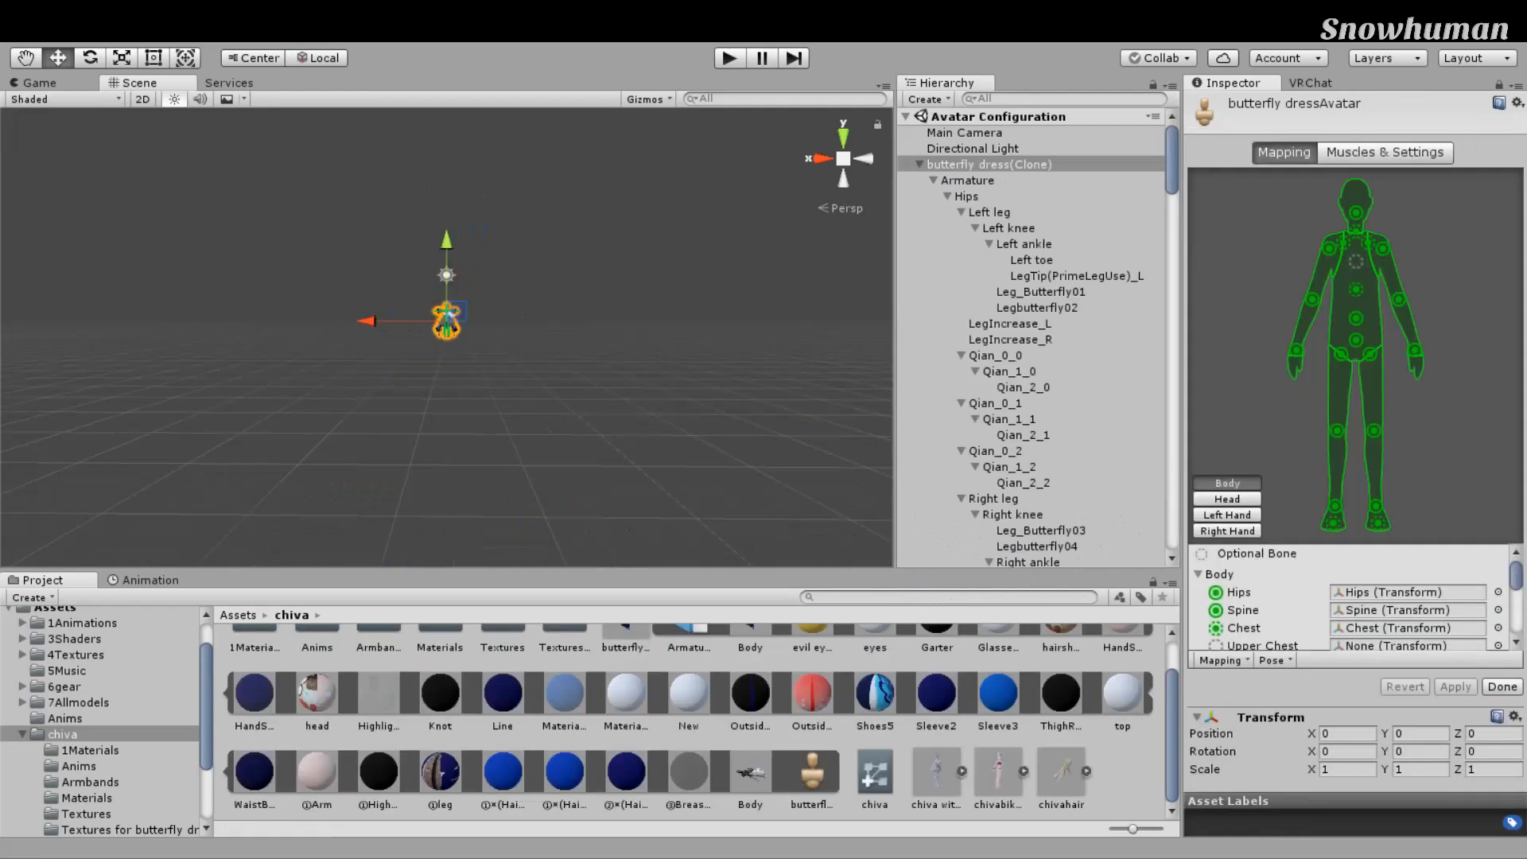
# Step: Zoom in on the model and check the right and left foot bone mappings
pyautogui.scroll(5, 756, 405)
pyautogui.scroll(5, 752, 382)
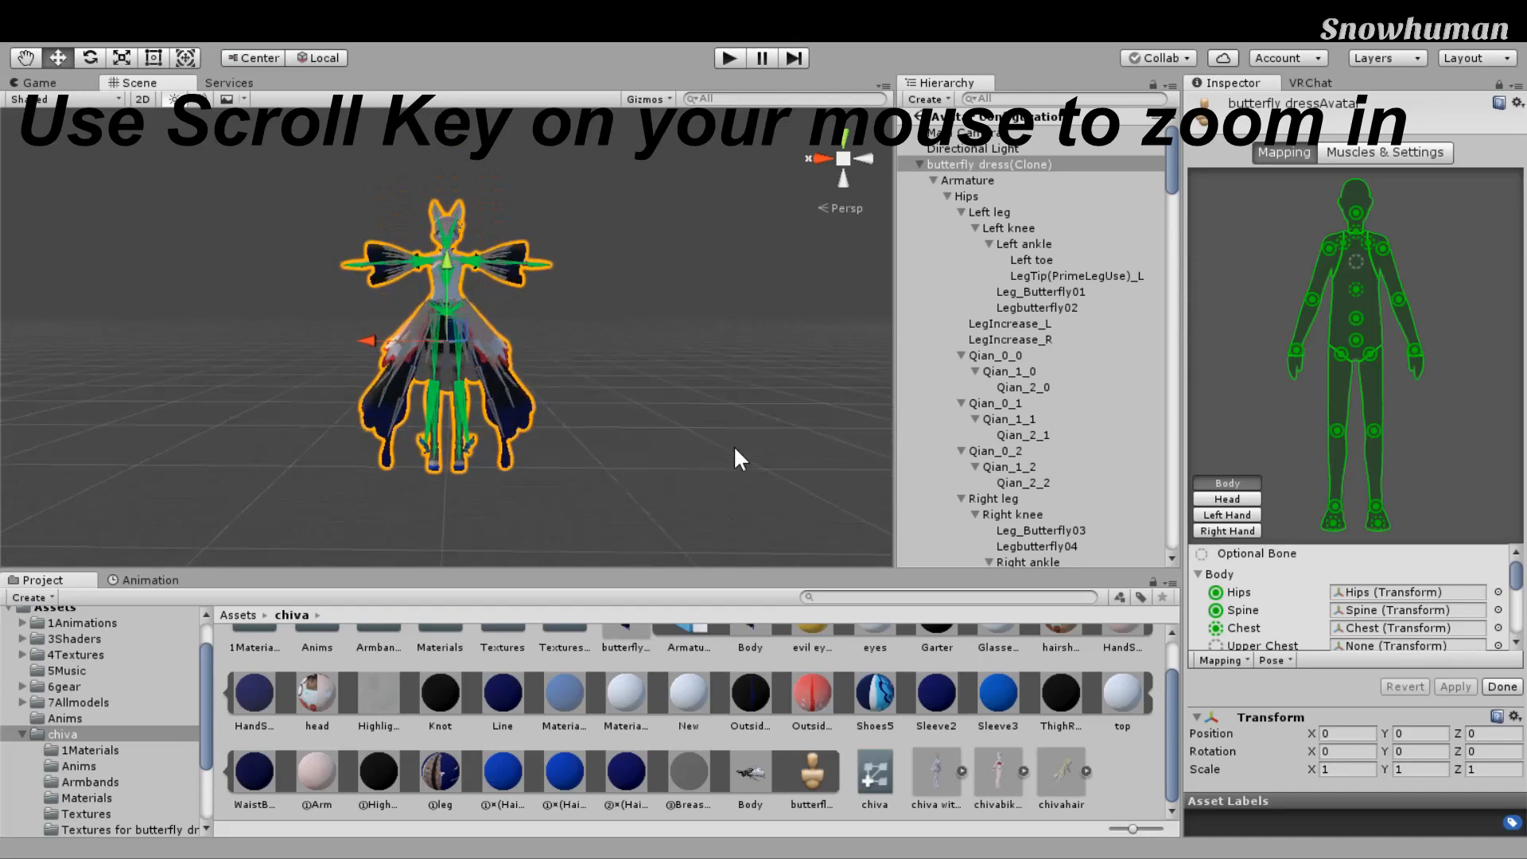
pyautogui.scroll(5, 735, 450)
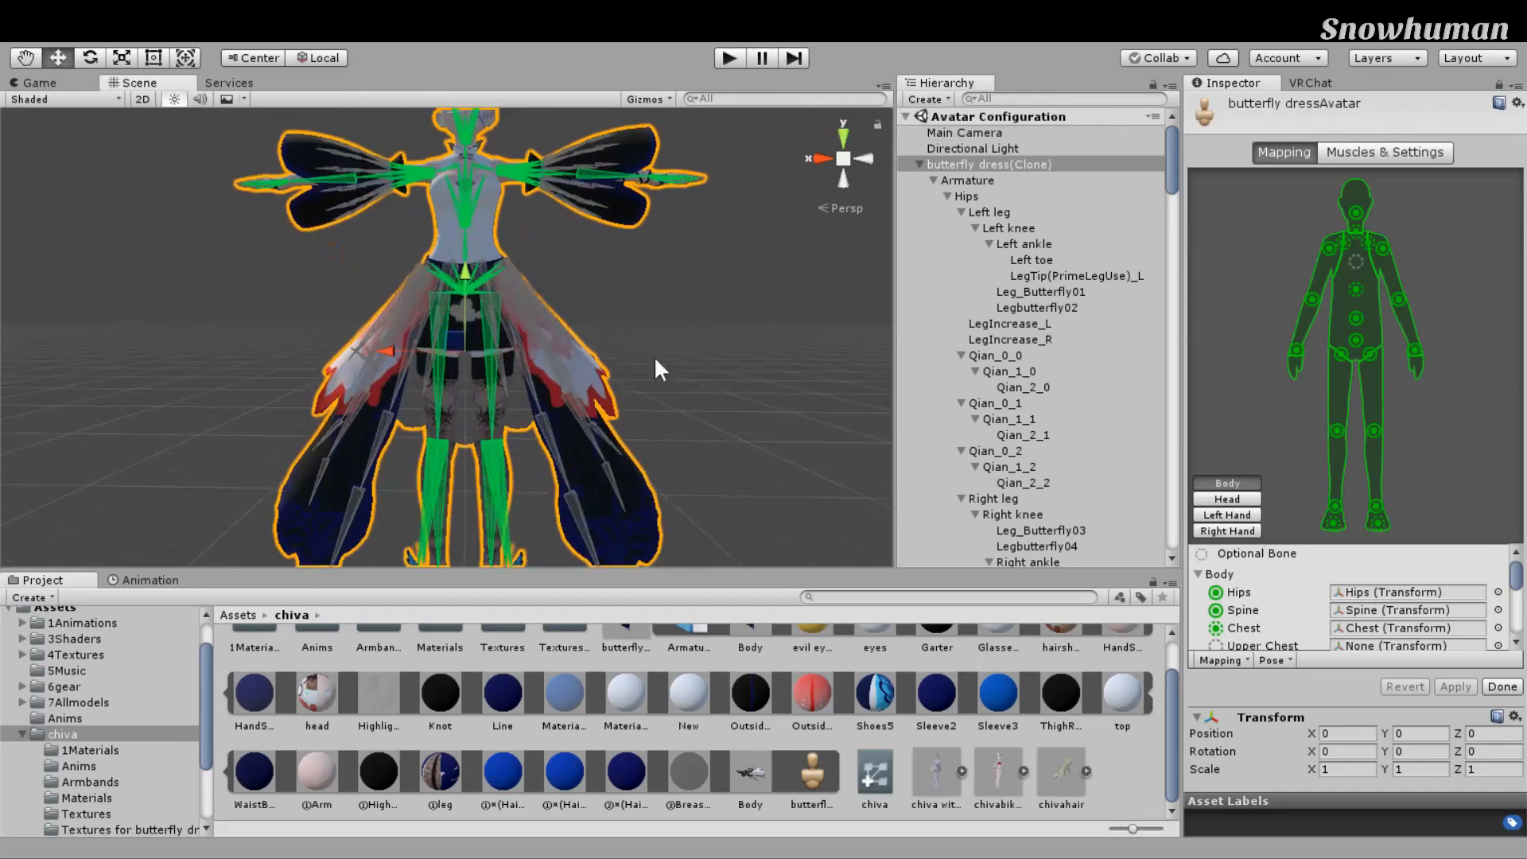
pyautogui.scroll(-5, 809, 426)
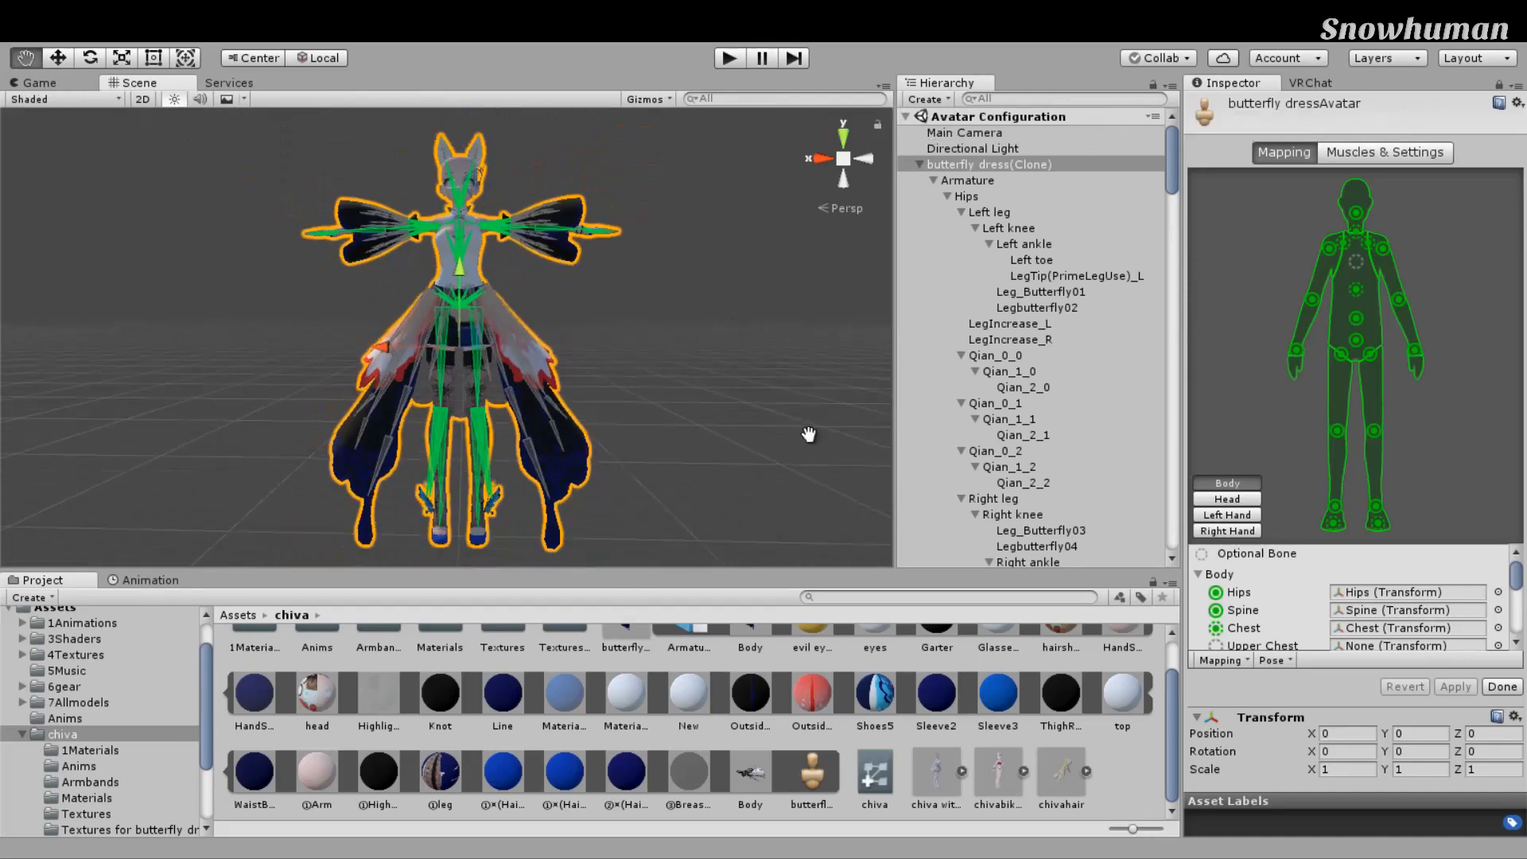
pyautogui.moveTo(808, 426); pyautogui.dragTo(809, 453, button='middle')
pyautogui.moveTo(843, 326); pyautogui.dragTo(845, 336, button='right')
pyautogui.moveTo(854, 326)
pyautogui.mouseDown(button='middle')
pyautogui.moveTo(728, 331)
pyautogui.moveTo(852, 327)
pyautogui.mouseUp(button='middle')
pyautogui.scroll(2, 852, 327)
pyautogui.moveTo(852, 327); pyautogui.dragTo(885, 313, button='right')
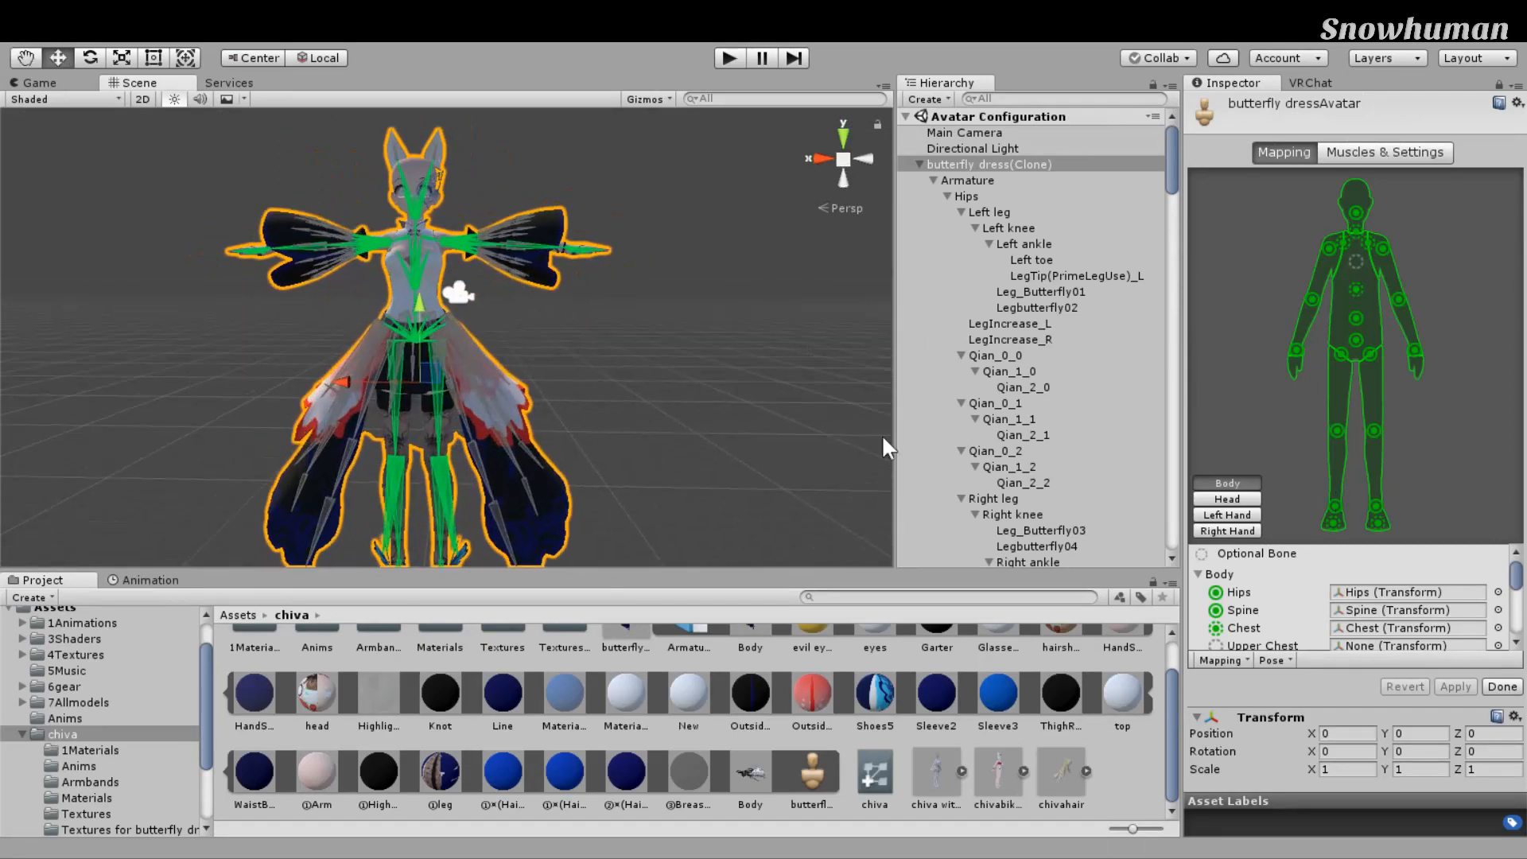
pyautogui.scroll(-3, 795, 411)
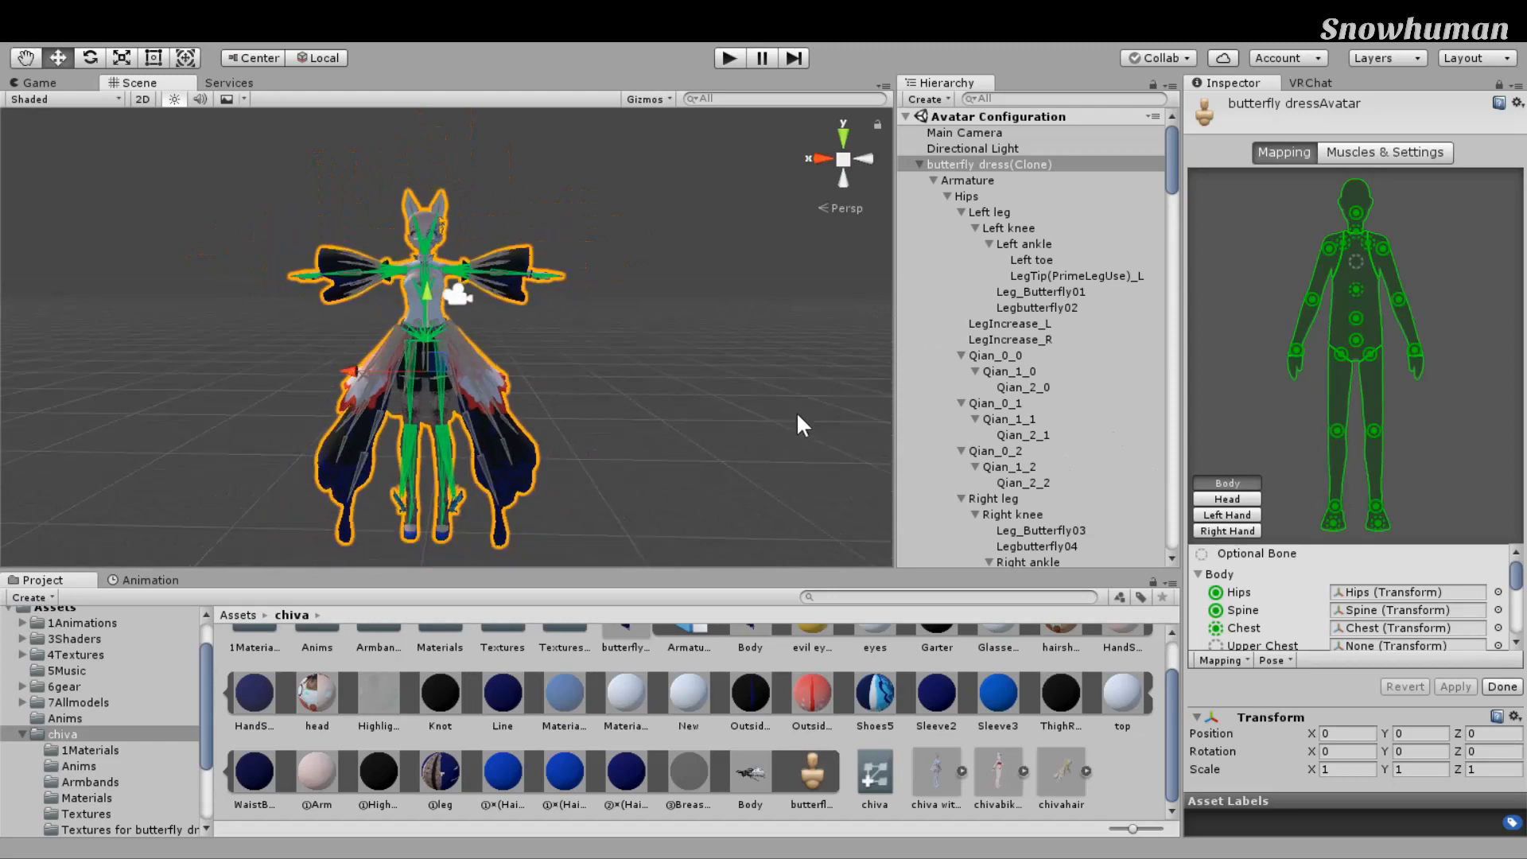
pyautogui.moveTo(796, 410); pyautogui.dragTo(848, 432, button='middle')
pyautogui.moveTo(768, 424); pyautogui.dragTo(803, 420, button='right')
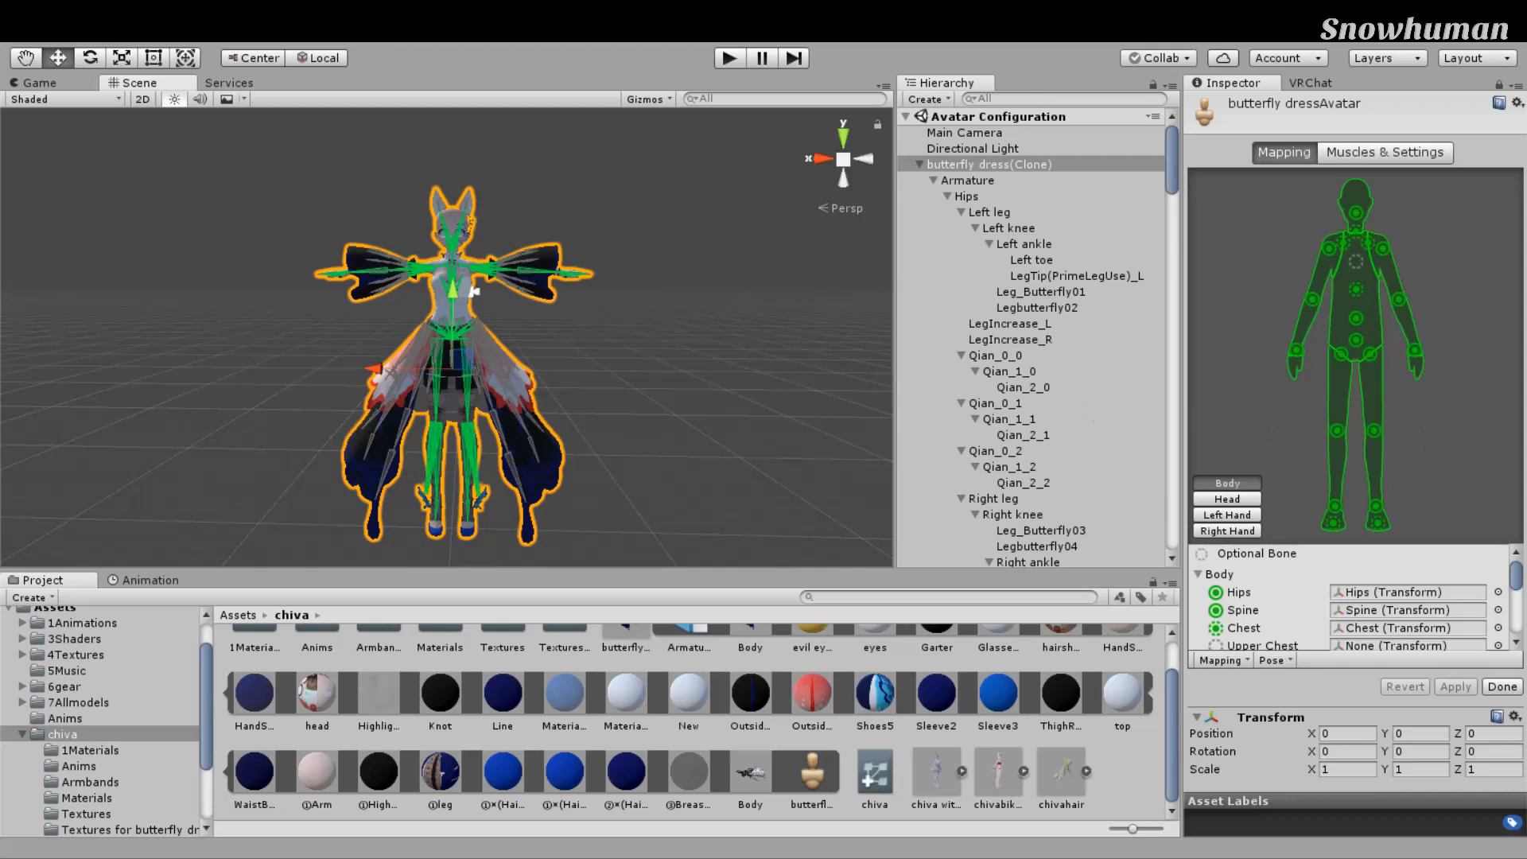
pyautogui.click(1335, 506)
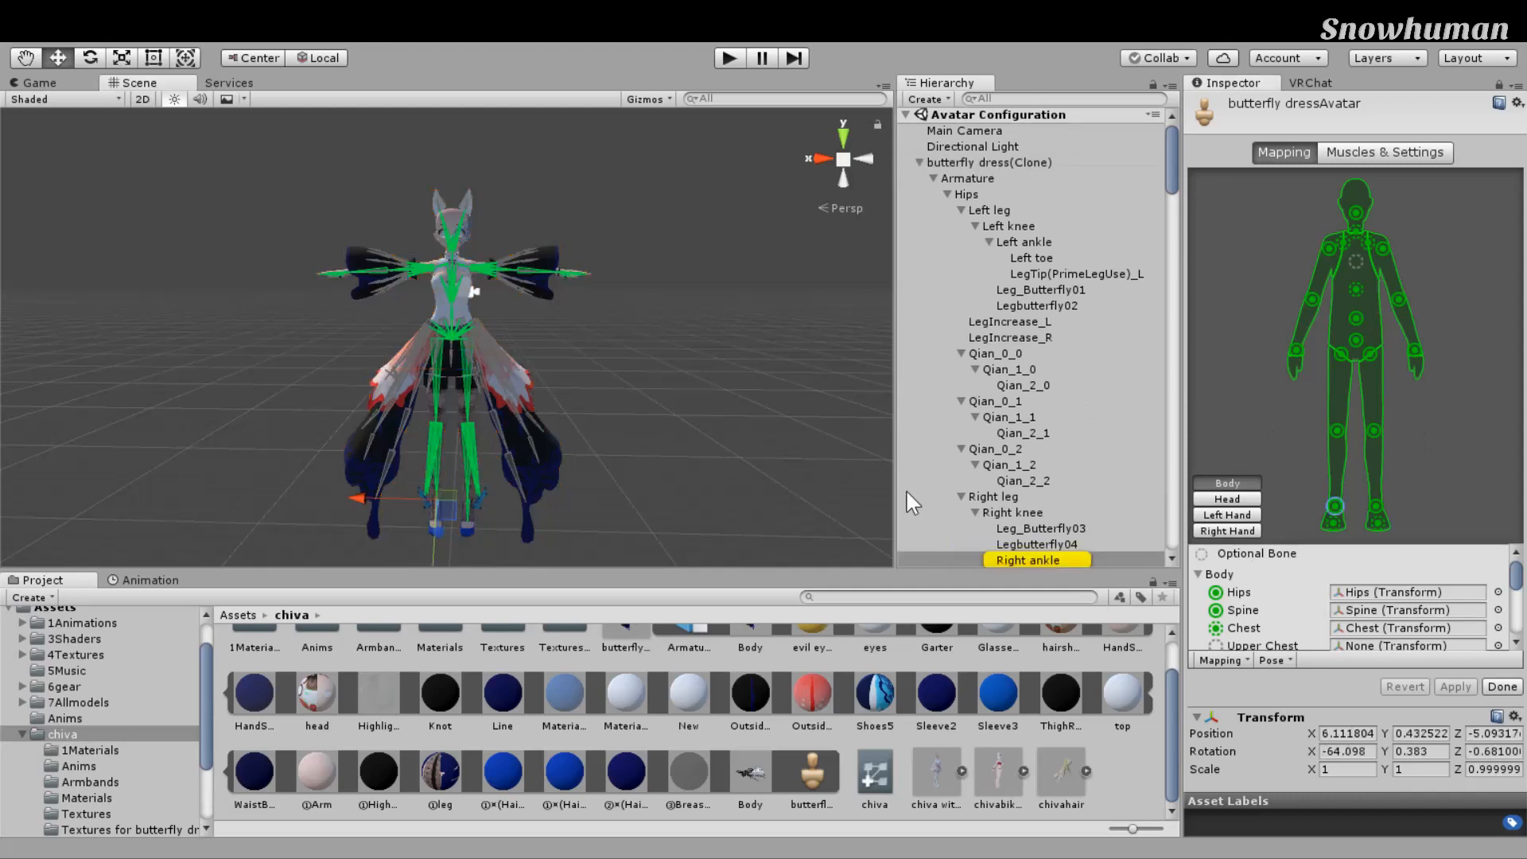
pyautogui.scroll(3, 885, 488)
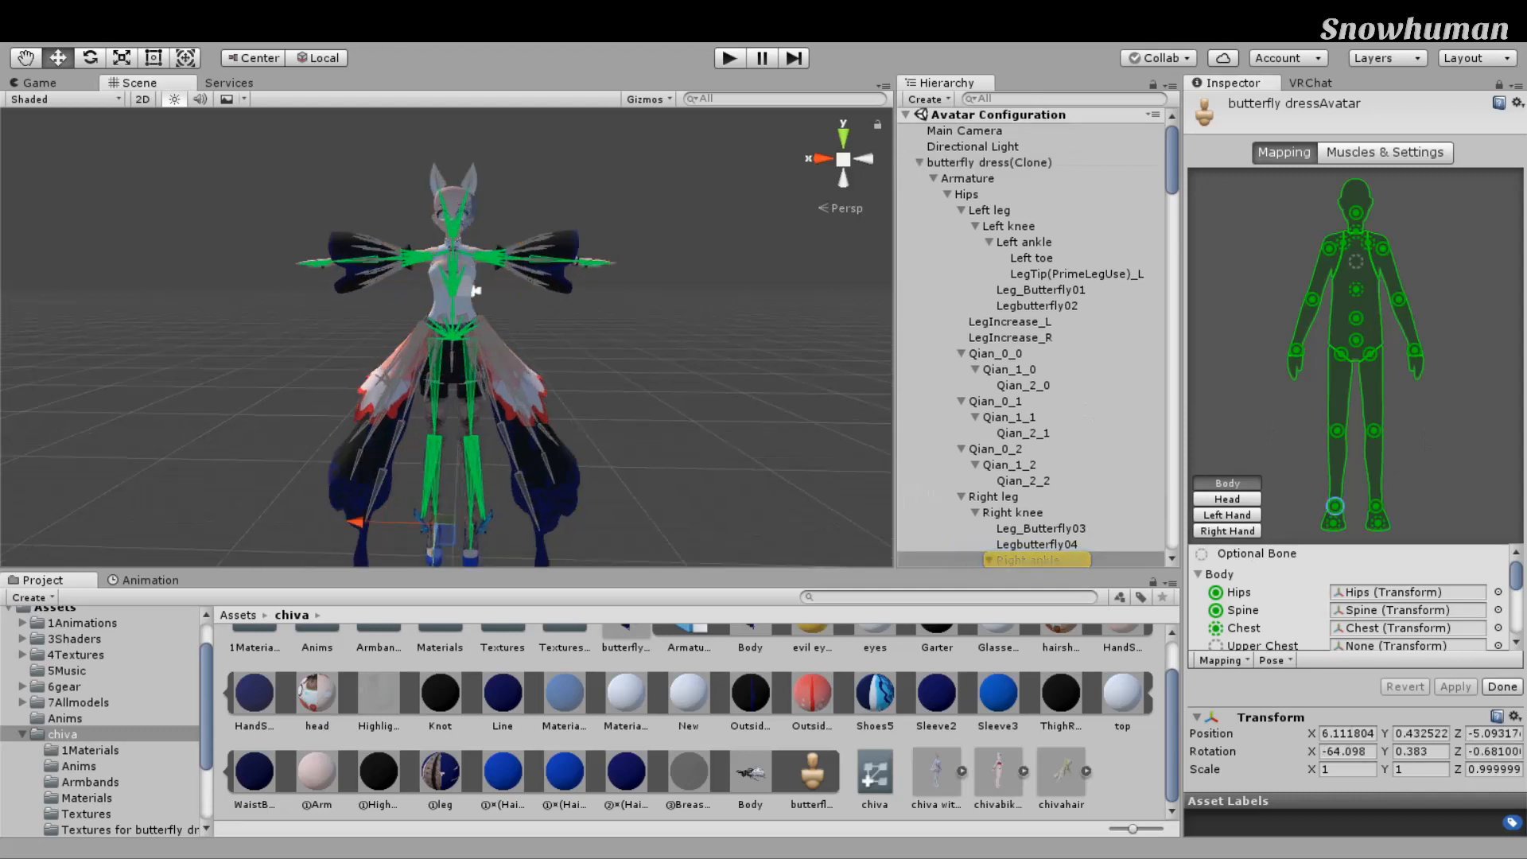
pyautogui.click(1376, 505)
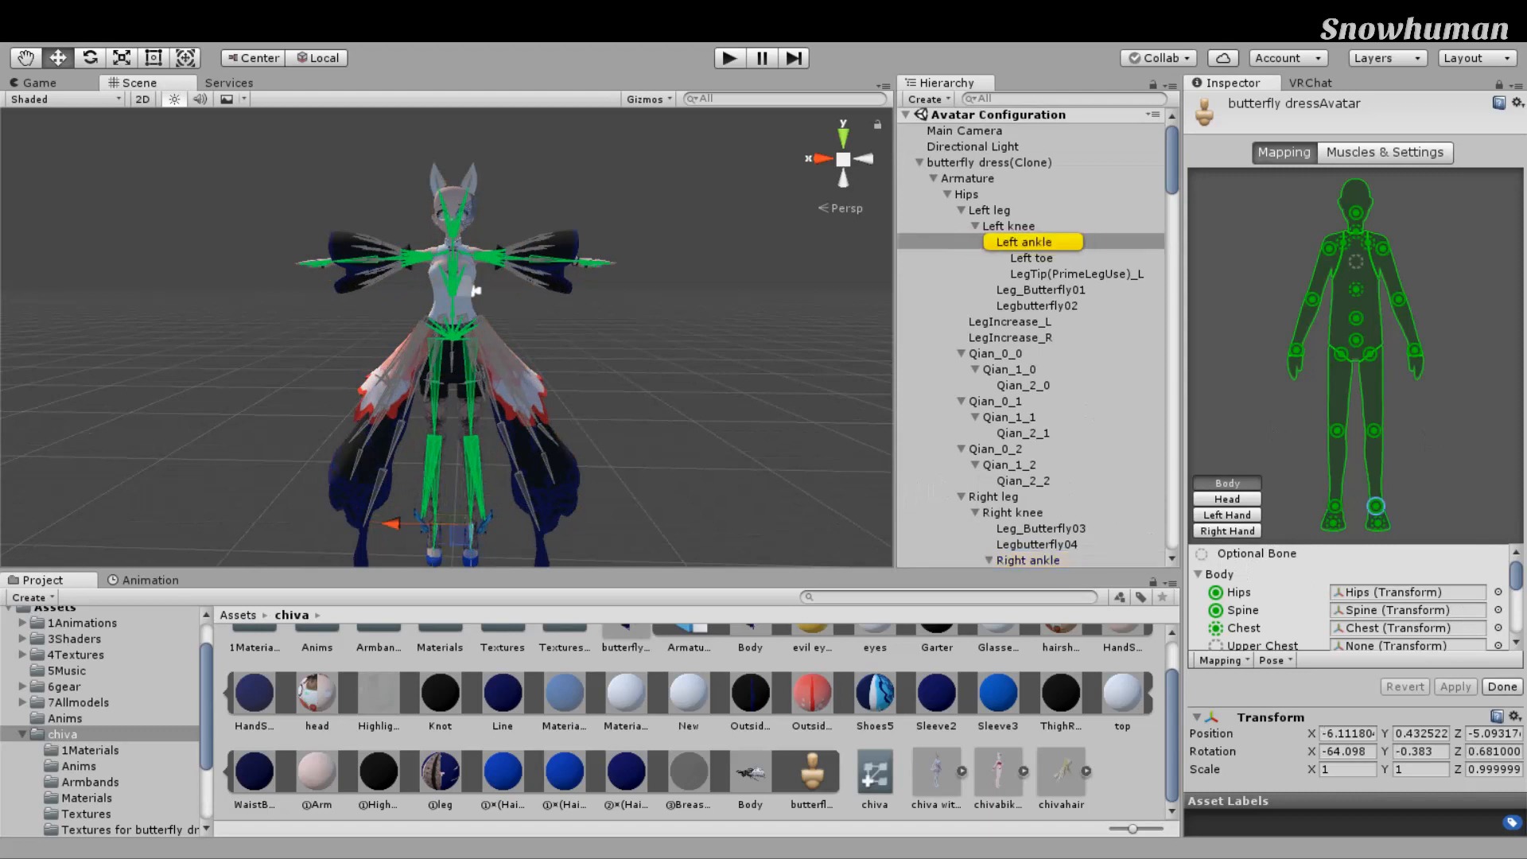
# Step: Check the knee, hips, spine, chest, neck, head, left shoulder and upper arm mappings
pyautogui.click(1337, 430)
pyautogui.click(1375, 431)
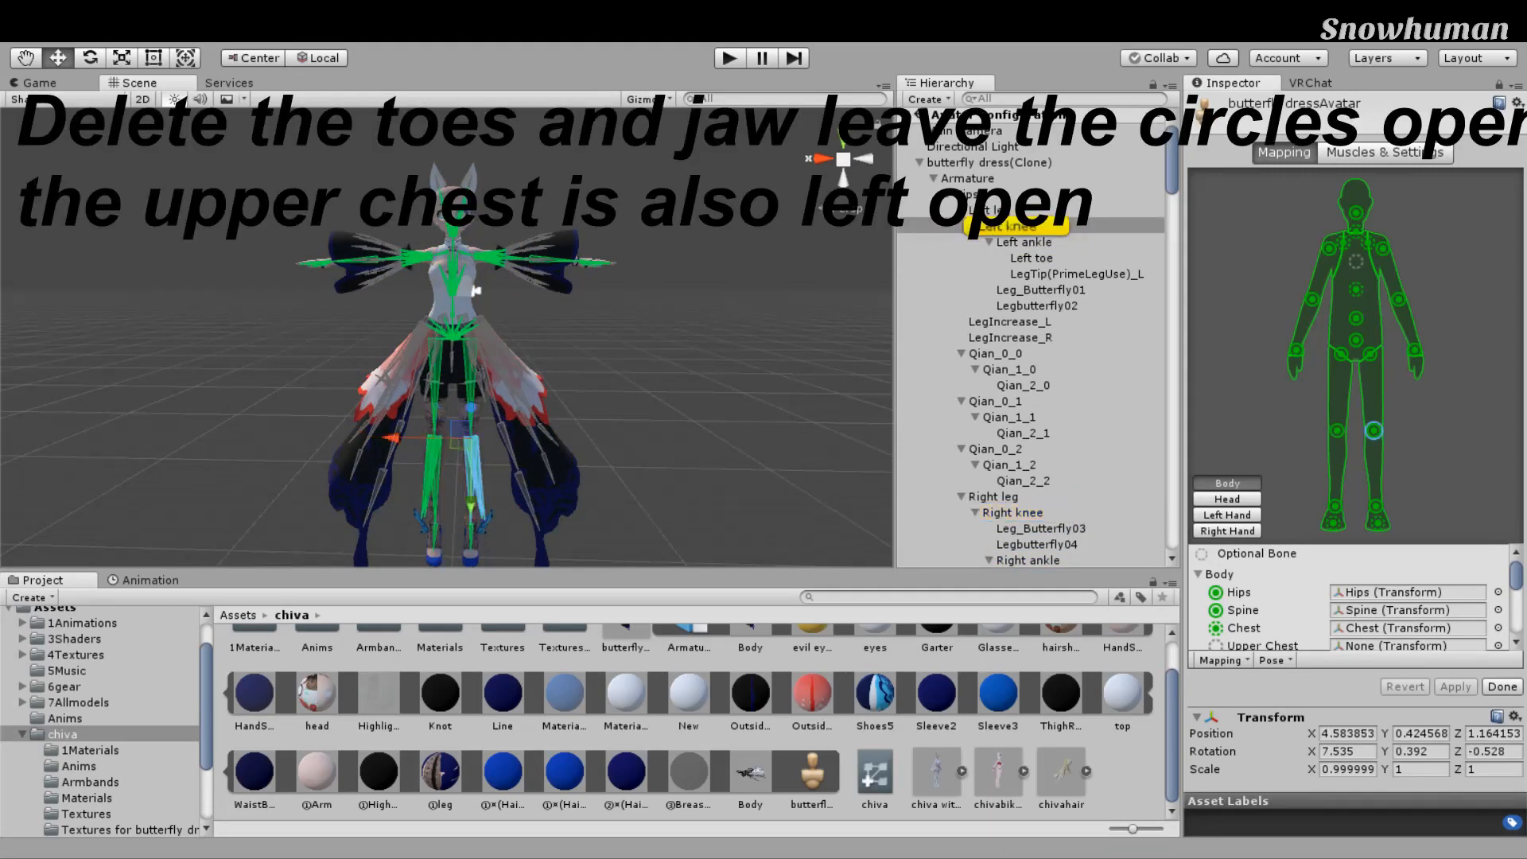
pyautogui.click(1357, 340)
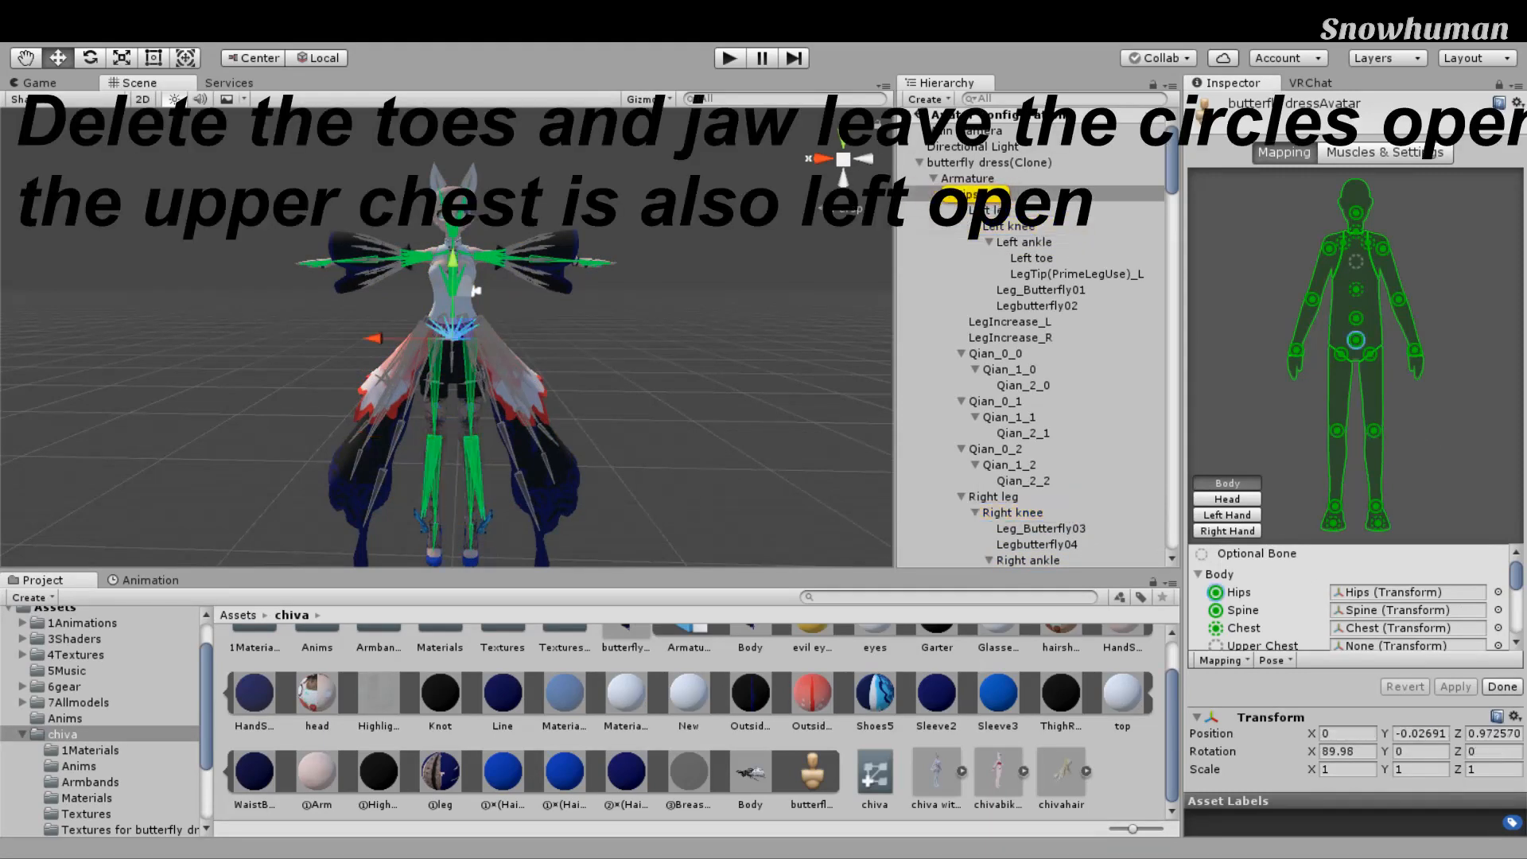
pyautogui.click(1356, 318)
pyautogui.click(1356, 289)
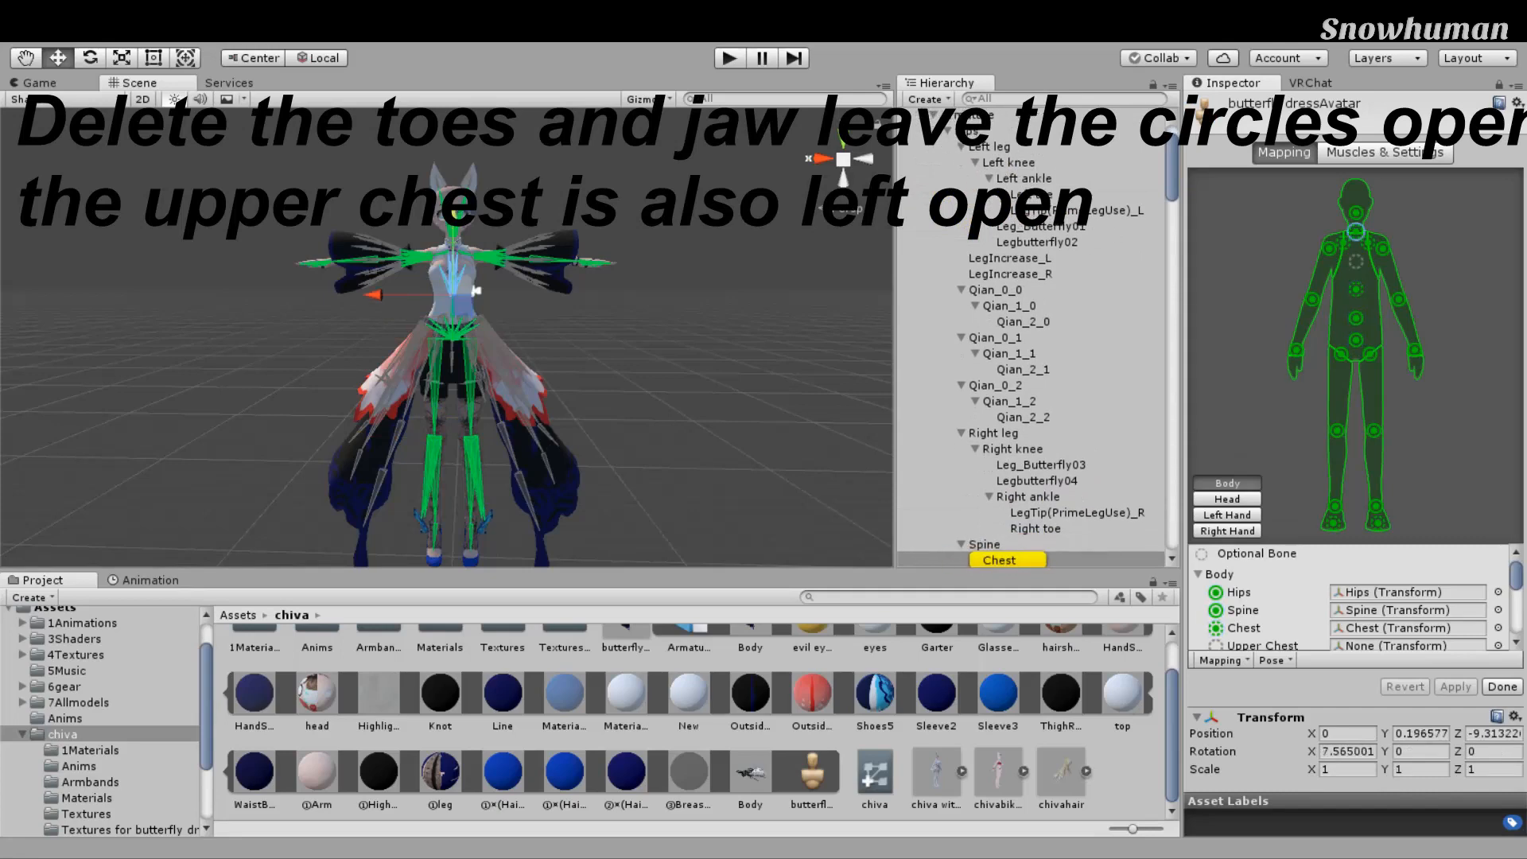
pyautogui.click(1356, 232)
pyautogui.click(1357, 212)
pyautogui.click(1369, 243)
pyautogui.click(1383, 249)
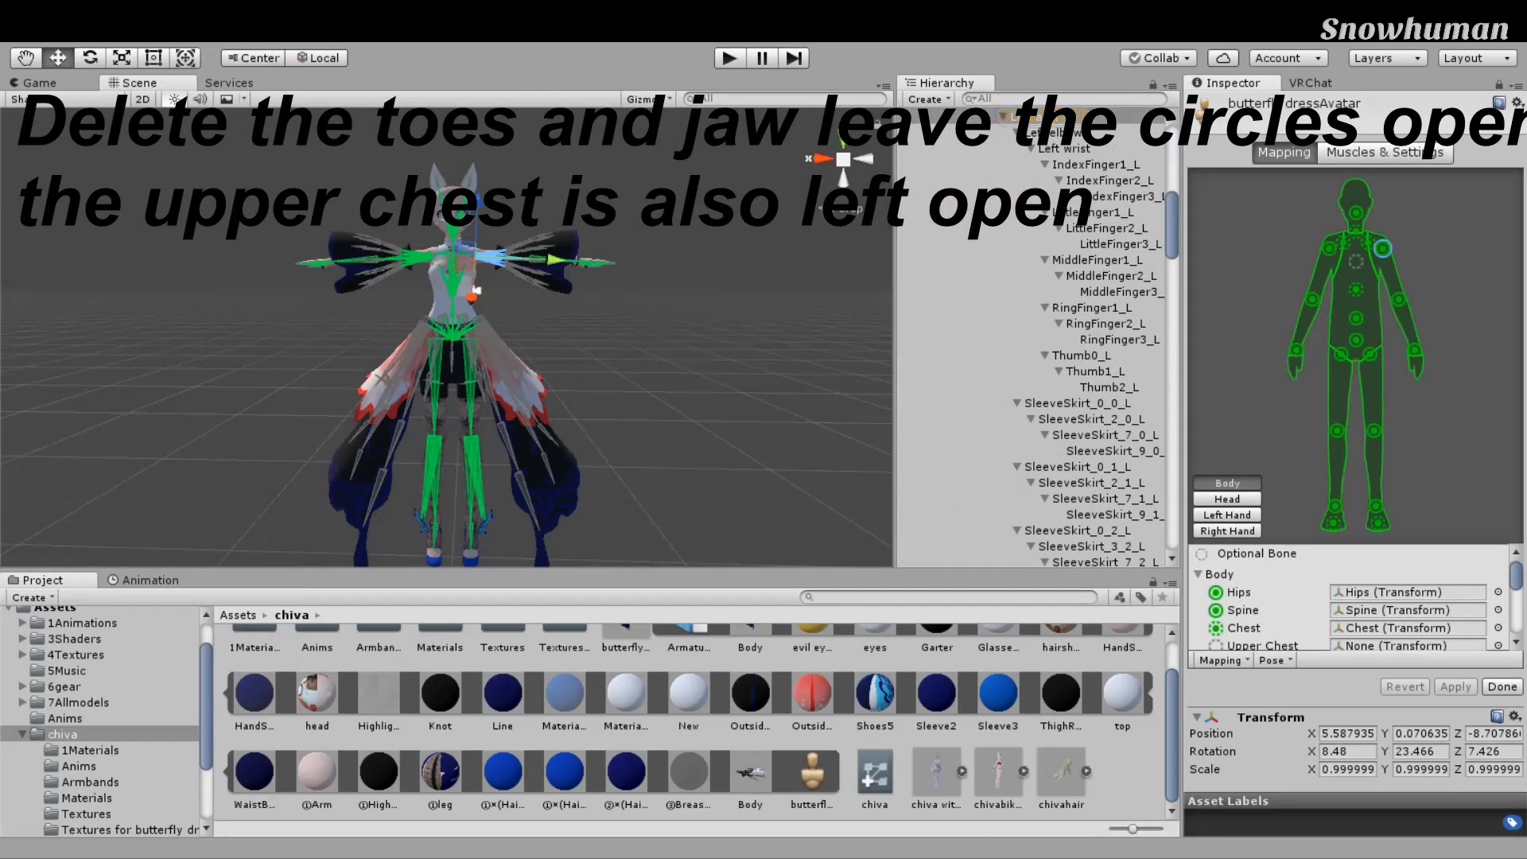
# Step: Recheck both foot bone mappings, then show the Head mapping
pyautogui.click(1334, 523)
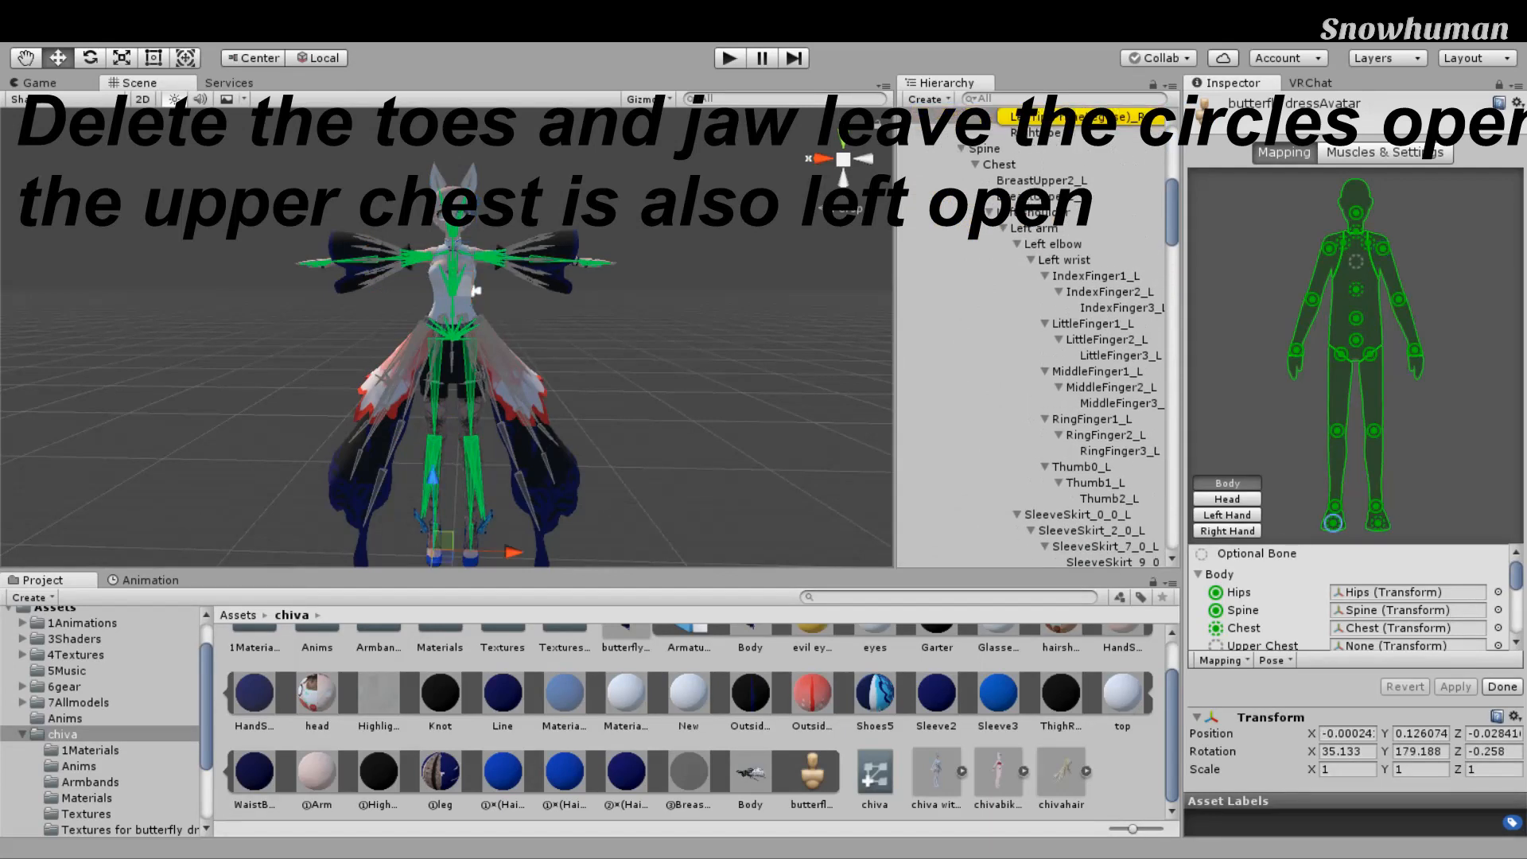
pyautogui.click(1377, 523)
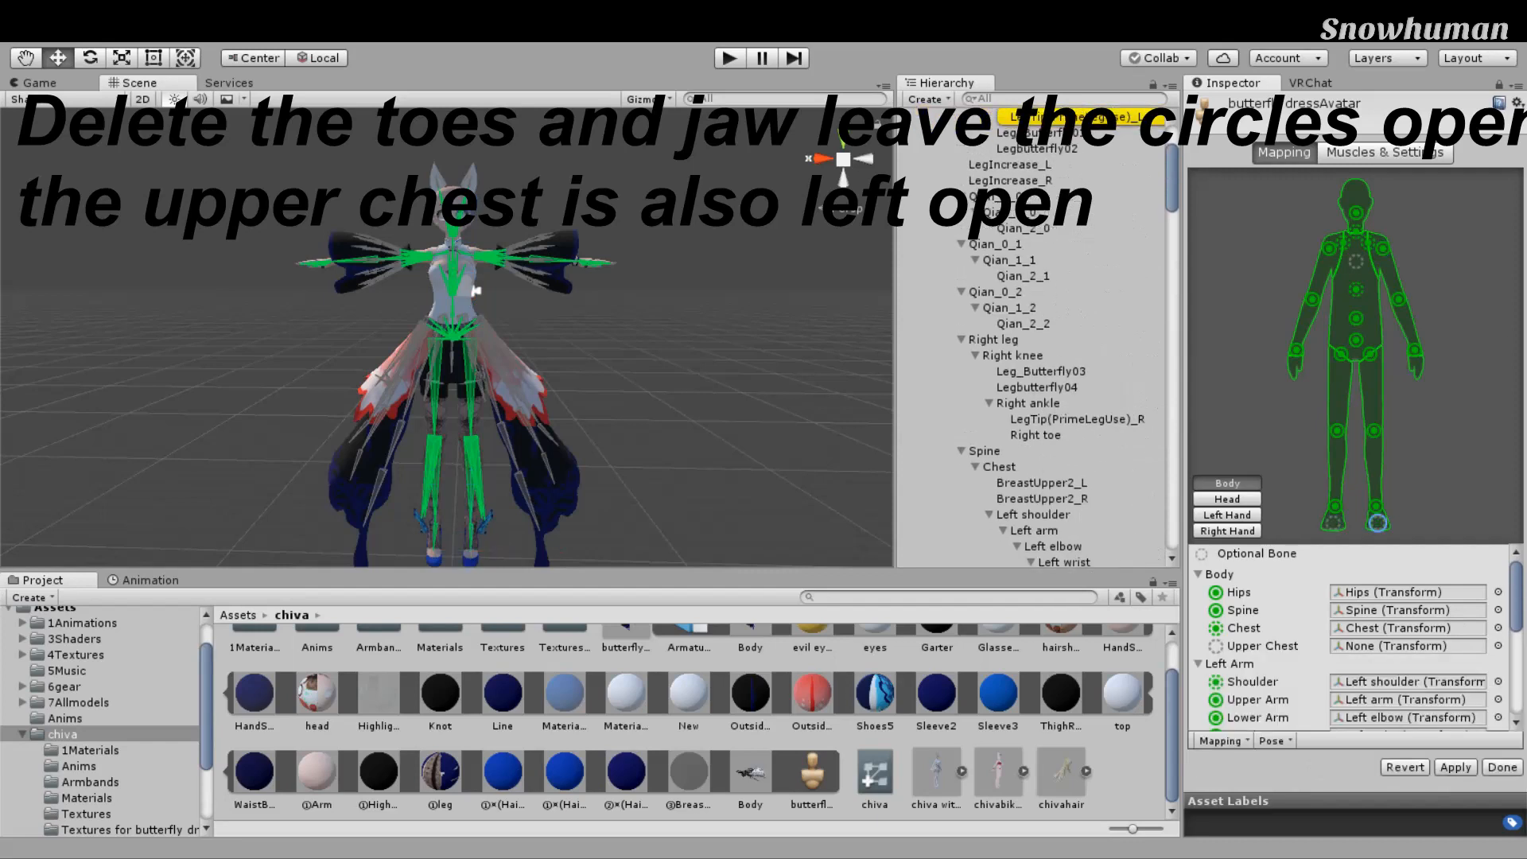
pyautogui.click(1227, 499)
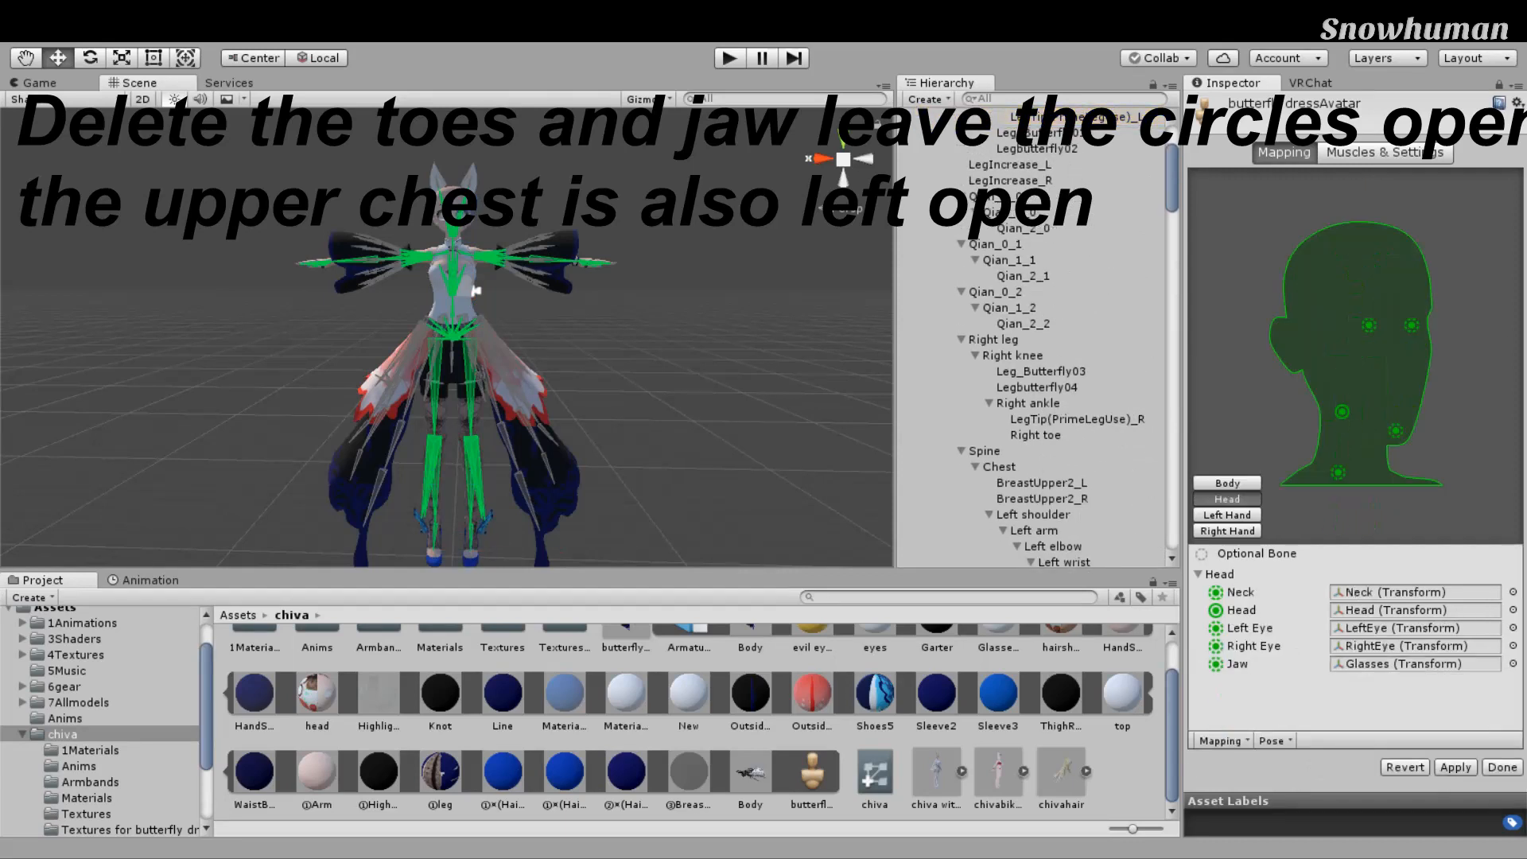
# Step: Clear Glasses from the Jaw slot so it reads None
pyautogui.click(1228, 483)
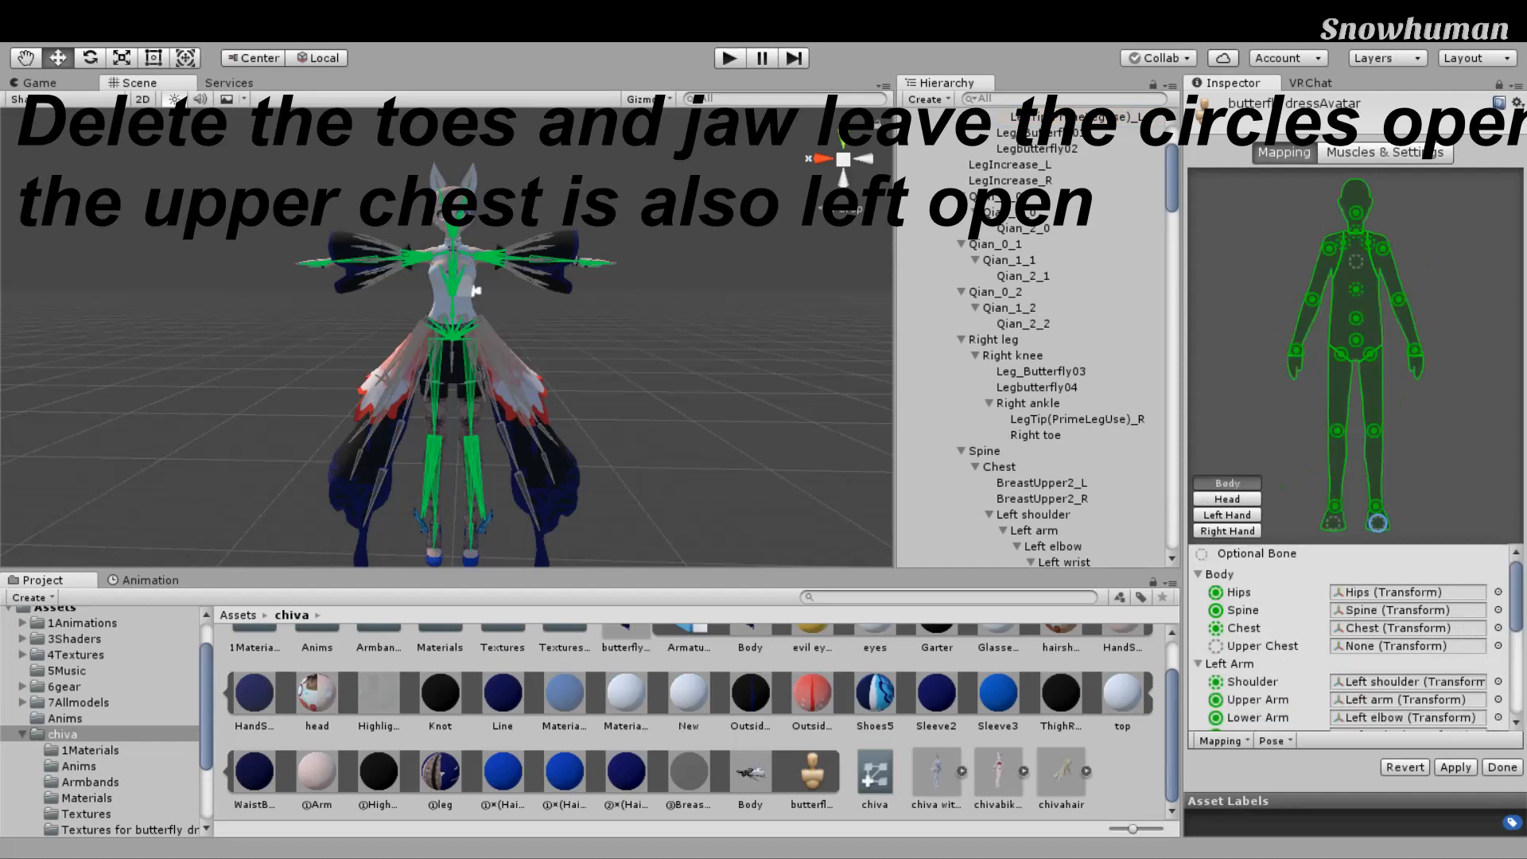
pyautogui.click(1227, 499)
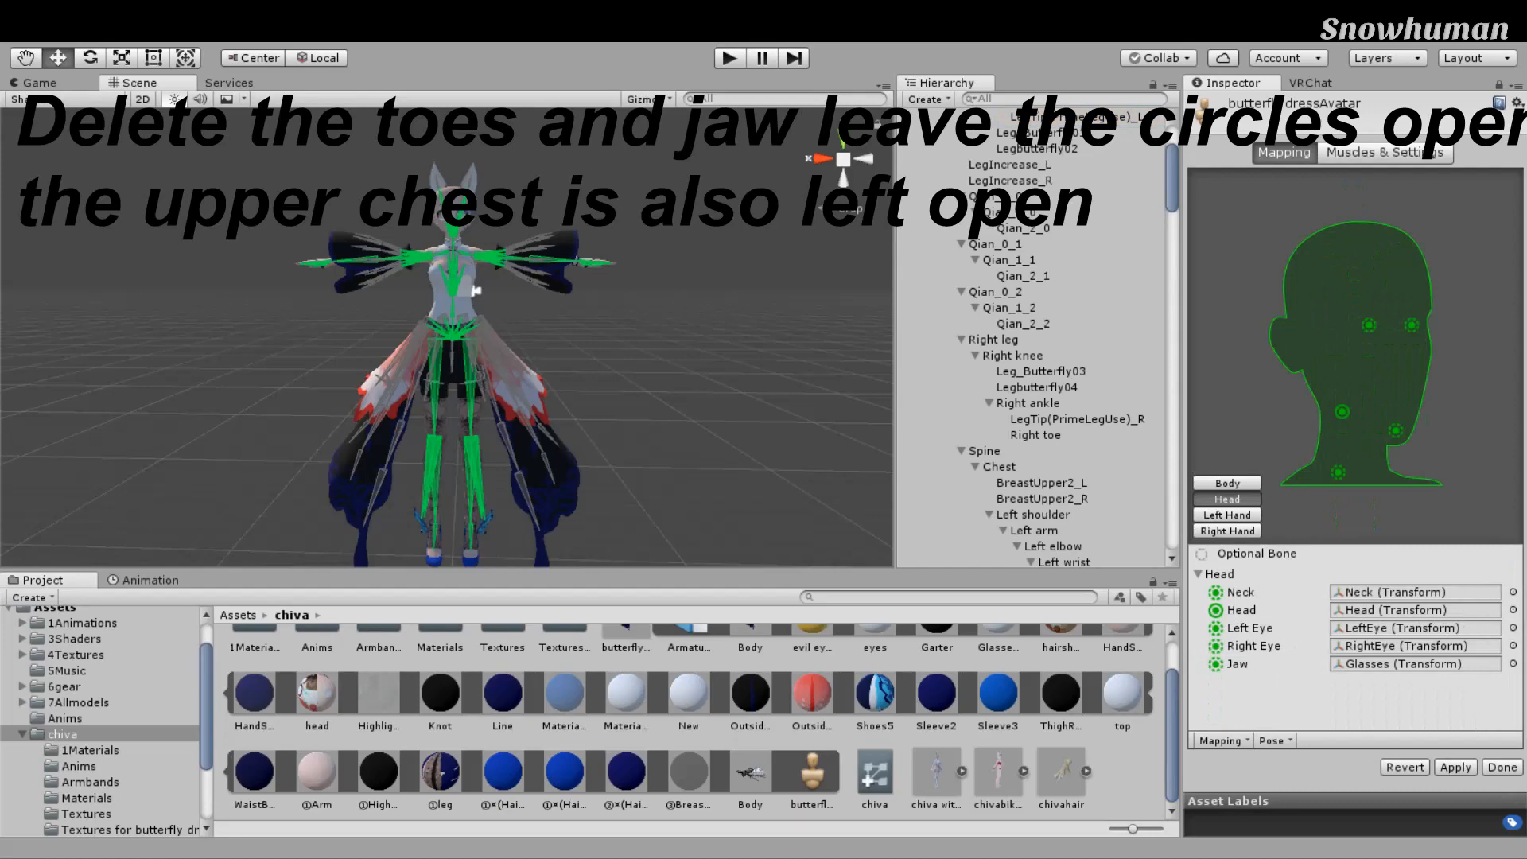
pyautogui.click(1415, 665)
pyautogui.press('Delete')
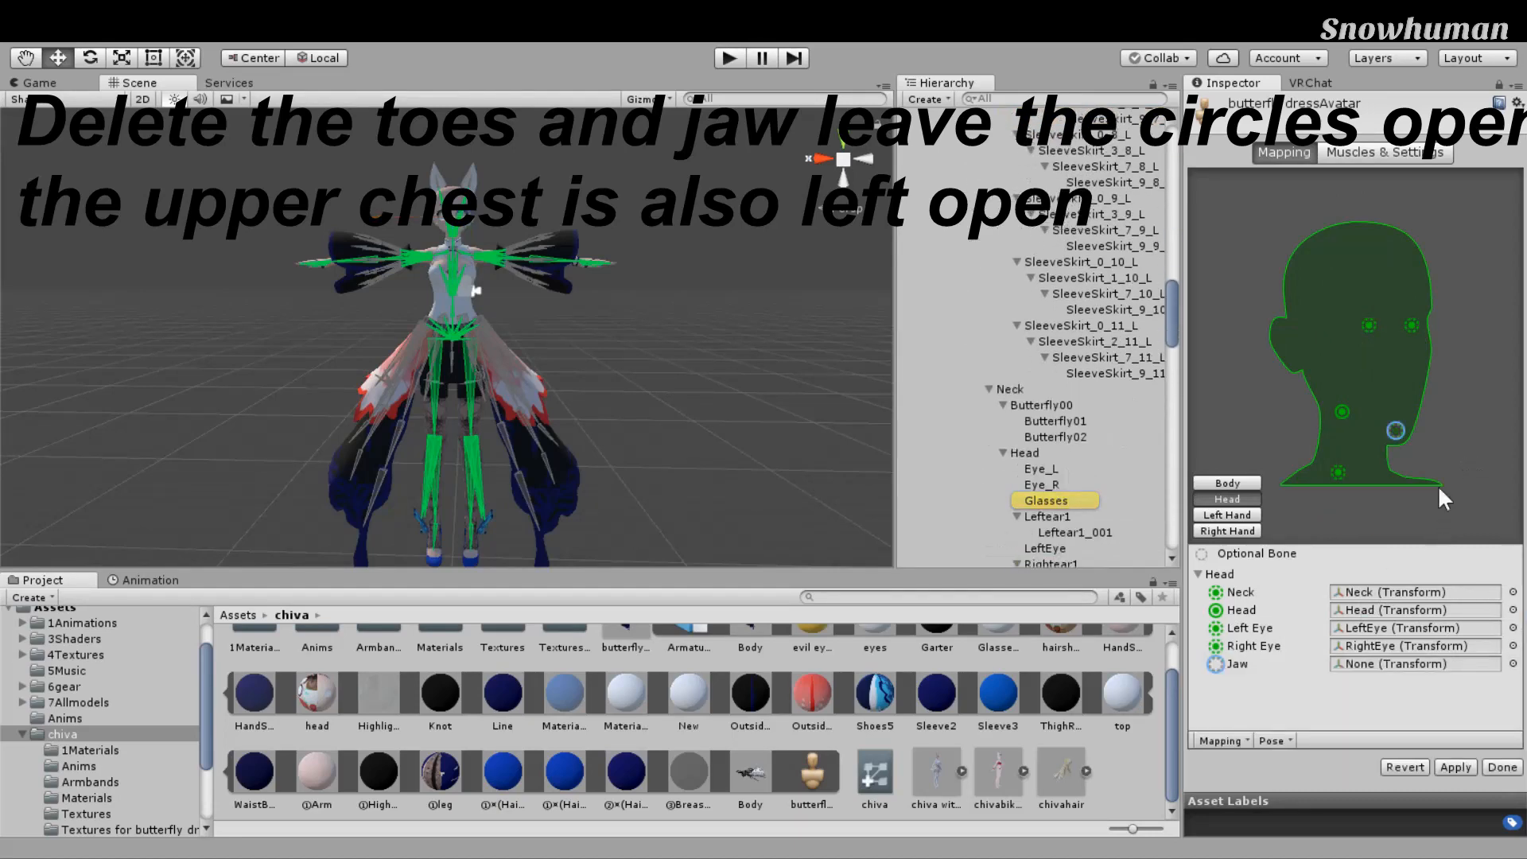
pyautogui.moveTo(1121, 455); pyautogui.dragTo(1102, 453)
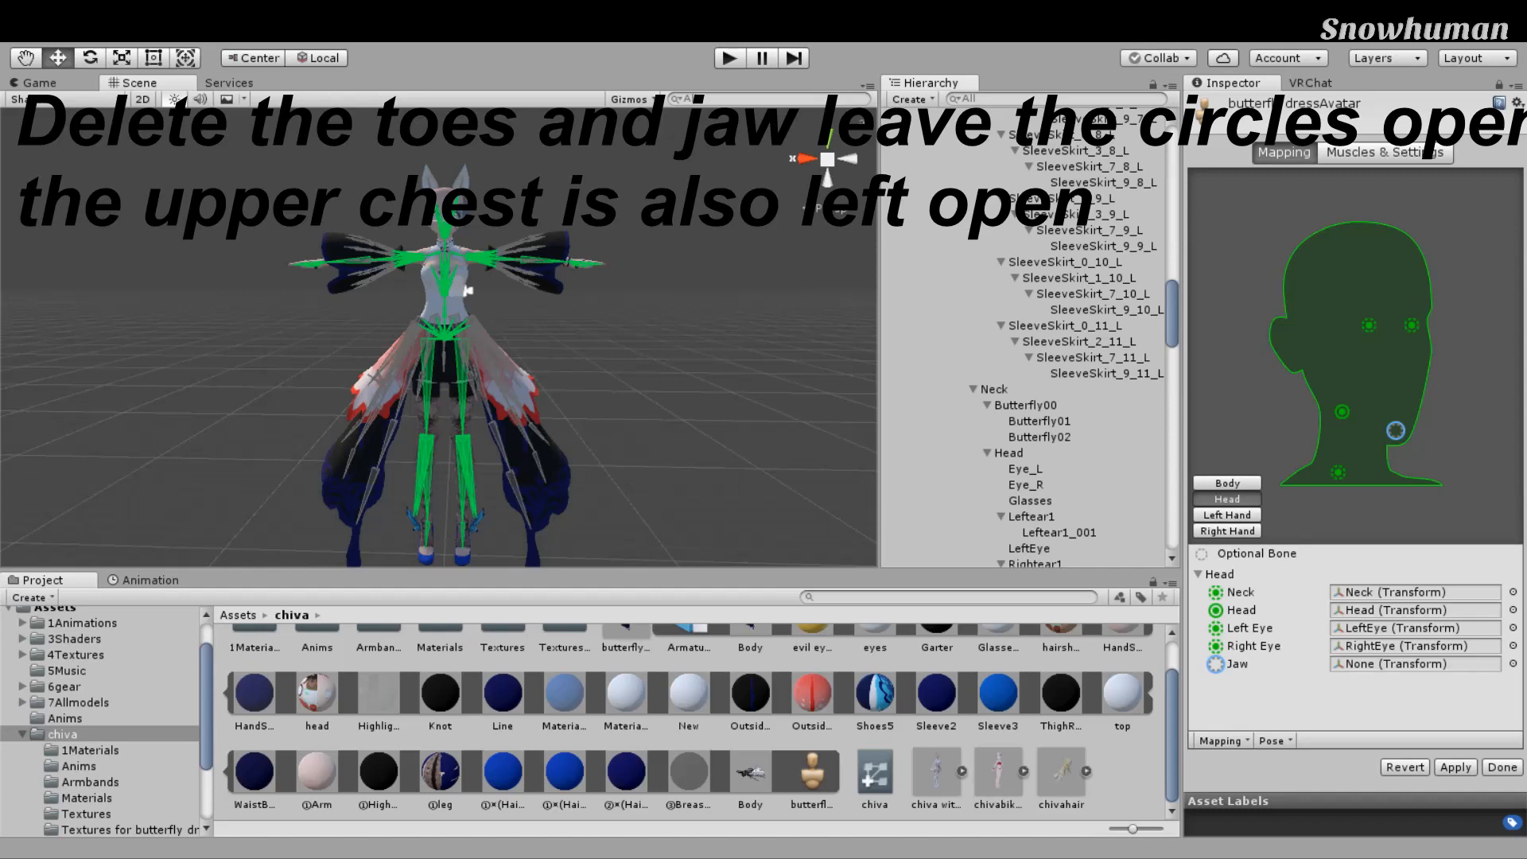
# Step: Check the Left Eye and Right Eye bone mappings
pyautogui.click(1412, 325)
pyautogui.click(1369, 325)
pyautogui.scroll(-1, 1384, 611)
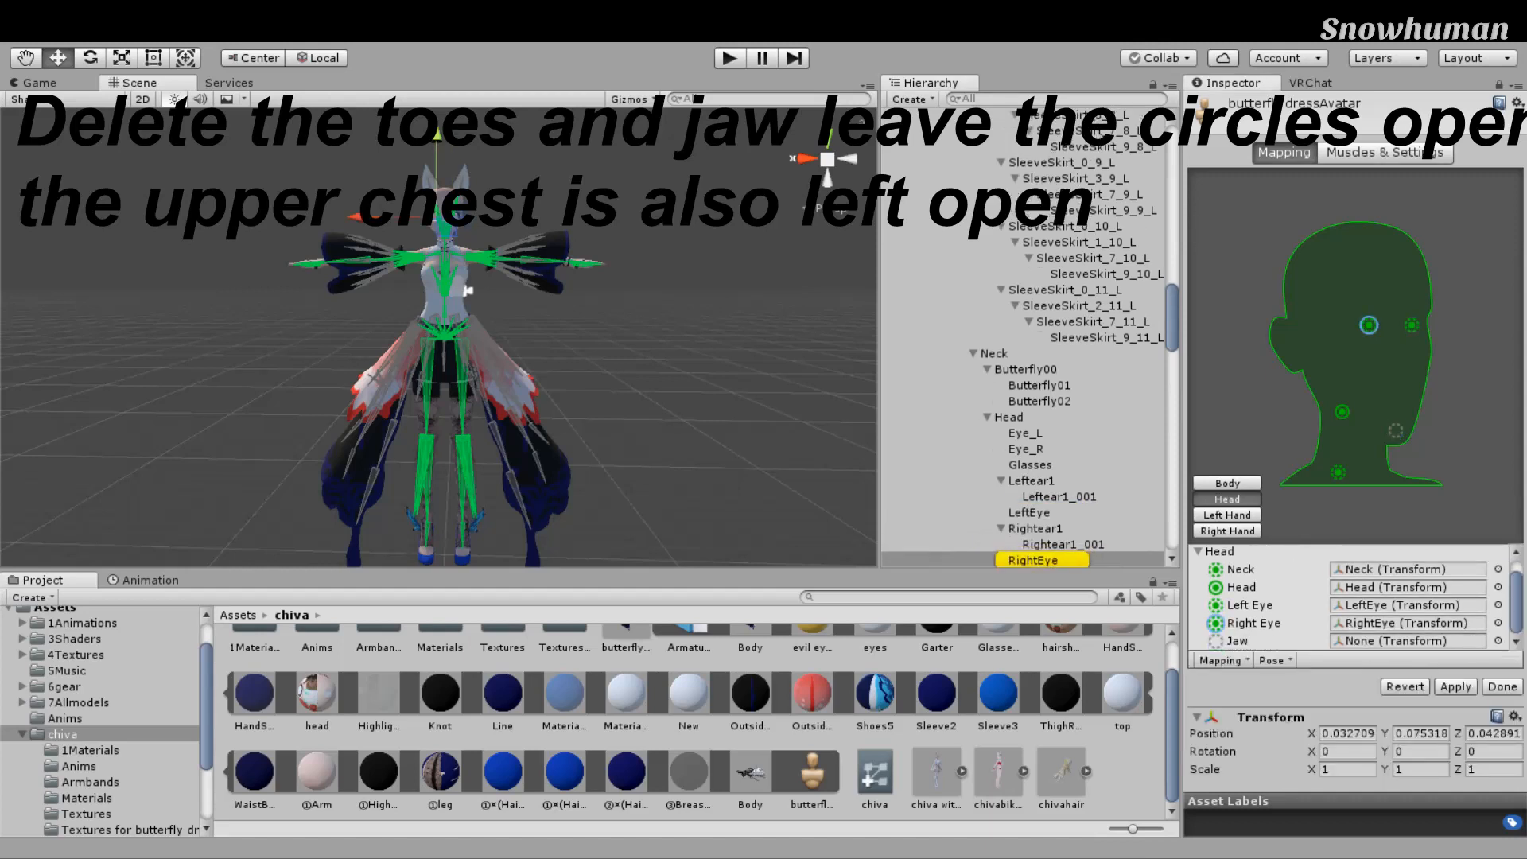
pyautogui.click(1404, 605)
pyautogui.click(1406, 624)
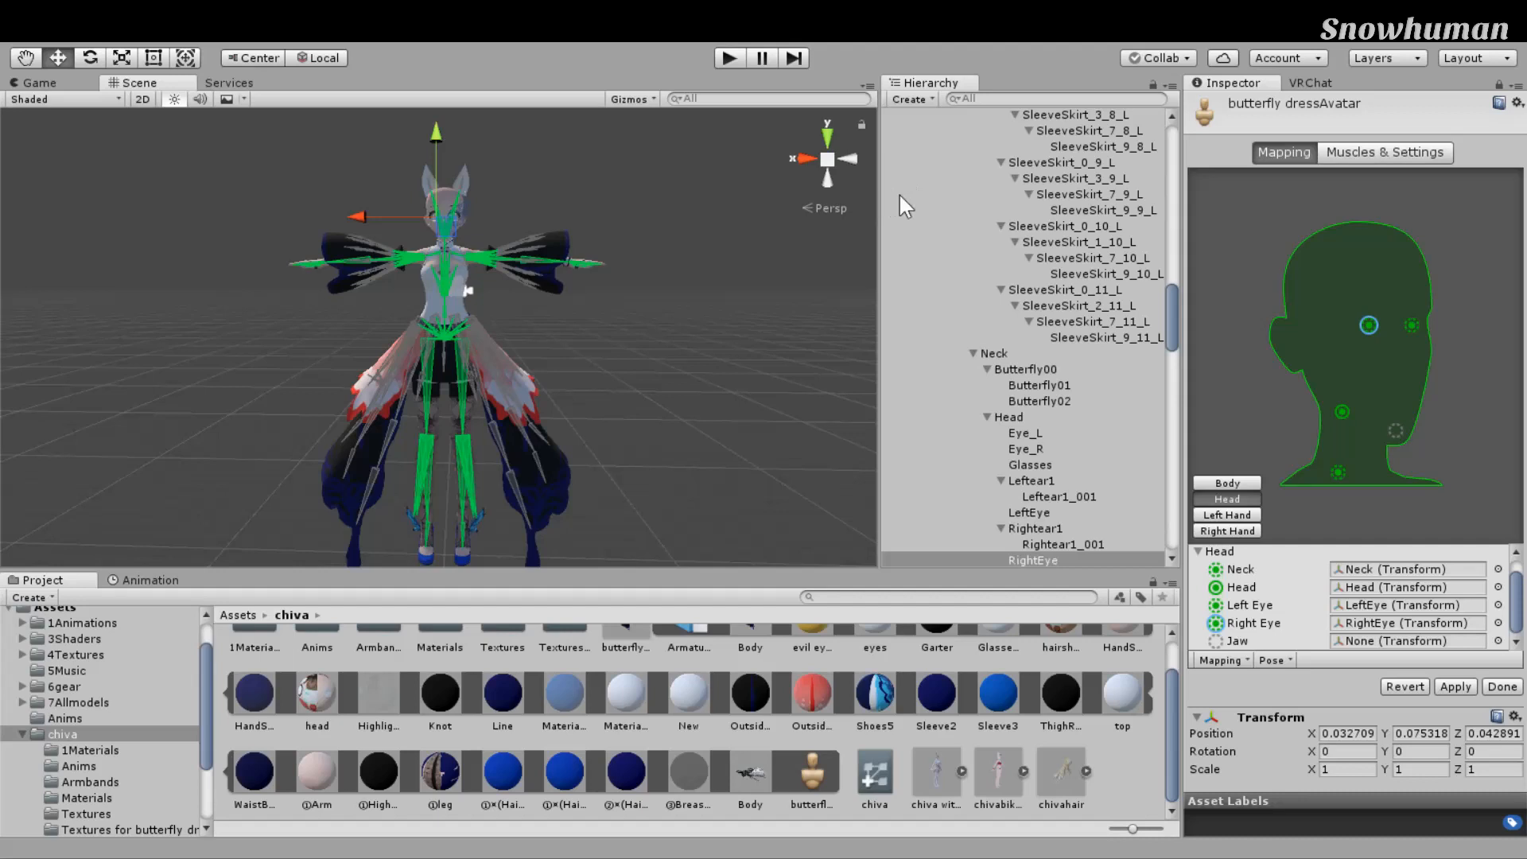
# Step: Verify the Left and Right Eye mappings, including the Eye_L head bone
pyautogui.click(1511, 94)
pyautogui.click(1369, 325)
pyautogui.click(1412, 325)
pyautogui.click(1369, 325)
pyautogui.click(1412, 326)
pyautogui.click(1369, 326)
pyautogui.click(1412, 326)
pyautogui.click(1369, 326)
pyautogui.click(1403, 606)
pyautogui.click(1404, 623)
pyautogui.click(1403, 605)
pyautogui.click(1403, 623)
pyautogui.click(1281, 598)
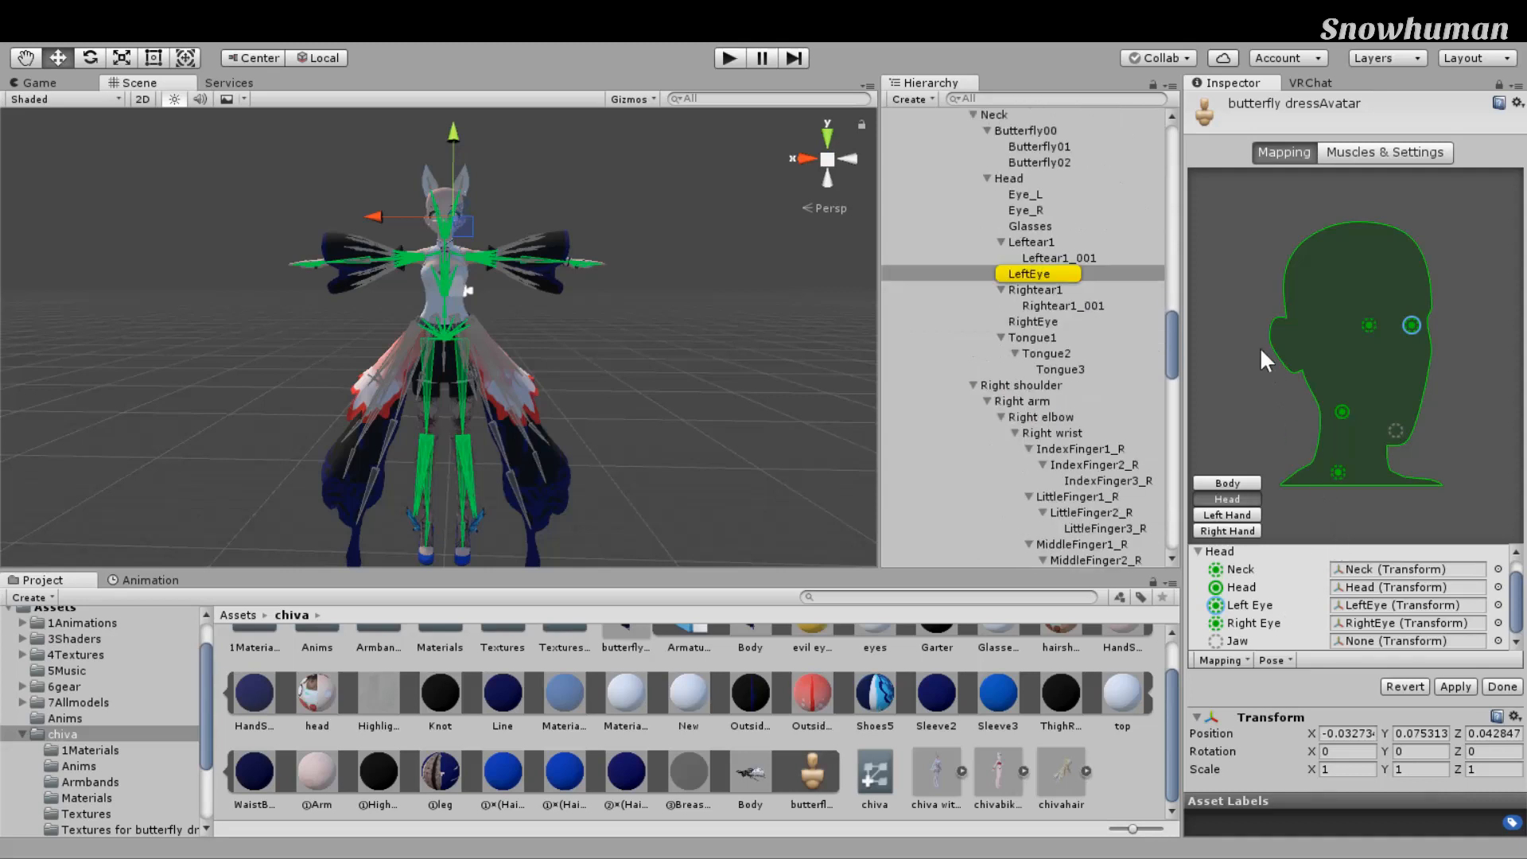
pyautogui.click(1034, 194)
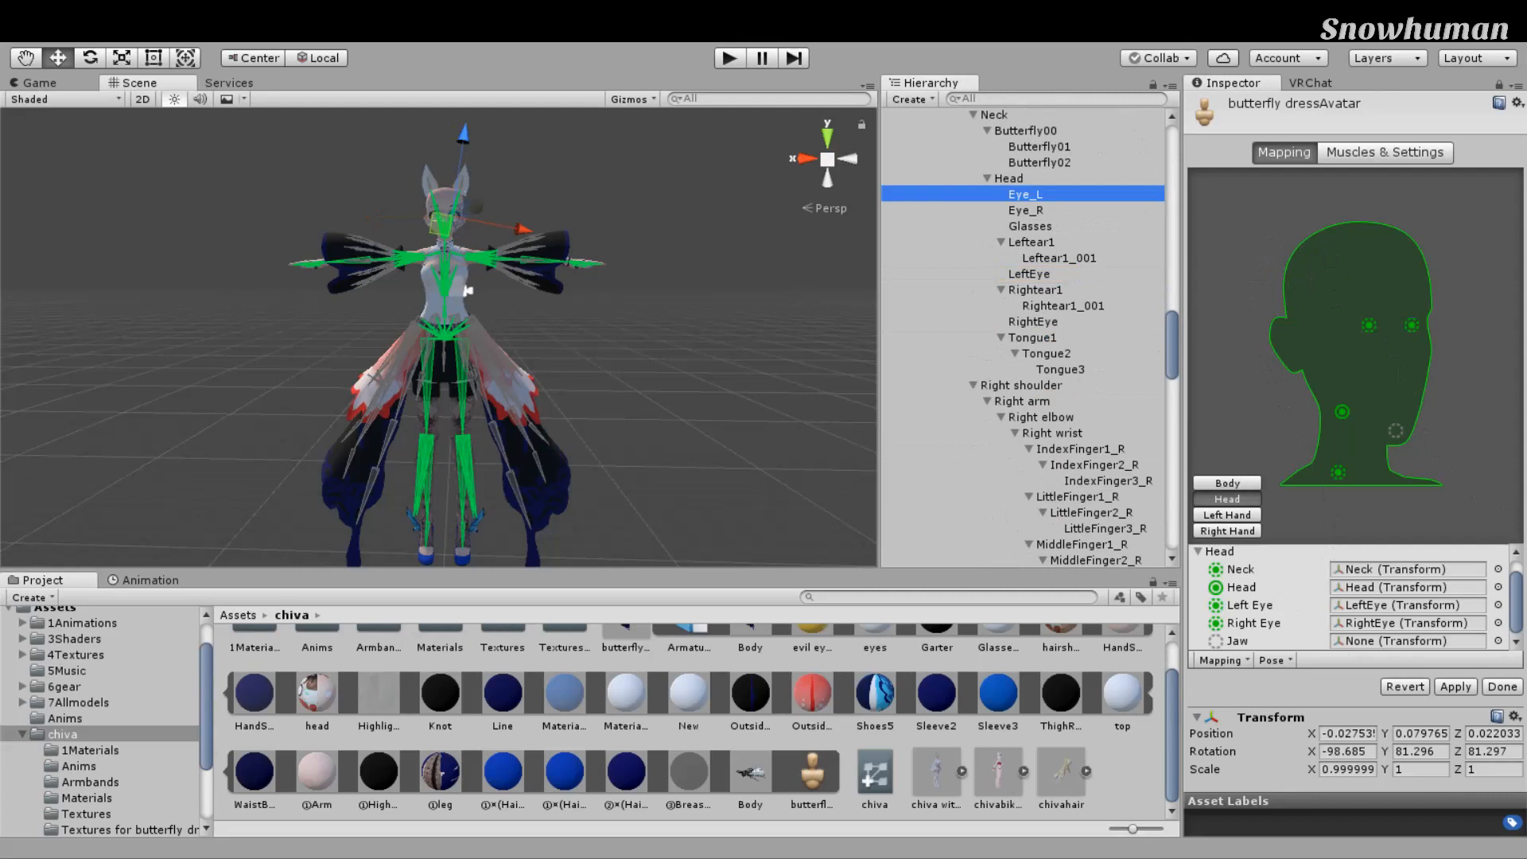
pyautogui.keyDown('alt'); pyautogui.moveTo(662, 393); pyautogui.dragTo(660, 348); pyautogui.keyUp('alt')
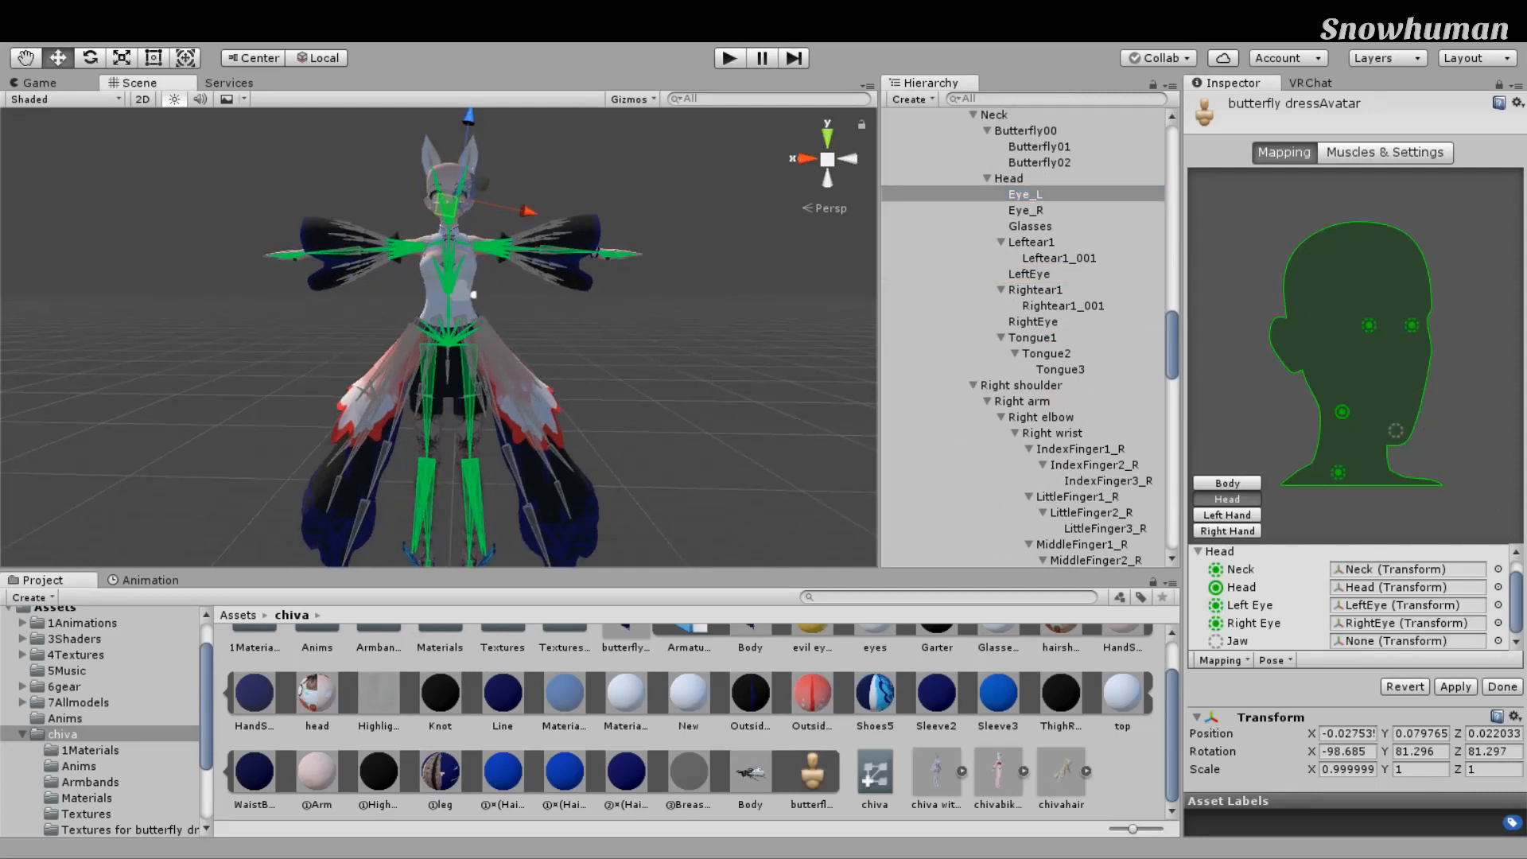
# Step: Apply the avatar mapping changes and click Done to exit configuration
pyautogui.click(1456, 688)
pyautogui.click(1503, 688)
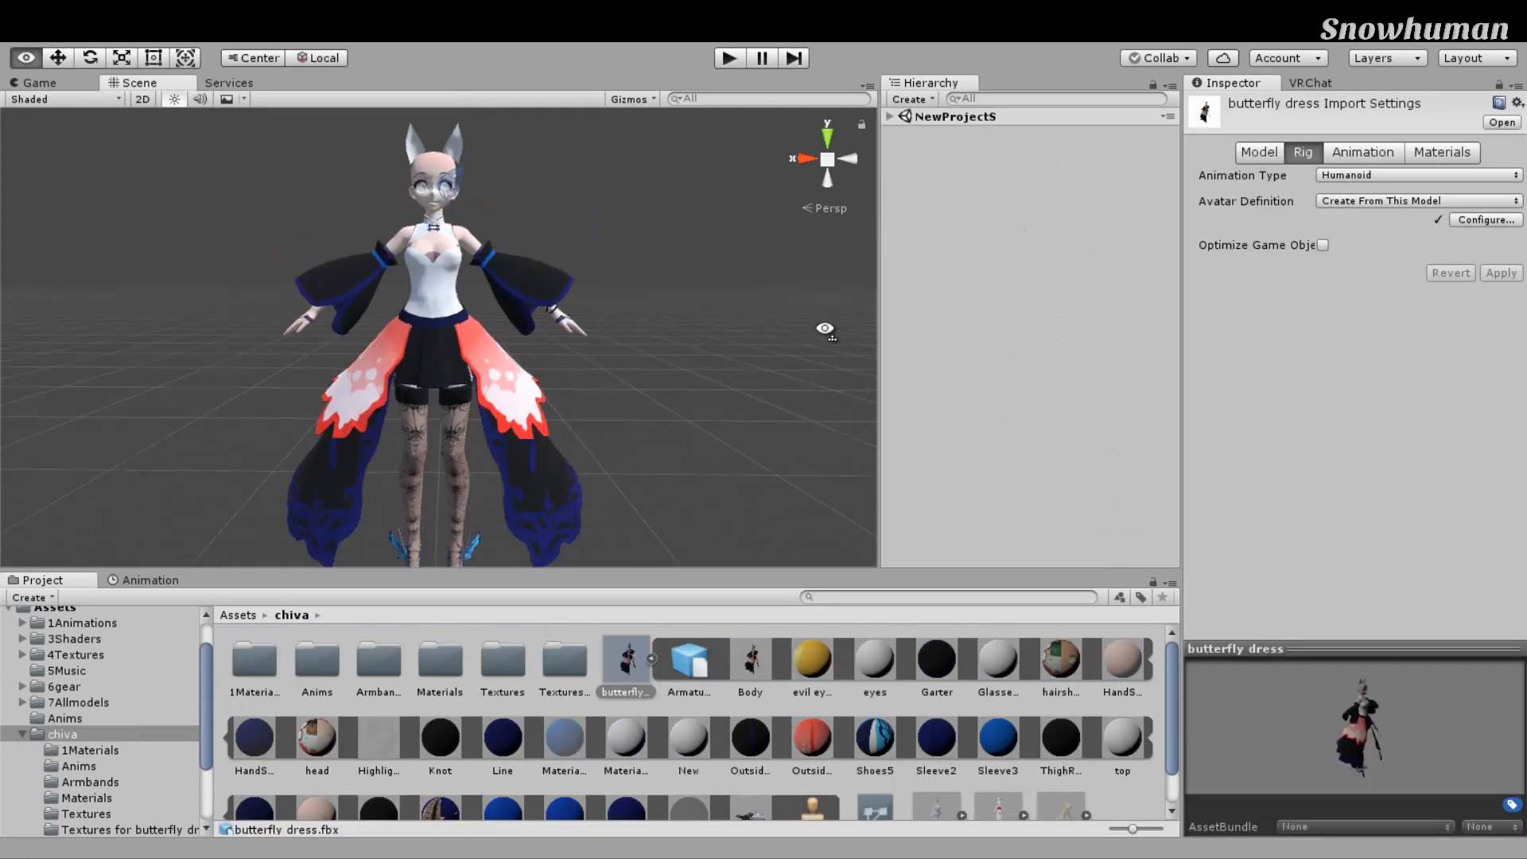
pyautogui.keyDown('alt'); pyautogui.moveTo(825, 328); pyautogui.dragTo(863, 402); pyautogui.keyUp('alt')
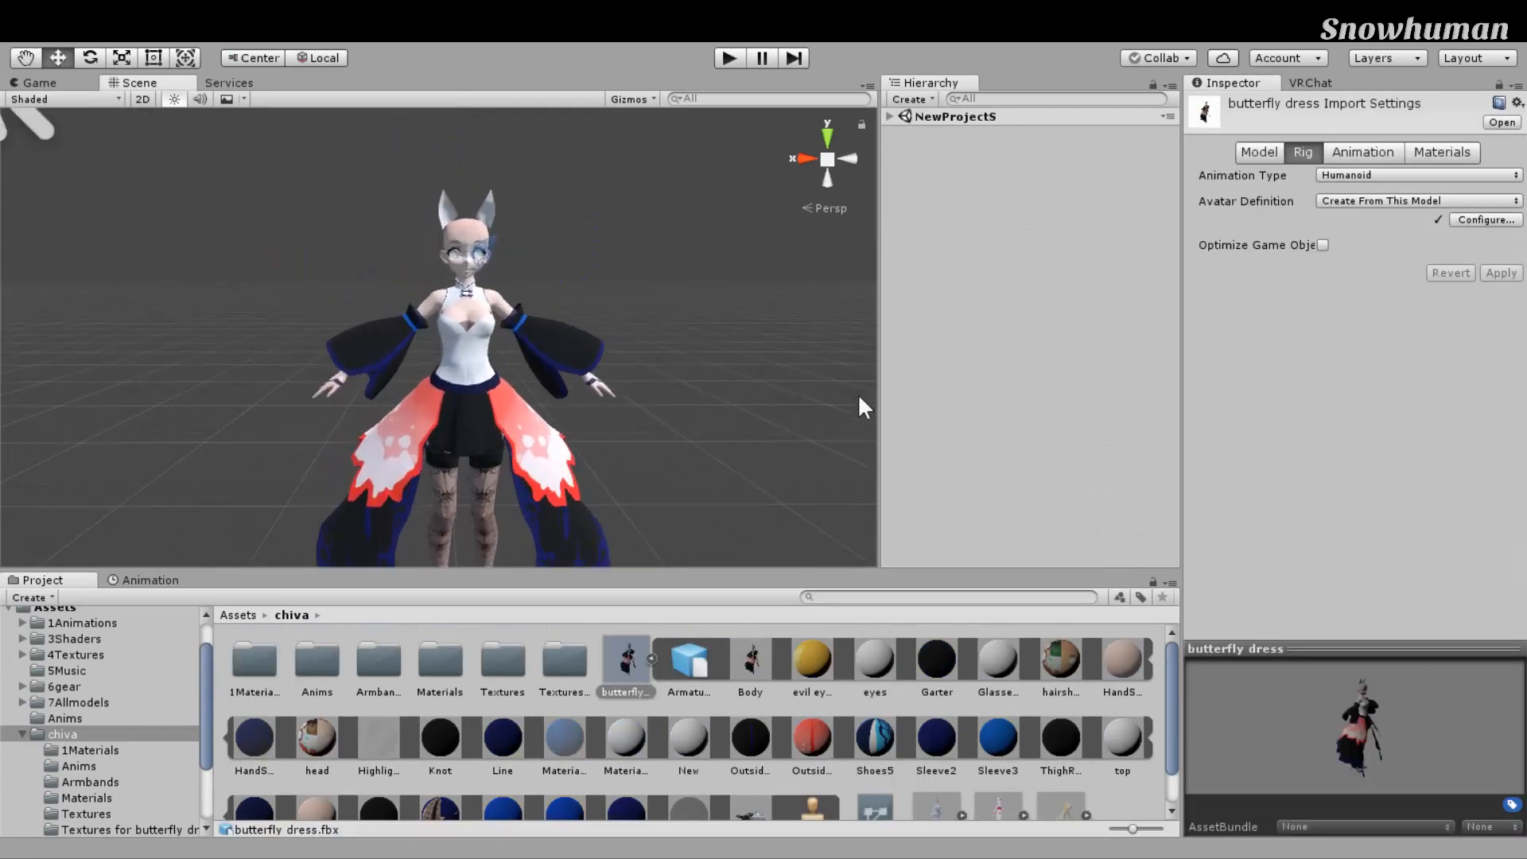
# Step: Collapse the butterfly dress asset and delete the chiva Materials folder
pyautogui.click(652, 659)
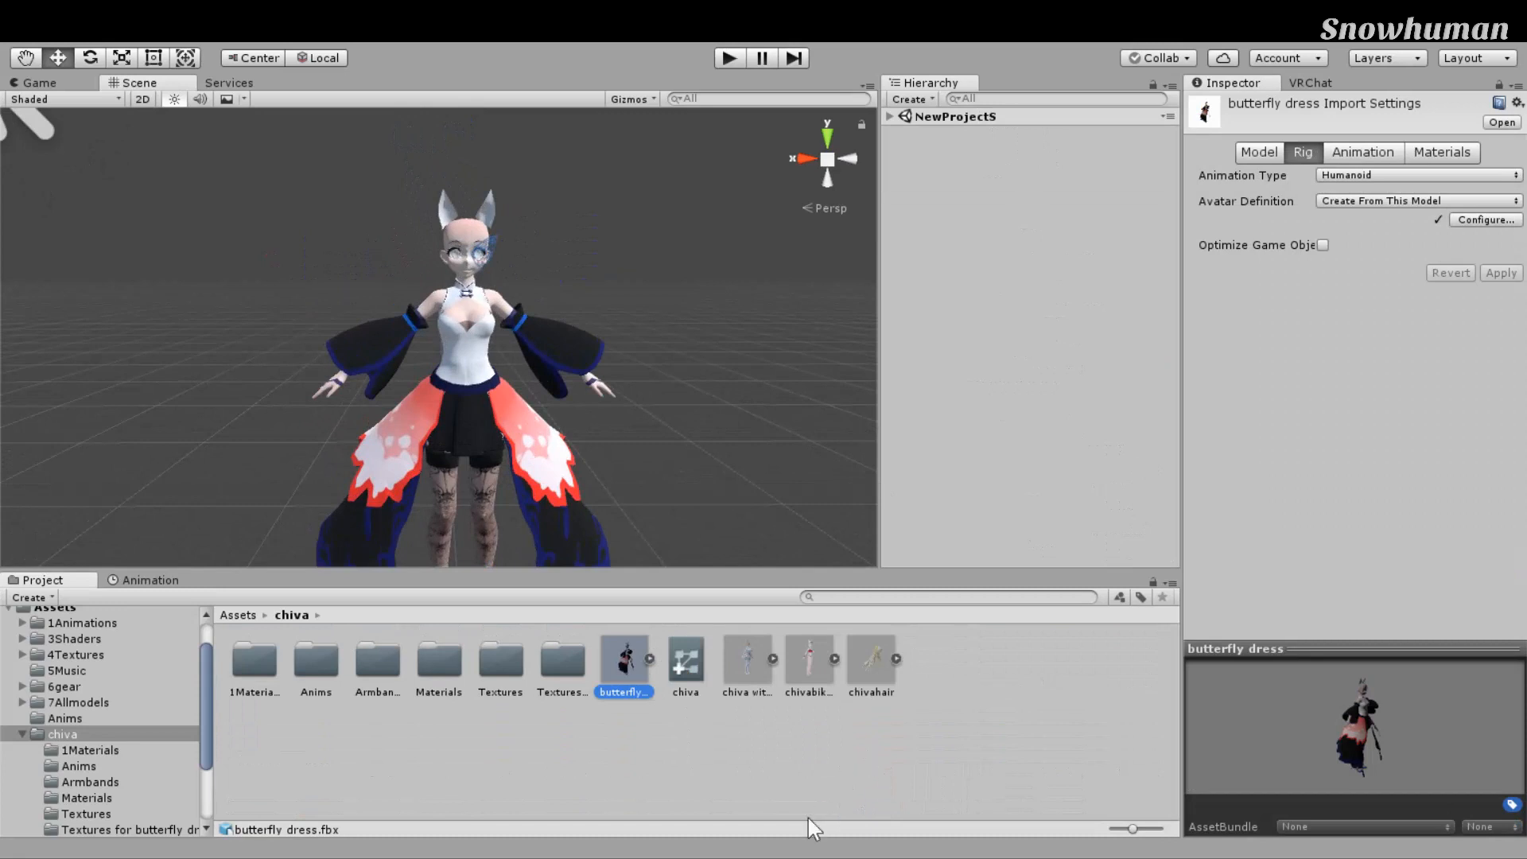
pyautogui.press('m')
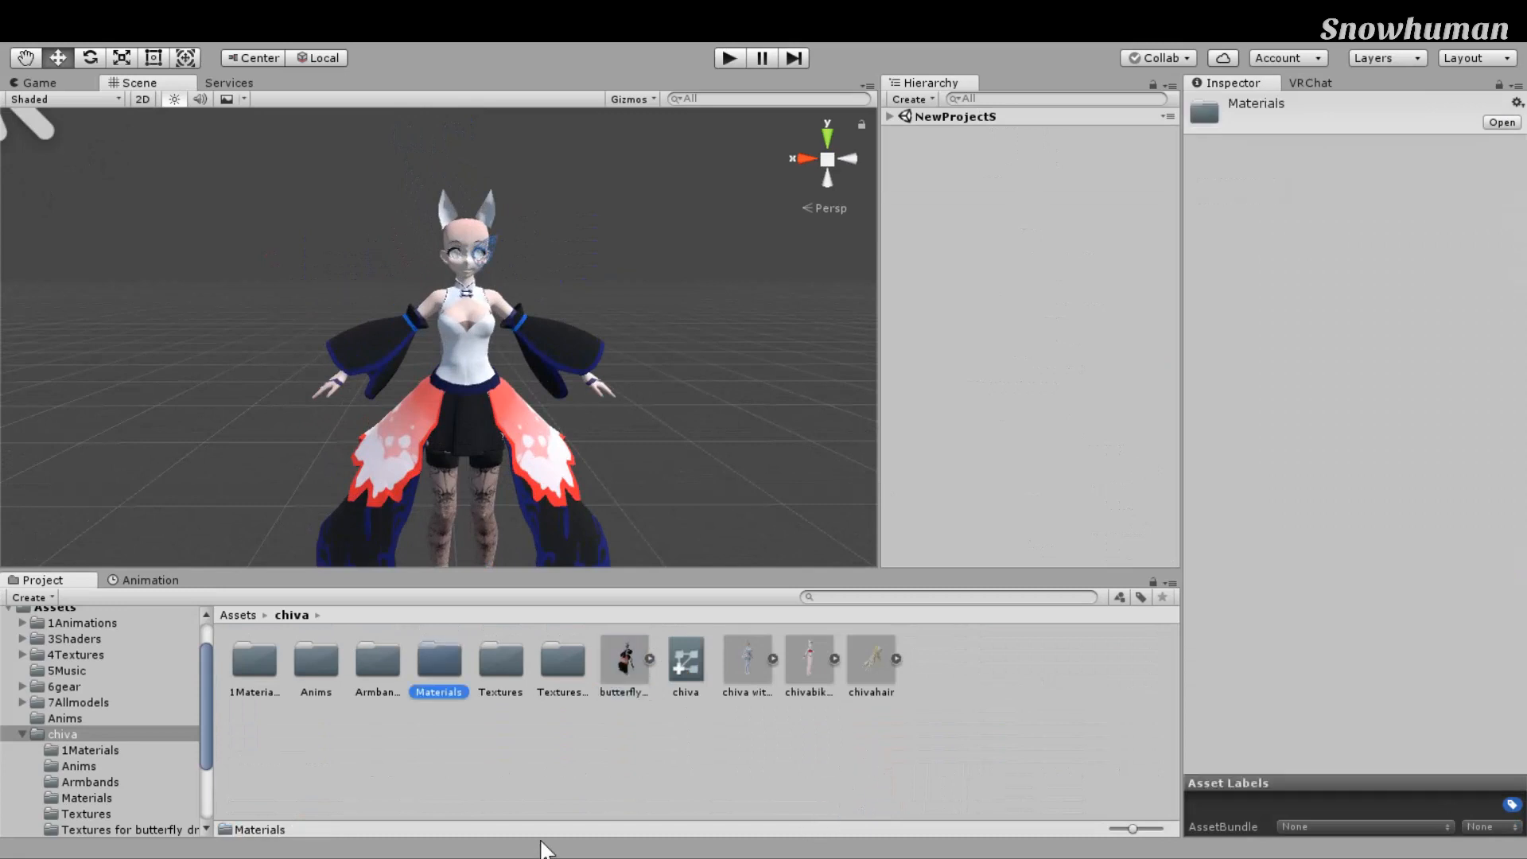
pyautogui.press('Delete')
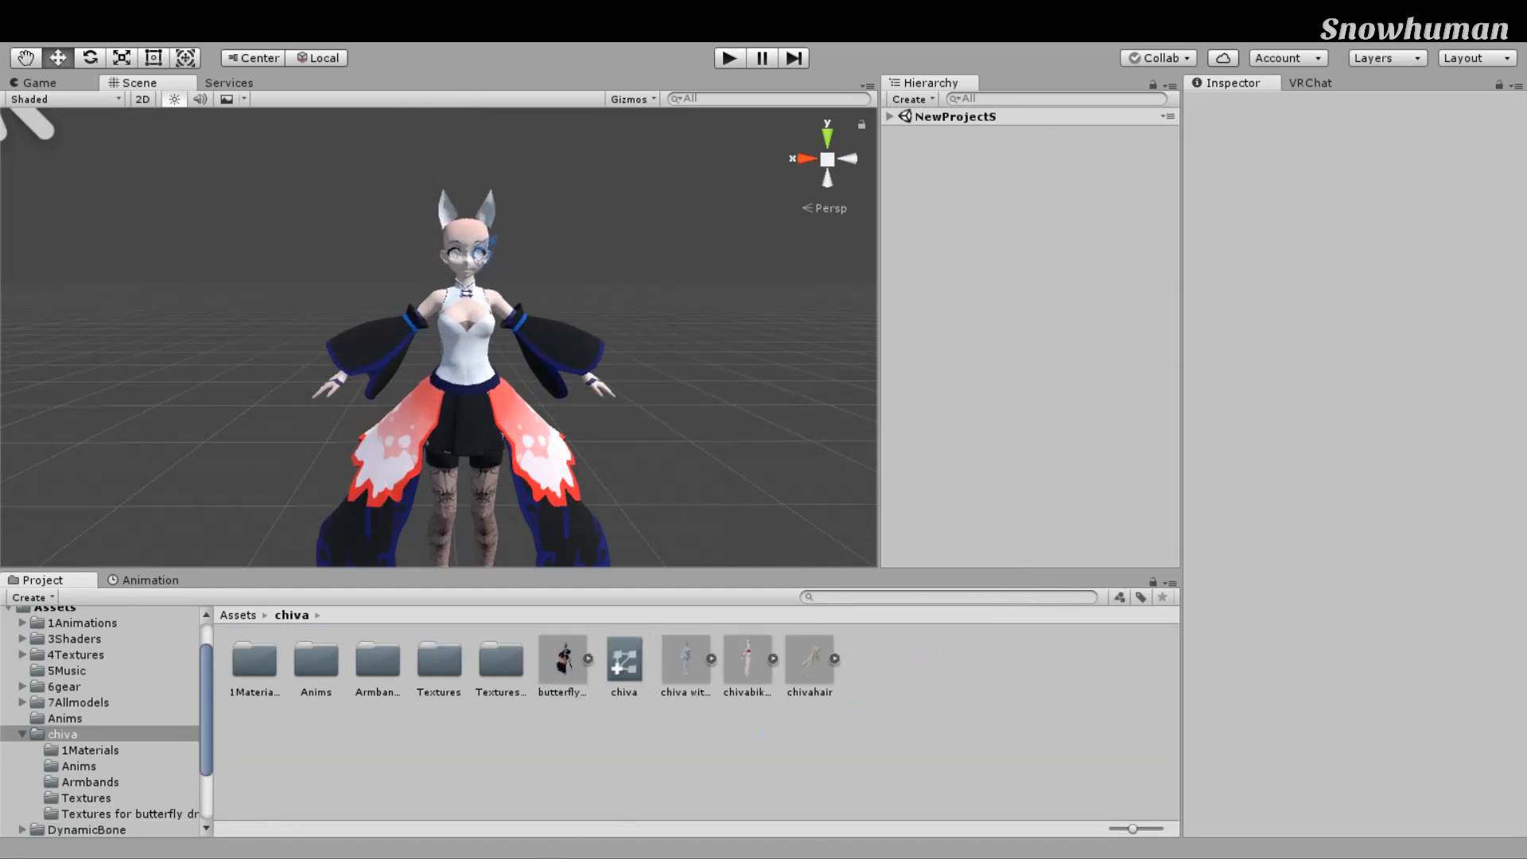
# Step: Select butterfly dress.fbx and orbit, pan and zoom around the avatar from several angles
pyautogui.click(568, 664)
pyautogui.scroll(9, 692, 560)
pyautogui.moveTo(796, 462); pyautogui.dragTo(796, 461, button='right')
pyautogui.scroll(-8, 803, 462)
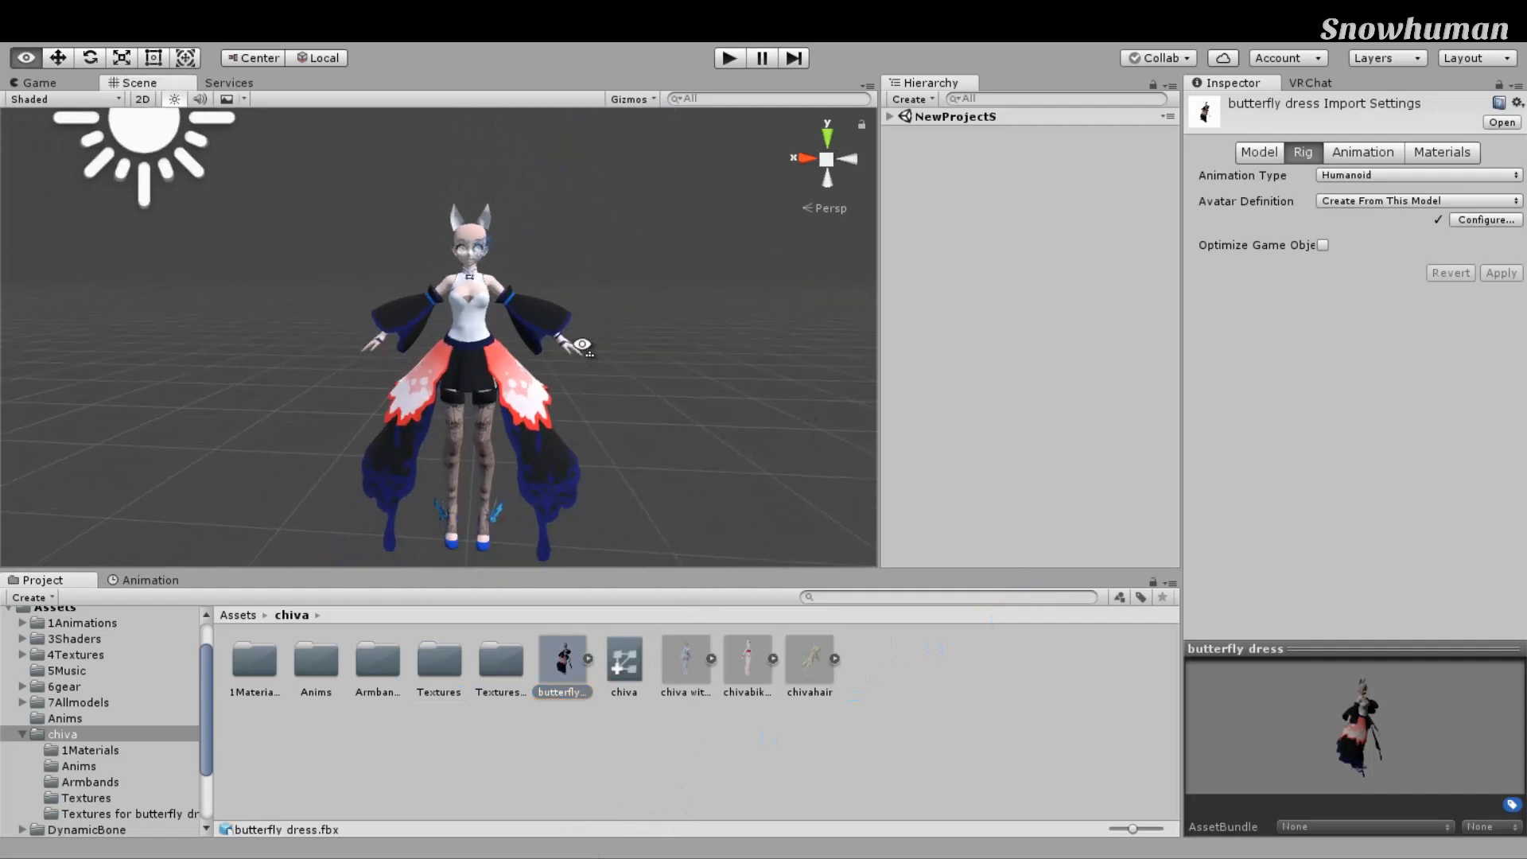
pyautogui.moveTo(532, 379); pyautogui.dragTo(627, 363, button='middle')
pyautogui.scroll(3, 626, 361)
pyautogui.moveTo(627, 361); pyautogui.dragTo(622, 332, button='right')
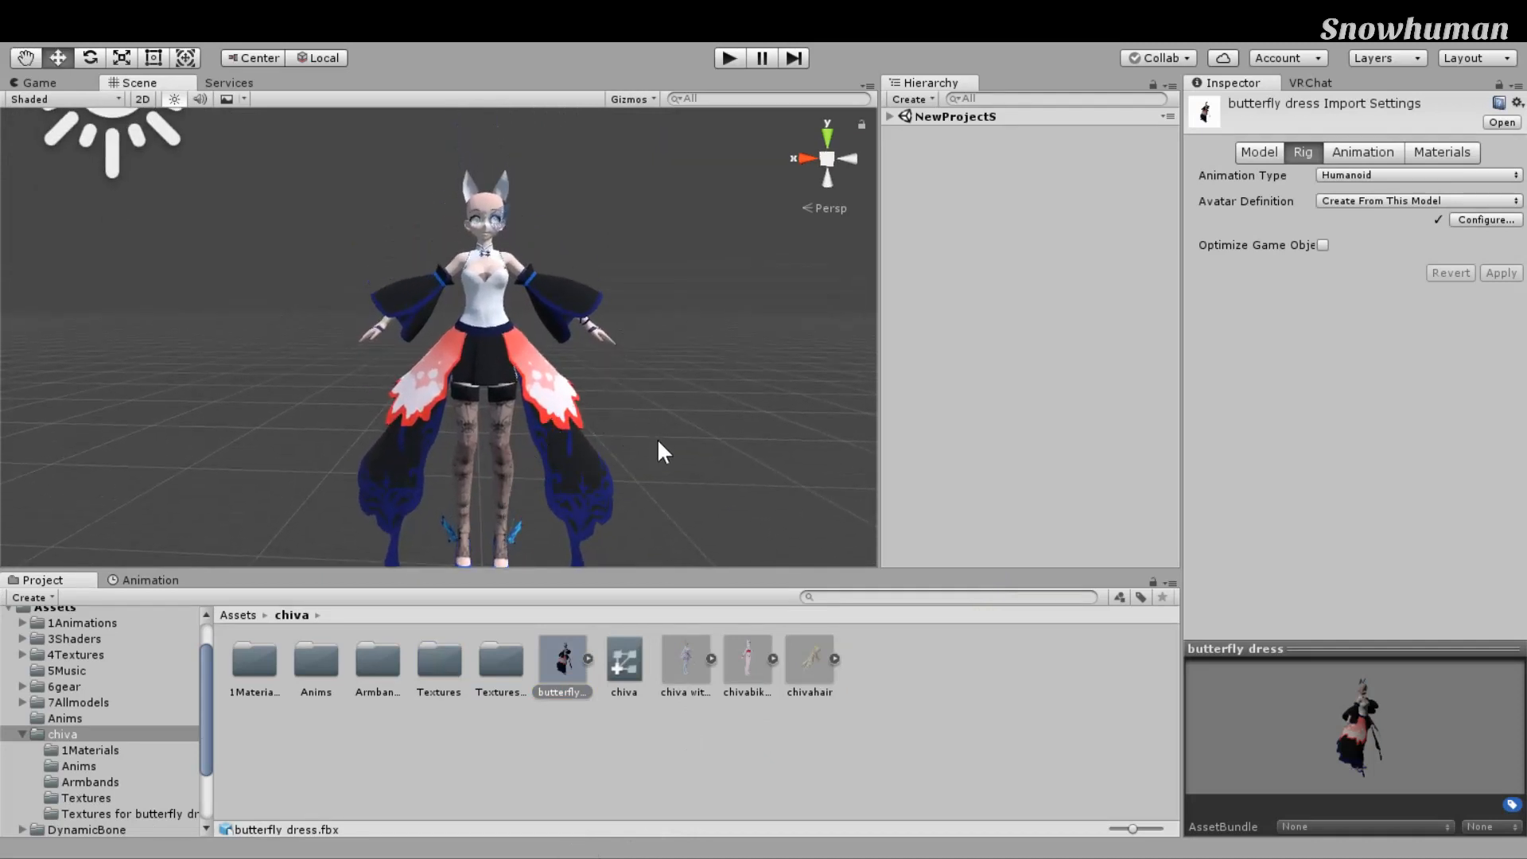
pyautogui.scroll(6, 757, 528)
pyautogui.moveTo(761, 526); pyautogui.dragTo(678, 529, button='right')
pyautogui.scroll(-6, 676, 530)
pyautogui.moveTo(587, 525); pyautogui.dragTo(425, 487, button='middle')
pyautogui.scroll(3, 412, 487)
pyautogui.moveTo(590, 454); pyautogui.dragTo(491, 457, button='right')
pyautogui.scroll(-5, 492, 456)
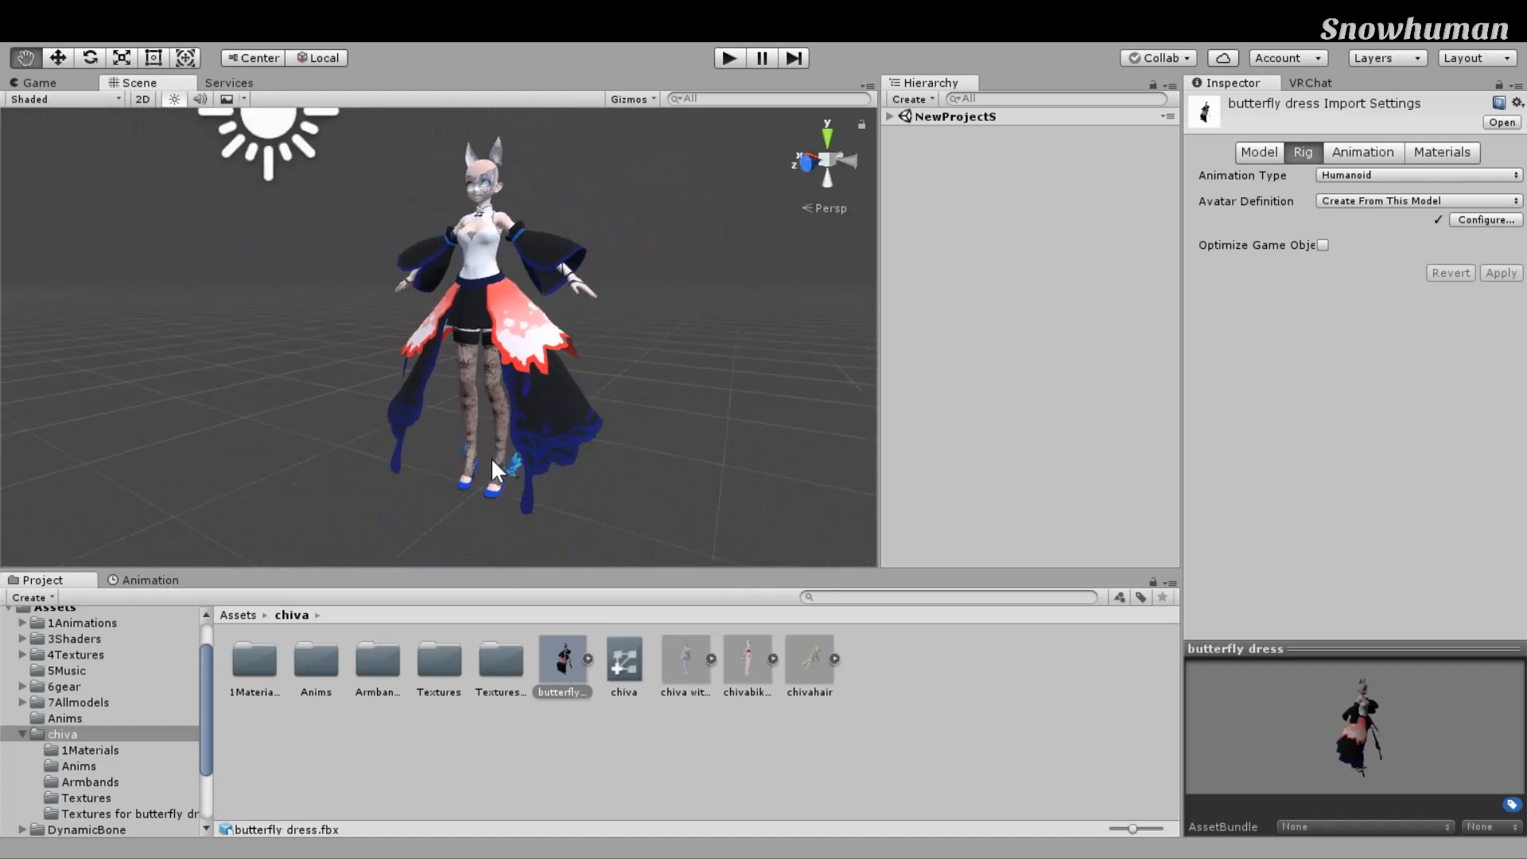
pyautogui.moveTo(497, 456); pyautogui.dragTo(437, 430, button='middle')
pyautogui.scroll(3, 437, 428)
pyautogui.moveTo(437, 428); pyautogui.dragTo(684, 421, button='right')
pyautogui.scroll(-4, 685, 422)
pyautogui.moveTo(688, 424); pyautogui.dragTo(832, 442, button='middle')
pyautogui.scroll(2, 833, 441)
pyautogui.scroll(-2, 833, 441)
pyautogui.moveTo(748, 405); pyautogui.dragTo(843, 402, button='right')
pyautogui.scroll(-5, 697, 391)
pyautogui.moveTo(695, 390); pyautogui.dragTo(751, 404, button='middle')
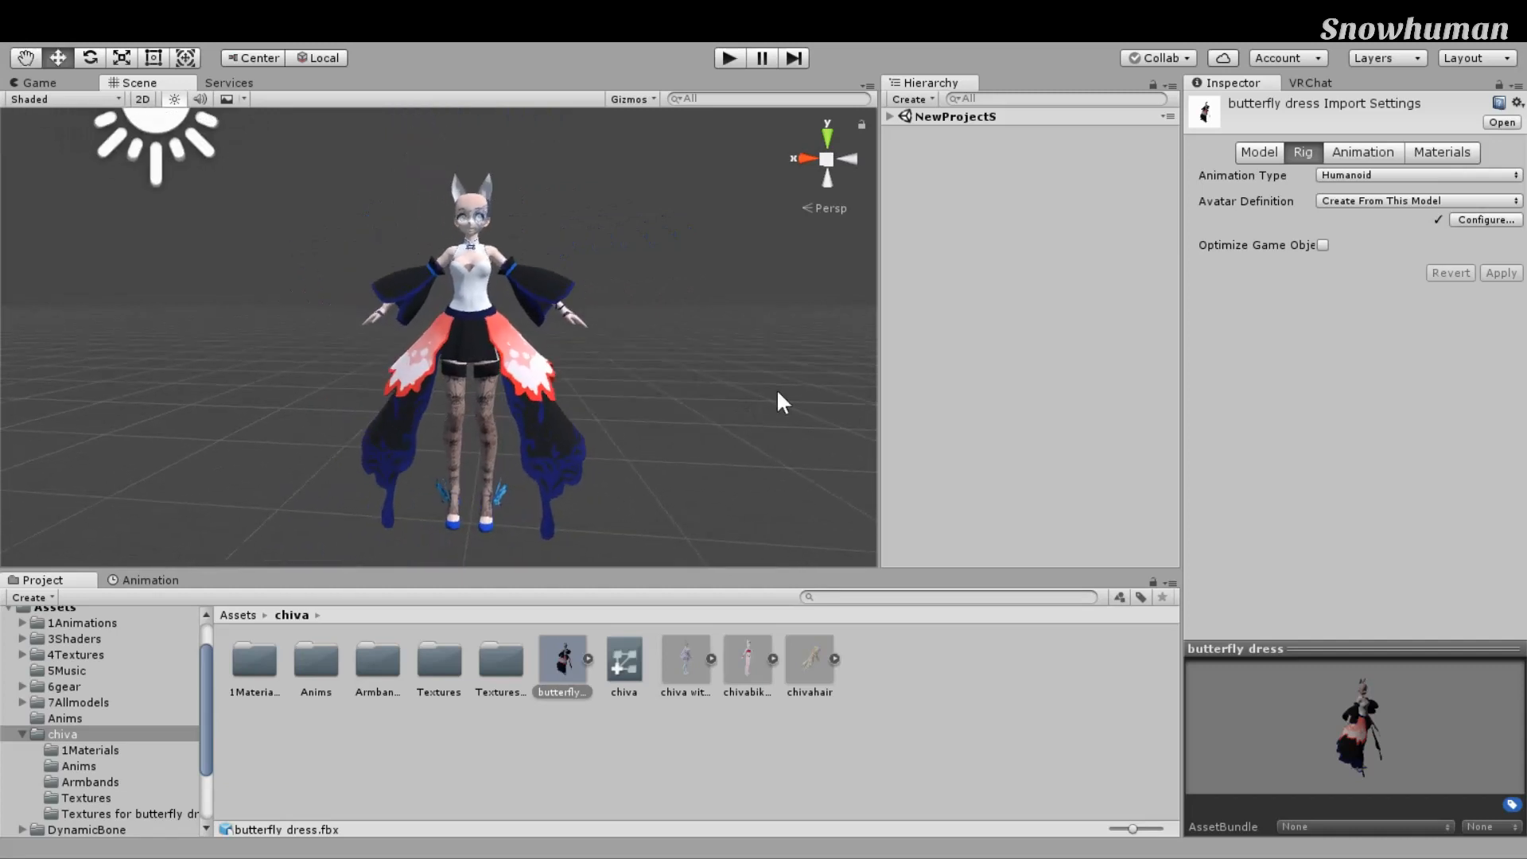
pyautogui.scroll(3, 825, 357)
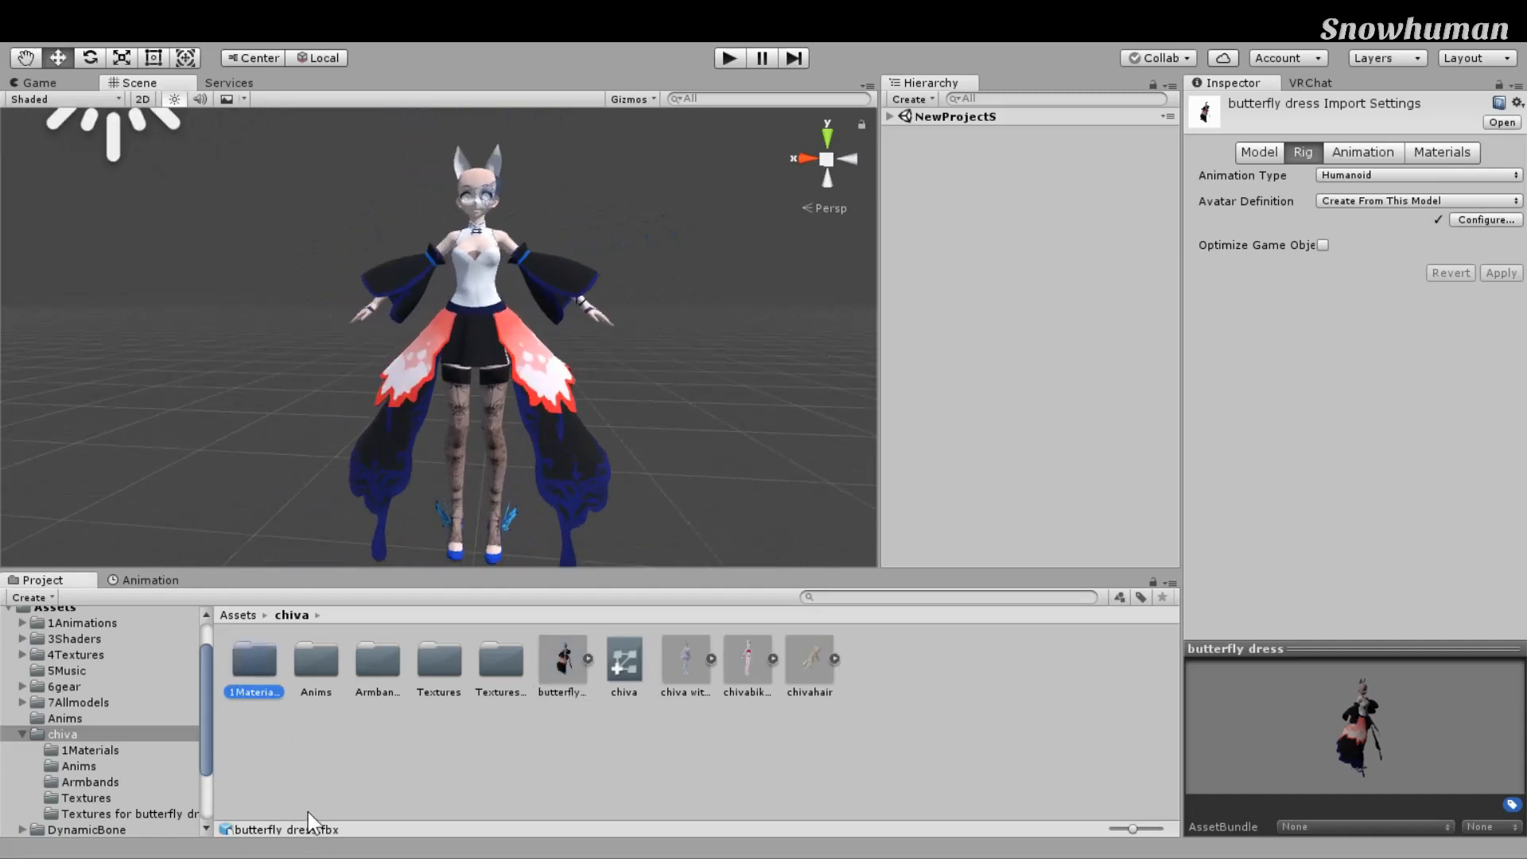
# Step: In 1Materials, find that the hair material's Main Texture is red_1
pyautogui.click(254, 664)
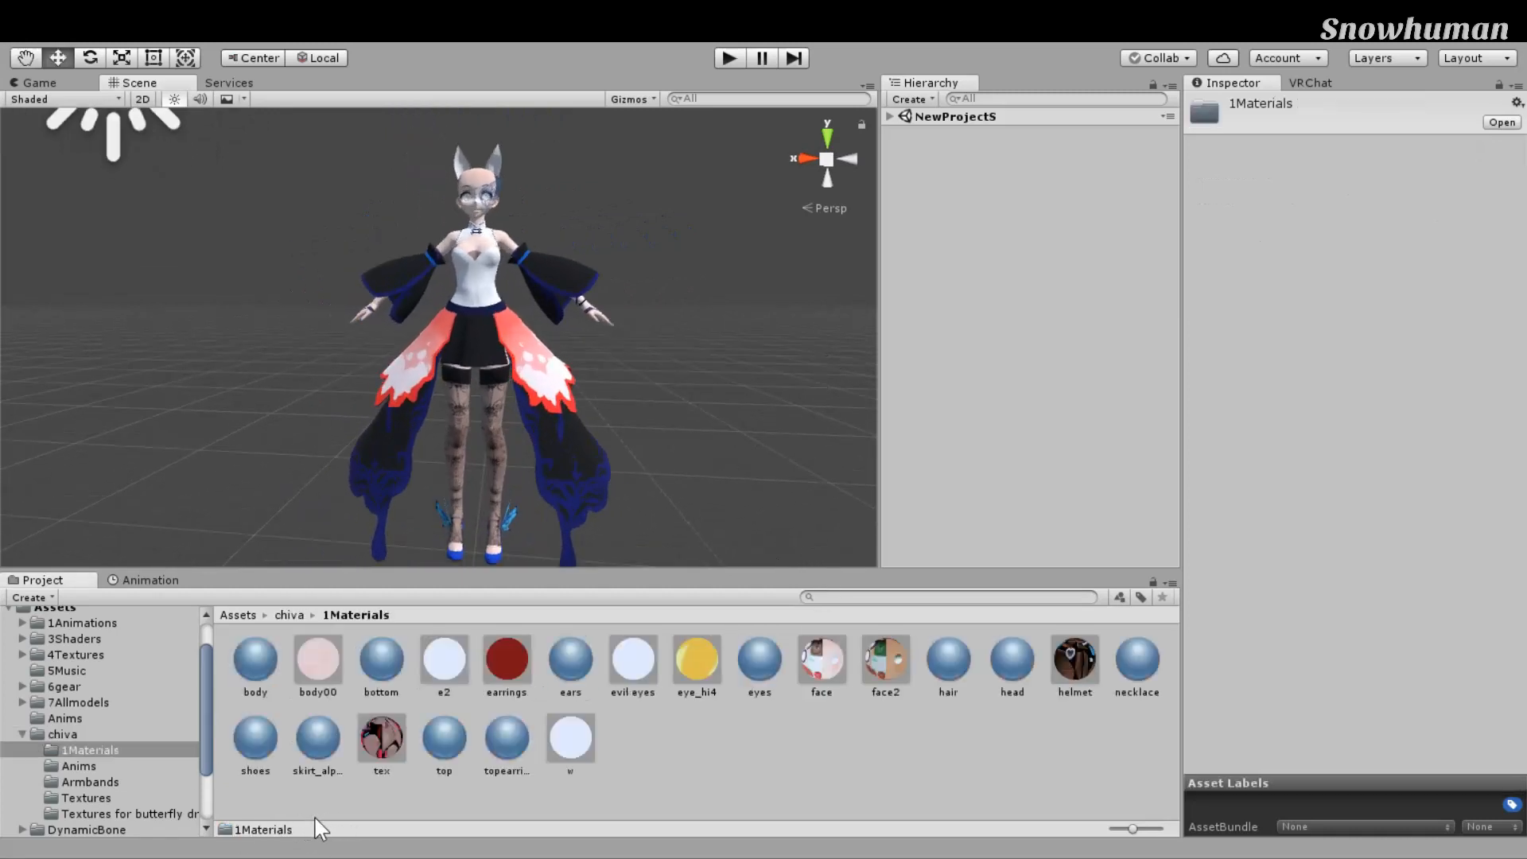
pyautogui.click(948, 661)
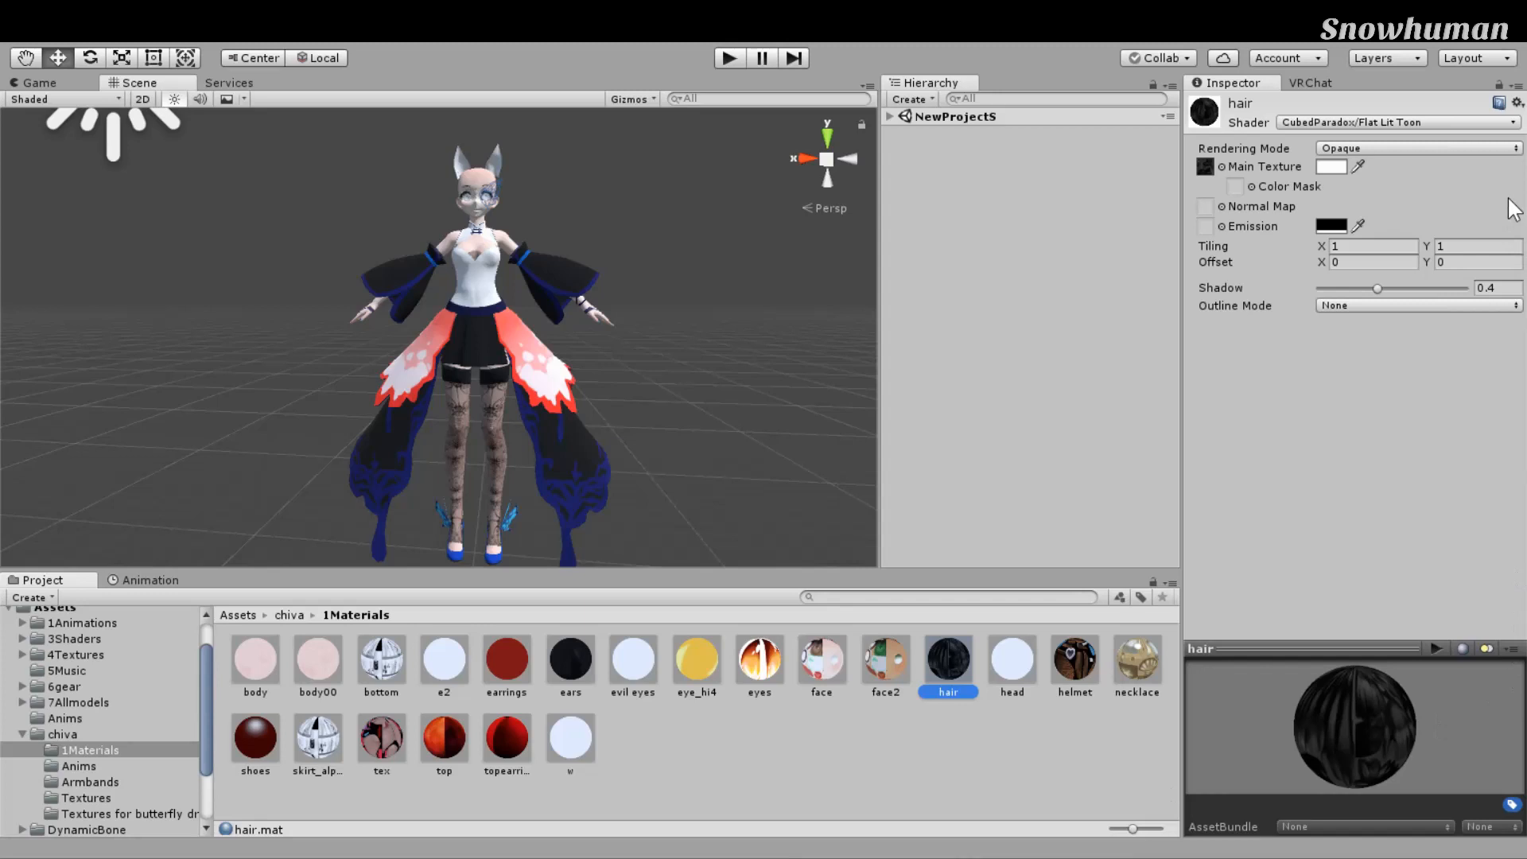
pyautogui.click(1206, 167)
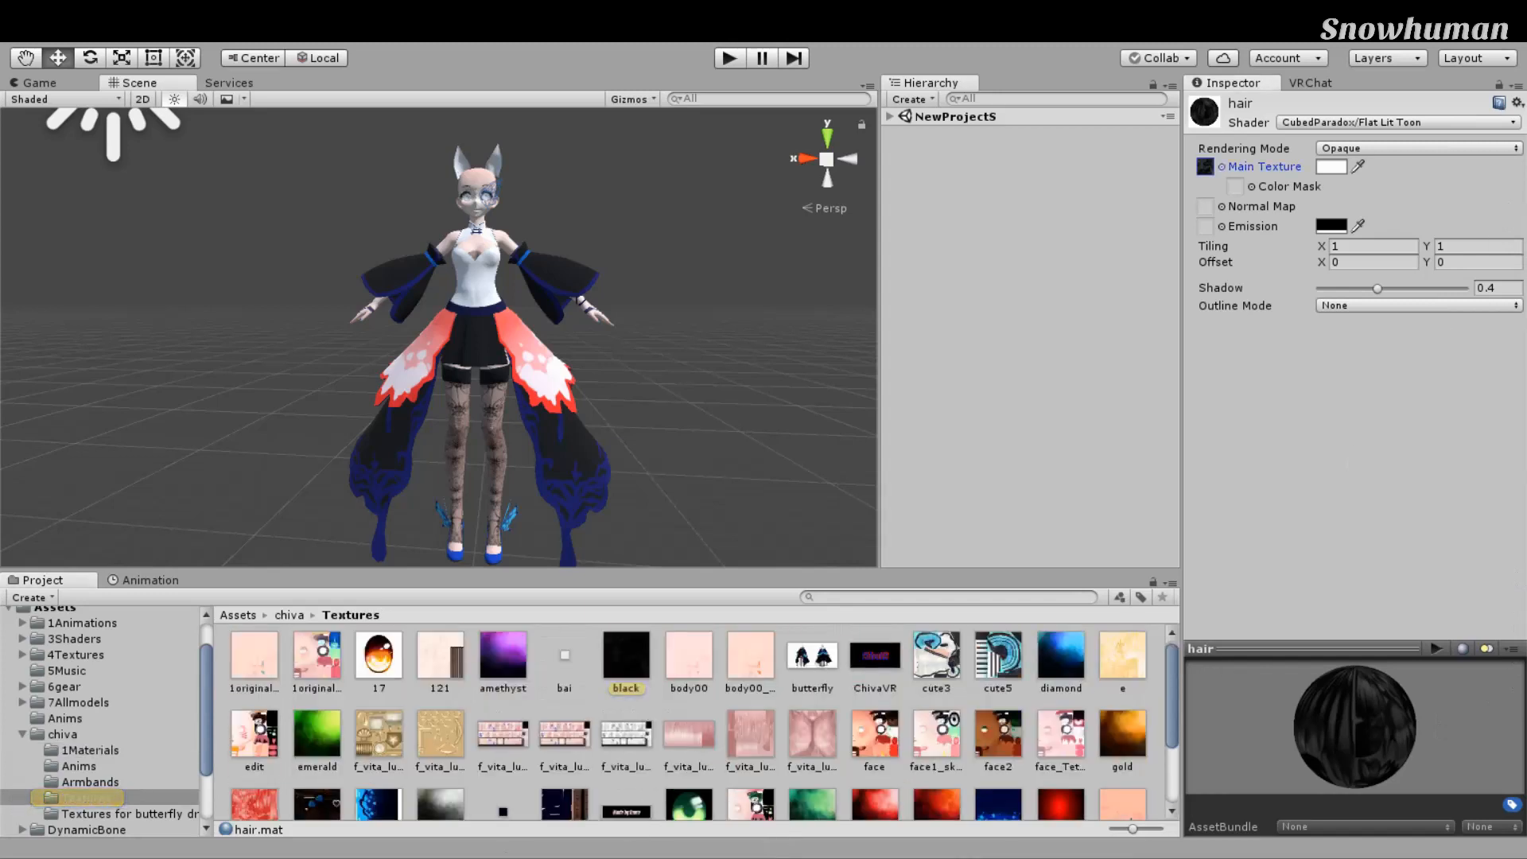
pyautogui.click(875, 804)
# Step: Open the Textures for butterfly dress folder and inspect the hudie3 texture
pyautogui.click(127, 813)
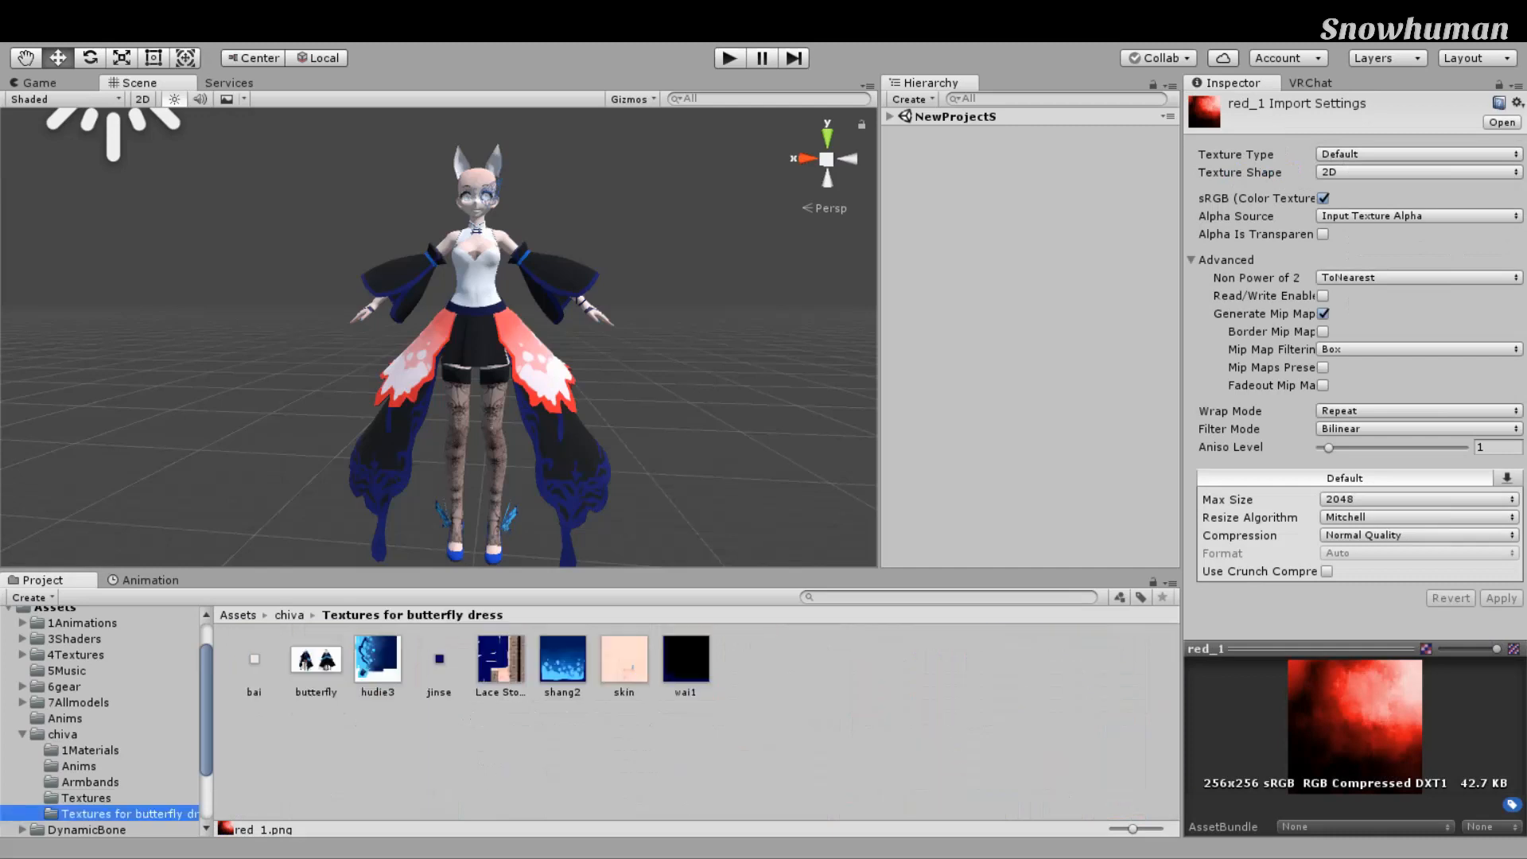
pyautogui.click(378, 660)
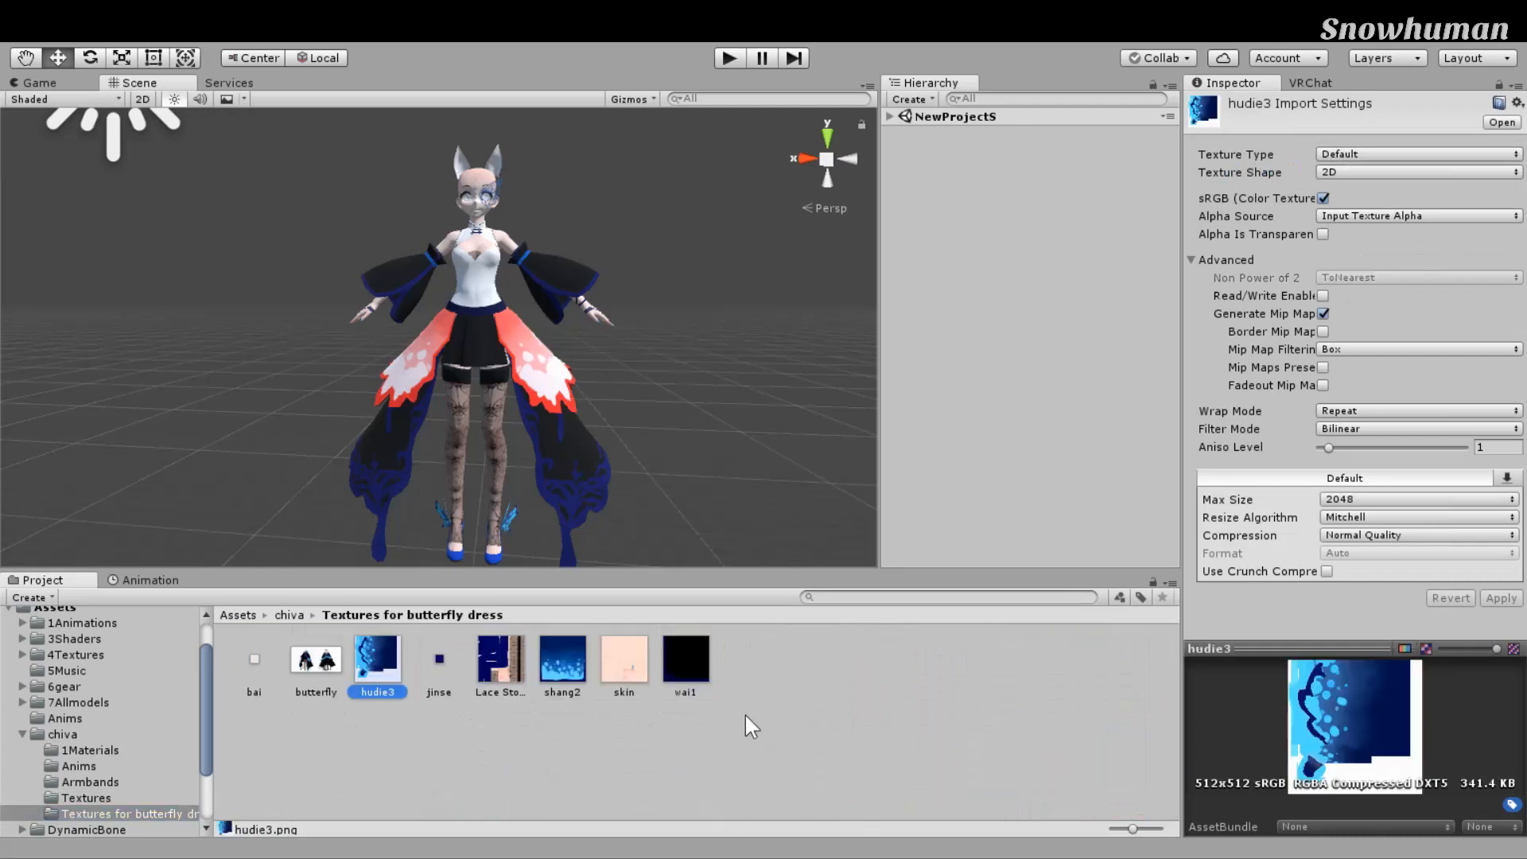
pyautogui.keyDown('alt'); pyautogui.moveTo(843, 509); pyautogui.dragTo(927, 511); pyautogui.keyUp('alt')
pyautogui.moveTo(926, 511); pyautogui.dragTo(847, 547, button='right')
# Step: Select the butterfly dress object, jump to its FBX file and show its Materials import tab
pyautogui.click(668, 457)
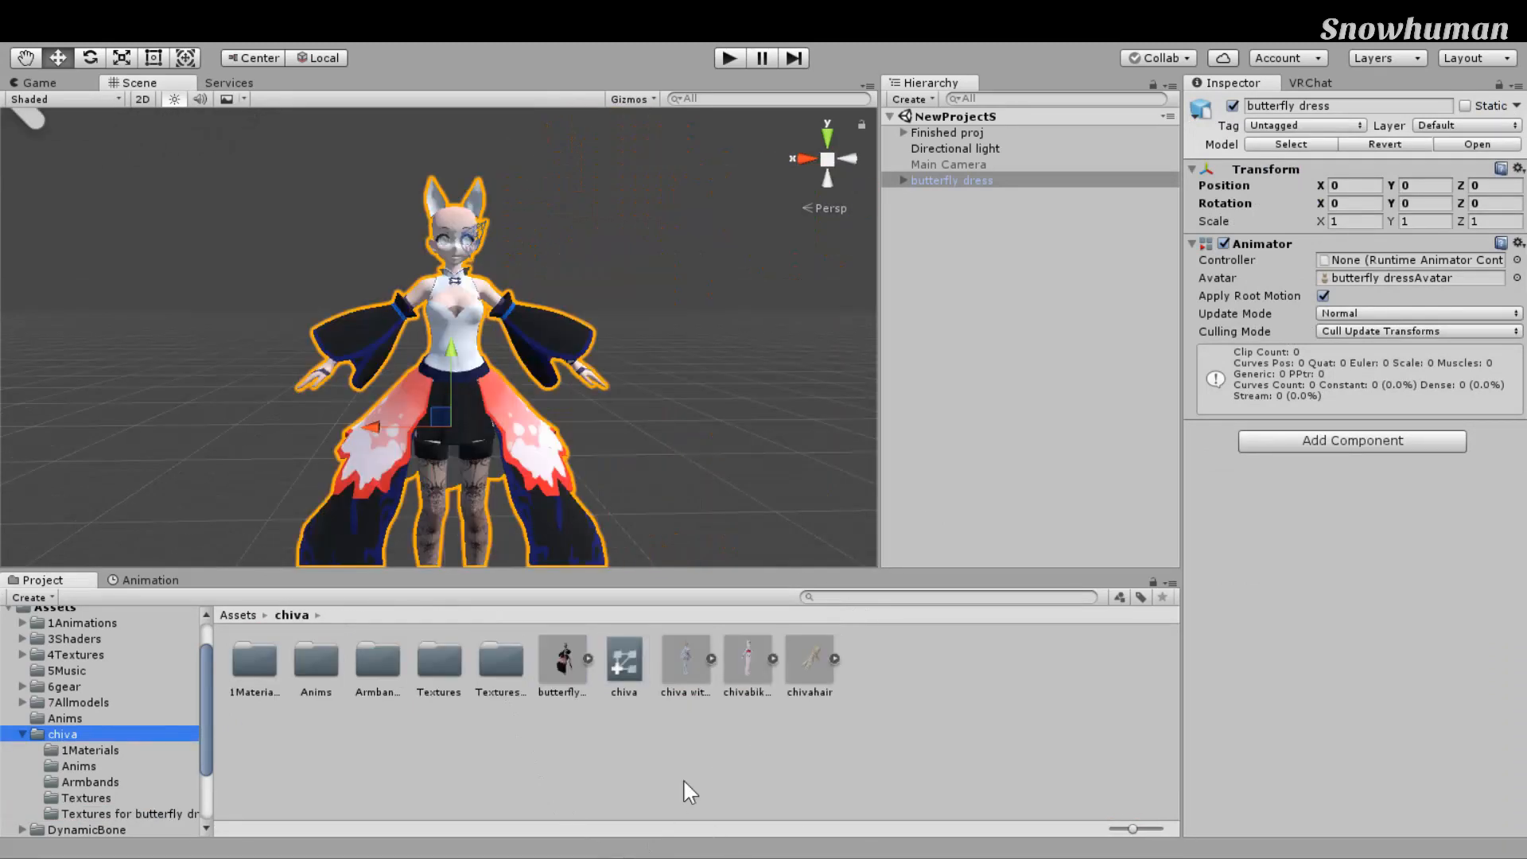
pyautogui.scroll(3, 775, 533)
pyautogui.moveTo(775, 533); pyautogui.dragTo(946, 468, button='right')
pyautogui.moveTo(750, 382)
pyautogui.mouseDown(button='middle')
pyautogui.moveTo(772, 370)
pyautogui.moveTo(723, 387)
pyautogui.mouseUp(button='middle')
pyautogui.scroll(1, 724, 387)
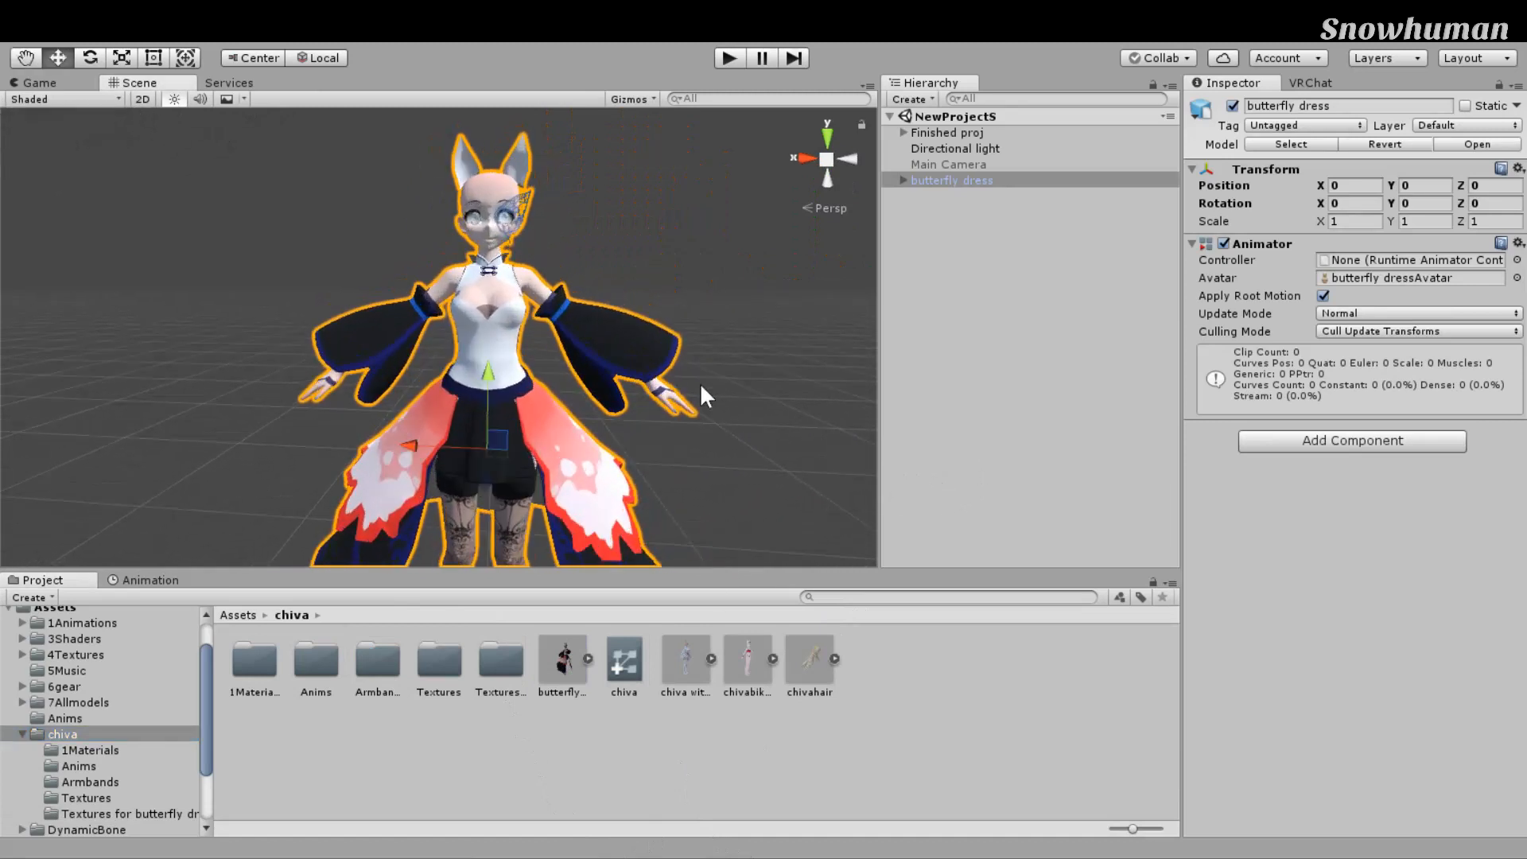
pyautogui.click(667, 395)
pyautogui.click(630, 411)
pyautogui.click(1291, 144)
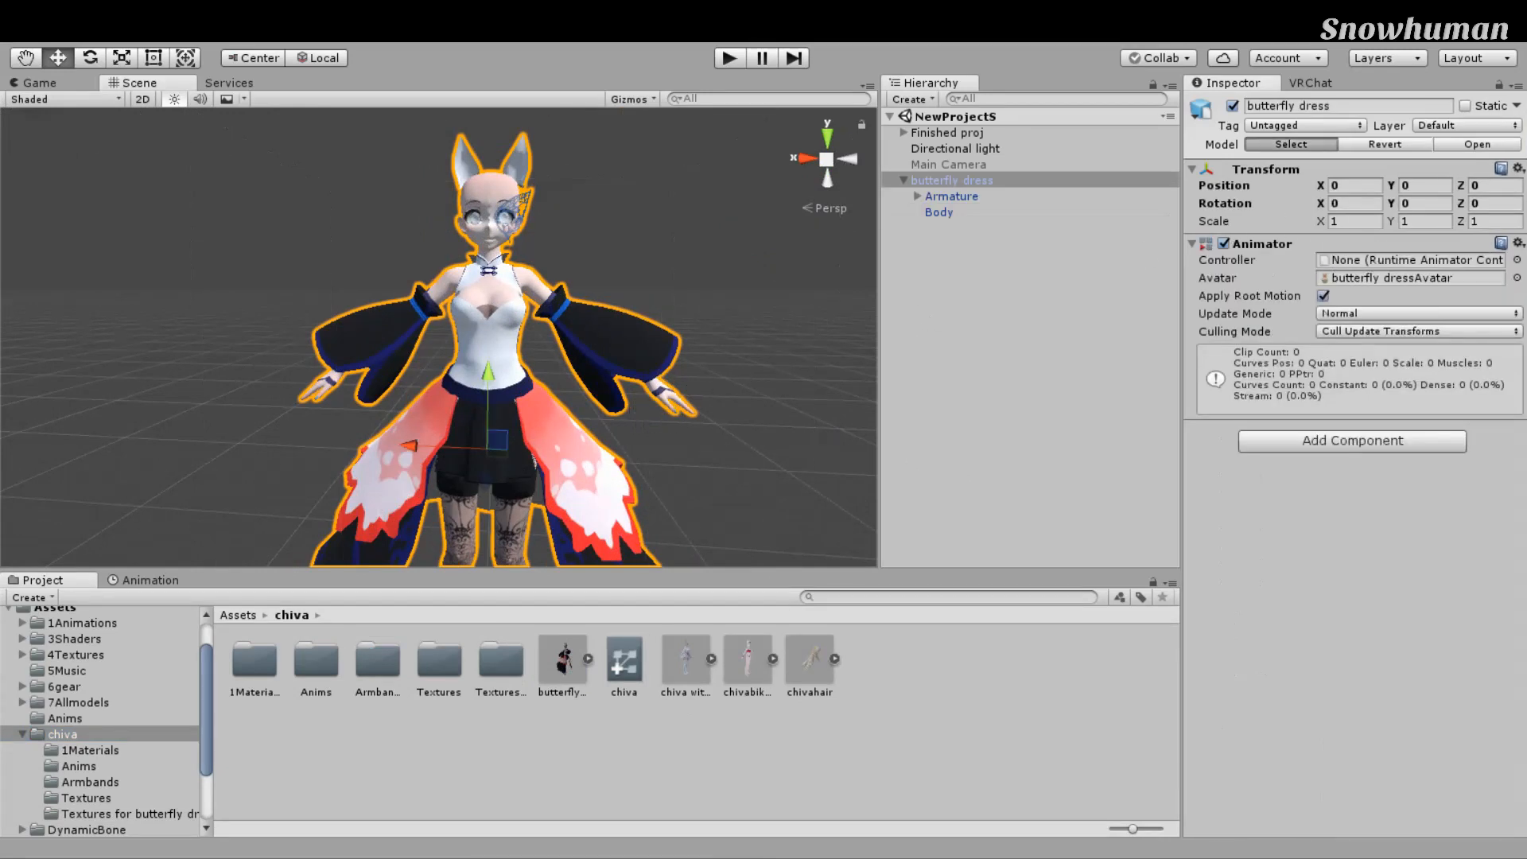
pyautogui.click(1442, 152)
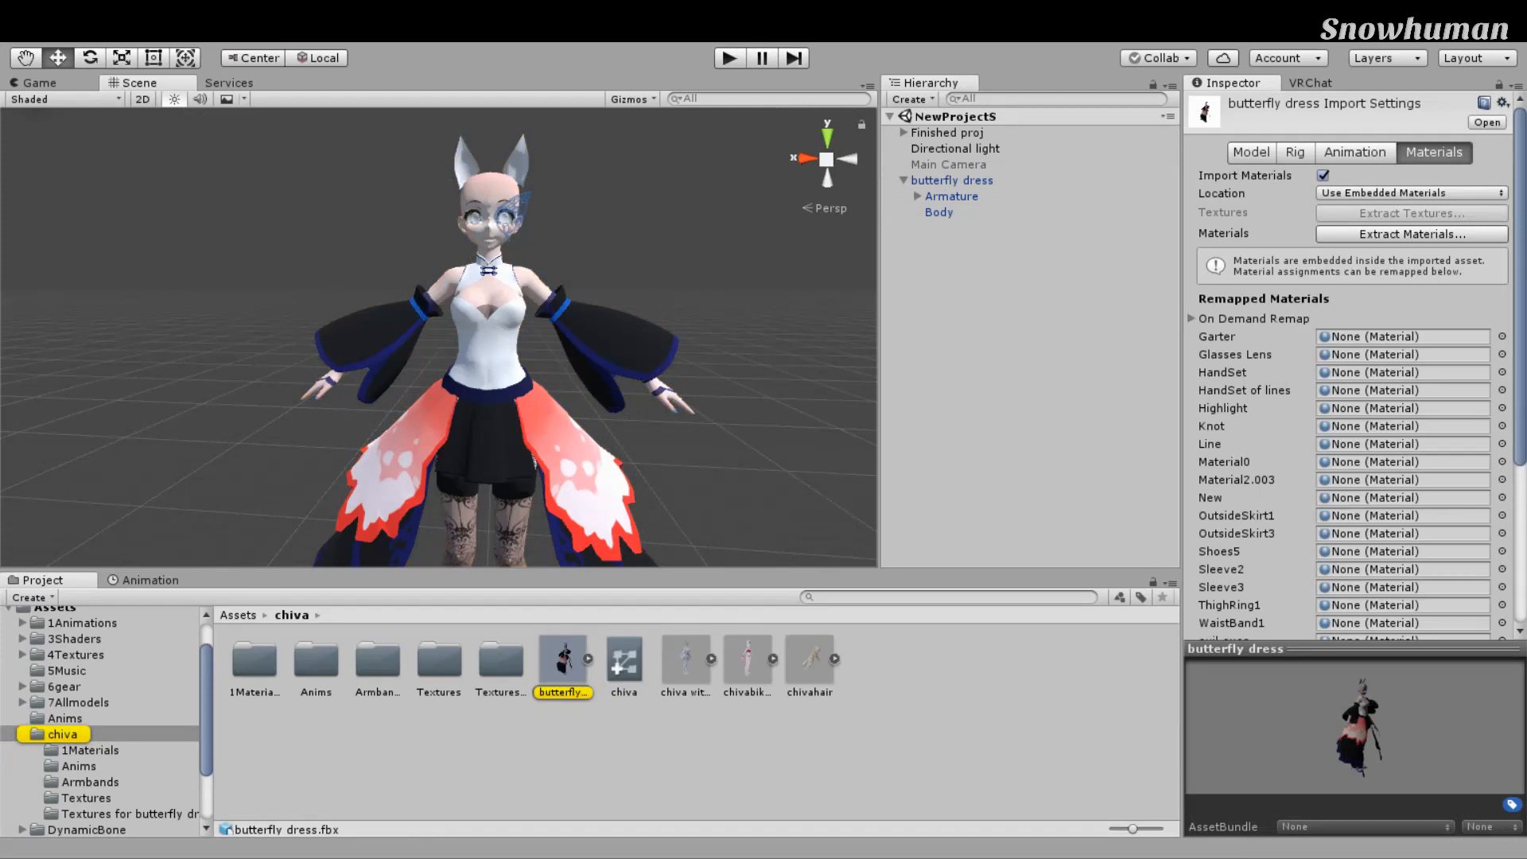
# Step: Set Location to Use External Materials (Legacy), then open the new Materials folder and inspect 01
pyautogui.click(1402, 208)
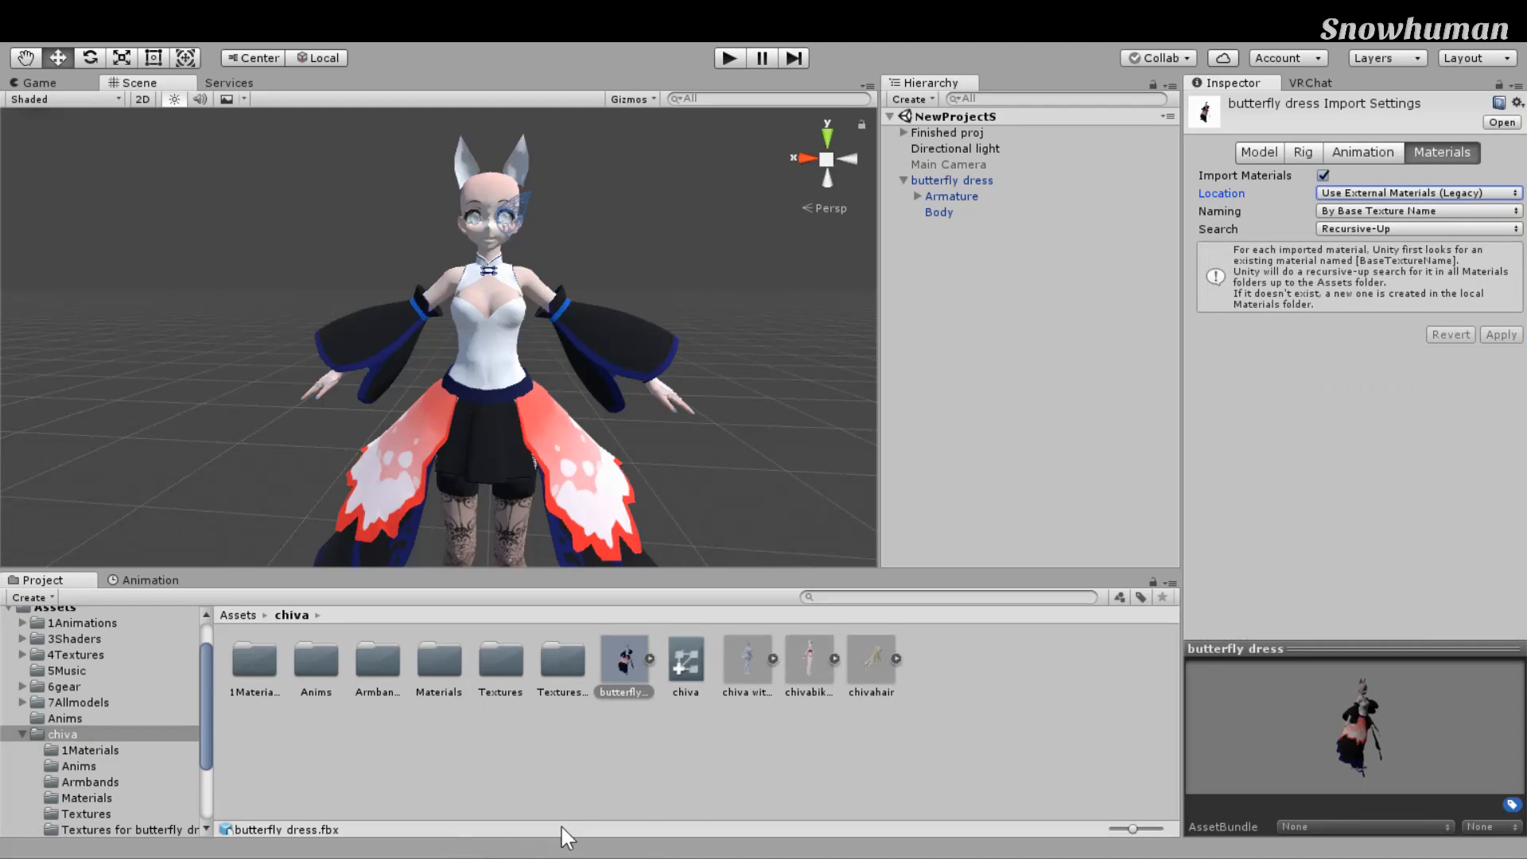
pyautogui.doubleClick(439, 662)
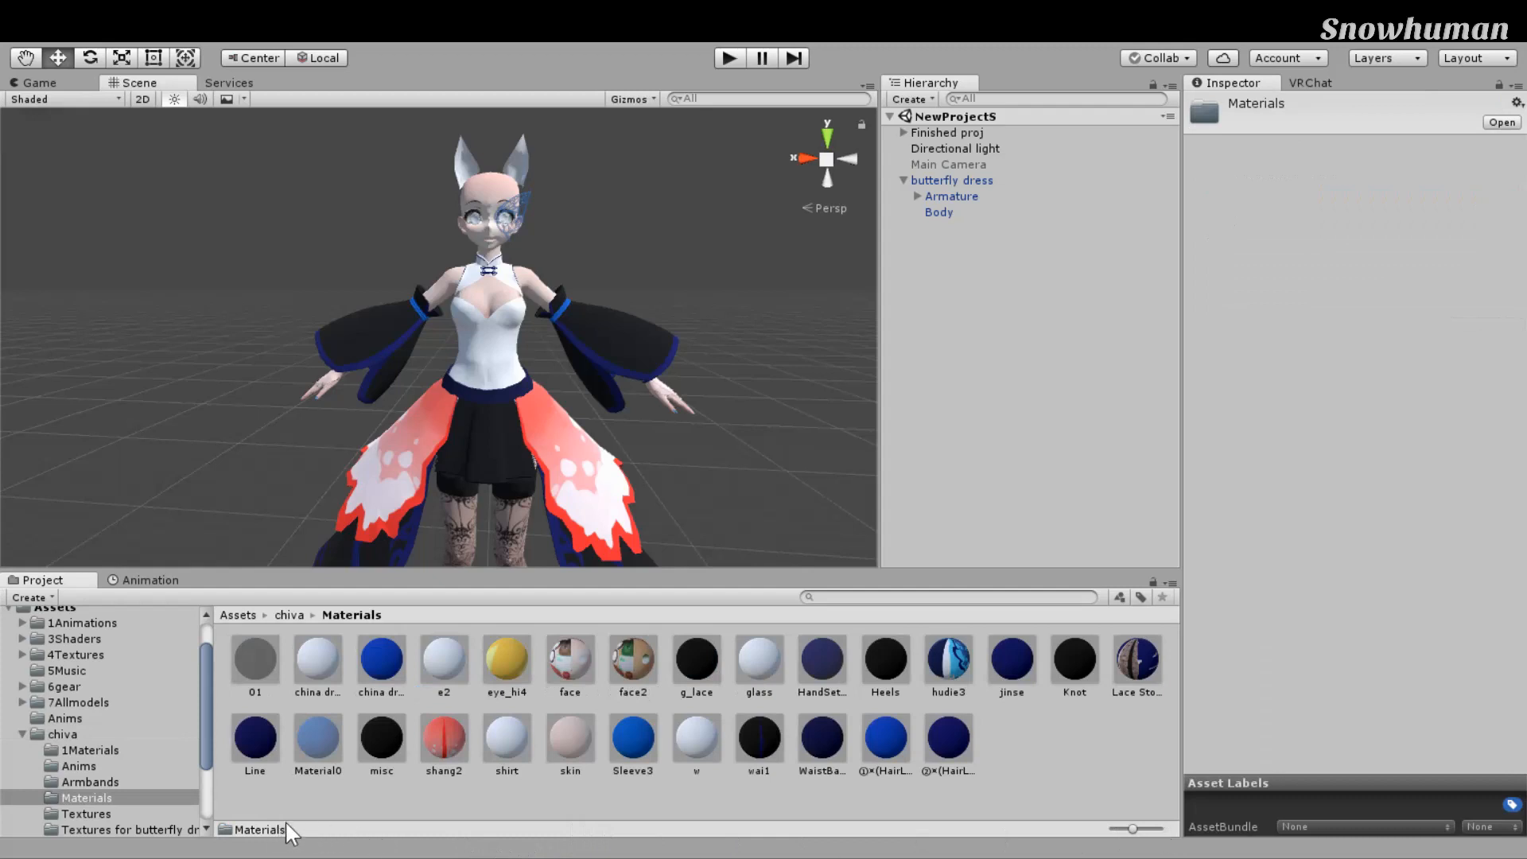
pyautogui.click(255, 660)
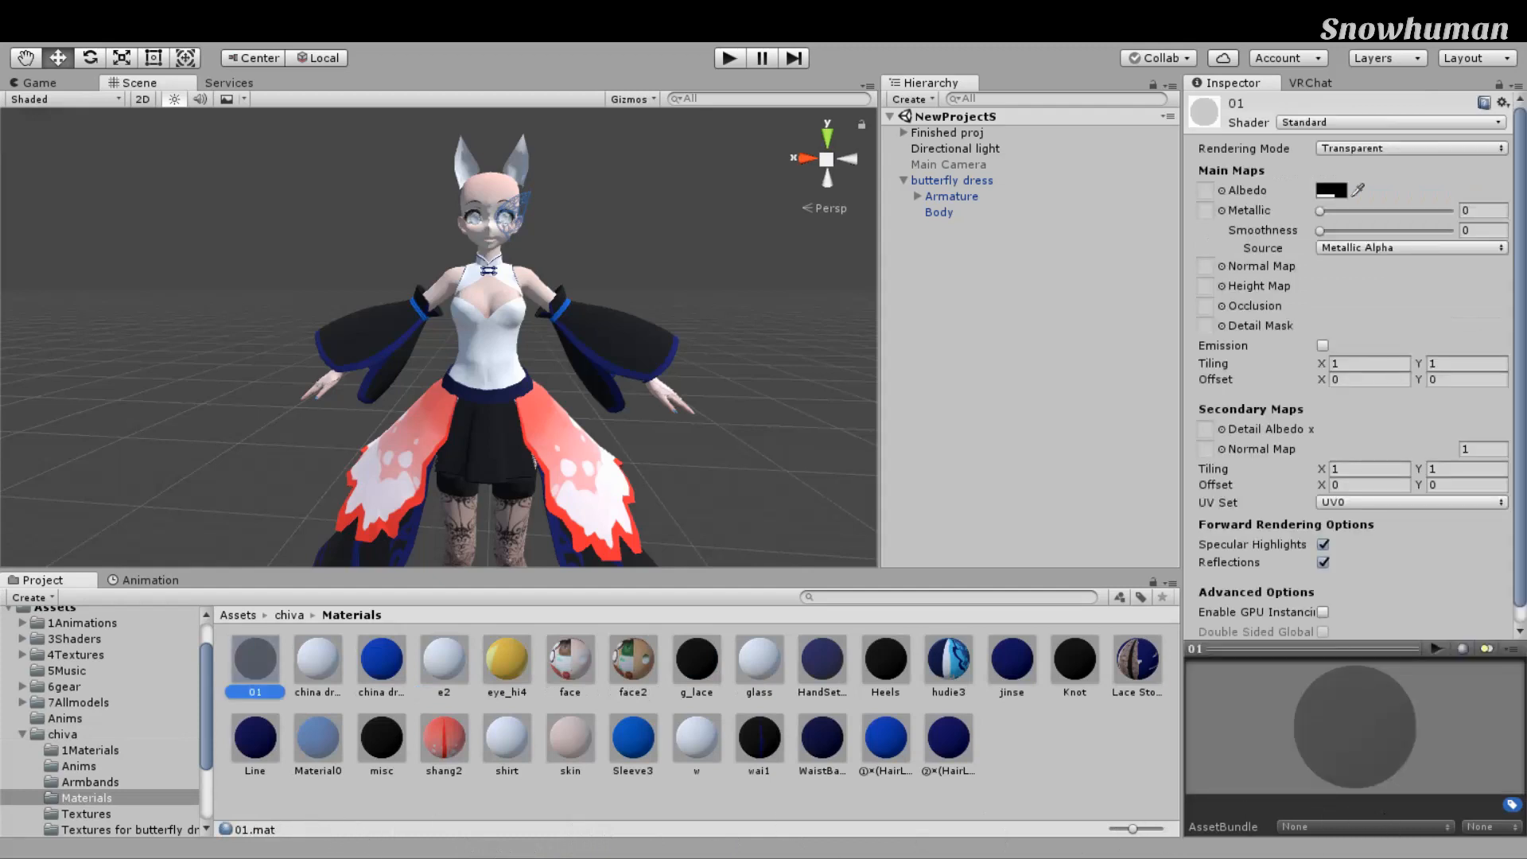
pyautogui.moveTo(538, 556); pyautogui.dragTo(517, 594, button='right')
pyautogui.scroll(-5, 644, 556)
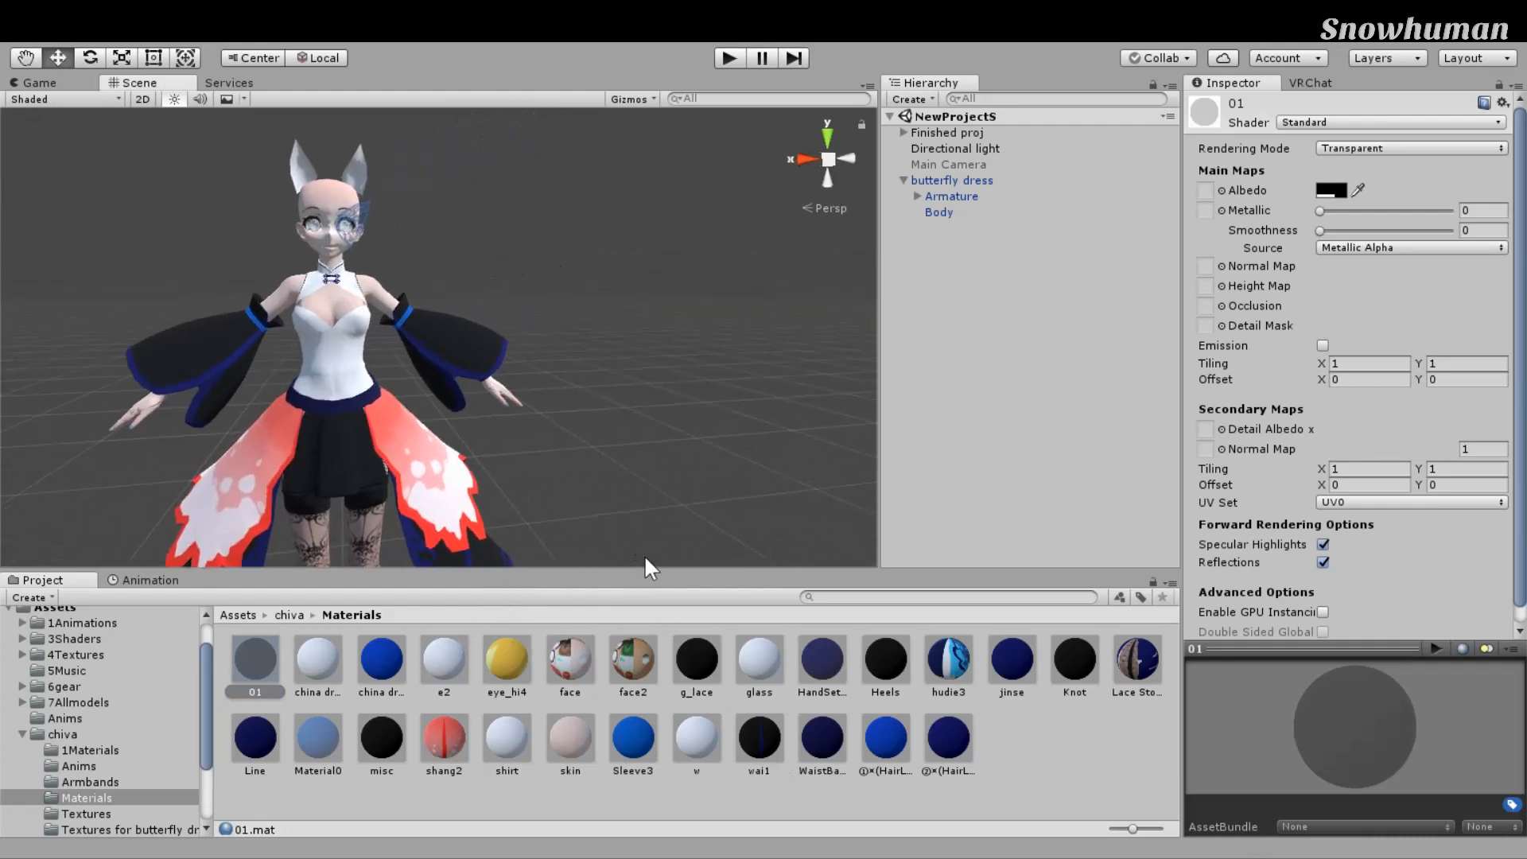
pyautogui.scroll(3, 645, 516)
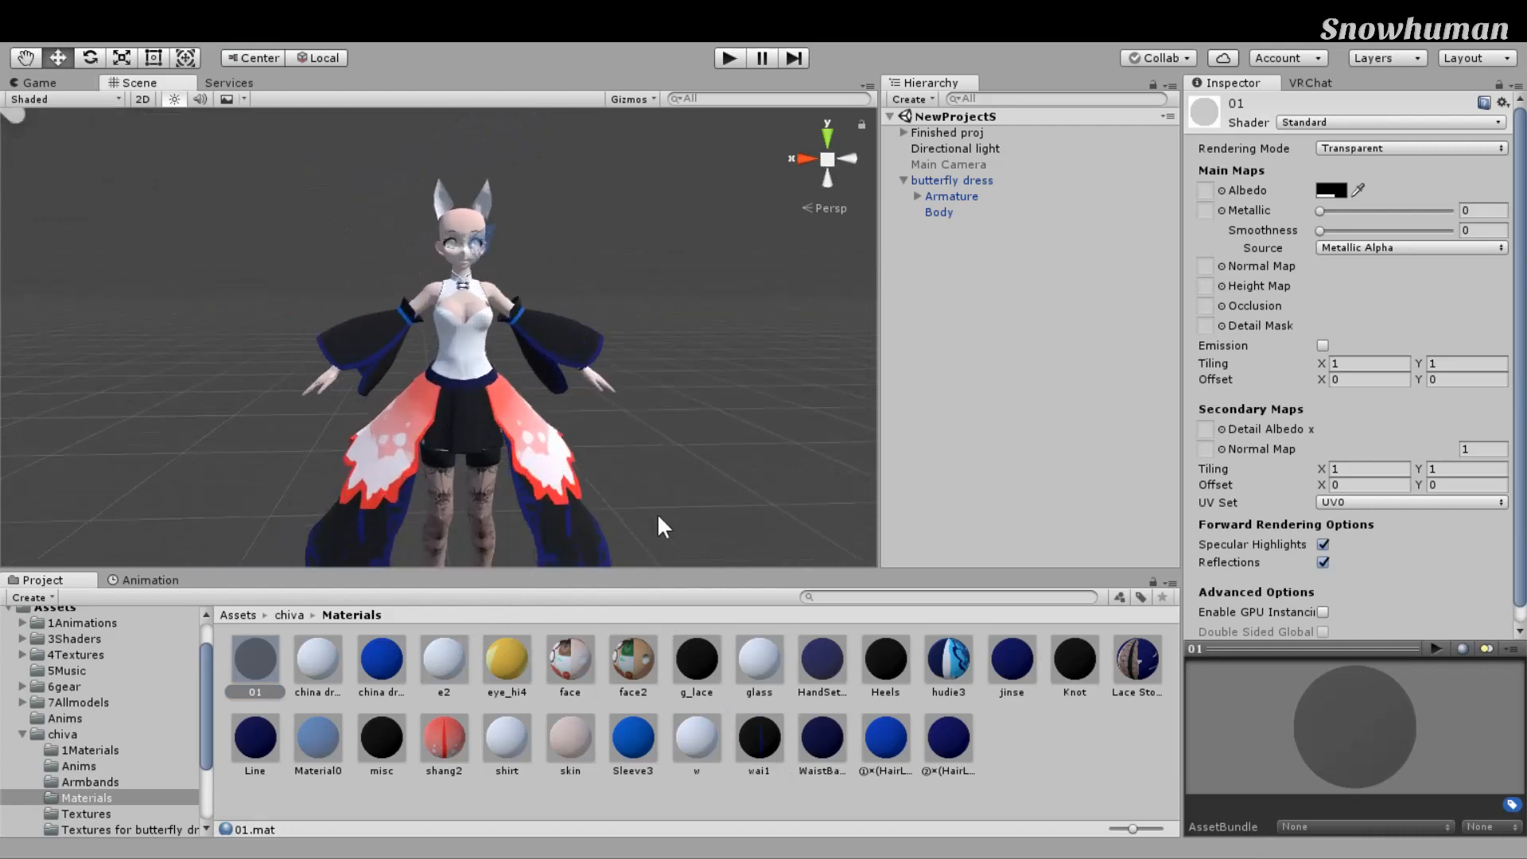
pyautogui.moveTo(869, 509); pyautogui.dragTo(850, 502, button='right')
pyautogui.moveTo(849, 503); pyautogui.dragTo(766, 456, button='middle')
pyautogui.scroll(4, 675, 538)
pyautogui.scroll(-4, 669, 517)
pyautogui.scroll(-4, 664, 497)
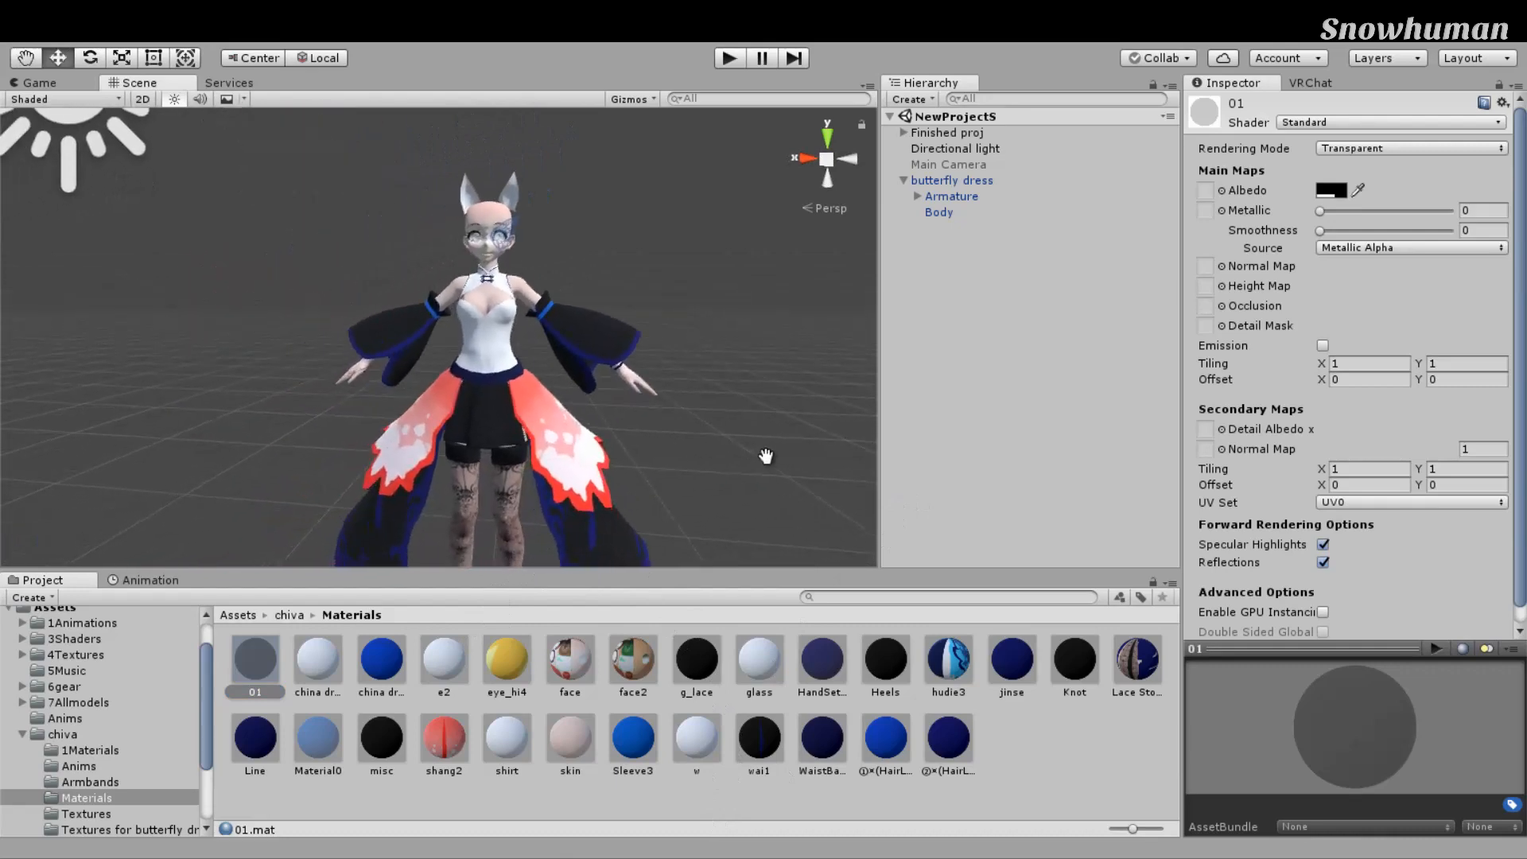
pyautogui.moveTo(620, 482); pyautogui.dragTo(637, 483, button='right')
pyautogui.scroll(-2, 638, 484)
pyautogui.moveTo(637, 483); pyautogui.dragTo(752, 482, button='middle')
pyautogui.scroll(2, 700, 479)
pyautogui.scroll(5, 700, 479)
pyautogui.scroll(-6, 773, 484)
pyautogui.moveTo(752, 484); pyautogui.dragTo(721, 461, button='right')
pyautogui.moveTo(720, 461); pyautogui.dragTo(678, 464, button='middle')
pyautogui.scroll(3, 678, 464)
pyautogui.moveTo(678, 465); pyautogui.dragTo(649, 468, button='right')
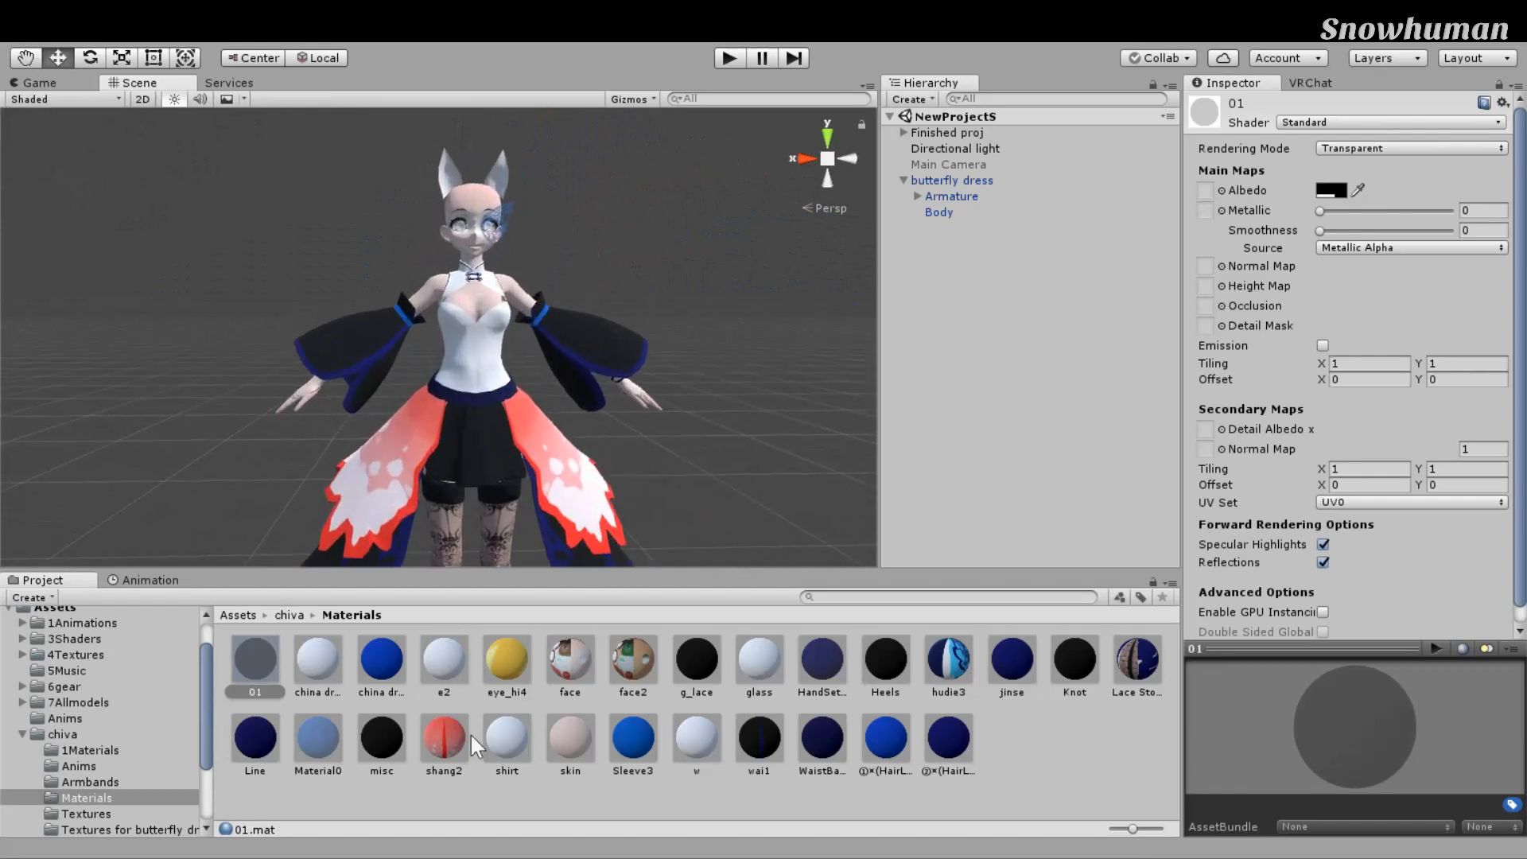
pyautogui.moveTo(607, 557); pyautogui.dragTo(570, 642, button='right')
pyautogui.scroll(-4, 720, 533)
pyautogui.moveTo(720, 533); pyautogui.dragTo(739, 482, button='middle')
pyautogui.scroll(3, 739, 483)
pyautogui.scroll(-4, 739, 480)
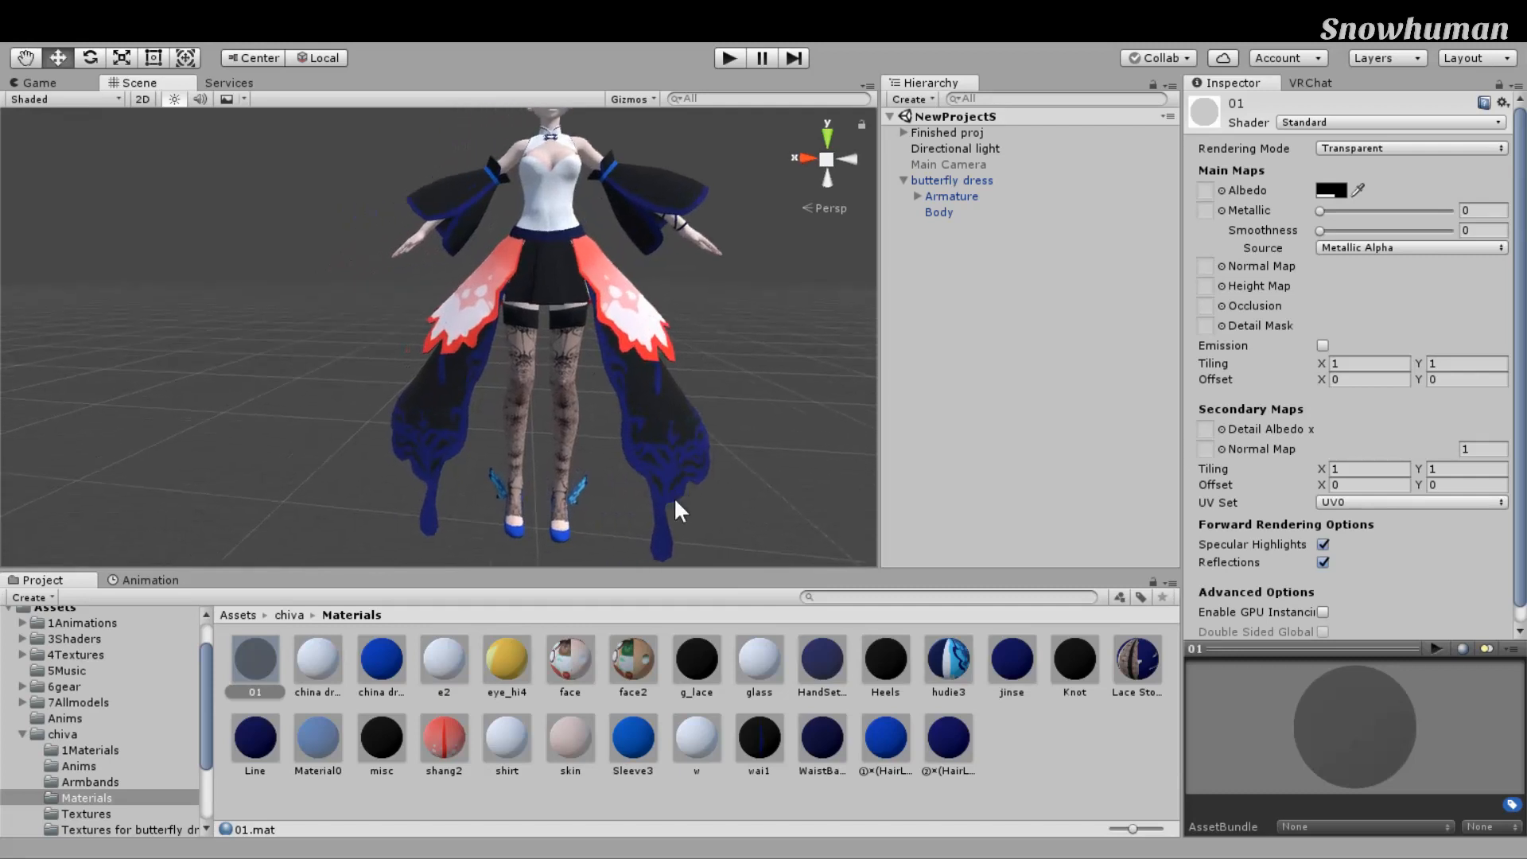
pyautogui.scroll(3, 100, 720)
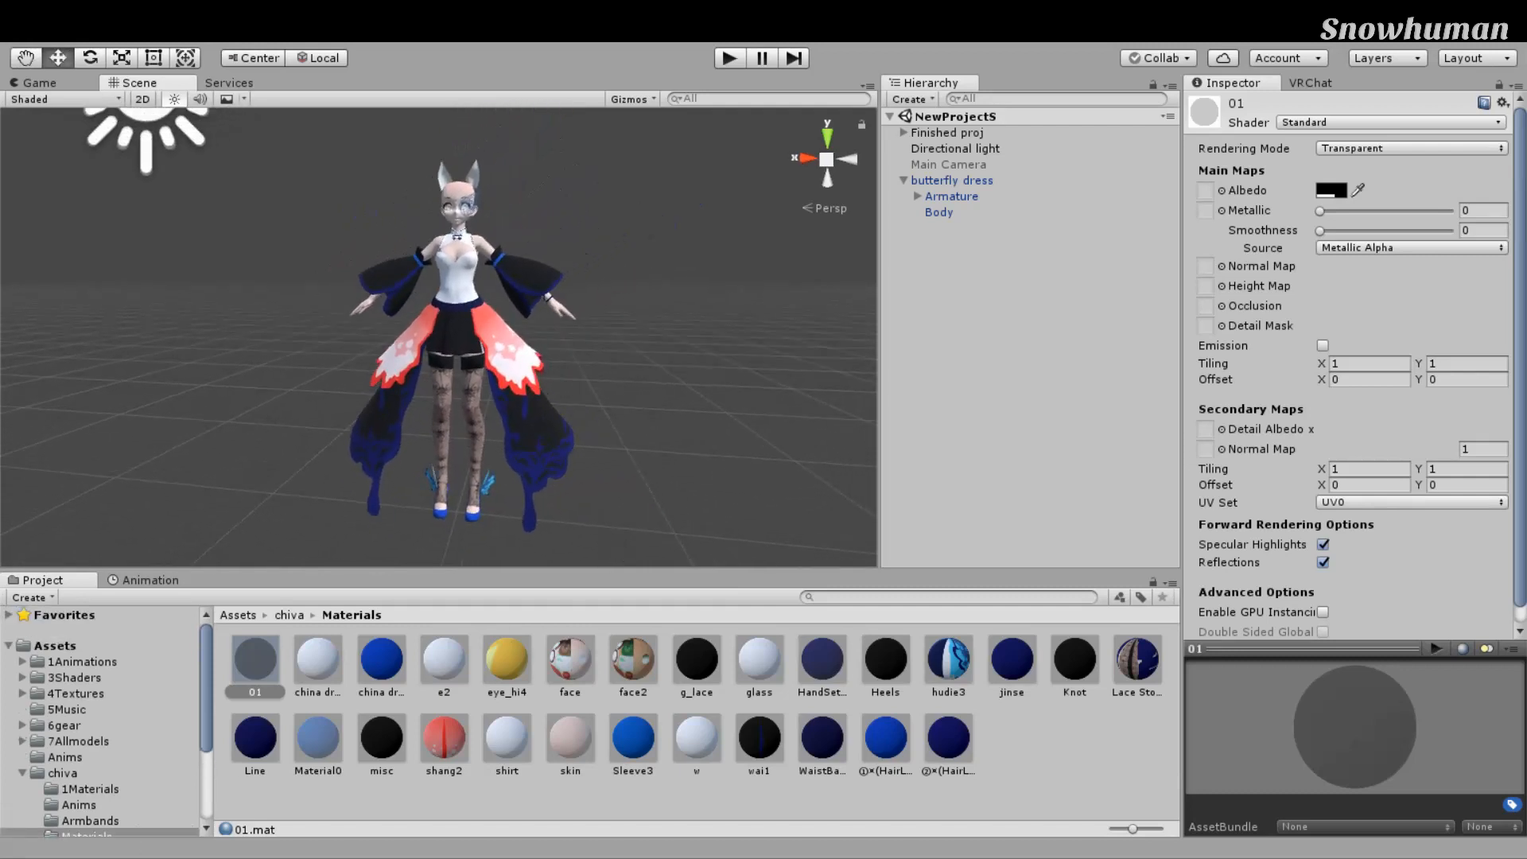
# Step: Browse from 3Shaders and Assets back to chiva, open its Materials folder and select 01
pyautogui.click(74, 677)
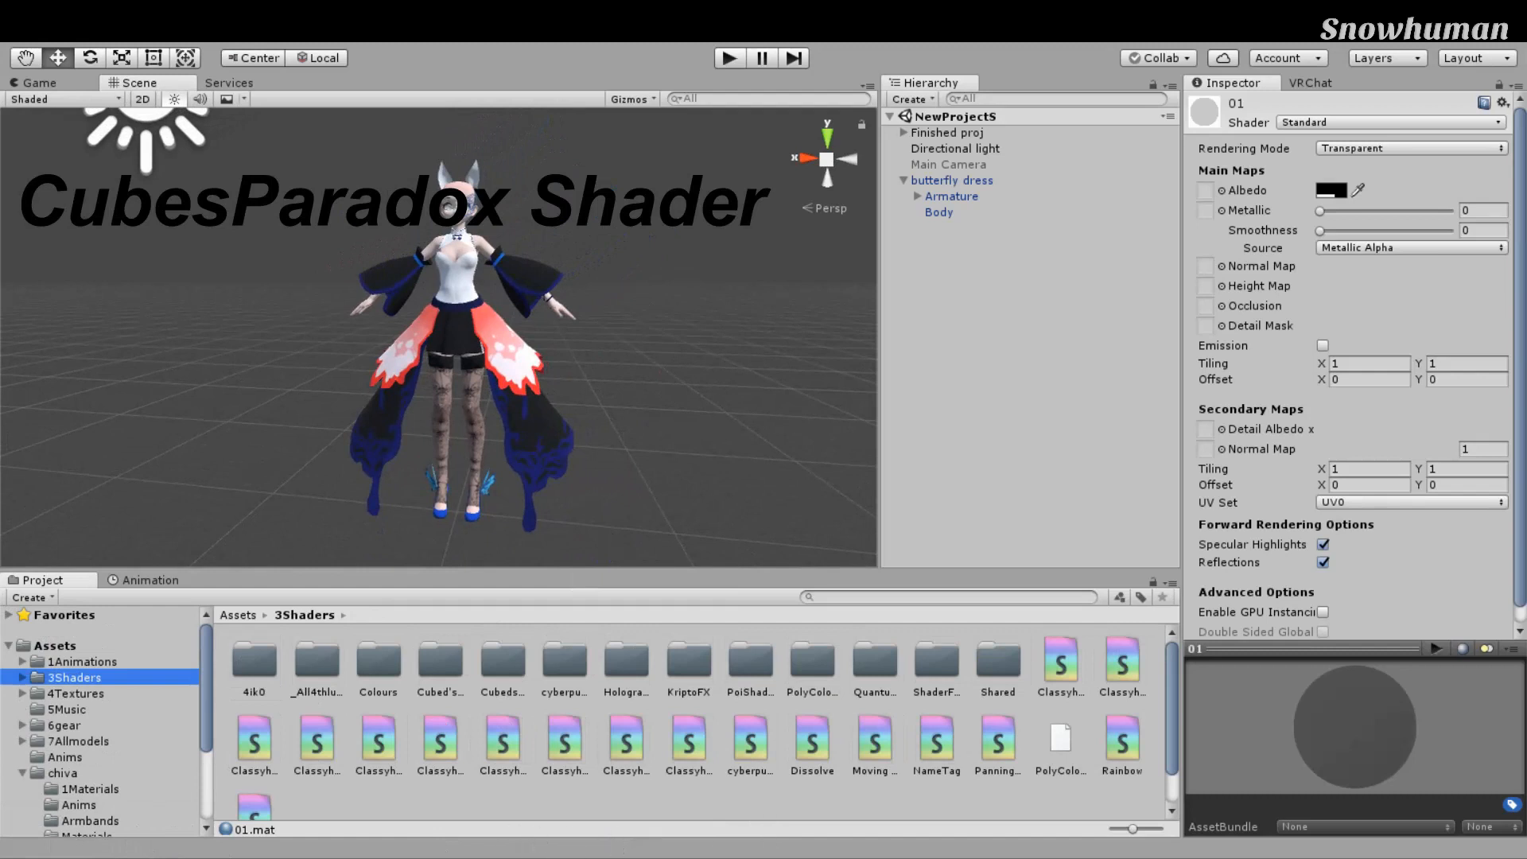
pyautogui.click(63, 773)
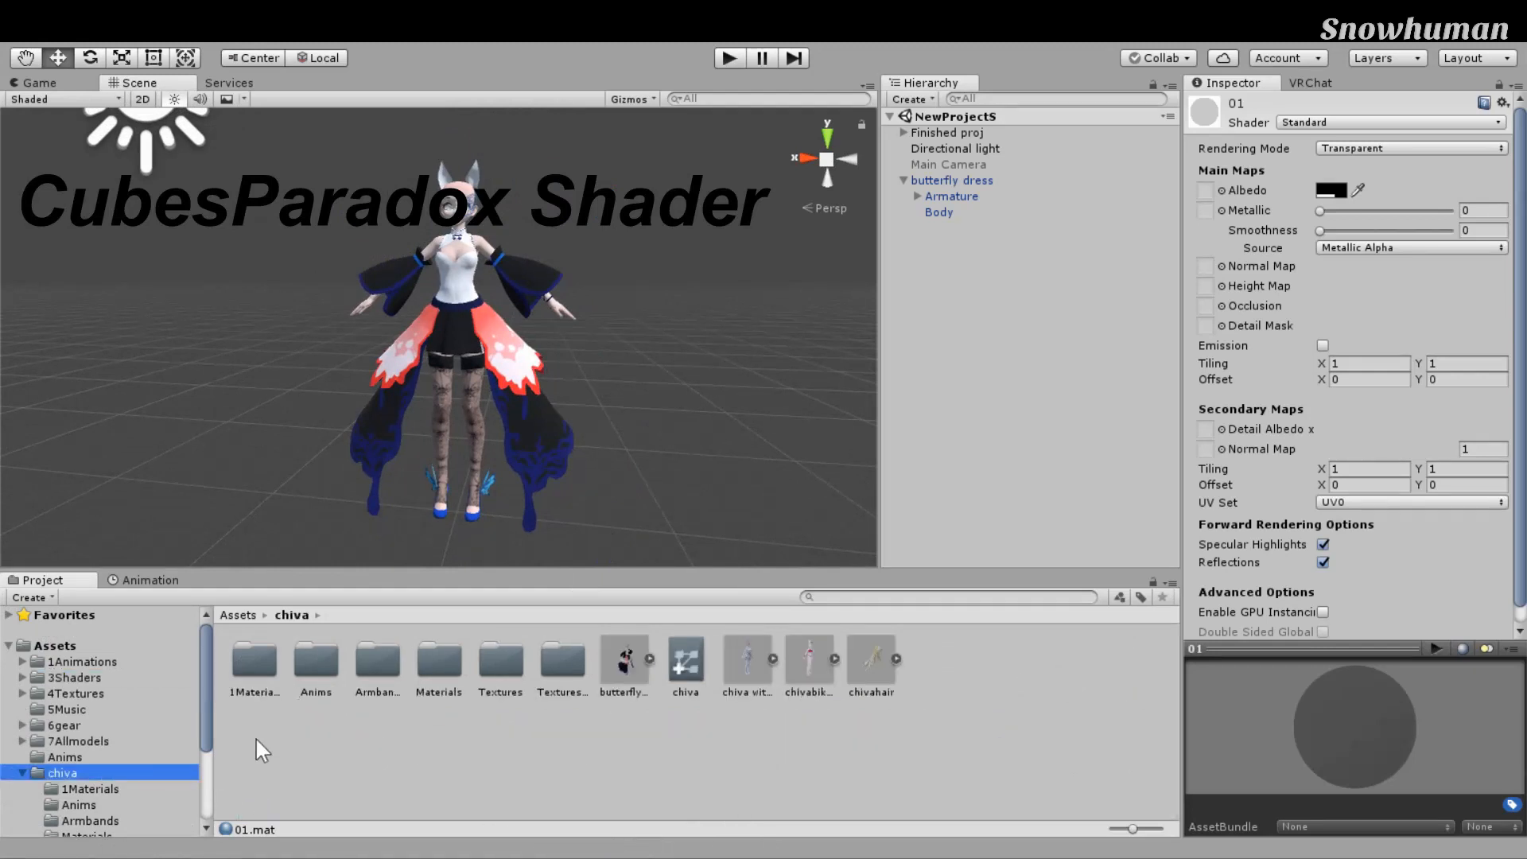
pyautogui.scroll(4, 771, 522)
pyautogui.moveTo(772, 518); pyautogui.dragTo(794, 481, button='right')
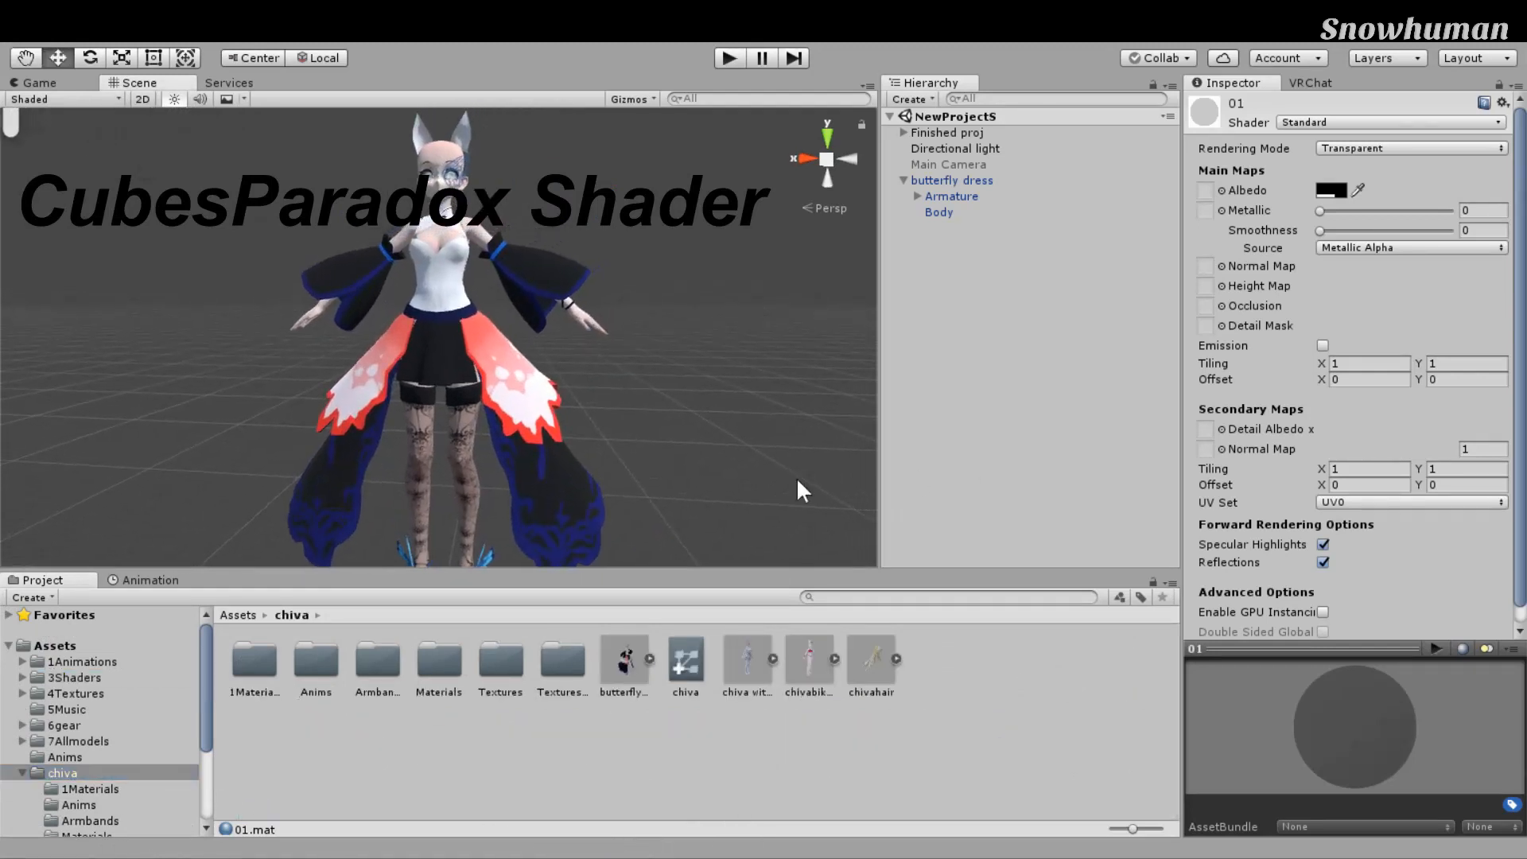
pyautogui.scroll(-4, 796, 477)
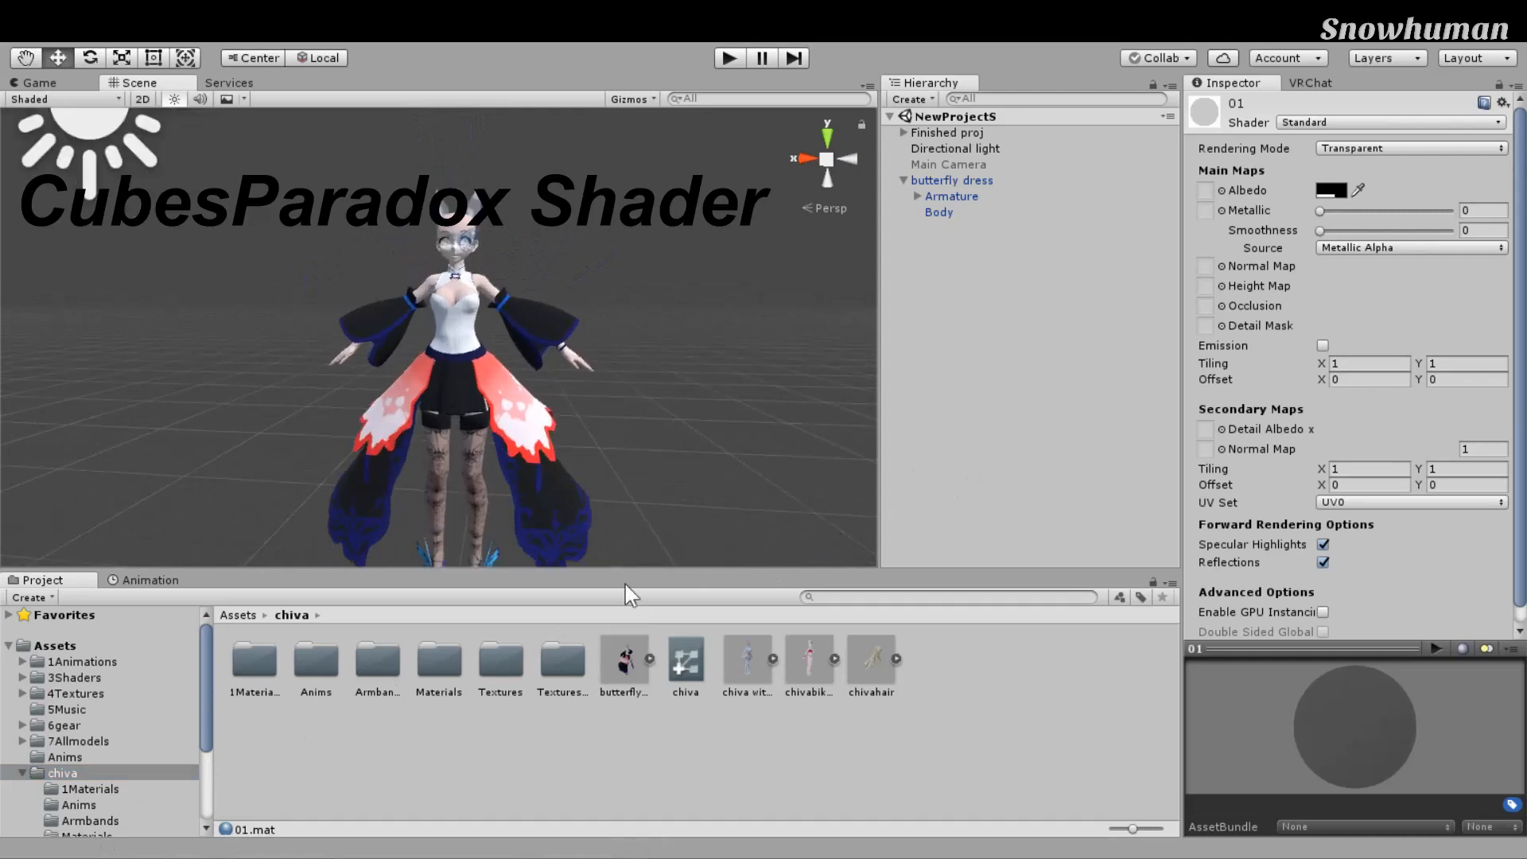
pyautogui.click(80, 646)
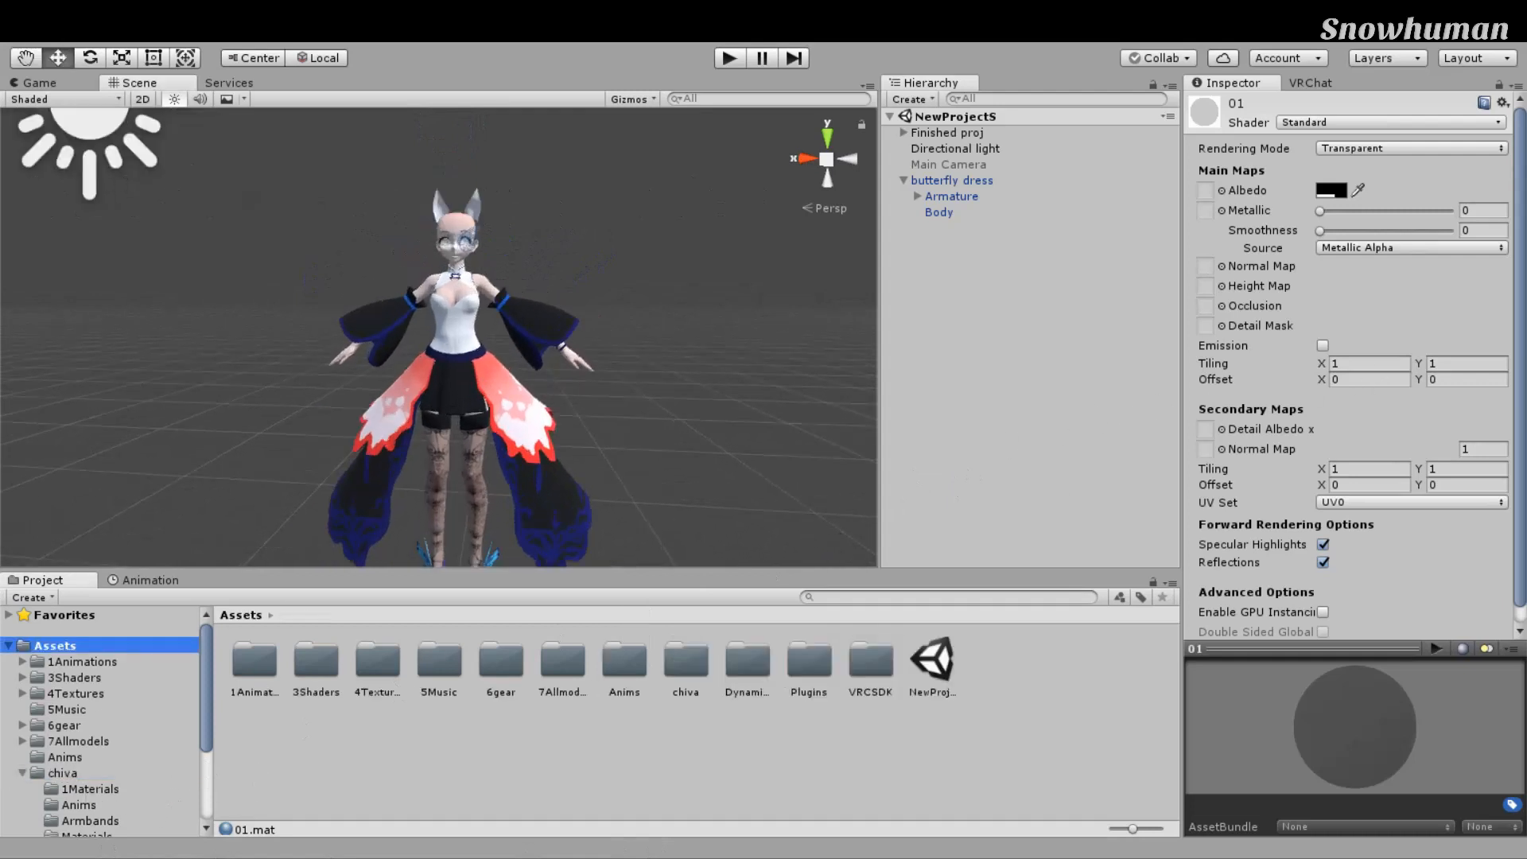
pyautogui.click(63, 773)
pyautogui.moveTo(459, 601); pyautogui.dragTo(483, 599, button='right')
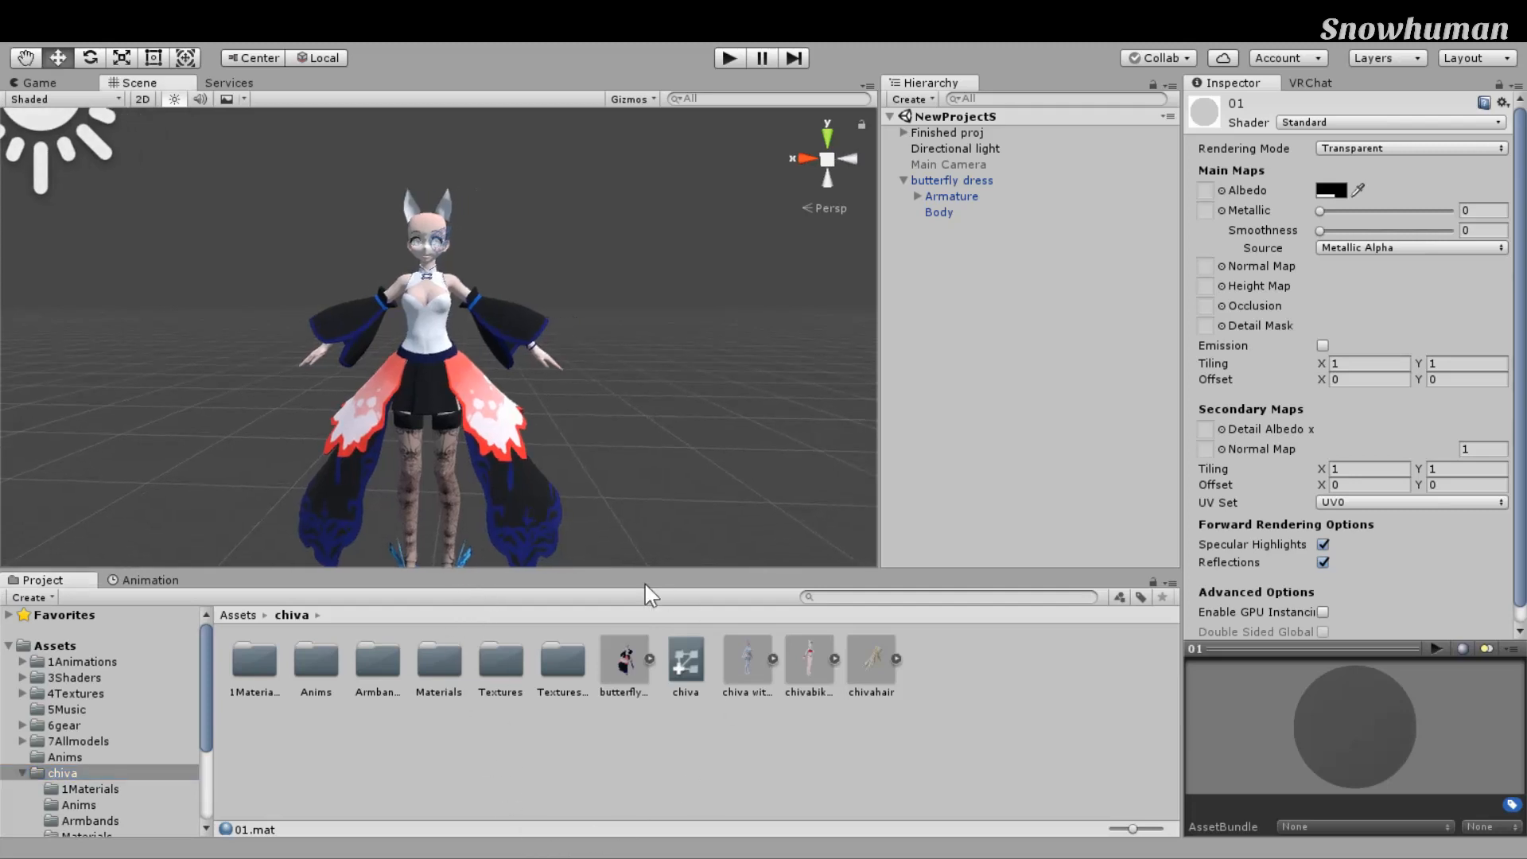
pyautogui.moveTo(645, 585); pyautogui.dragTo(711, 591, button='middle')
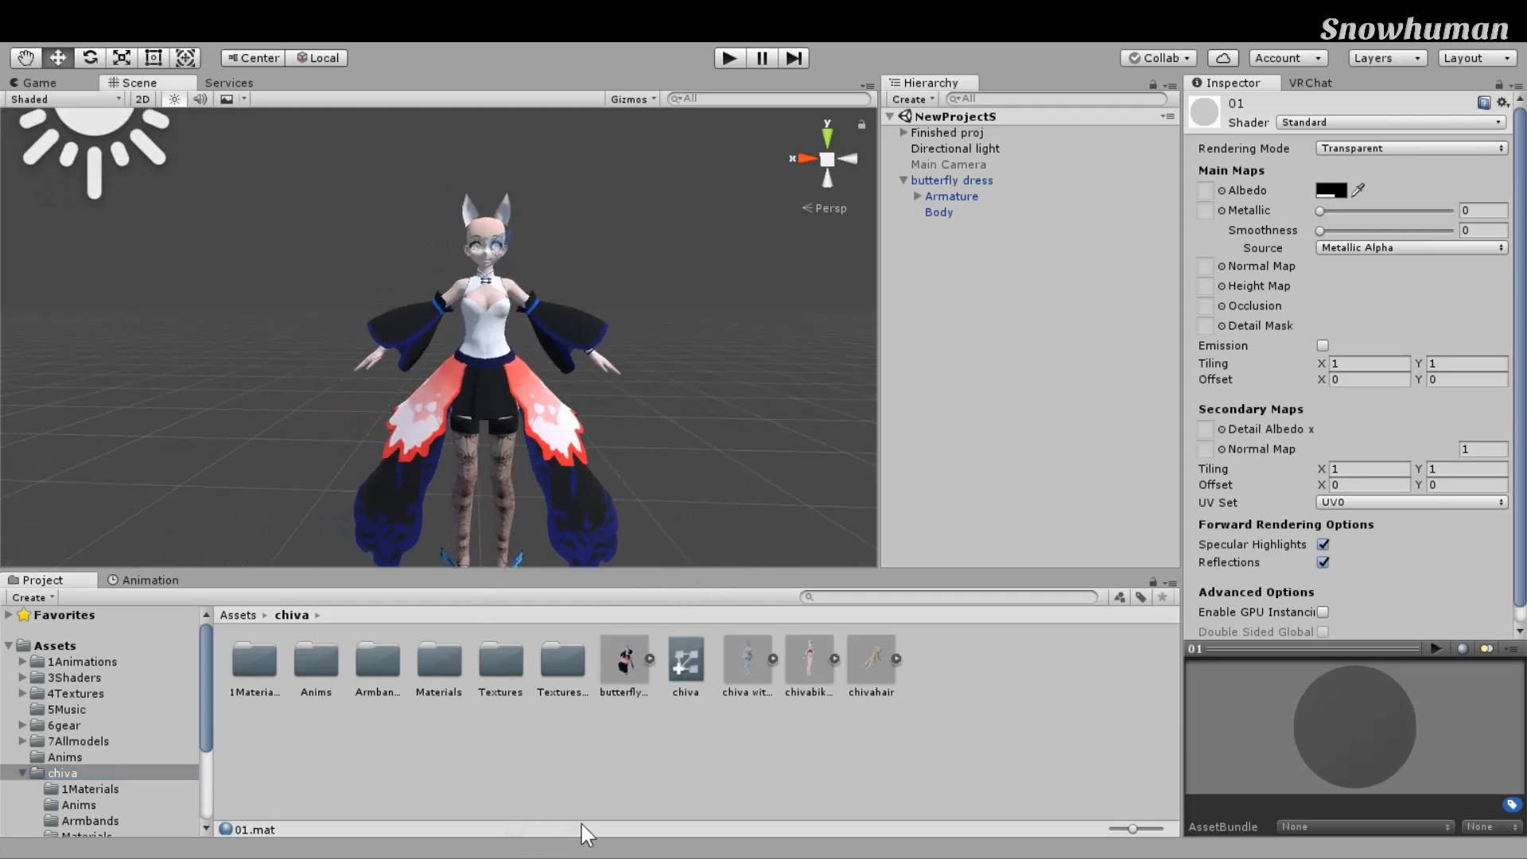
pyautogui.doubleClick(440, 662)
pyautogui.click(262, 665)
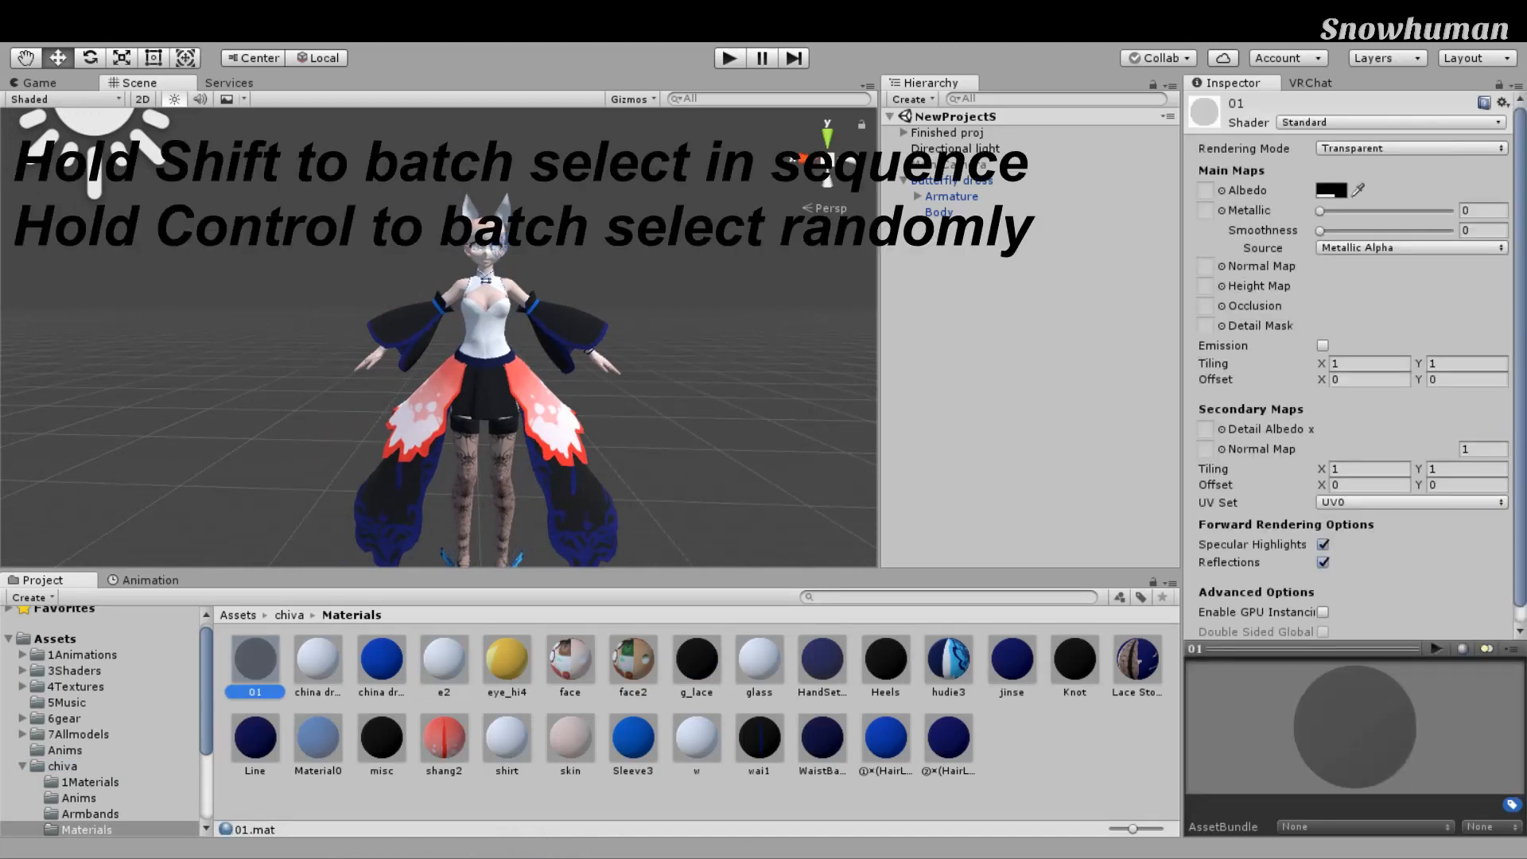
# Step: Give all 27 materials the CubedParadox/Flat Lit Toon shader, Opaque mode and a white main colour
pyautogui.keyDown('shift'); pyautogui.click(949, 738); pyautogui.keyUp('shift')
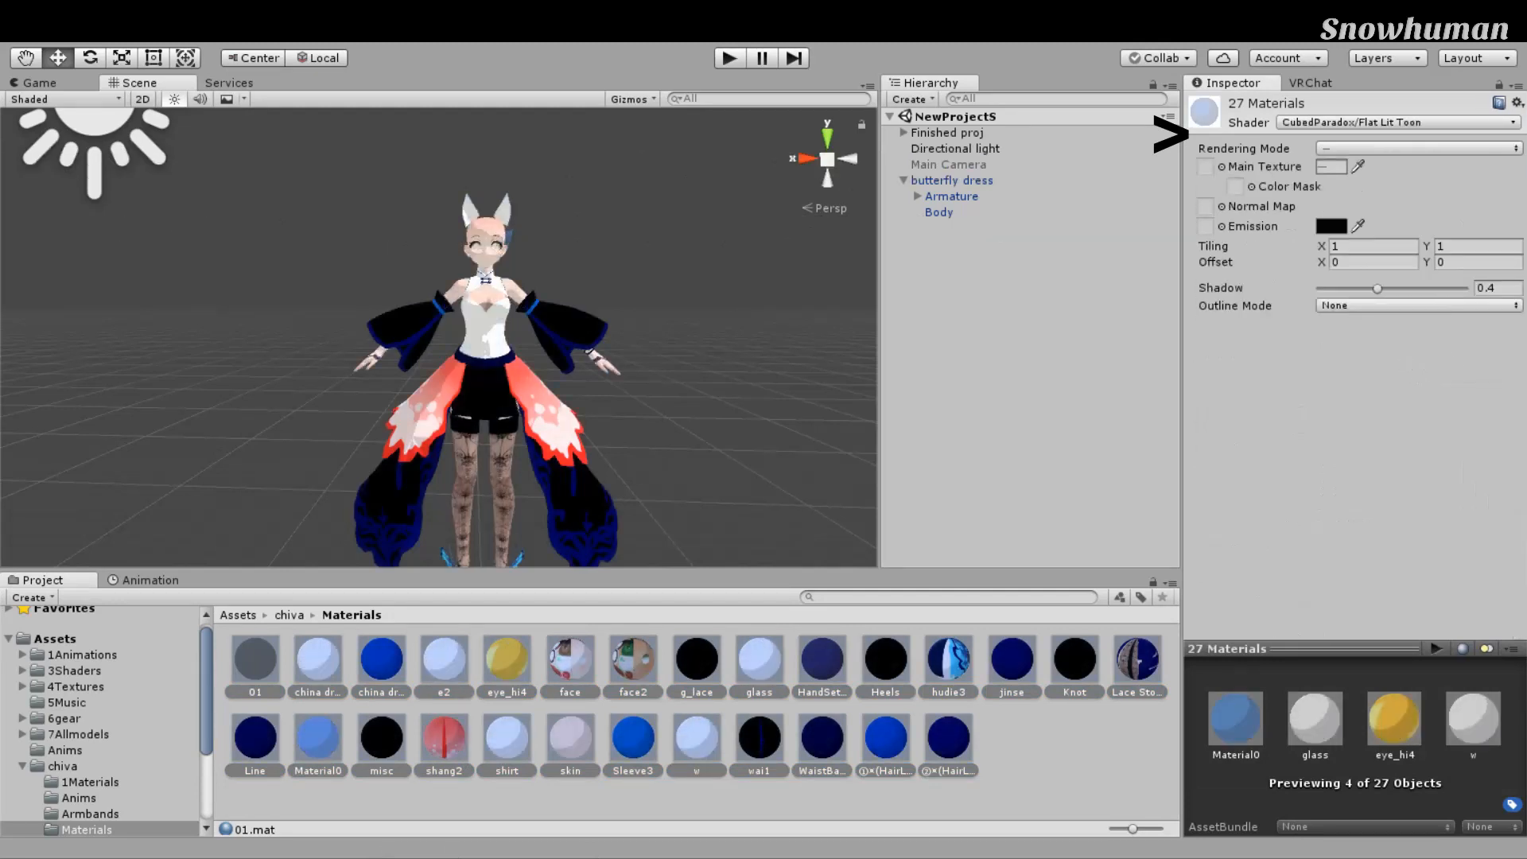
pyautogui.click(1419, 149)
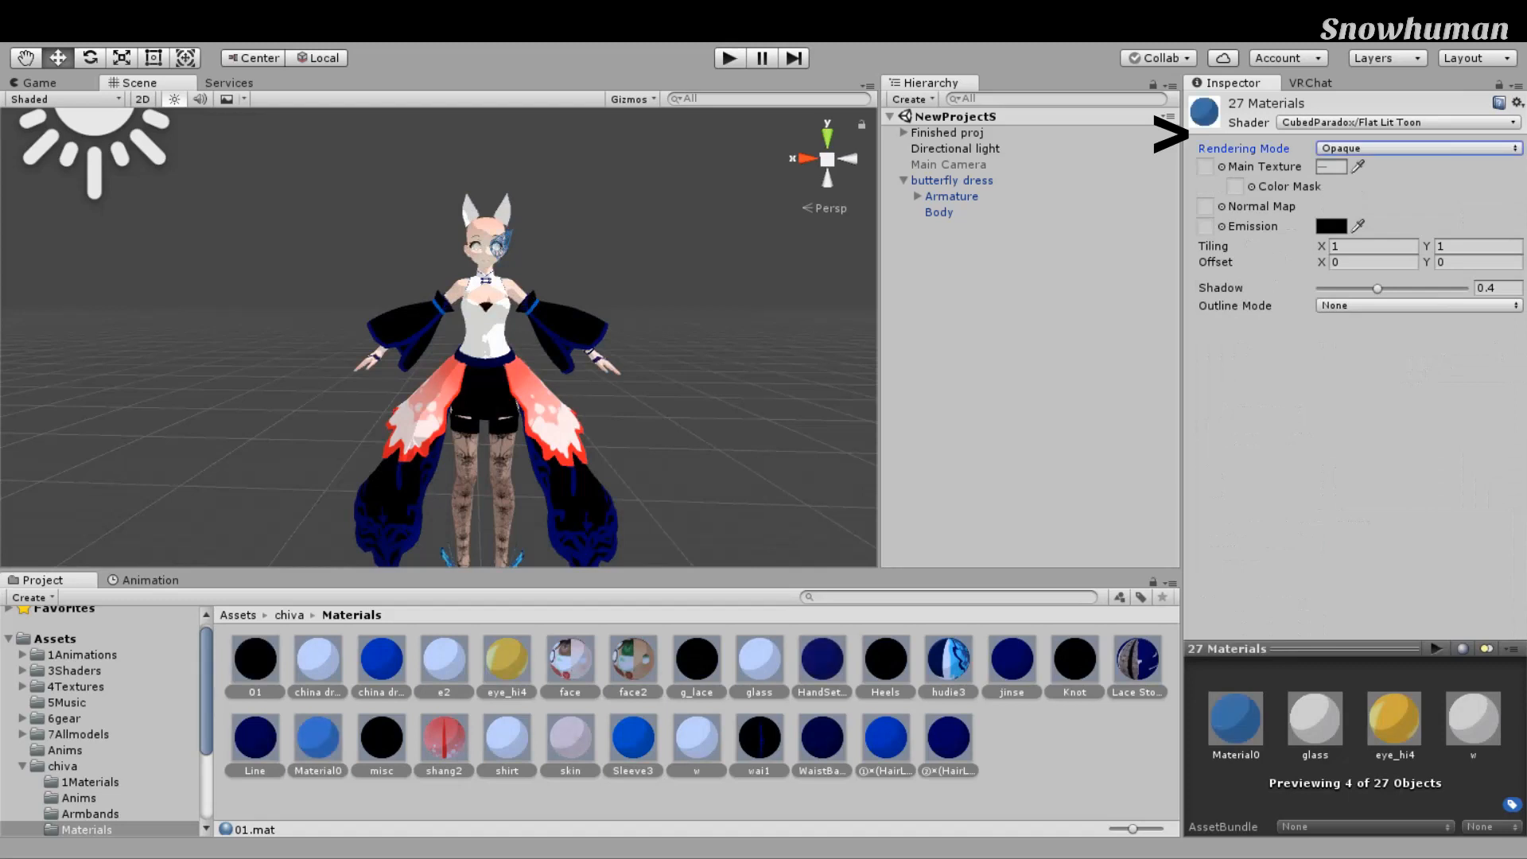
pyautogui.scroll(7, 923, 322)
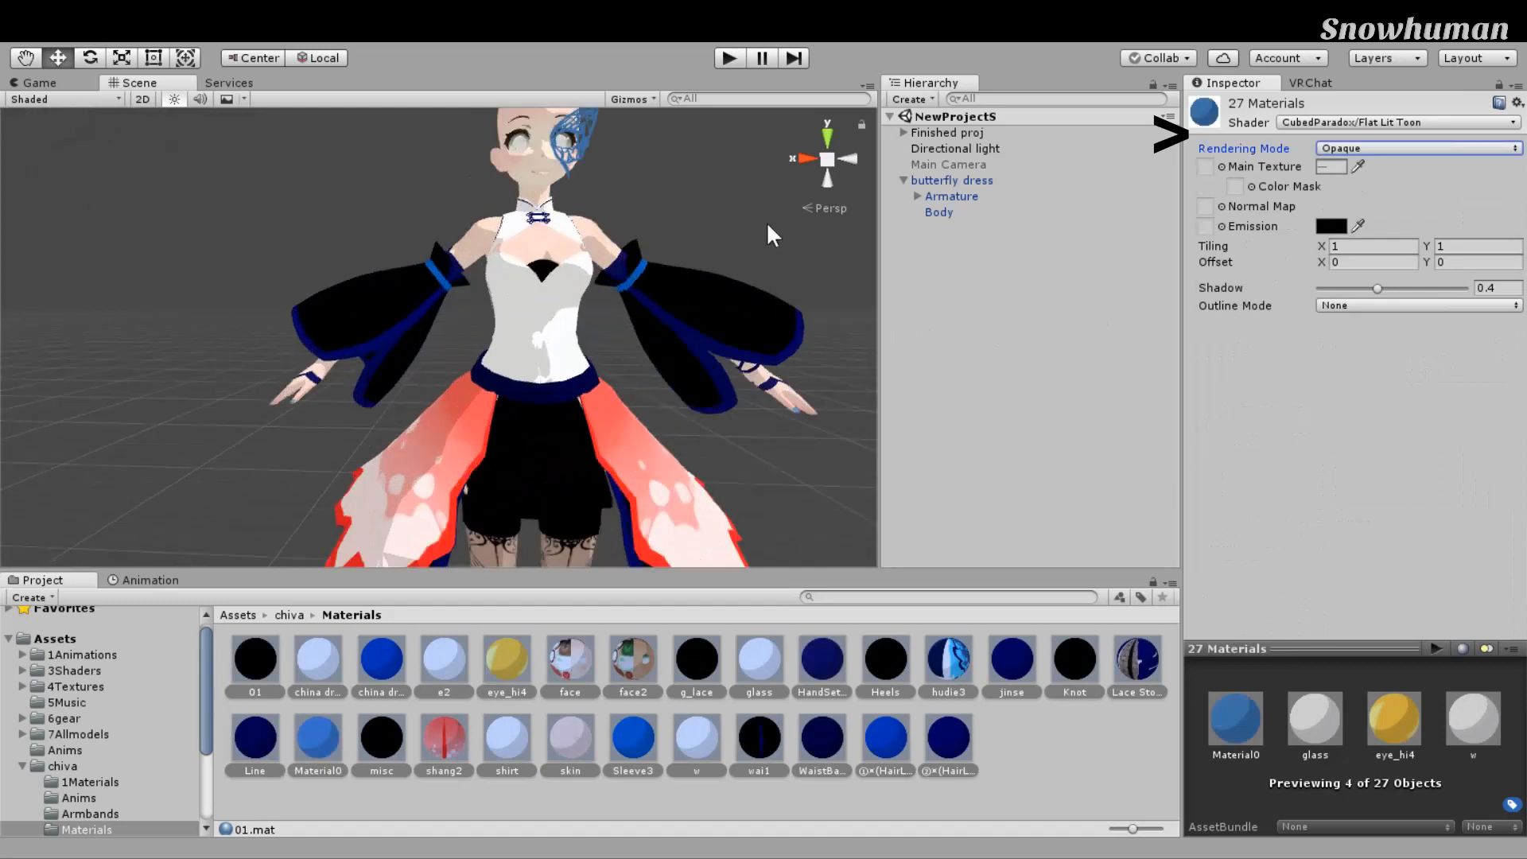
pyautogui.scroll(-6, 775, 212)
pyautogui.click(1368, 385)
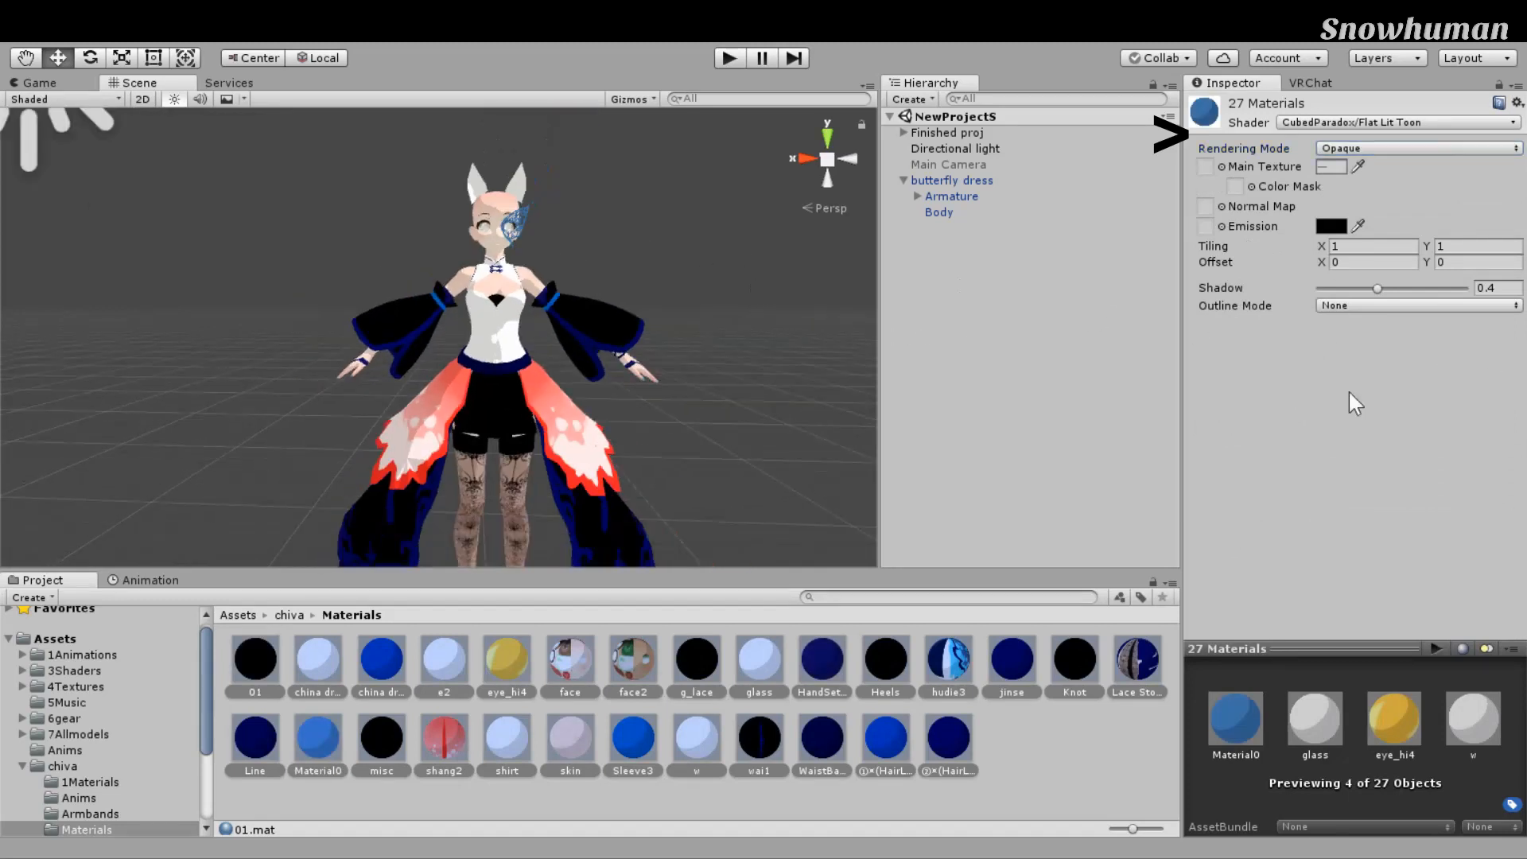
pyautogui.hotkey('ctrl', 'y')
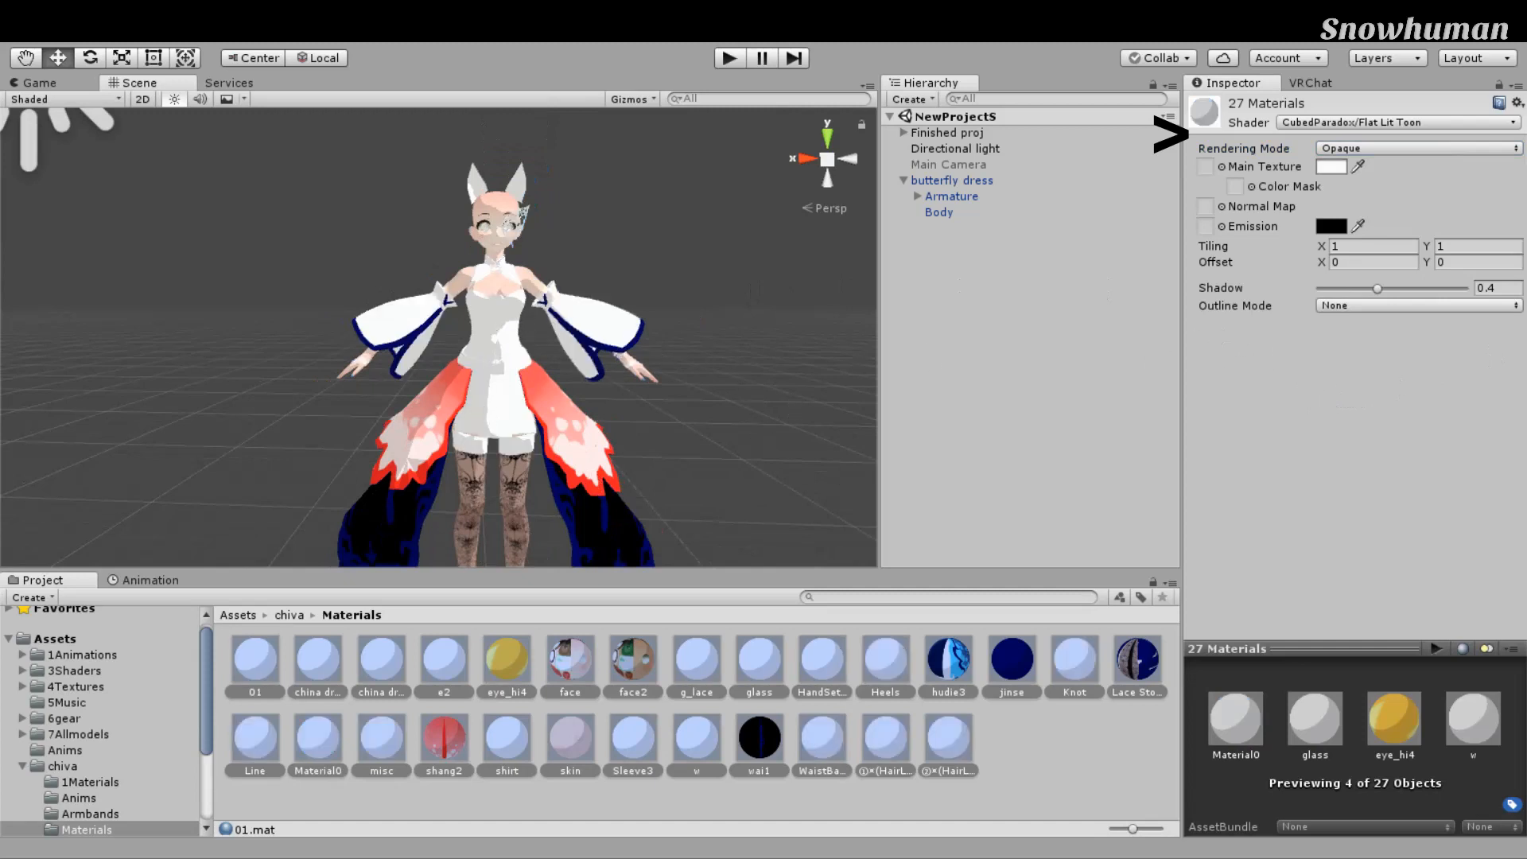
# Step: Set Shadow to 0 and Outline Mode to Tinted on all 27 materials, comparing with and without outlines
pyautogui.moveTo(1377, 288); pyautogui.dragTo(1315, 291)
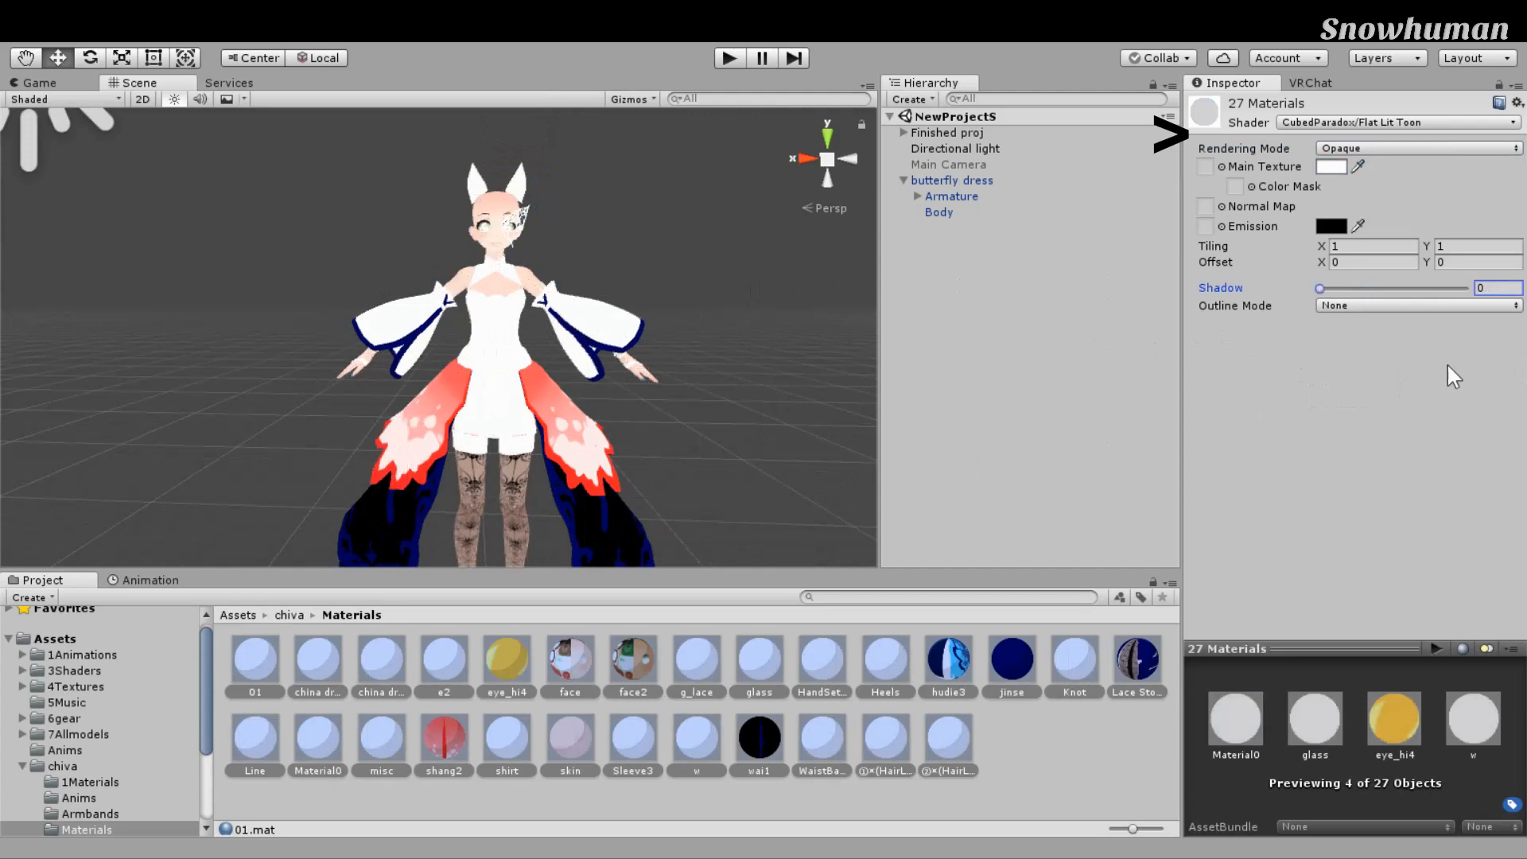
pyautogui.scroll(-5, 700, 455)
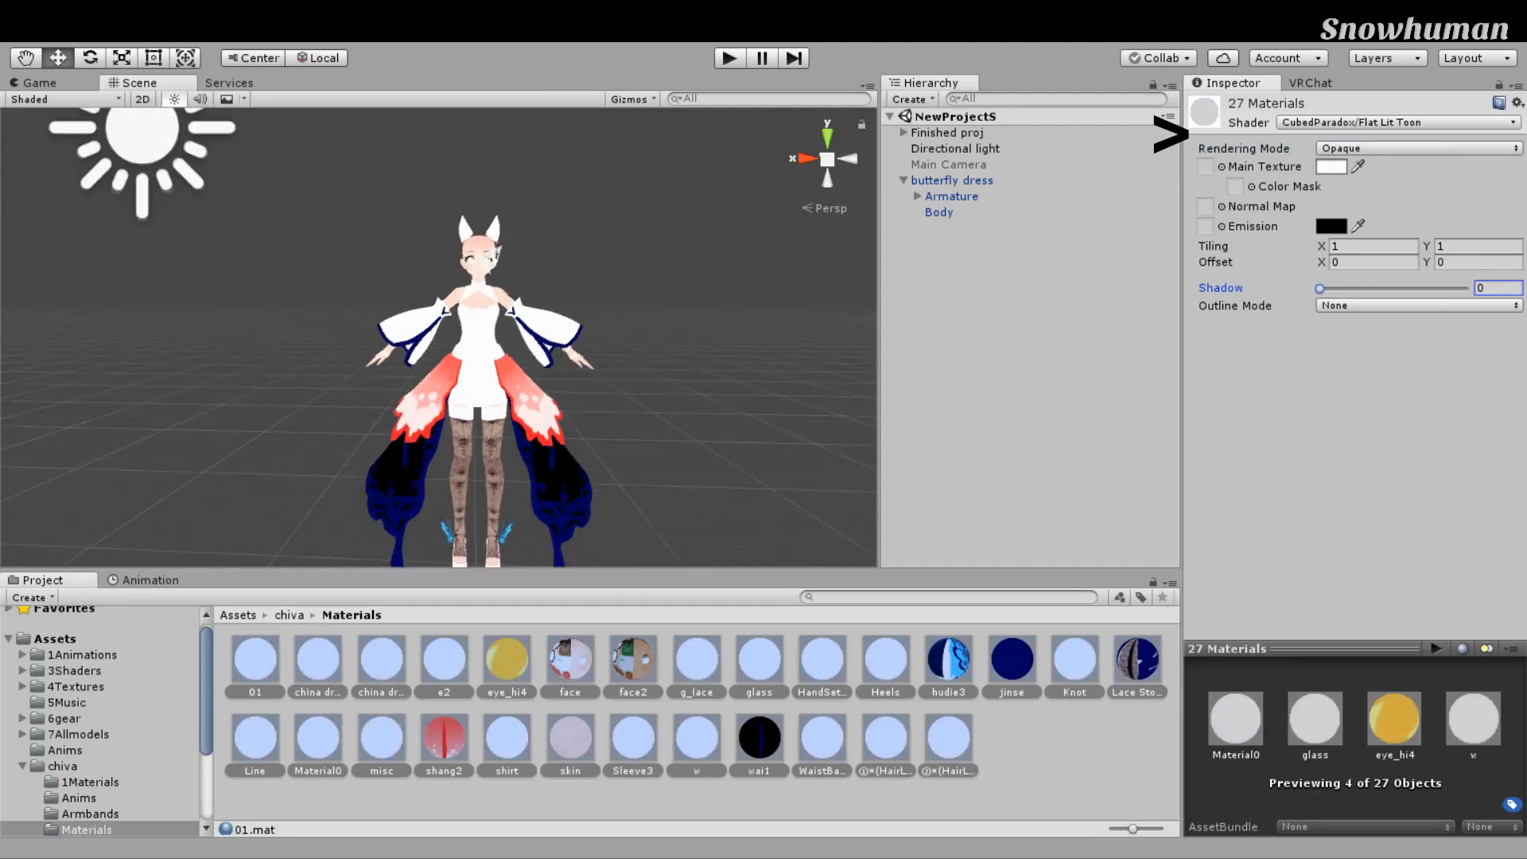
pyautogui.click(1419, 306)
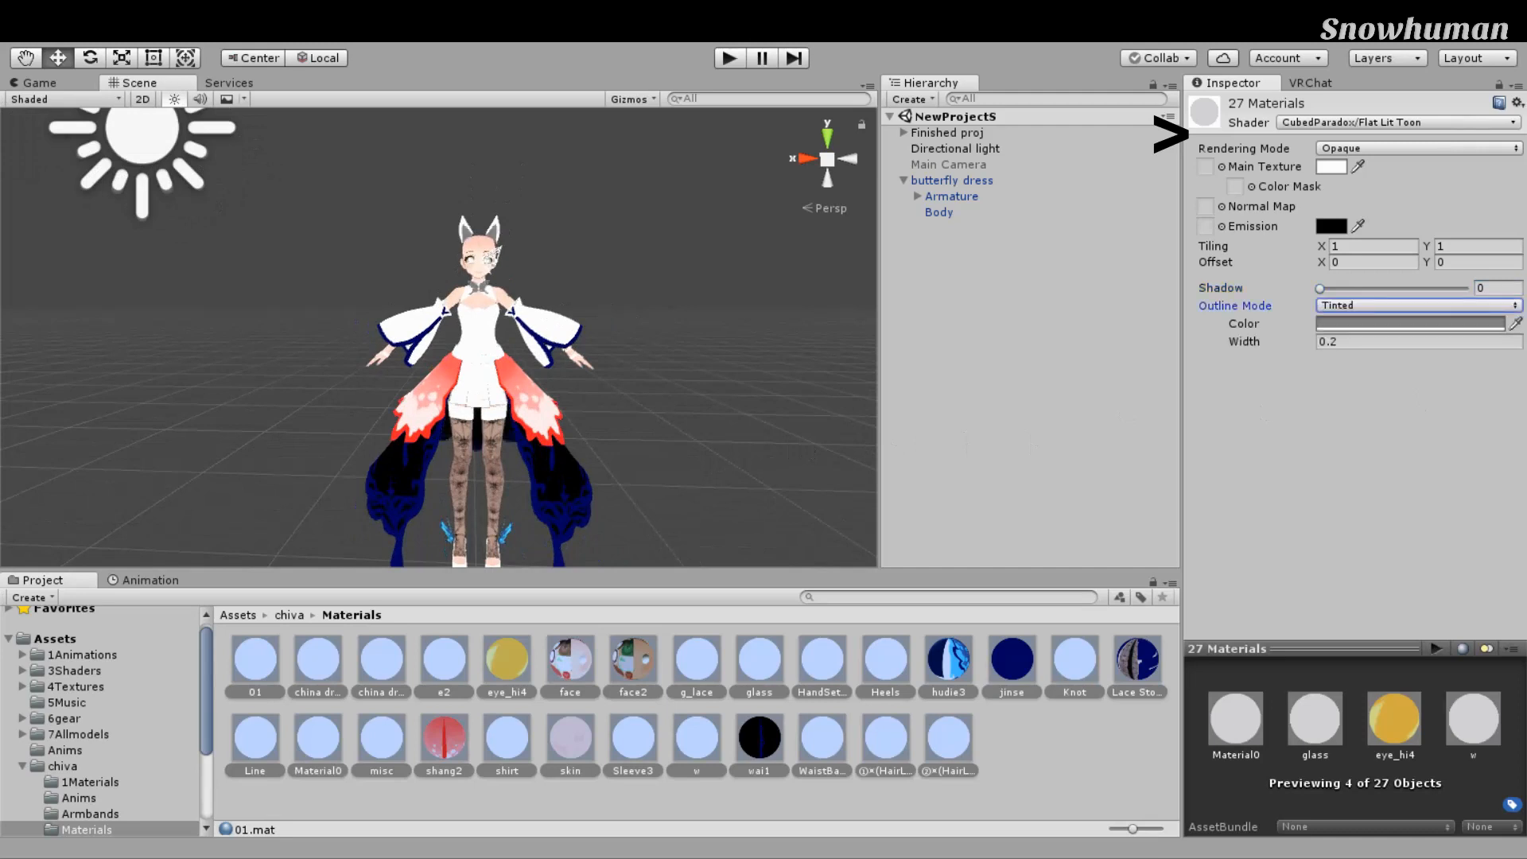
pyautogui.scroll(5, 851, 428)
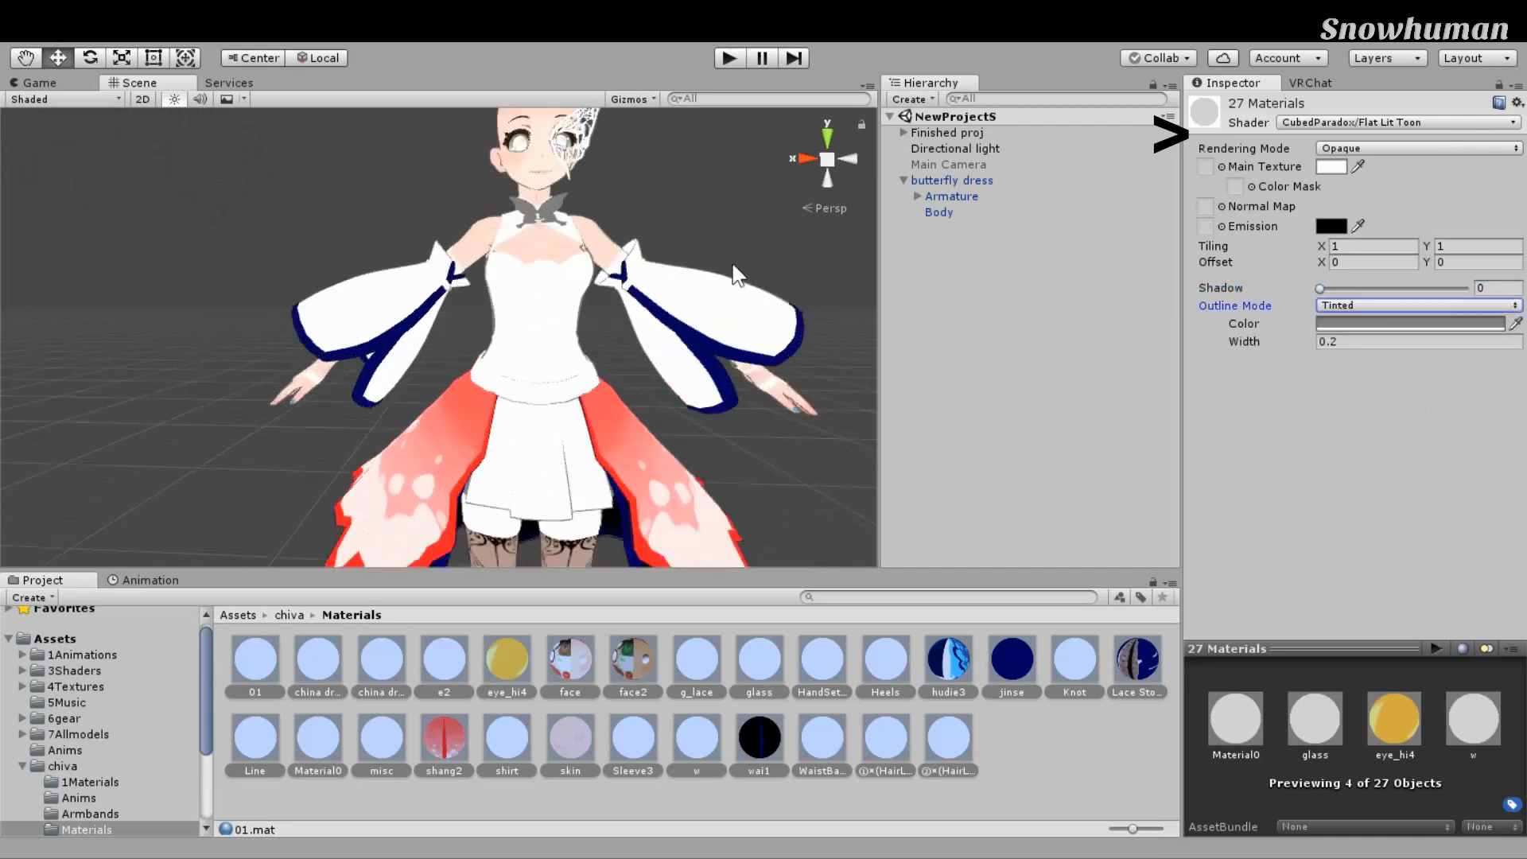
pyautogui.moveTo(848, 293); pyautogui.dragTo(858, 257, button='right')
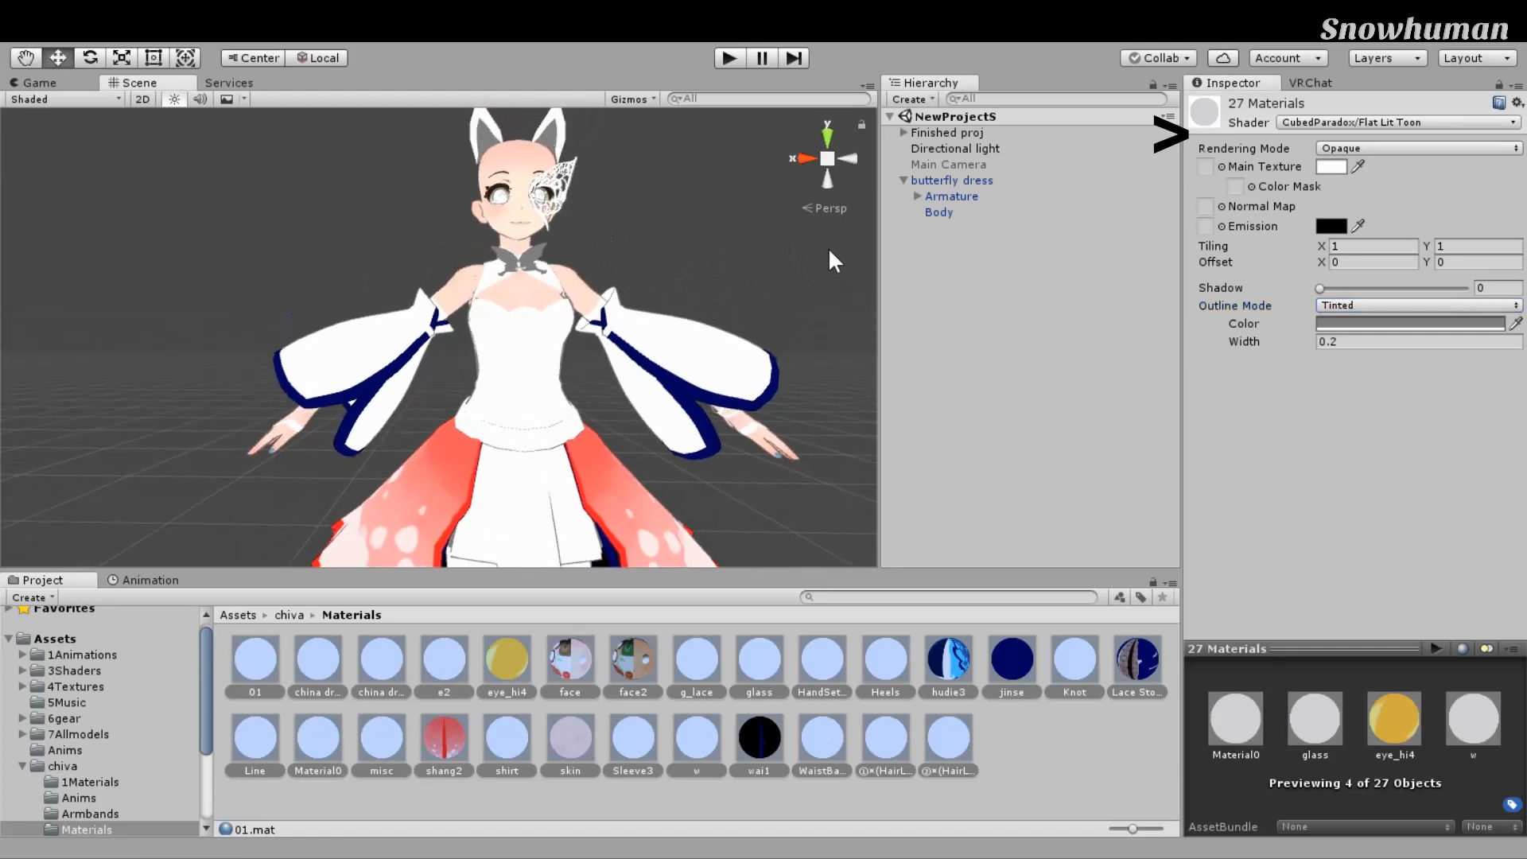
pyautogui.scroll(-5, 870, 471)
pyautogui.moveTo(871, 470); pyautogui.dragTo(843, 241, button='middle')
pyautogui.scroll(6, 844, 241)
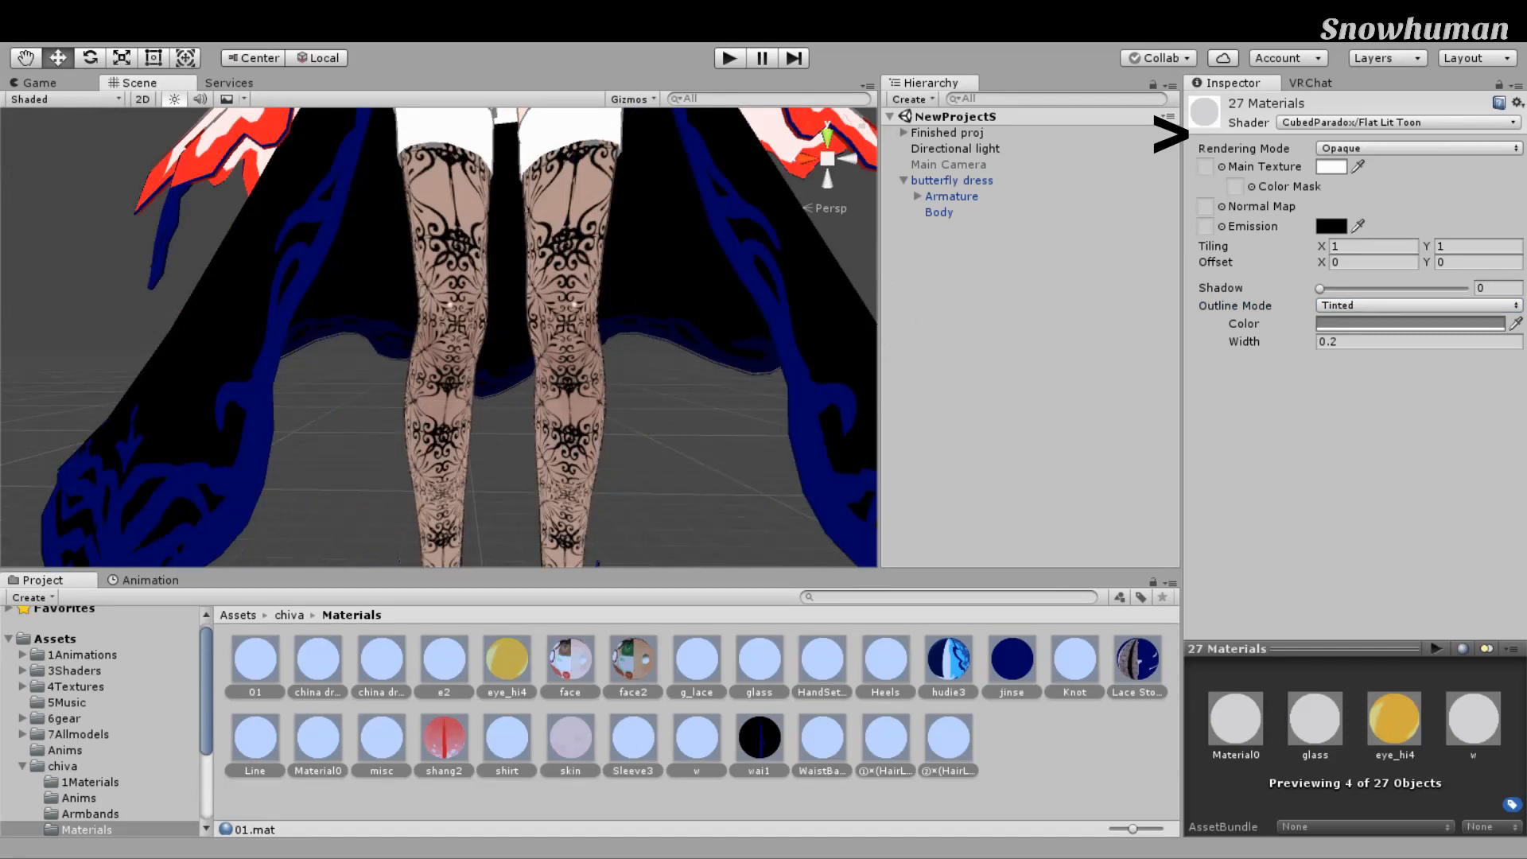
pyautogui.hotkey('ctrl', 'z')
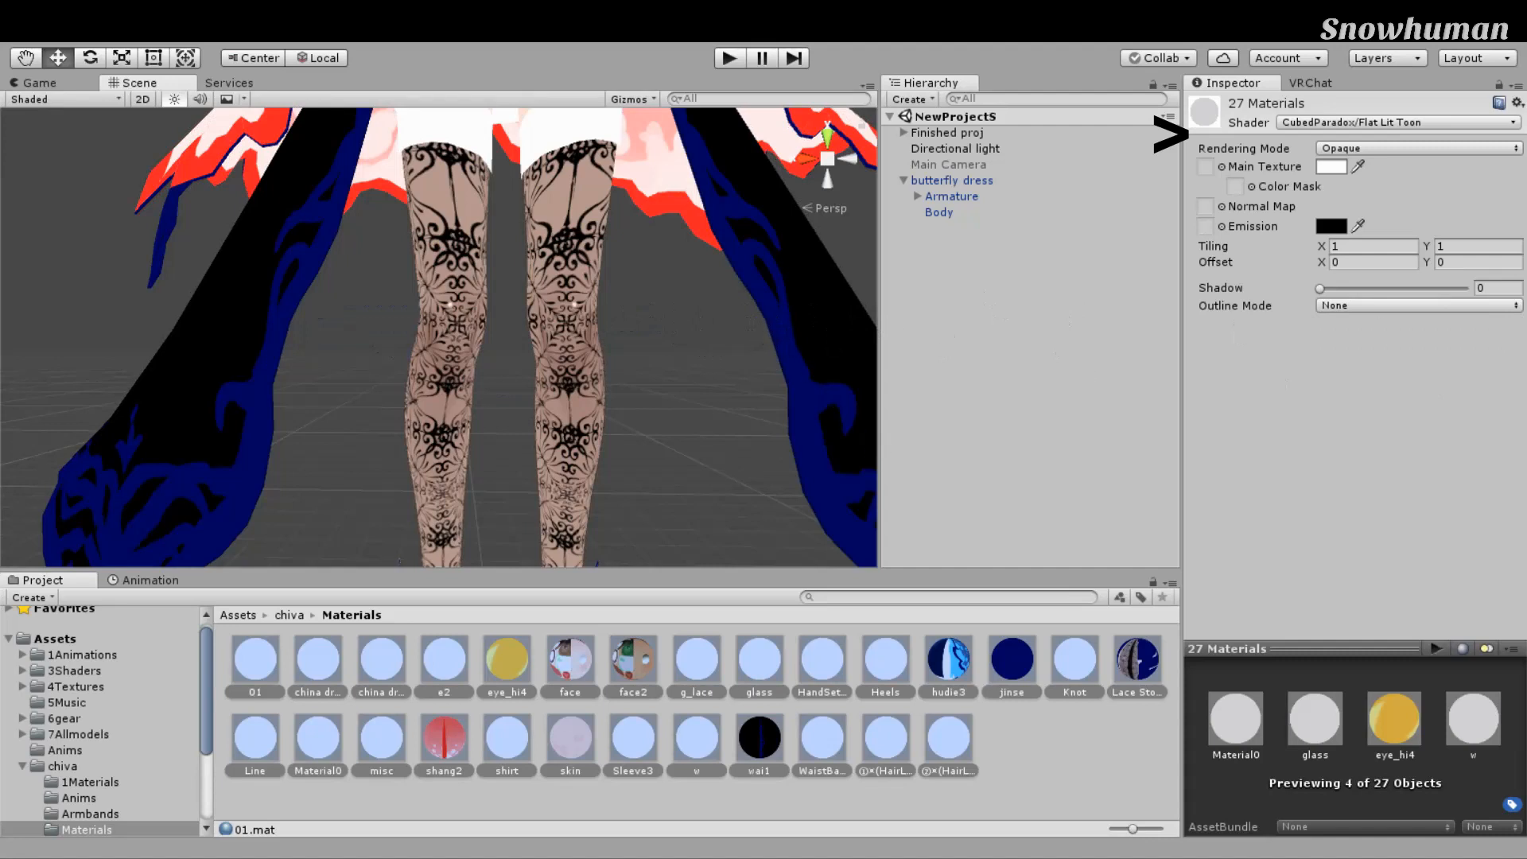
pyautogui.hotkey('ctrl', 'y')
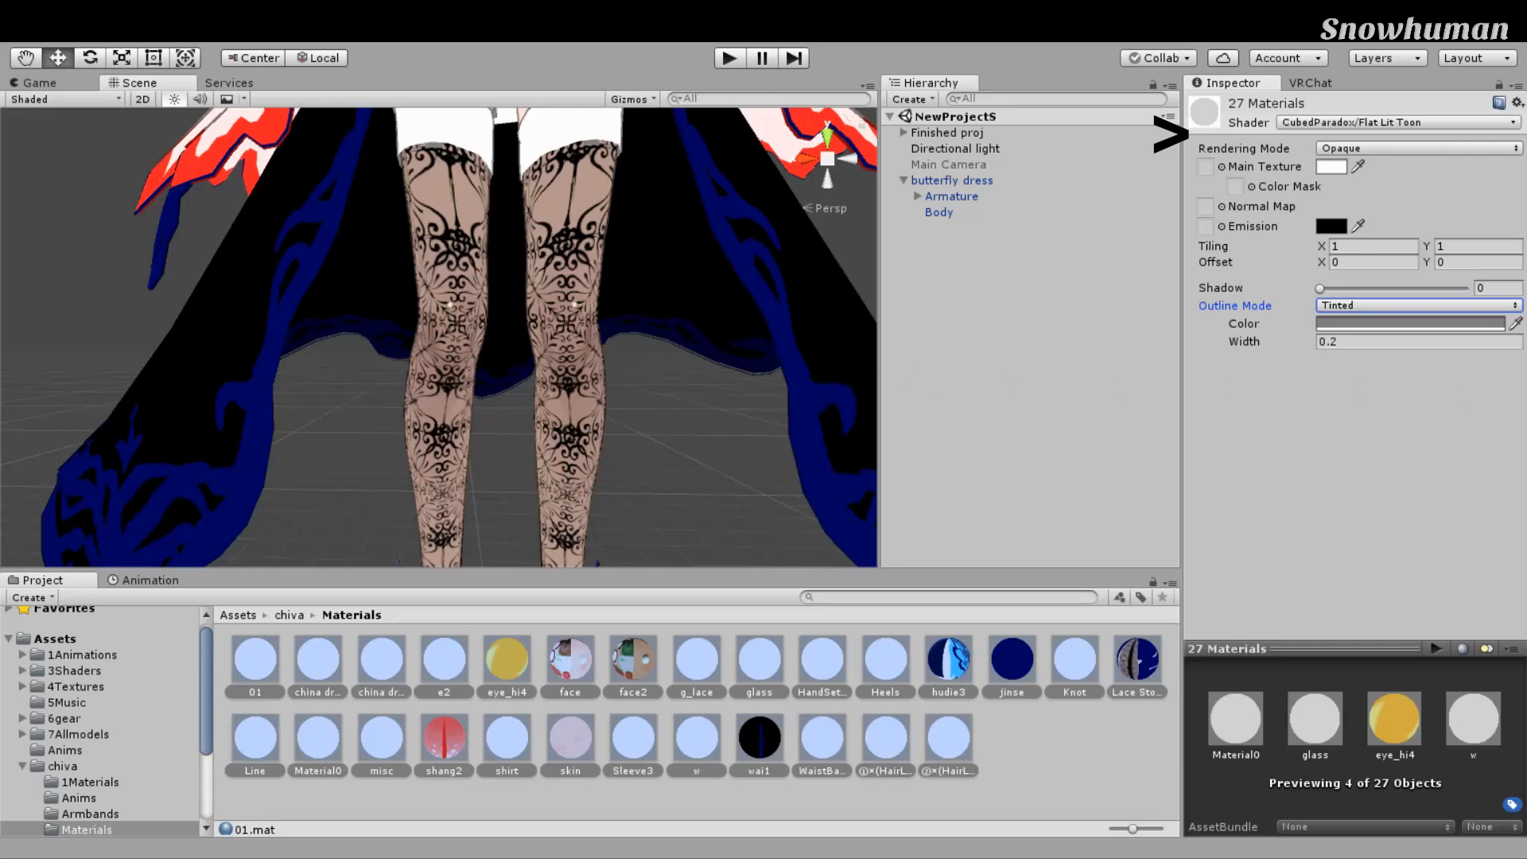
# Step: Set the outline colour to white after briefly trying red
pyautogui.click(1363, 431)
pyautogui.moveTo(1408, 417); pyautogui.dragTo(1322, 362)
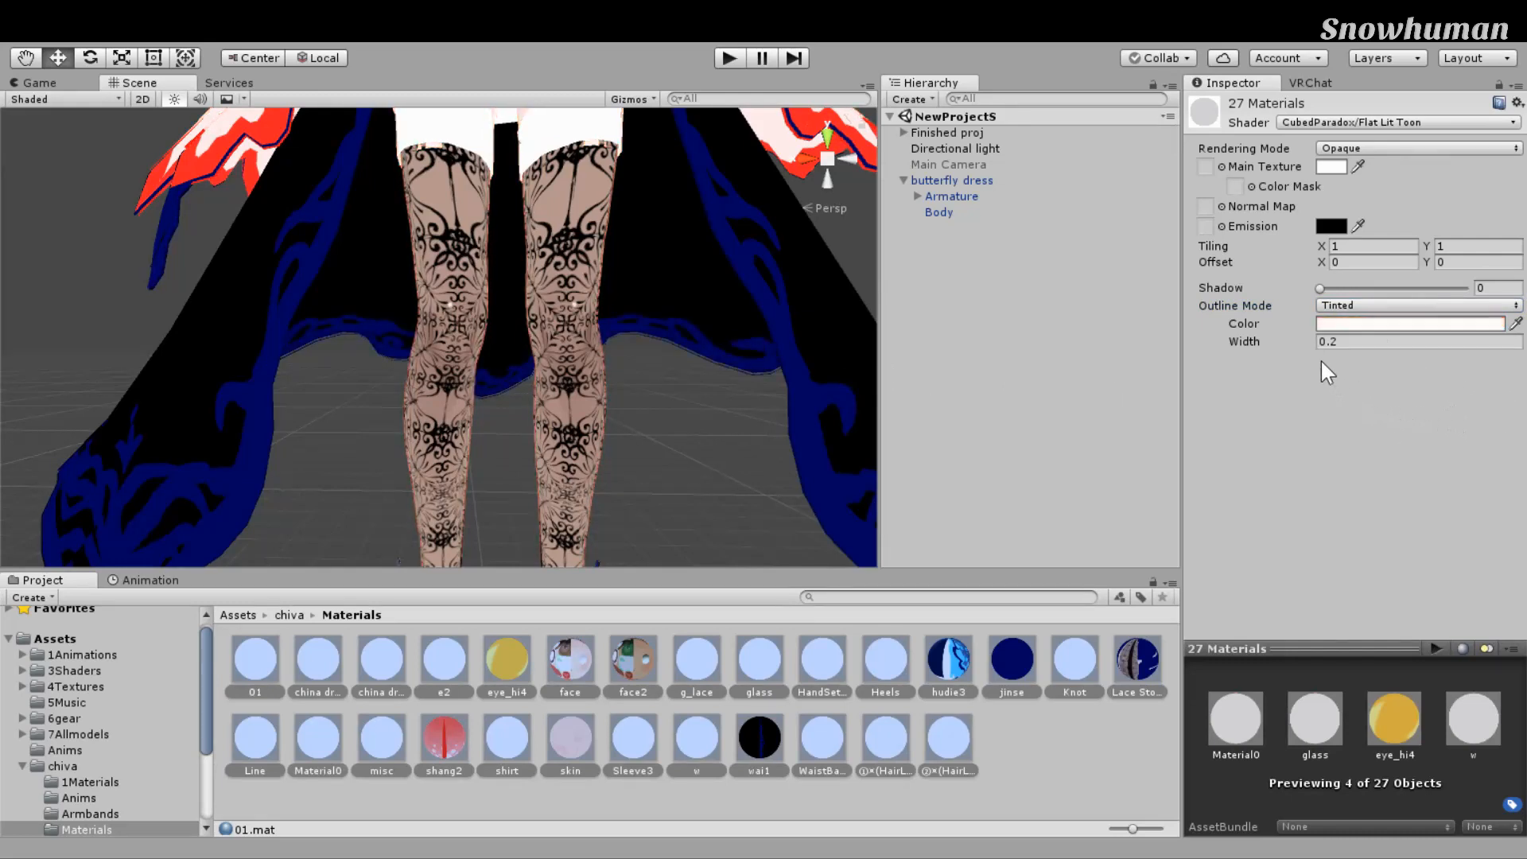
pyautogui.moveTo(1230, 300); pyautogui.dragTo(1195, 276)
# Step: Orbit and zoom the Scene view to inspect the outlines on the model's face and chest
pyautogui.click(1411, 323)
pyautogui.scroll(-10, 1052, 356)
pyautogui.scroll(6, 969, 342)
pyautogui.moveTo(968, 446); pyautogui.dragTo(969, 290, button='middle')
pyautogui.scroll(-6, 969, 290)
pyautogui.moveTo(969, 290); pyautogui.dragTo(958, 433, button='middle')
pyautogui.scroll(5, 957, 432)
pyautogui.moveTo(906, 282); pyautogui.dragTo(866, 420, button='middle')
pyautogui.scroll(7, 931, 459)
pyautogui.scroll(-7, 866, 419)
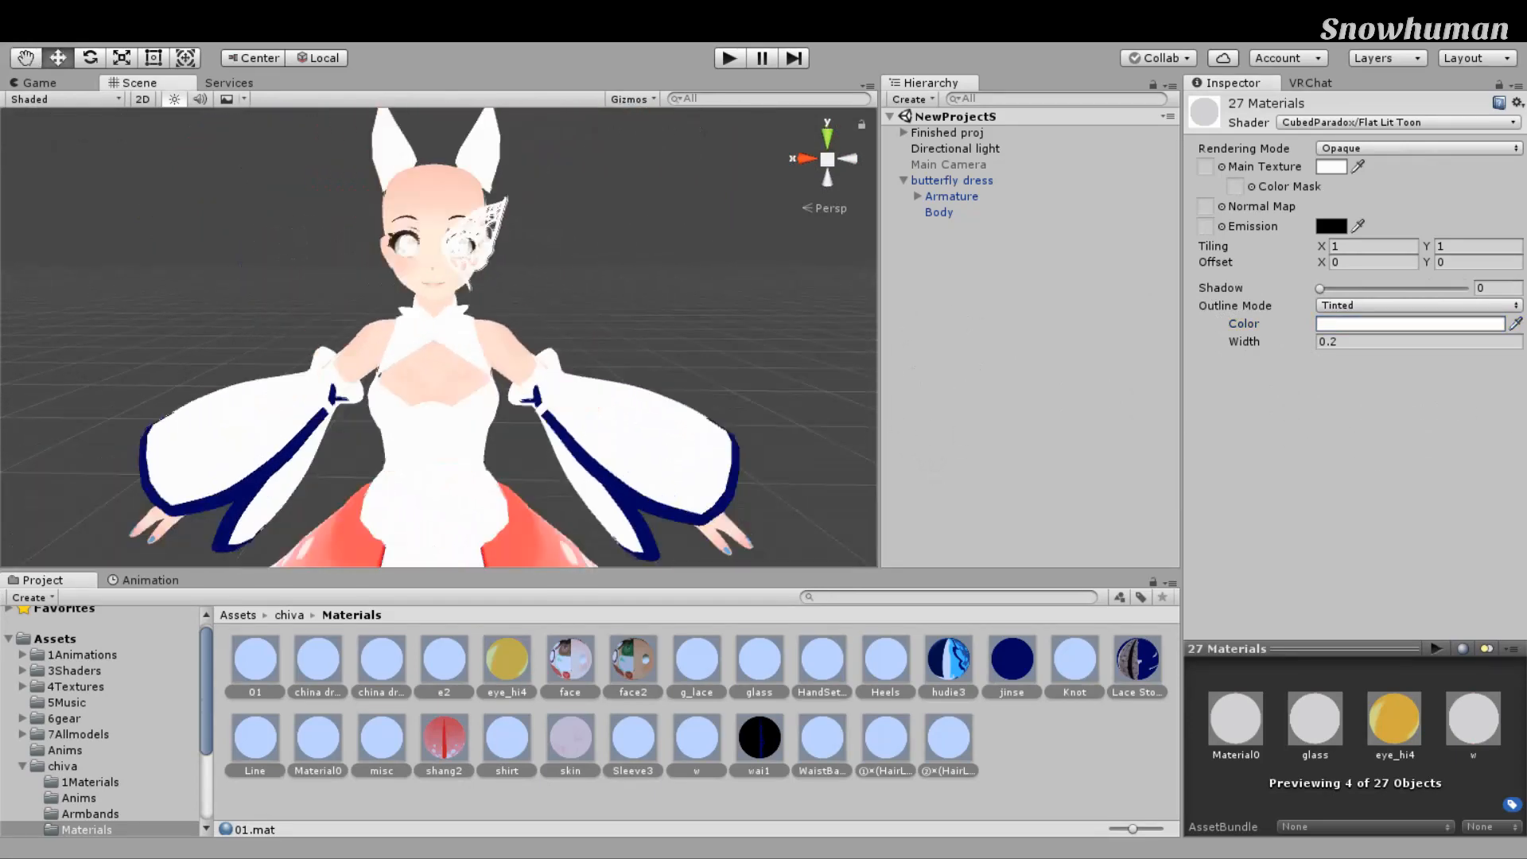
pyautogui.scroll(7, 825, 368)
pyautogui.scroll(6, 824, 366)
pyautogui.moveTo(823, 366); pyautogui.dragTo(701, 252, button='right')
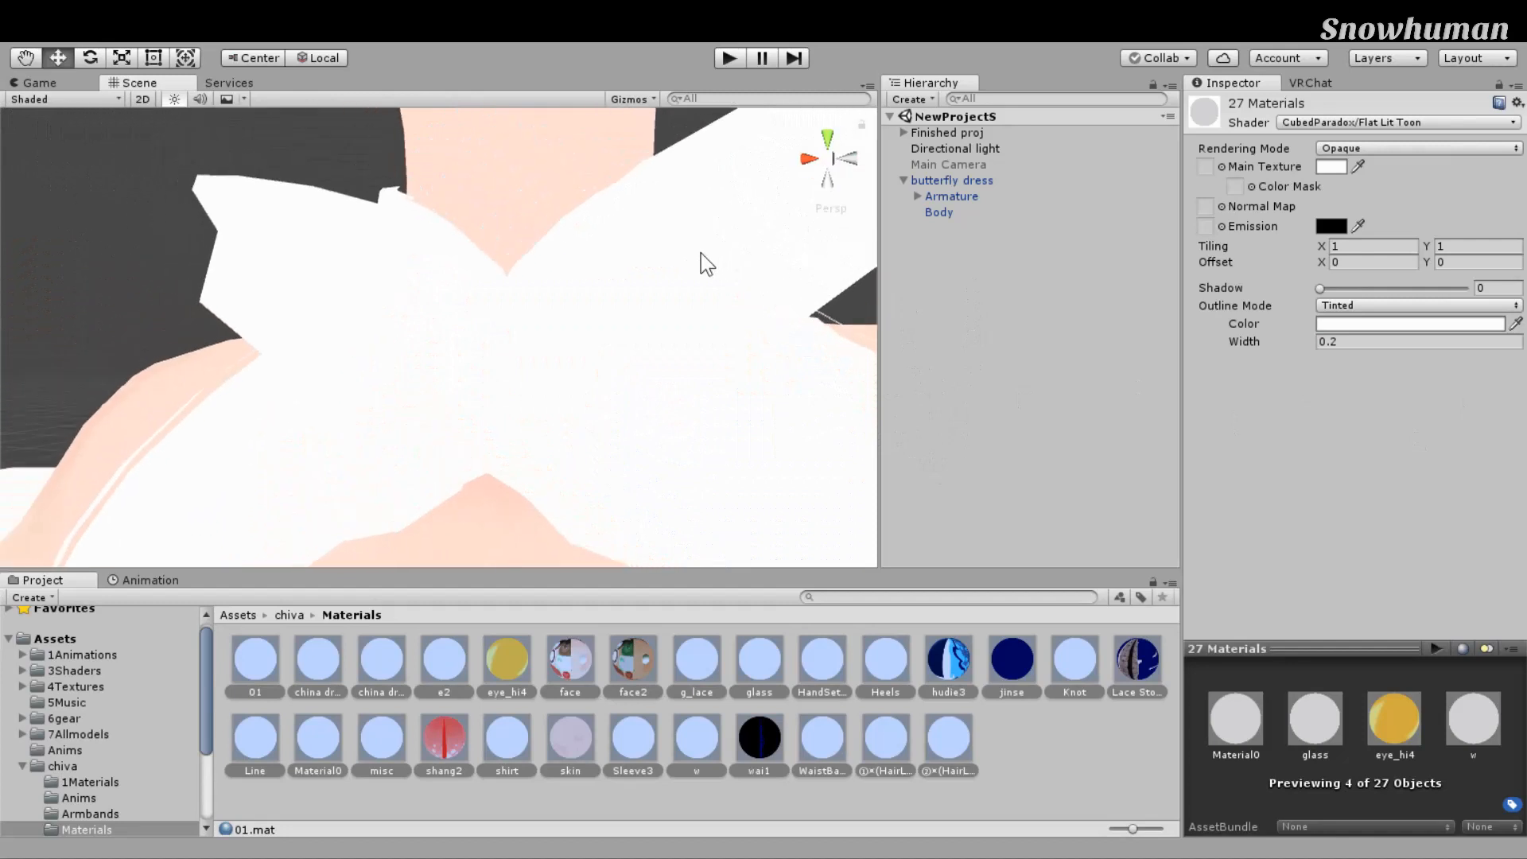
pyautogui.moveTo(627, 326); pyautogui.dragTo(432, 369, button='right')
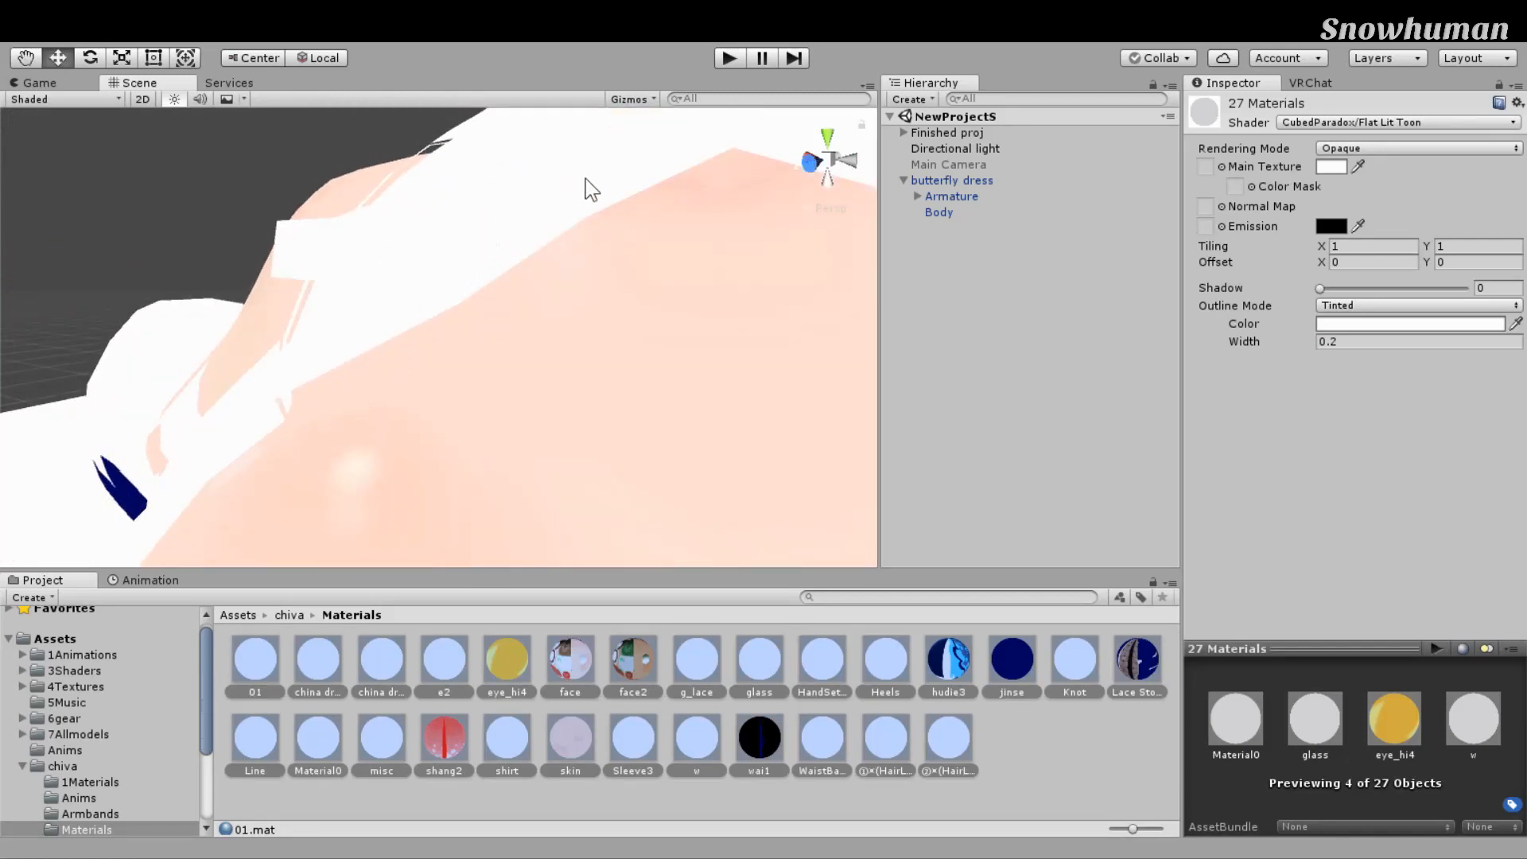
# Step: Change the outline Width from 0.2 to 0.000001 on all 27 materials
pyautogui.click(1331, 342)
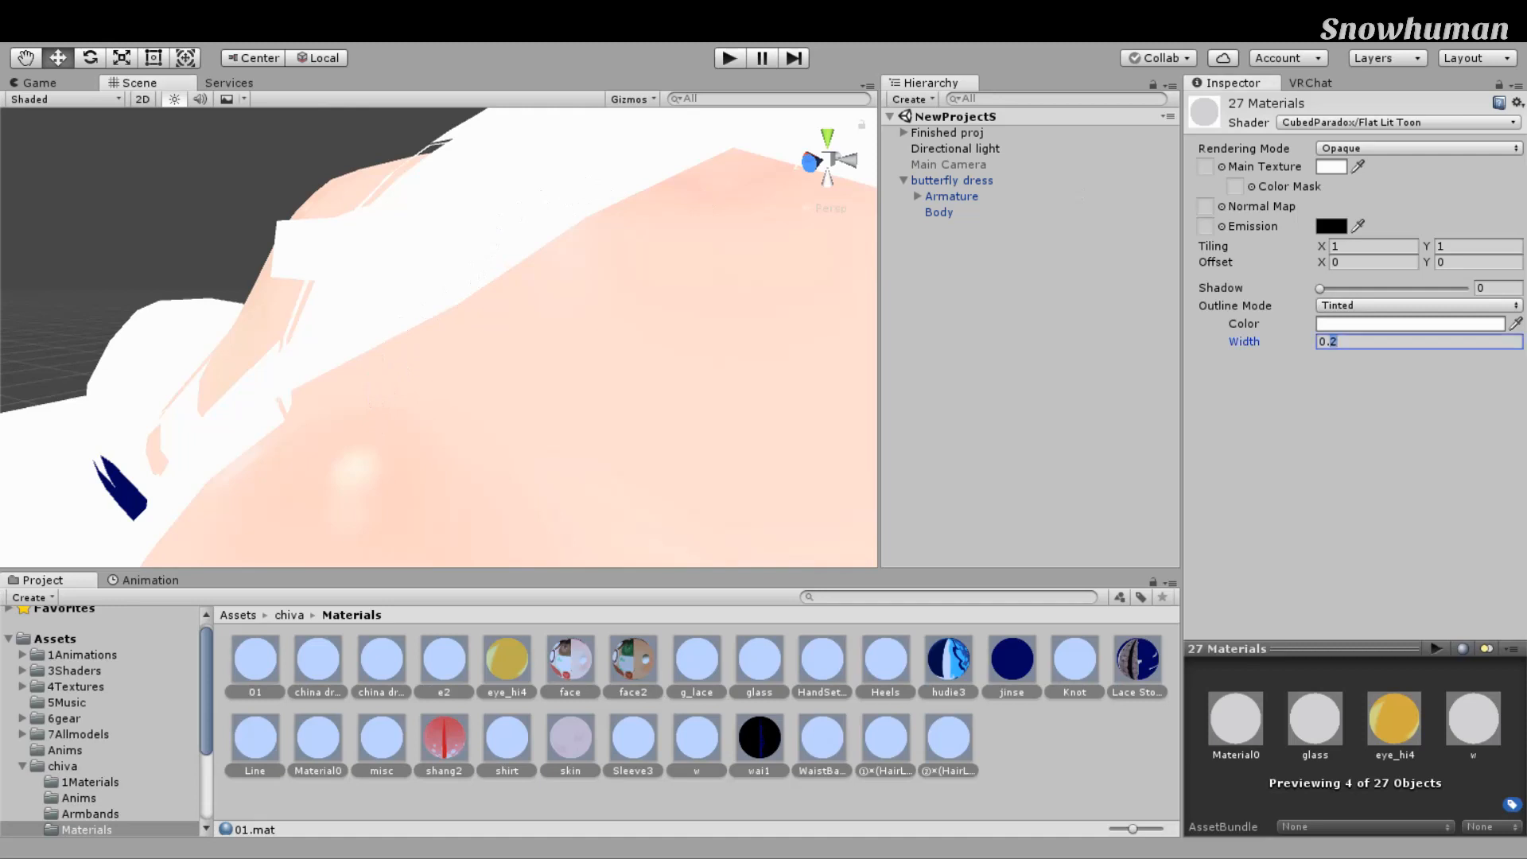
pyautogui.write('000001')
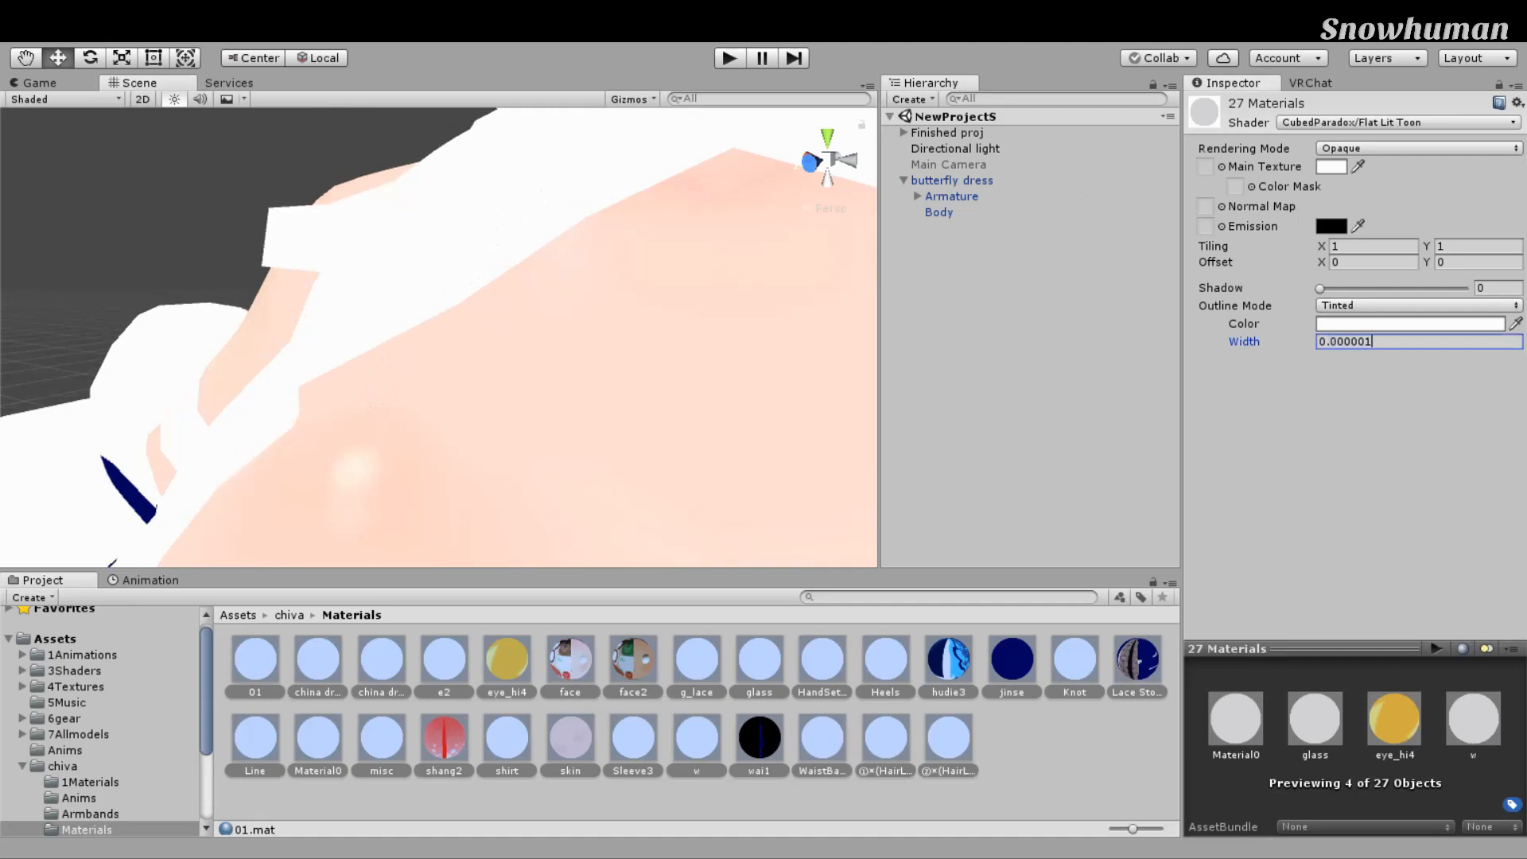
pyautogui.press('Return')
pyautogui.scroll(-6, 374, 398)
pyautogui.scroll(5, 475, 355)
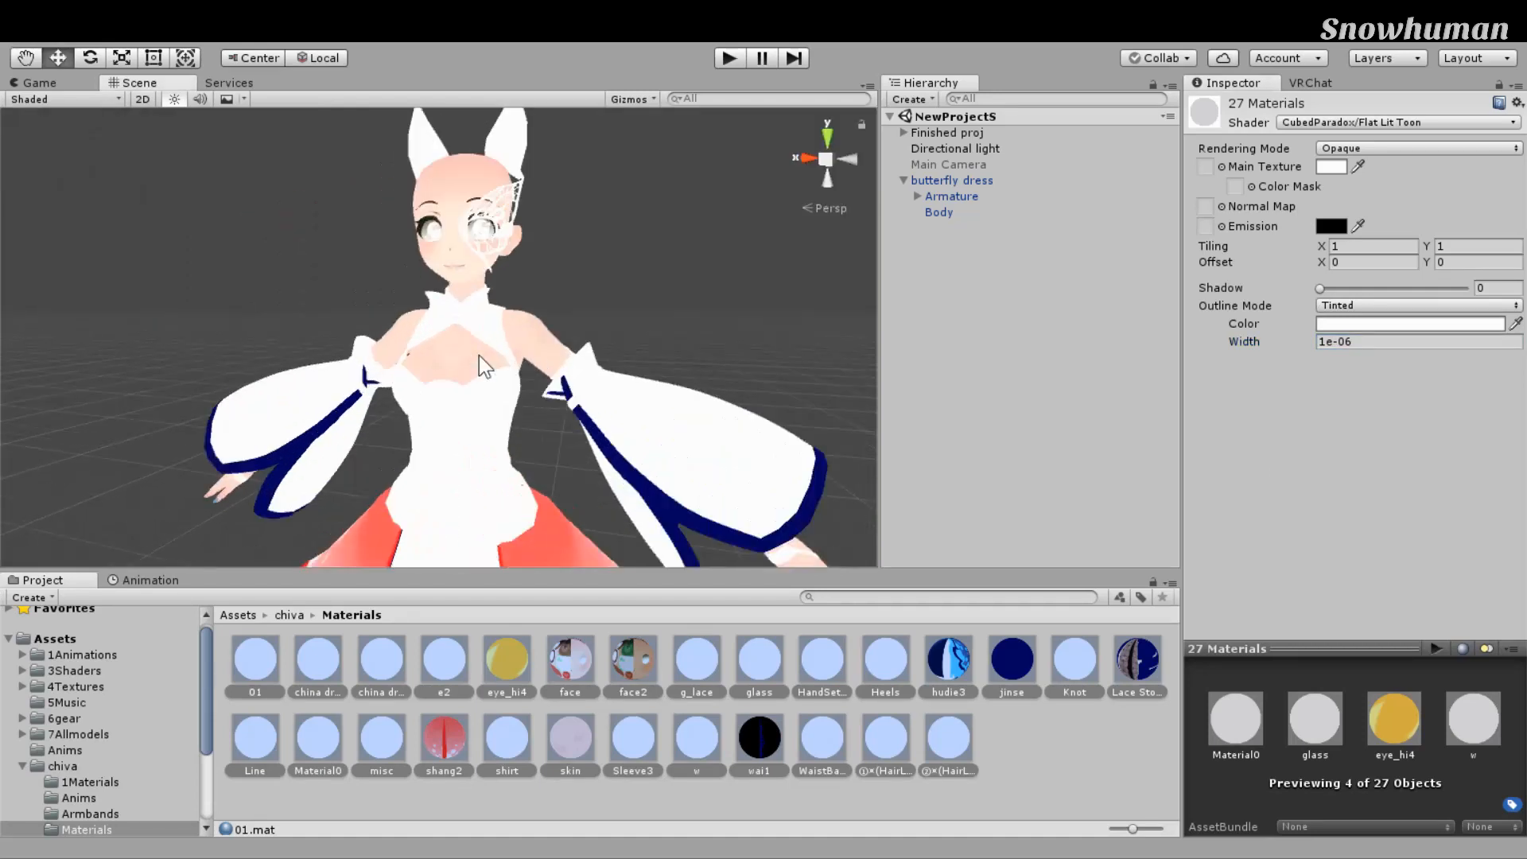
pyautogui.scroll(-4, 556, 366)
pyautogui.scroll(4, 612, 370)
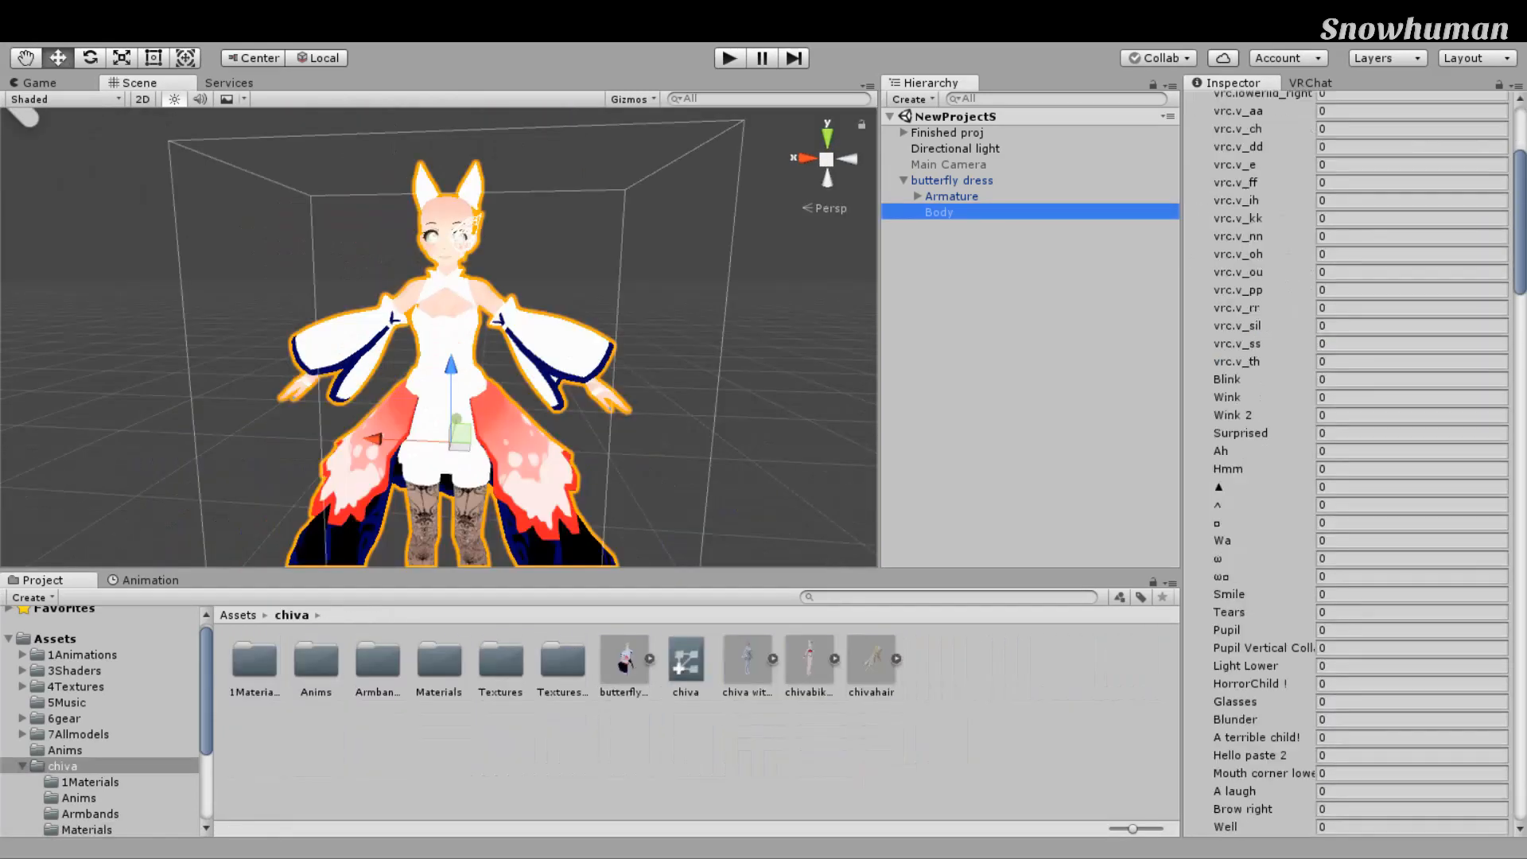
pyautogui.scroll(-10, 1352, 462)
# Step: Ping the Body's 01, Knot, e2, shirt and hudie3 materials in the Project window
pyautogui.scroll(-15, 1353, 462)
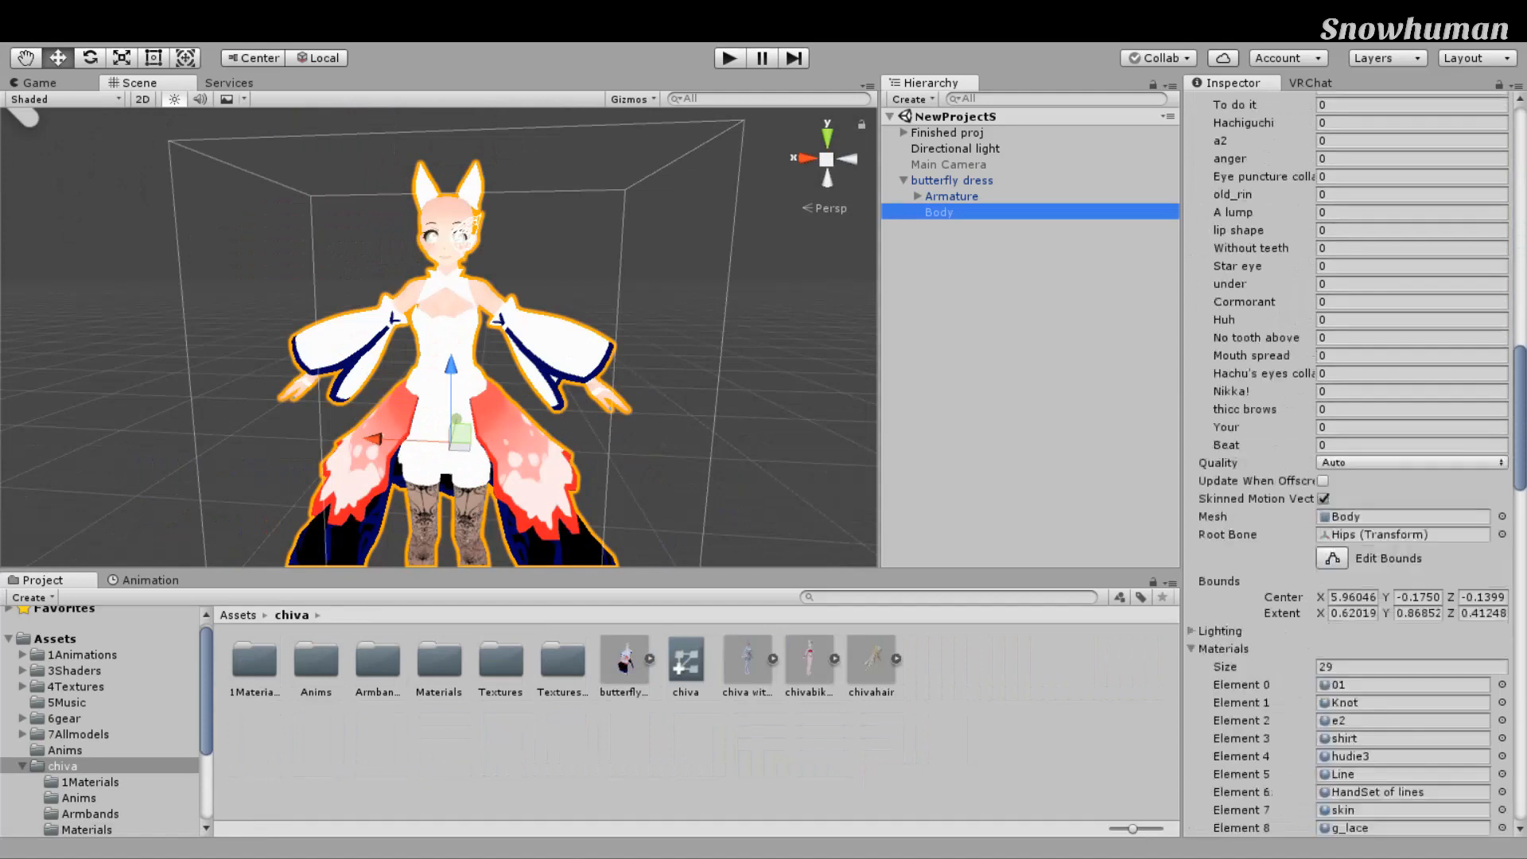
pyautogui.click(1402, 268)
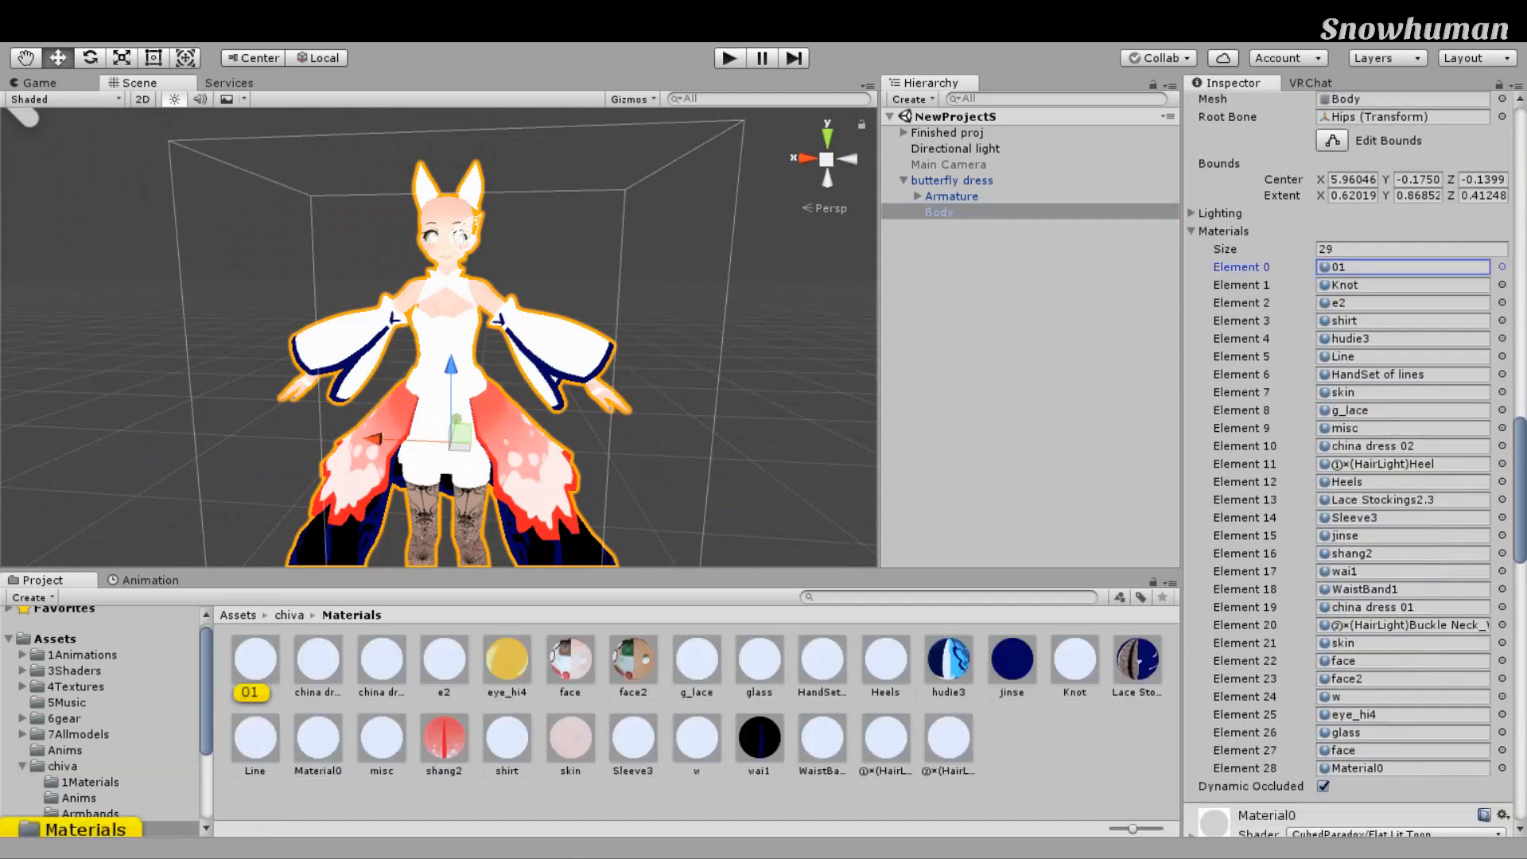
pyautogui.click(1401, 285)
pyautogui.click(1402, 303)
pyautogui.click(1402, 321)
pyautogui.click(1402, 339)
# Step: Scroll through the Body's material list and expand Material0's shader settings
pyautogui.scroll(-3, 1402, 339)
pyautogui.scroll(-2, 1352, 342)
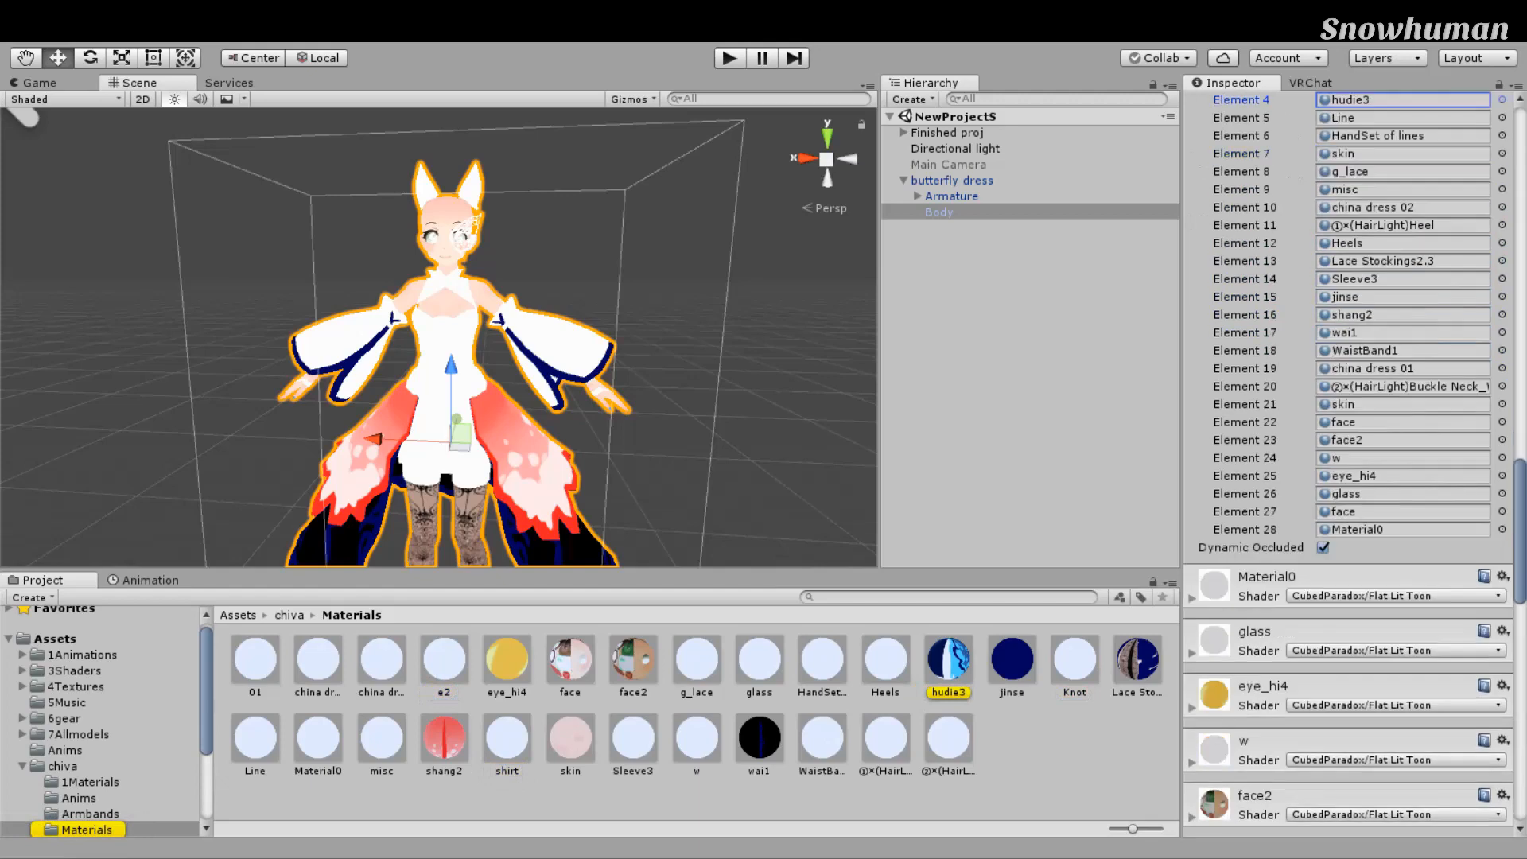
pyautogui.scroll(-5, 1352, 462)
pyautogui.scroll(8, 1353, 462)
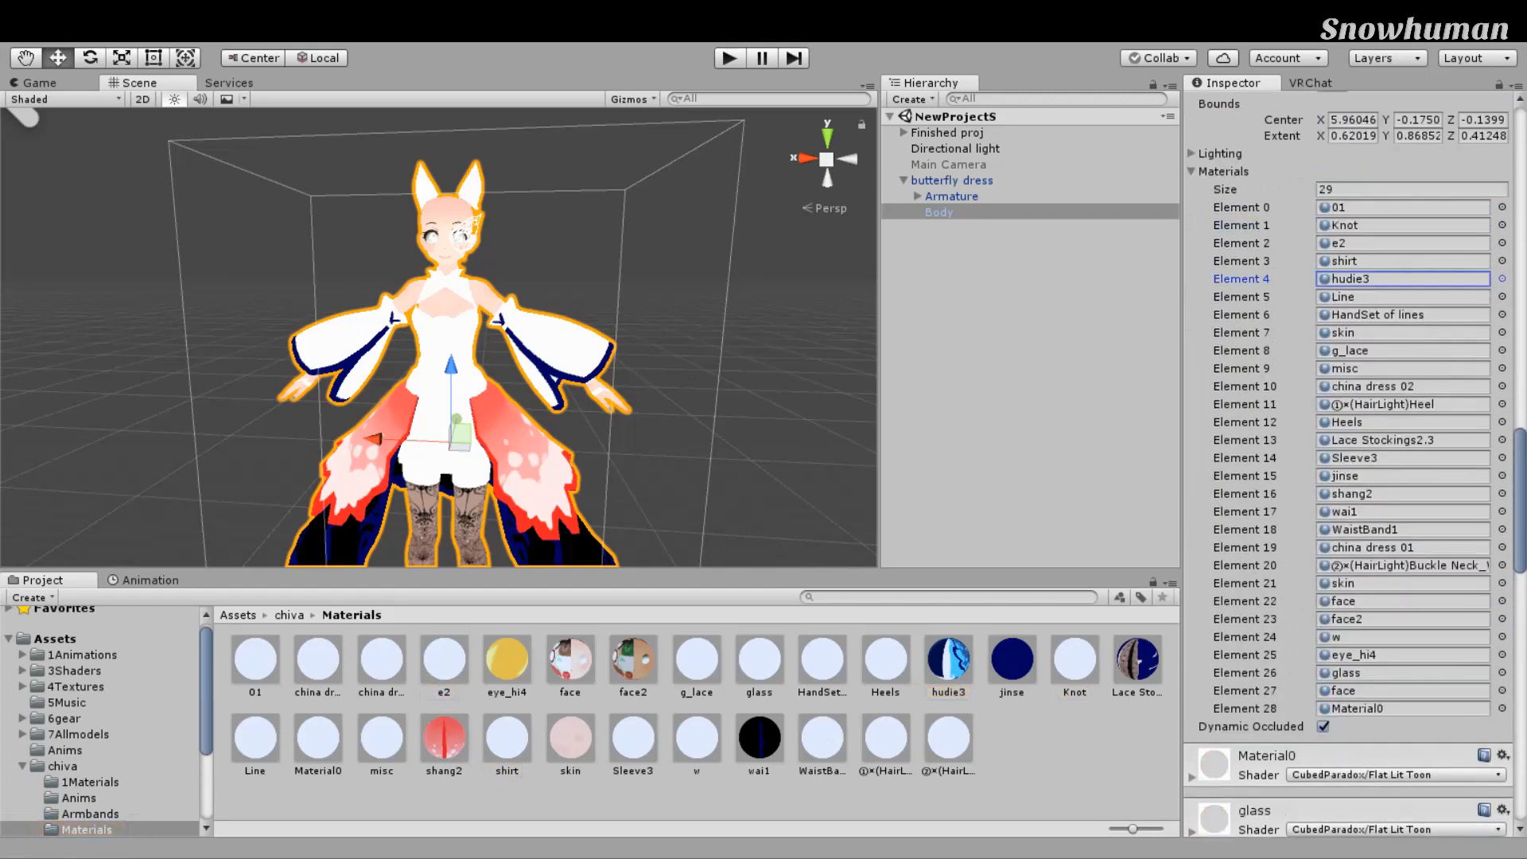
pyautogui.scroll(-4, 1352, 461)
pyautogui.scroll(-2, 1392, 517)
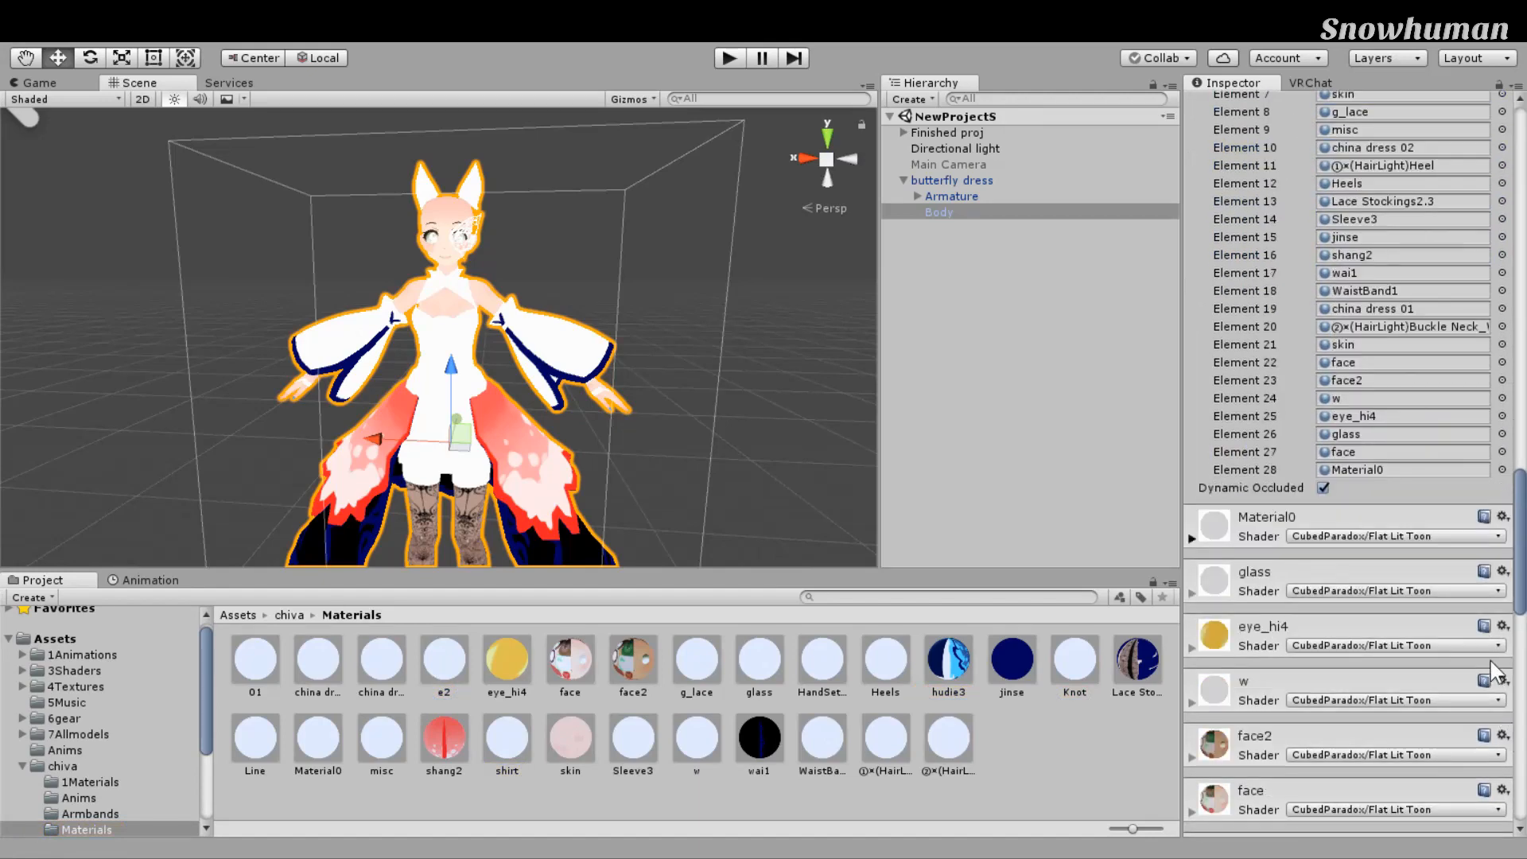
pyautogui.click(1392, 517)
pyautogui.scroll(-2, 1392, 517)
pyautogui.scroll(-20, 1352, 461)
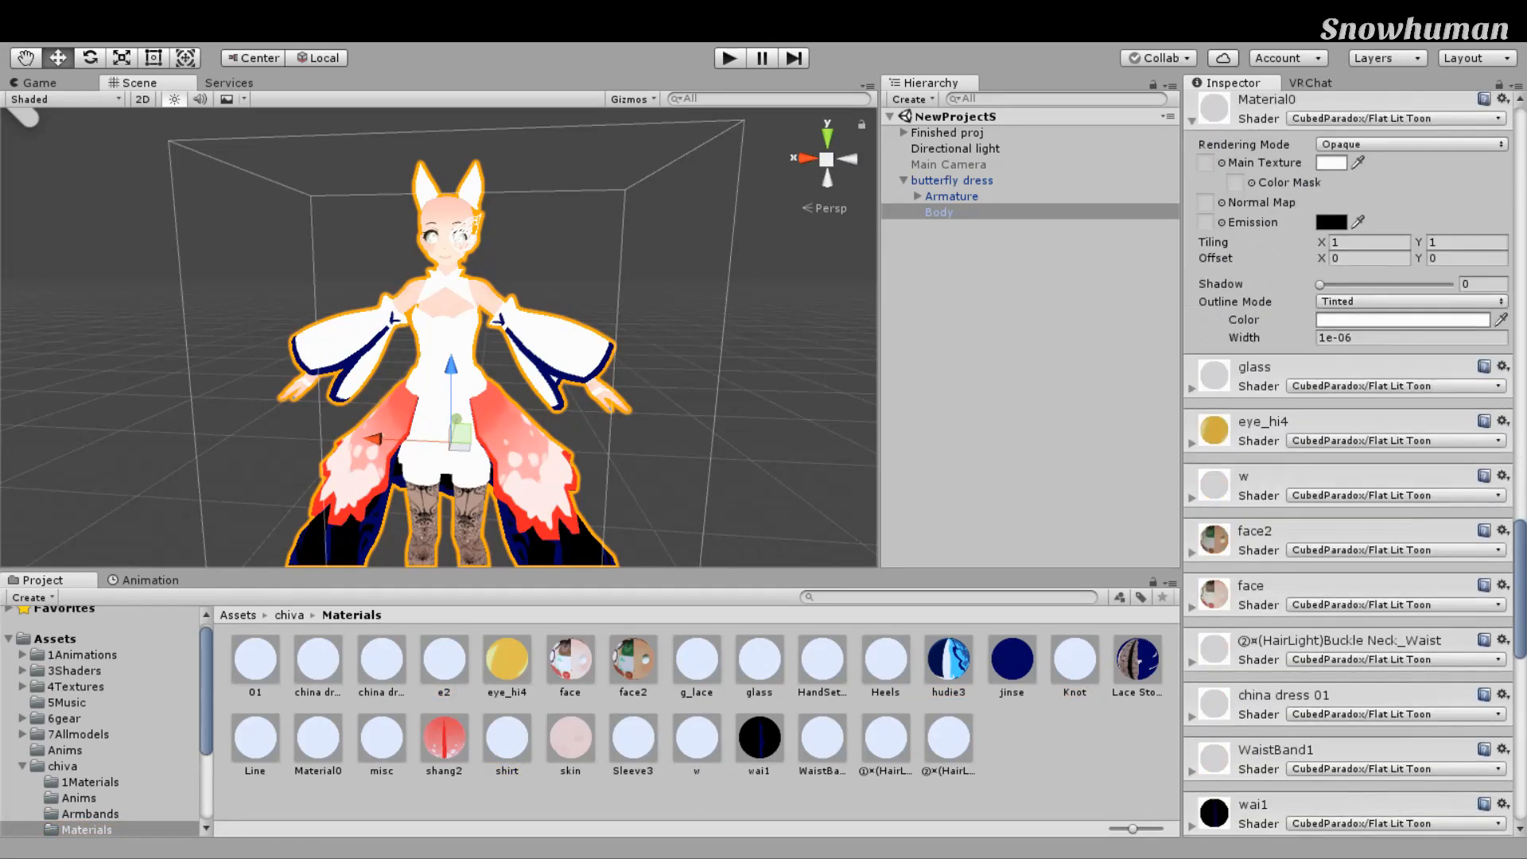
pyautogui.scroll(15, 1353, 461)
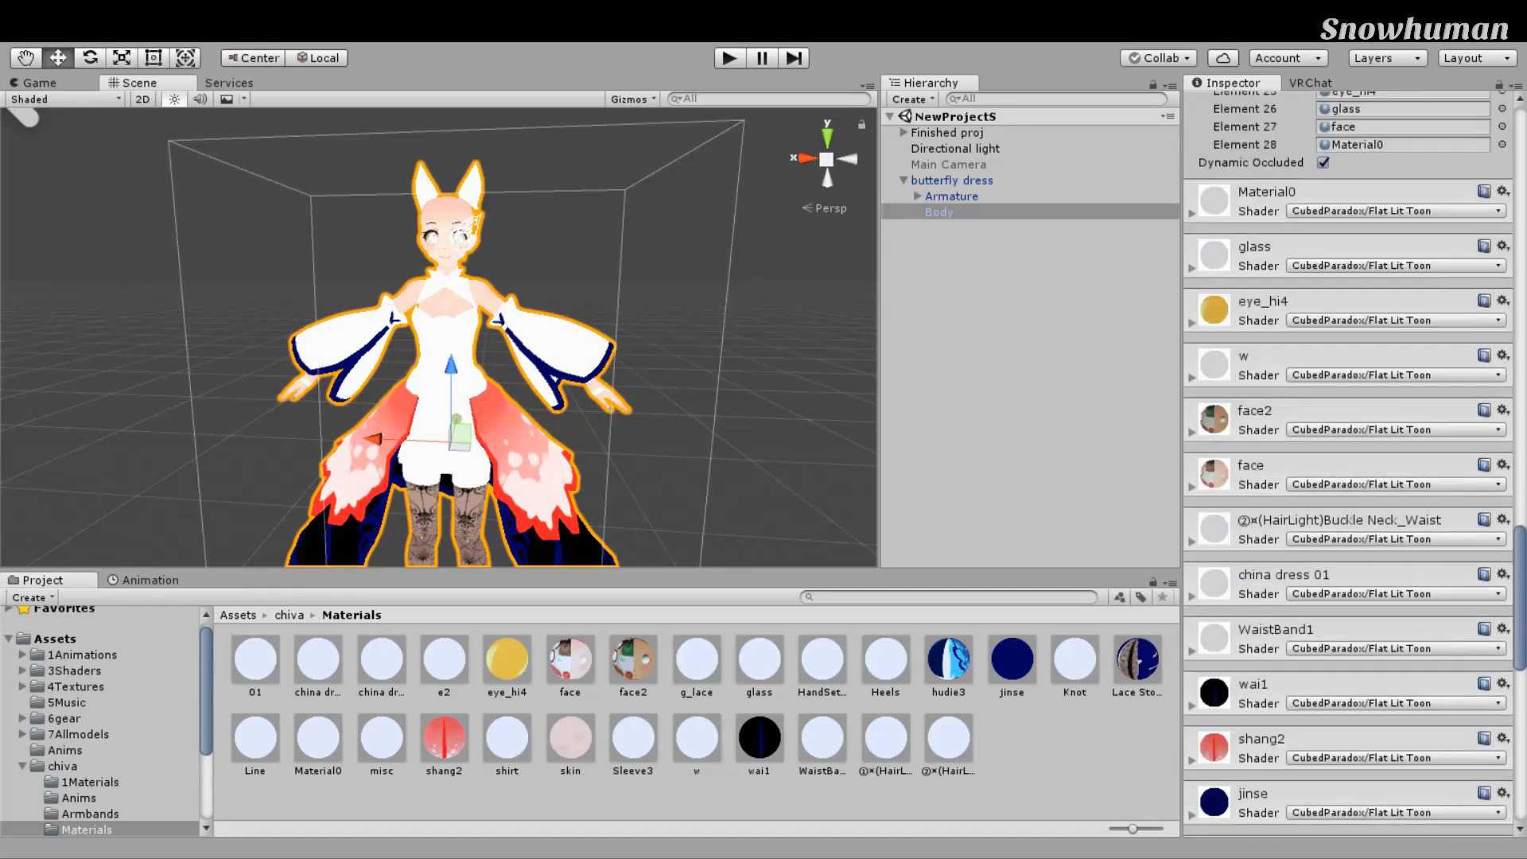
pyautogui.scroll(-5, 860, 443)
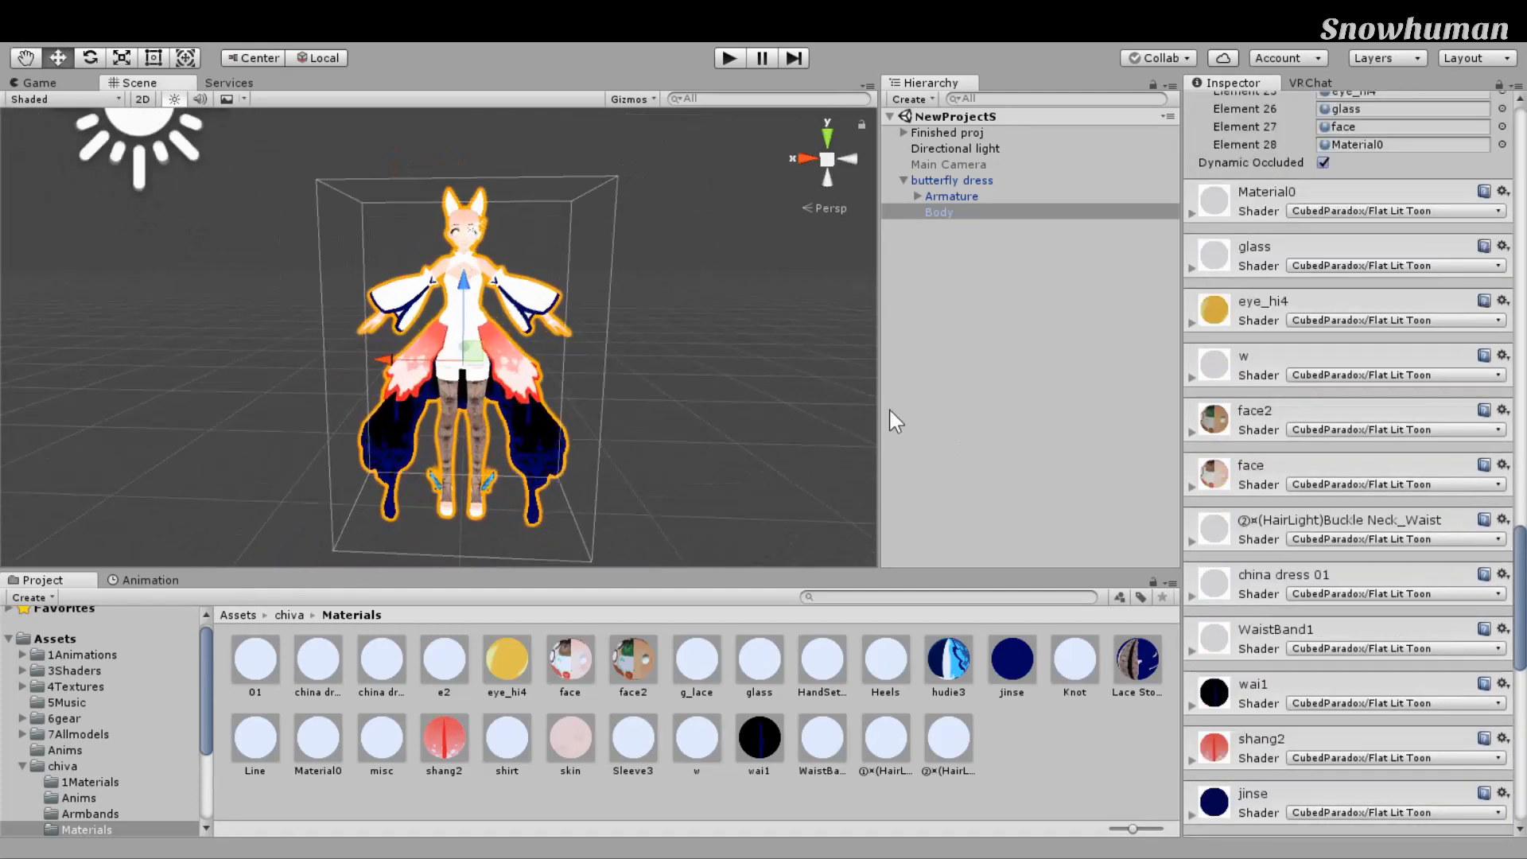
pyautogui.scroll(4, 874, 400)
# Step: Locate the e2 and shirt materials among the project materials
pyautogui.moveTo(874, 400); pyautogui.dragTo(880, 420, button='right')
pyautogui.scroll(-5, 879, 420)
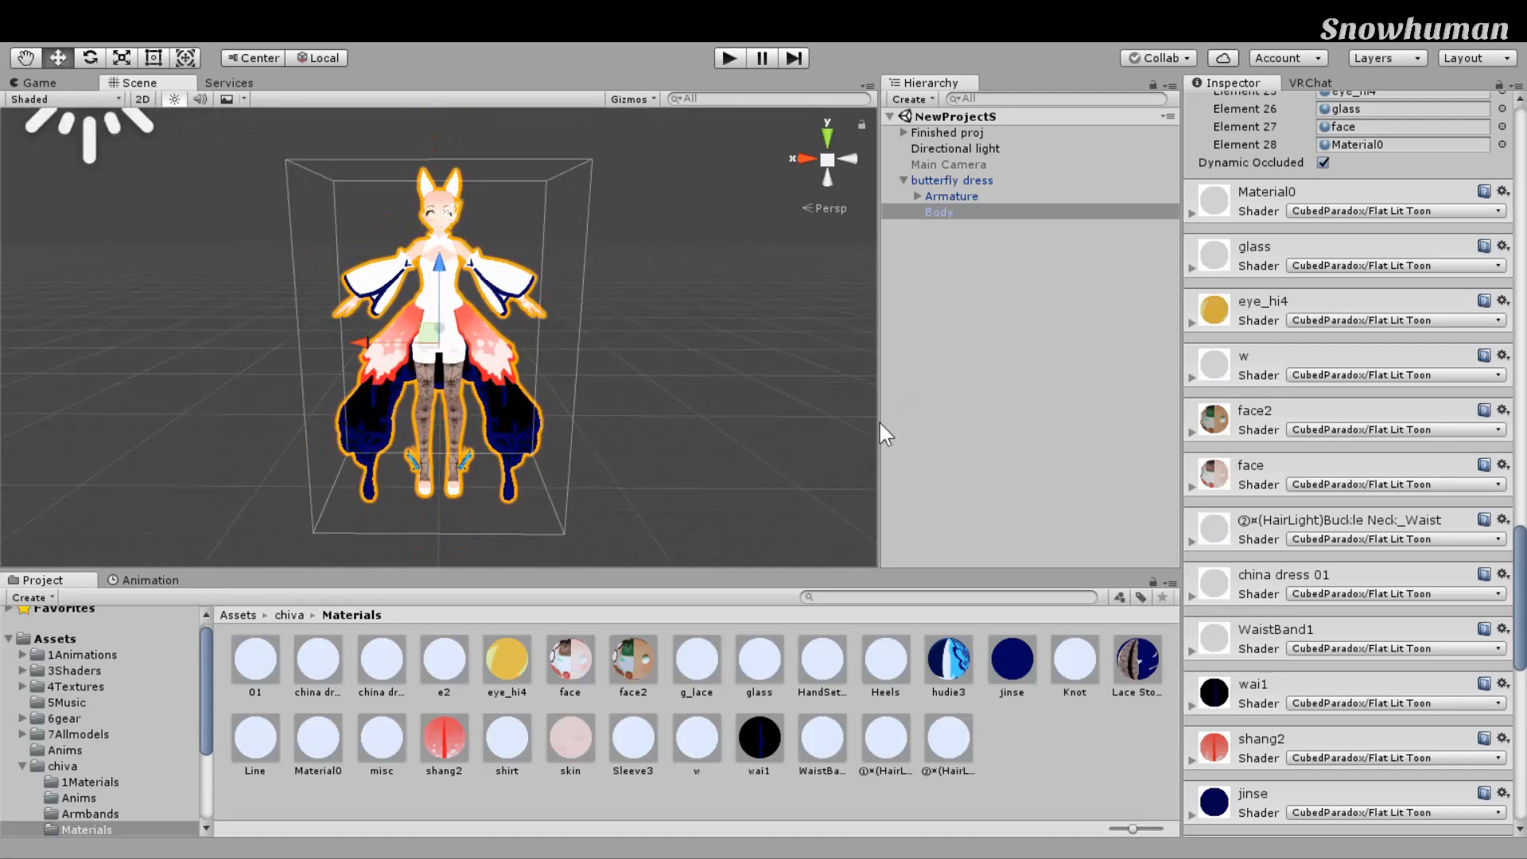
pyautogui.scroll(4, 880, 479)
pyautogui.moveTo(880, 479); pyautogui.dragTo(894, 459, button='right')
pyautogui.scroll(8, 1352, 462)
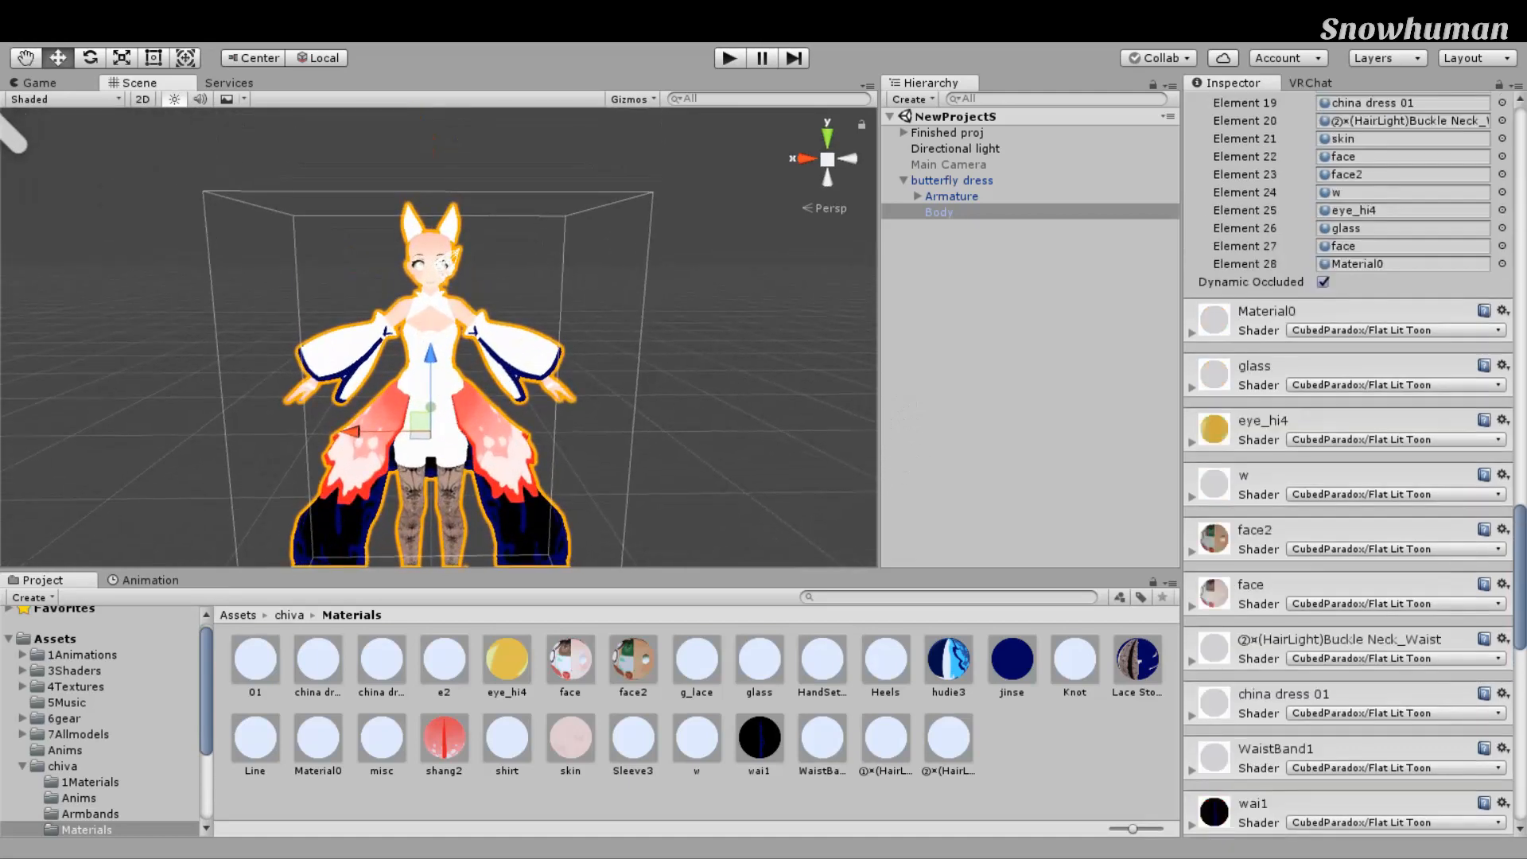
pyautogui.scroll(3, 1353, 398)
pyautogui.click(1404, 216)
pyautogui.click(1404, 234)
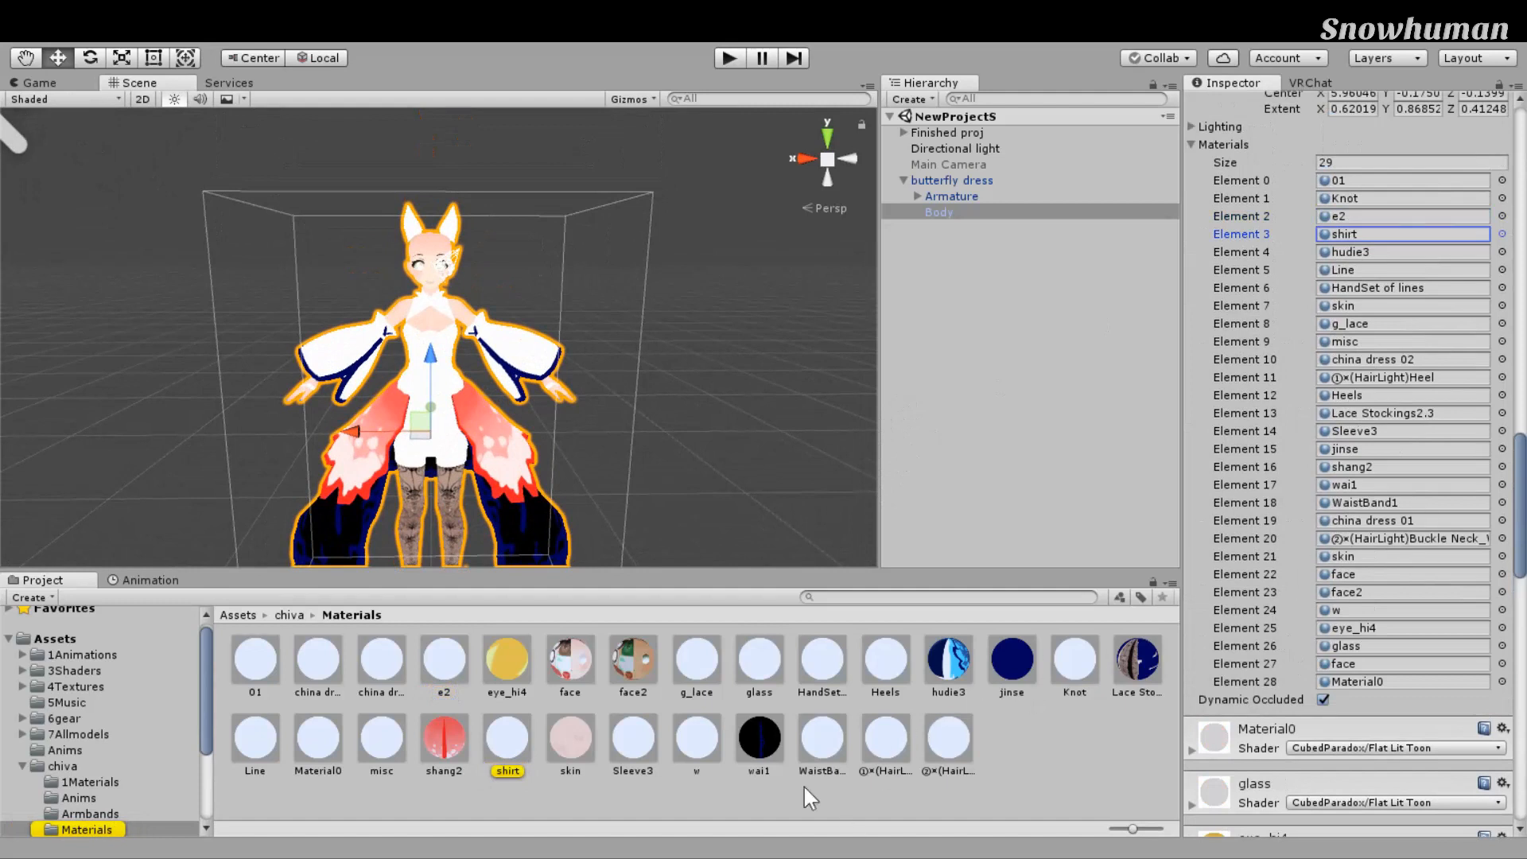
# Step: Step through the materials to e2, try tint colours, and rename it to ears
pyautogui.click(260, 656)
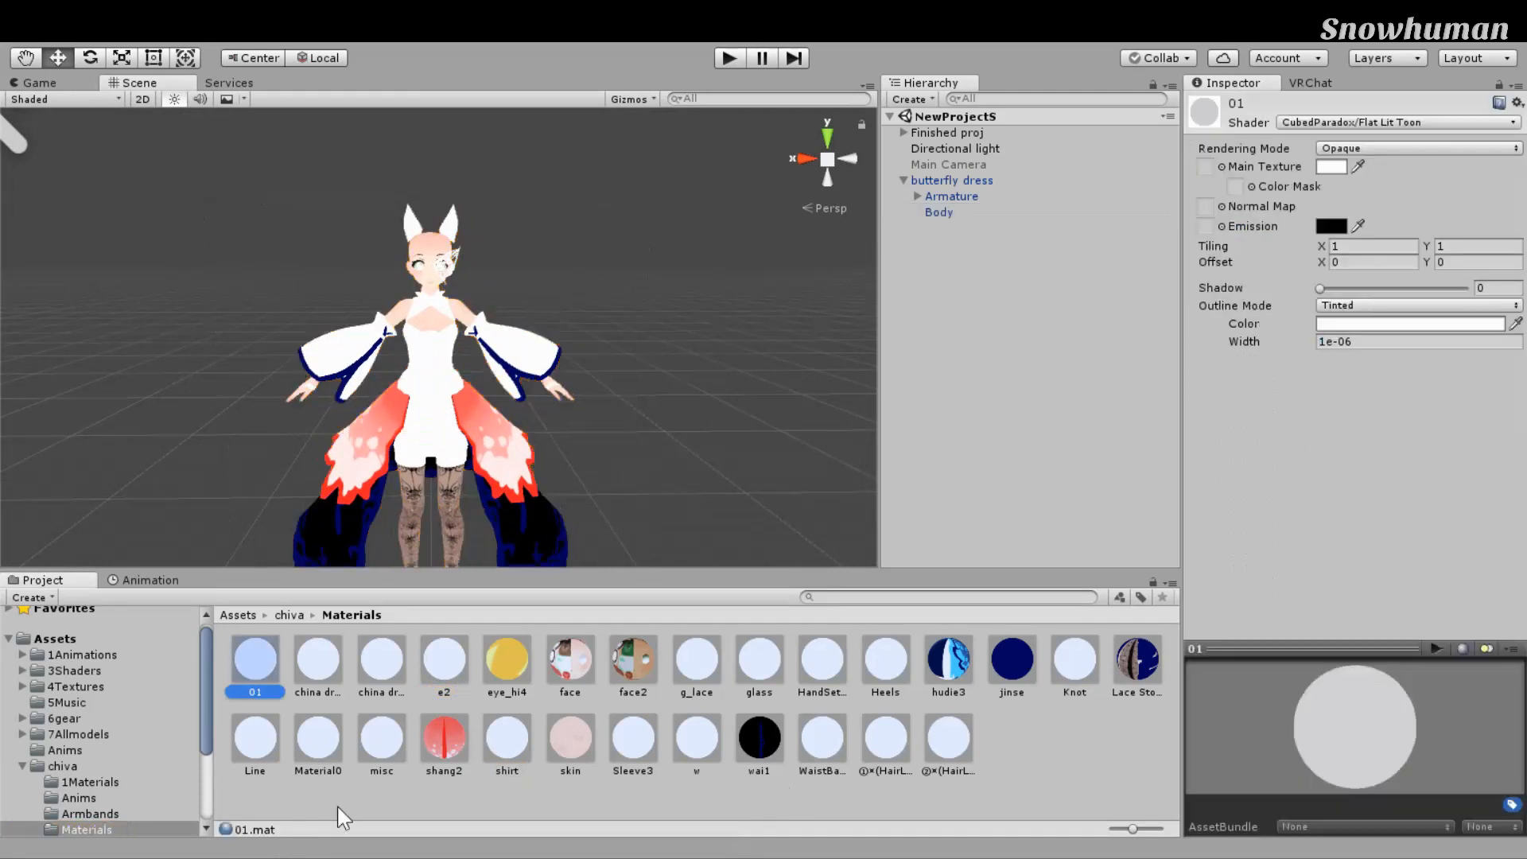
pyautogui.press('Right')
pyautogui.press('Right')
pyautogui.press('Right')
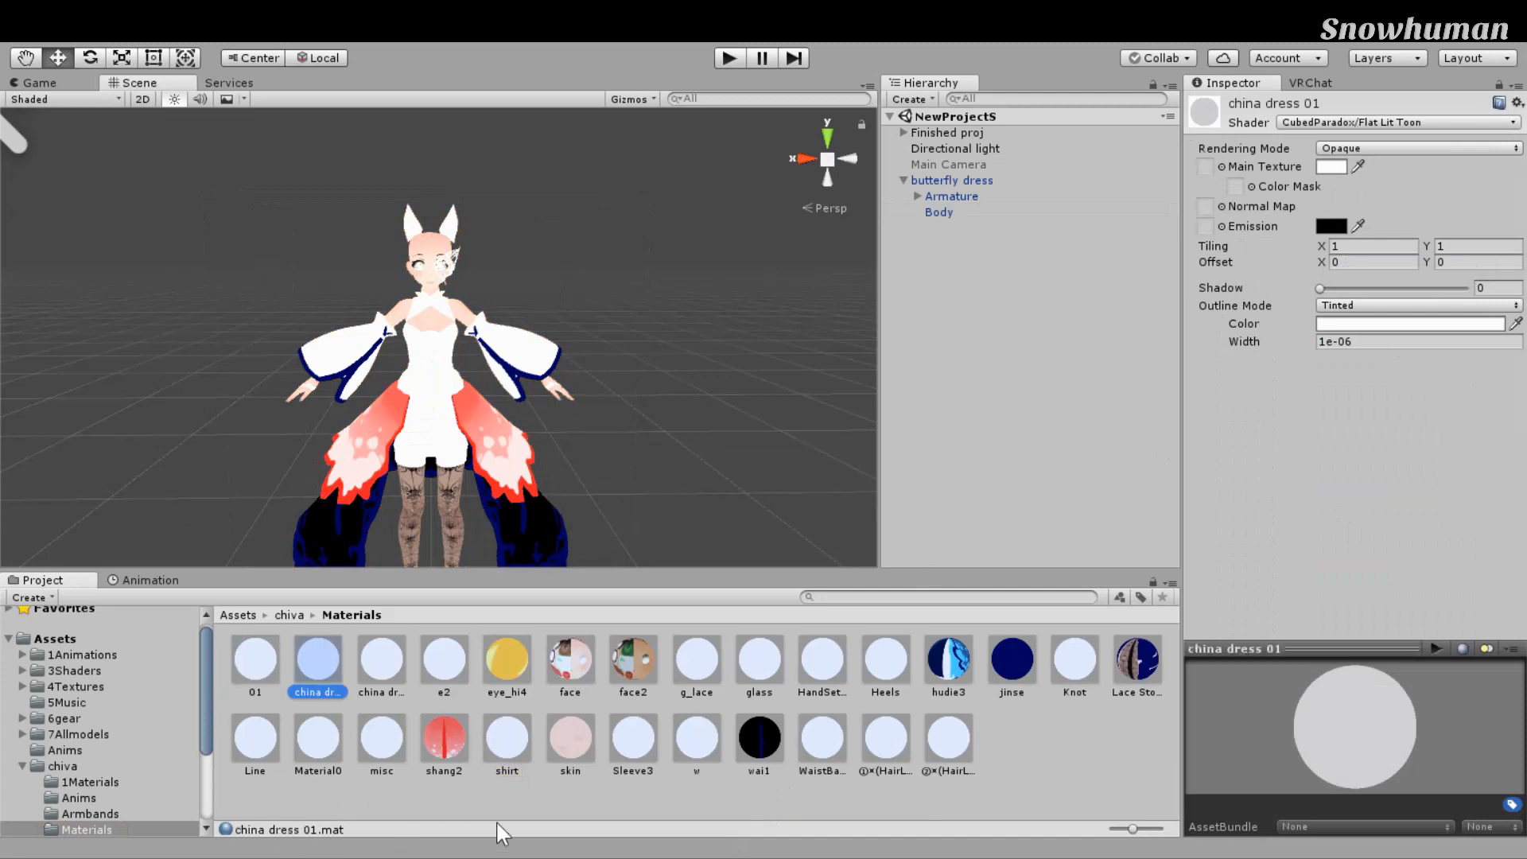
pyautogui.moveTo(1353, 382); pyautogui.dragTo(1300, 338)
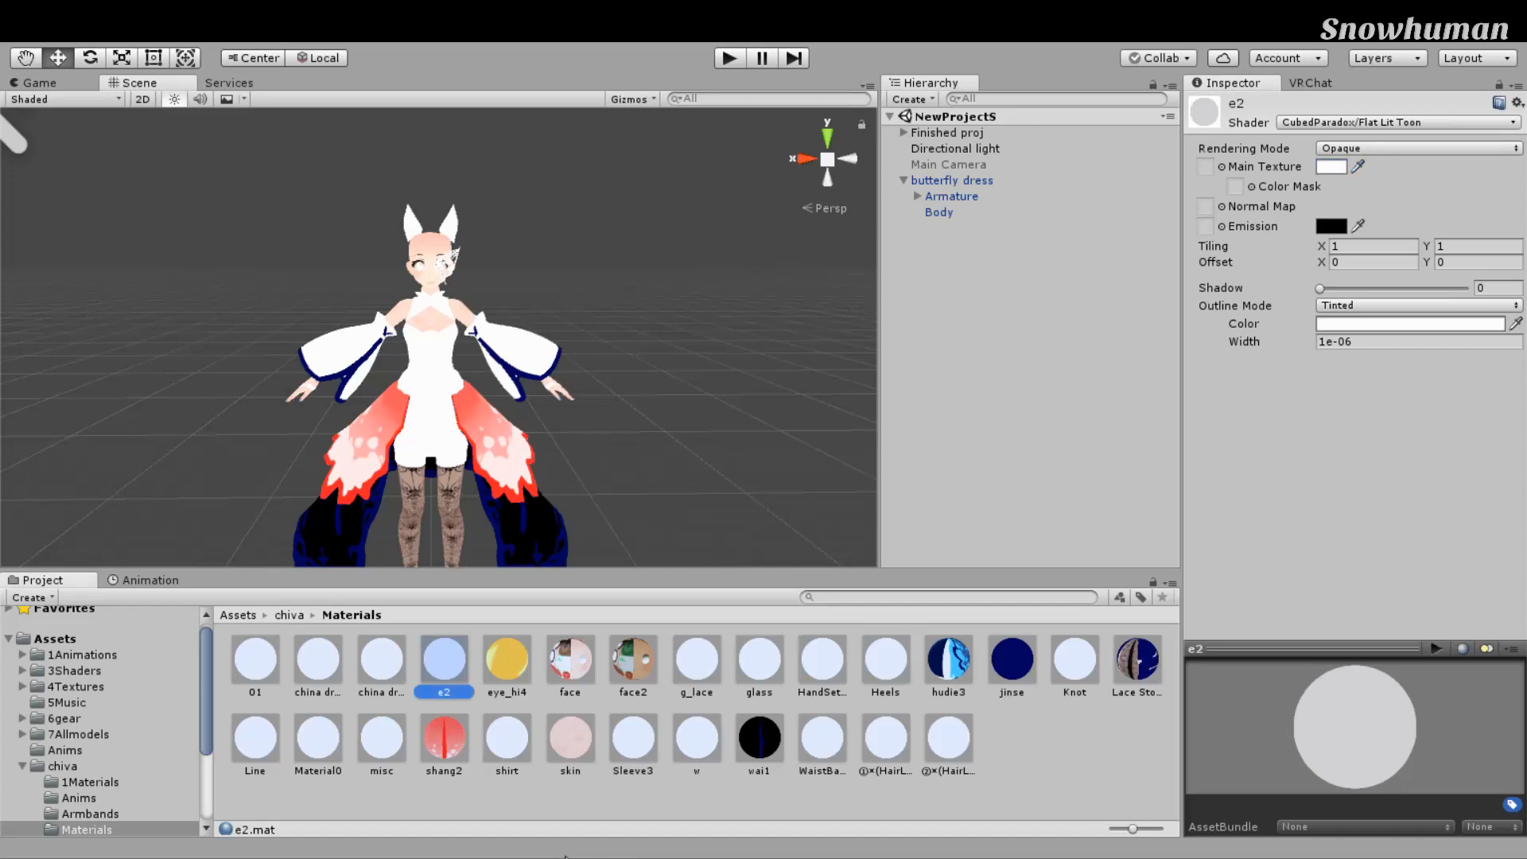
pyautogui.press('F2')
pyautogui.press('Return')
# Step: Frame the avatar's head and test tint colours on the ears material, ending on white
pyautogui.scroll(5, 700, 403)
pyautogui.moveTo(731, 330); pyautogui.dragTo(716, 426, button='middle')
pyautogui.scroll(3, 716, 426)
pyautogui.keyDown('alt'); pyautogui.moveTo(716, 426); pyautogui.dragTo(743, 321); pyautogui.keyUp('alt')
pyautogui.scroll(-4, 743, 321)
pyautogui.moveTo(743, 320); pyautogui.dragTo(761, 276, button='middle')
pyautogui.scroll(-2, 760, 276)
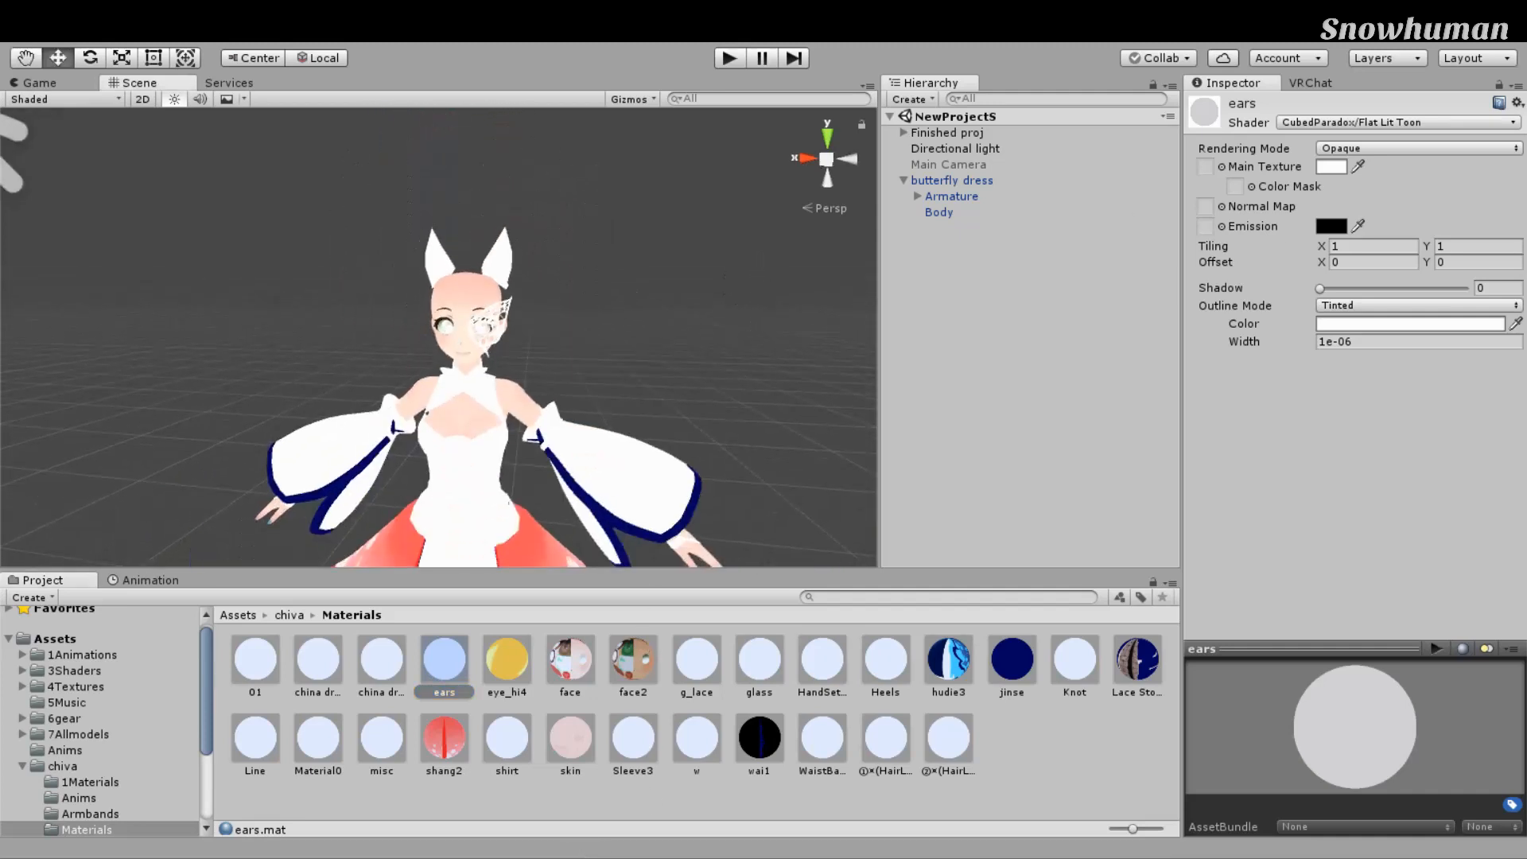
pyautogui.moveTo(671, 554); pyautogui.dragTo(677, 482, button='middle')
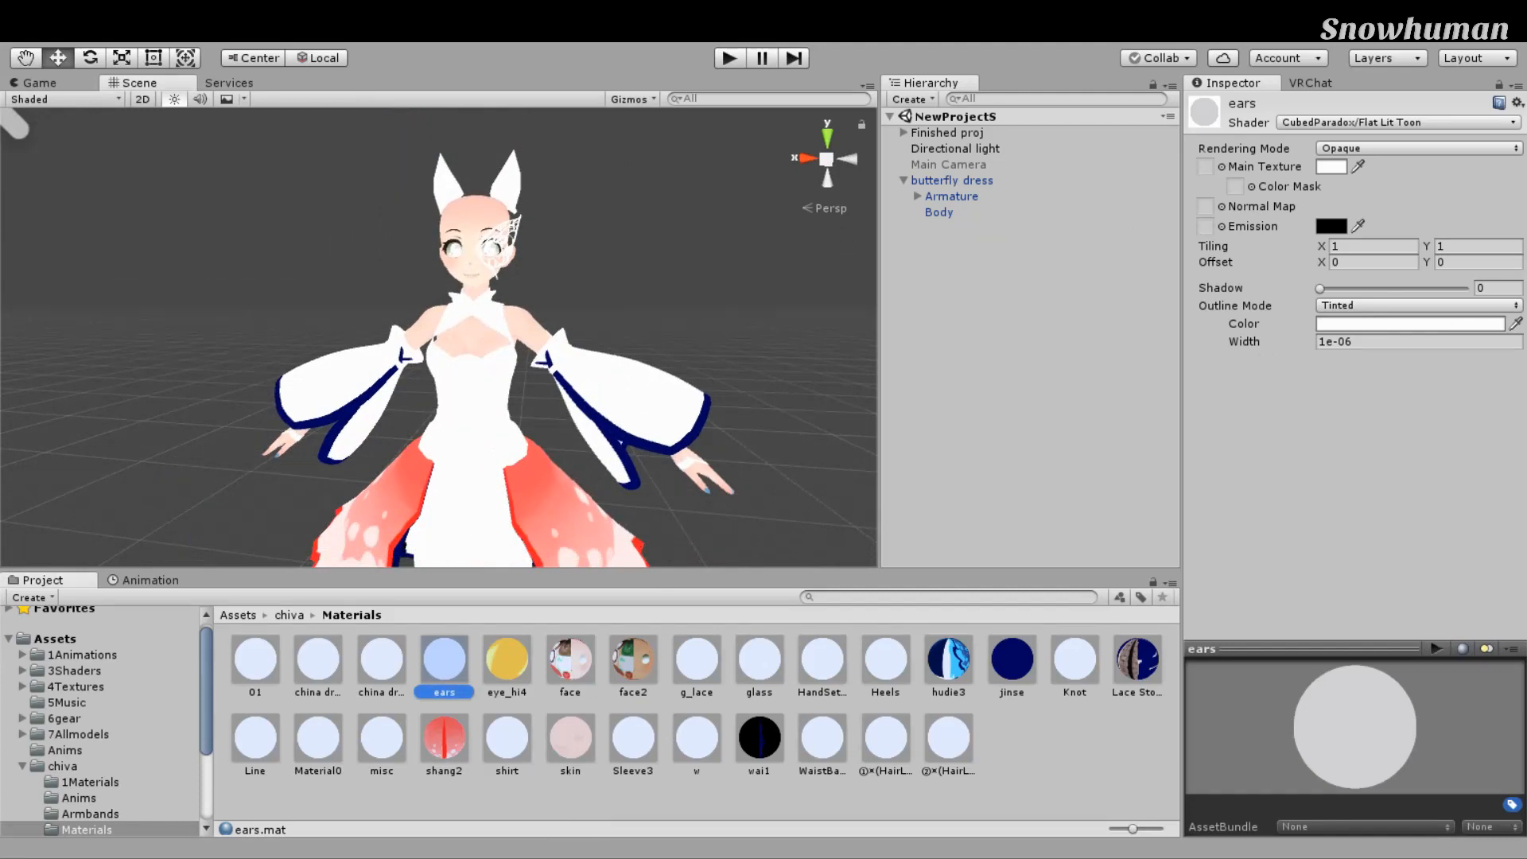
pyautogui.moveTo(1463, 370); pyautogui.dragTo(1099, 252)
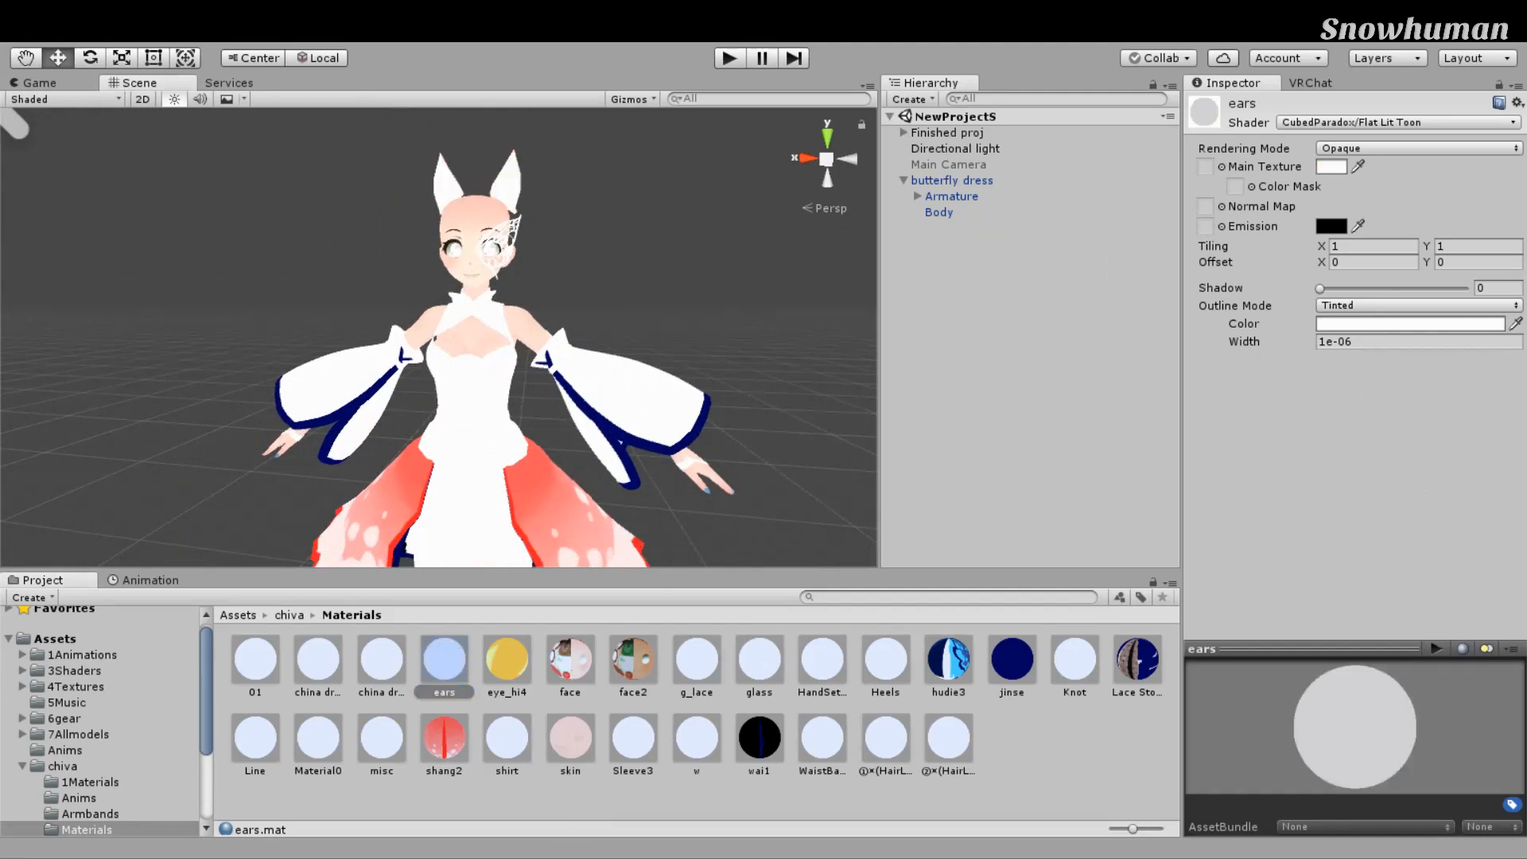
# Step: Drop the blue hudie3 material onto the avatar's sleeves and skirt
pyautogui.moveTo(793, 509); pyautogui.dragTo(760, 507, button='middle')
pyautogui.scroll(-5, 775, 446)
pyautogui.moveTo(788, 433); pyautogui.dragTo(775, 348, button='middle')
pyautogui.scroll(3, 791, 479)
pyautogui.scroll(-5, 804, 477)
pyautogui.scroll(5, 756, 342)
pyautogui.moveTo(948, 658); pyautogui.dragTo(622, 478)
pyautogui.moveTo(948, 659); pyautogui.dragTo(605, 247)
pyautogui.moveTo(944, 572); pyautogui.dragTo(865, 551, button='right')
pyautogui.scroll(-3, 865, 549)
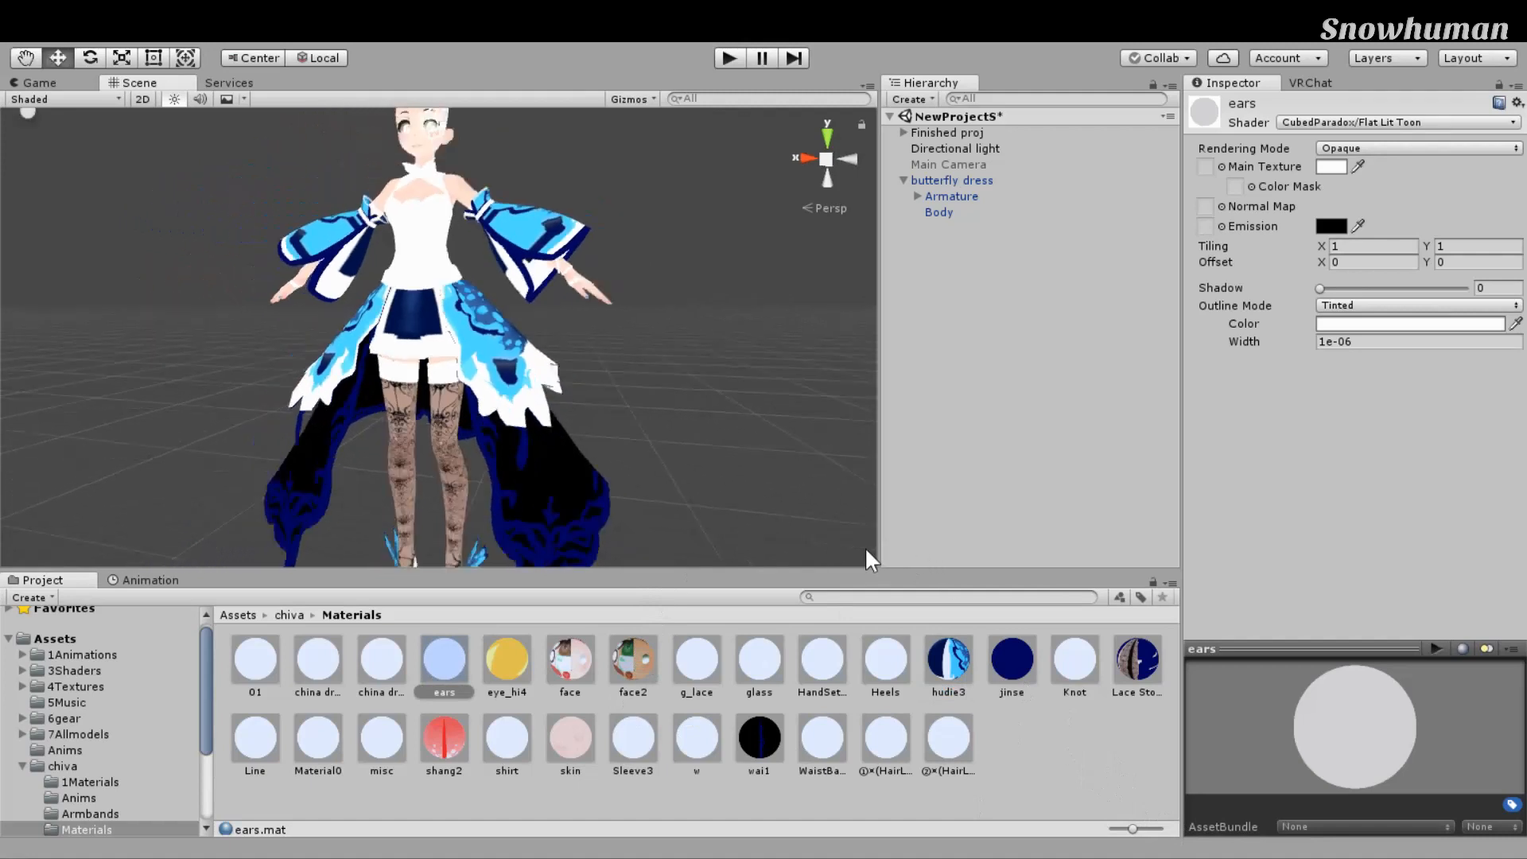
# Step: Undo the hudie3 material drop and inspect the hudie3 material
pyautogui.hotkey('ctrl', 'z')
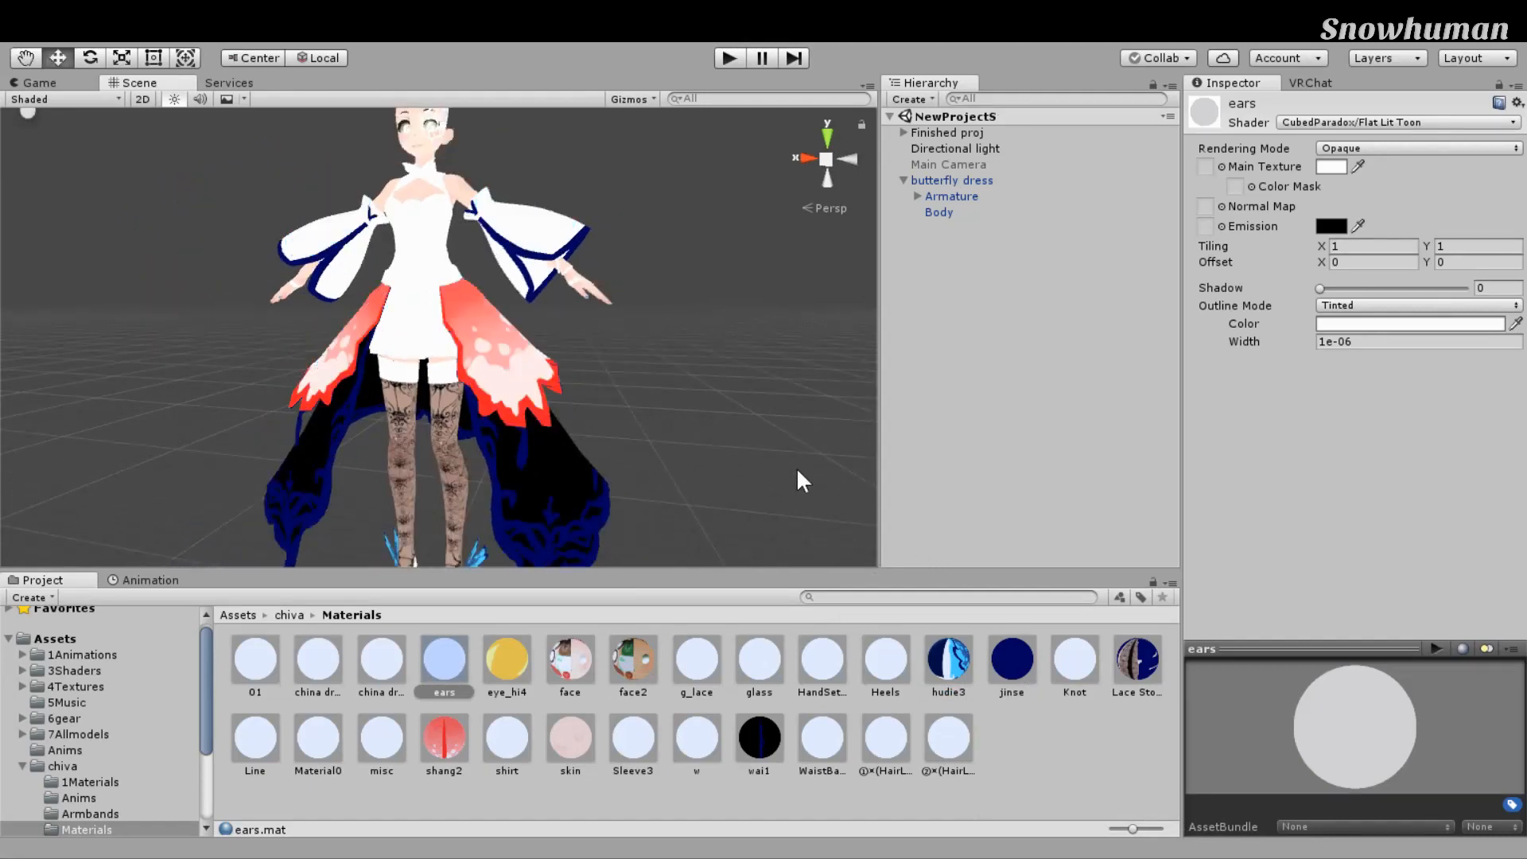
pyautogui.click(948, 659)
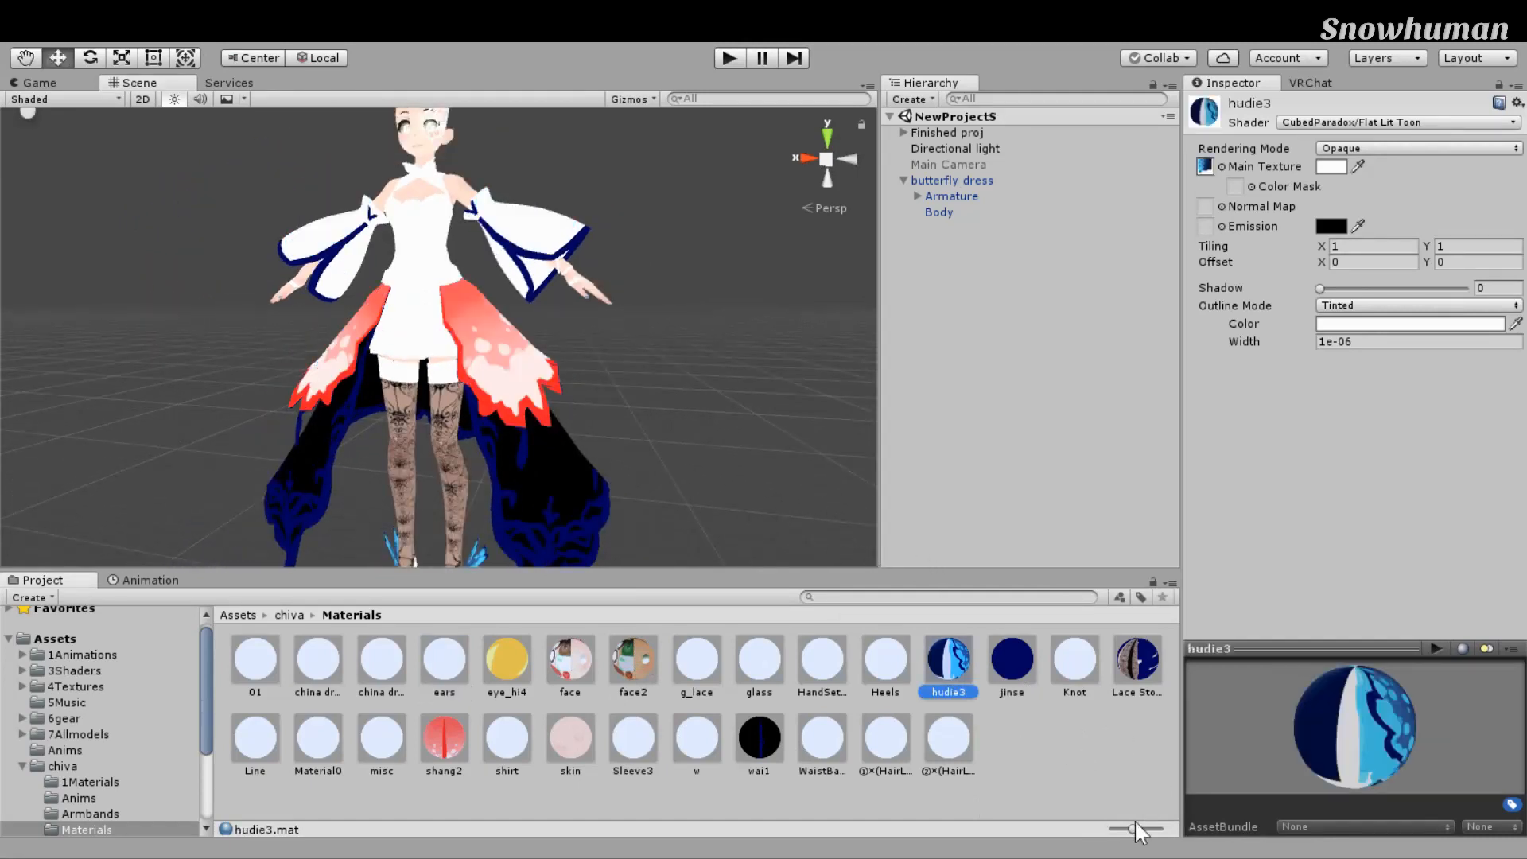
pyautogui.moveTo(676, 423); pyautogui.dragTo(726, 562, button='middle')
pyautogui.scroll(5, 725, 562)
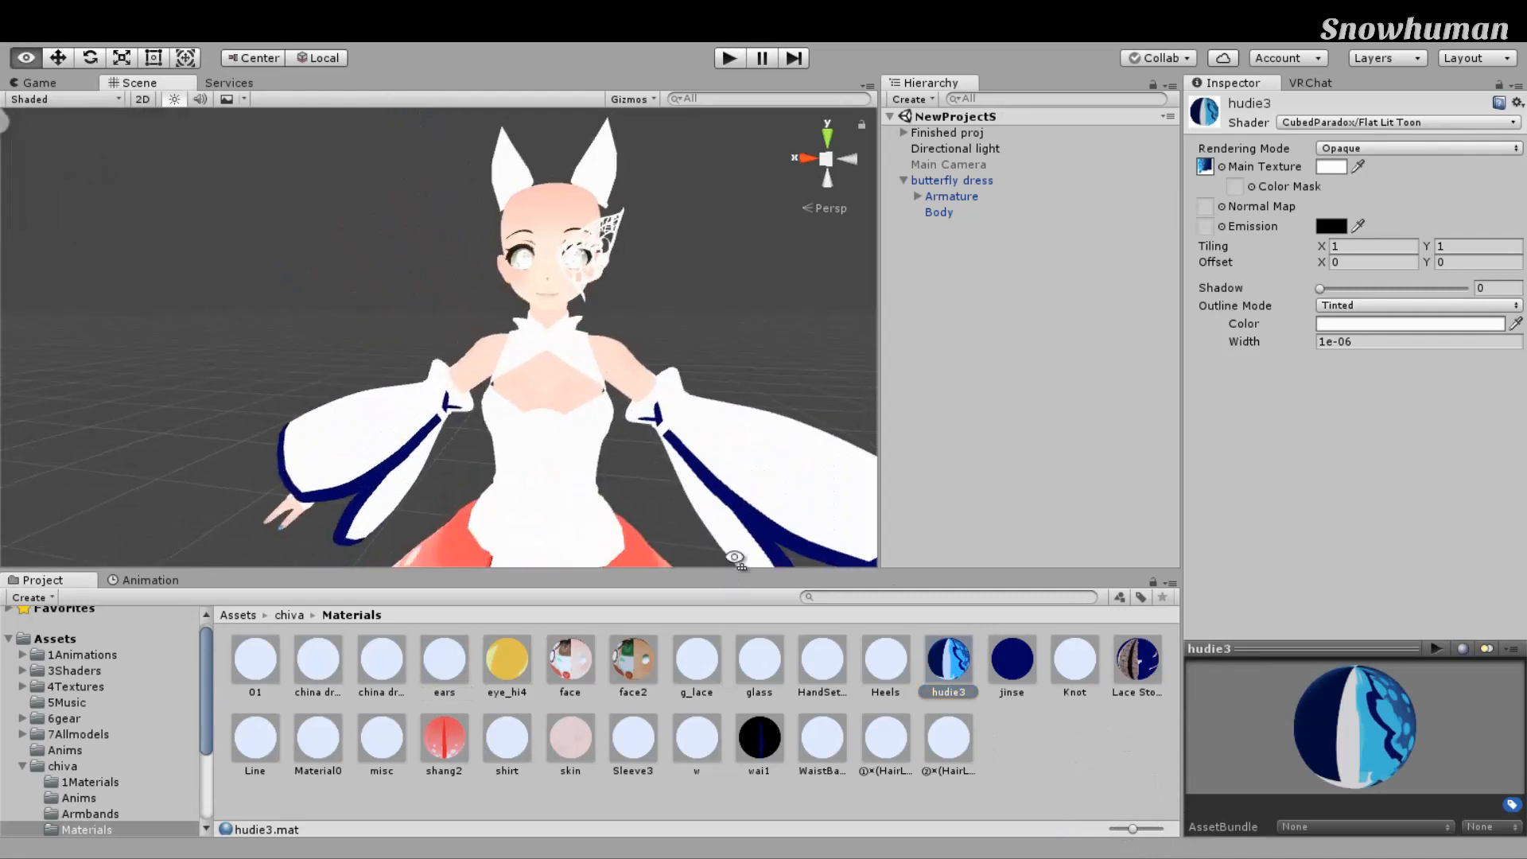
# Step: On Body, try HandSet of lines in Element 16, then undo to keep shang2
pyautogui.click(954, 212)
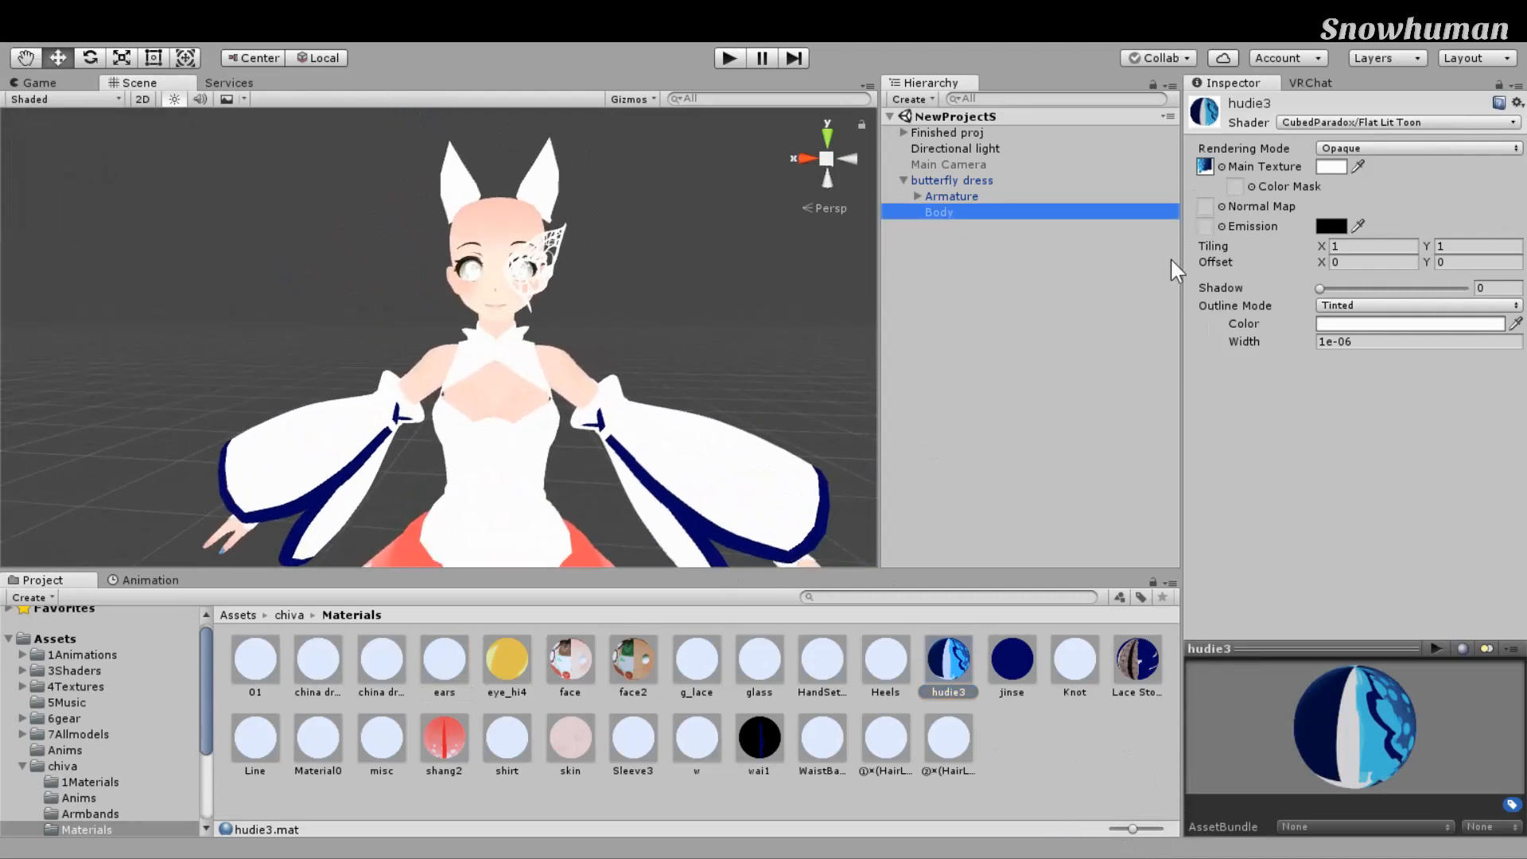
pyautogui.scroll(-3, 1355, 469)
pyautogui.scroll(-15, 1356, 470)
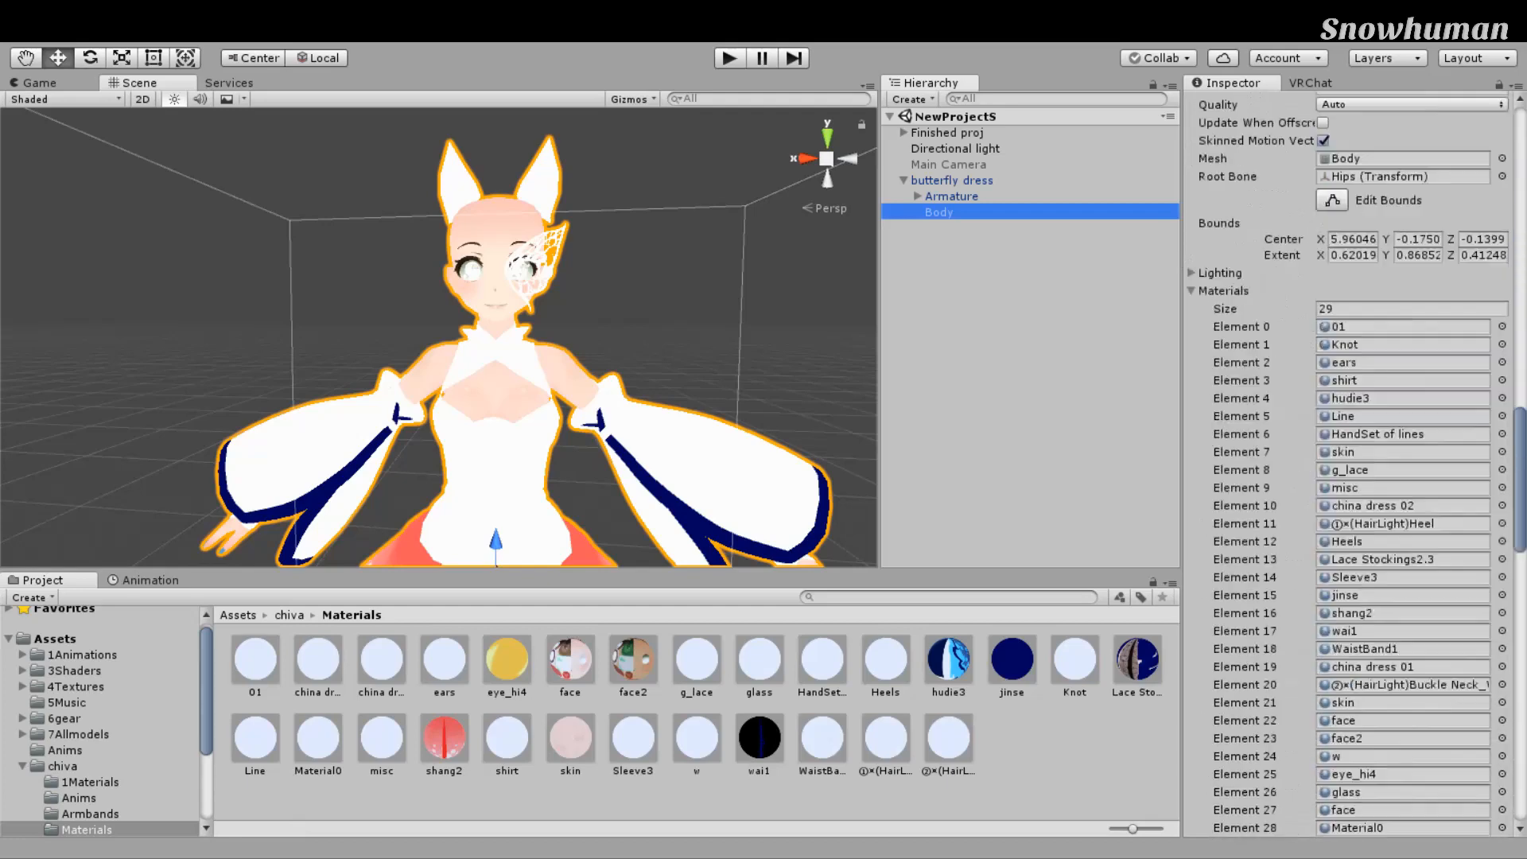
pyautogui.scroll(3, 1355, 470)
pyautogui.moveTo(838, 655); pyautogui.dragTo(1384, 435)
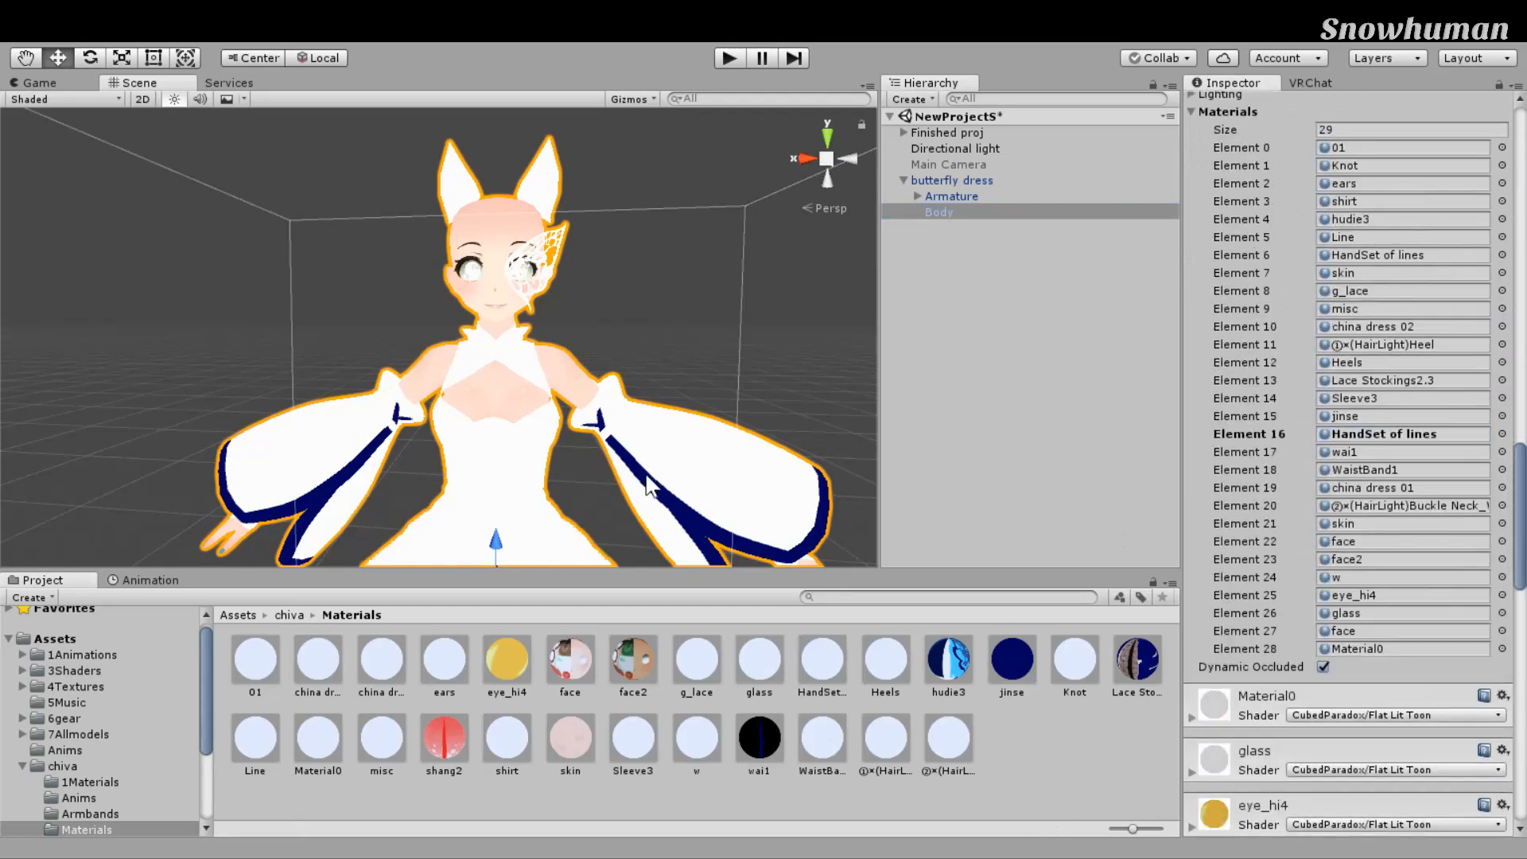
pyautogui.scroll(-4, 650, 479)
pyautogui.hotkey('ctrl', 'z')
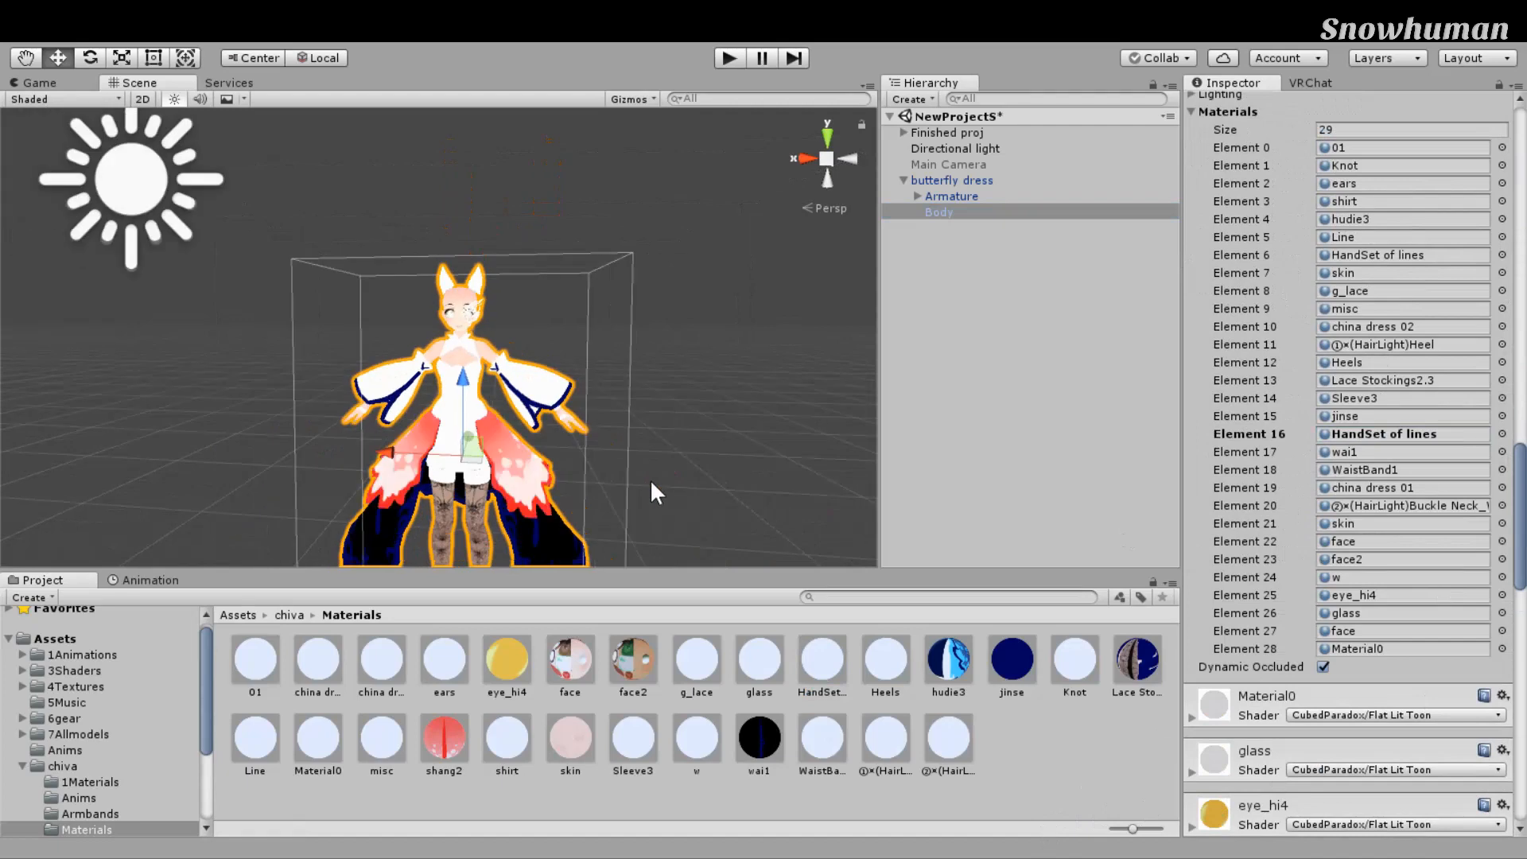
pyautogui.keyDown('alt'); pyautogui.moveTo(654, 551); pyautogui.dragTo(730, 423); pyautogui.keyUp('alt')
pyautogui.scroll(6, 731, 423)
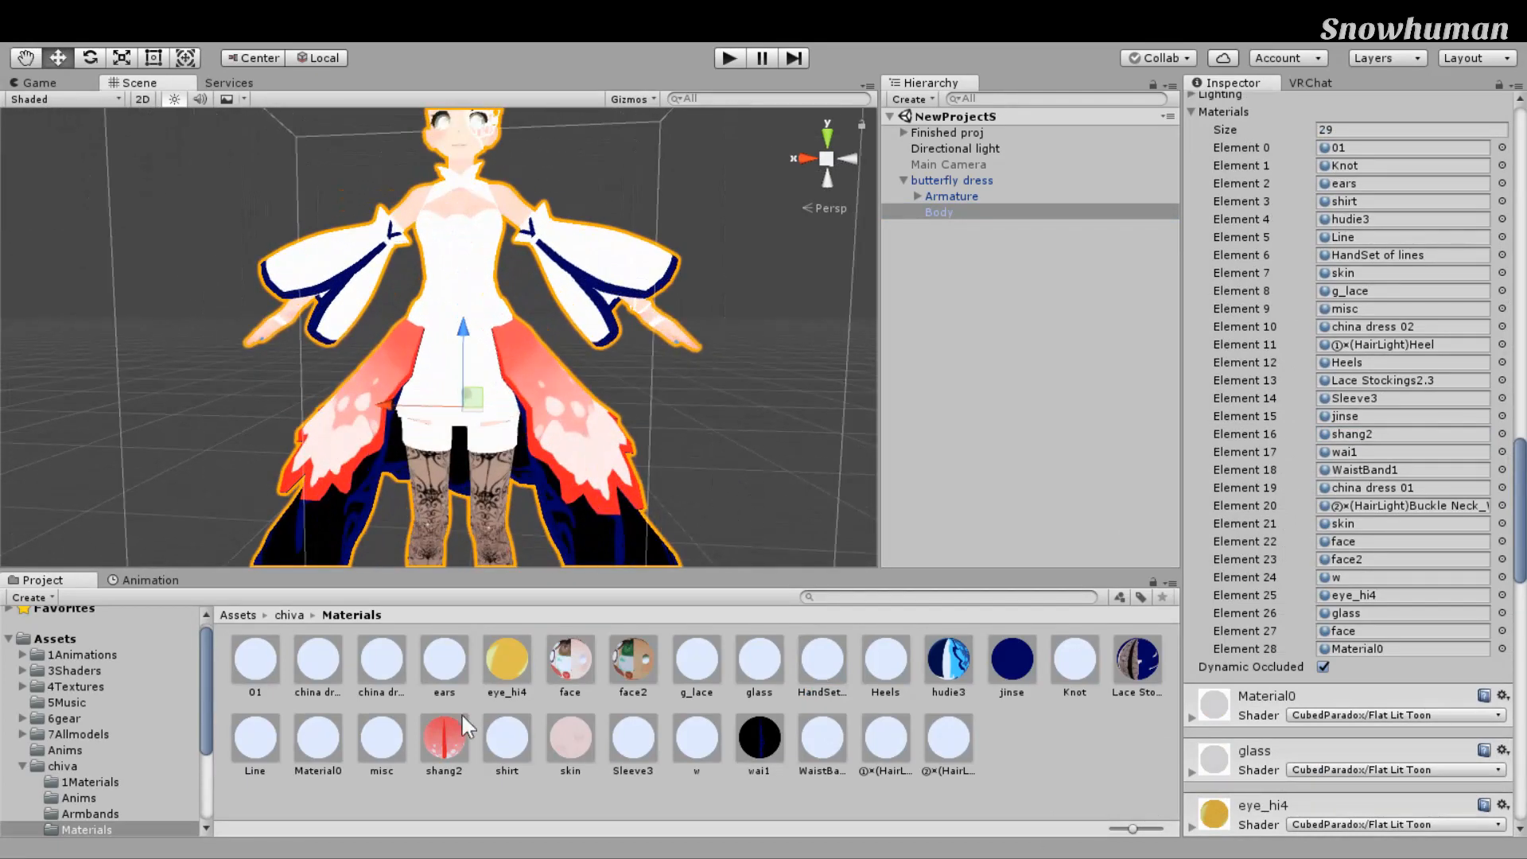
# Step: Locate the shang2 material's main texture and open its import settings
pyautogui.click(697, 531)
pyautogui.click(443, 738)
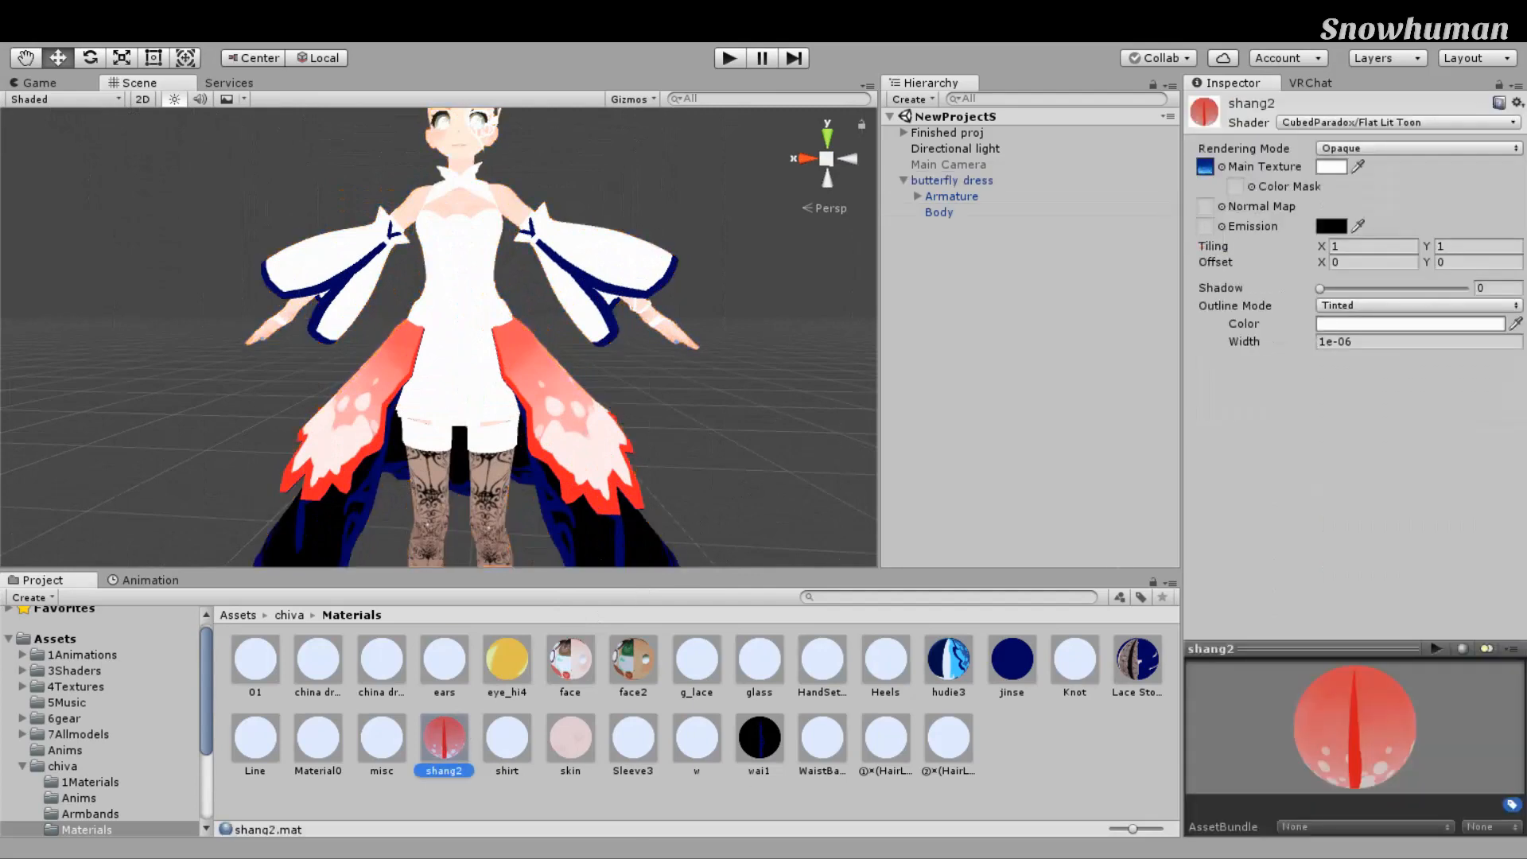
pyautogui.click(1205, 167)
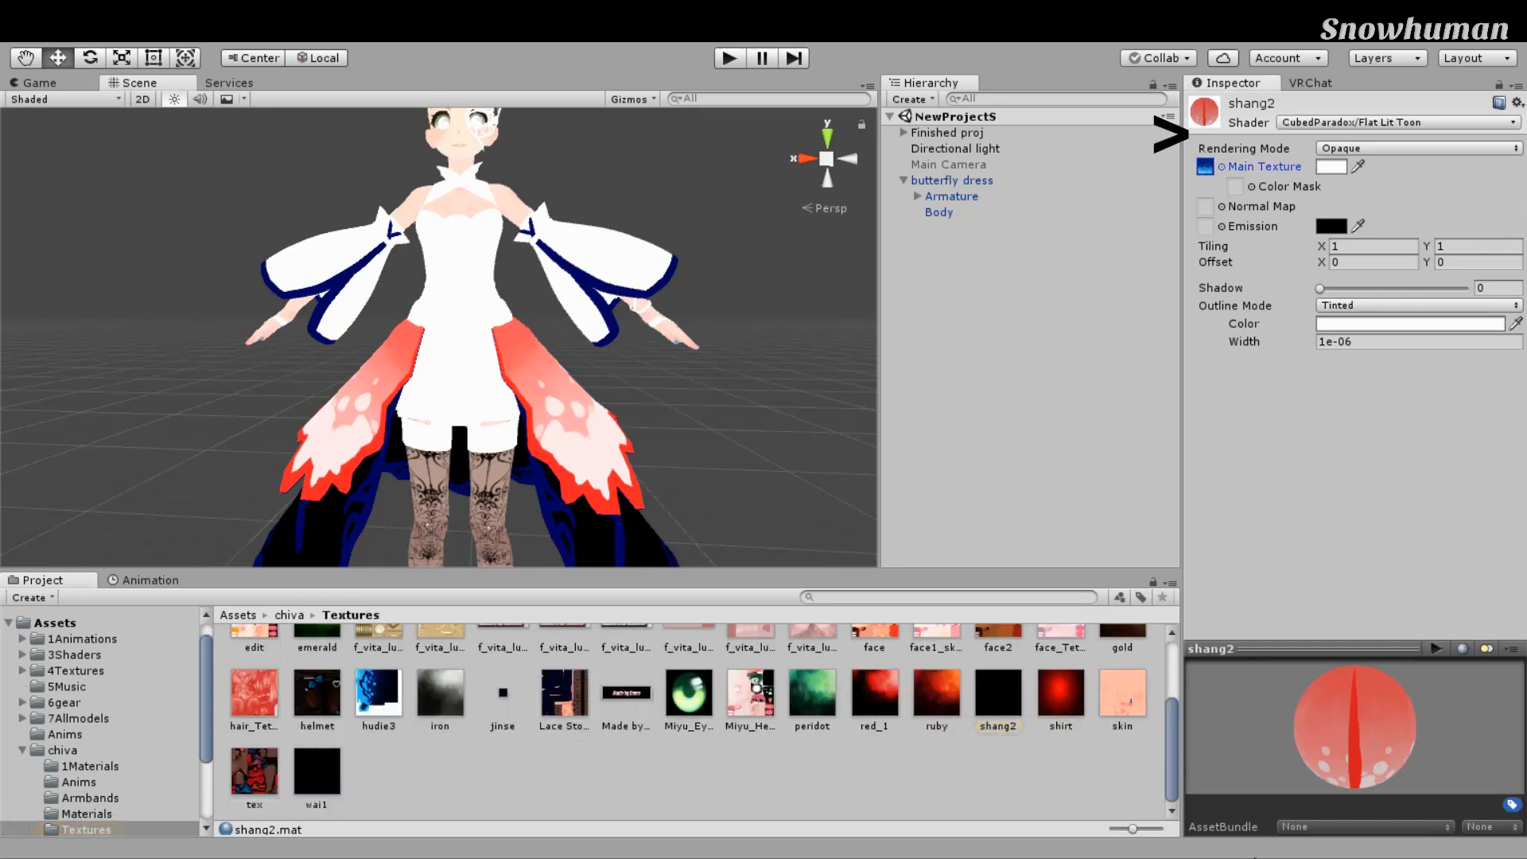
pyautogui.click(999, 694)
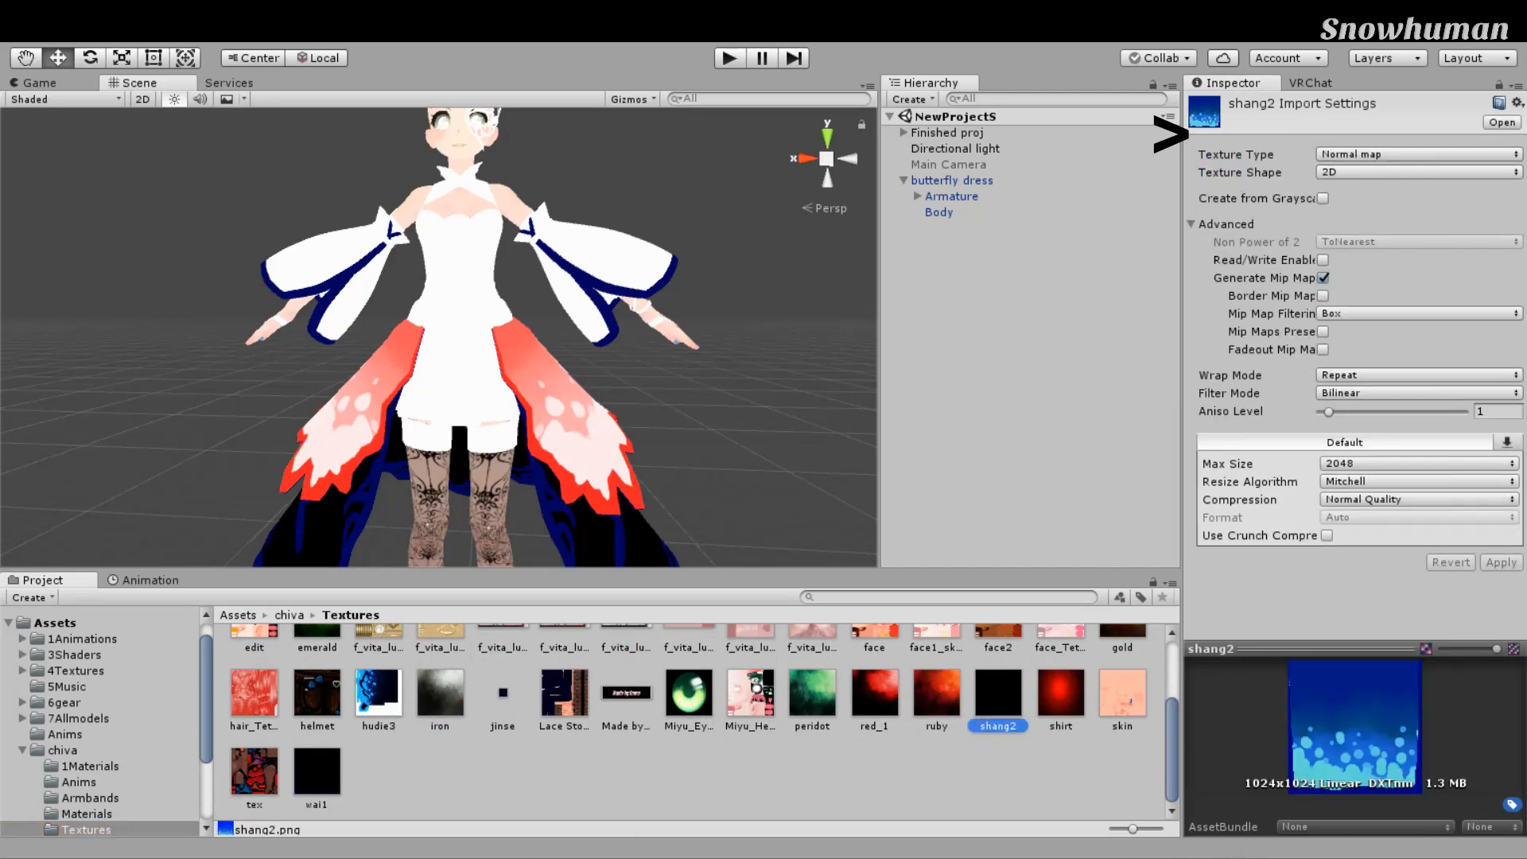
# Step: Reimport shang2 as a Default texture, then back as a Normal map
pyautogui.click(1419, 154)
pyautogui.click(1501, 598)
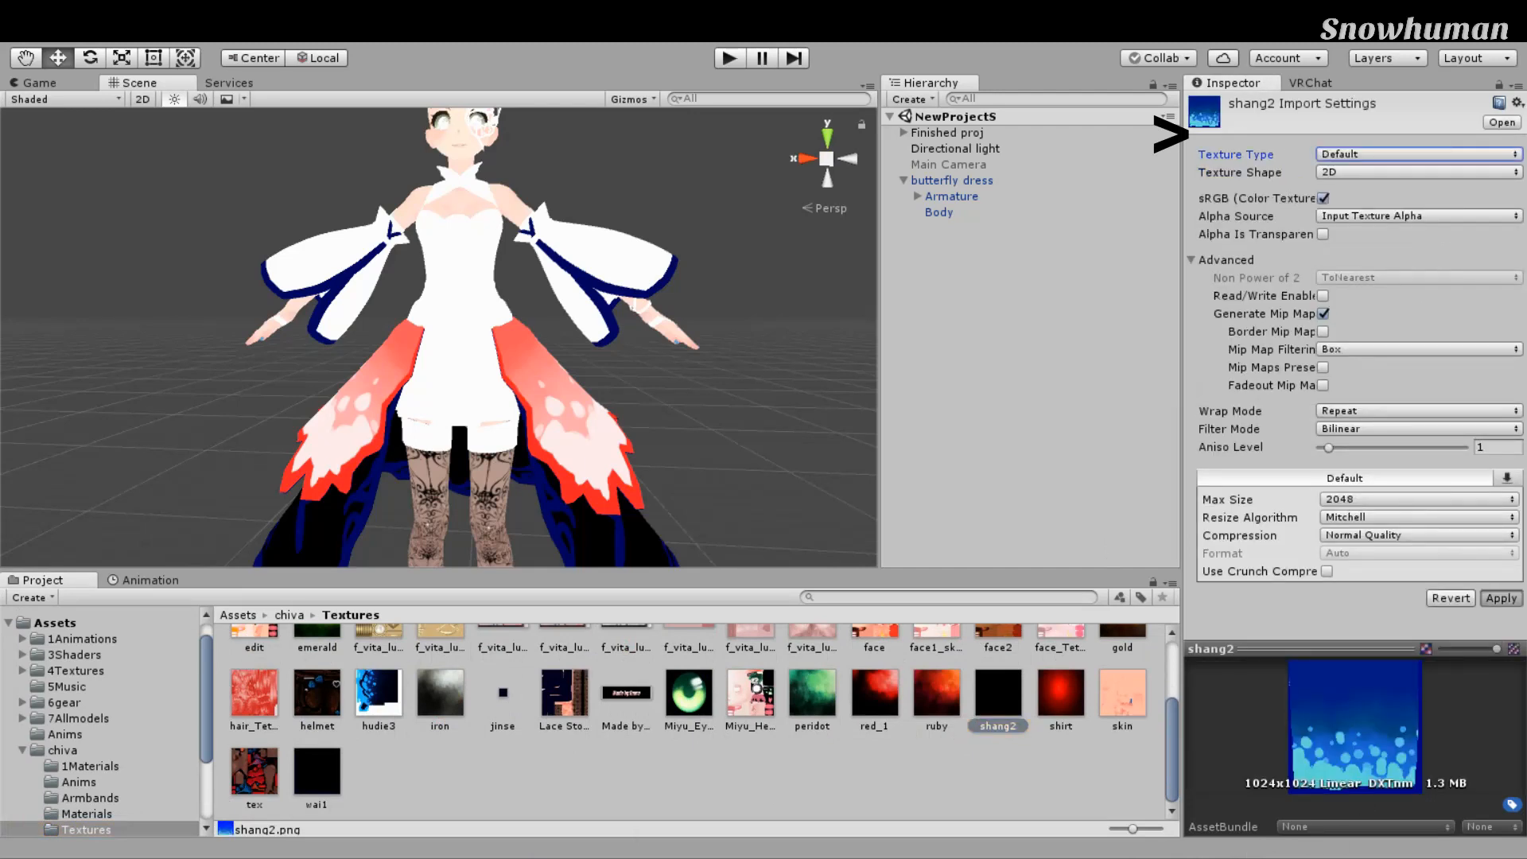
pyautogui.keyDown('alt'); pyautogui.moveTo(425, 460); pyautogui.dragTo(315, 515); pyautogui.keyUp('alt')
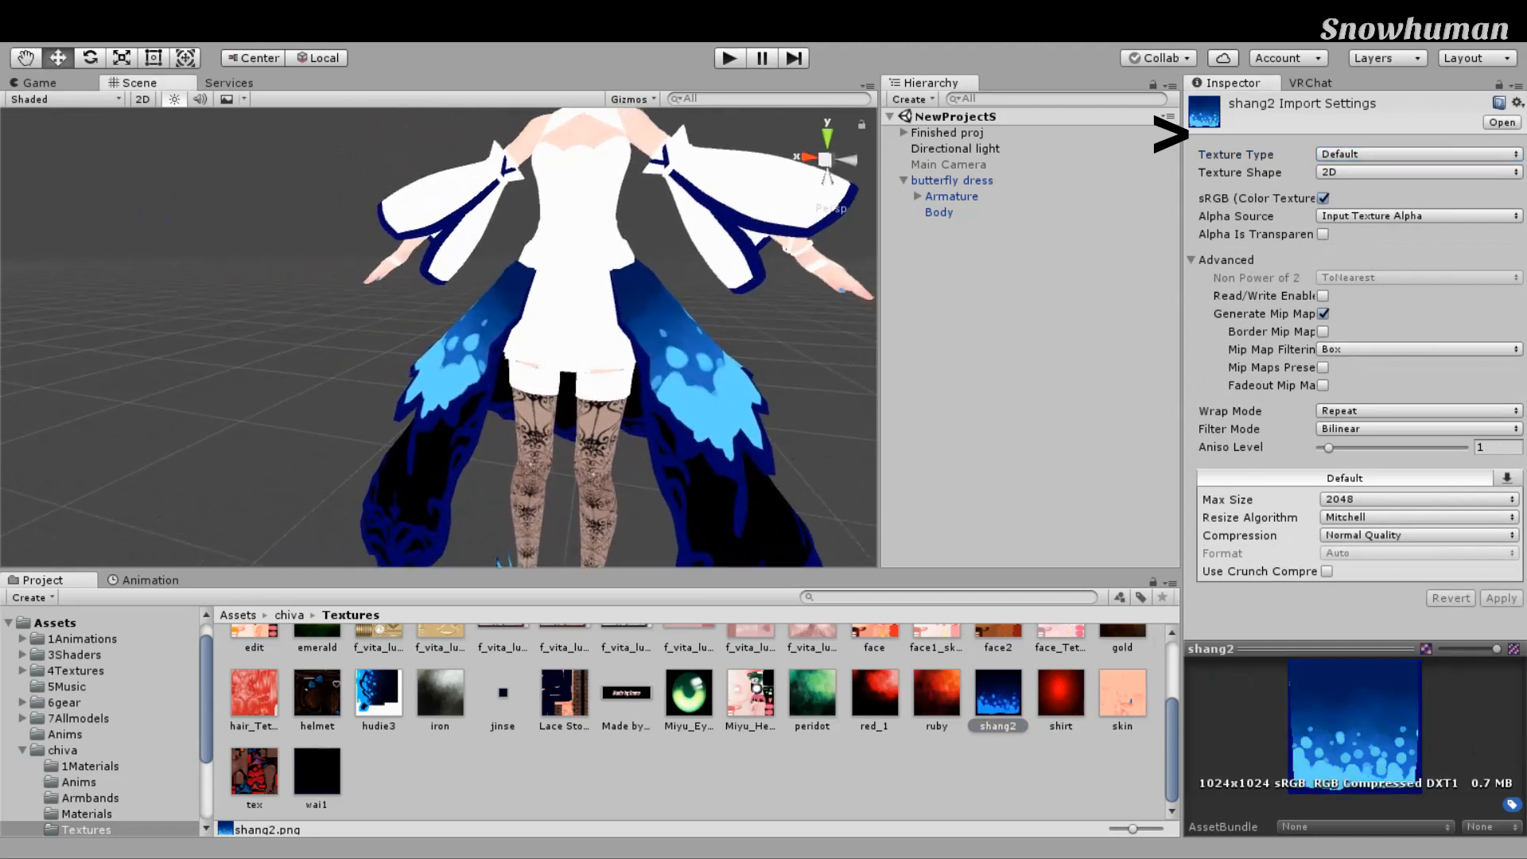
pyautogui.click(1359, 191)
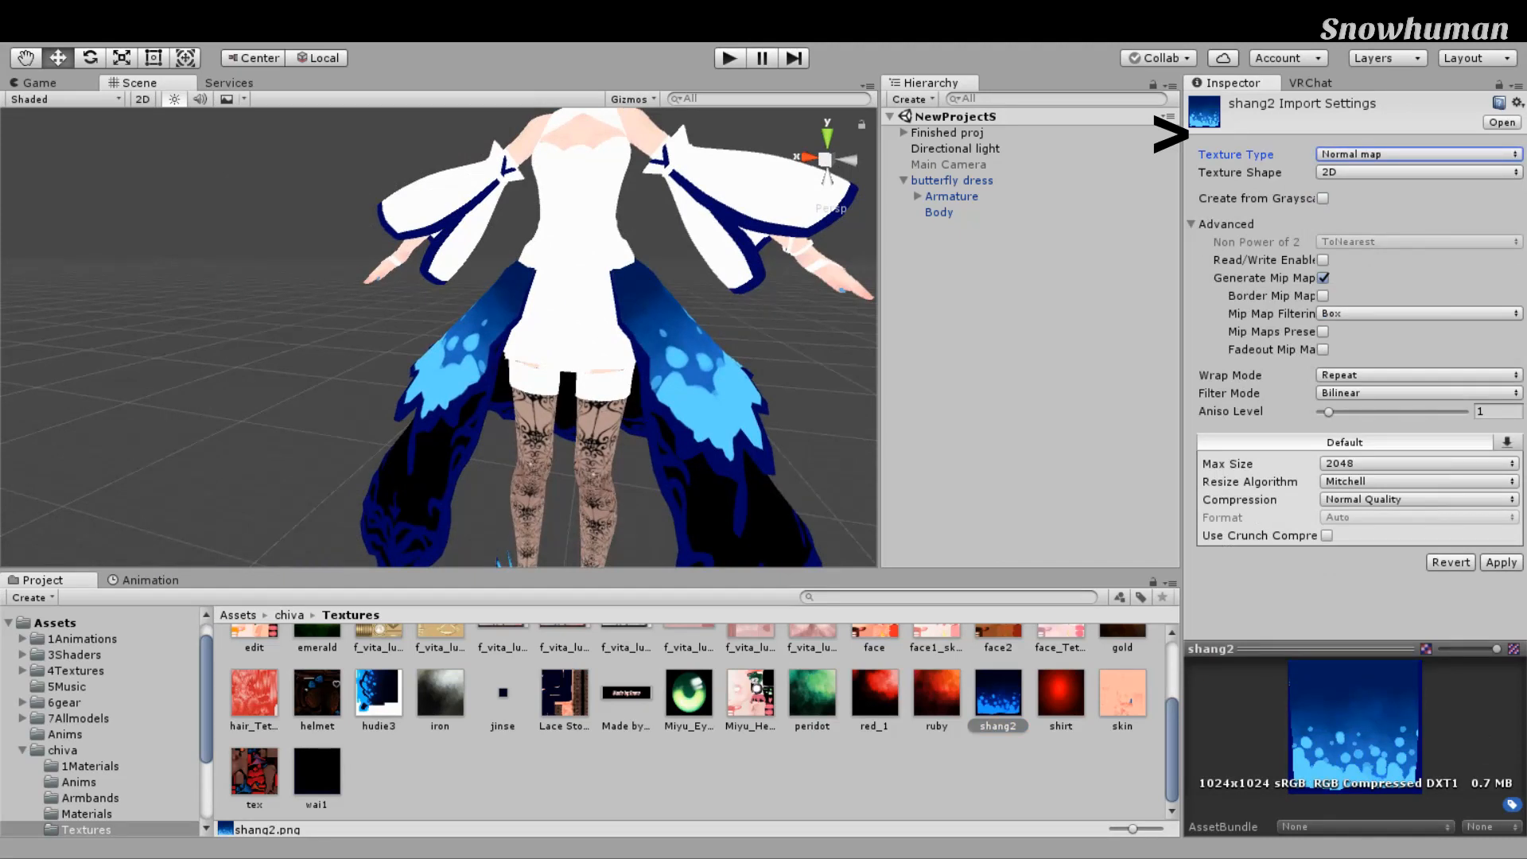
pyautogui.click(1501, 562)
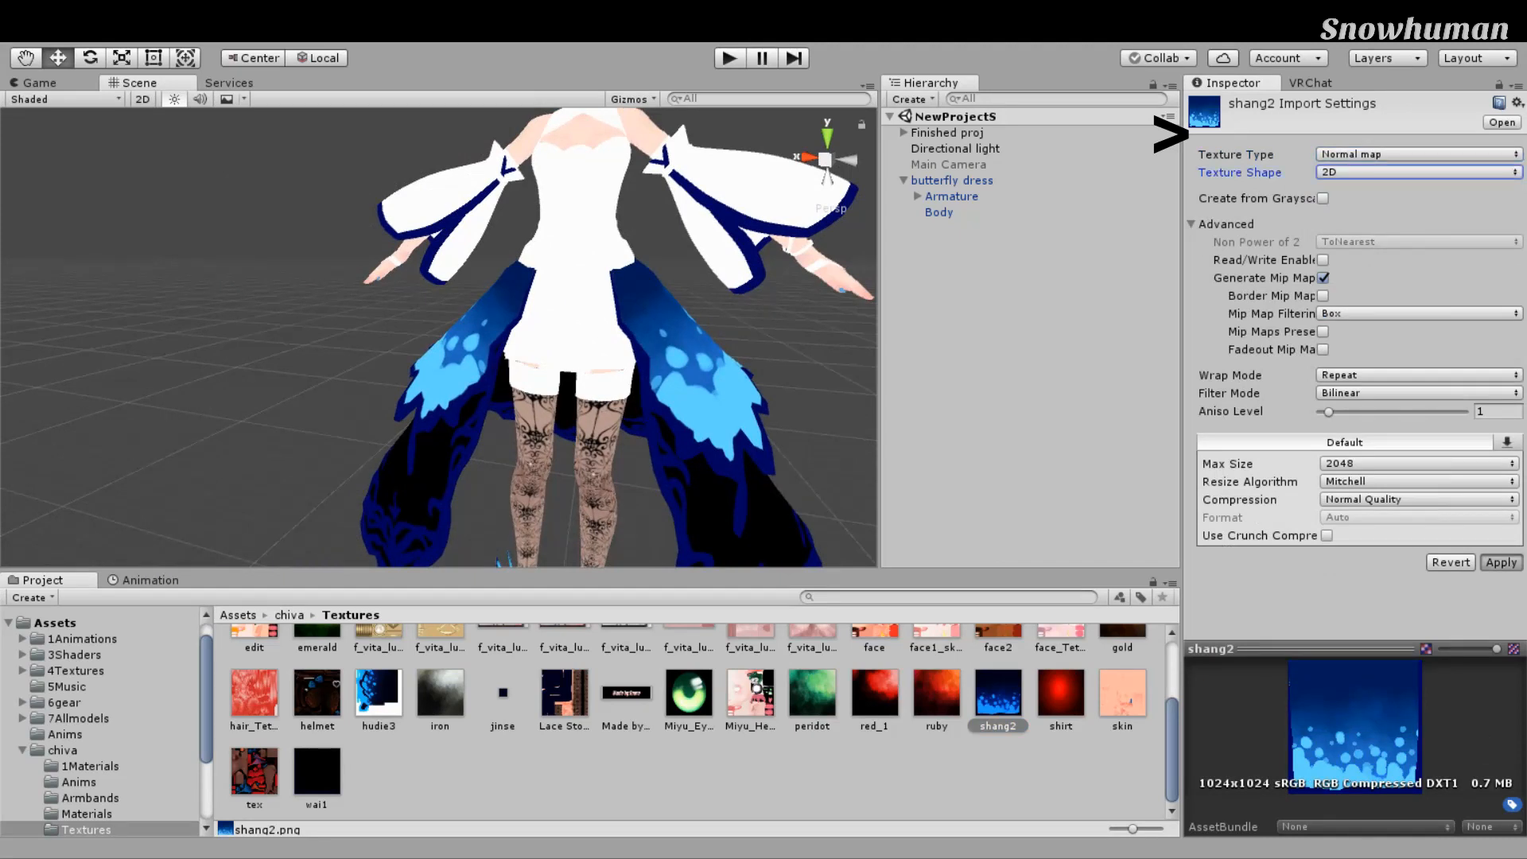
# Step: Orbit and zoom around the dress to inspect the reimported shang2 texture
pyautogui.scroll(5, 764, 478)
pyautogui.keyDown('alt'); pyautogui.moveTo(783, 477); pyautogui.dragTo(708, 461); pyautogui.keyUp('alt')
pyautogui.moveTo(708, 462); pyautogui.dragTo(623, 388, button='middle')
pyautogui.keyDown('alt'); pyautogui.moveTo(634, 382); pyautogui.dragTo(800, 375); pyautogui.keyUp('alt')
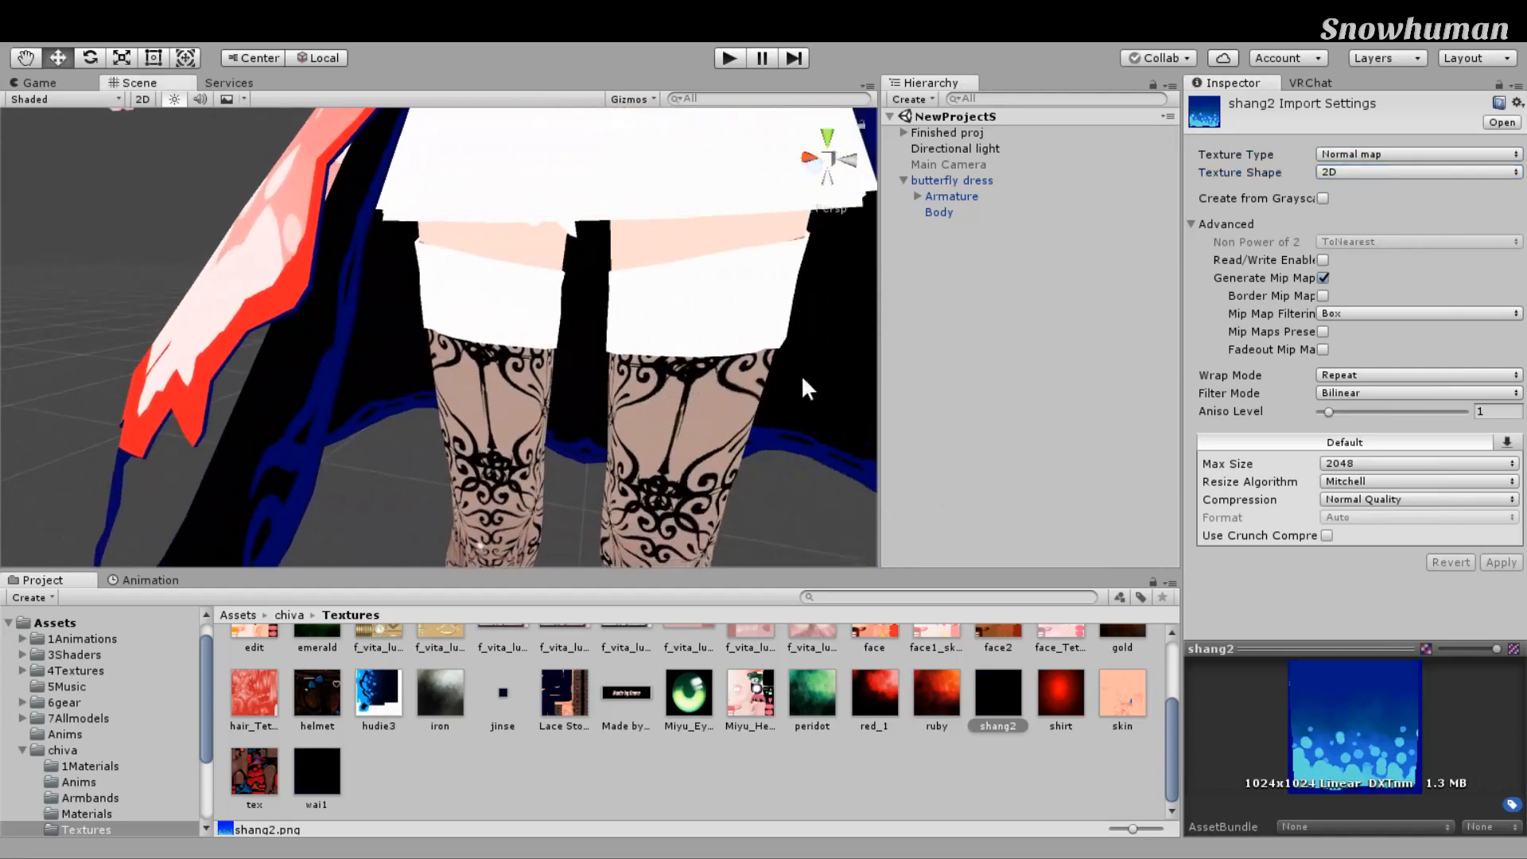
pyautogui.scroll(-5, 804, 372)
pyautogui.moveTo(803, 372); pyautogui.dragTo(818, 448, button='middle')
pyautogui.scroll(3, 820, 451)
pyautogui.moveTo(820, 451); pyautogui.dragTo(934, 444, button='right')
pyautogui.scroll(-6, 912, 439)
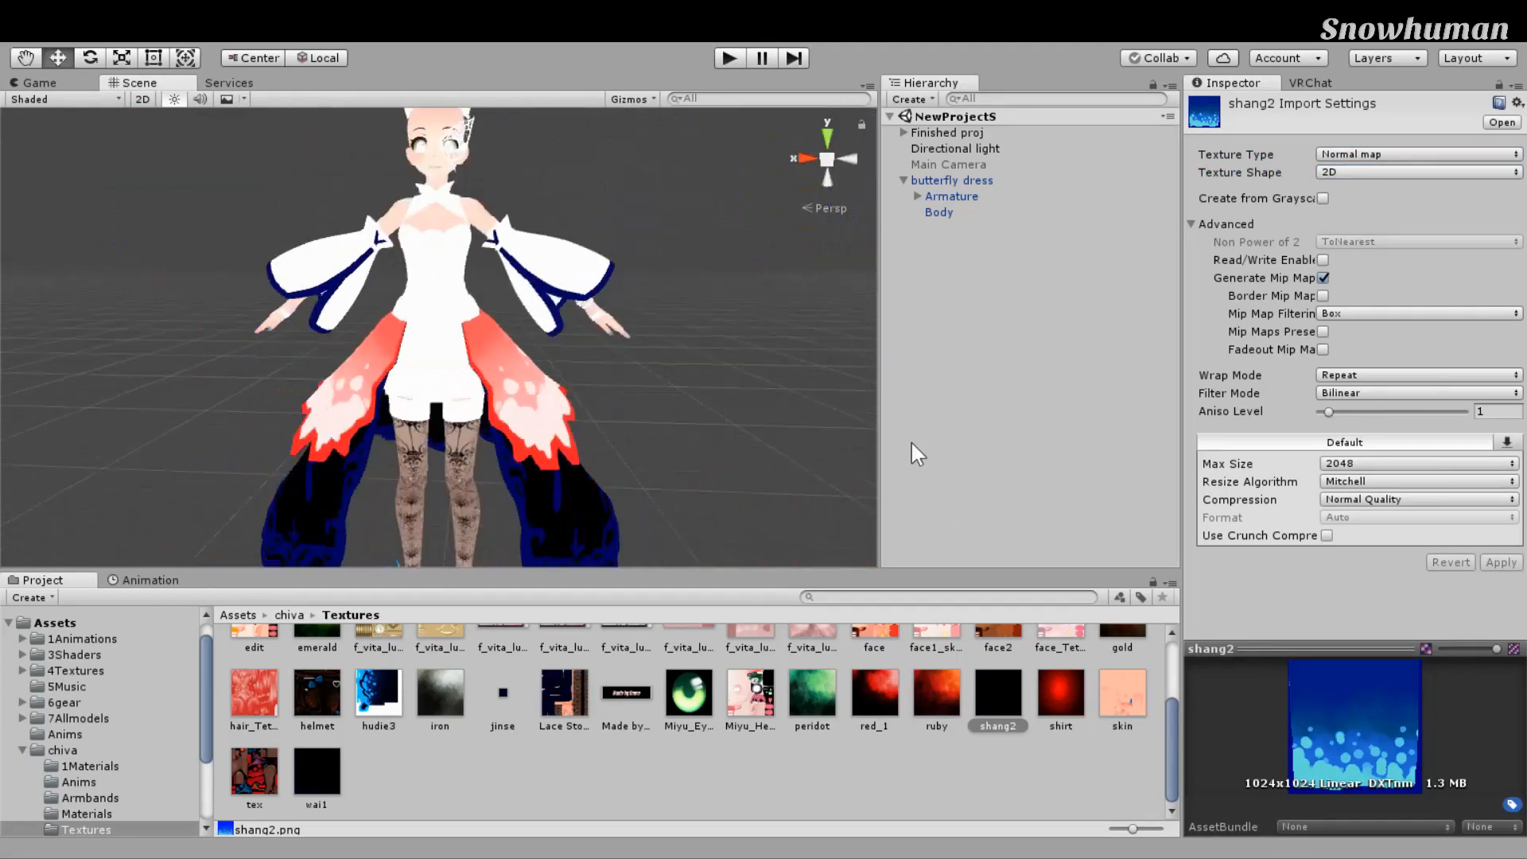
pyautogui.moveTo(912, 439); pyautogui.dragTo(908, 485, button='middle')
pyautogui.scroll(3, 909, 484)
pyautogui.moveTo(910, 469); pyautogui.dragTo(939, 425, button='right')
pyautogui.moveTo(848, 407); pyautogui.dragTo(734, 399, button='right')
pyautogui.scroll(-2, 783, 410)
pyautogui.moveTo(783, 434); pyautogui.dragTo(807, 368, button='middle')
pyautogui.scroll(4, 817, 344)
pyautogui.moveTo(817, 343); pyautogui.dragTo(764, 368, button='right')
pyautogui.scroll(-4, 740, 370)
pyautogui.scroll(4, 736, 388)
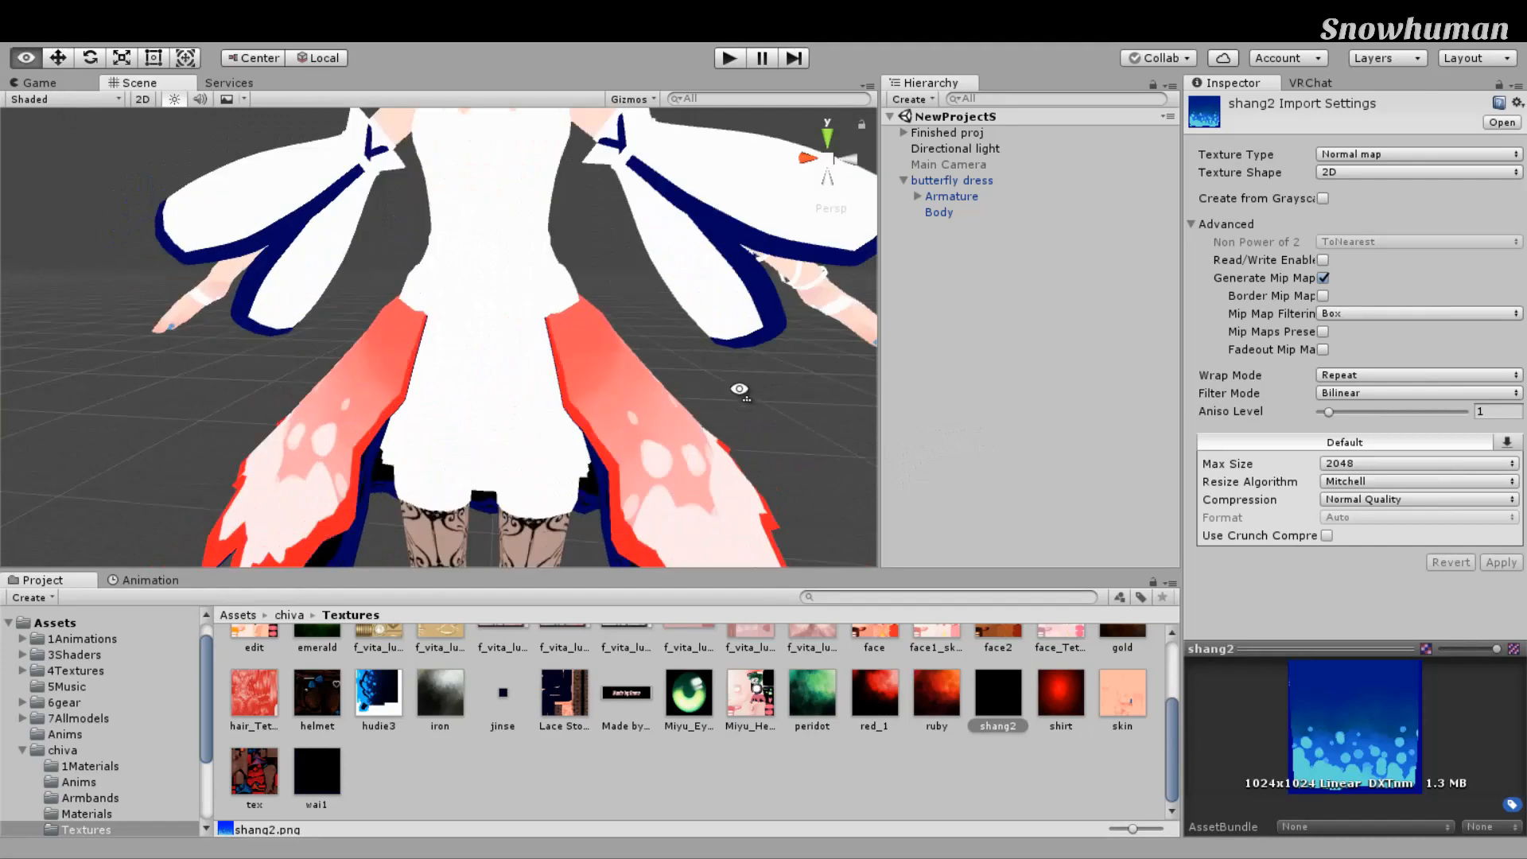
pyautogui.scroll(-4, 762, 382)
pyautogui.moveTo(761, 382); pyautogui.dragTo(768, 396, button='middle')
pyautogui.scroll(4, 769, 395)
pyautogui.moveTo(770, 399); pyautogui.dragTo(762, 400, button='right')
pyautogui.scroll(-6, 762, 399)
pyautogui.moveTo(762, 399); pyautogui.dragTo(764, 412, button='middle')
# Step: Enable Create from Grayscale on shang2, apply, and inspect the embossed dress panels
pyautogui.click(1323, 198)
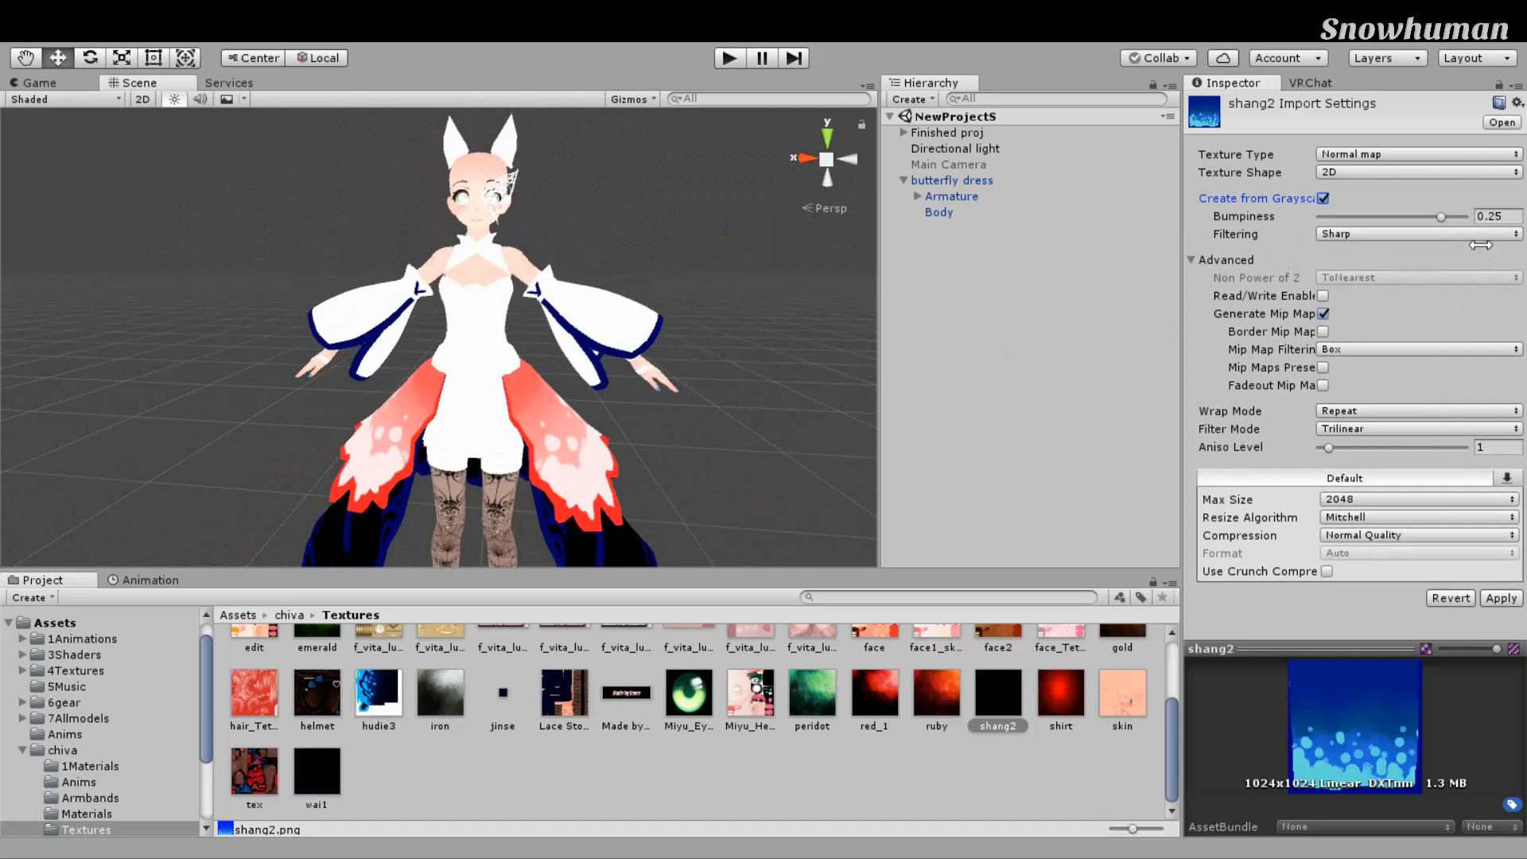
pyautogui.click(1501, 599)
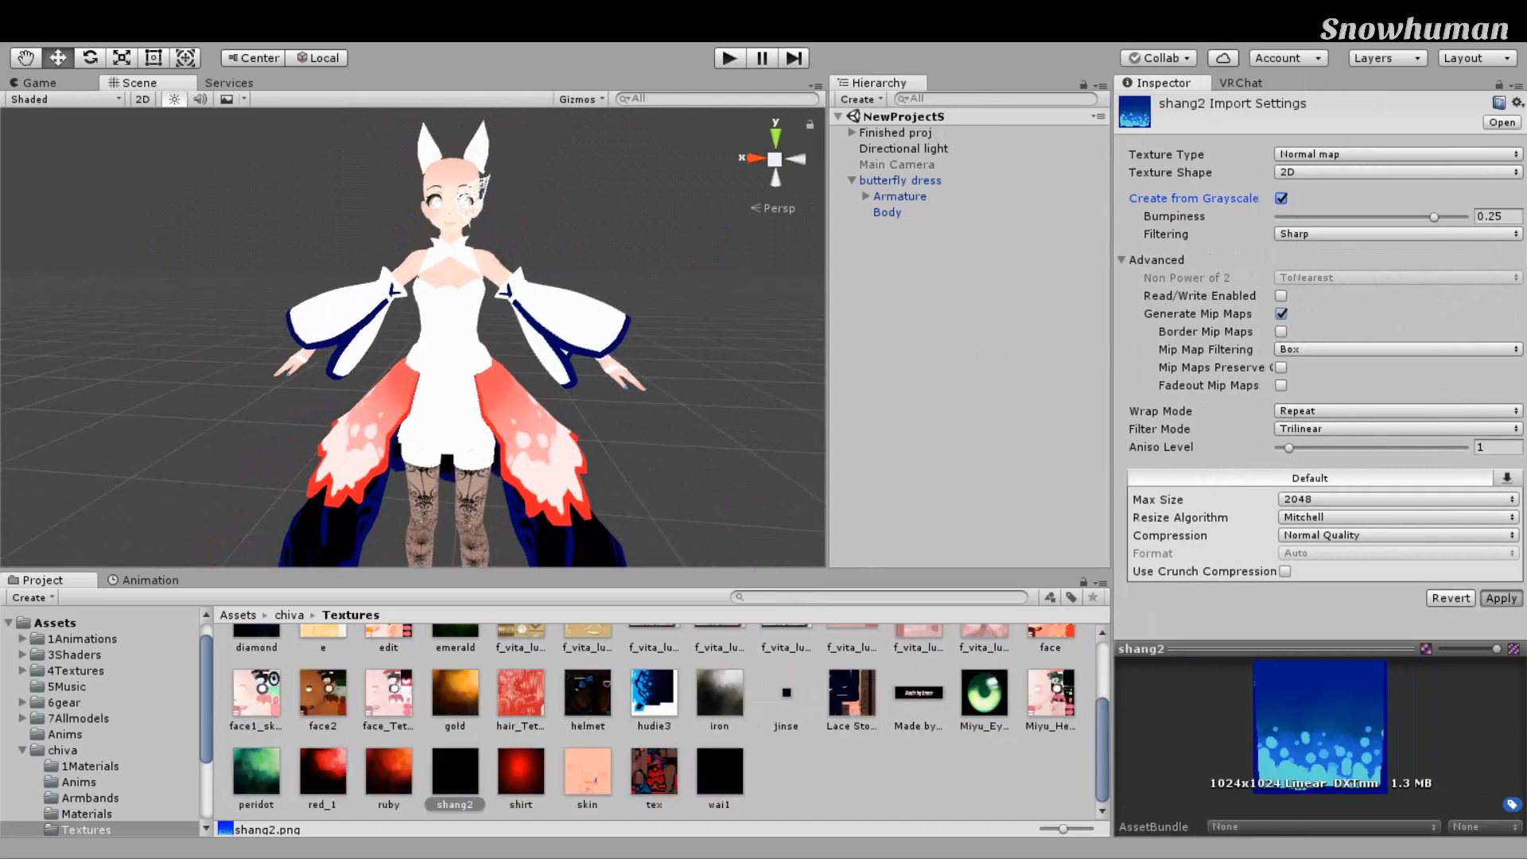
pyautogui.scroll(3, 740, 532)
pyautogui.scroll(10, 692, 422)
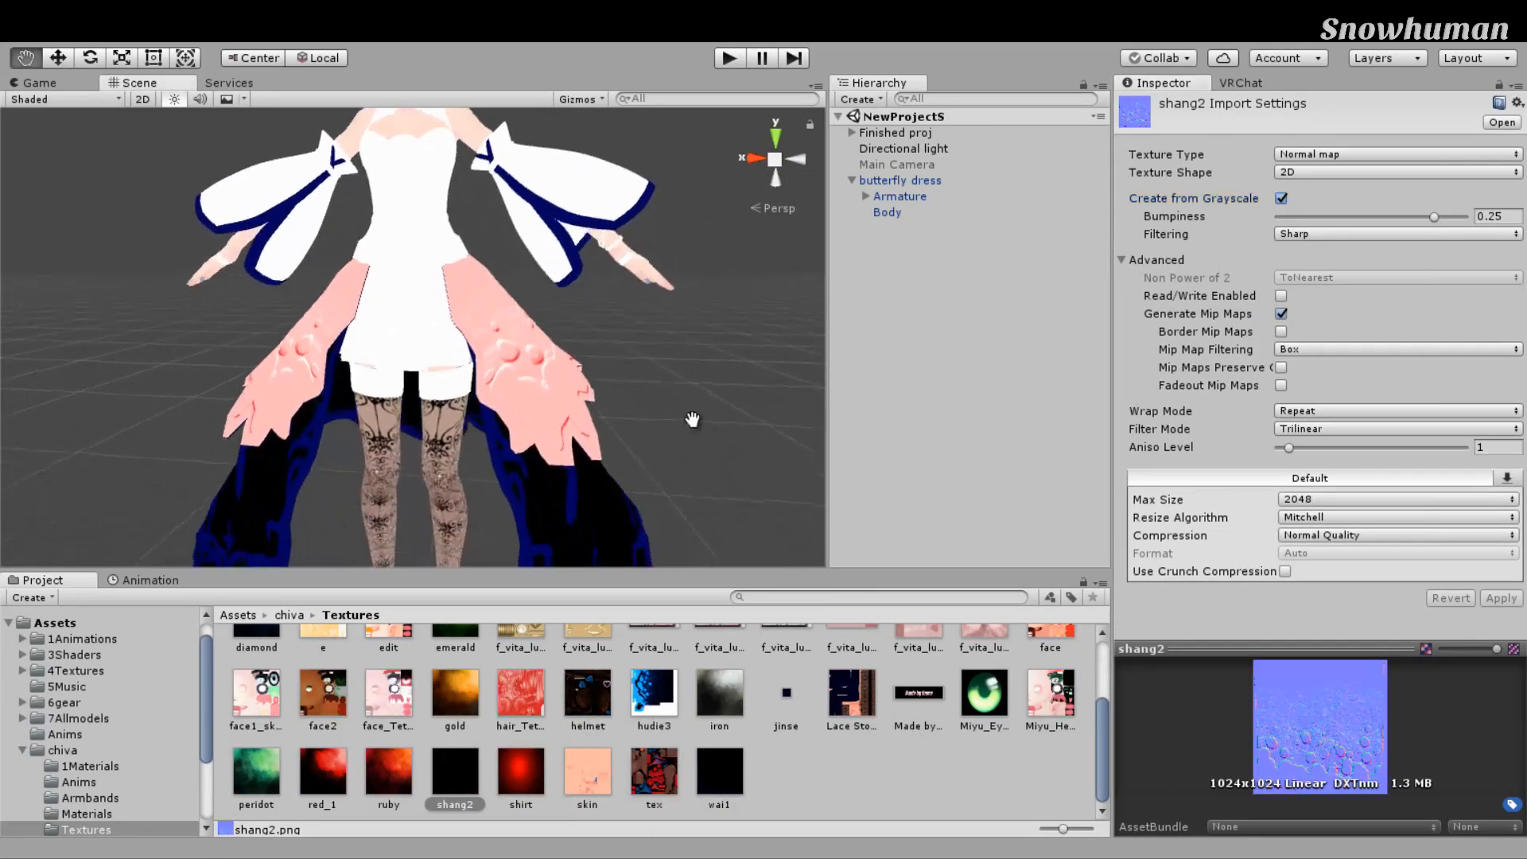
pyautogui.scroll(-8, 841, 375)
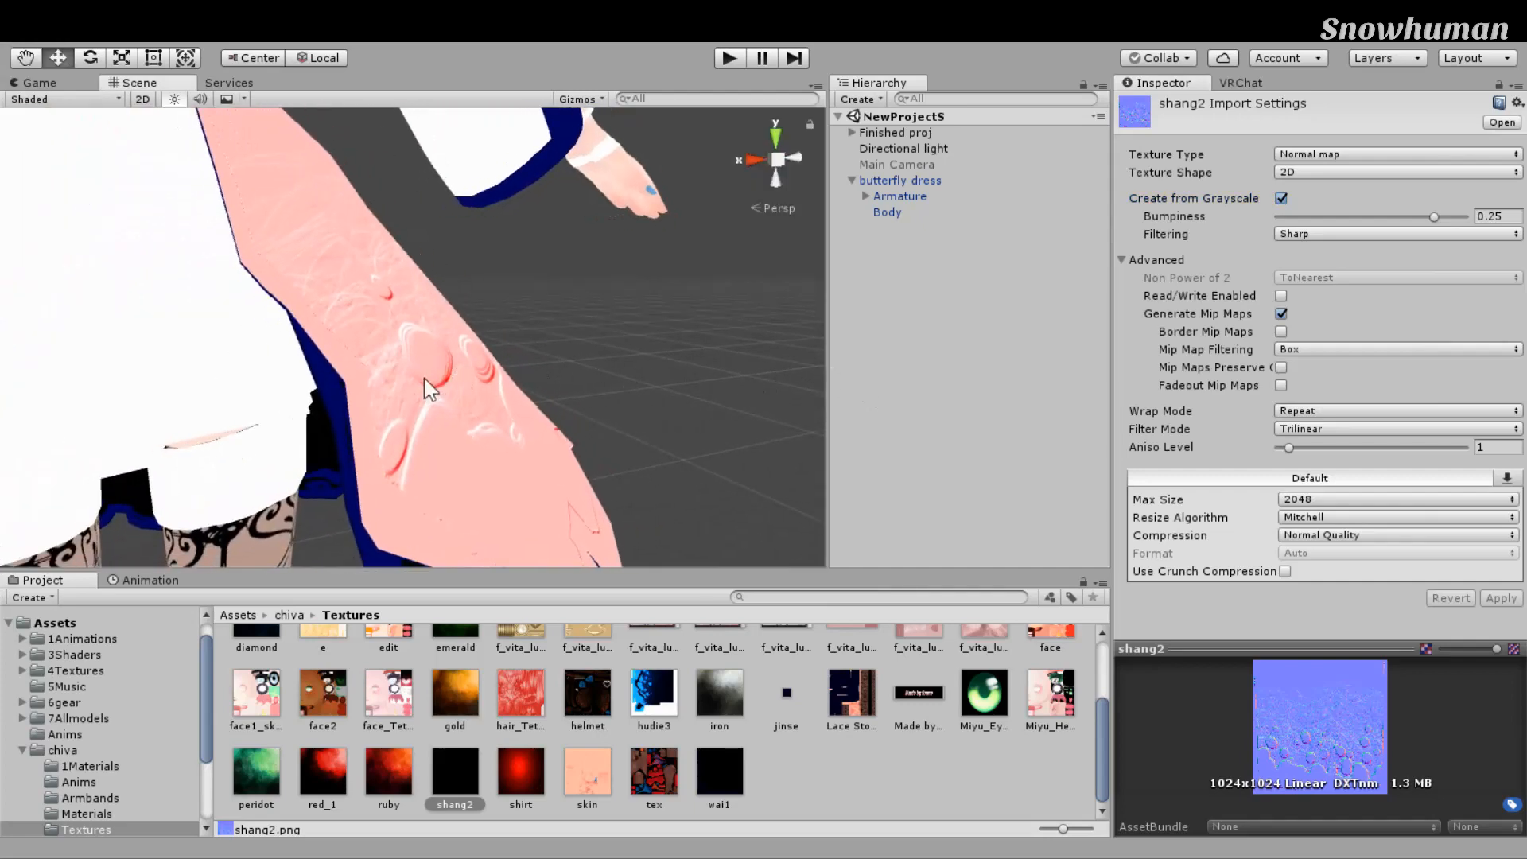
pyautogui.keyDown('alt'); pyautogui.moveTo(601, 470); pyautogui.dragTo(721, 325); pyautogui.keyUp('alt')
pyautogui.moveTo(722, 324); pyautogui.dragTo(691, 303, button='middle')
pyautogui.moveTo(690, 302); pyautogui.dragTo(627, 297, button='right')
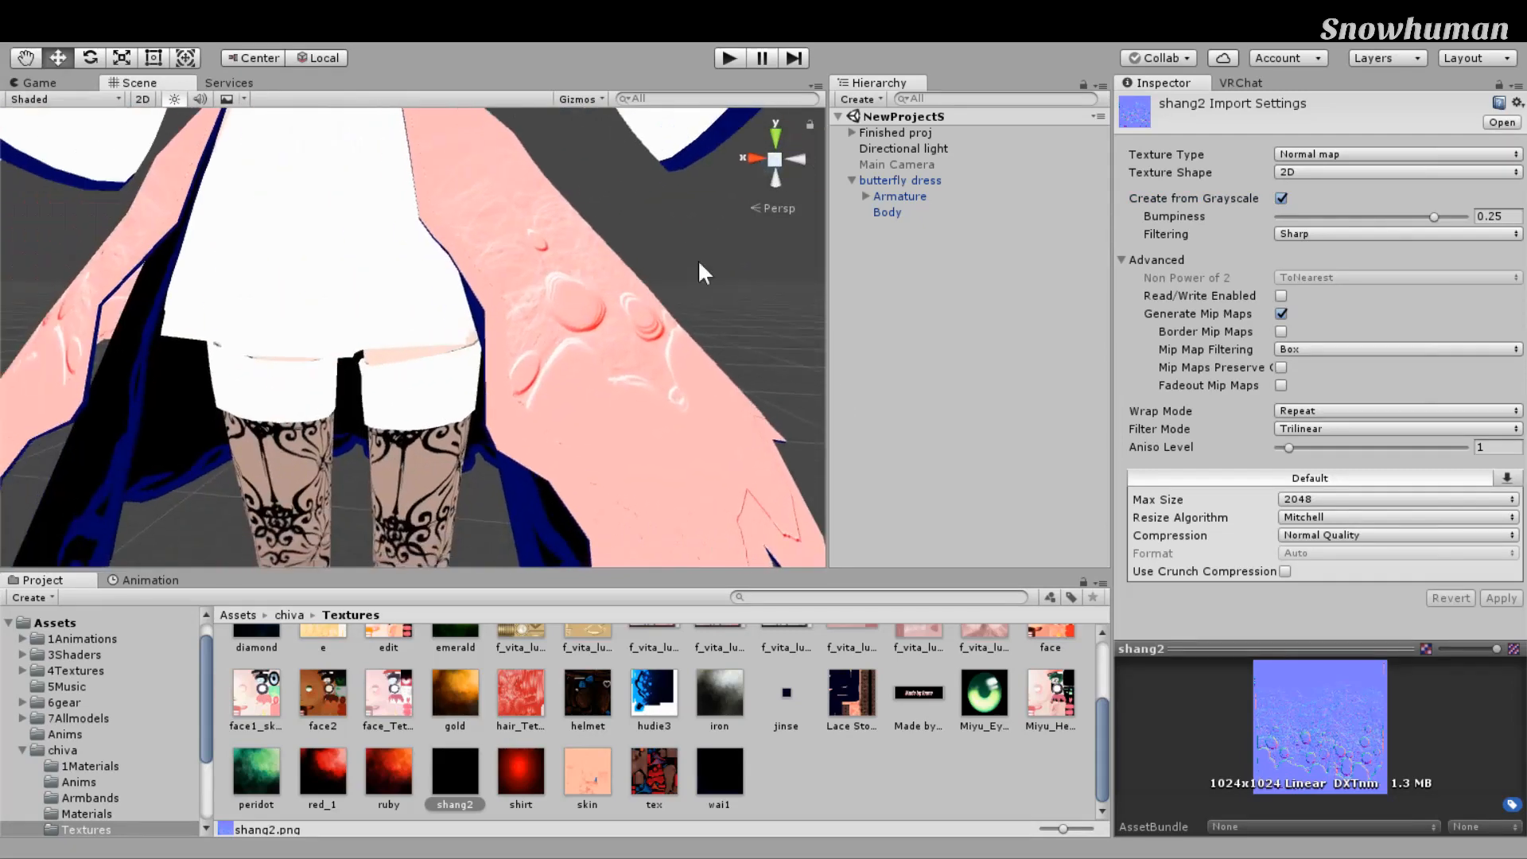
pyautogui.moveTo(626, 297); pyautogui.dragTo(623, 267, button='middle')
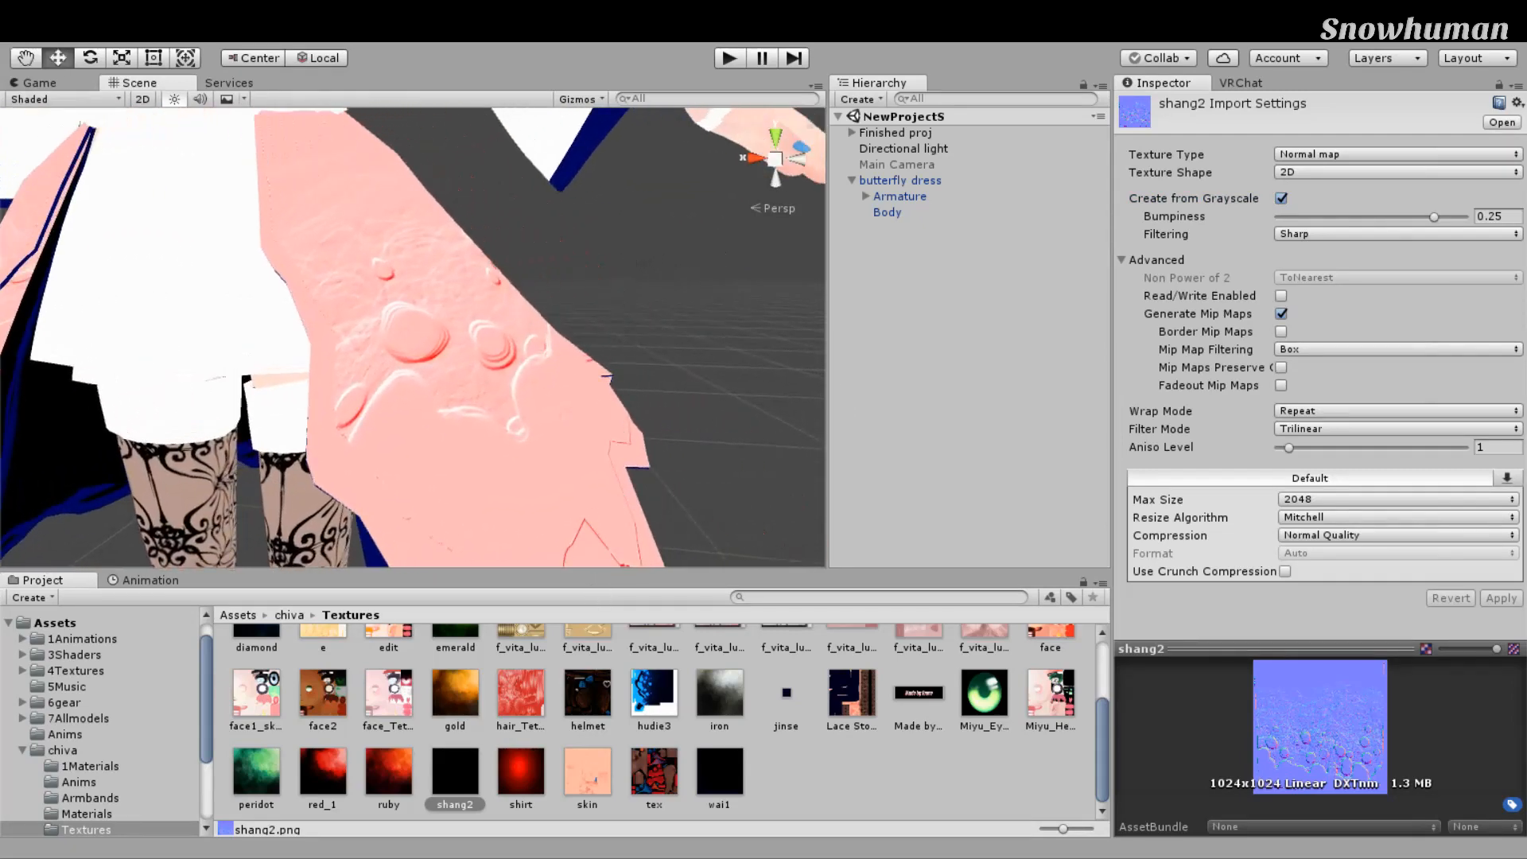
pyautogui.moveTo(681, 471); pyautogui.dragTo(615, 476, button='right')
pyautogui.moveTo(782, 451); pyautogui.dragTo(669, 350, button='right')
pyautogui.scroll(-3, 653, 352)
pyautogui.scroll(-3, 569, 359)
# Step: Turn Create from Grayscale back off, apply, and view the smooth avatar from the front
pyautogui.click(1397, 154)
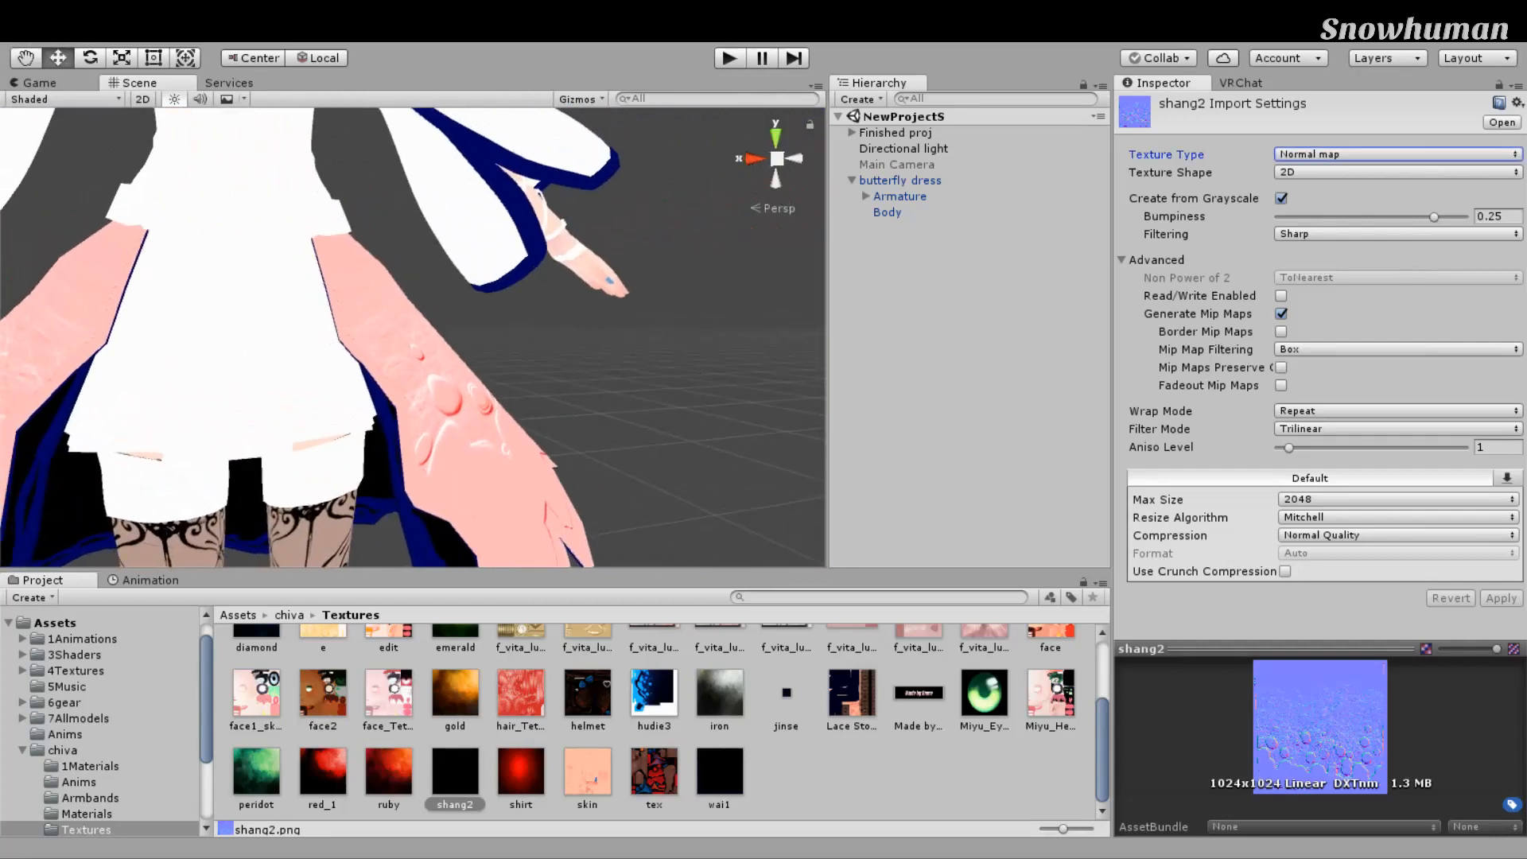
pyautogui.click(1281, 199)
pyautogui.click(1501, 562)
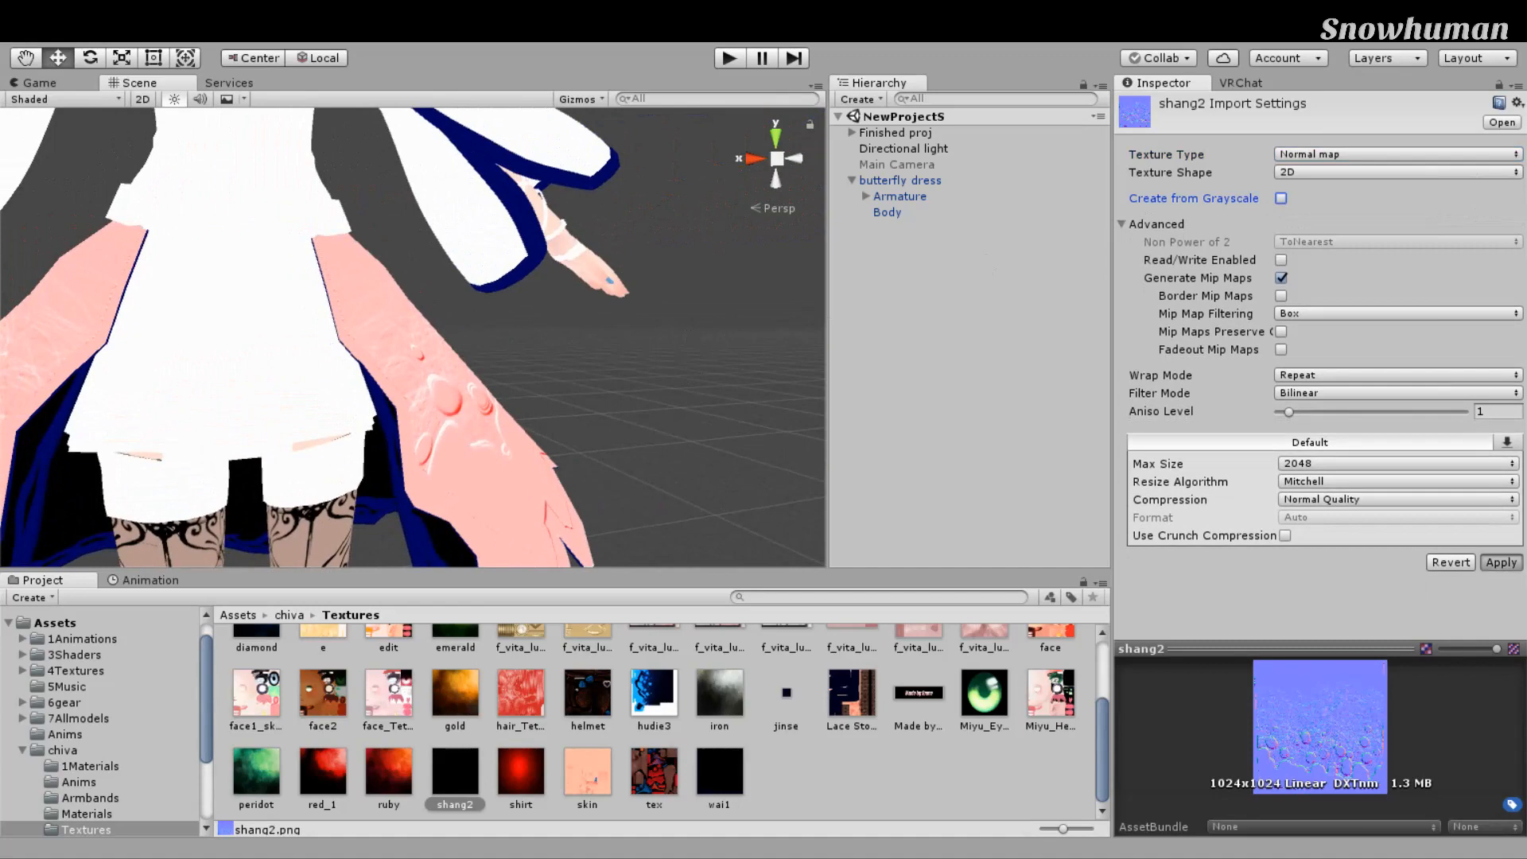
pyautogui.moveTo(685, 546); pyautogui.dragTo(689, 457, button='right')
pyautogui.moveTo(689, 457); pyautogui.dragTo(494, 443, button='middle')
pyautogui.scroll(5, 494, 443)
pyautogui.moveTo(529, 410); pyautogui.dragTo(400, 383, button='right')
pyautogui.moveTo(746, 287); pyautogui.dragTo(675, 277, button='right')
pyautogui.click(755, 161)
pyautogui.scroll(-8, 796, 279)
pyautogui.moveTo(700, 278); pyautogui.dragTo(731, 325, button='middle')
pyautogui.scroll(8, 706, 296)
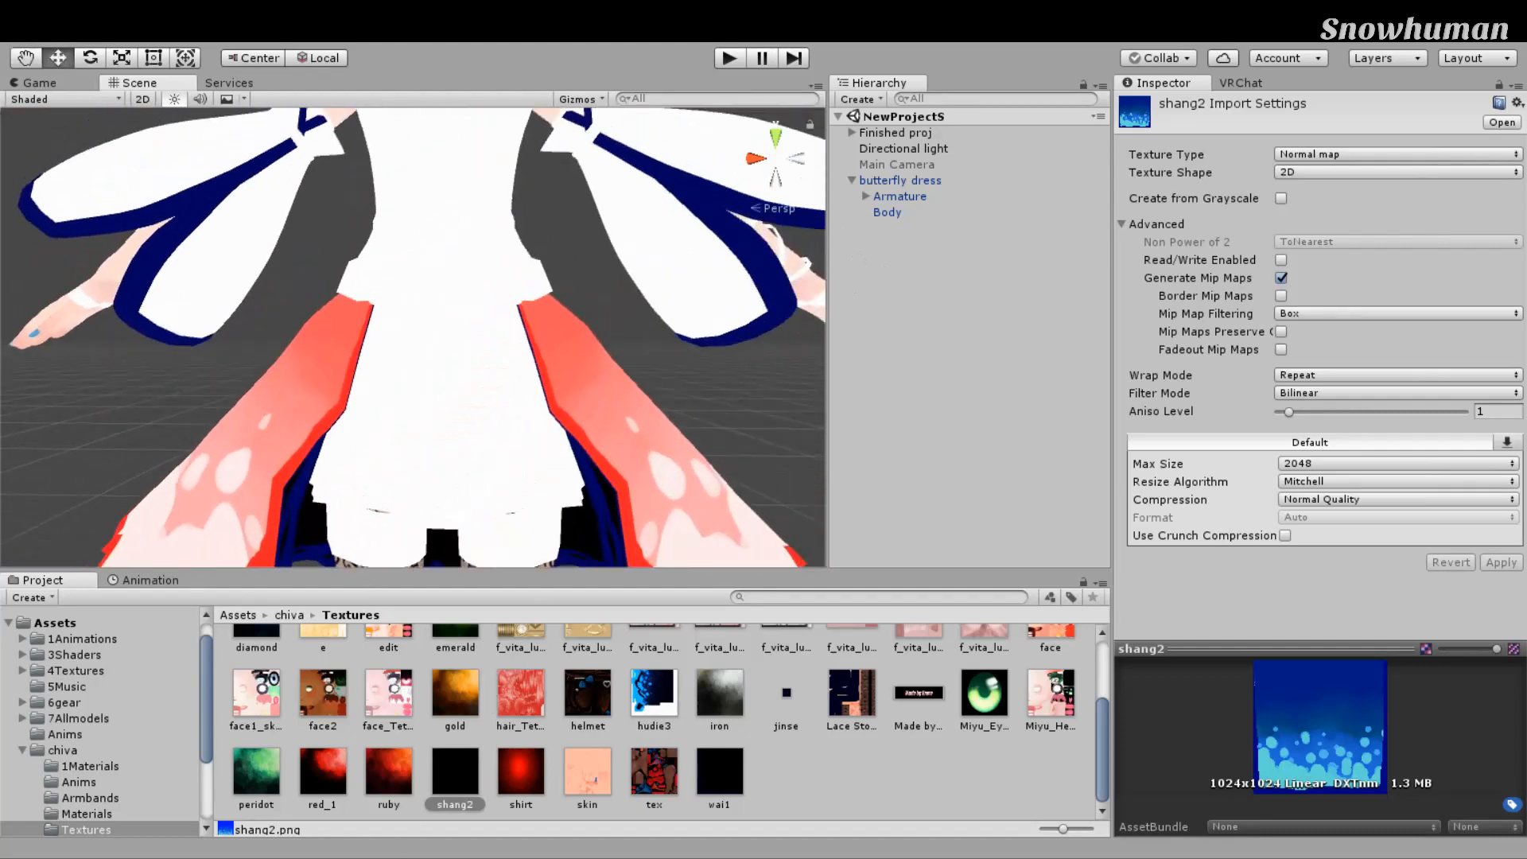
# Step: Clear the selection, go to the chiva Materials folder, and select the shang2 material
pyautogui.click(256, 694)
pyautogui.click(785, 647)
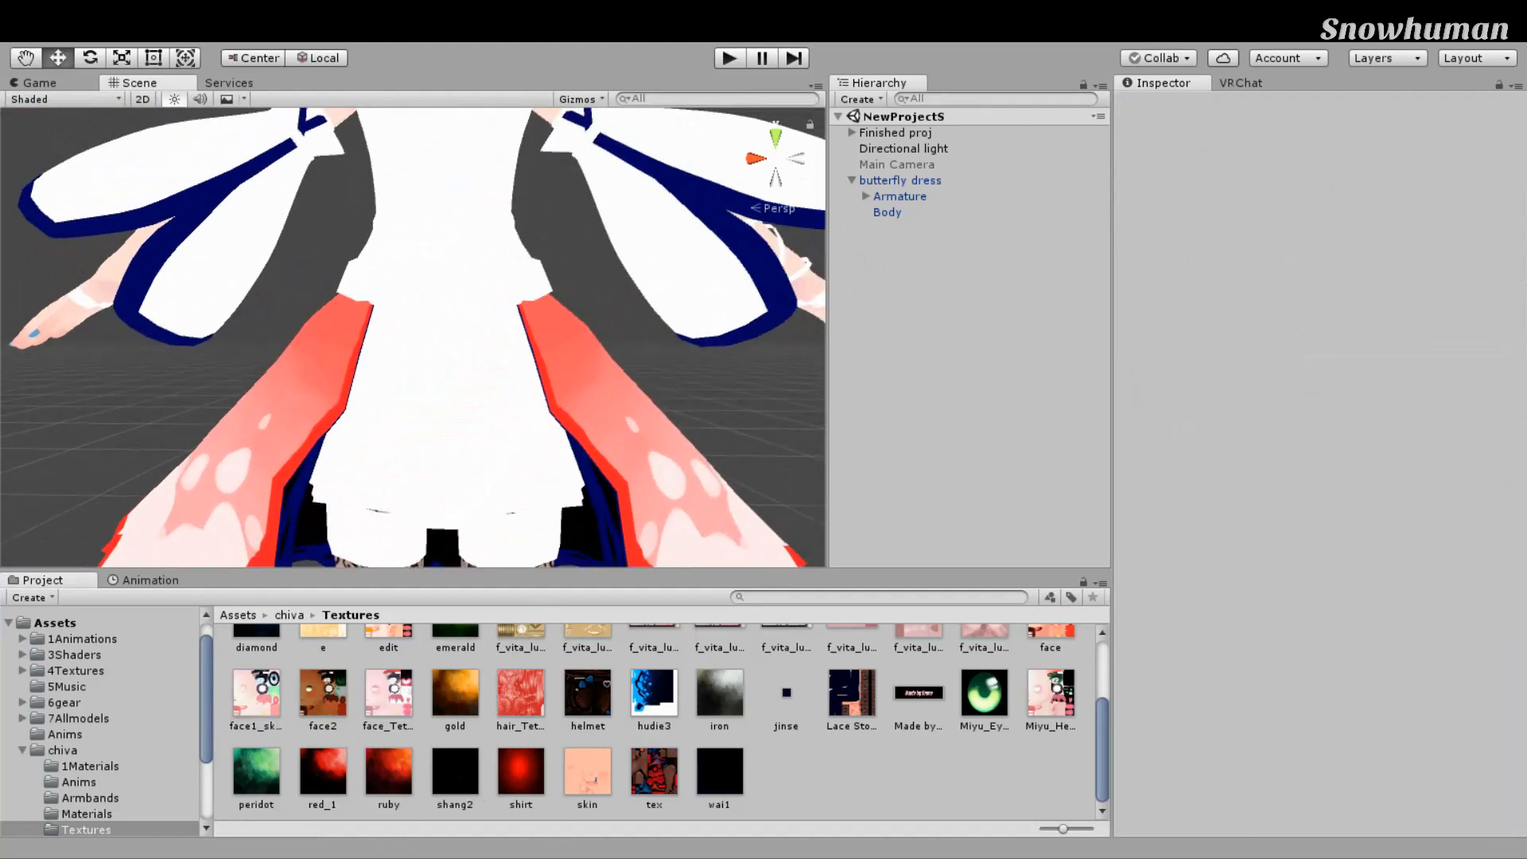
pyautogui.click(87, 814)
pyautogui.moveTo(641, 561); pyautogui.dragTo(663, 556, button='middle')
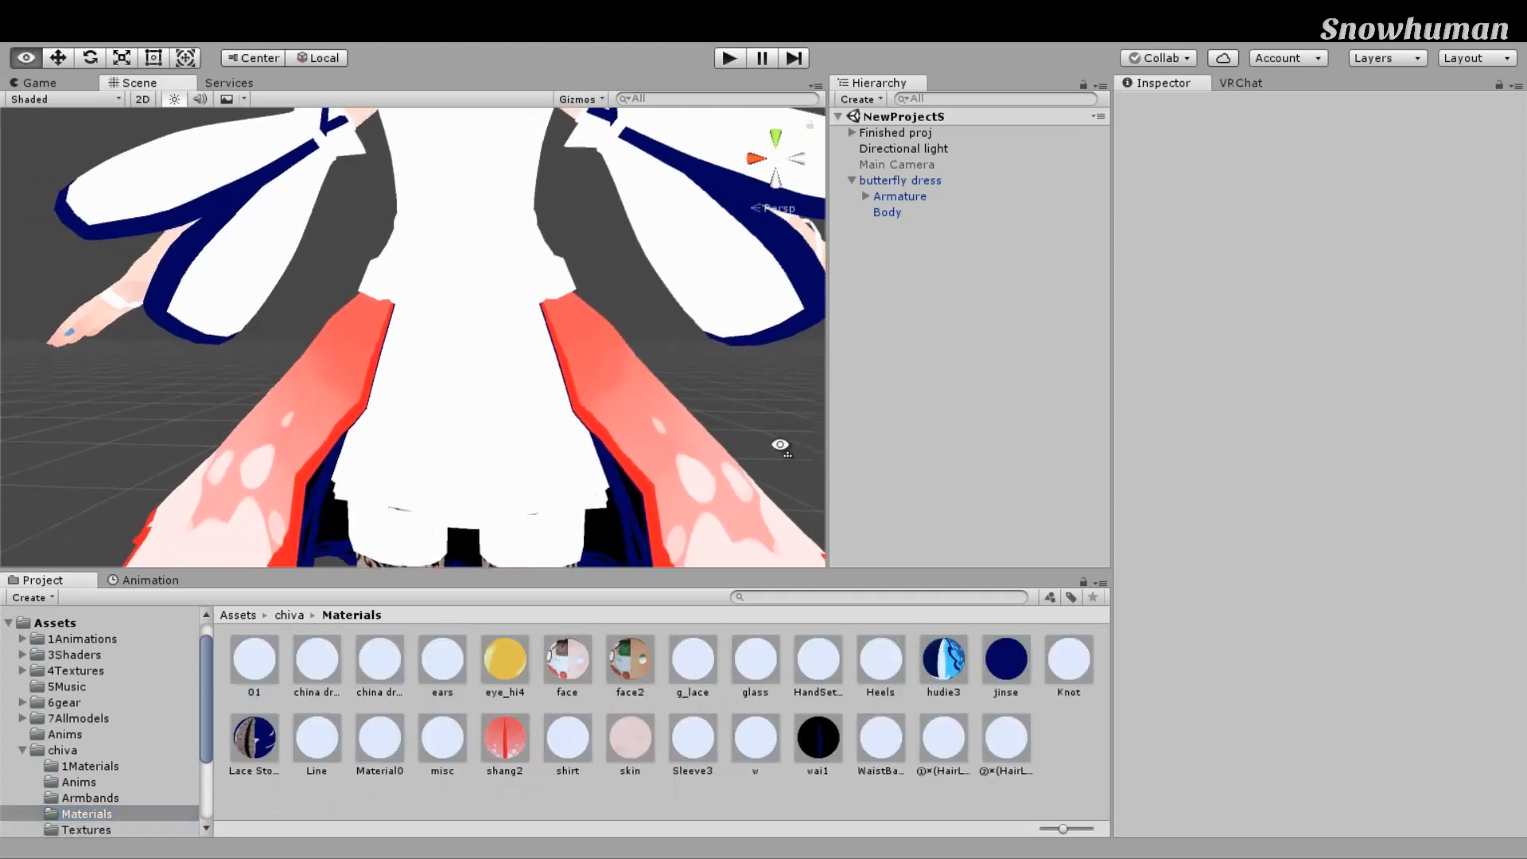
pyautogui.click(505, 738)
pyautogui.moveTo(774, 499); pyautogui.dragTo(660, 382, button='middle')
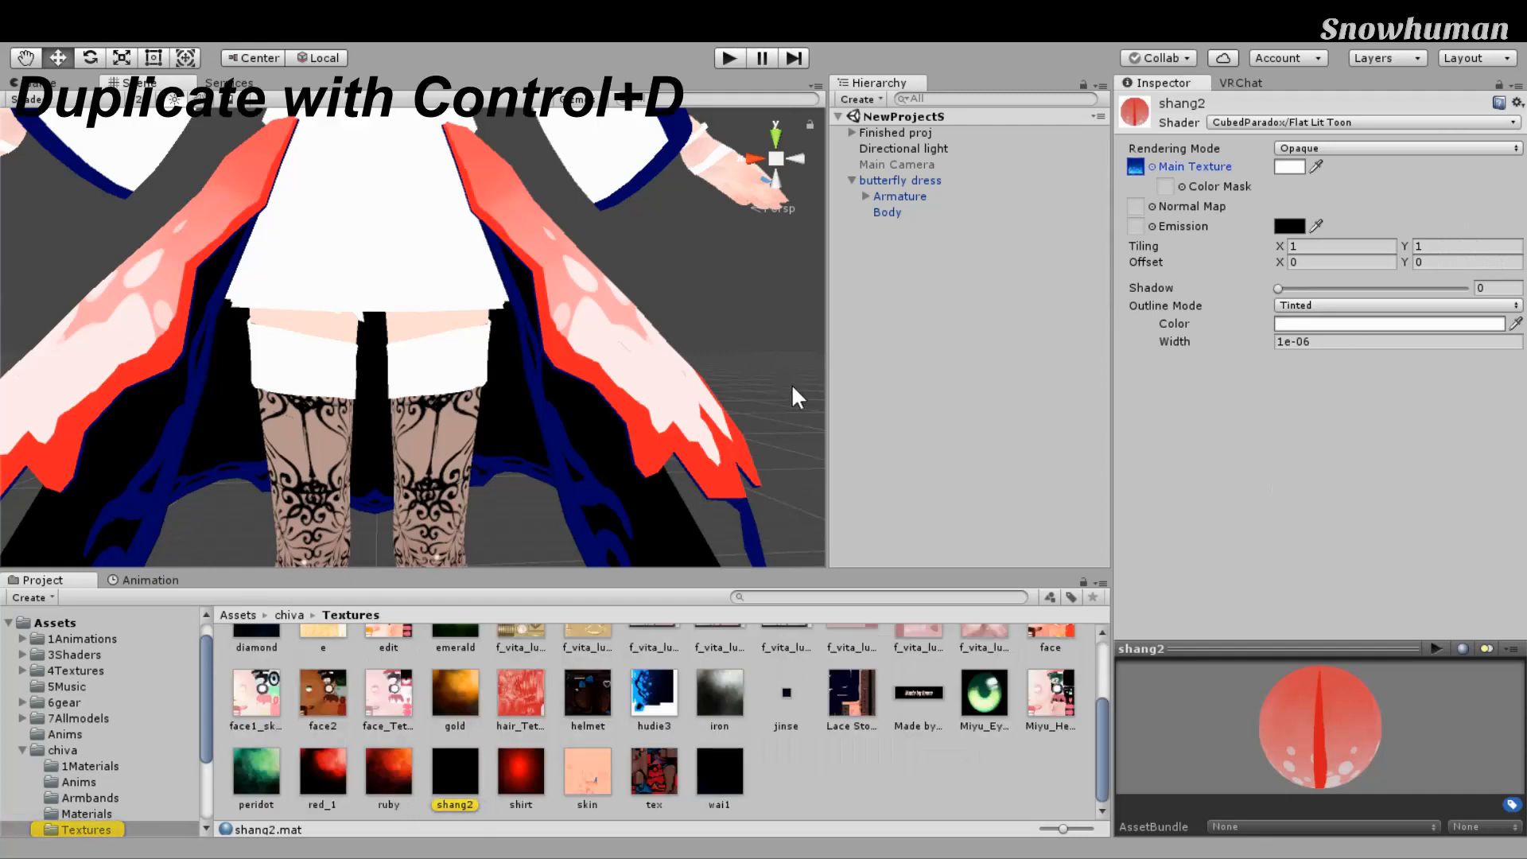
# Step: Duplicate shang2 as shang3 and enable Create from Grayscale with bumpiness 0.215
pyautogui.click(455, 773)
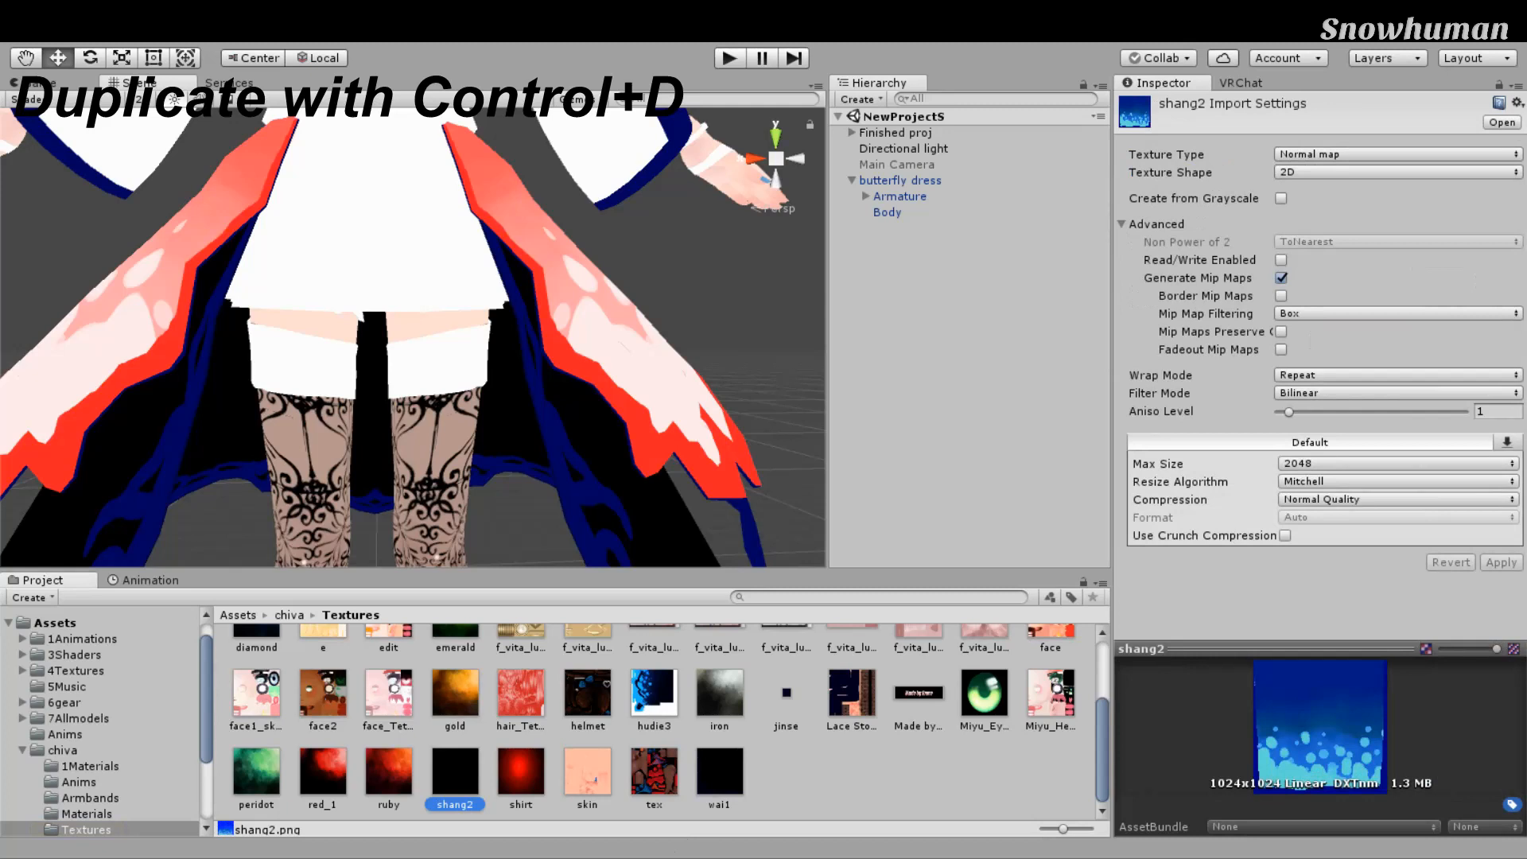
pyautogui.hotkey('ctrl', 'd')
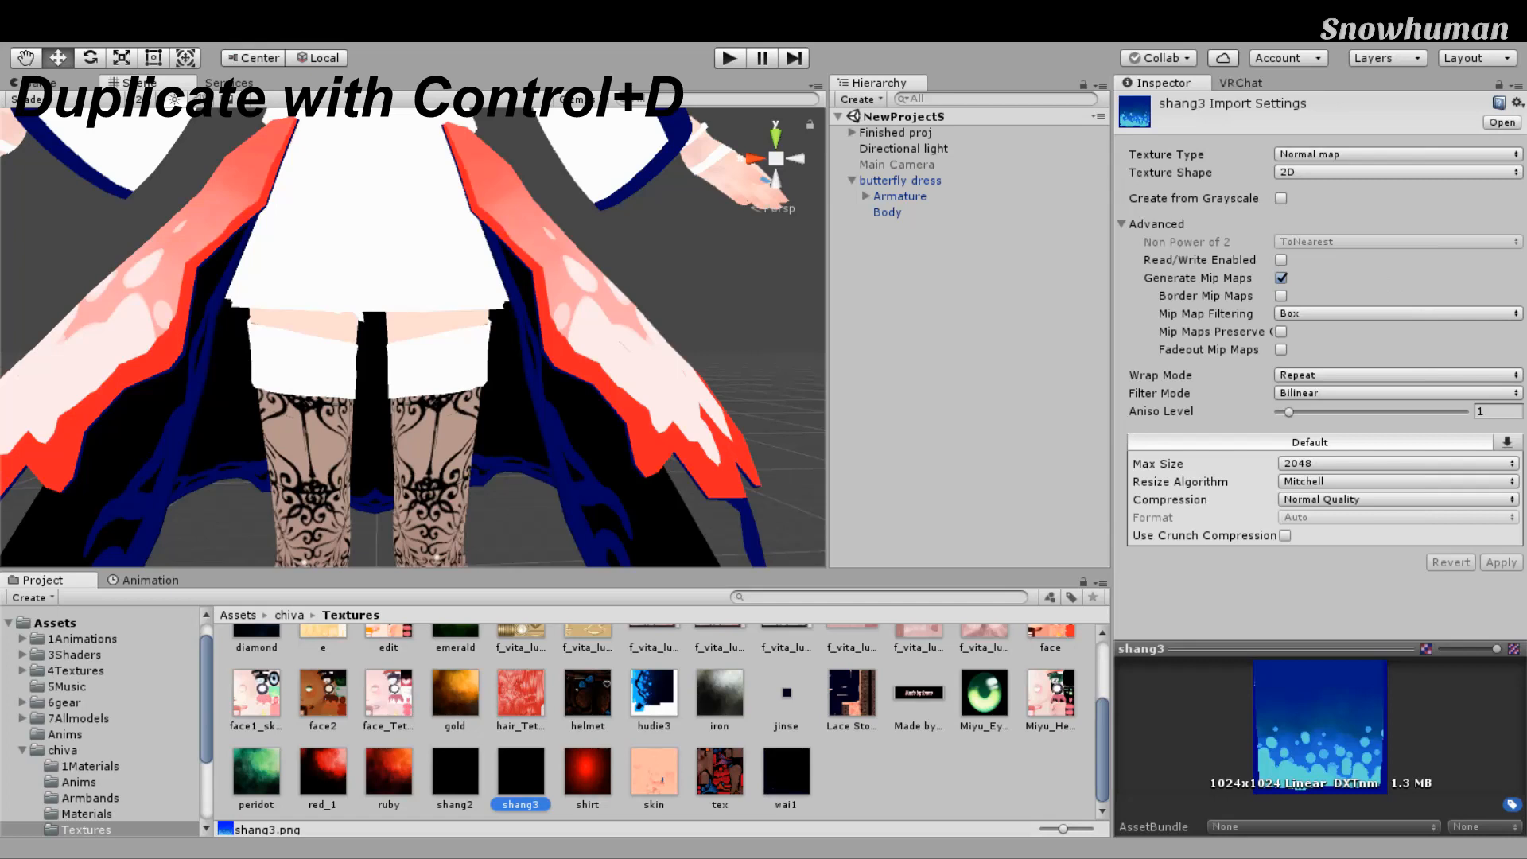
pyautogui.click(1397, 172)
pyautogui.click(1280, 199)
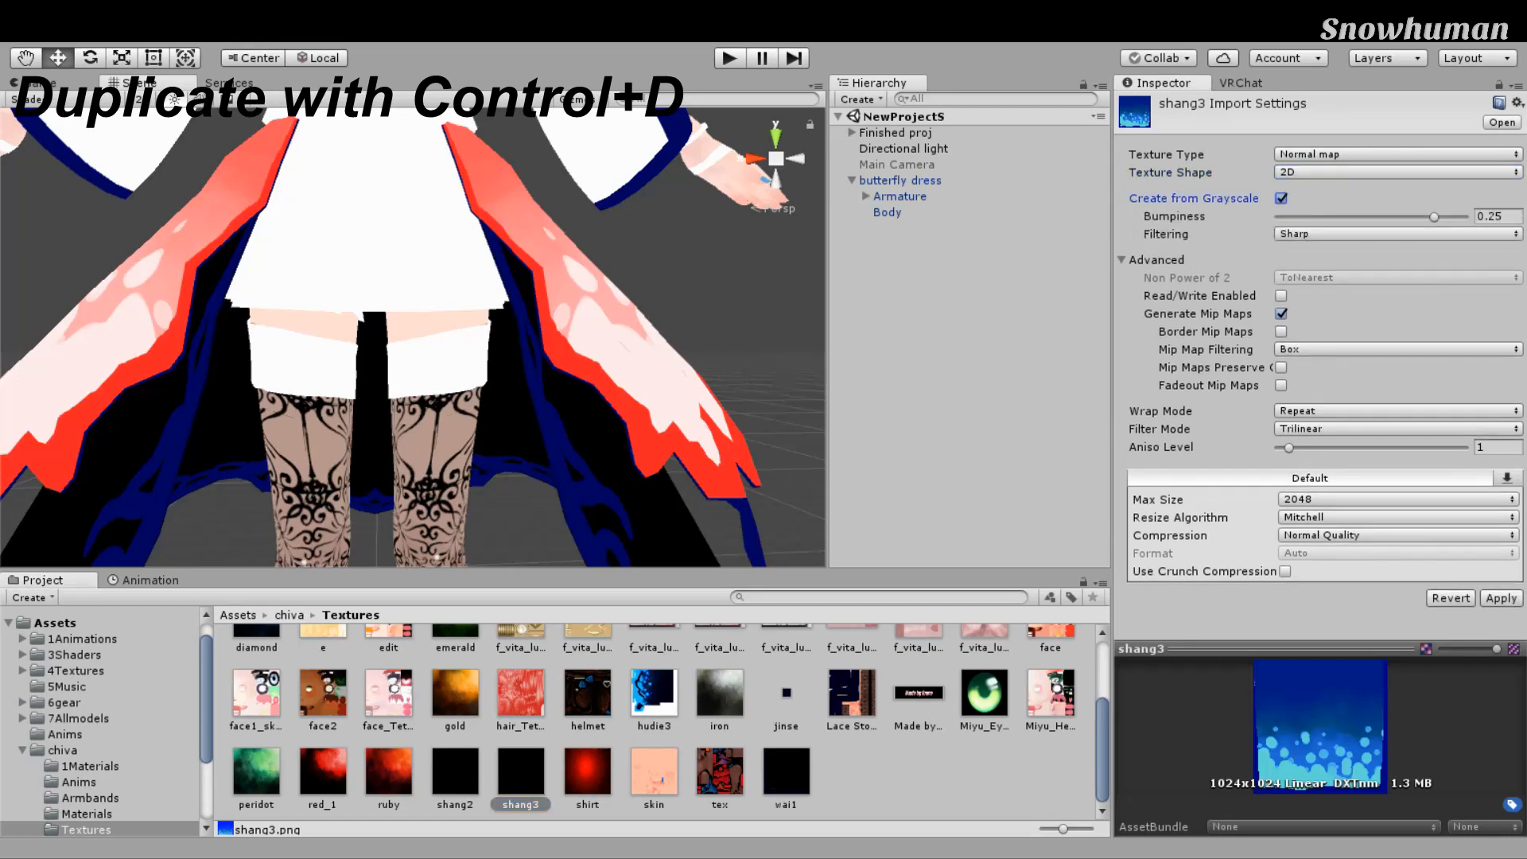
pyautogui.moveTo(1434, 216); pyautogui.dragTo(1398, 216)
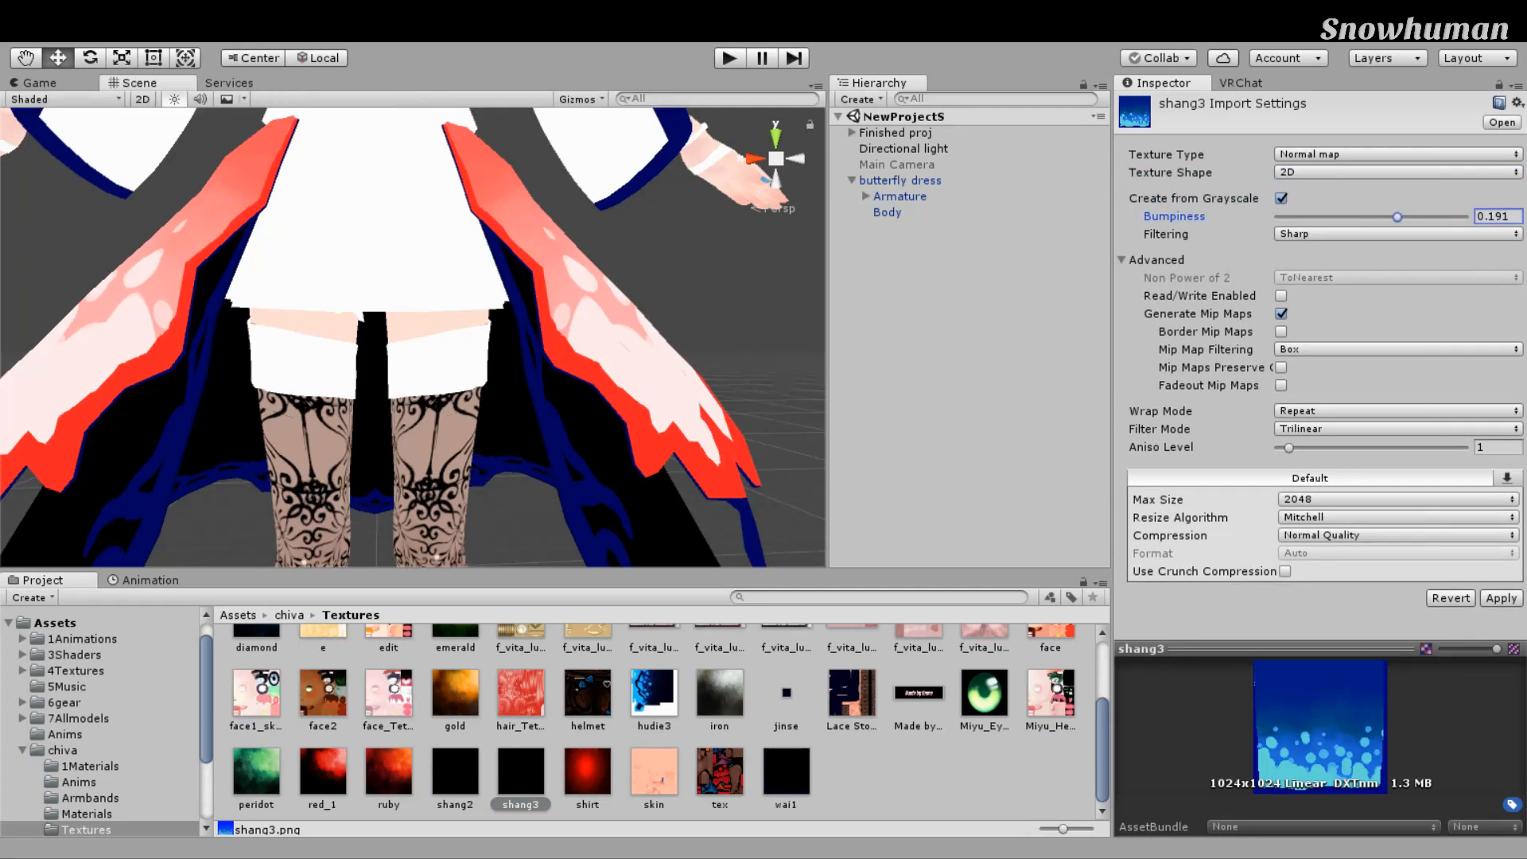
pyautogui.moveTo(1398, 216); pyautogui.dragTo(1413, 217)
# Step: Set shang3's filtering to Smooth, apply, and enlarge its normal map preview
pyautogui.click(1397, 234)
pyautogui.click(1320, 268)
pyautogui.moveTo(820, 397)
pyautogui.mouseDown(button='right')
pyautogui.moveTo(850, 409)
pyautogui.moveTo(761, 430)
pyautogui.moveTo(801, 412)
pyautogui.mouseUp(button='right')
pyautogui.click(1501, 598)
pyautogui.scroll(3, 796, 412)
pyautogui.scroll(-3, 787, 412)
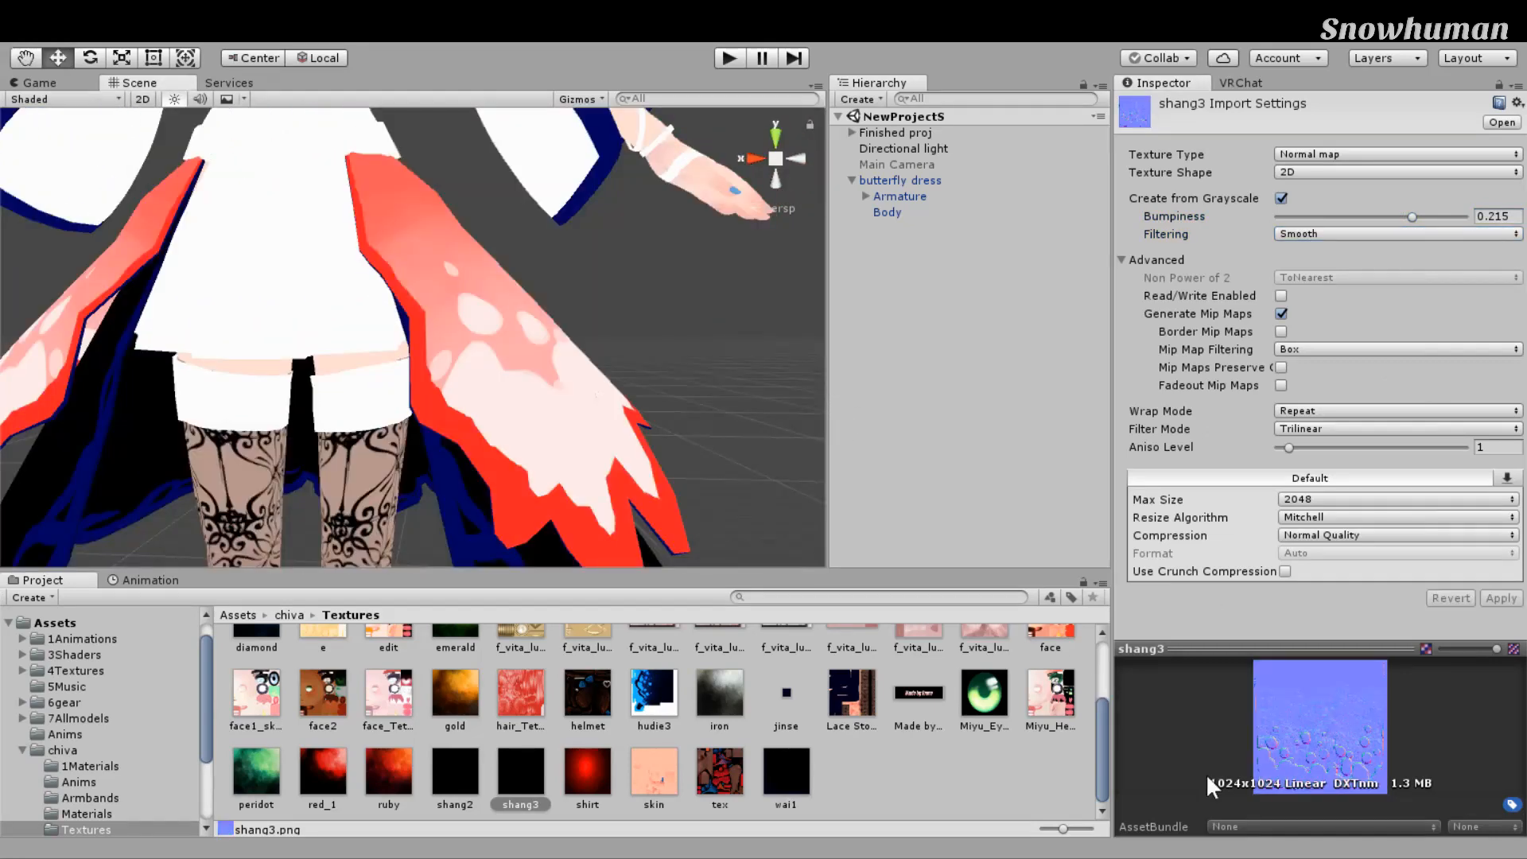
pyautogui.moveTo(1305, 649); pyautogui.dragTo(1305, 572)
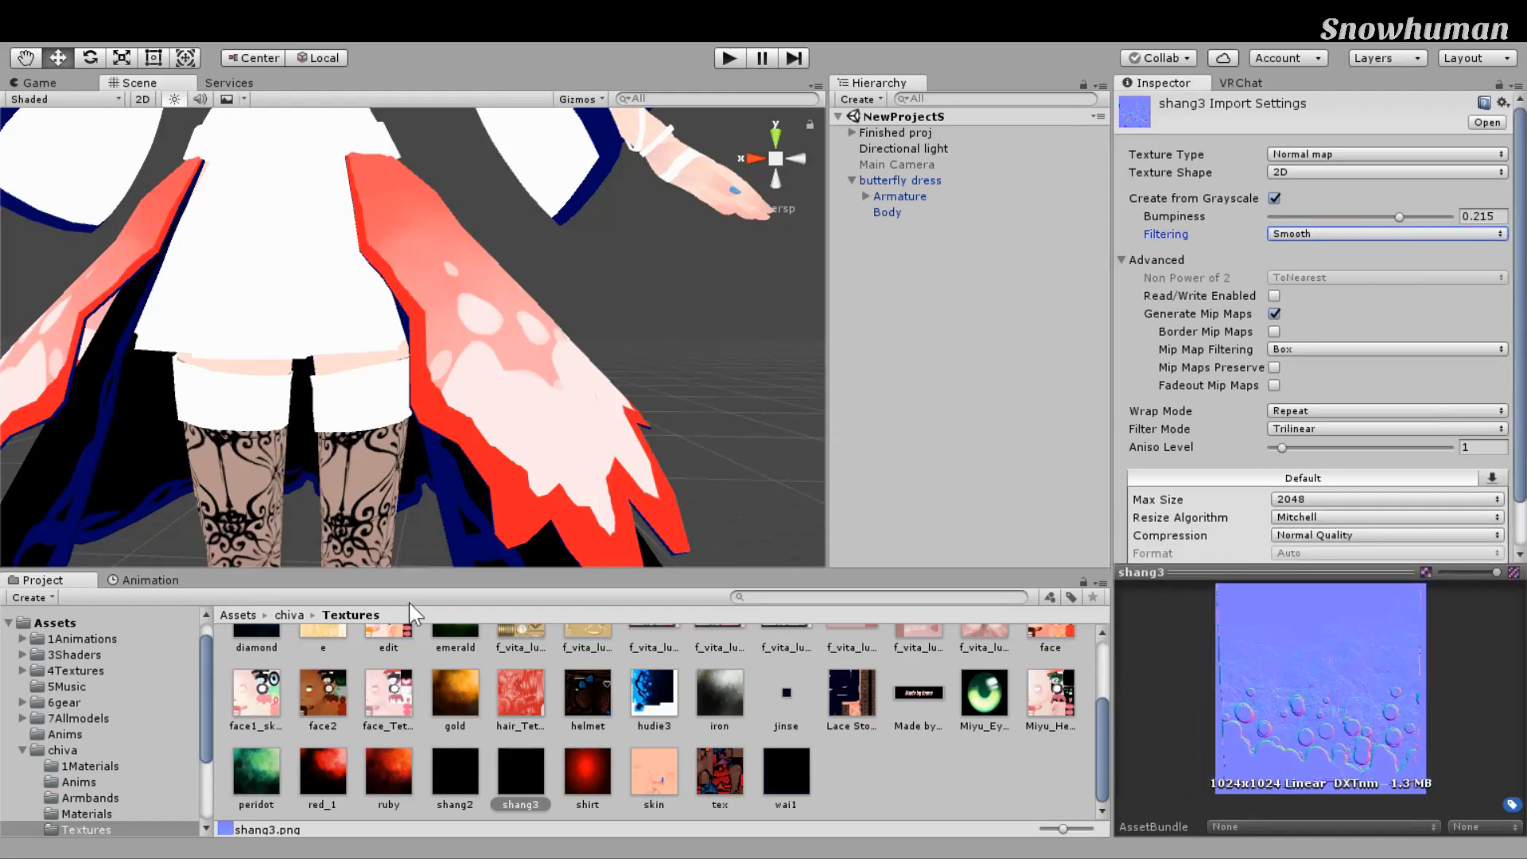
pyautogui.scroll(2, 664, 473)
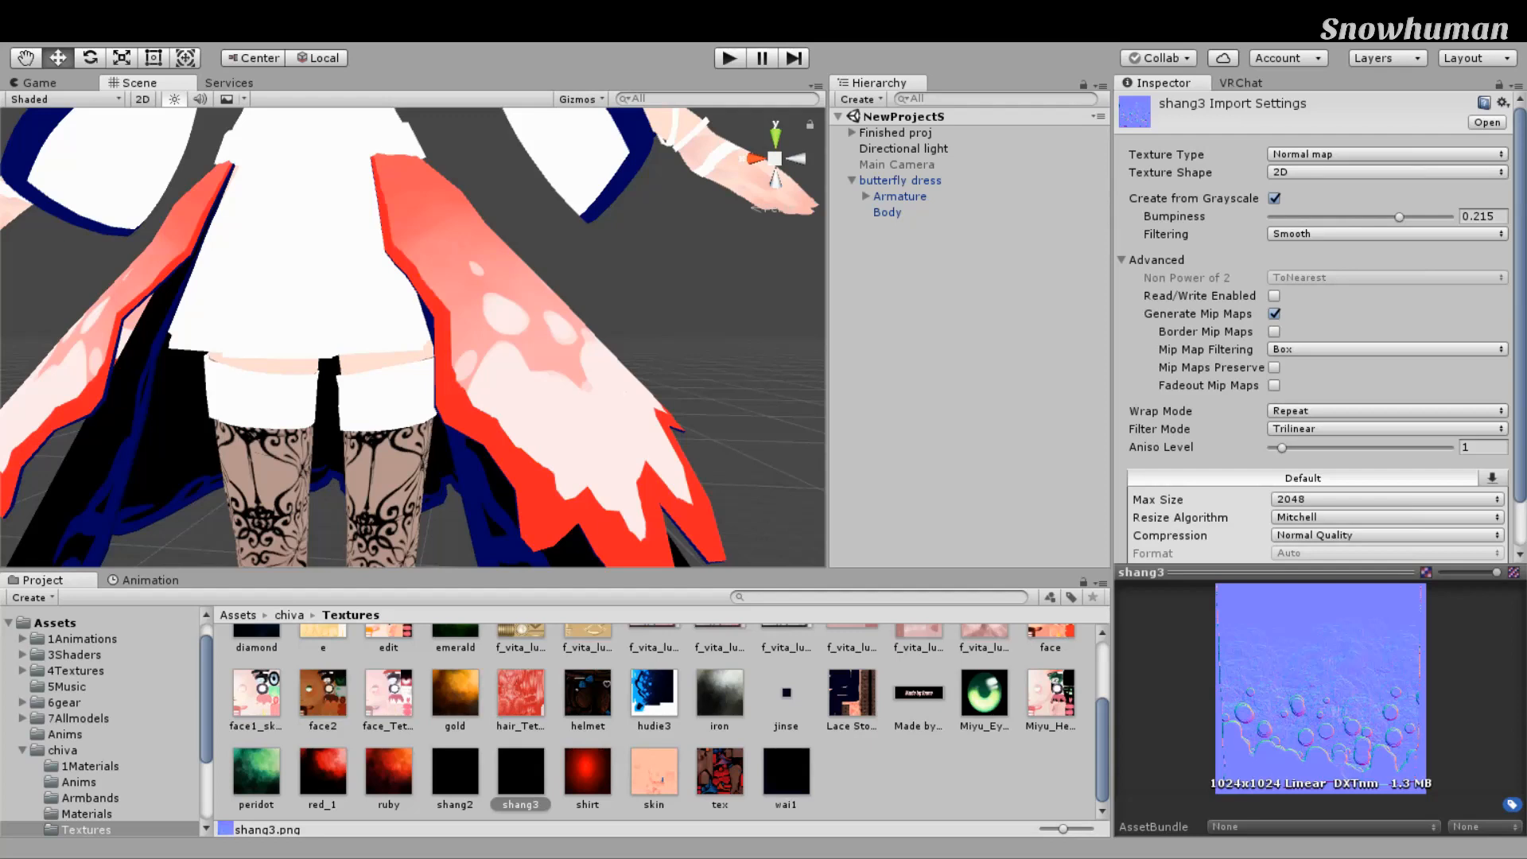
pyautogui.click(87, 813)
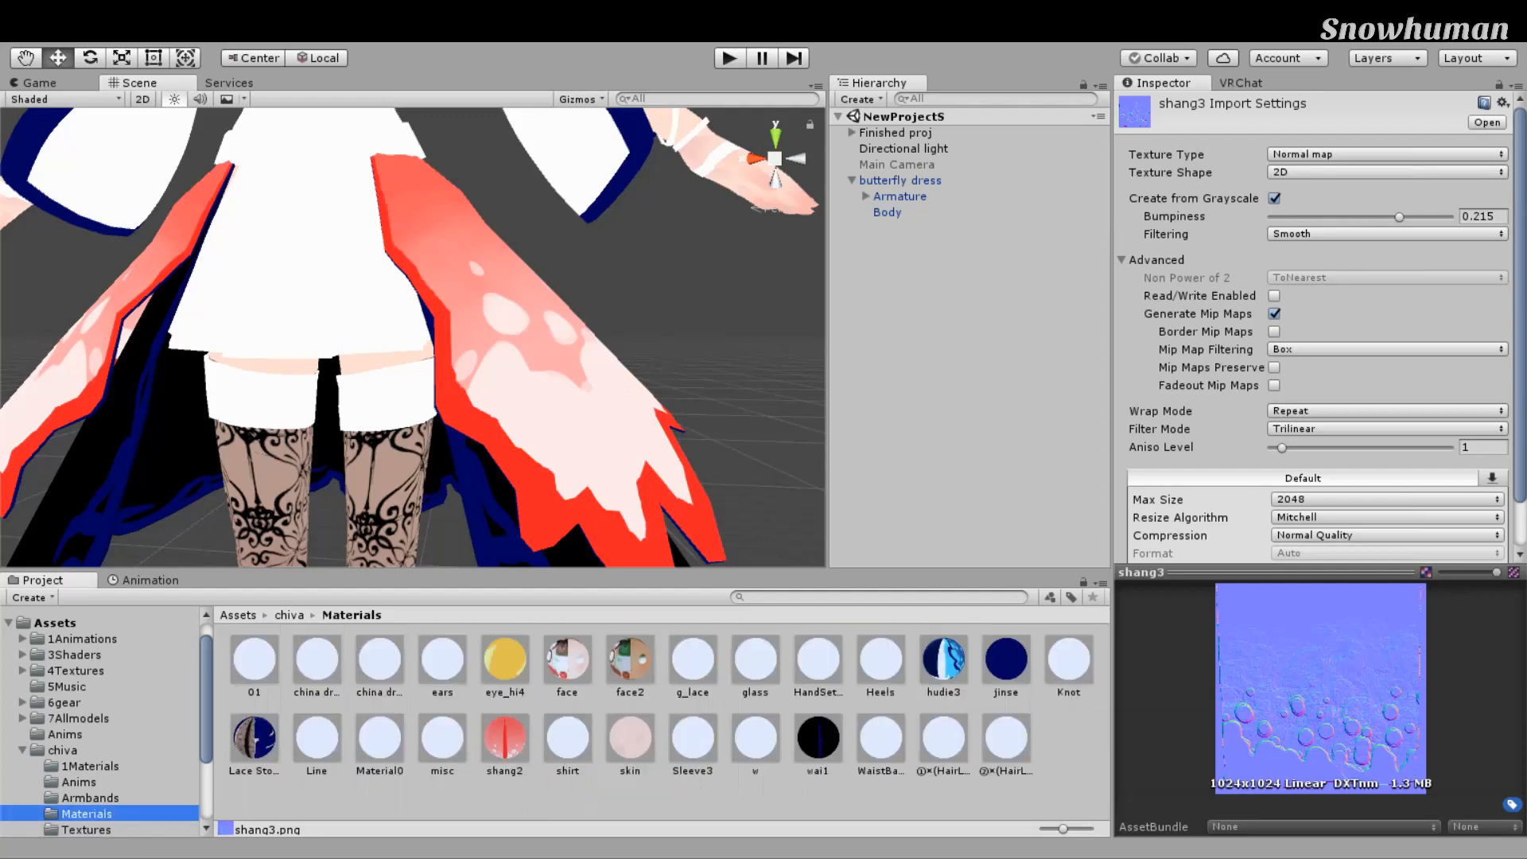
# Step: Select the shang2 material, inspect the pink dress panel, and switch it to the Standard shader
pyautogui.click(505, 738)
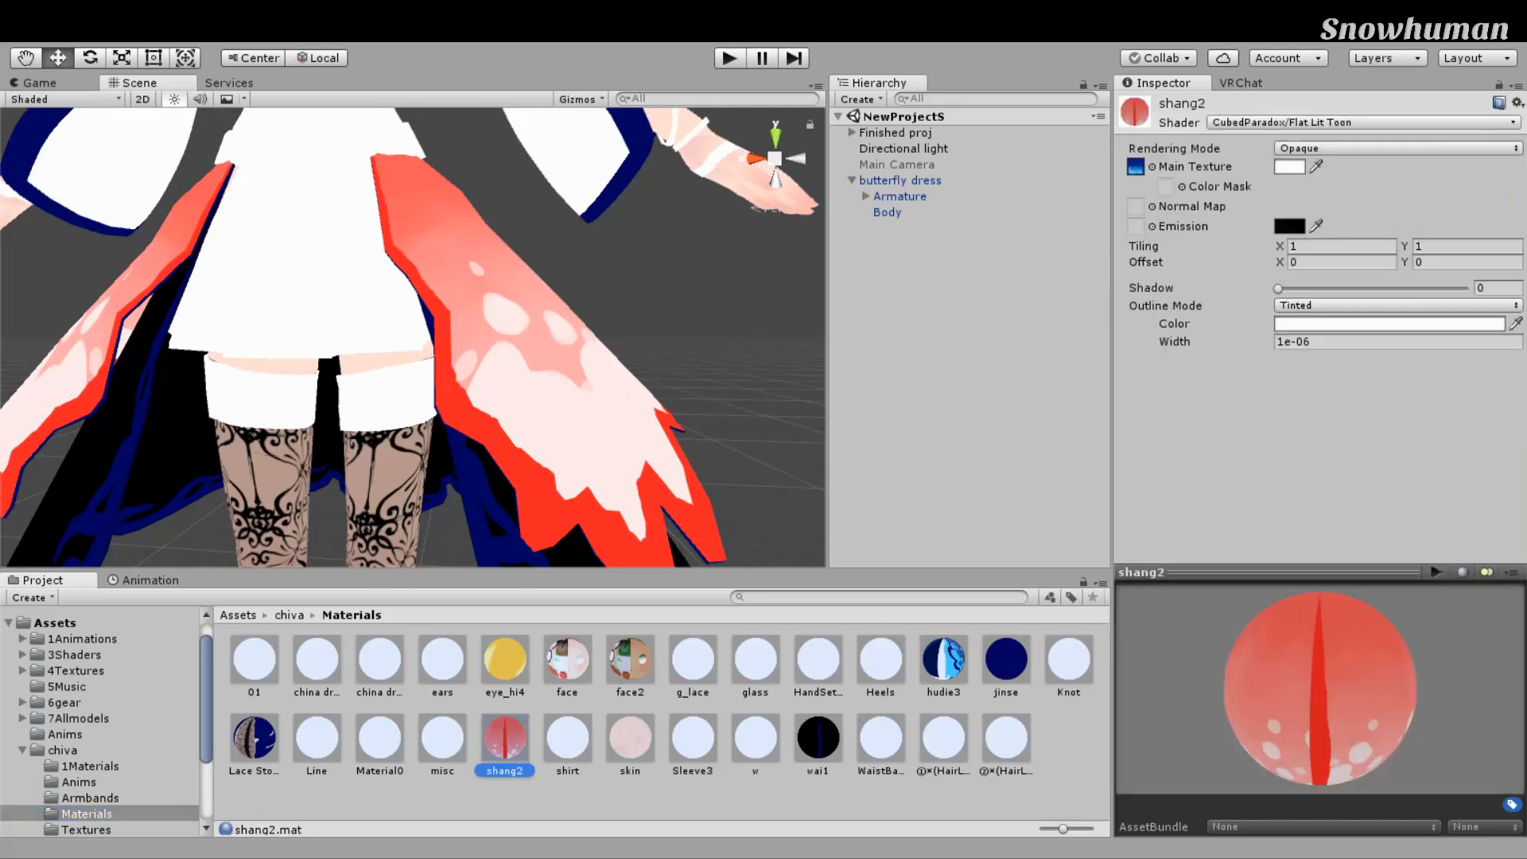
pyautogui.keyDown('alt'); pyautogui.moveTo(1028, 412); pyautogui.dragTo(915, 414); pyautogui.keyUp('alt')
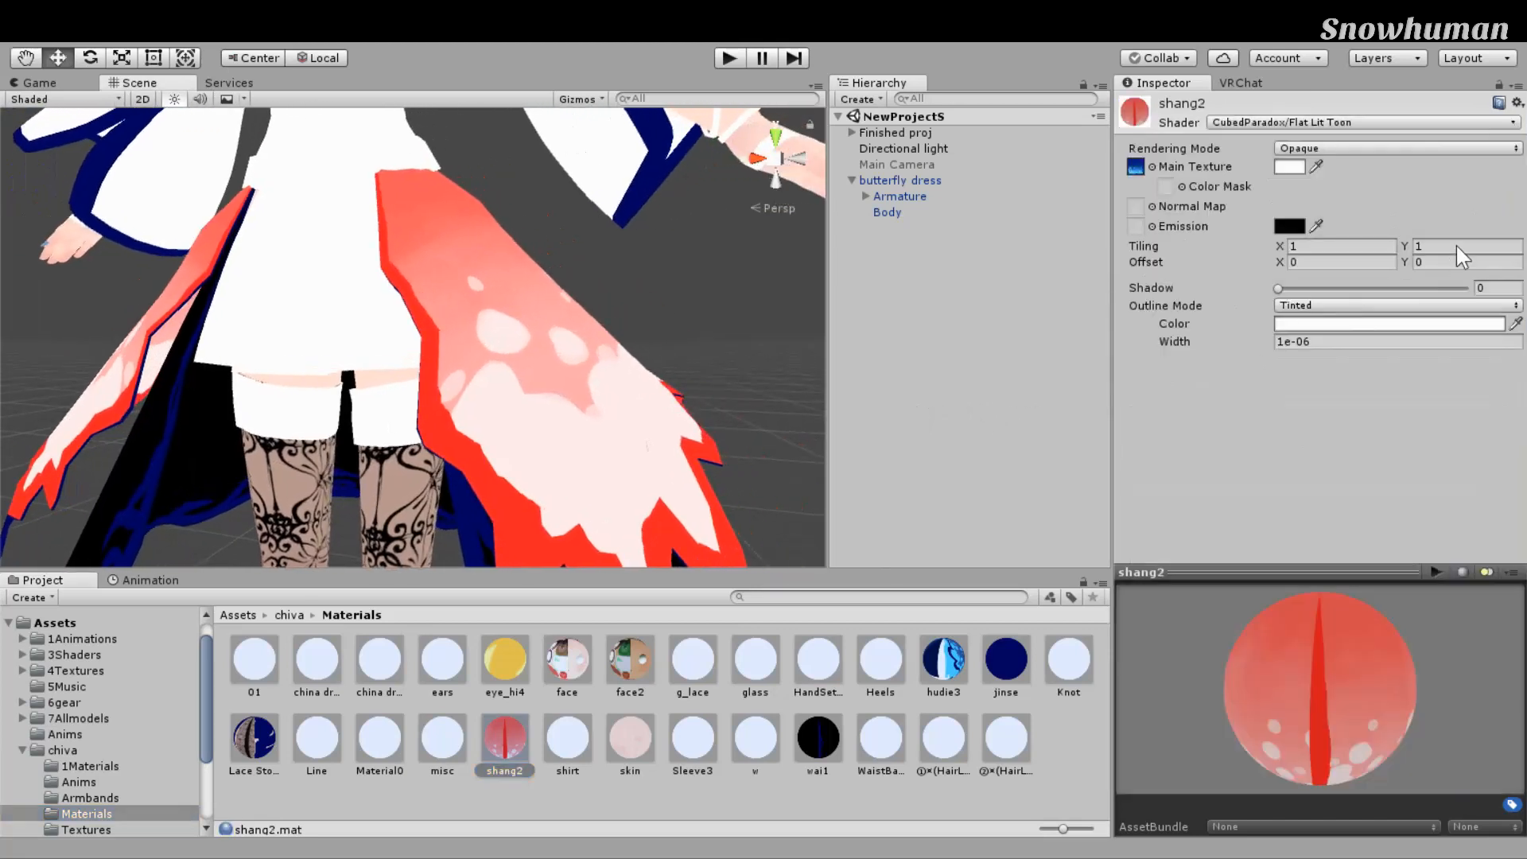
pyautogui.press('Tab')
pyautogui.scroll(5, 798, 348)
pyautogui.moveTo(794, 338); pyautogui.dragTo(876, 273, button='right')
pyautogui.moveTo(538, 322); pyautogui.dragTo(799, 284, button='right')
pyautogui.moveTo(799, 284); pyautogui.dragTo(684, 314, button='middle')
pyautogui.moveTo(684, 314); pyautogui.dragTo(430, 447, button='right')
pyautogui.moveTo(350, 366); pyautogui.dragTo(463, 442, button='middle')
pyautogui.moveTo(517, 408); pyautogui.dragTo(593, 378, button='right')
pyautogui.moveTo(593, 378); pyautogui.dragTo(672, 345, button='middle')
pyautogui.moveTo(890, 323); pyautogui.dragTo(728, 342, button='right')
pyautogui.moveTo(867, 294); pyautogui.dragTo(729, 356, button='middle')
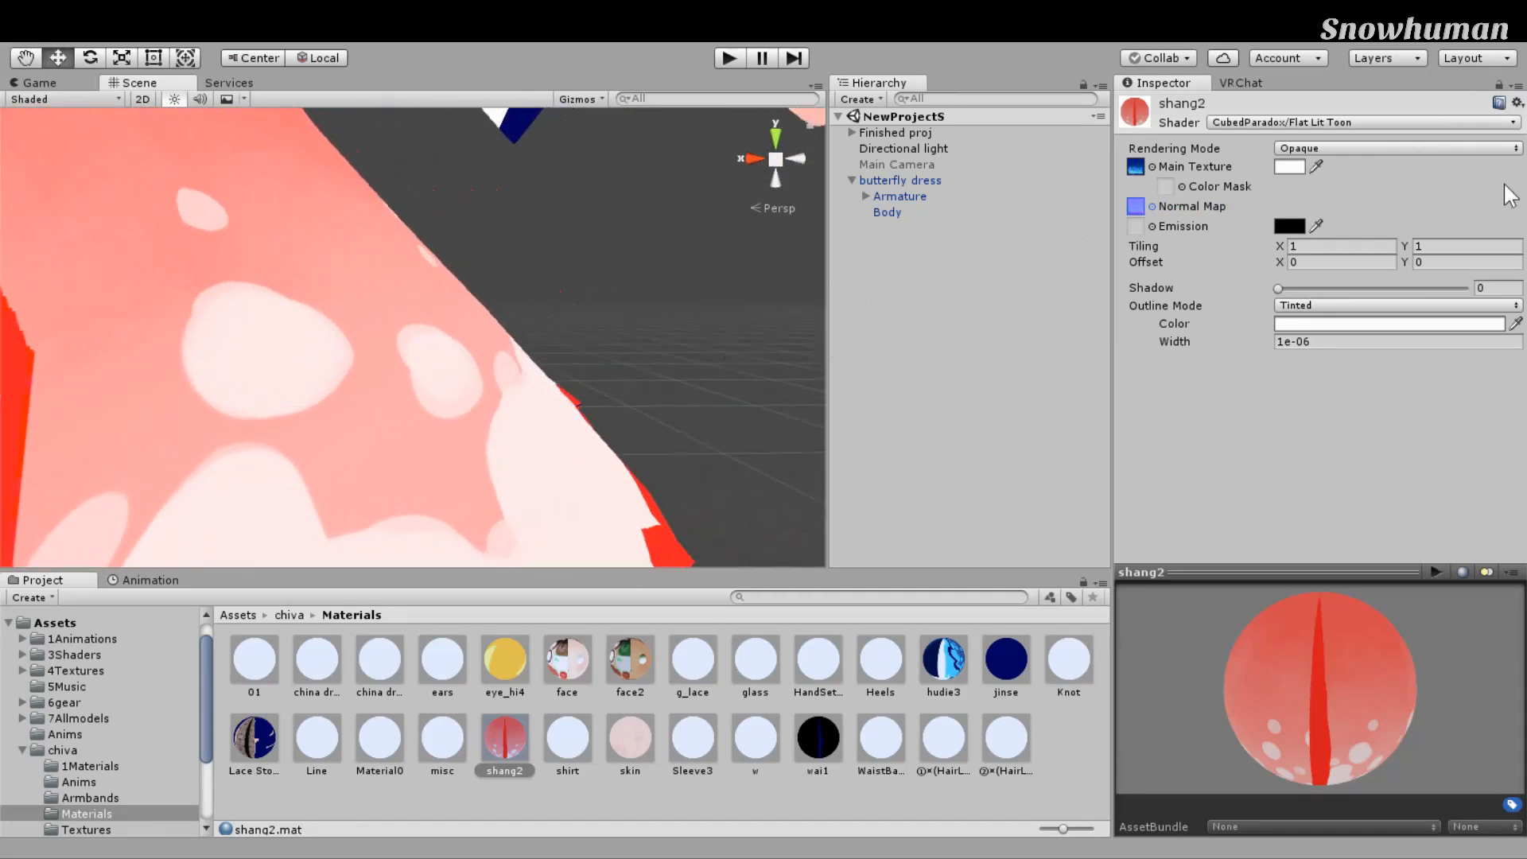
pyautogui.click(1257, 140)
# Step: Orbit and zoom around the dress to inspect the bumpy panels and embossed skirt spots
pyautogui.moveTo(705, 339); pyautogui.dragTo(480, 360, button='right')
pyautogui.moveTo(481, 360); pyautogui.dragTo(494, 322, button='middle')
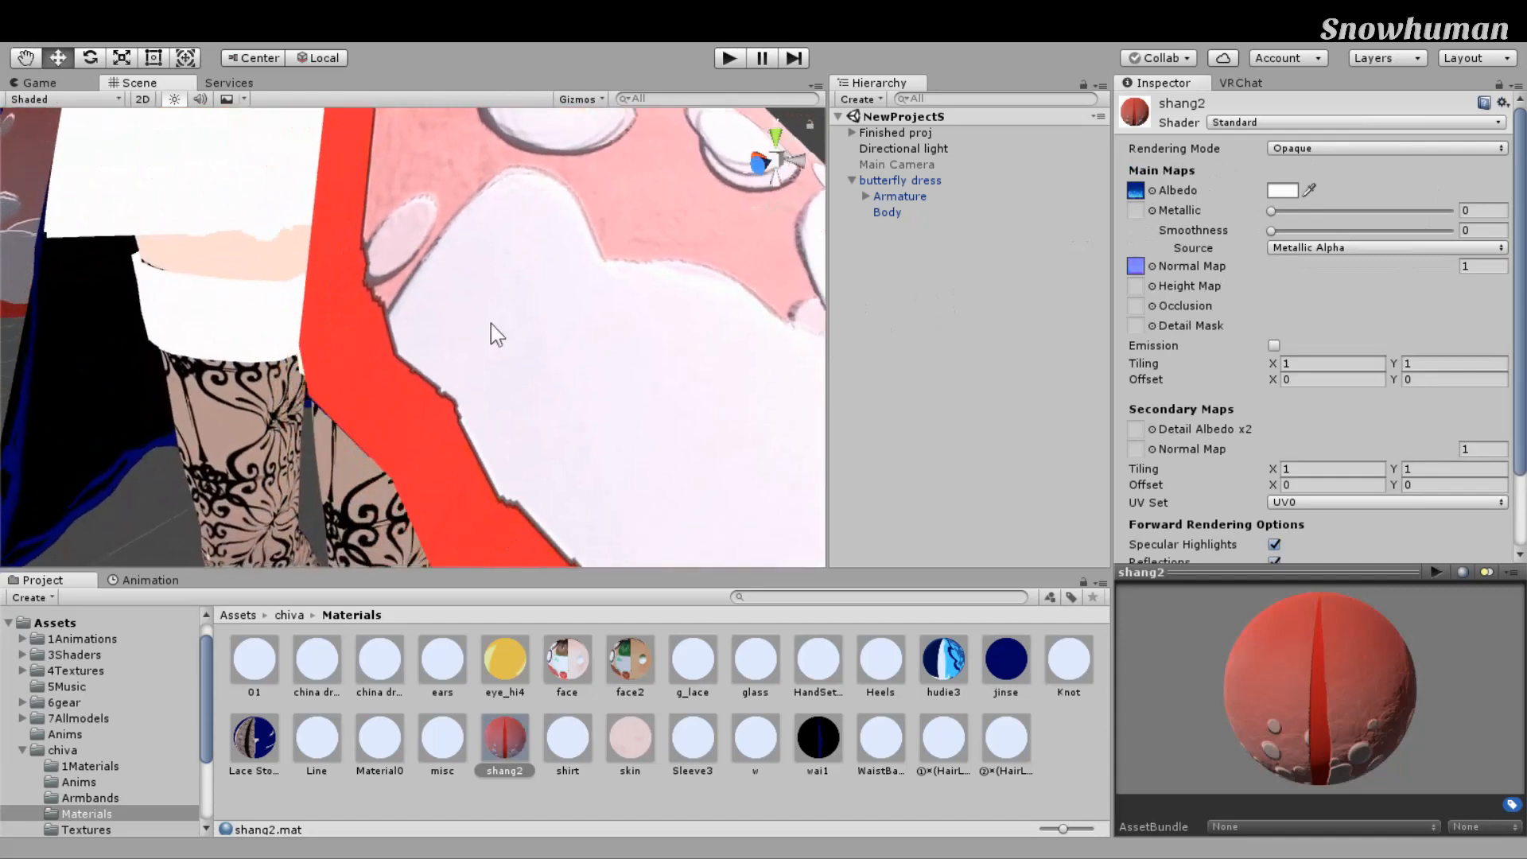
pyautogui.moveTo(494, 322); pyautogui.dragTo(719, 273, button='right')
pyautogui.moveTo(719, 273); pyautogui.dragTo(756, 298, button='middle')
pyautogui.moveTo(756, 298); pyautogui.dragTo(621, 338, button='right')
pyautogui.moveTo(620, 339); pyautogui.dragTo(587, 341, button='middle')
pyautogui.moveTo(587, 341); pyautogui.dragTo(545, 356, button='right')
pyautogui.scroll(-5, 545, 355)
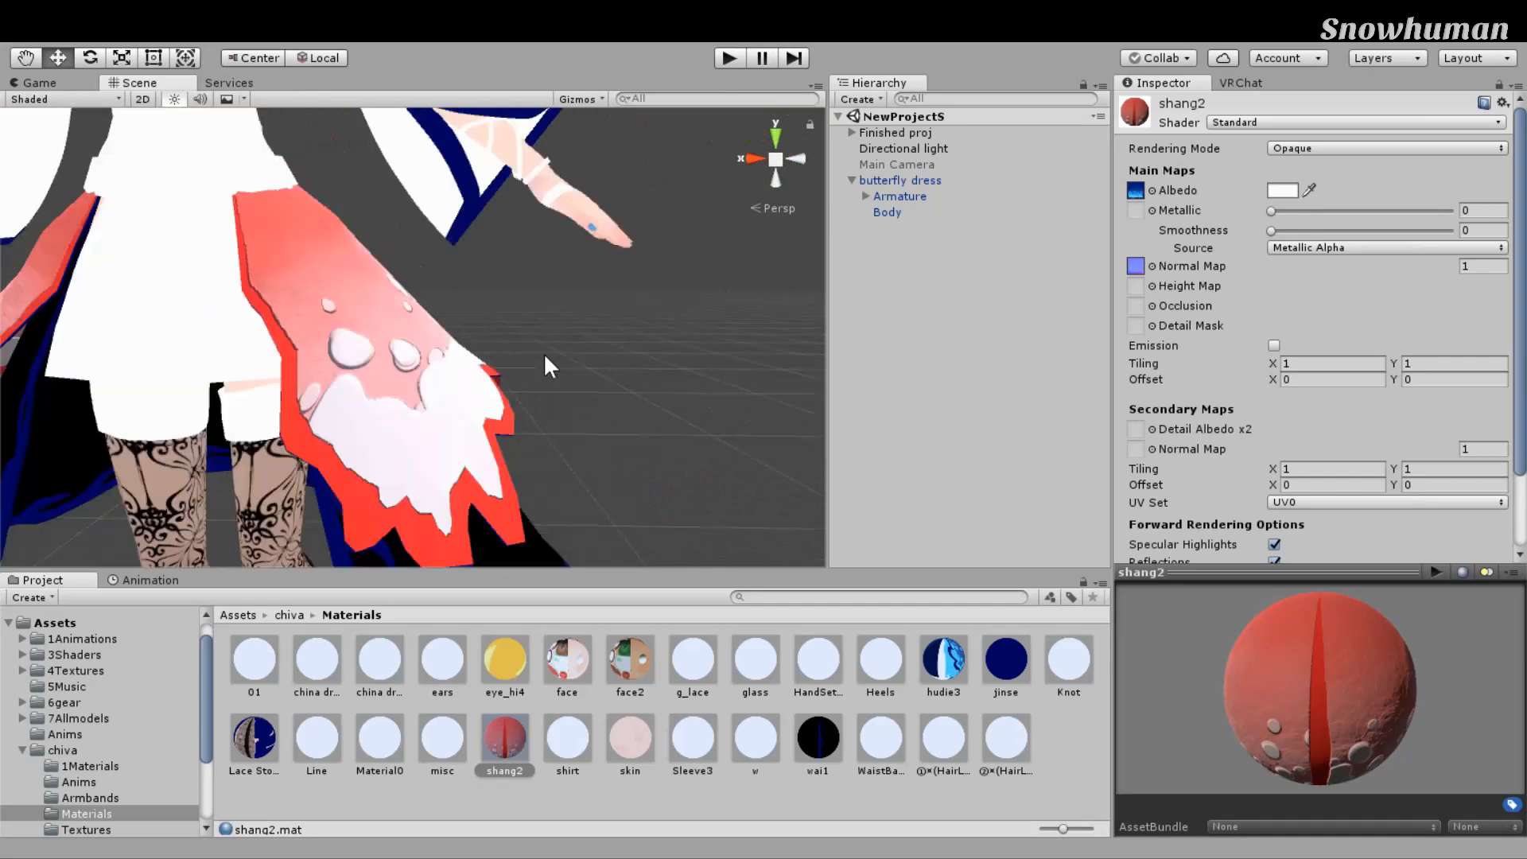
pyautogui.moveTo(702, 294); pyautogui.dragTo(479, 320, button='right')
pyautogui.scroll(5, 677, 294)
pyautogui.moveTo(422, 328); pyautogui.dragTo(388, 352, button='middle')
pyautogui.moveTo(388, 352); pyautogui.dragTo(574, 330, button='right')
pyautogui.moveTo(631, 318); pyautogui.dragTo(656, 311, button='middle')
pyautogui.moveTo(656, 311); pyautogui.dragTo(692, 285, button='right')
pyautogui.moveTo(692, 285); pyautogui.dragTo(733, 283, button='middle')
pyautogui.moveTo(818, 376); pyautogui.dragTo(808, 272, button='middle')
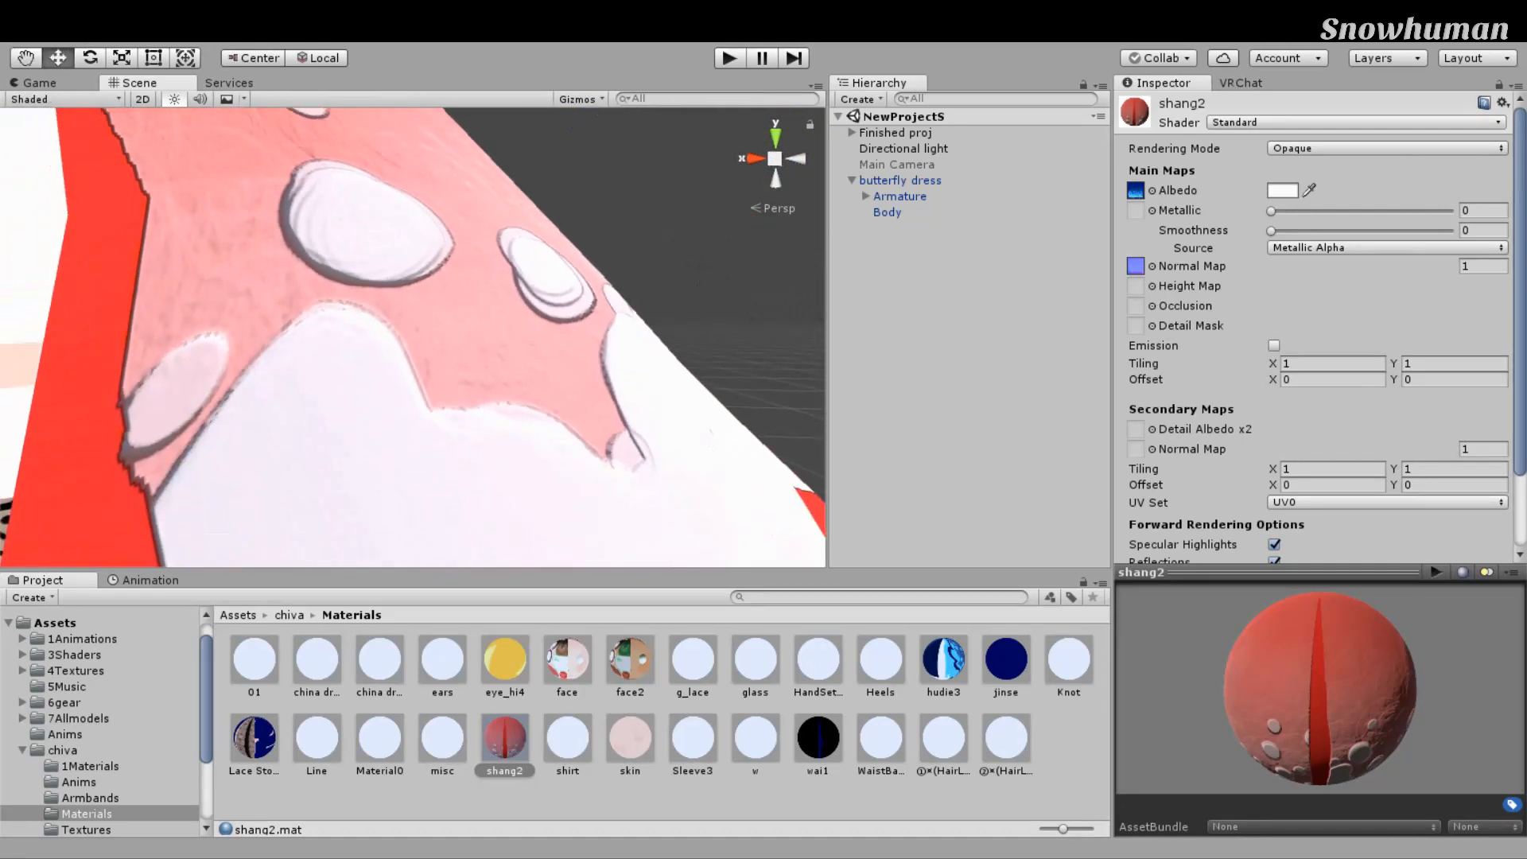
# Step: Scrub shang2's Normal Map strength to 0.34, compare the panel, then return to Flat Lit Toon
pyautogui.moveTo(1448, 266)
pyautogui.mouseDown()
pyautogui.moveTo(1481, 276)
pyautogui.moveTo(8, 312)
pyautogui.moveTo(1445, 312)
pyautogui.mouseUp()
pyautogui.moveTo(1138, 266)
pyautogui.mouseDown()
pyautogui.moveTo(1081, 266)
pyautogui.moveTo(1192, 266)
pyautogui.moveTo(1178, 267)
pyautogui.mouseUp()
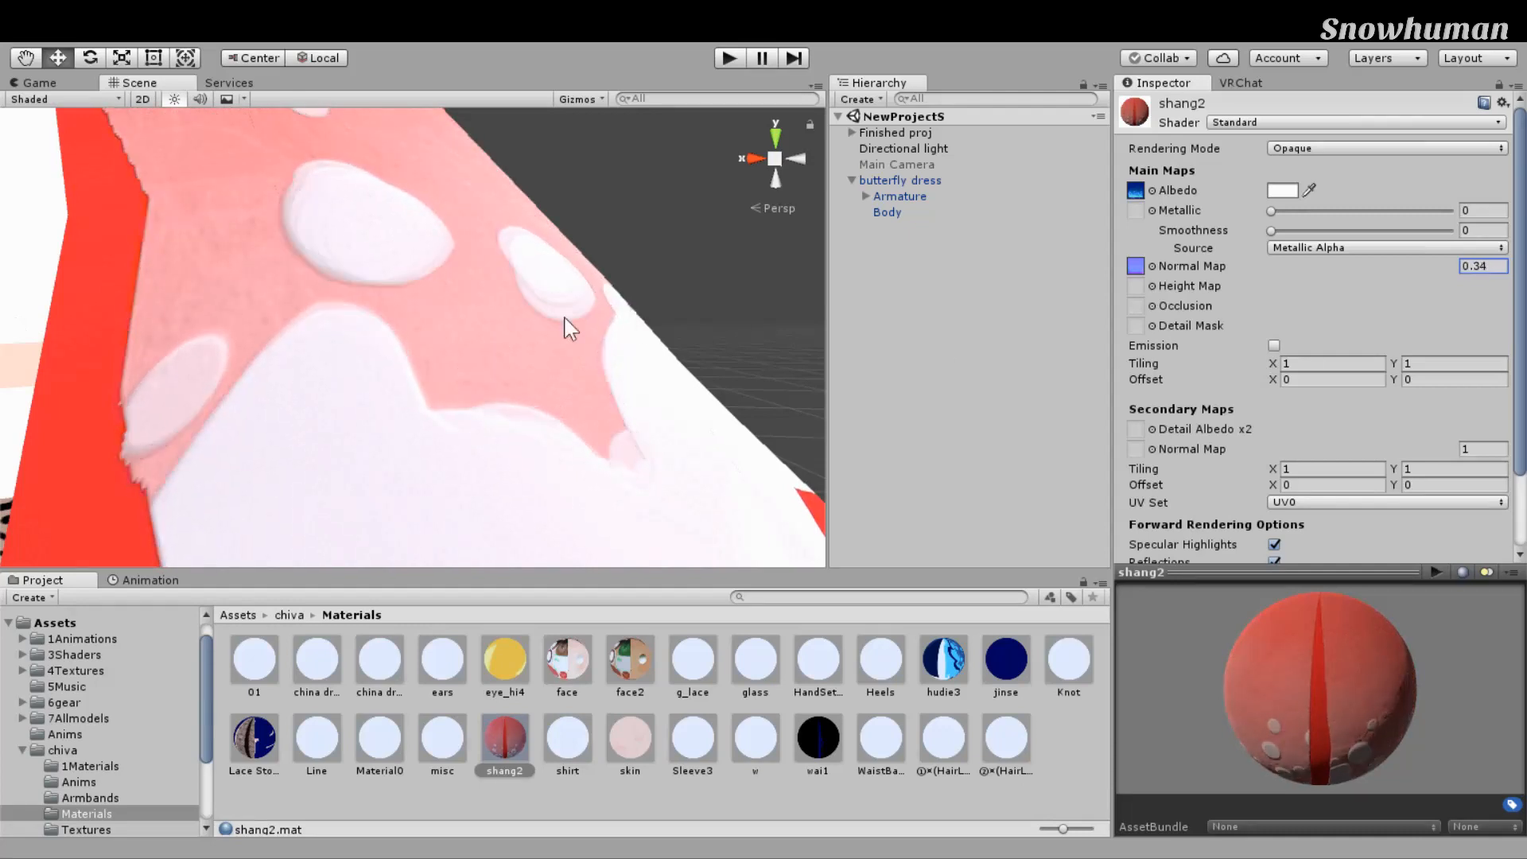
pyautogui.scroll(1, 624, 296)
pyautogui.moveTo(623, 291); pyautogui.dragTo(849, 345, button='middle')
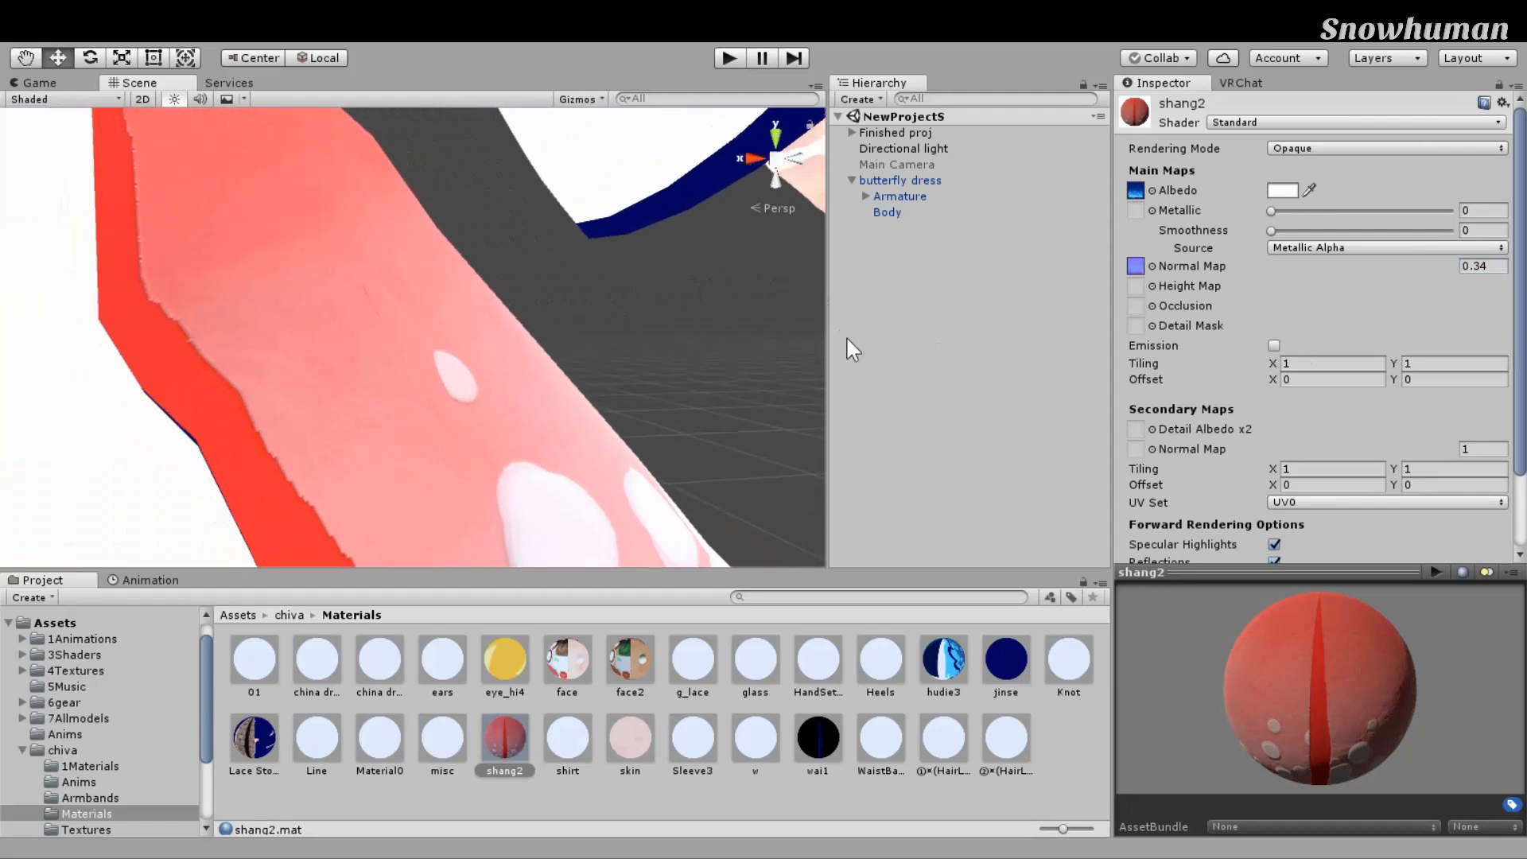
pyautogui.scroll(-10, 770, 264)
pyautogui.scroll(5, 665, 238)
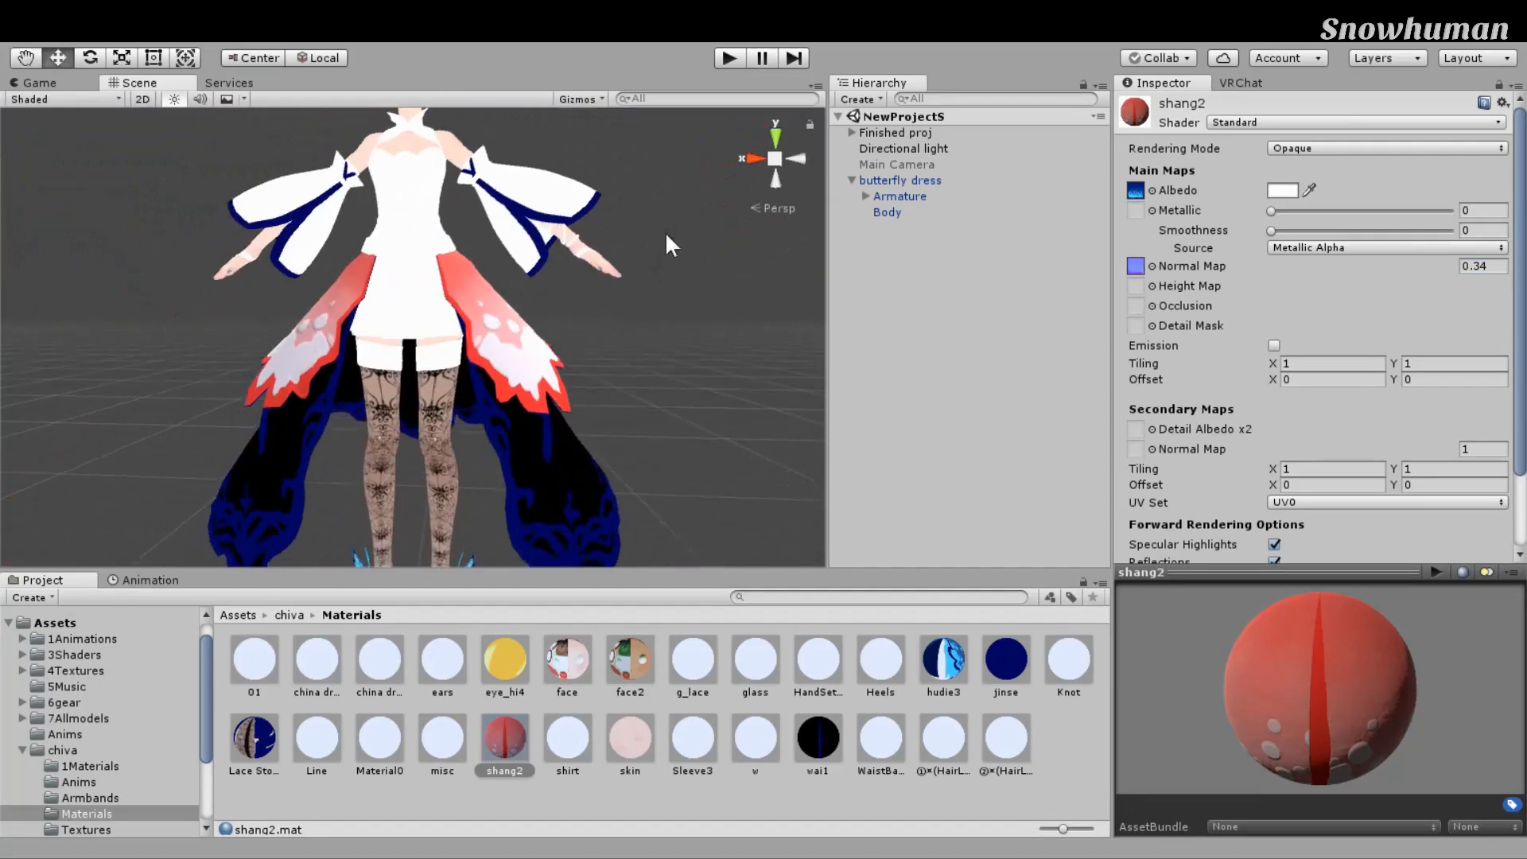
pyautogui.click(1503, 350)
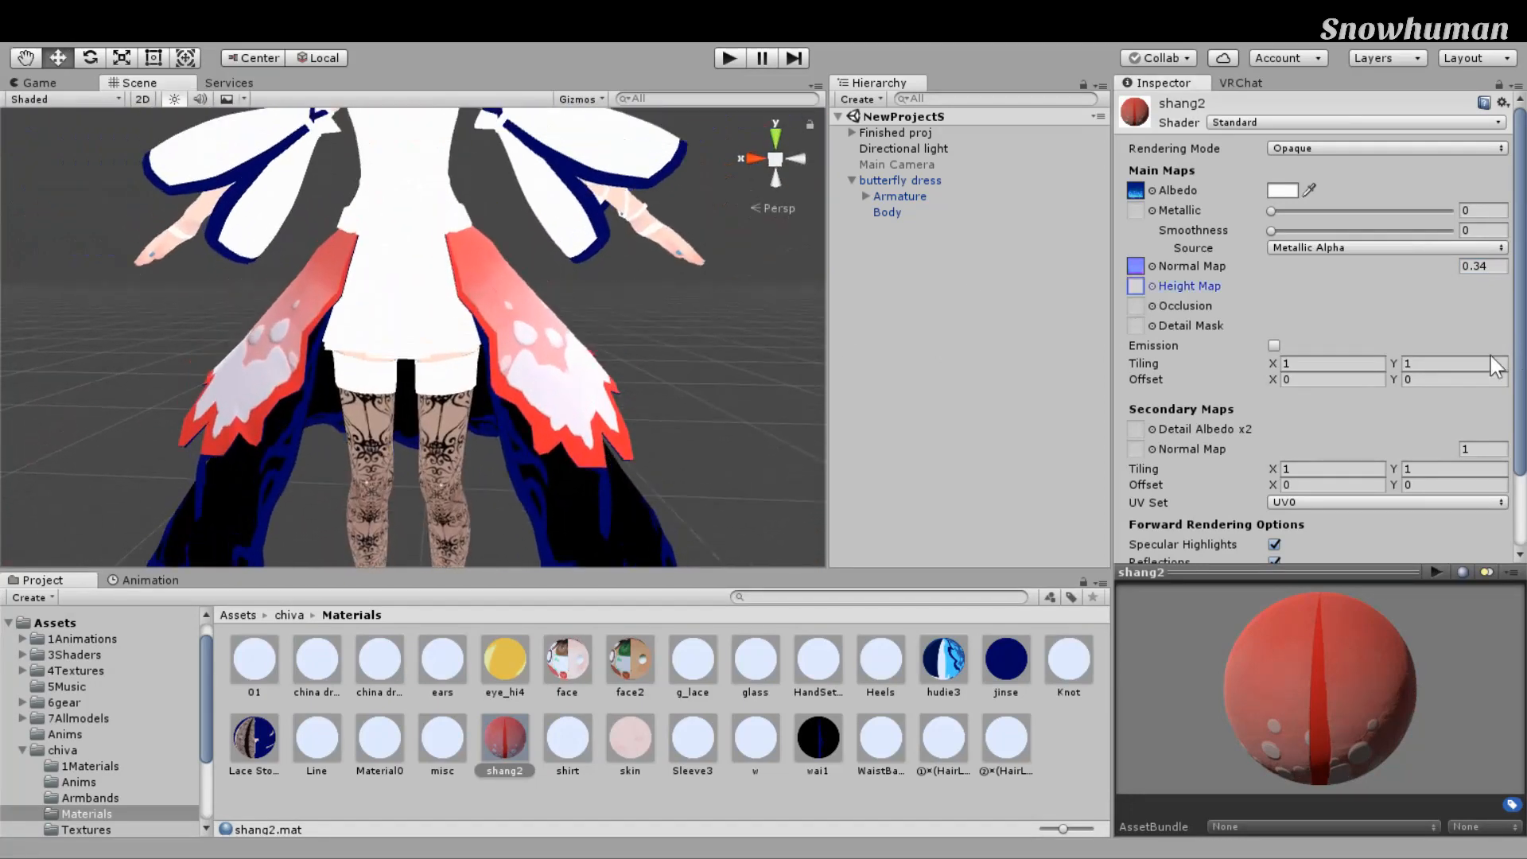
pyautogui.press('Tab')
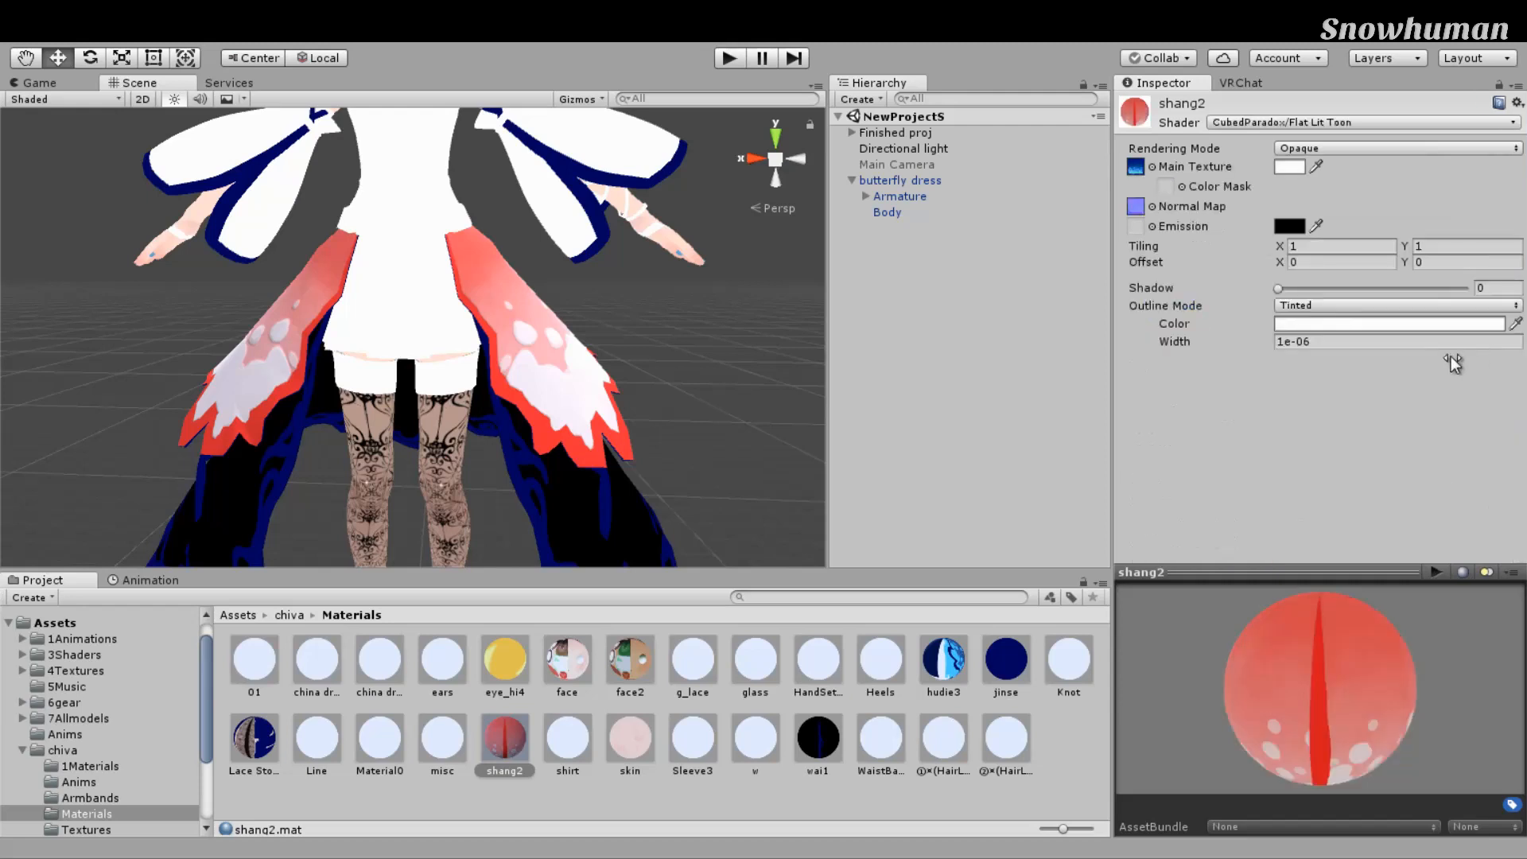
# Step: Set shang2's Normal Map slot to None
pyautogui.moveTo(819, 278); pyautogui.dragTo(731, 371, button='middle')
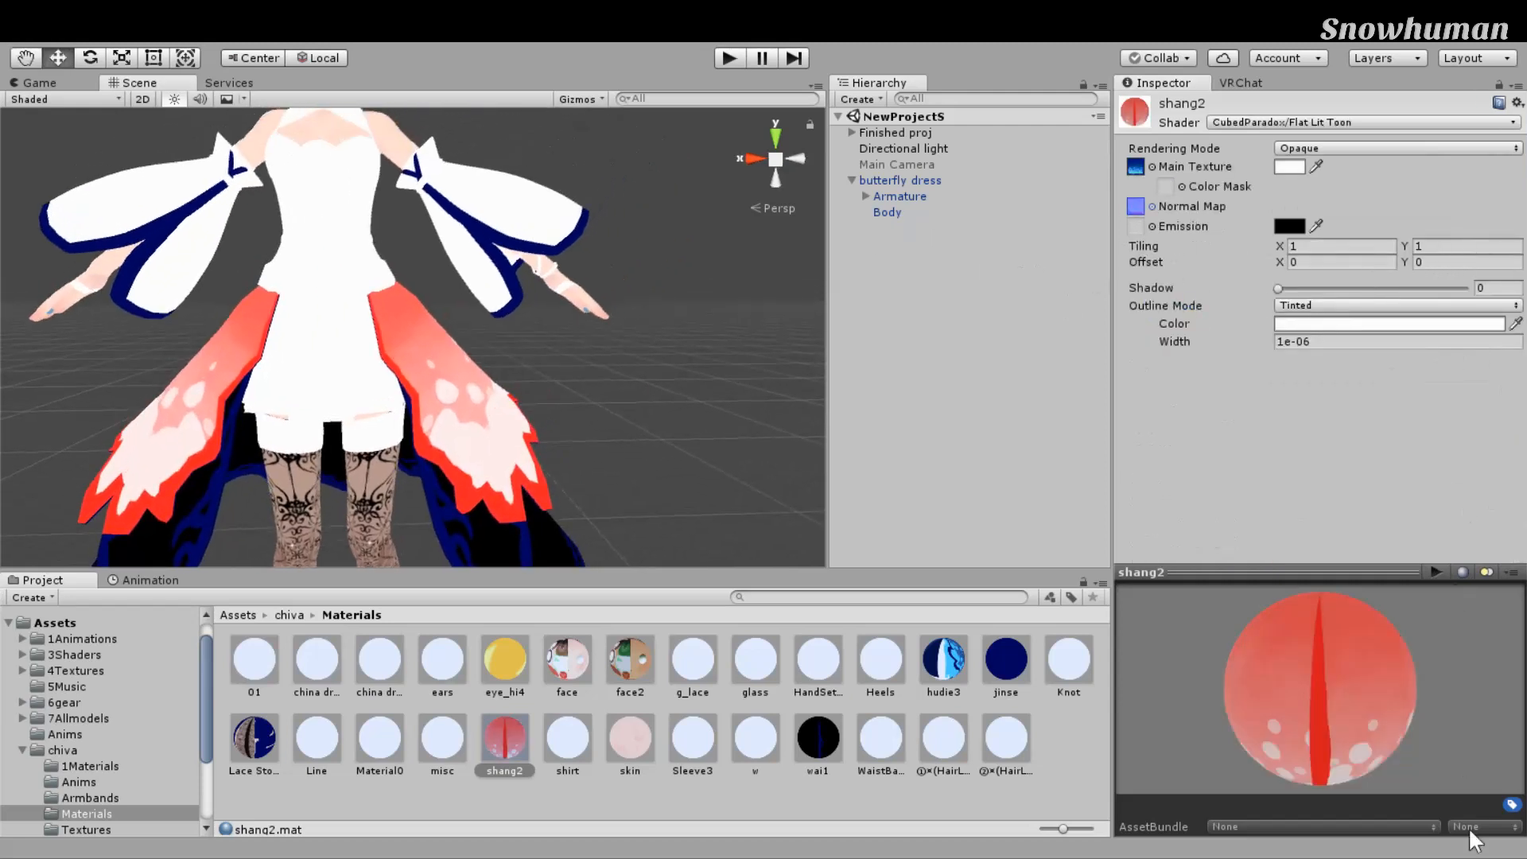
pyautogui.click(905, 252)
pyautogui.click(1488, 88)
# Step: Orbit and zoom around the avatar to check the flat skirt panels, head and sleeves
pyautogui.scroll(4, 736, 354)
pyautogui.moveTo(728, 380); pyautogui.dragTo(736, 246, button='middle')
pyautogui.keyDown('alt'); pyautogui.moveTo(676, 290); pyautogui.dragTo(364, 323); pyautogui.keyUp('alt')
pyautogui.moveTo(788, 298); pyautogui.dragTo(726, 300, button='middle')
pyautogui.keyDown('alt'); pyautogui.moveTo(726, 300); pyautogui.dragTo(782, 301); pyautogui.keyUp('alt')
pyautogui.scroll(-5, 748, 294)
pyautogui.moveTo(736, 291); pyautogui.dragTo(727, 344, button='middle')
pyautogui.moveTo(726, 343)
pyautogui.keyDown('alt'); pyautogui.mouseDown()
pyautogui.moveTo(709, 345)
pyautogui.moveTo(725, 355)
pyautogui.mouseUp(); pyautogui.keyUp('alt')
pyautogui.moveTo(725, 355); pyautogui.dragTo(801, 379, button='middle')
pyautogui.scroll(3, 805, 373)
pyautogui.moveTo(807, 318)
pyautogui.mouseDown(button='middle')
pyautogui.moveTo(817, 418)
pyautogui.moveTo(786, 332)
pyautogui.mouseUp(button='middle')
pyautogui.scroll(-2, 816, 419)
pyautogui.scroll(5, 816, 418)
pyautogui.scroll(-4, 791, 309)
pyautogui.scroll(-3, 716, 408)
pyautogui.scroll(3, 708, 410)
pyautogui.moveTo(708, 410); pyautogui.dragTo(617, 412, button='middle')
pyautogui.scroll(6, 746, 351)
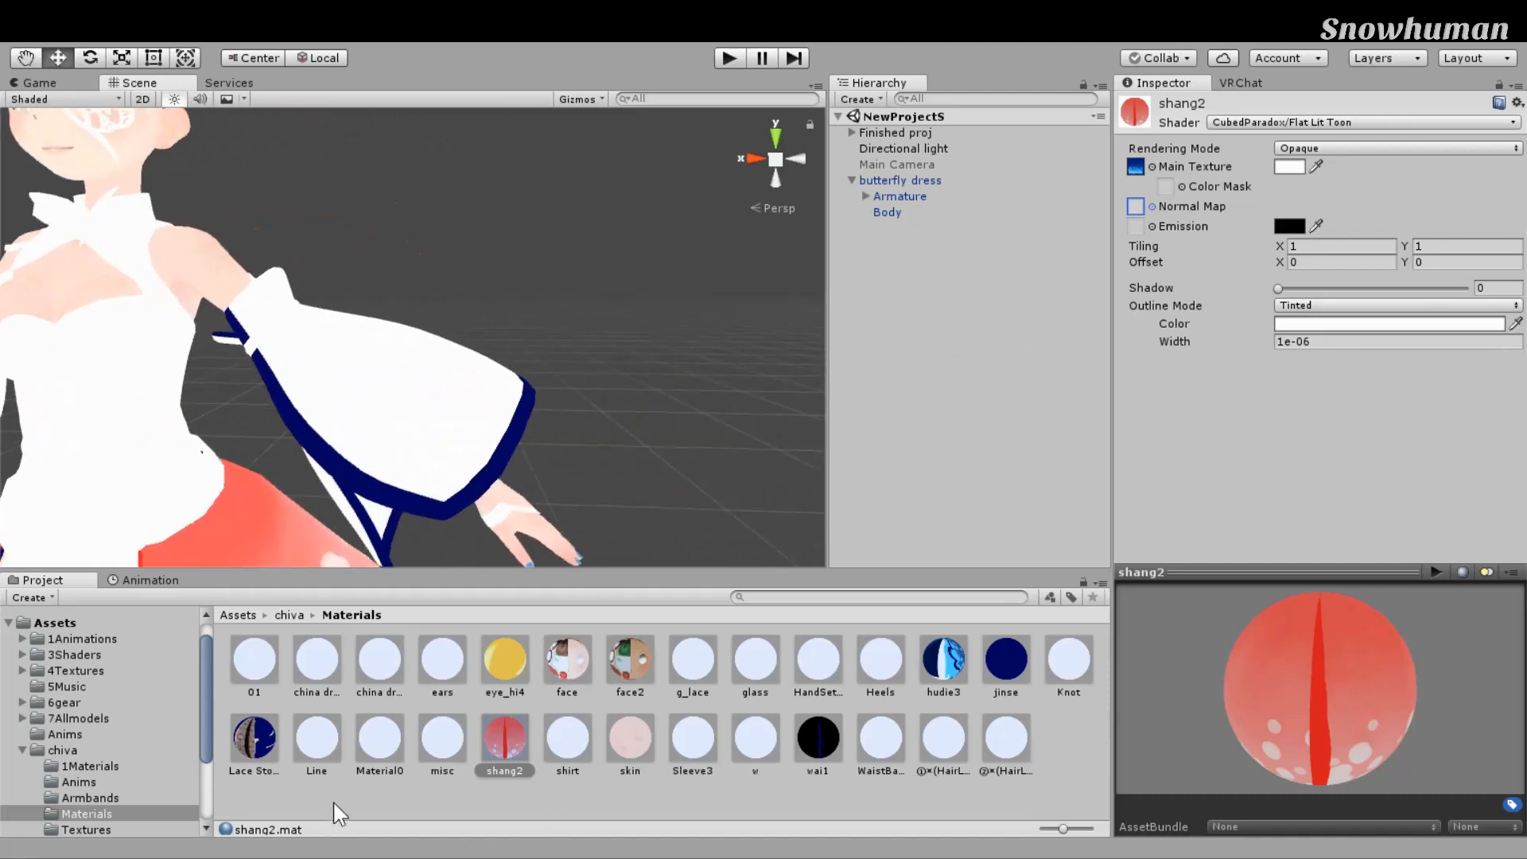
pyautogui.moveTo(657, 527); pyautogui.dragTo(624, 532, button='right')
pyautogui.moveTo(713, 378); pyautogui.dragTo(673, 393, button='right')
pyautogui.moveTo(657, 406); pyautogui.dragTo(700, 410, button='middle')
pyautogui.scroll(-4, 699, 410)
# Step: Select material 01 and tint its main colour a lighter brownish dark red
pyautogui.click(254, 660)
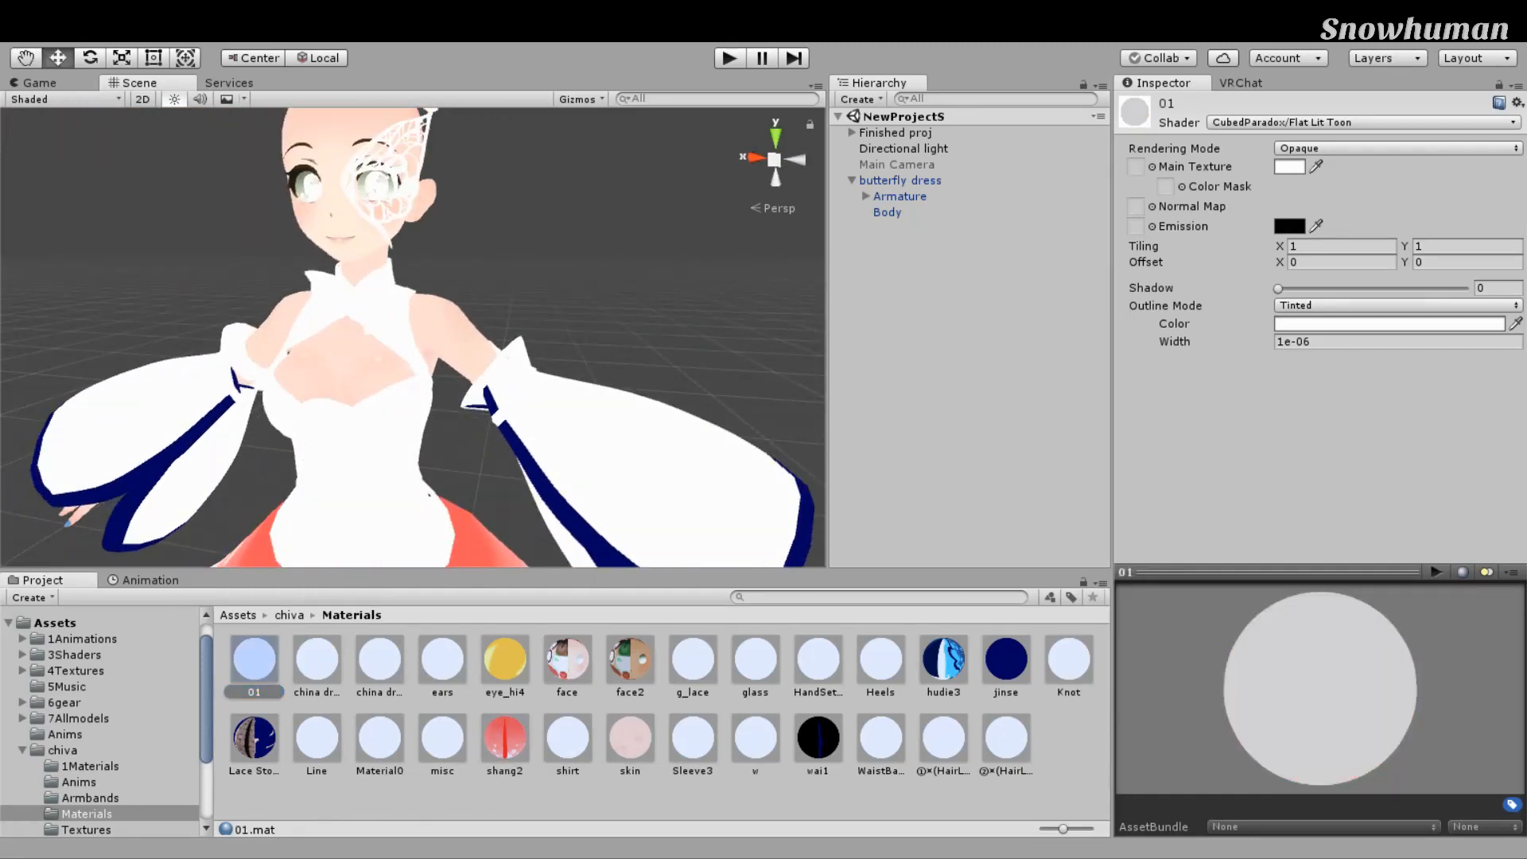
pyautogui.click(1393, 468)
pyautogui.click(1278, 358)
pyautogui.moveTo(1356, 434); pyautogui.dragTo(1386, 470)
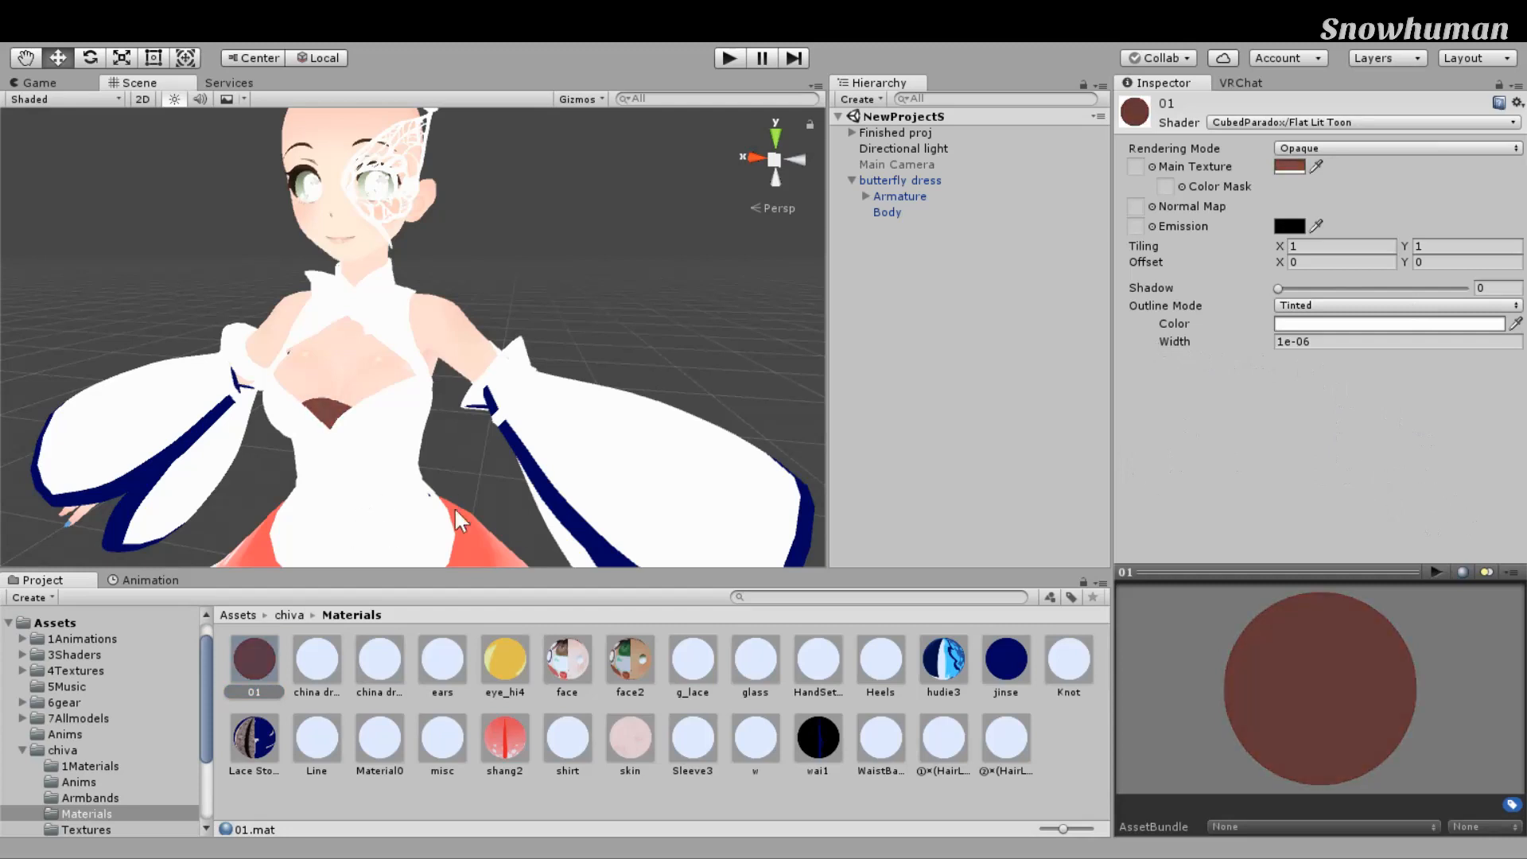
pyautogui.click(1476, 299)
# Step: Set material 01's Rendering Mode to Cutout and assign a lace main texture
pyautogui.moveTo(764, 306); pyautogui.dragTo(737, 320, button='middle')
pyautogui.moveTo(867, 312); pyautogui.dragTo(1054, 232, button='middle')
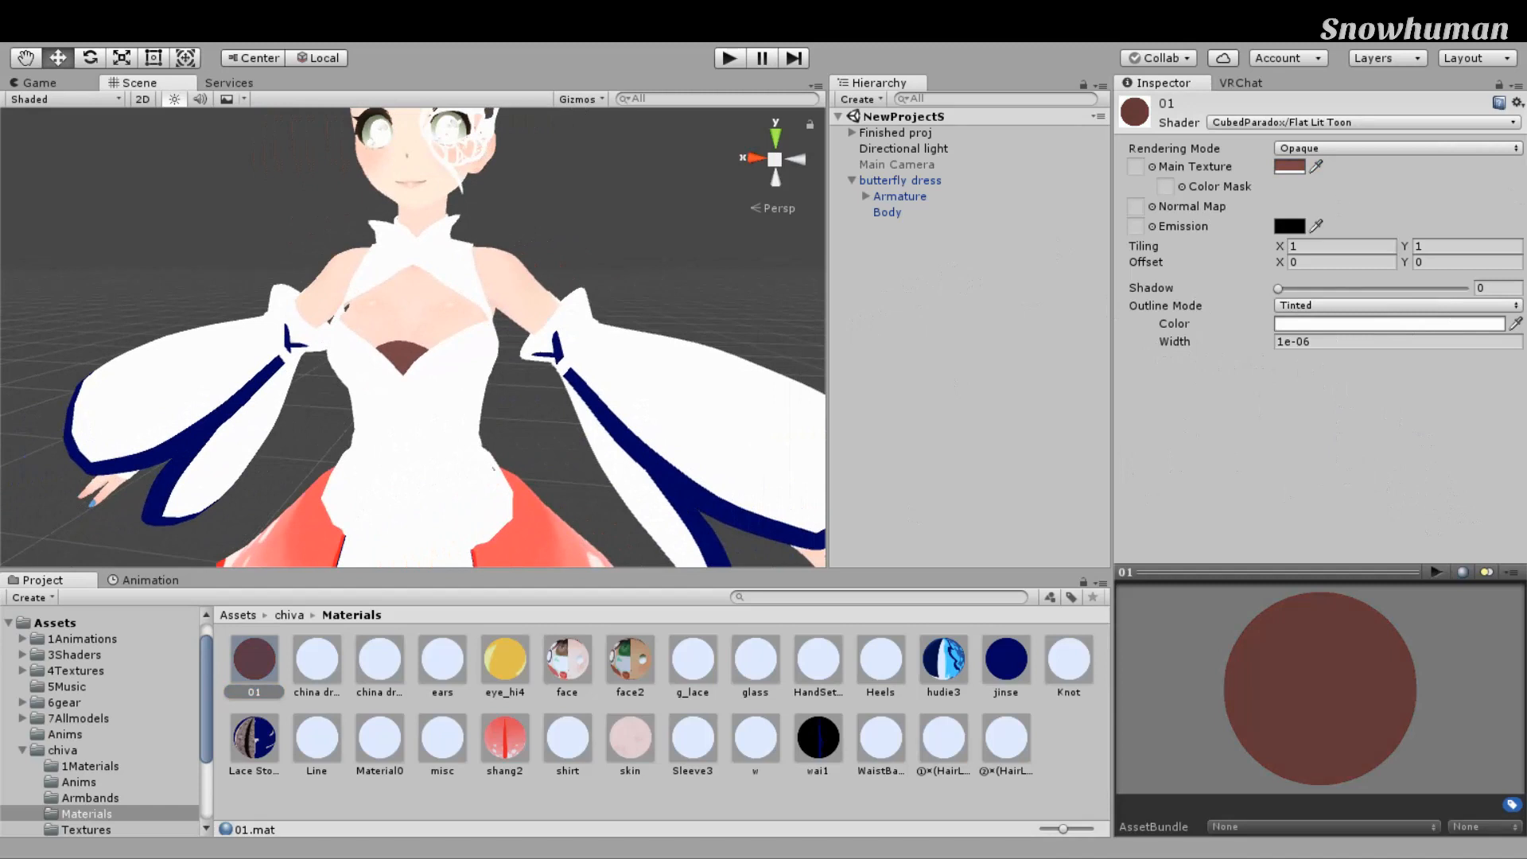
pyautogui.click(1321, 182)
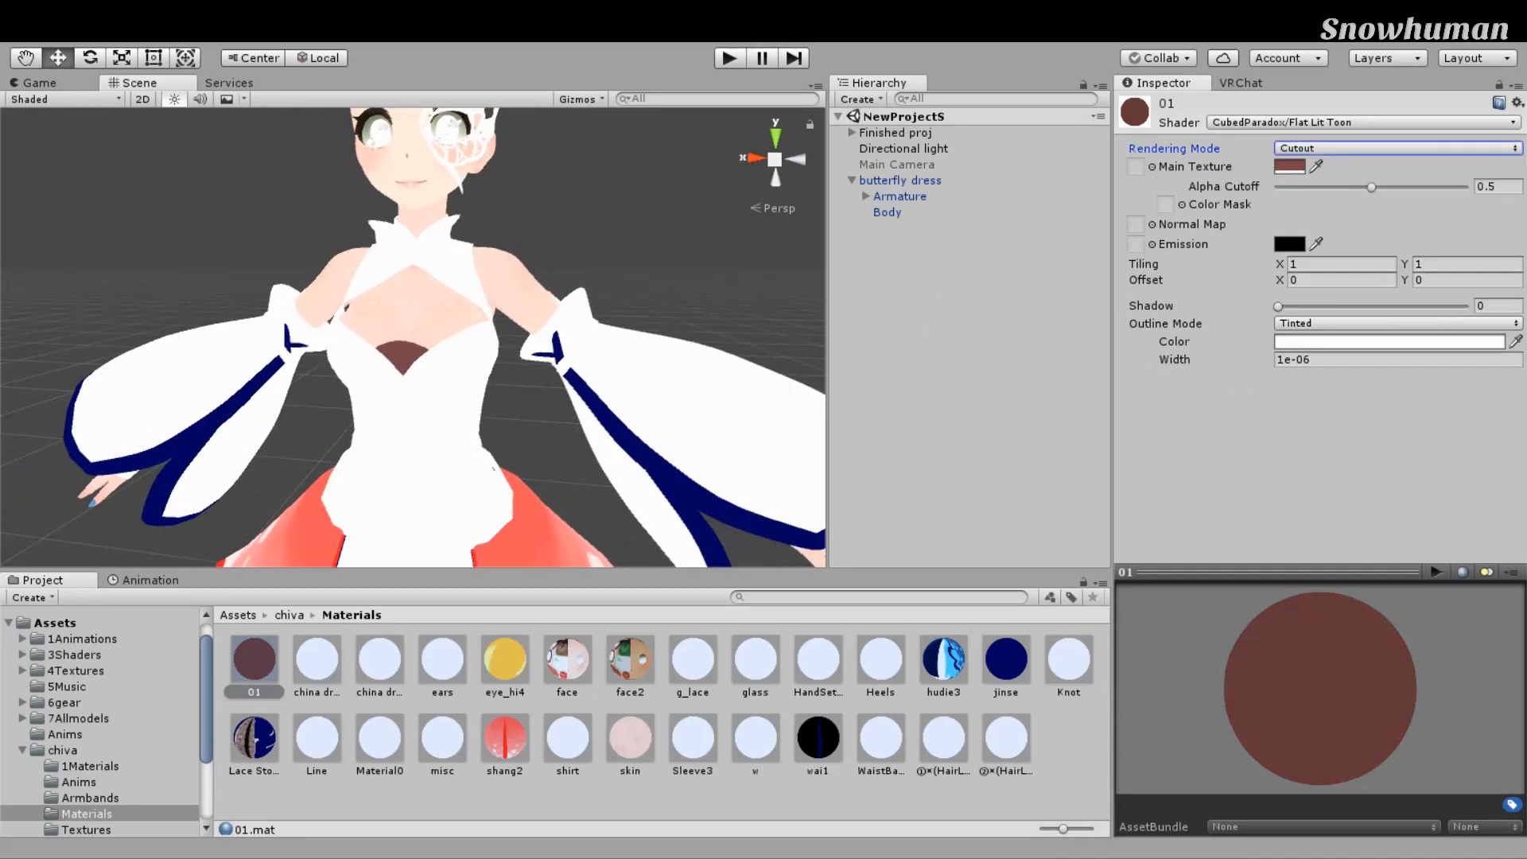
pyautogui.click(1439, 196)
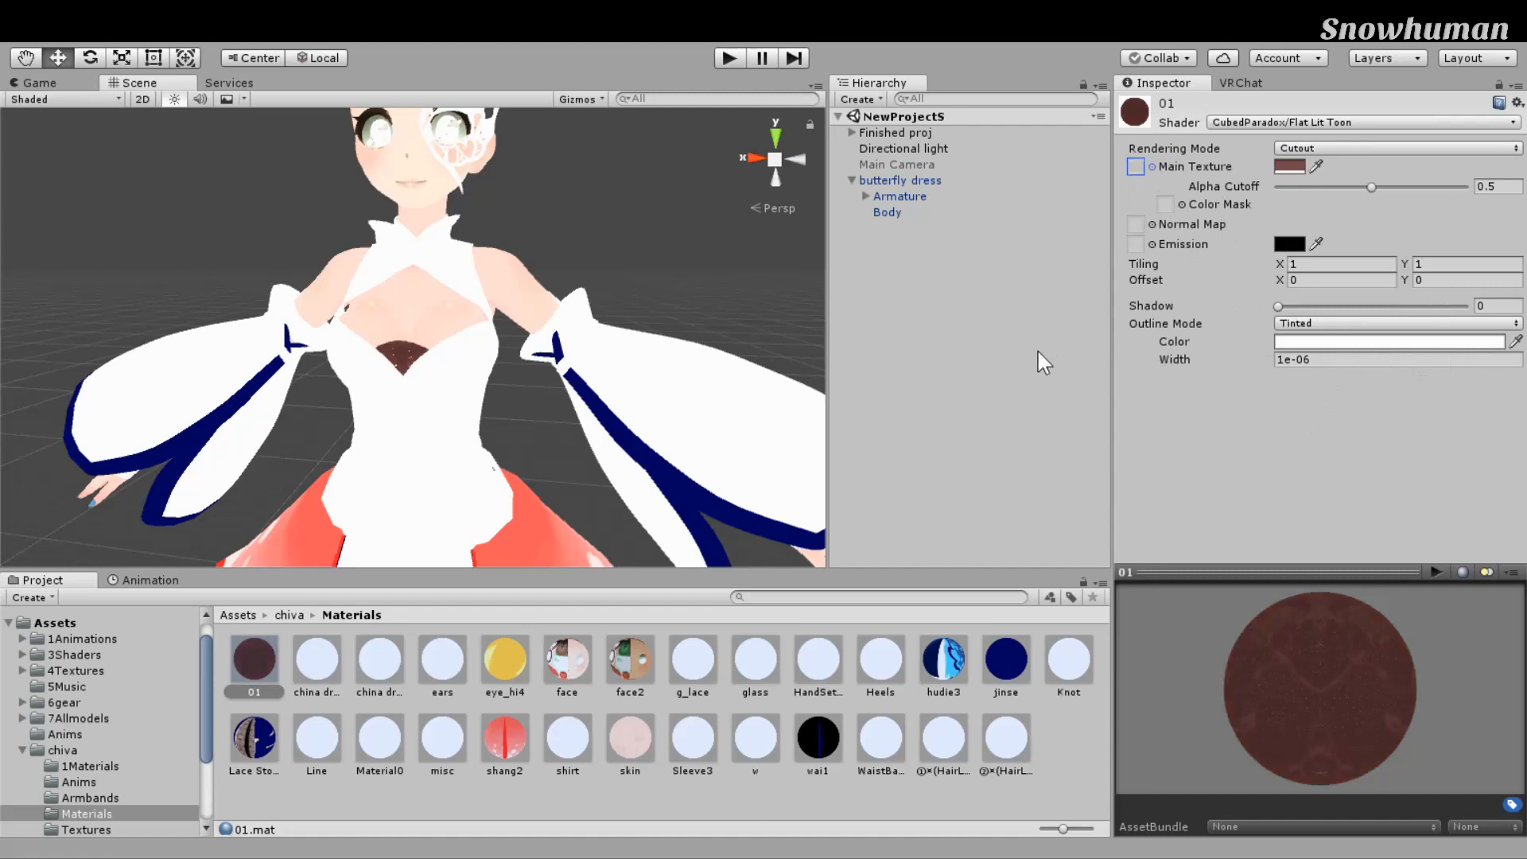
# Step: Darken material 01's tint to near-black so the chest lace shows black, restoring the lace texture with Ctrl+Z
pyautogui.scroll(5, 626, 372)
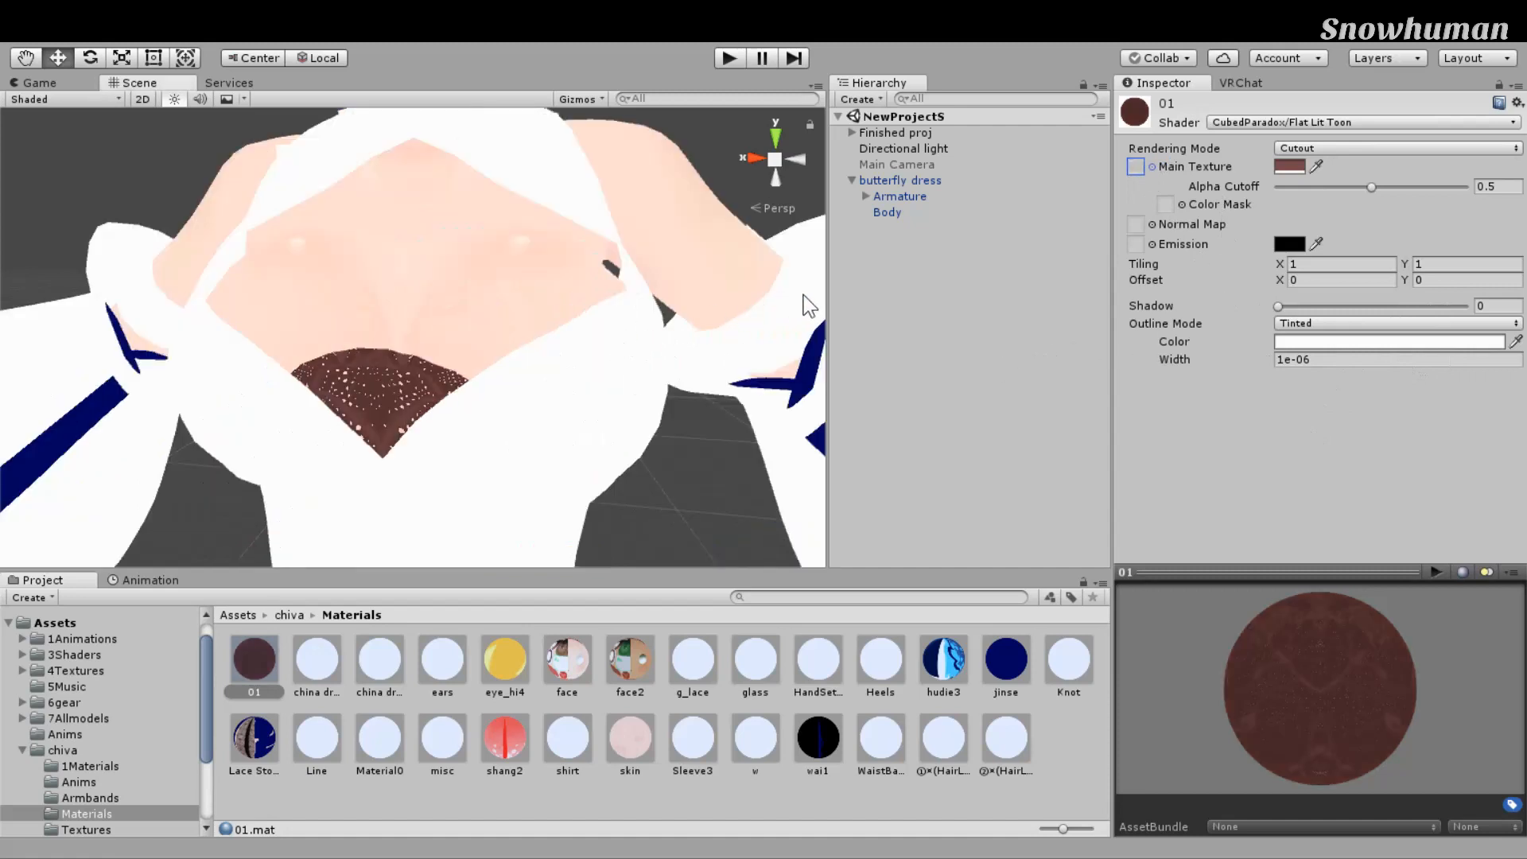
pyautogui.keyDown('alt'); pyautogui.moveTo(764, 351); pyautogui.dragTo(659, 358); pyautogui.keyUp('alt')
pyautogui.moveTo(1521, 421); pyautogui.dragTo(1036, 252)
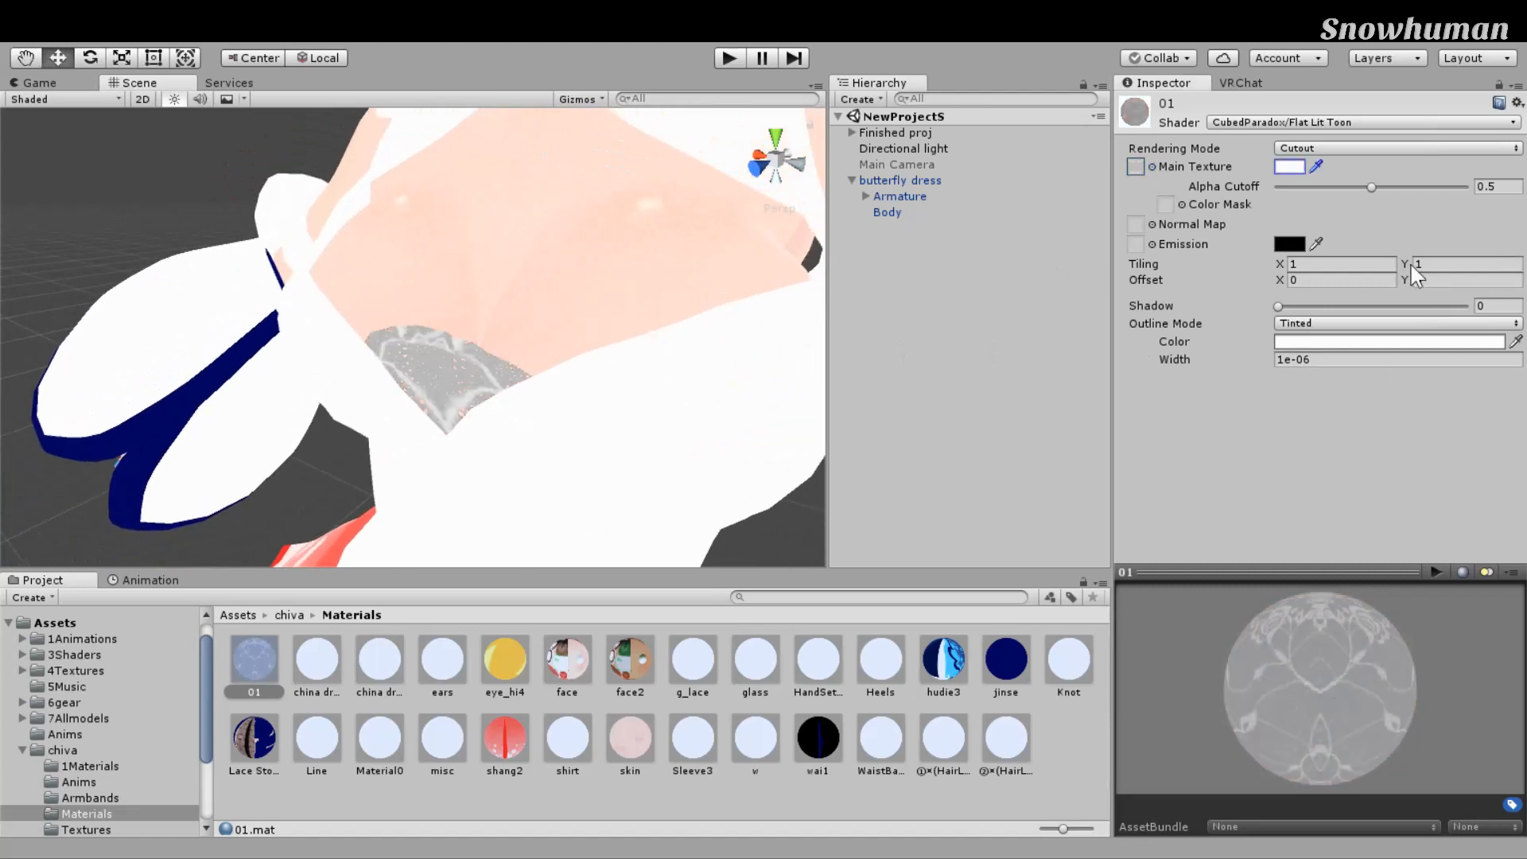
pyautogui.moveTo(1475, 471); pyautogui.dragTo(1457, 521)
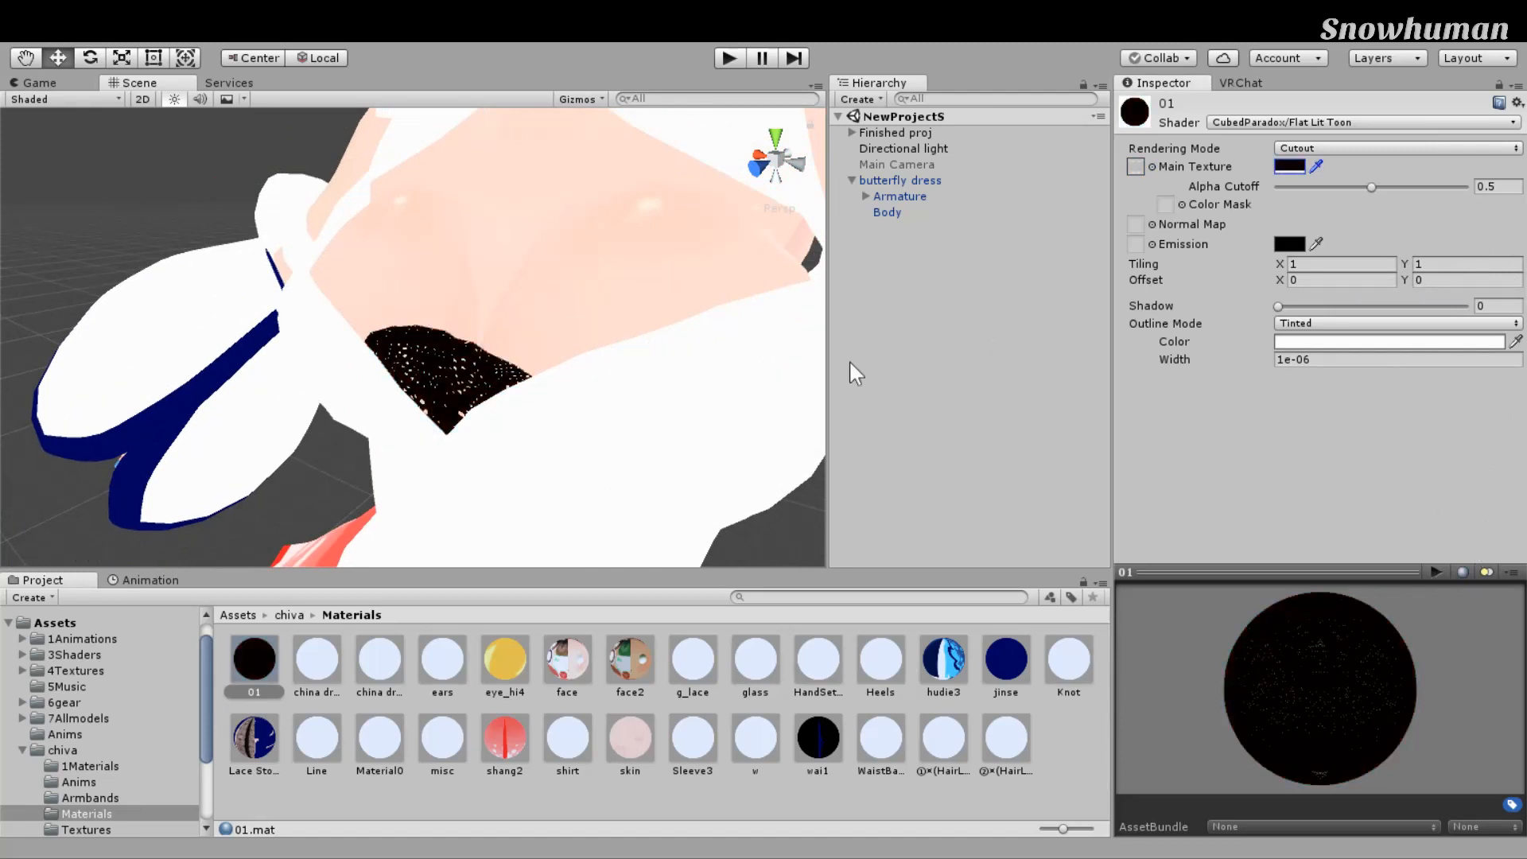
pyautogui.moveTo(760, 364); pyautogui.dragTo(907, 270, button='right')
pyautogui.moveTo(810, 271); pyautogui.dragTo(862, 221, button='middle')
pyautogui.moveTo(804, 262); pyautogui.dragTo(740, 310, button='right')
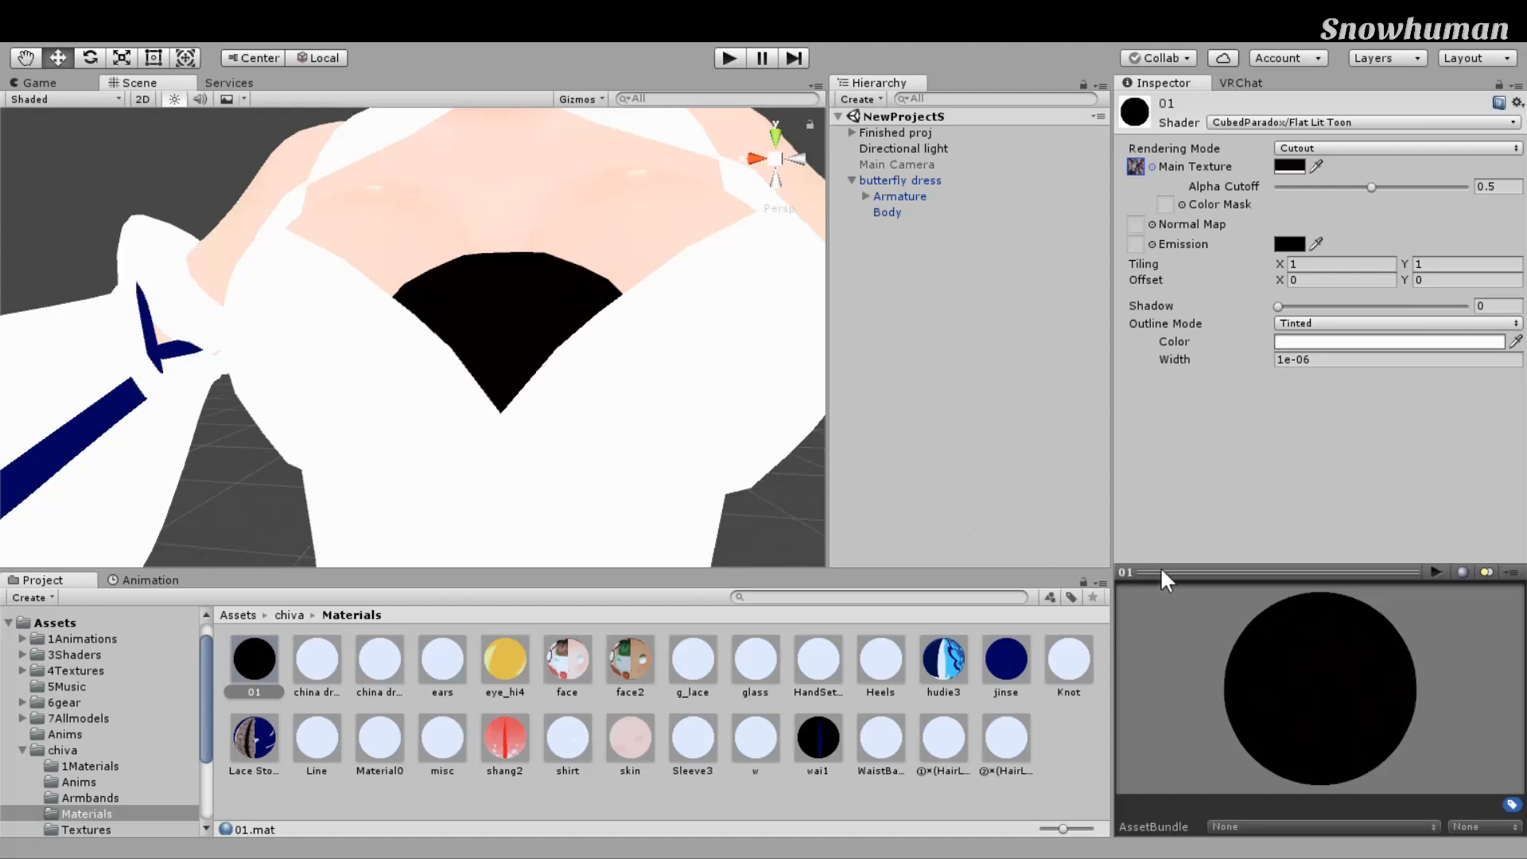
pyautogui.hotkey('ctrl', 'z')
# Step: Retile 01's lace to 0.82 by 1.13 and raise its alpha cutoff to 0.76
pyautogui.click(1281, 264)
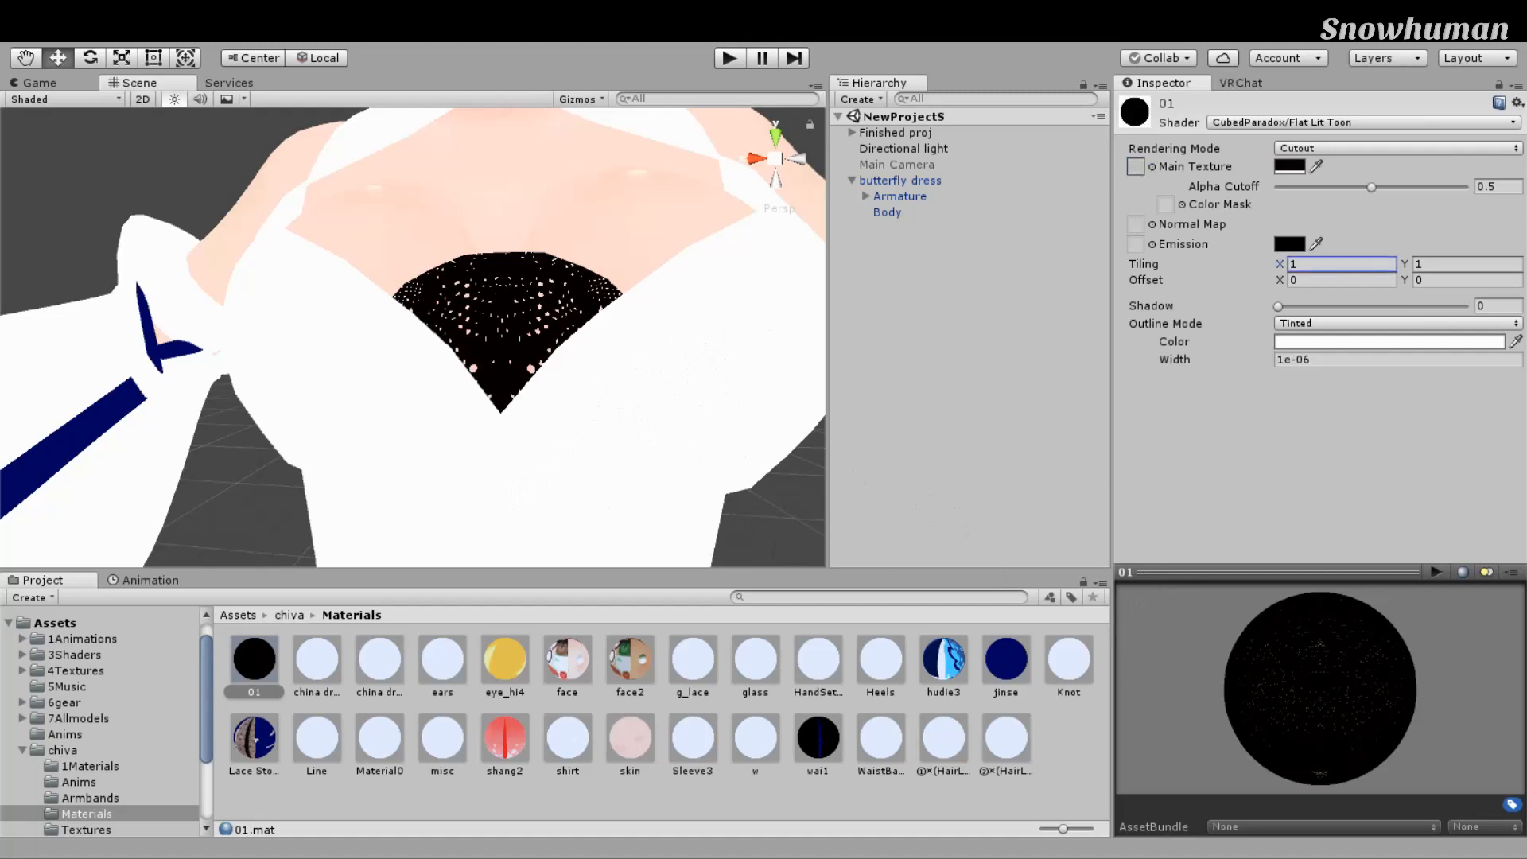
pyautogui.moveTo(1281, 264)
pyautogui.mouseDown()
pyautogui.moveTo(1316, 264)
pyautogui.moveTo(1273, 264)
pyautogui.mouseUp()
pyautogui.moveTo(1405, 264); pyautogui.dragTo(1409, 264)
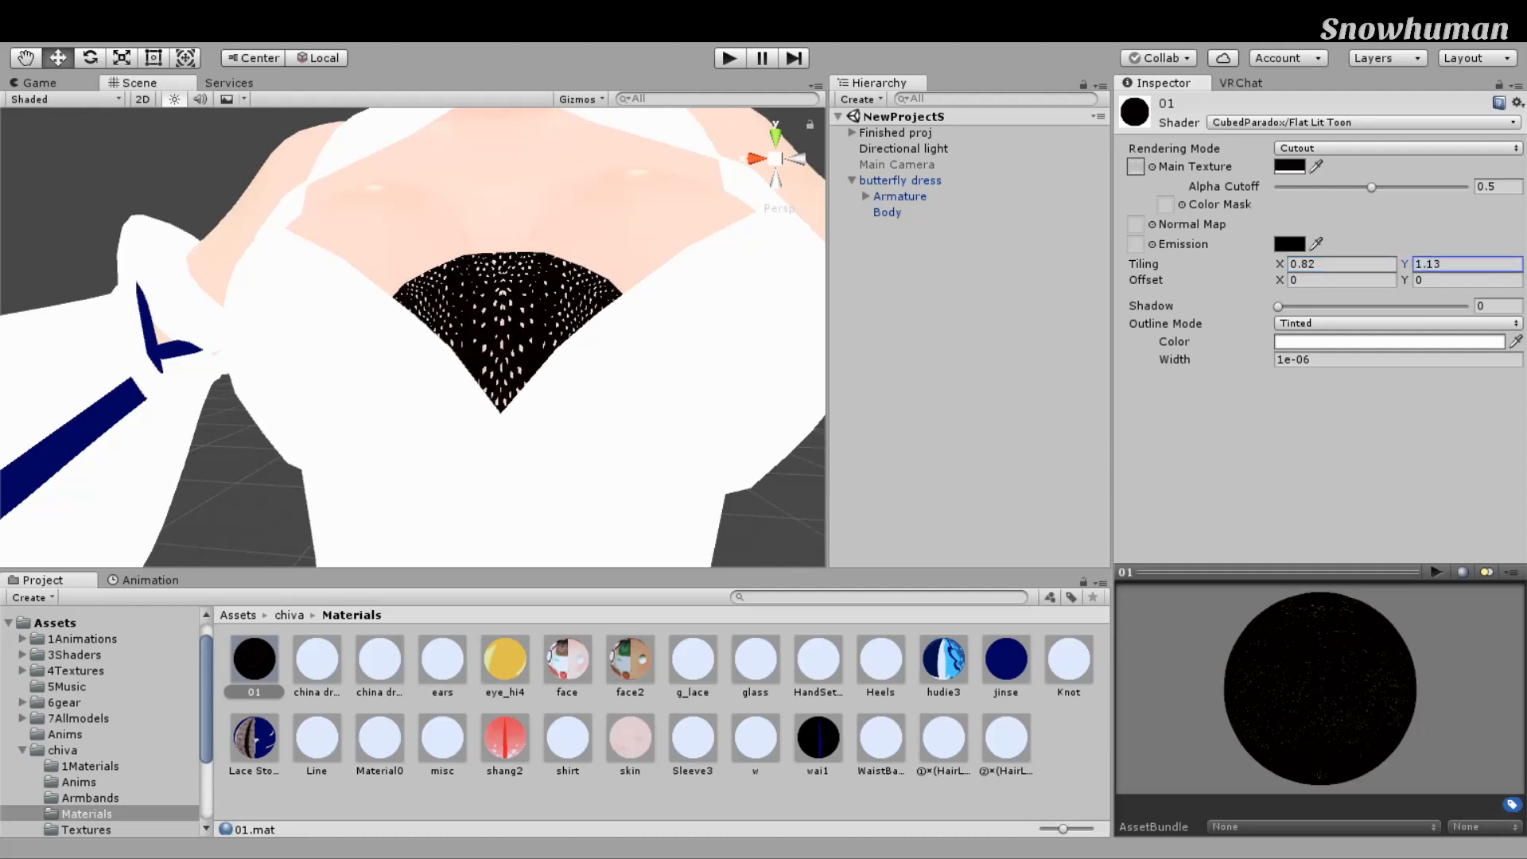
pyautogui.moveTo(1371, 187)
pyautogui.mouseDown()
pyautogui.moveTo(1415, 187)
pyautogui.moveTo(1366, 187)
pyautogui.moveTo(1398, 187)
pyautogui.mouseUp()
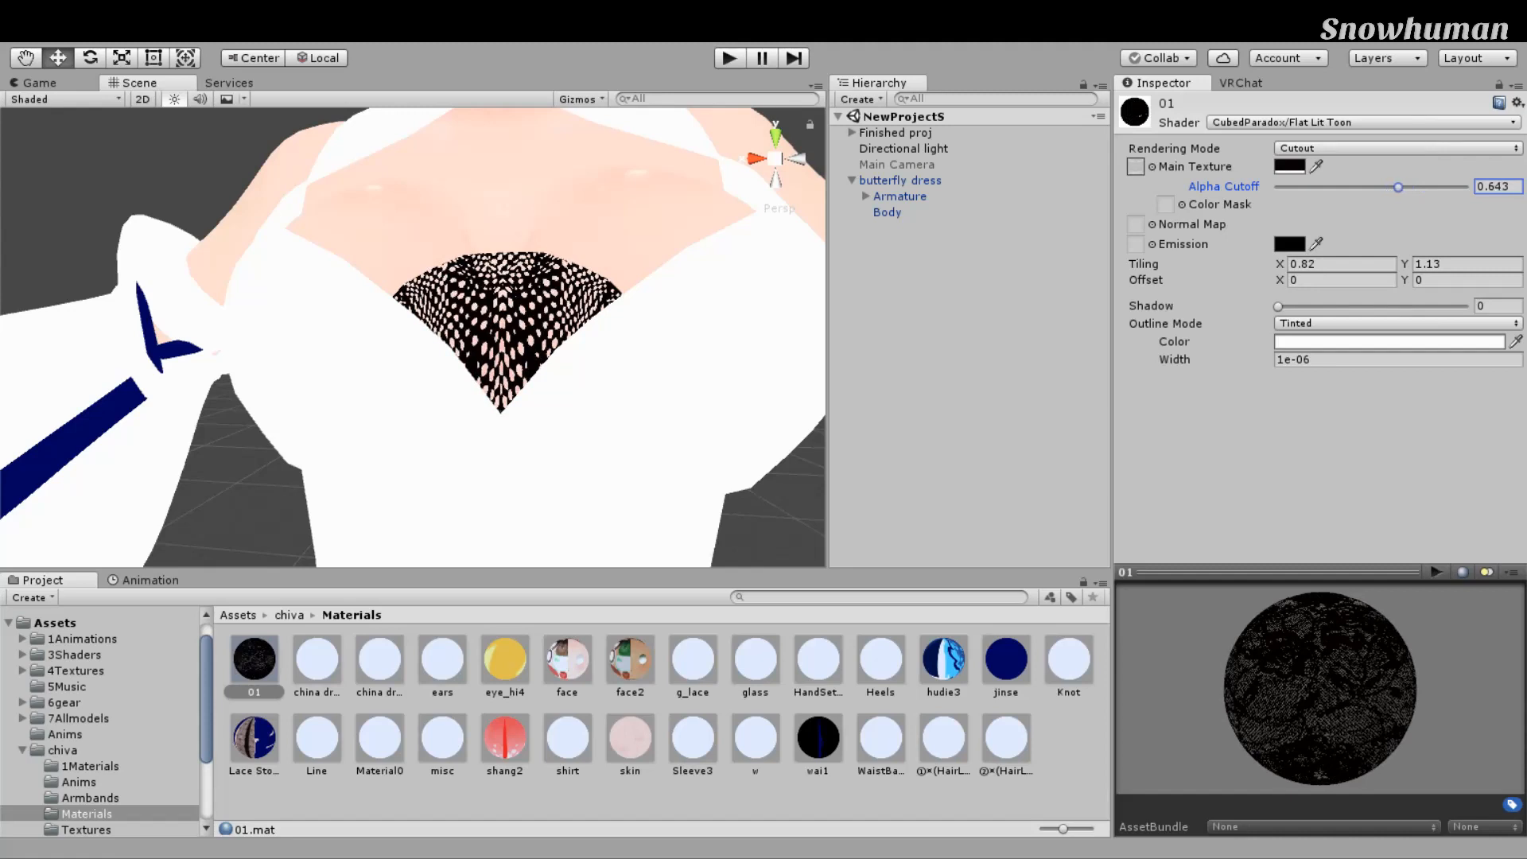
# Step: Tint the lace white, try shadow strength 1, reset shadow to 0, and nudge the alpha cutoff
pyautogui.click(1499, 306)
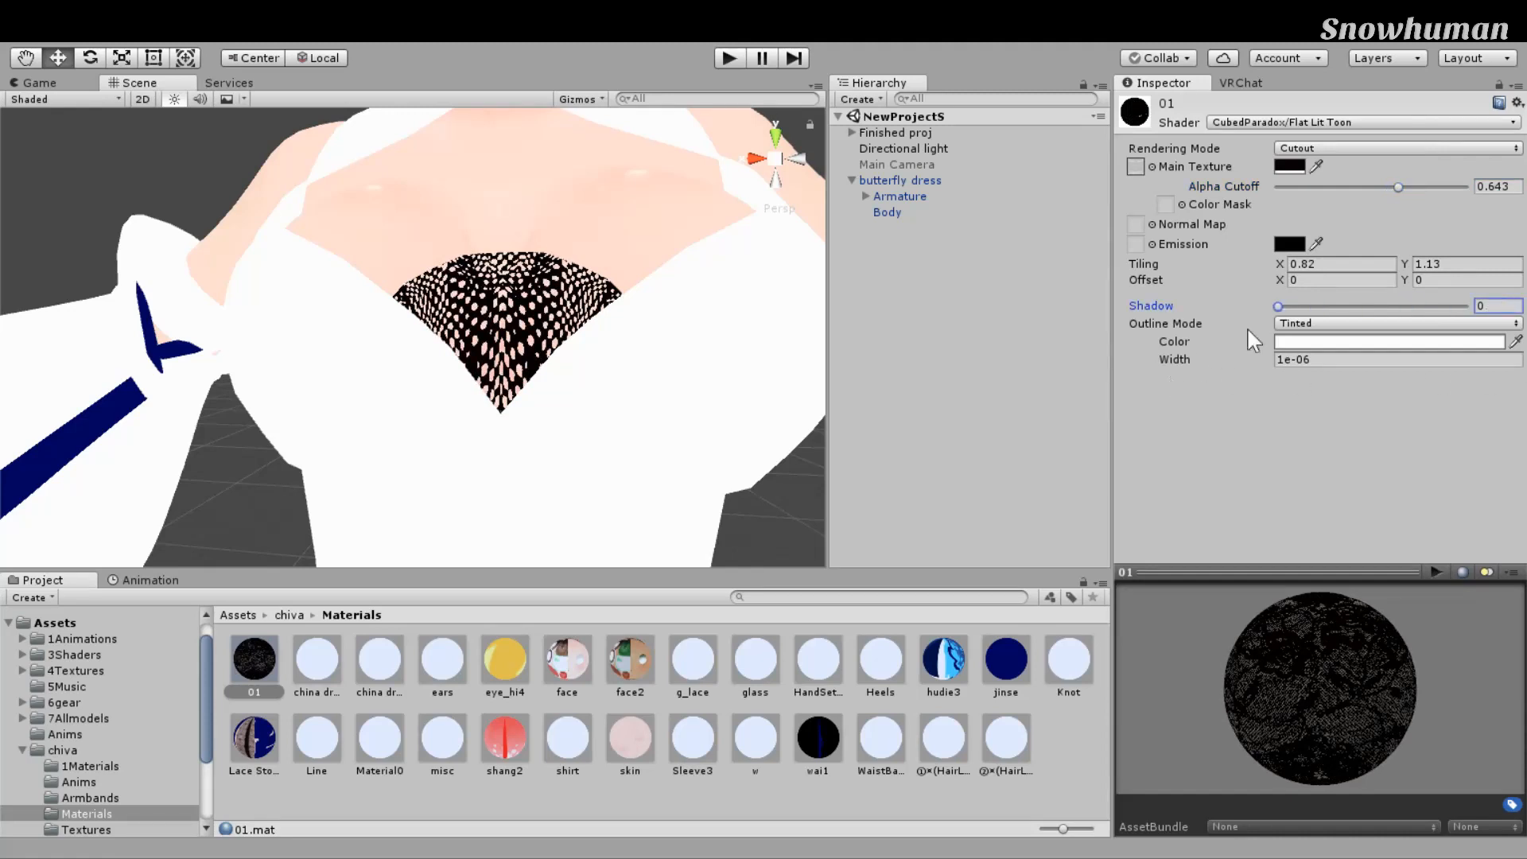
pyautogui.click(1290, 166)
pyautogui.moveTo(1377, 429); pyautogui.dragTo(1180, 193)
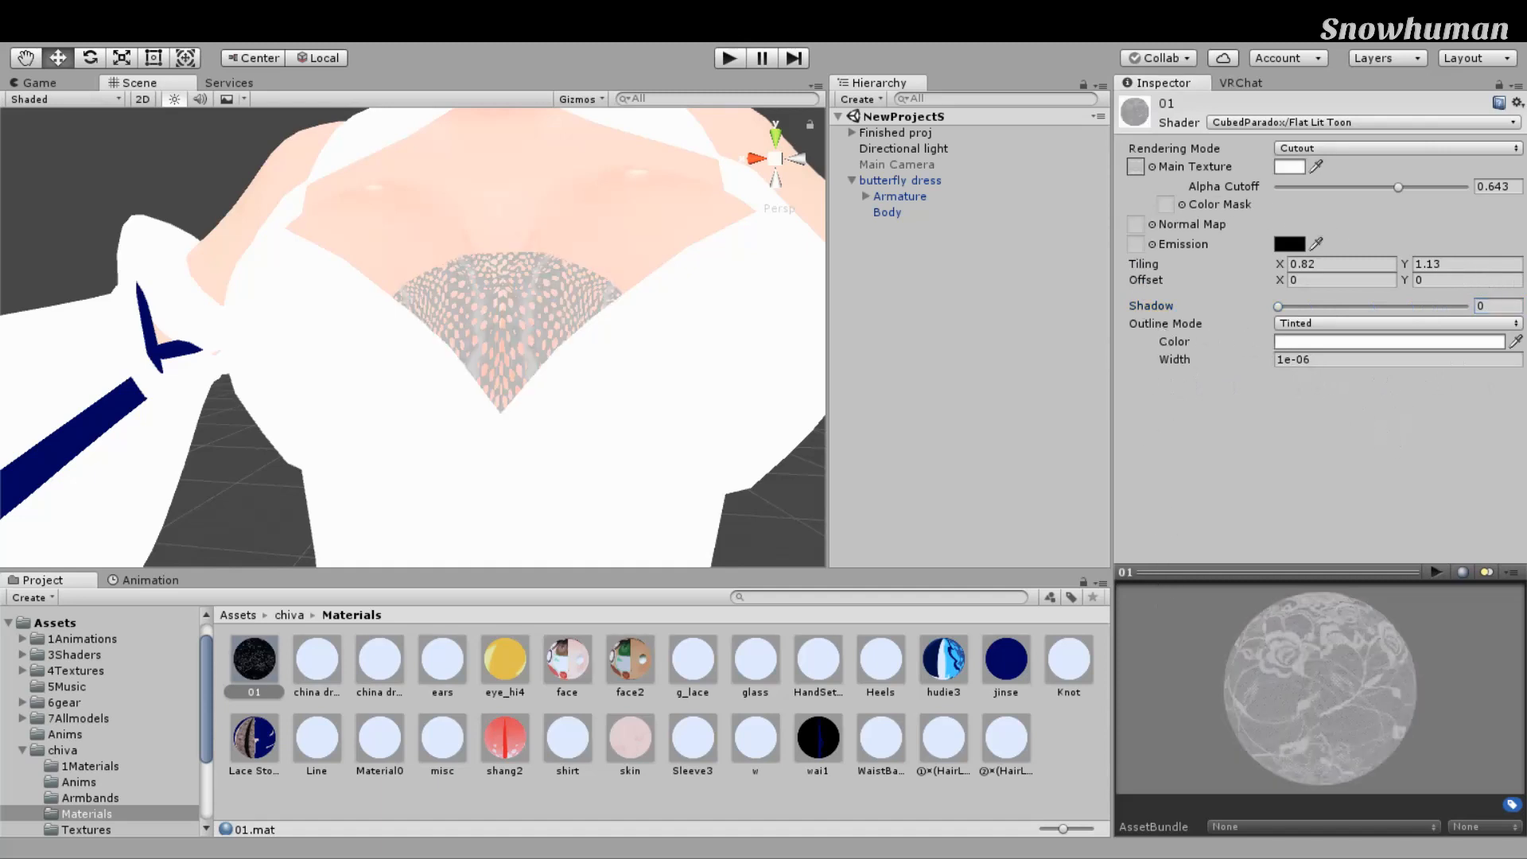
pyautogui.click(1290, 166)
pyautogui.moveTo(1279, 306)
pyautogui.mouseDown()
pyautogui.moveTo(1478, 320)
pyautogui.moveTo(1276, 314)
pyautogui.mouseUp()
pyautogui.moveTo(1511, 388); pyautogui.dragTo(1276, 394)
pyautogui.click(1445, 196)
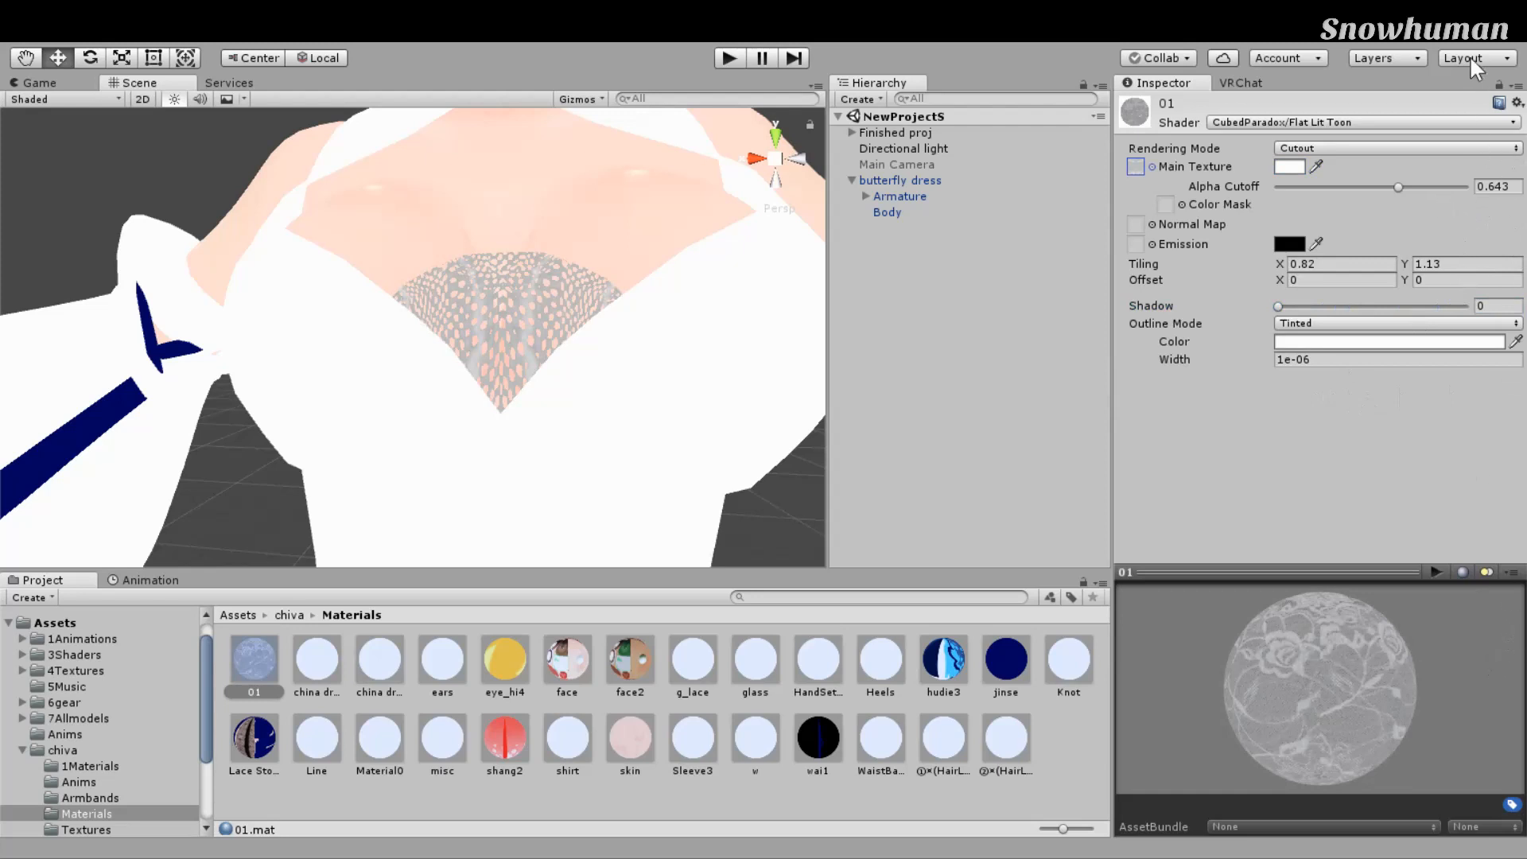
pyautogui.moveTo(1398, 187)
pyautogui.mouseDown()
pyautogui.moveTo(1368, 187)
pyautogui.moveTo(1419, 187)
pyautogui.moveTo(1391, 187)
pyautogui.mouseUp()
# Step: Recolour material 01's lace red with an alpha cutoff of 0.601
pyautogui.click(1289, 167)
pyautogui.click(1491, 424)
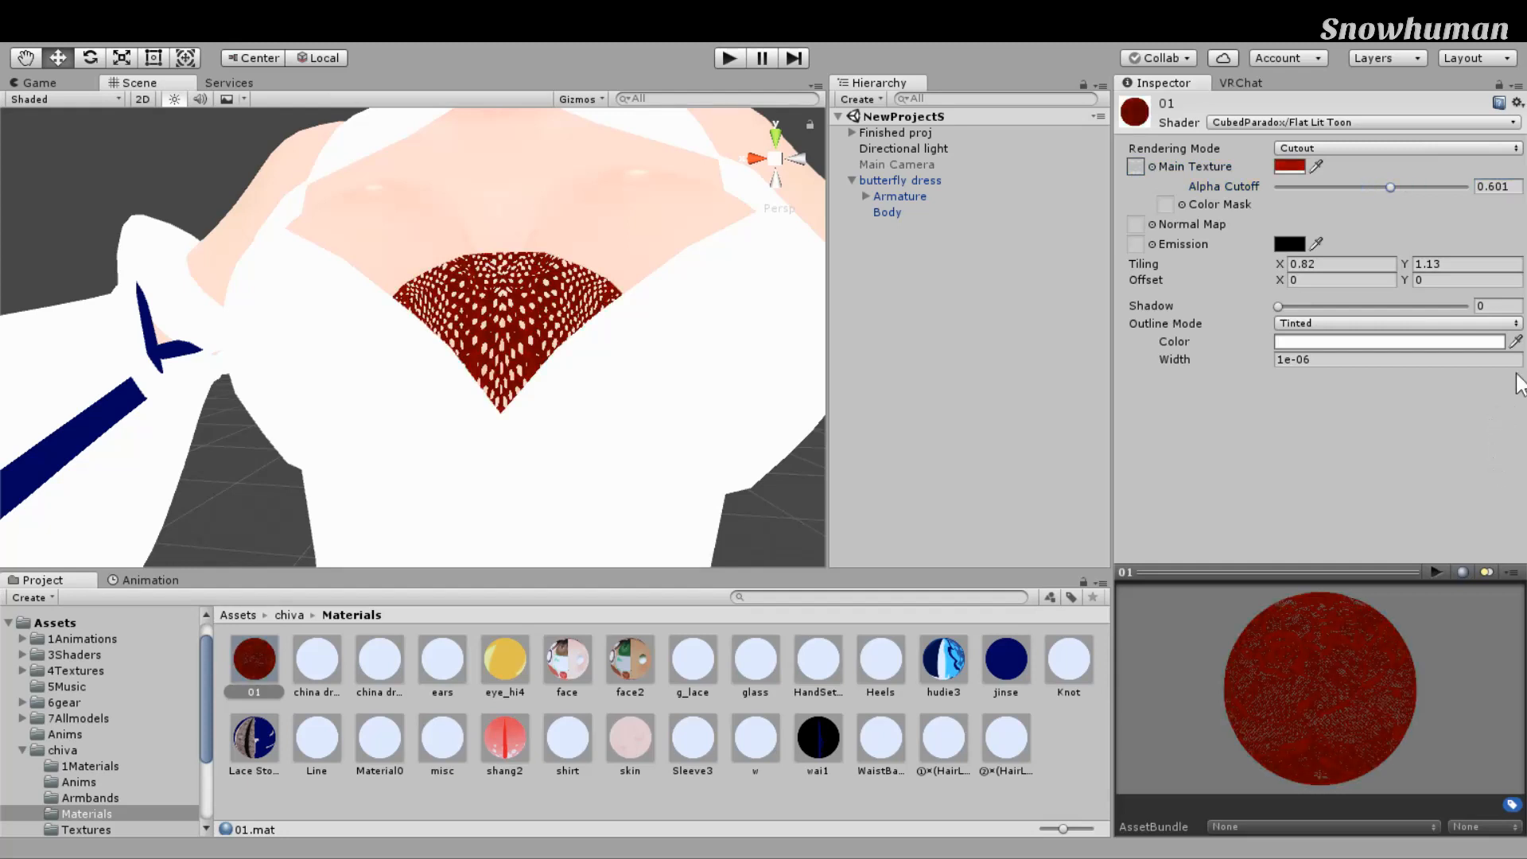
pyautogui.moveTo(810, 280); pyautogui.dragTo(772, 304, button='right')
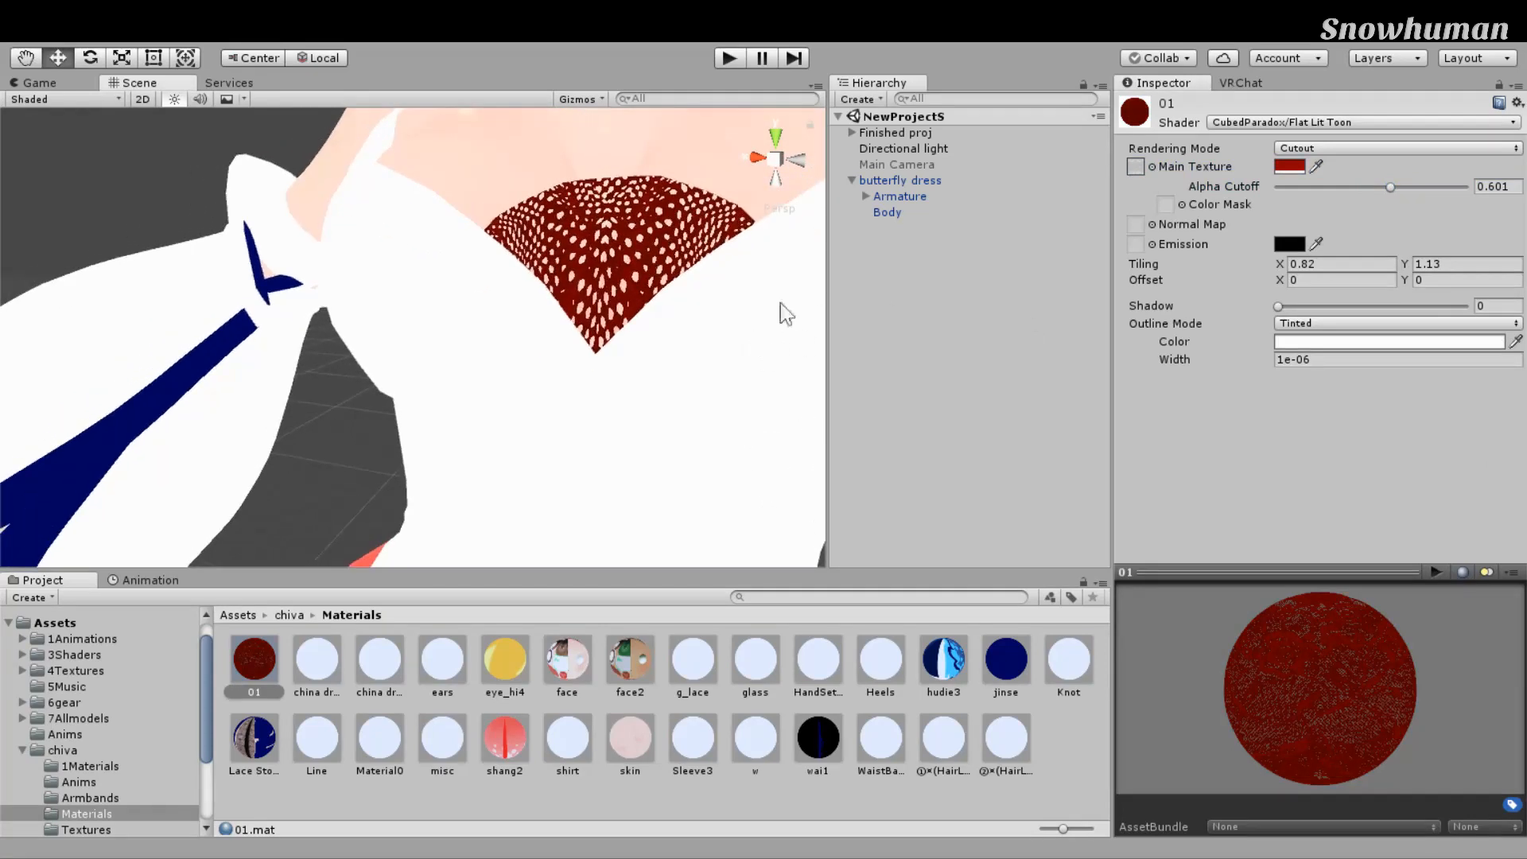
pyautogui.scroll(-10, 785, 293)
# Step: Orbit and zoom around the red-and-black avatar, checking the legs, front and torso
pyautogui.keyDown('alt'); pyautogui.moveTo(785, 293); pyautogui.dragTo(678, 358); pyautogui.keyUp('alt')
pyautogui.scroll(4, 784, 293)
pyautogui.scroll(-4, 678, 354)
pyautogui.moveTo(673, 328); pyautogui.dragTo(680, 160, button='middle')
pyautogui.keyDown('alt'); pyautogui.moveTo(681, 160); pyautogui.dragTo(768, 279); pyautogui.keyUp('alt')
pyautogui.moveTo(668, 513); pyautogui.dragTo(843, 250, button='middle')
pyautogui.scroll(6, 843, 250)
pyautogui.keyDown('alt'); pyautogui.moveTo(844, 250); pyautogui.dragTo(852, 258); pyautogui.keyUp('alt')
pyautogui.scroll(-8, 851, 250)
pyautogui.moveTo(851, 251); pyautogui.dragTo(764, 231, button='middle')
pyautogui.scroll(6, 756, 375)
pyautogui.keyDown('alt'); pyautogui.moveTo(764, 231); pyautogui.dragTo(776, 364); pyautogui.keyUp('alt')
pyautogui.scroll(-7, 776, 364)
pyautogui.moveTo(777, 364); pyautogui.dragTo(777, 475, button='middle')
pyautogui.scroll(7, 777, 478)
pyautogui.scroll(-8, 777, 474)
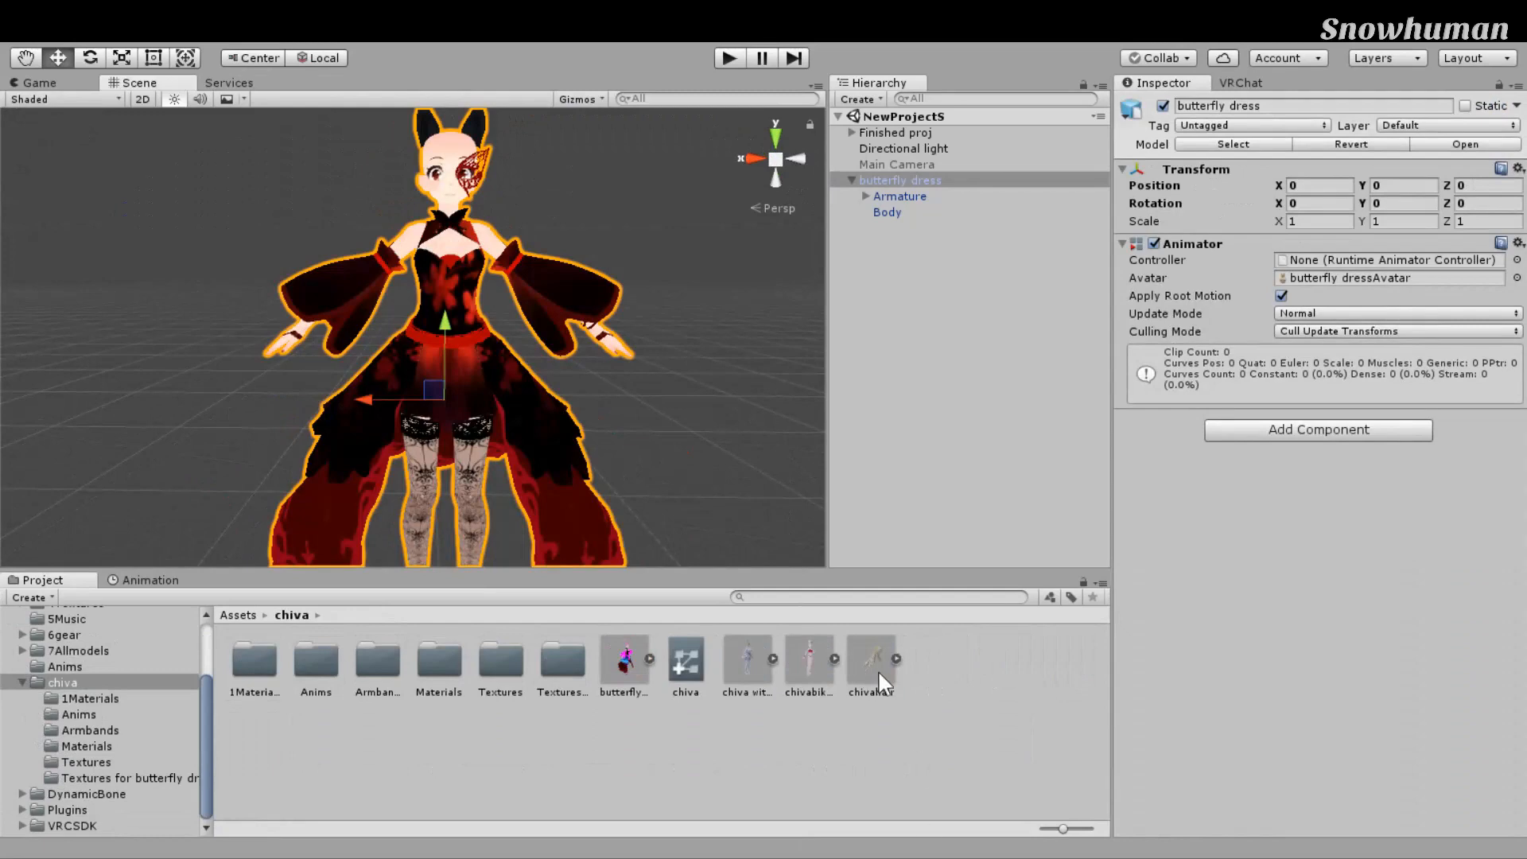
# Step: Deselect the butterfly dress and orbit the view over the avatar from head to legs
pyautogui.scroll(-4, 813, 573)
pyautogui.scroll(3, 813, 573)
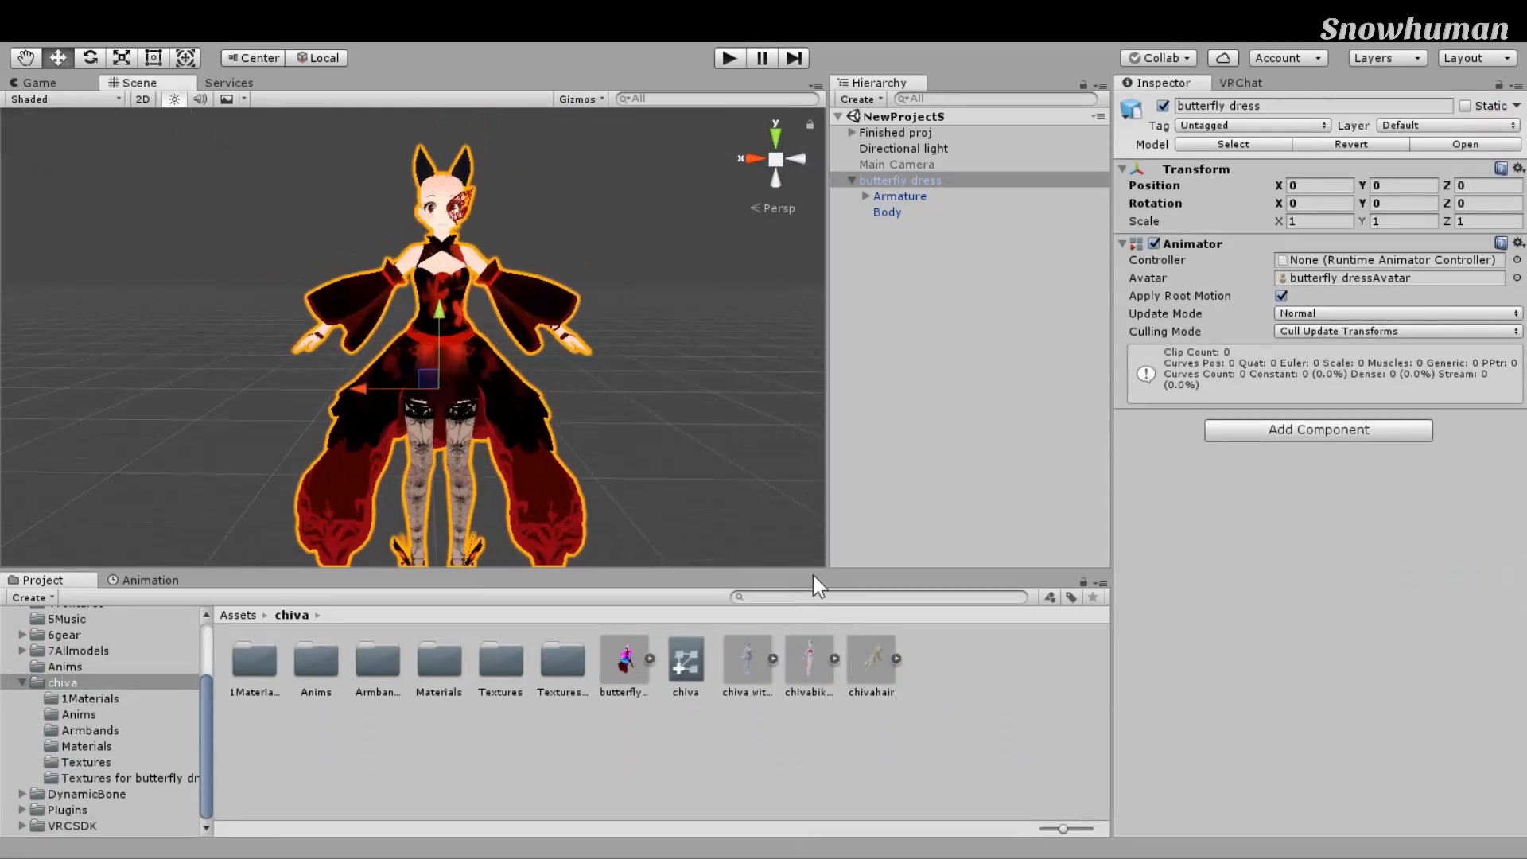
pyautogui.scroll(4, 813, 573)
pyautogui.click(816, 570)
pyautogui.moveTo(828, 560)
pyautogui.mouseDown(button='right')
pyautogui.moveTo(864, 406)
pyautogui.moveTo(856, 551)
pyautogui.mouseUp(button='right')
pyautogui.scroll(-4, 856, 550)
pyautogui.moveTo(856, 551); pyautogui.dragTo(828, 546, button='middle')
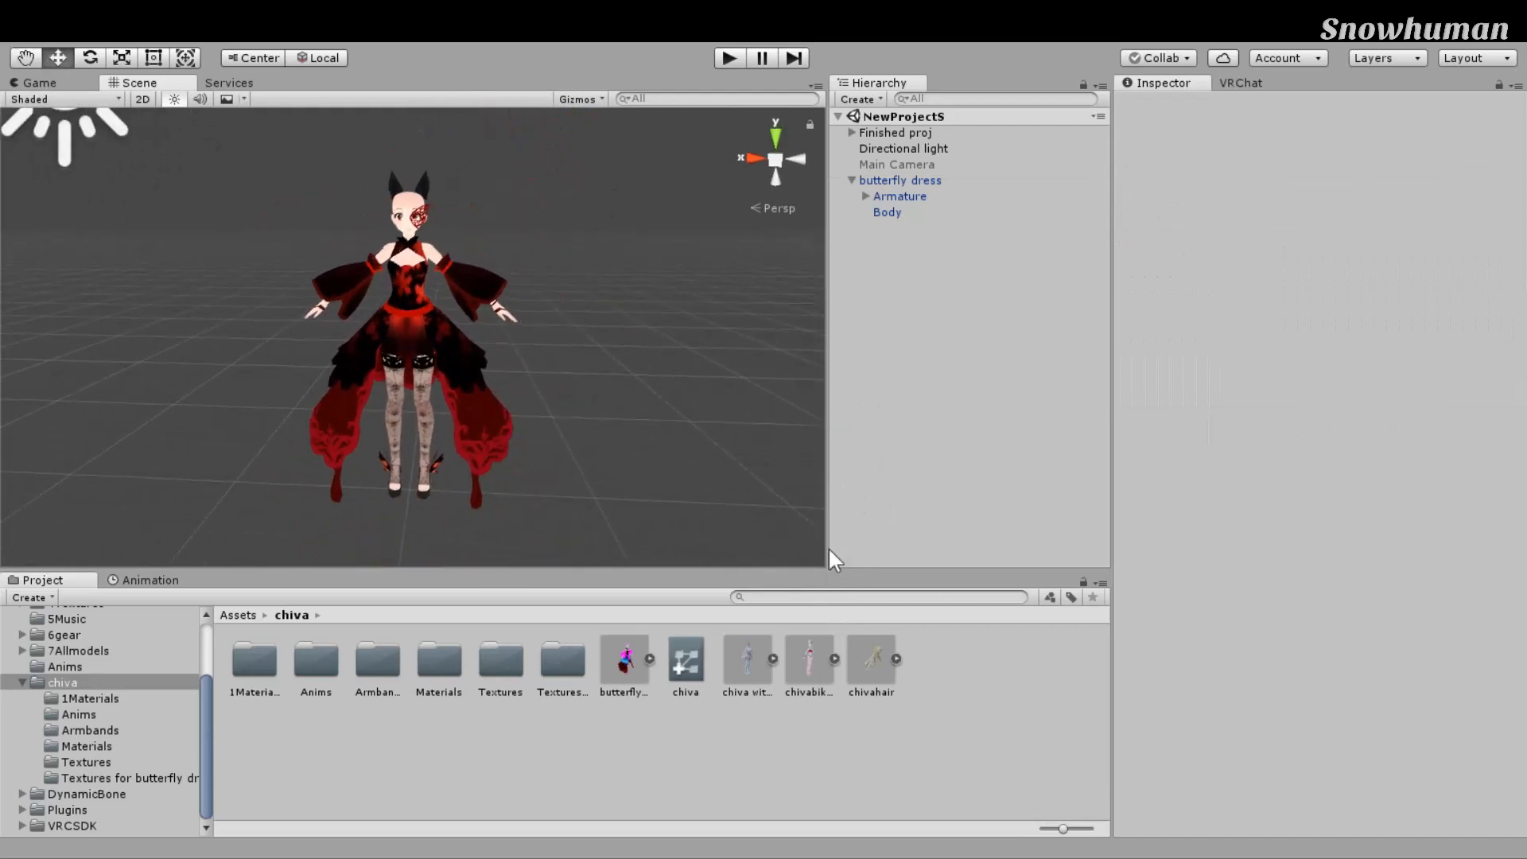
pyautogui.scroll(4, 828, 547)
pyautogui.moveTo(833, 549); pyautogui.dragTo(841, 462, button='right')
pyautogui.scroll(-3, 841, 462)
pyautogui.moveTo(842, 462); pyautogui.dragTo(862, 487, button='middle')
pyautogui.scroll(5, 859, 488)
pyautogui.moveTo(845, 487); pyautogui.dragTo(872, 482, button='right')
pyautogui.scroll(-4, 872, 482)
pyautogui.moveTo(871, 482); pyautogui.dragTo(868, 466, button='middle')
# Step: Select the top material in chiva > Materials, locate its Color Mask texture, and darken its tint
pyautogui.doubleClick(575, 824)
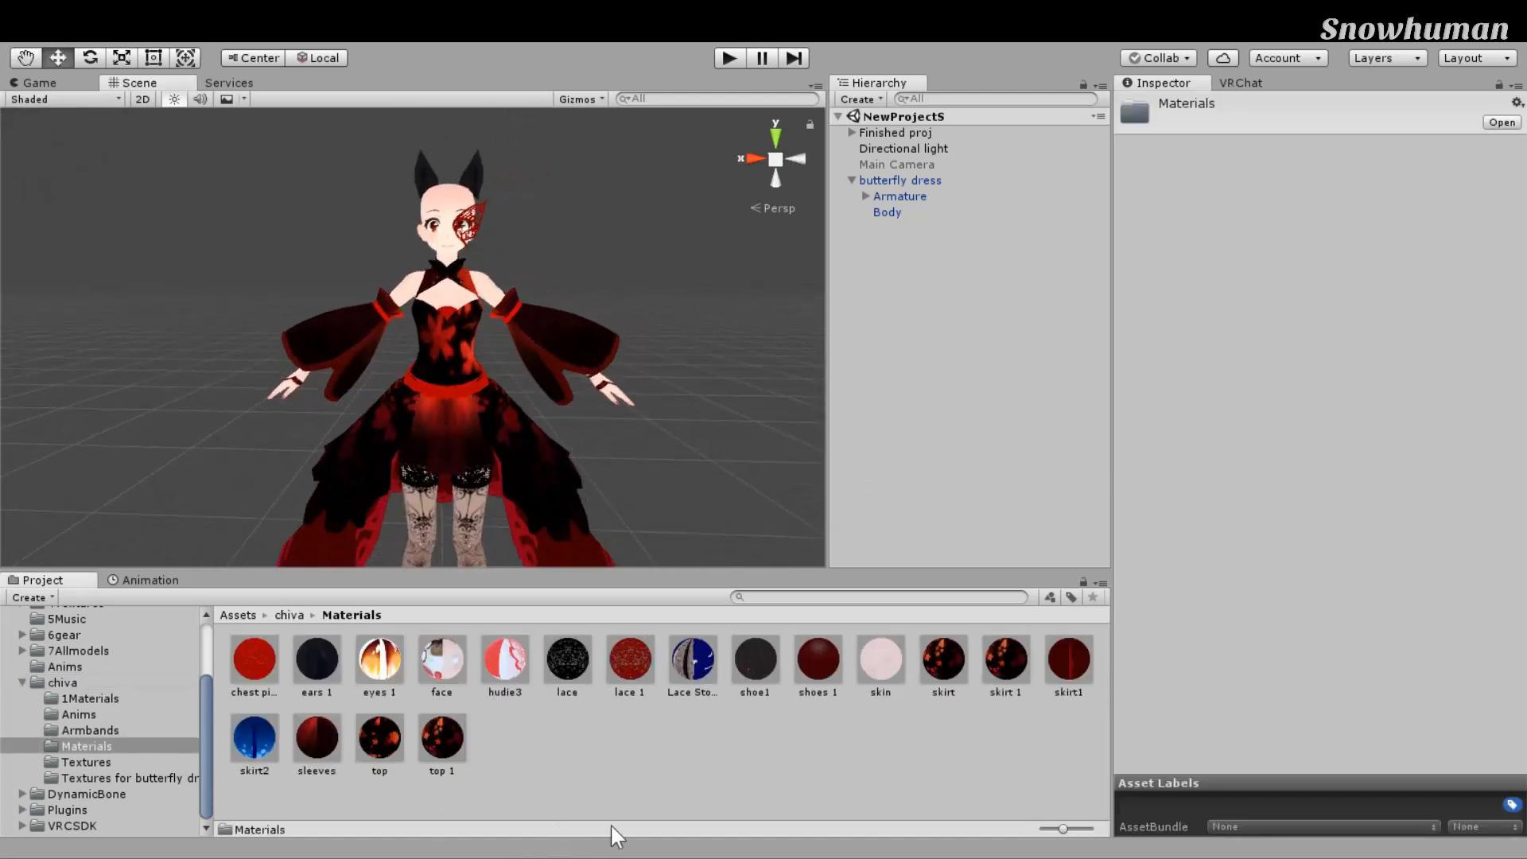
pyautogui.click(380, 739)
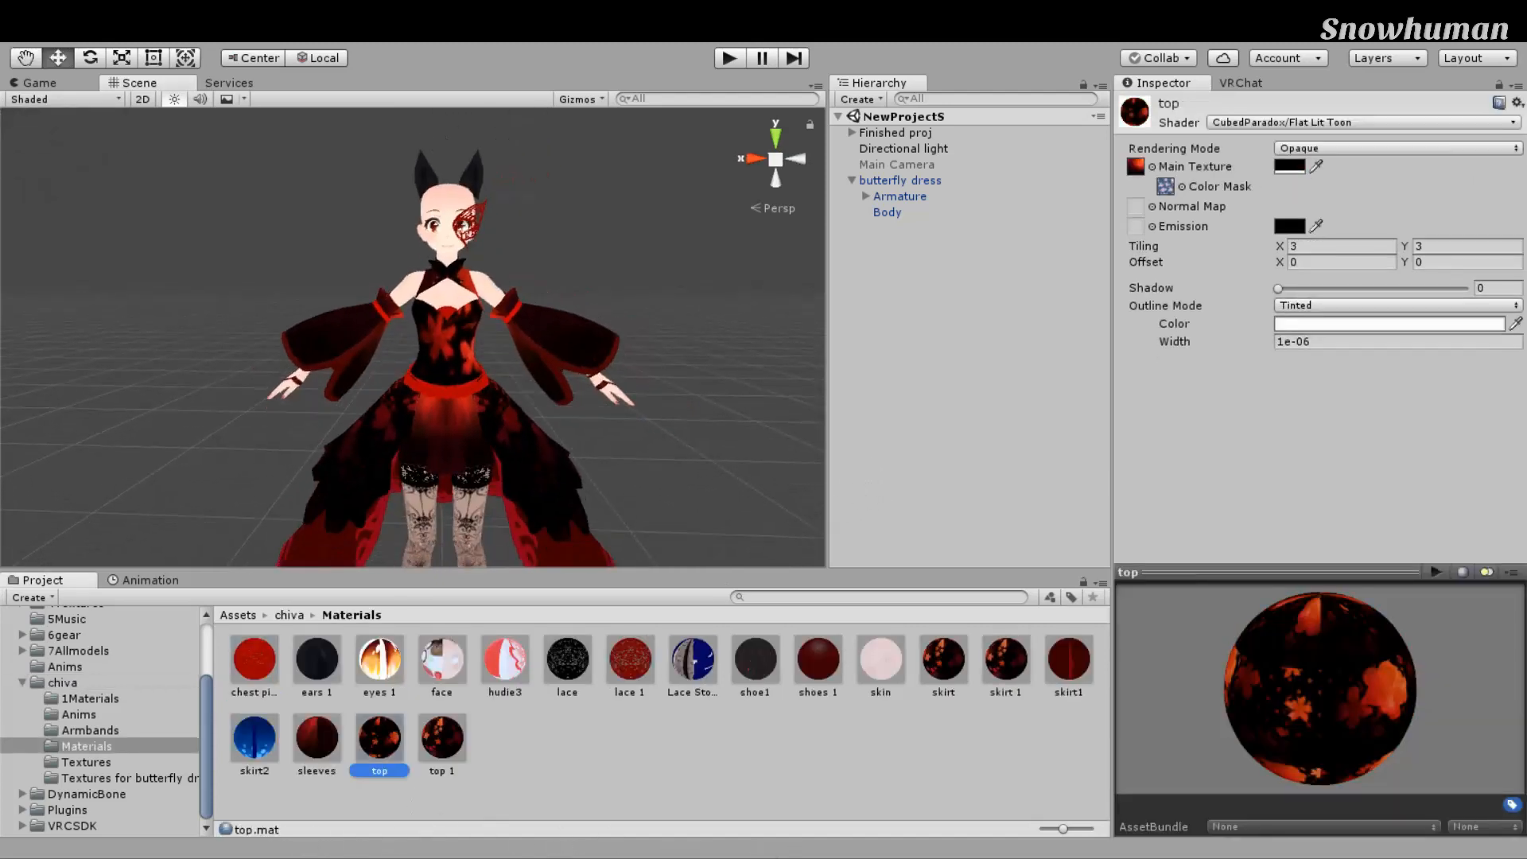
pyautogui.click(1461, 222)
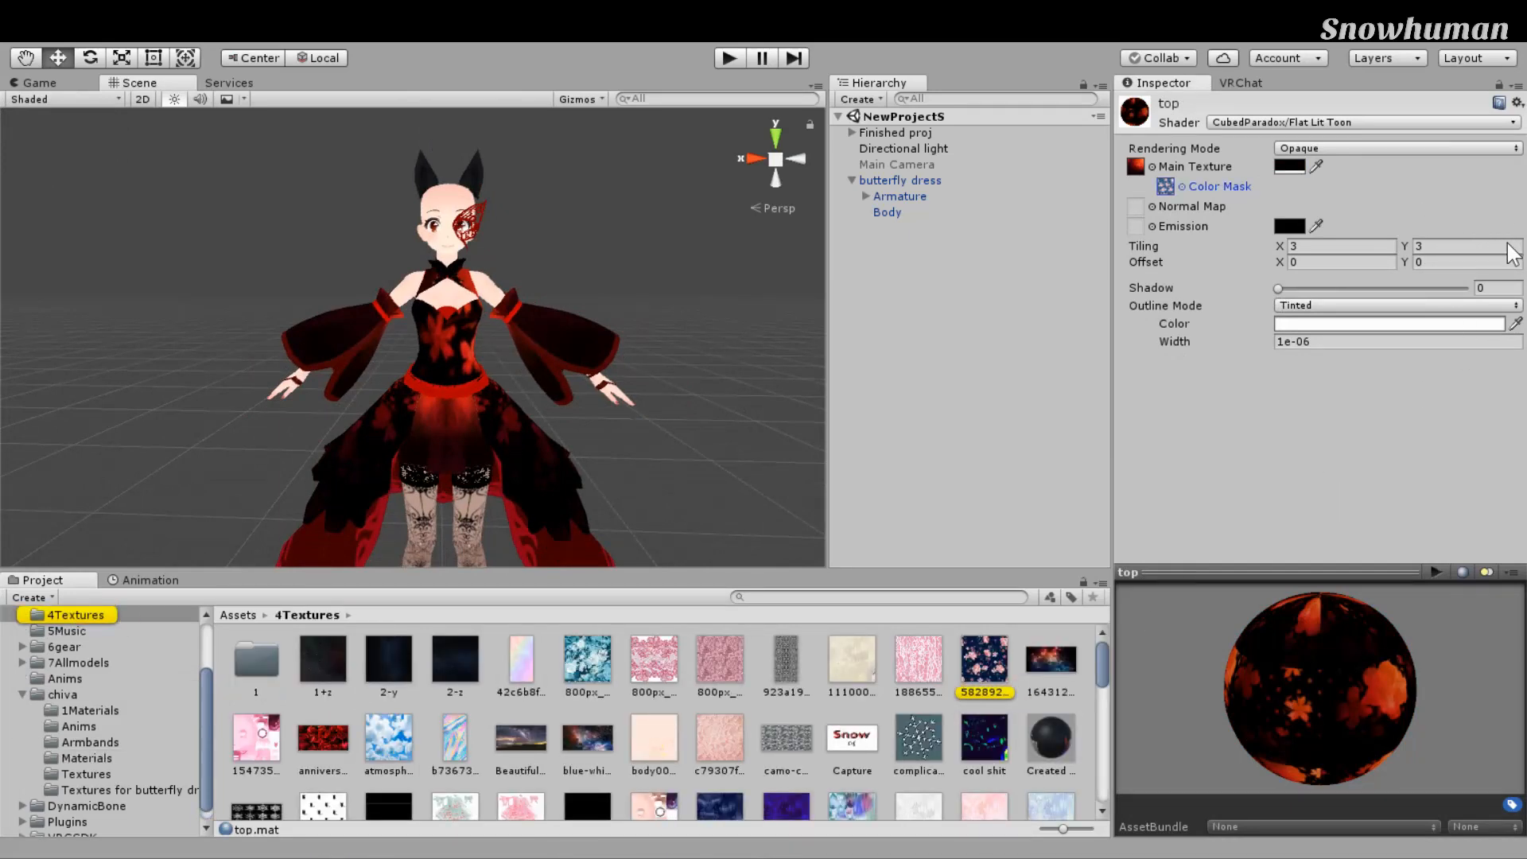
pyautogui.scroll(5, 813, 399)
pyautogui.scroll(-5, 947, 355)
pyautogui.moveTo(948, 355); pyautogui.dragTo(932, 369, button='middle')
pyautogui.scroll(5, 938, 345)
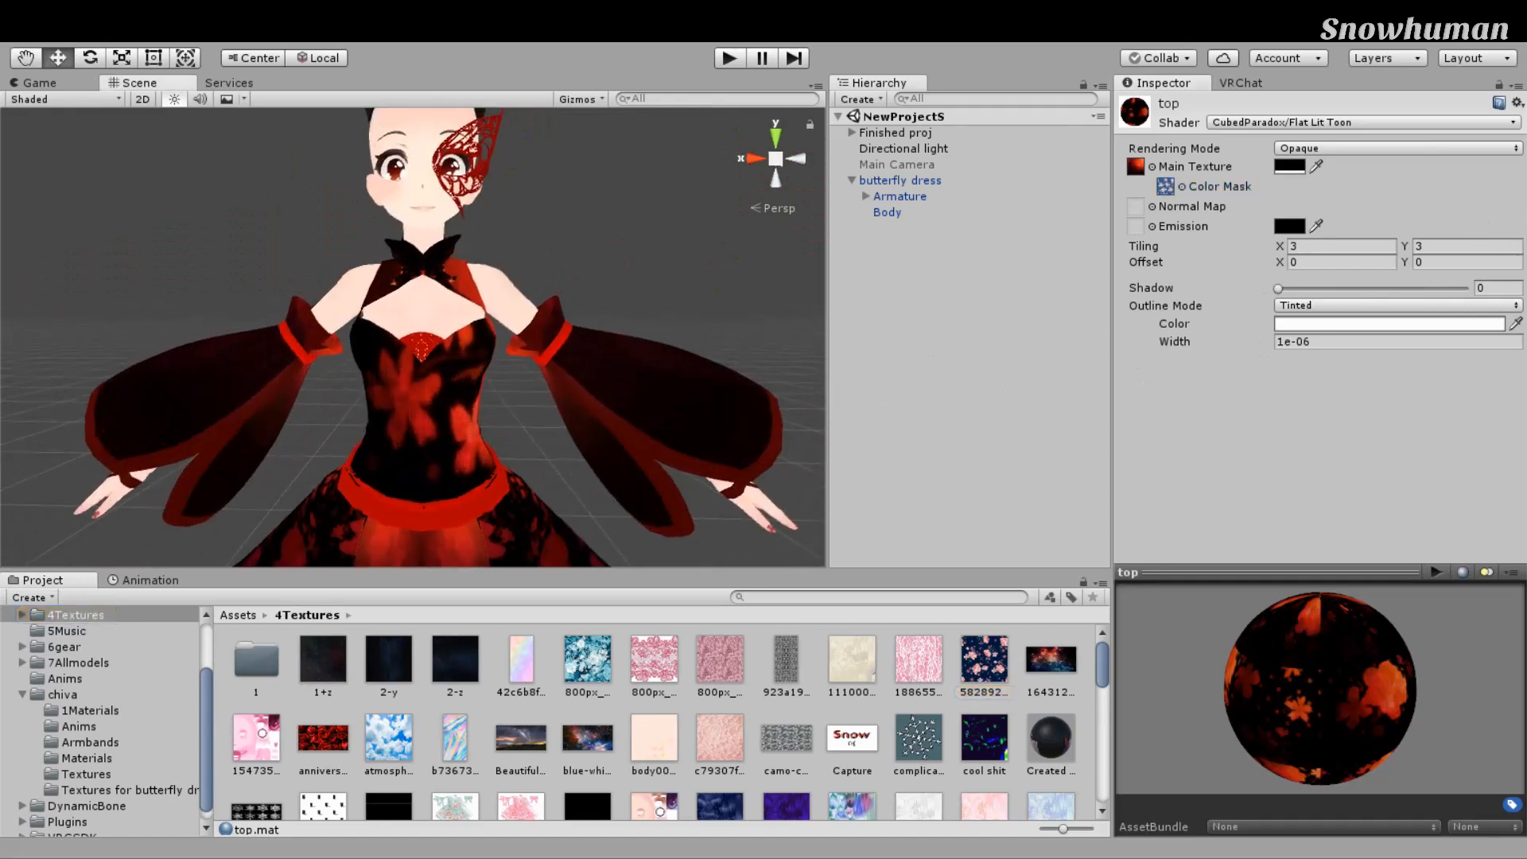
pyautogui.moveTo(1436, 421); pyautogui.dragTo(1417, 542)
# Step: Orbit around the avatar to review the dark bodice, then return to the chiva folder
pyautogui.scroll(-10, 759, 497)
pyautogui.moveTo(739, 499); pyautogui.dragTo(736, 408, button='middle')
pyautogui.scroll(5, 737, 408)
pyautogui.moveTo(737, 408); pyautogui.dragTo(581, 442, button='right')
pyautogui.scroll(-5, 580, 442)
pyautogui.moveTo(581, 443); pyautogui.dragTo(424, 438, button='middle')
pyautogui.moveTo(360, 457); pyautogui.dragTo(759, 413, button='right')
pyautogui.moveTo(760, 412)
pyautogui.mouseDown(button='middle')
pyautogui.moveTo(759, 509)
pyautogui.moveTo(765, 434)
pyautogui.mouseUp(button='middle')
pyautogui.scroll(3, 759, 510)
pyautogui.moveTo(765, 434); pyautogui.dragTo(762, 406, button='right')
pyautogui.scroll(-2, 765, 419)
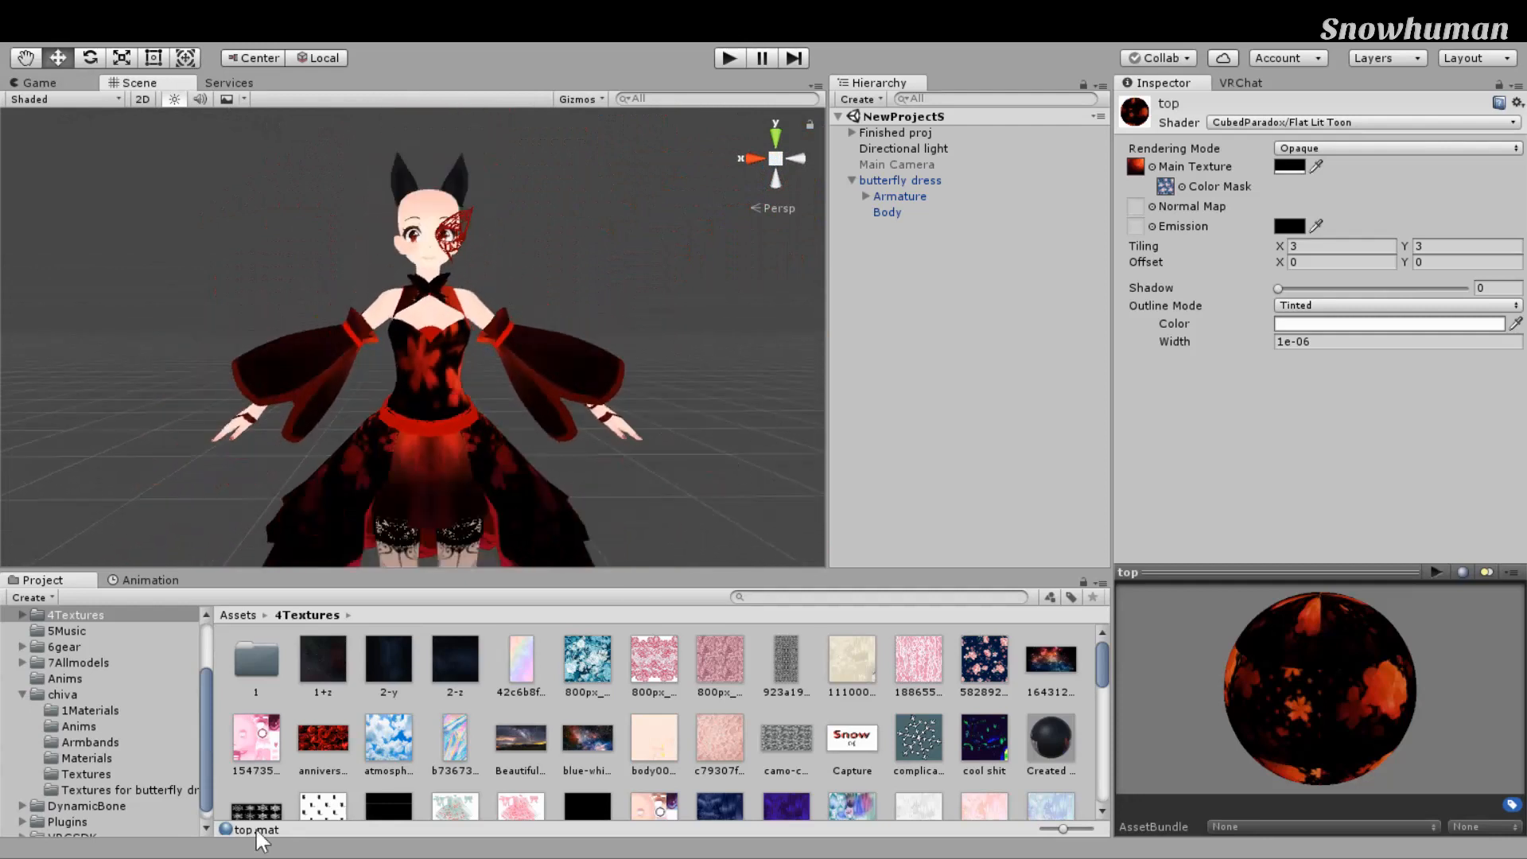
pyautogui.click(64, 693)
# Step: Expand Armature > Hips > Spine > Chest > Neck in the Hierarchy and select the Head bone
pyautogui.moveTo(957, 597); pyautogui.dragTo(953, 585, button='right')
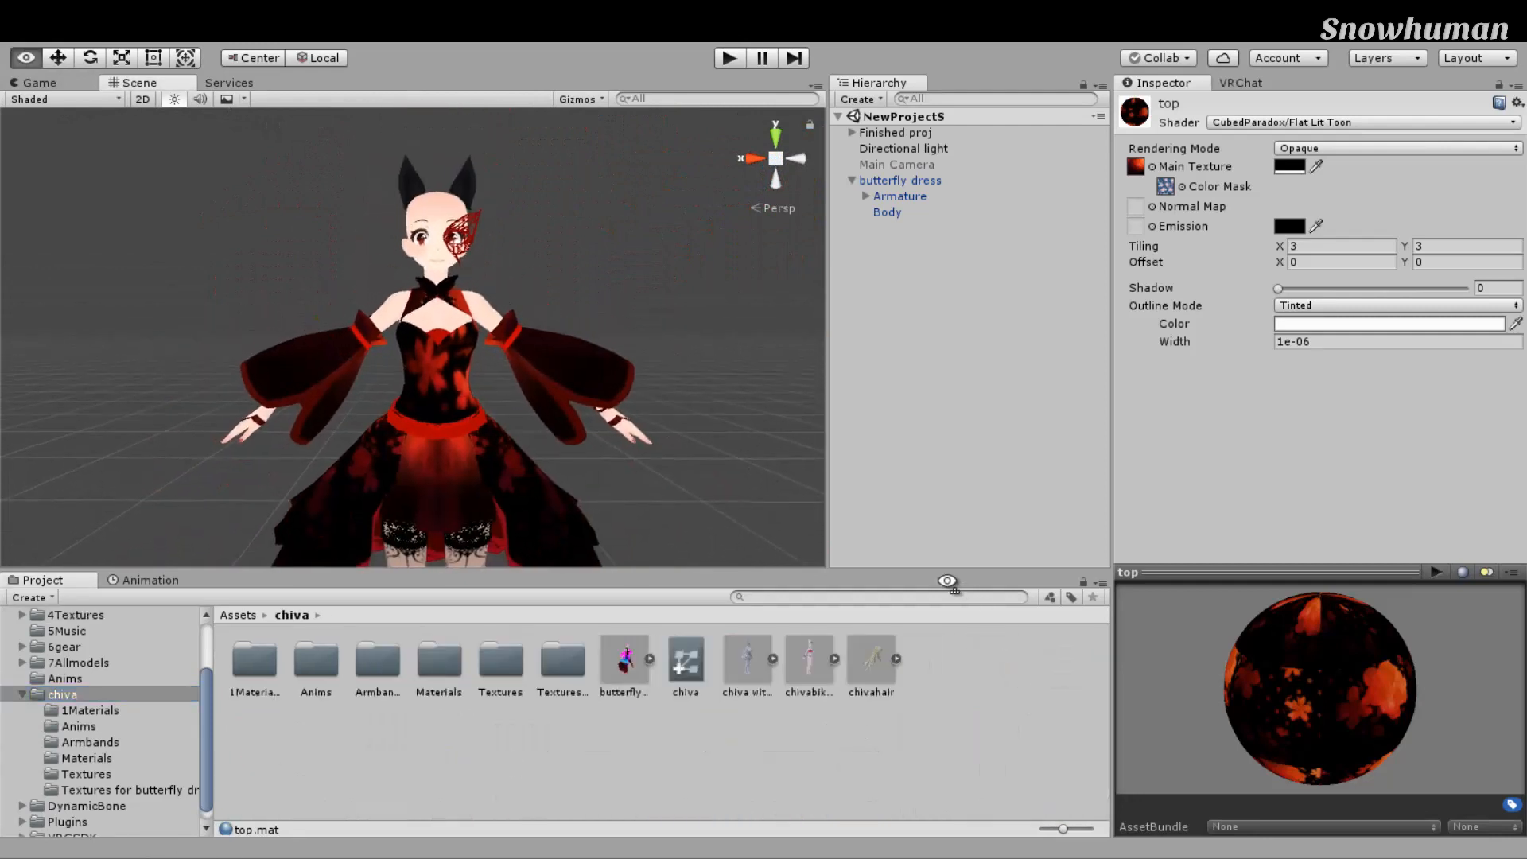
pyautogui.moveTo(932, 570); pyautogui.dragTo(929, 583, button='middle')
pyautogui.scroll(3, 928, 584)
pyautogui.moveTo(928, 584); pyautogui.dragTo(934, 572, button='right')
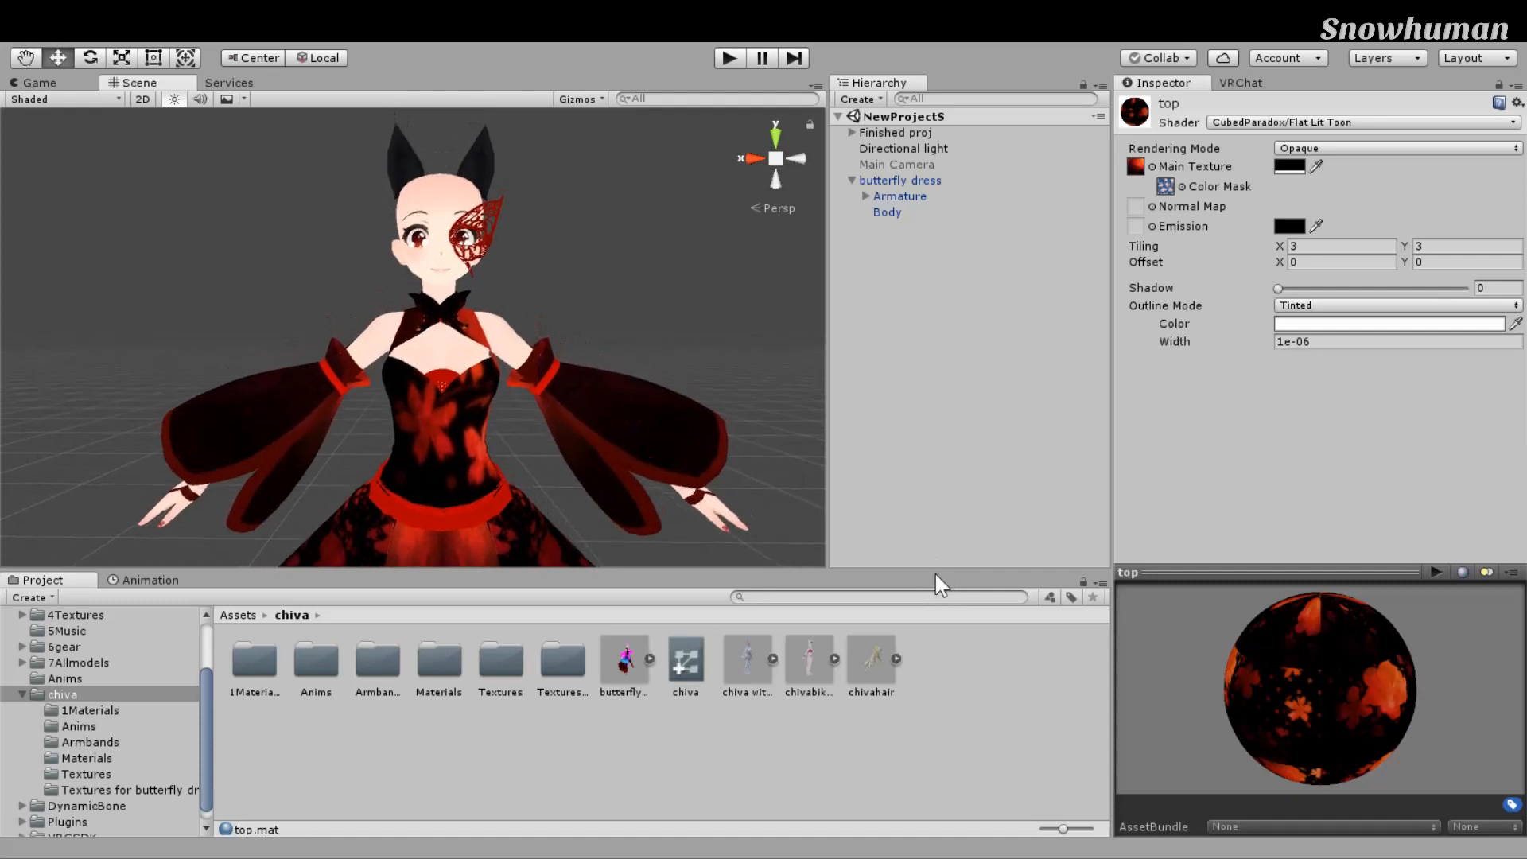
pyautogui.click(1077, 233)
pyautogui.scroll(-5, 531, 270)
pyautogui.click(880, 212)
pyautogui.click(894, 340)
pyautogui.click(931, 356)
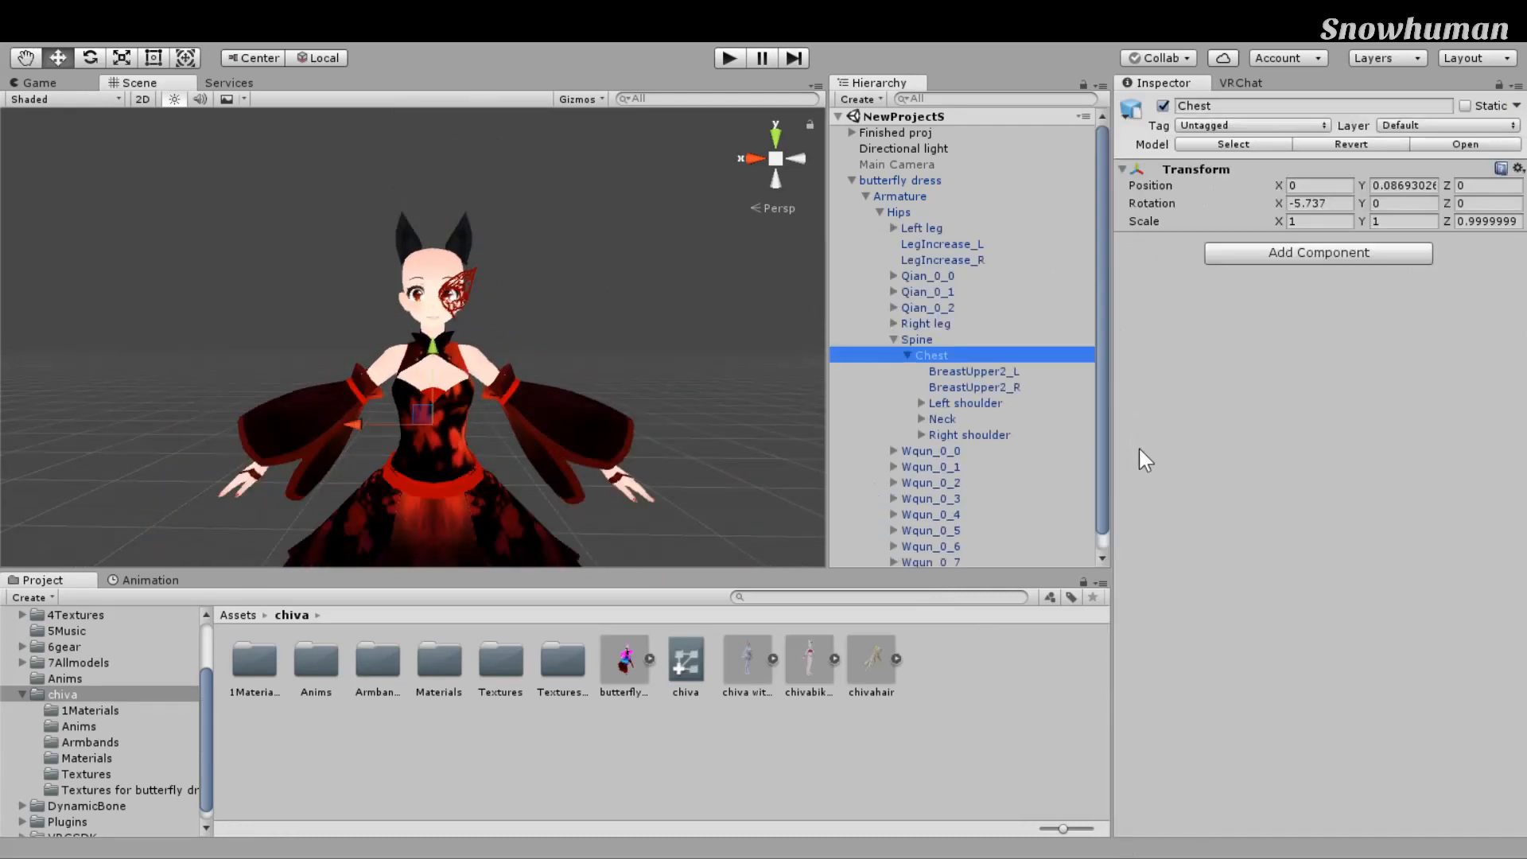
pyautogui.click(921, 420)
pyautogui.scroll(-1, 950, 432)
pyautogui.click(936, 401)
pyautogui.click(957, 401)
# Step: Drag the chivahair prefab from the Project window into the Scene beside the avatar
pyautogui.moveTo(676, 419); pyautogui.dragTo(683, 433, button='right')
pyautogui.moveTo(790, 288); pyautogui.dragTo(778, 287, button='right')
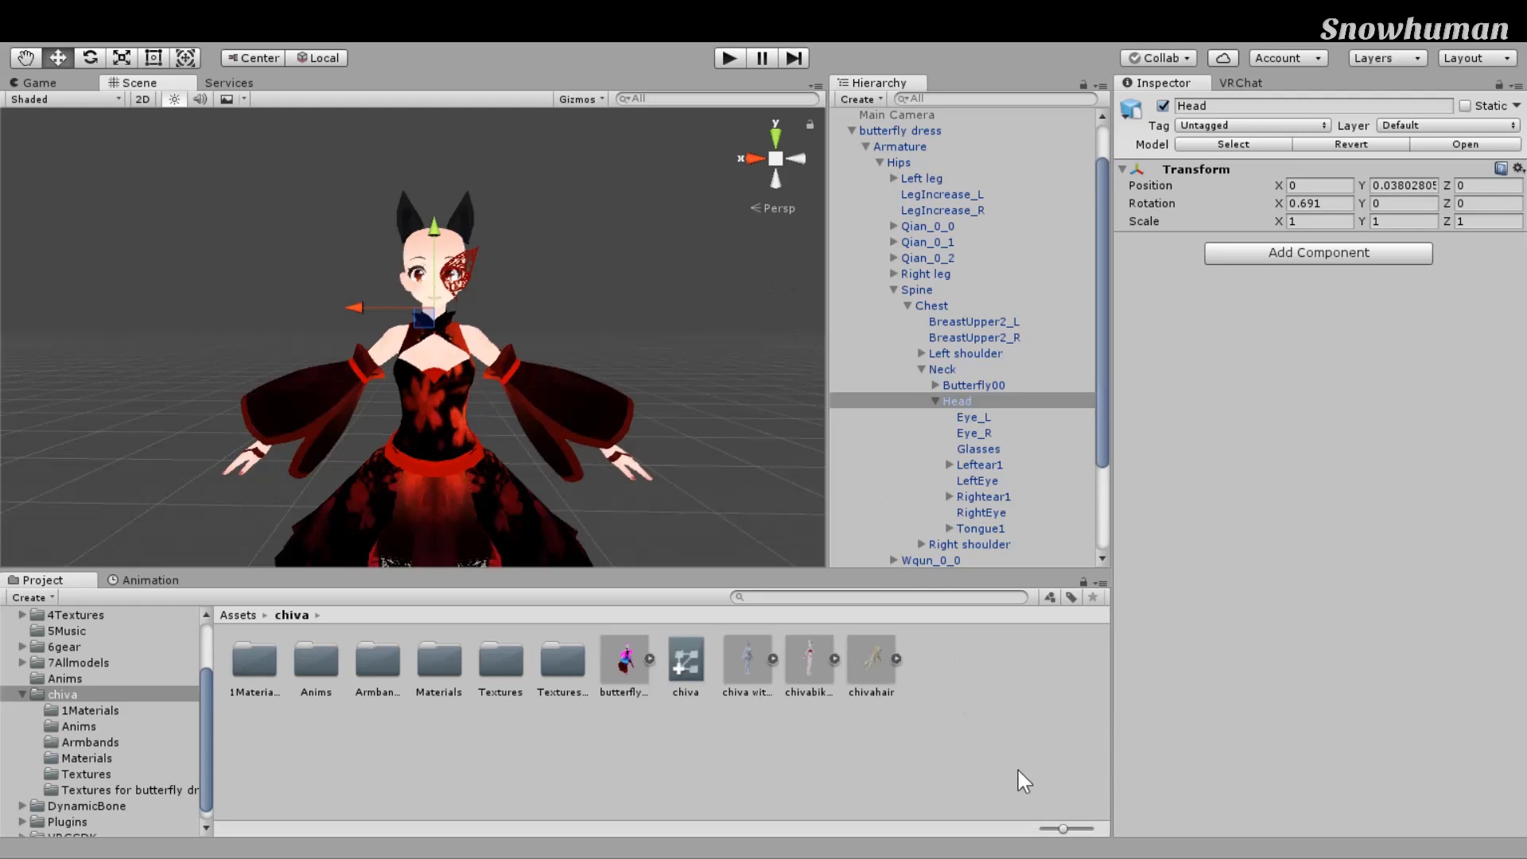
pyautogui.moveTo(874, 651)
pyautogui.mouseDown()
pyautogui.moveTo(885, 640)
pyautogui.moveTo(875, 648)
pyautogui.mouseUp()
pyautogui.scroll(-4, 723, 469)
pyautogui.moveTo(723, 469); pyautogui.dragTo(570, 447, button='middle')
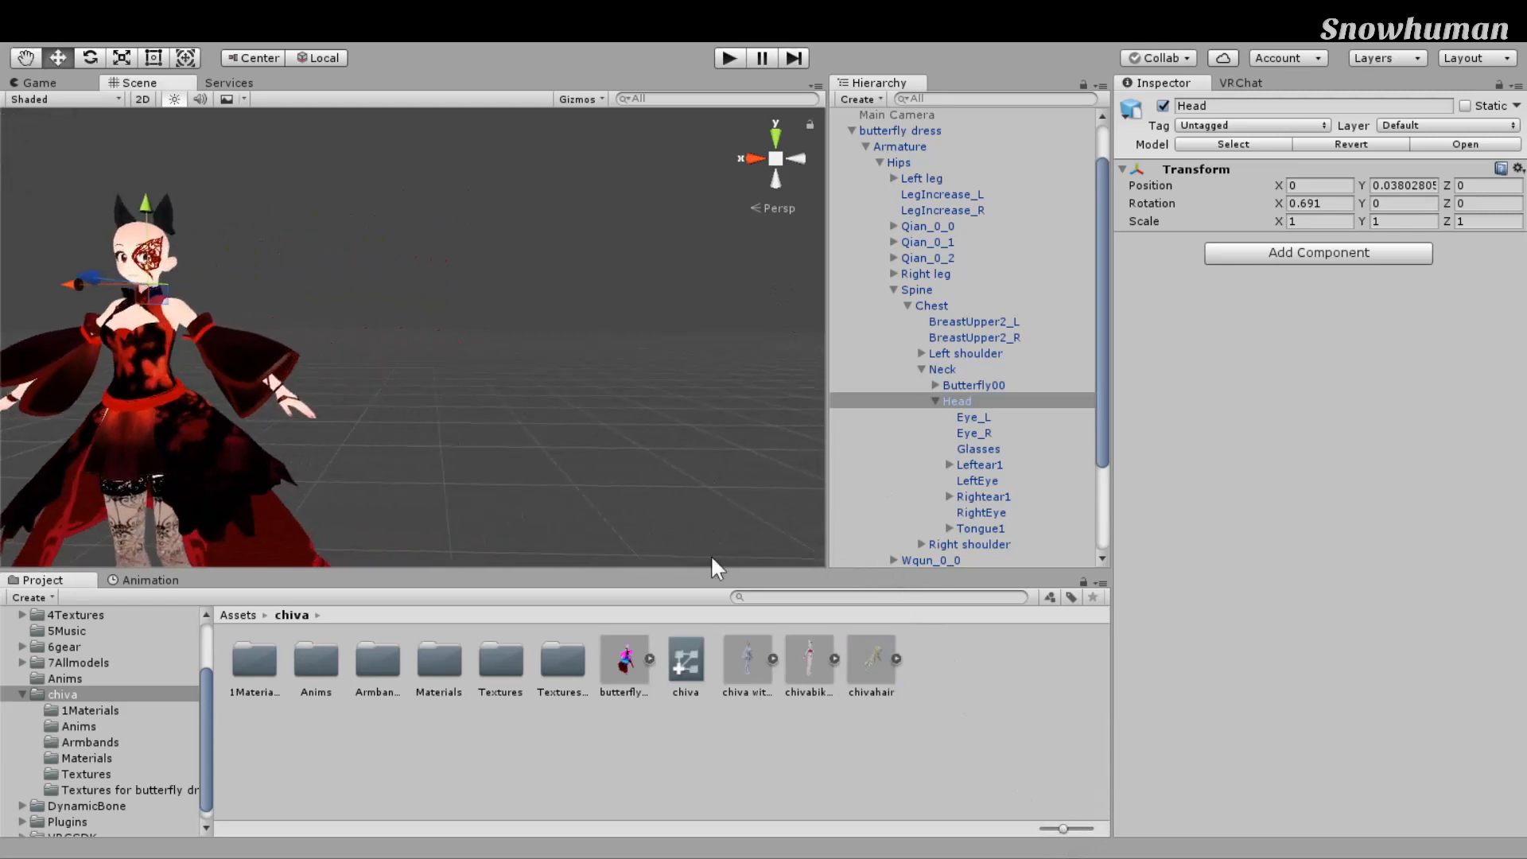
pyautogui.moveTo(875, 663); pyautogui.dragTo(581, 314)
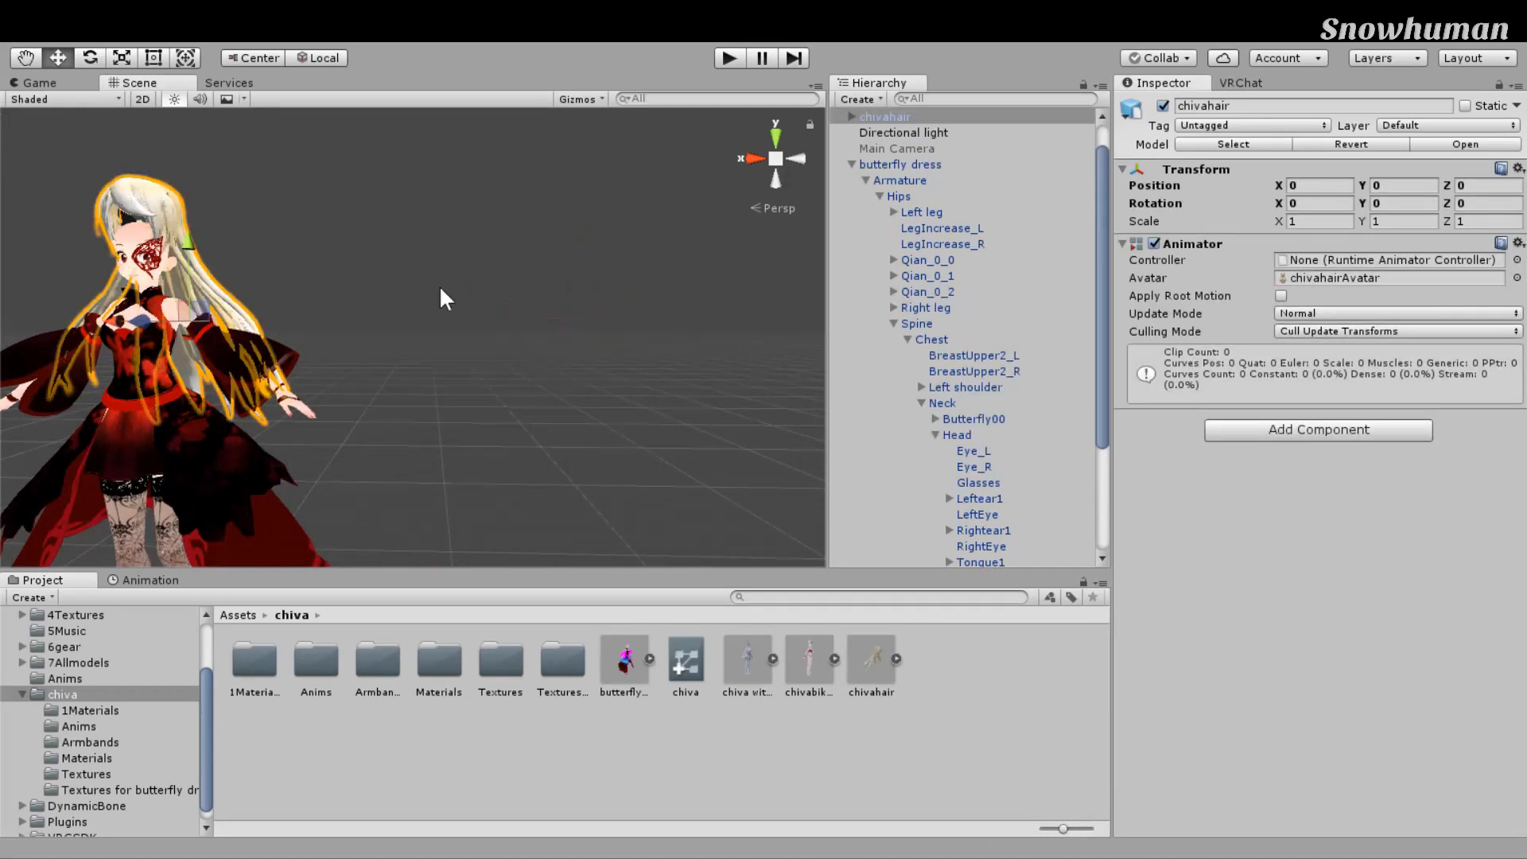
# Step: Slide the hair along X beside the avatar and bring the whole hair model into view
pyautogui.moveTo(145, 380); pyautogui.dragTo(514, 401)
pyautogui.scroll(3, 701, 363)
pyautogui.scroll(-4, 701, 363)
pyautogui.moveTo(701, 363); pyautogui.dragTo(638, 369, button='middle')
pyautogui.scroll(5, 649, 431)
pyautogui.scroll(-5, 492, 397)
pyautogui.scroll(6, 623, 386)
pyautogui.scroll(-3, 638, 369)
pyautogui.scroll(2, 647, 367)
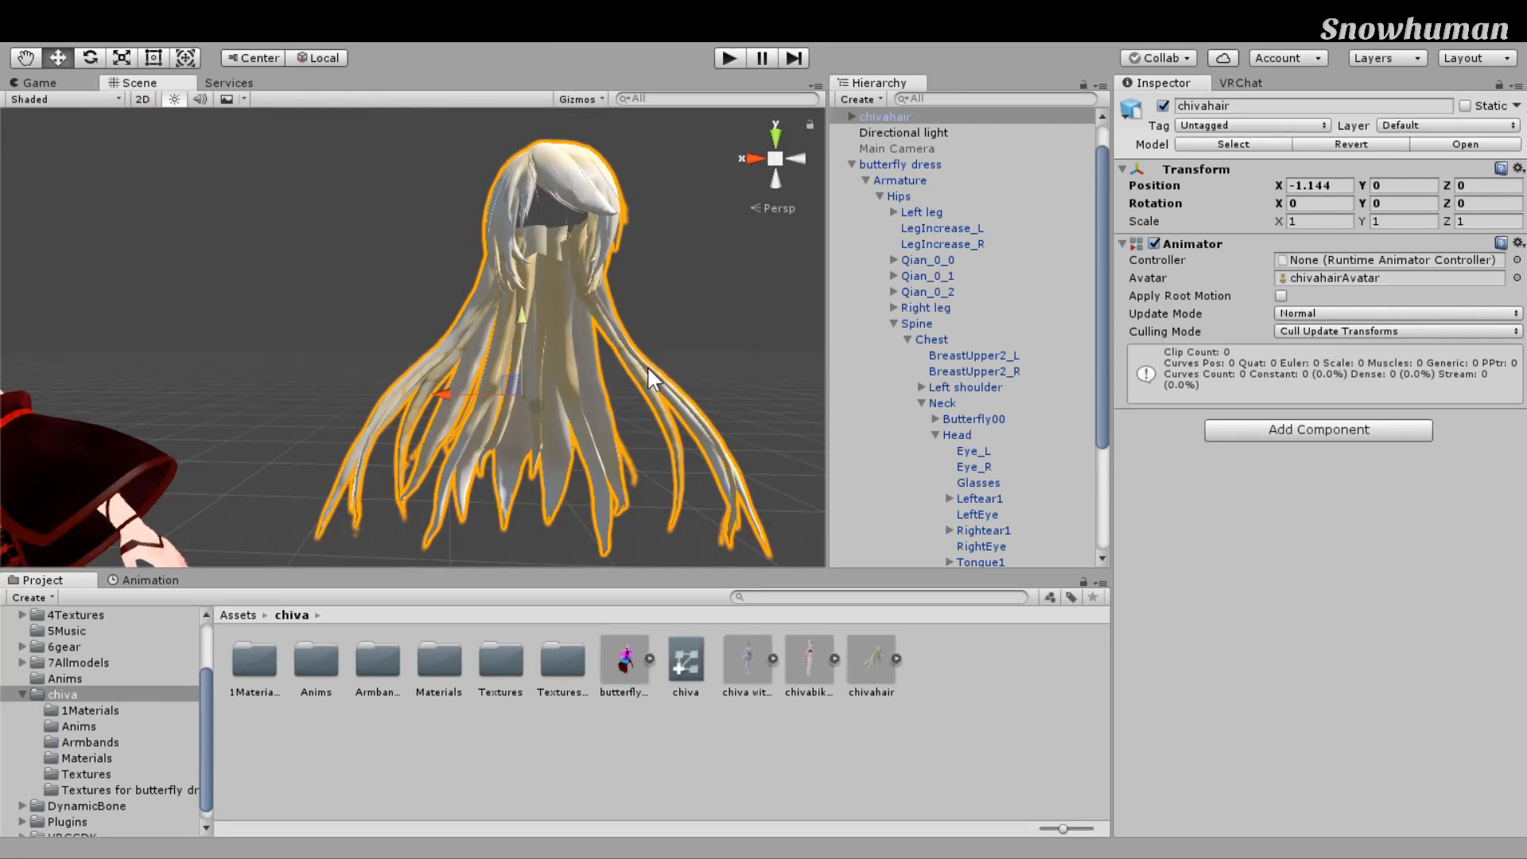
# Step: Delete the misplaced hair object and nest chivahair under the Head bone
pyautogui.press('Delete')
pyautogui.scroll(-4, 665, 429)
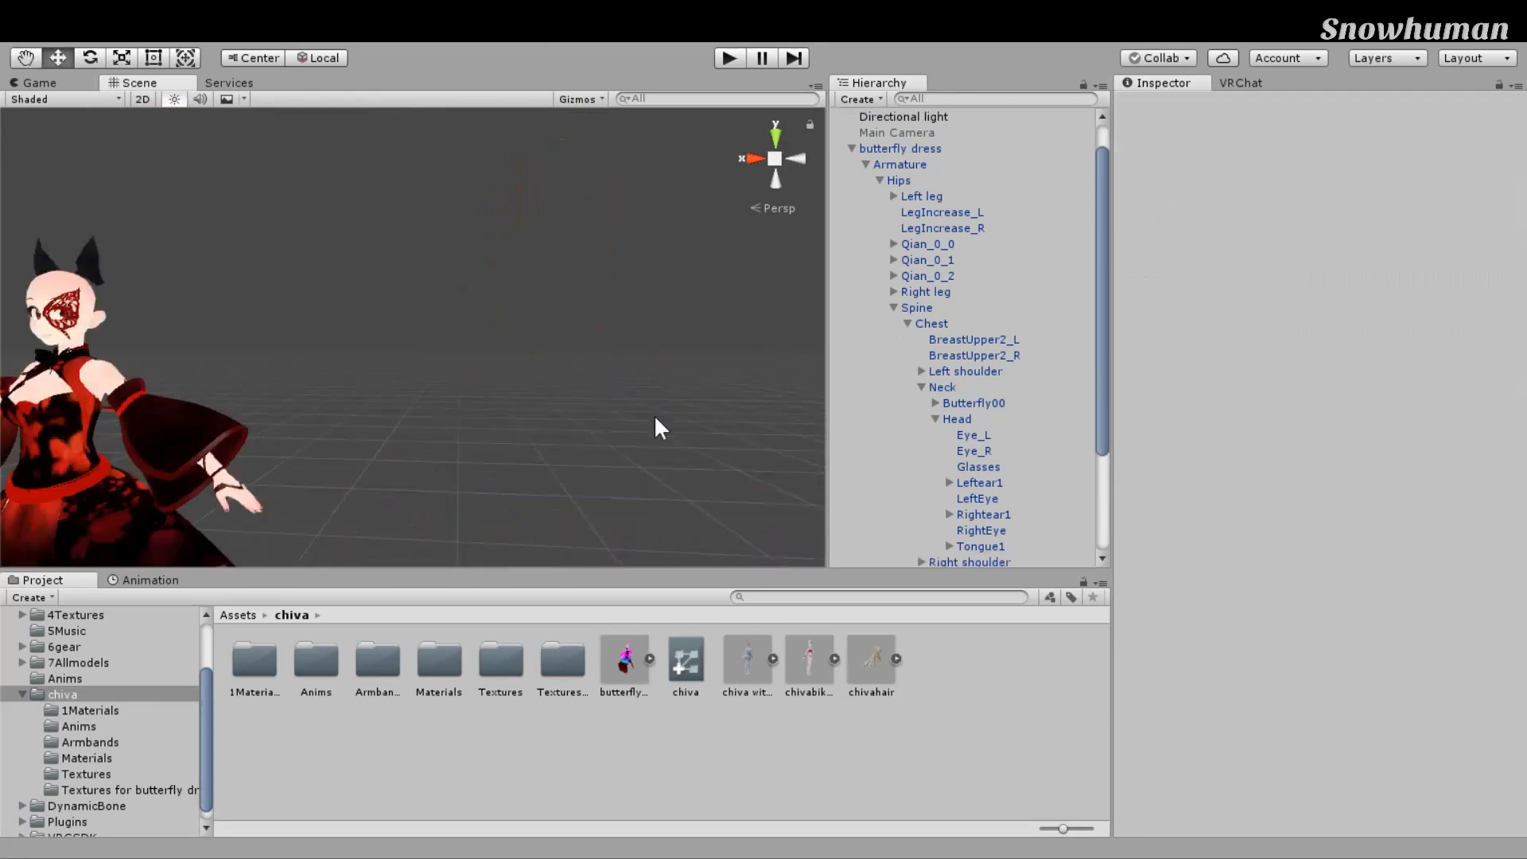
pyautogui.moveTo(1088, 822); pyautogui.dragTo(1190, 470)
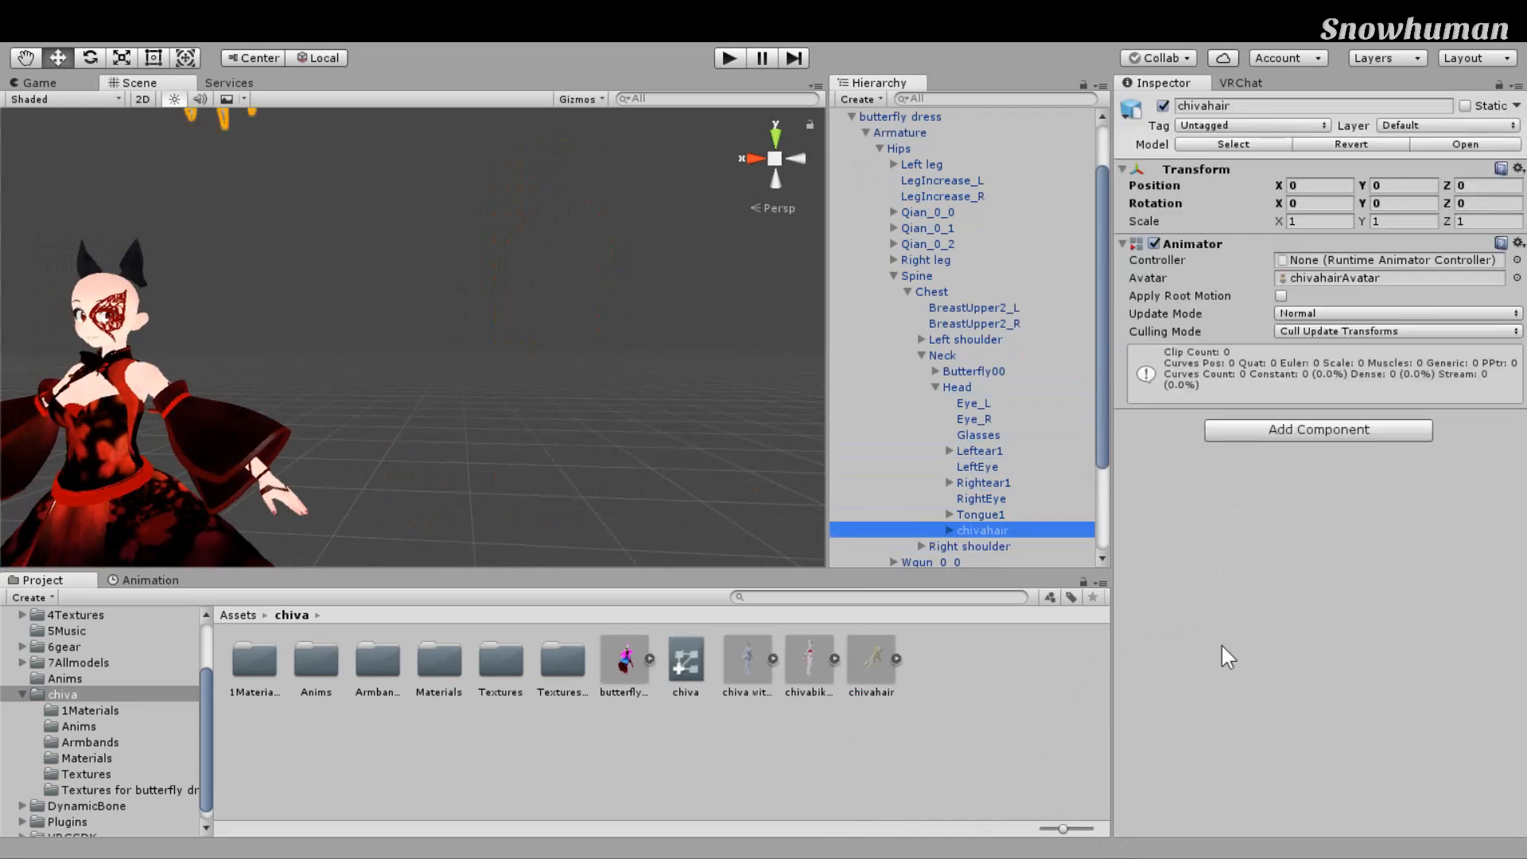
# Step: Lower the chivahair onto the avatar's head with the Move tool, to about Y -1.38
pyautogui.scroll(-4, 323, 470)
pyautogui.moveTo(323, 470); pyautogui.dragTo(467, 538, button='middle')
pyautogui.moveTo(467, 538); pyautogui.dragTo(491, 481, button='right')
pyautogui.moveTo(548, 414); pyautogui.dragTo(555, 391, button='middle')
pyautogui.scroll(2, 557, 369)
pyautogui.press('w')
pyautogui.moveTo(579, 208); pyautogui.dragTo(562, 536)
pyautogui.press('f')
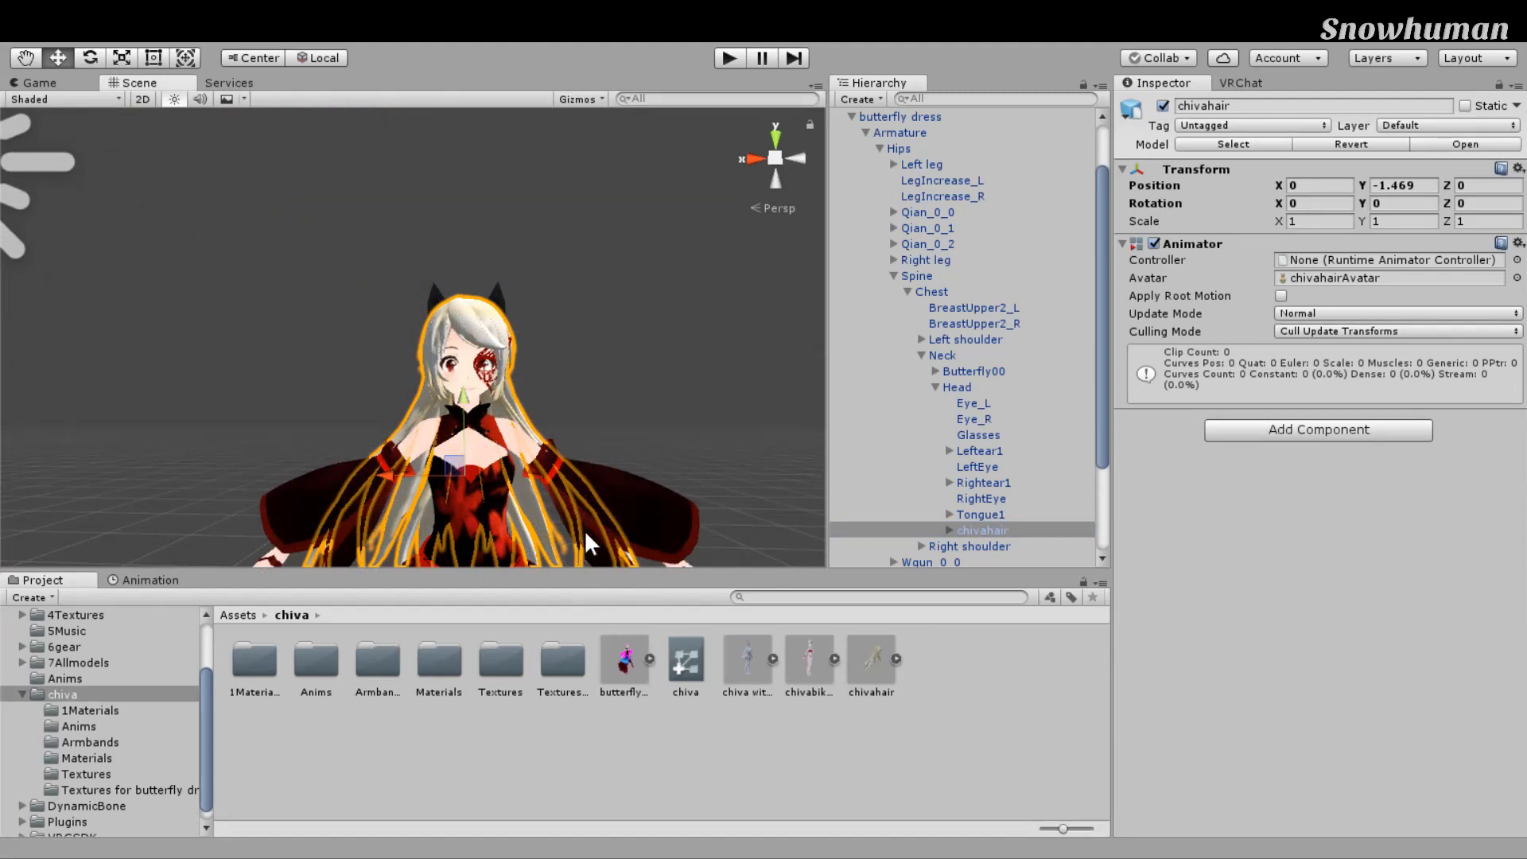
# Step: Viewing the avatar in profile, scale the hair down slightly front to back and in height
pyautogui.moveTo(695, 339); pyautogui.dragTo(564, 351, button='middle')
pyautogui.scroll(4, 565, 351)
pyautogui.moveTo(652, 337); pyautogui.dragTo(205, 437, button='right')
pyautogui.scroll(-3, 205, 437)
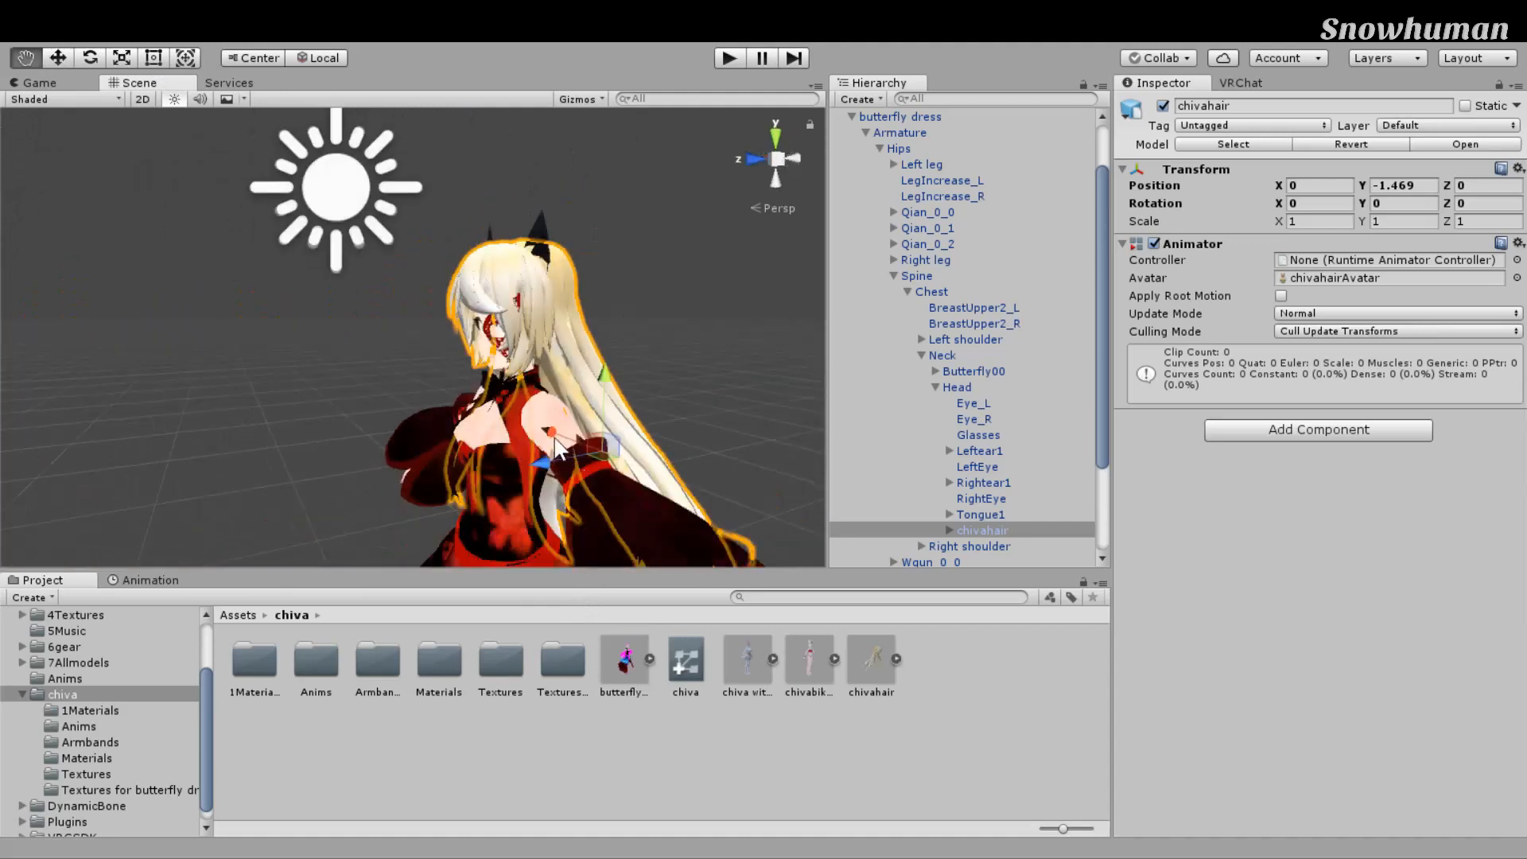
pyautogui.moveTo(600, 446); pyautogui.dragTo(509, 428, button='middle')
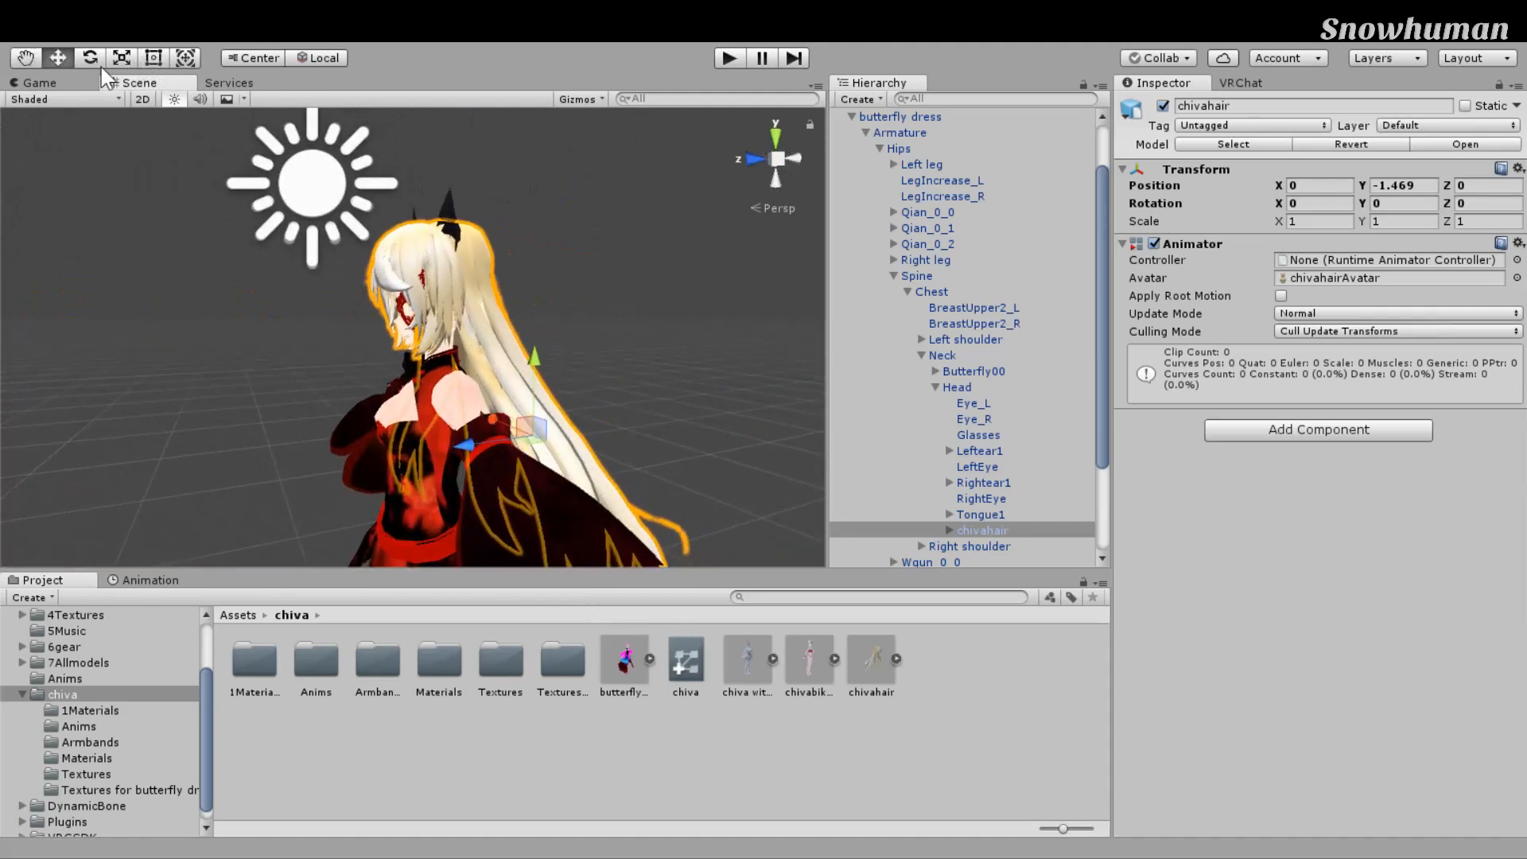
pyautogui.press('e')
pyautogui.press('r')
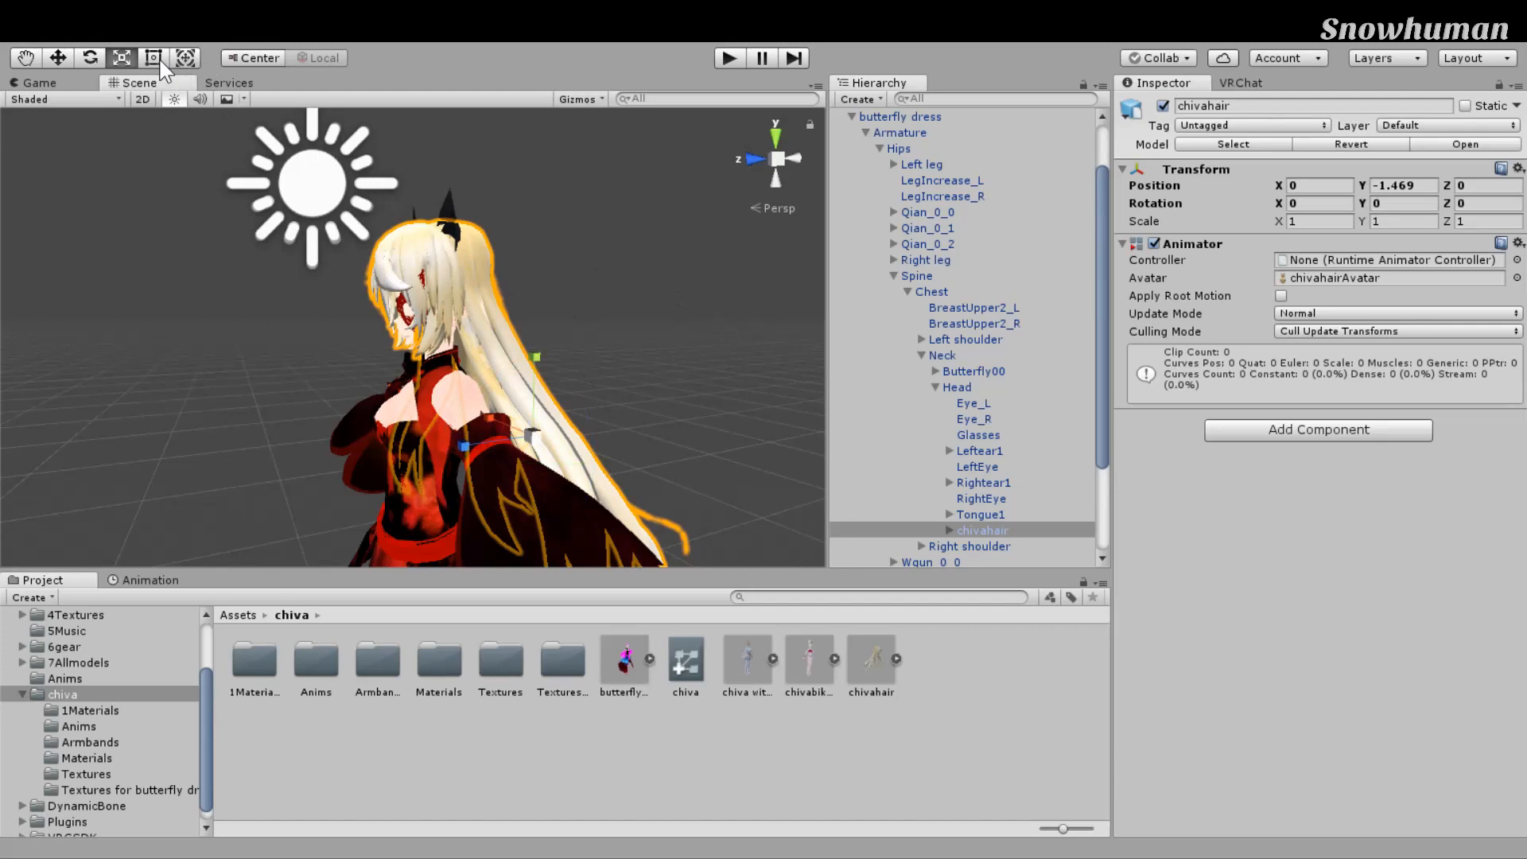
pyautogui.moveTo(584, 539); pyautogui.dragTo(591, 539)
pyautogui.moveTo(656, 421); pyautogui.dragTo(657, 433)
pyautogui.moveTo(657, 432); pyautogui.dragTo(677, 461, button='right')
pyautogui.moveTo(676, 461); pyautogui.dragTo(751, 484, button='middle')
pyautogui.scroll(2, 751, 483)
pyautogui.moveTo(751, 484); pyautogui.dragTo(875, 488, button='right')
pyautogui.scroll(-3, 723, 495)
pyautogui.moveTo(723, 495); pyautogui.dragTo(784, 481, button='middle')
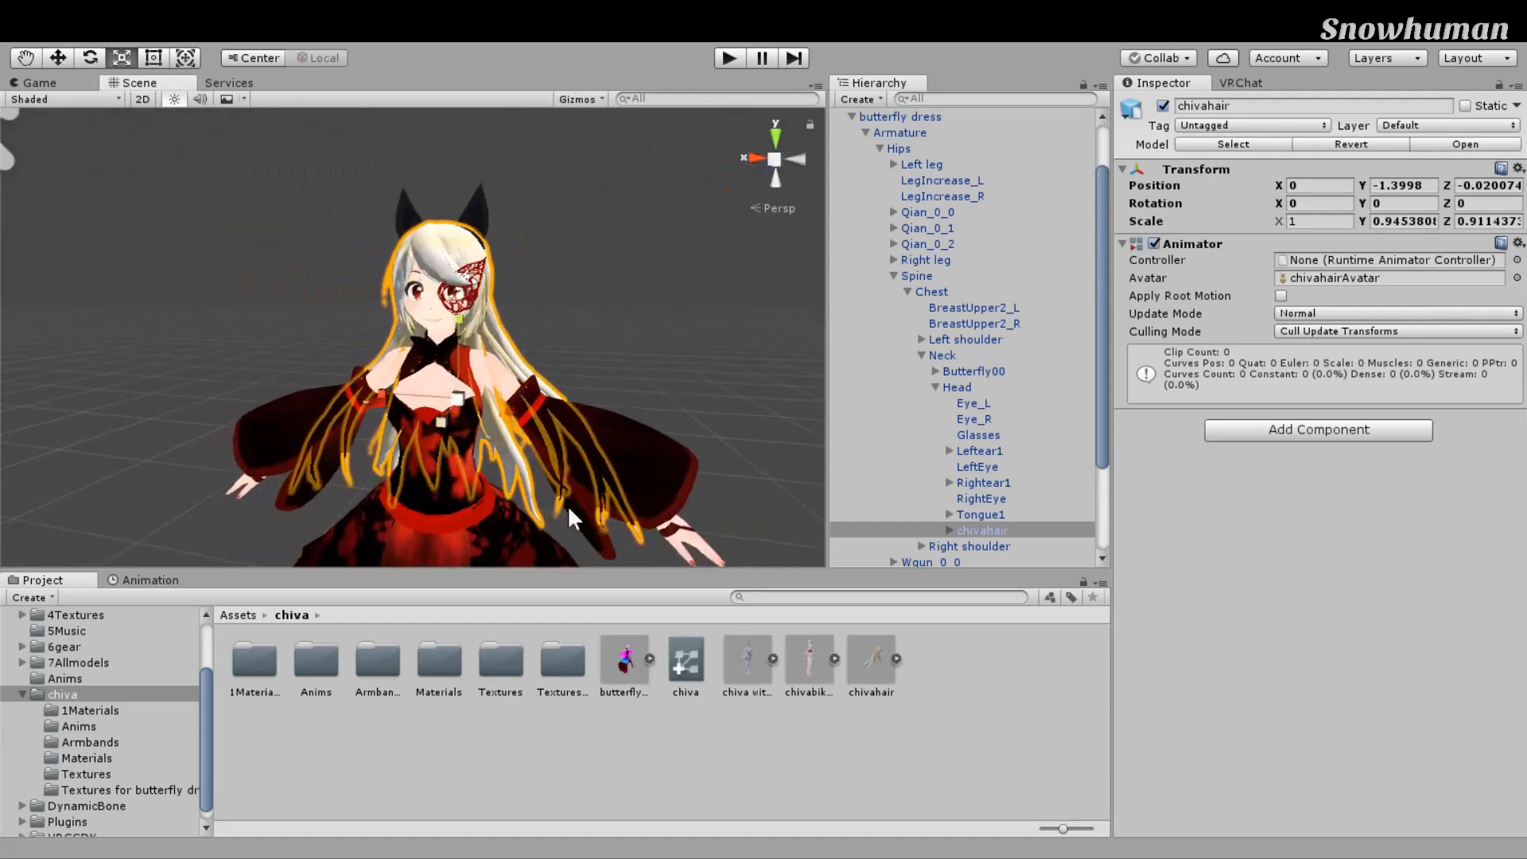
# Step: Narrow the hair slightly in width, to roughly 0.9 scale
pyautogui.moveTo(381, 395); pyautogui.dragTo(382, 395)
pyautogui.moveTo(649, 487); pyautogui.dragTo(718, 482, button='middle')
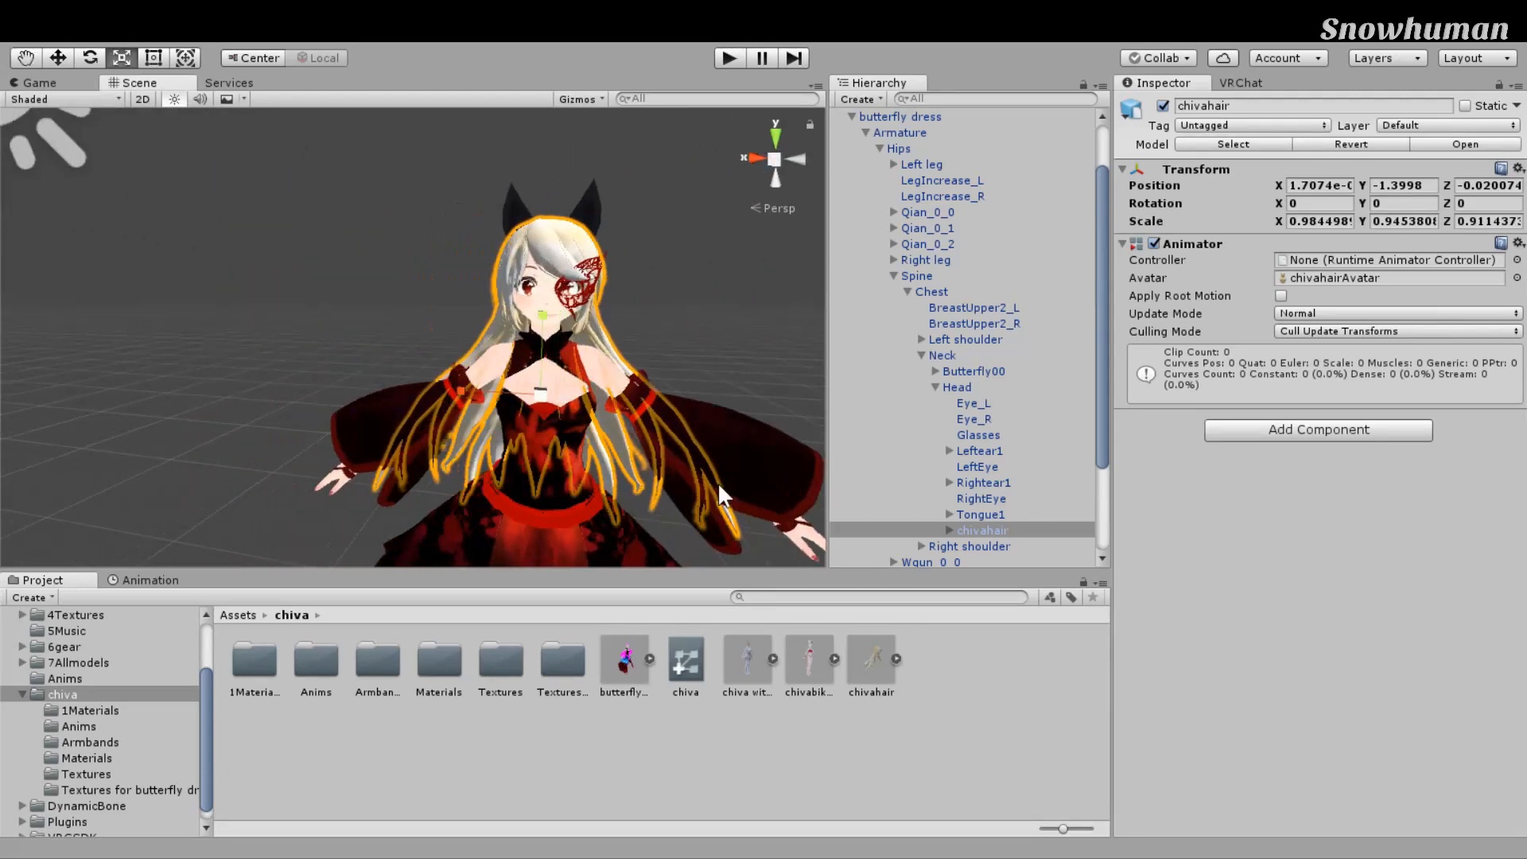
pyautogui.moveTo(570, 471); pyautogui.dragTo(573, 473)
pyautogui.moveTo(689, 459); pyautogui.dragTo(646, 450, button='right')
pyautogui.press('e')
pyautogui.press('r')
pyautogui.moveTo(685, 393); pyautogui.dragTo(636, 404, button='middle')
# Step: Undo the last change to the hair's position and reframe the view on the hair and face
pyautogui.press('e')
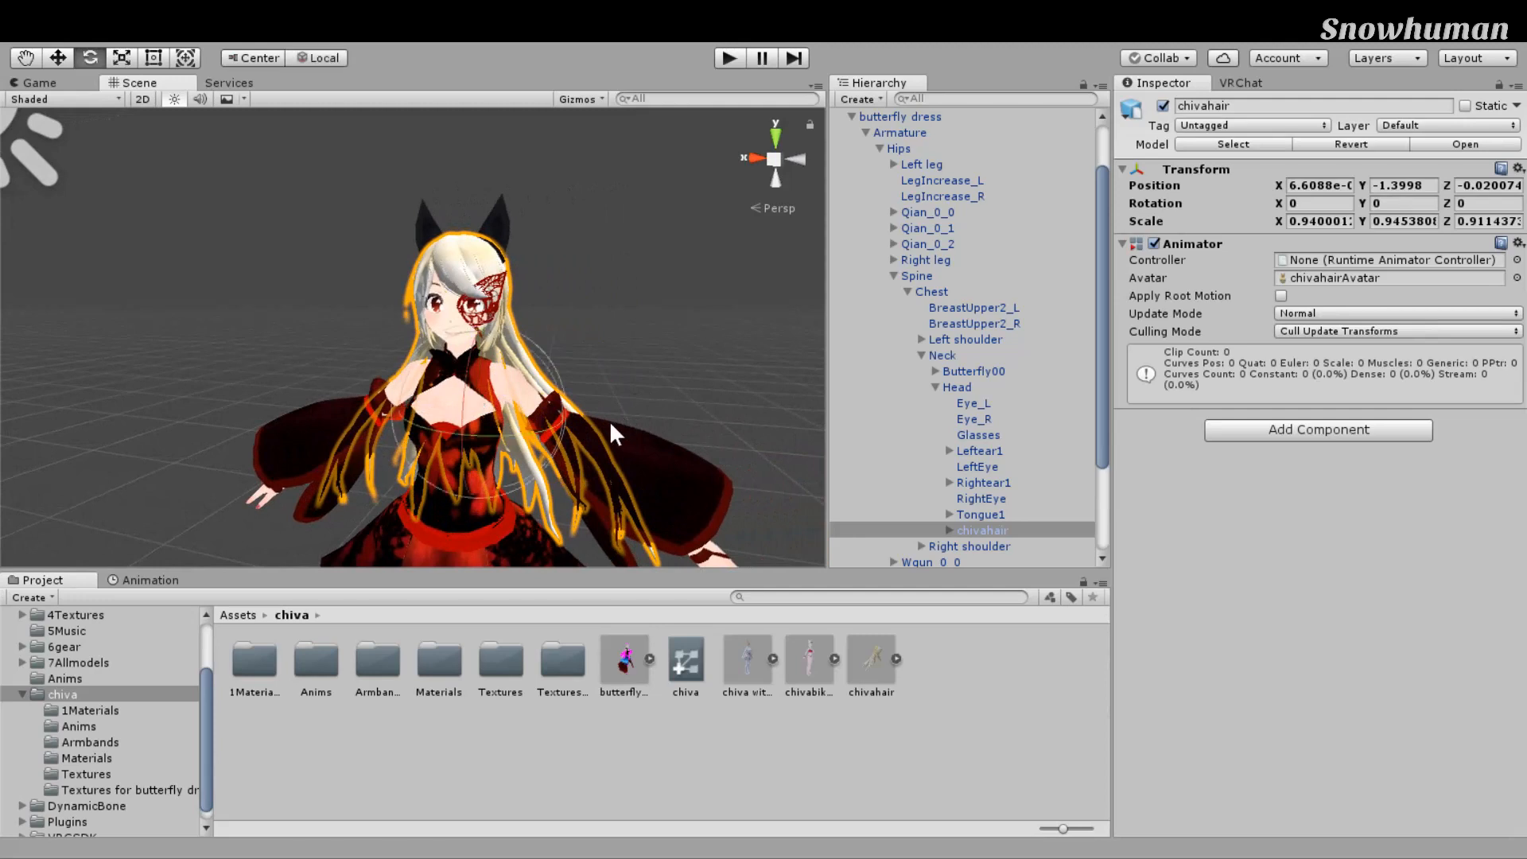
pyautogui.press('w')
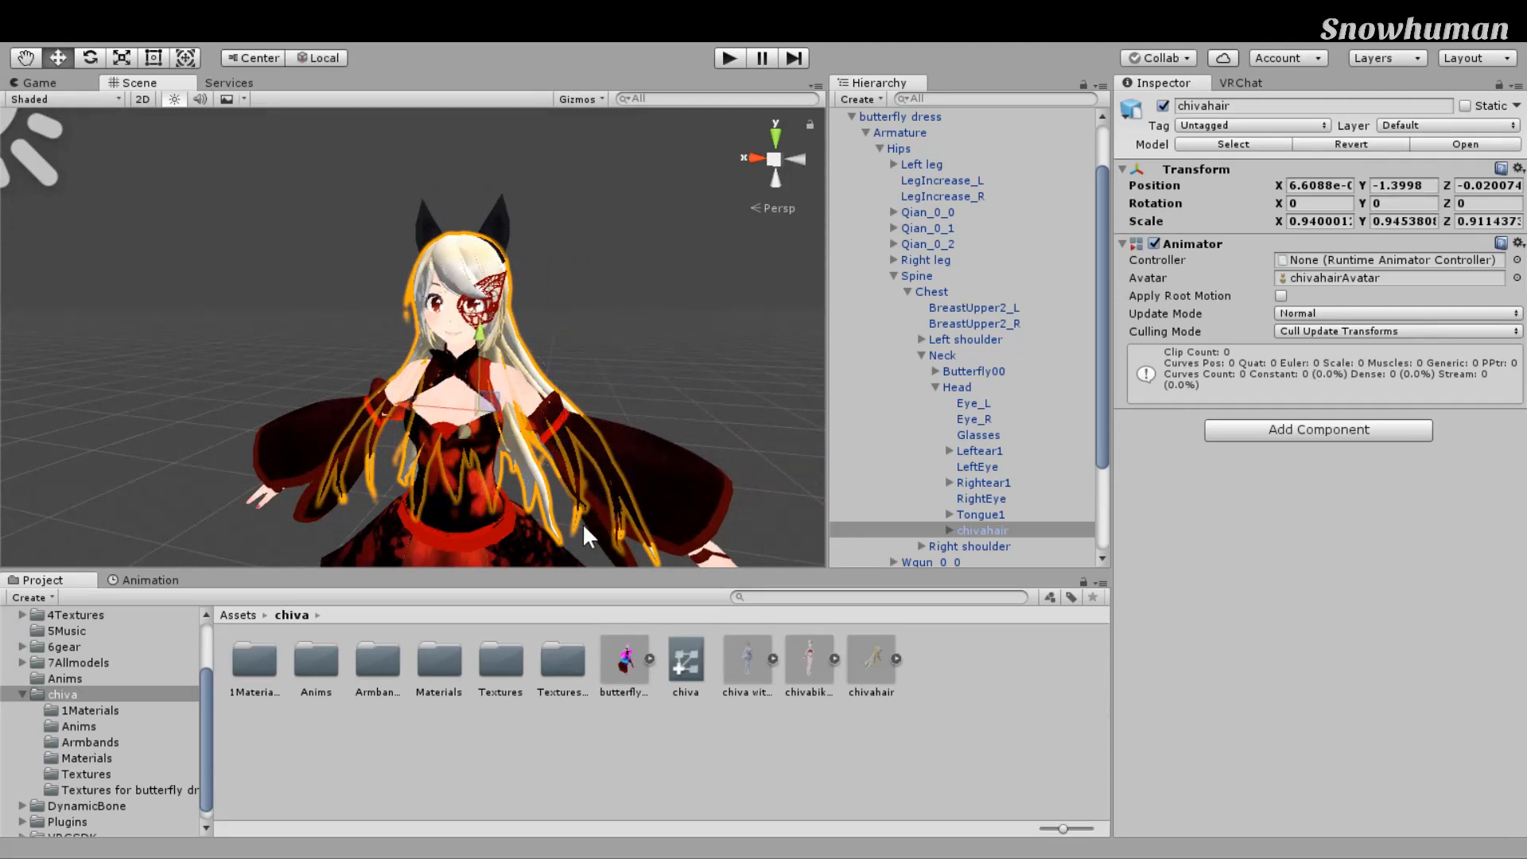
pyautogui.hotkey('ctrl', 'z')
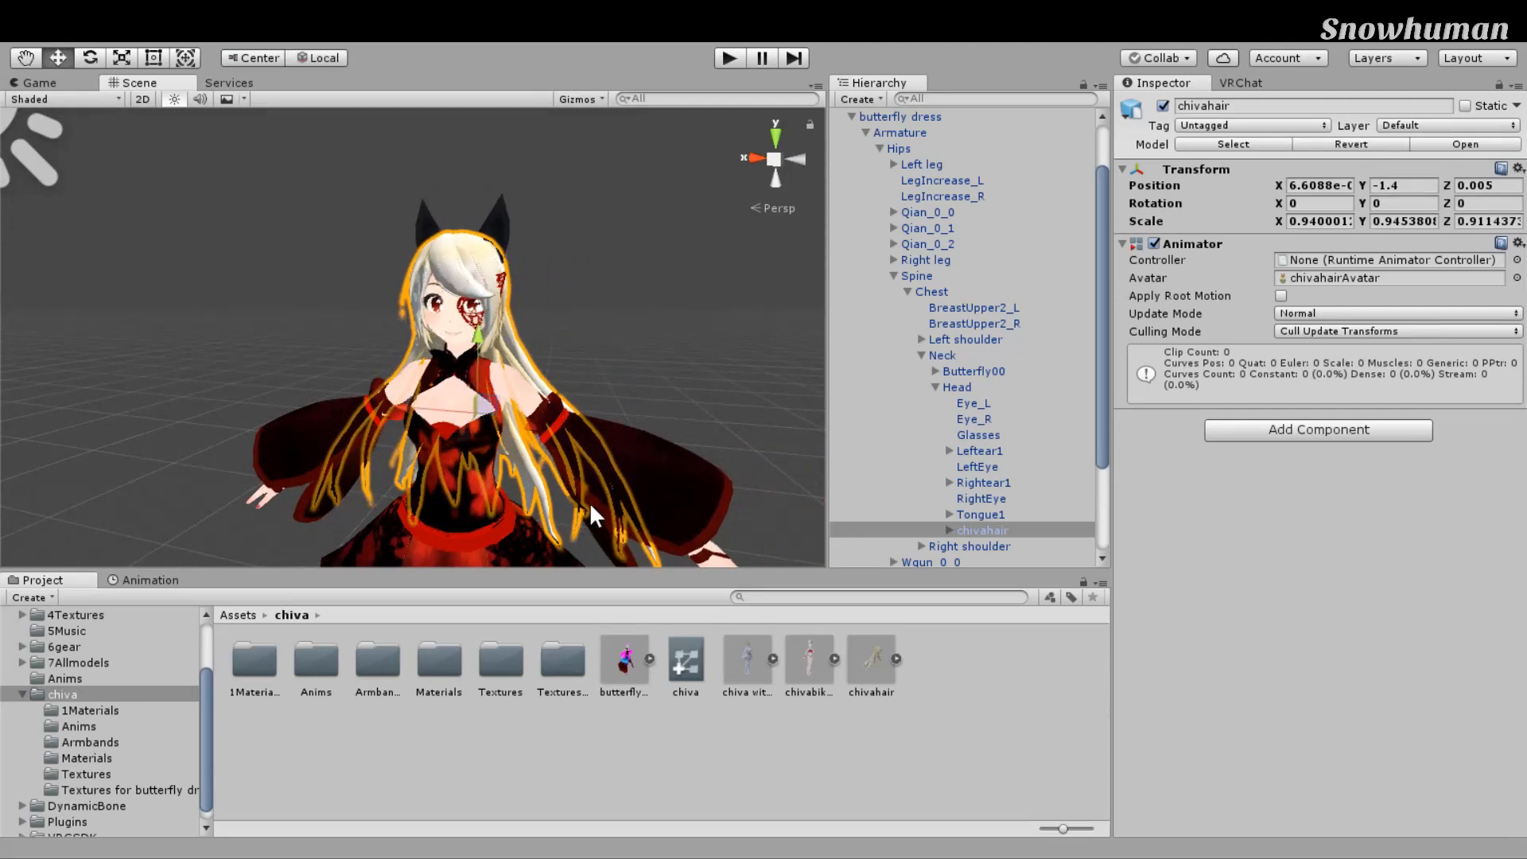
pyautogui.press('e')
pyautogui.press('r')
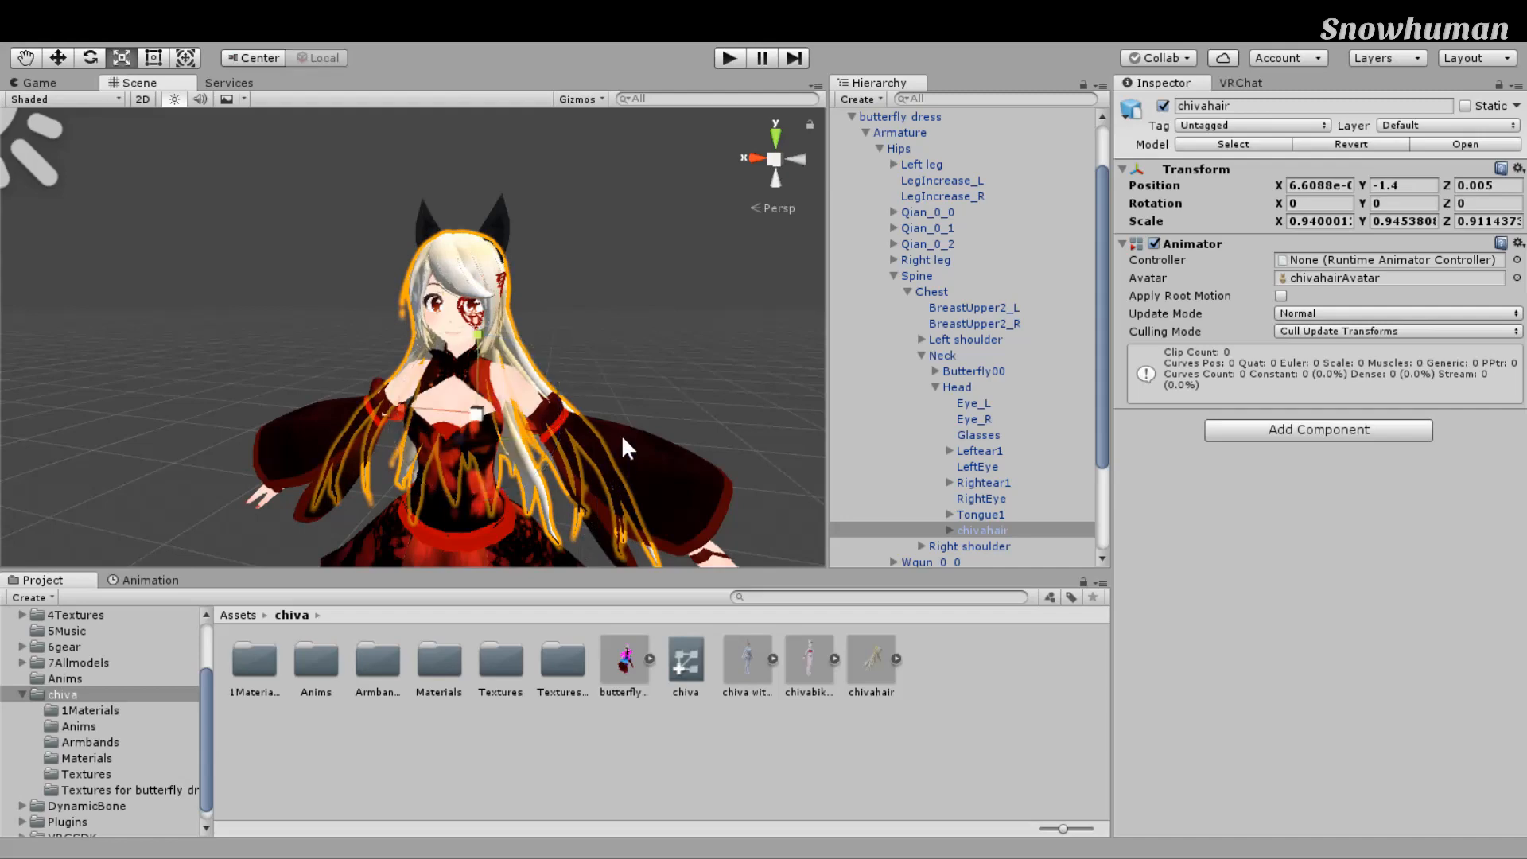
pyautogui.press('w')
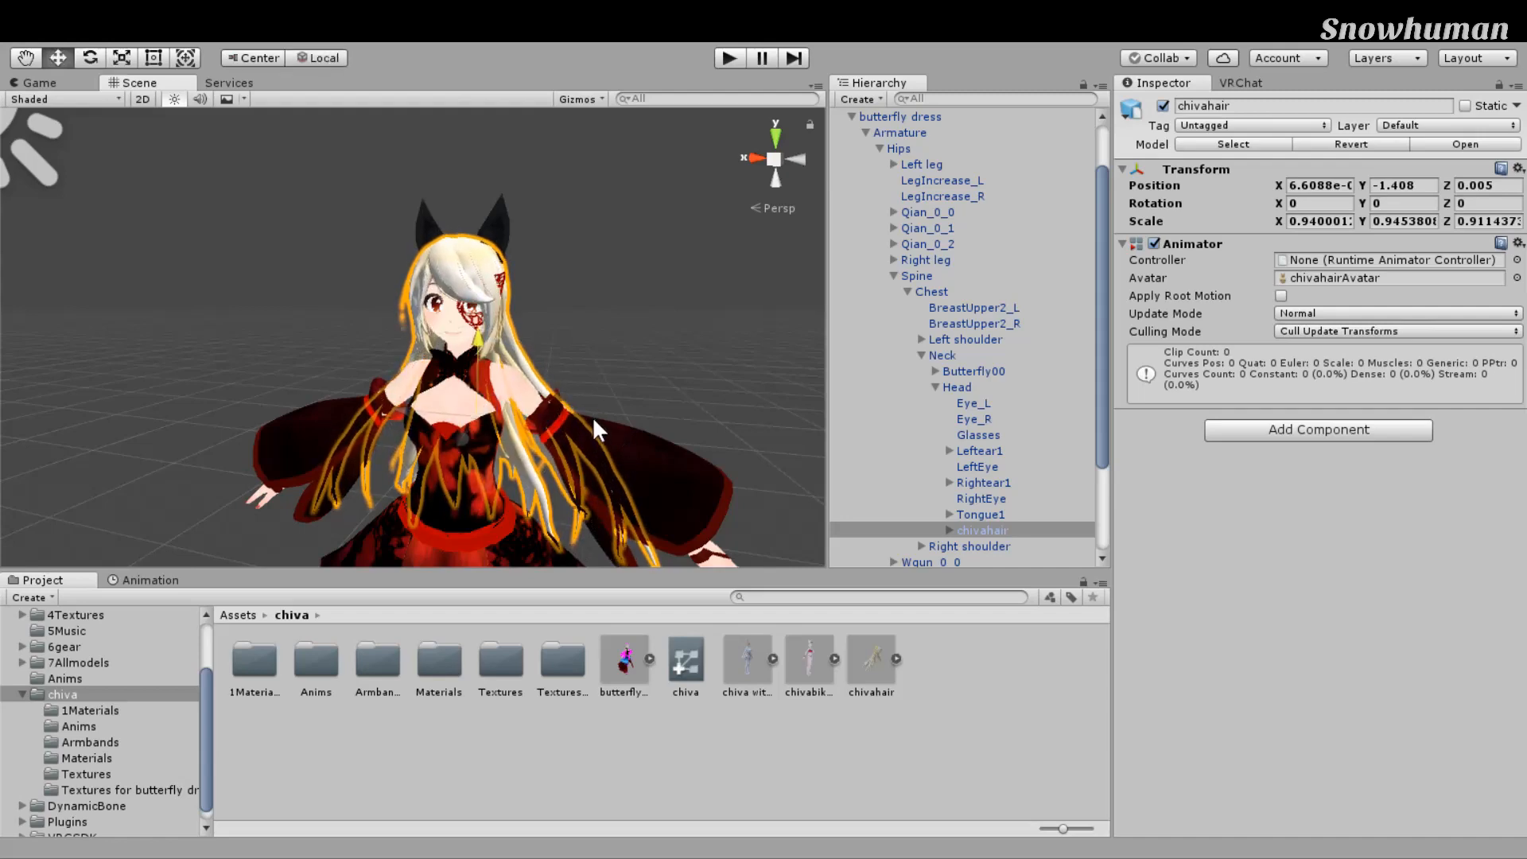
pyautogui.press('f')
pyautogui.scroll(-10, 593, 419)
pyautogui.moveTo(670, 415); pyautogui.dragTo(671, 399, button='middle')
pyautogui.moveTo(633, 346); pyautogui.dragTo(626, 414, button='middle')
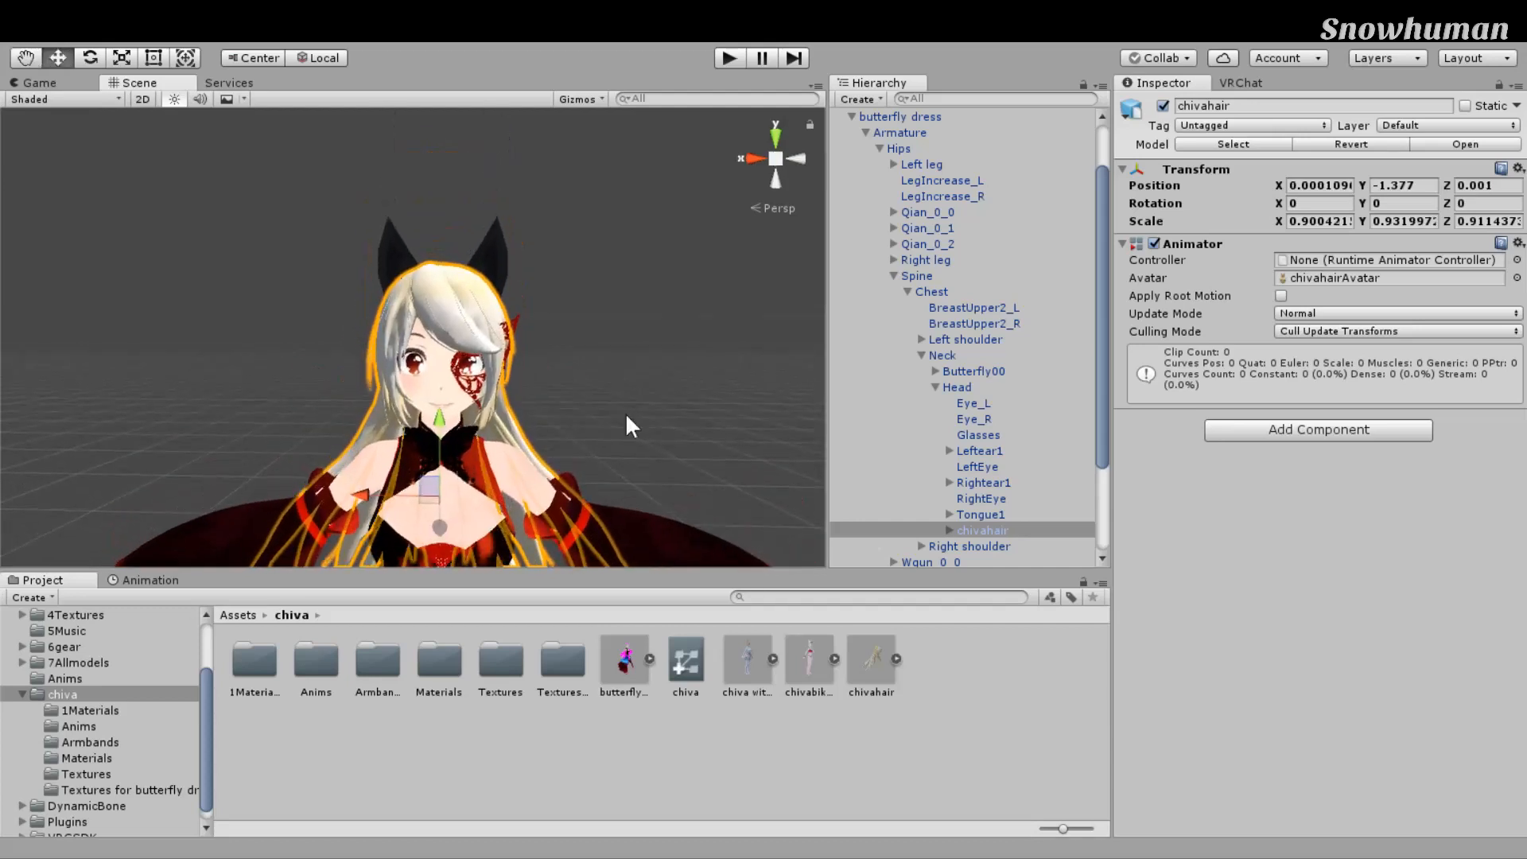
pyautogui.scroll(5, 629, 427)
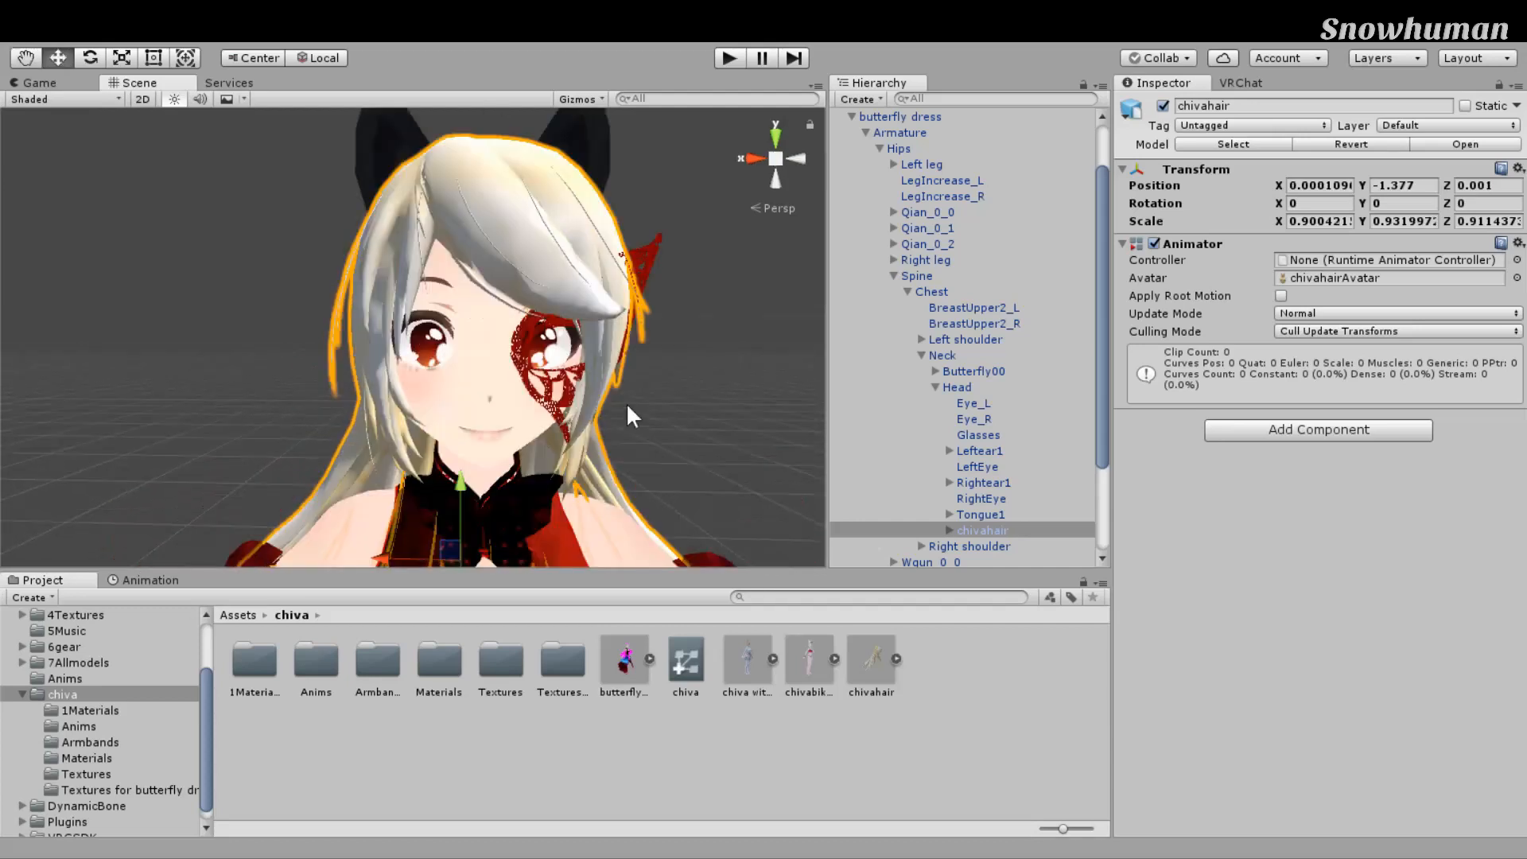
pyautogui.click(439, 660)
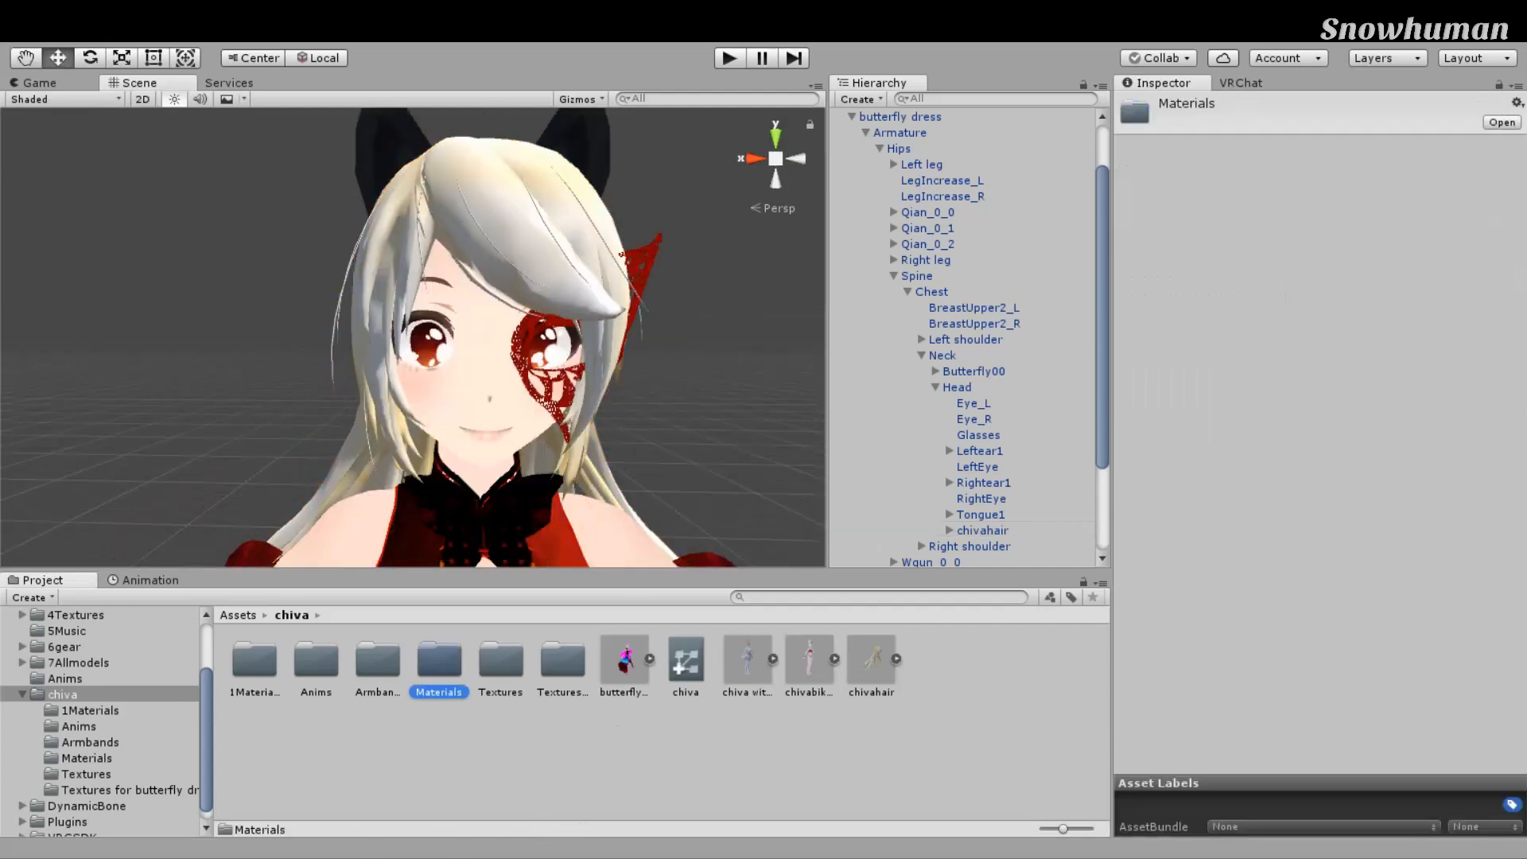
# Step: Drag the hair material from the 1Materials folder onto the avatar's hair in the Scene
pyautogui.doubleClick(253, 660)
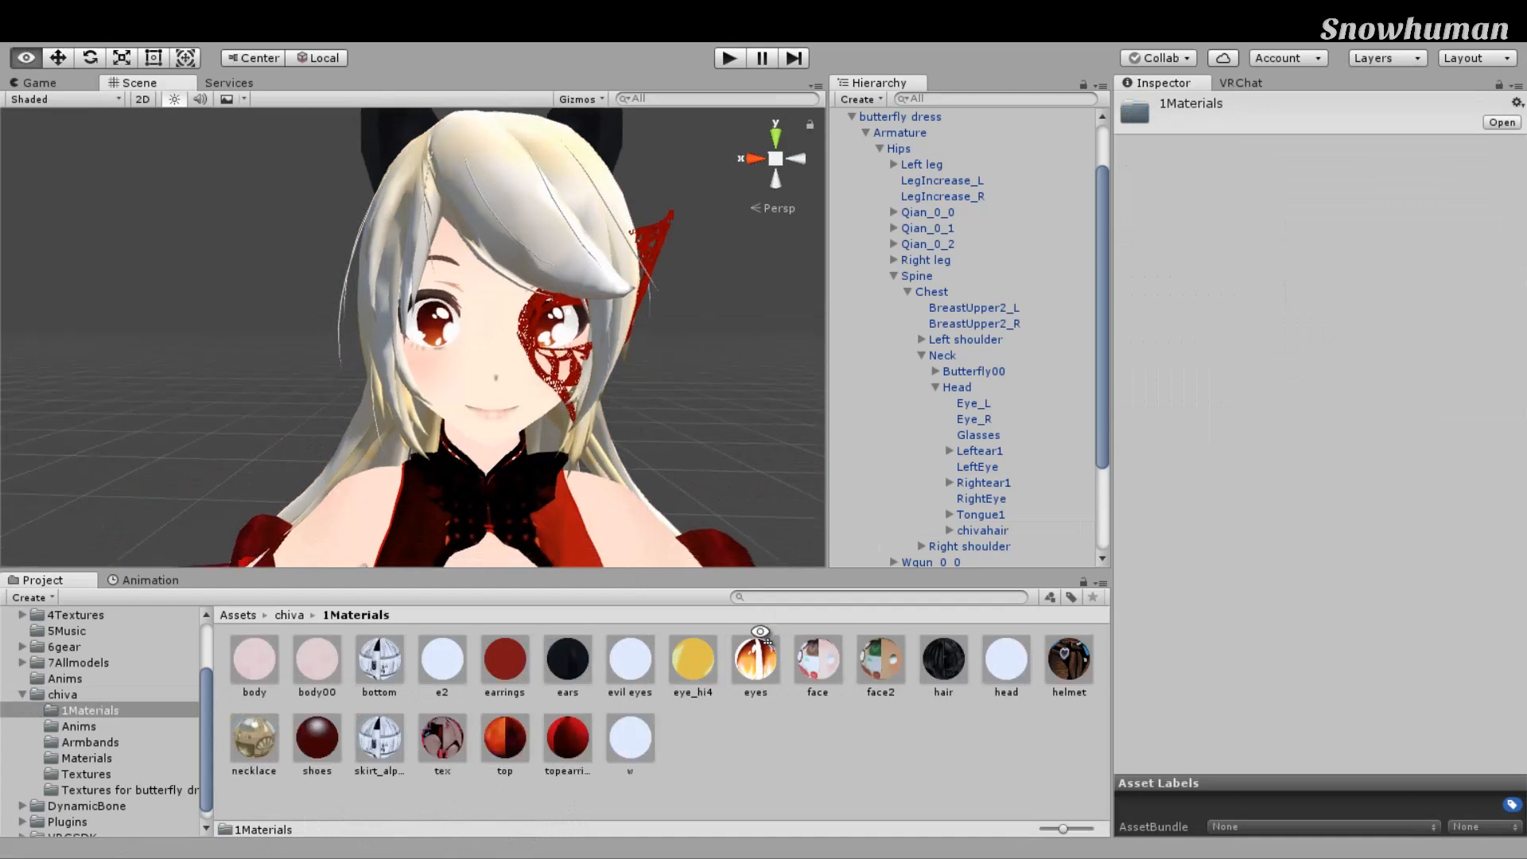
pyautogui.moveTo(943, 659); pyautogui.dragTo(756, 318)
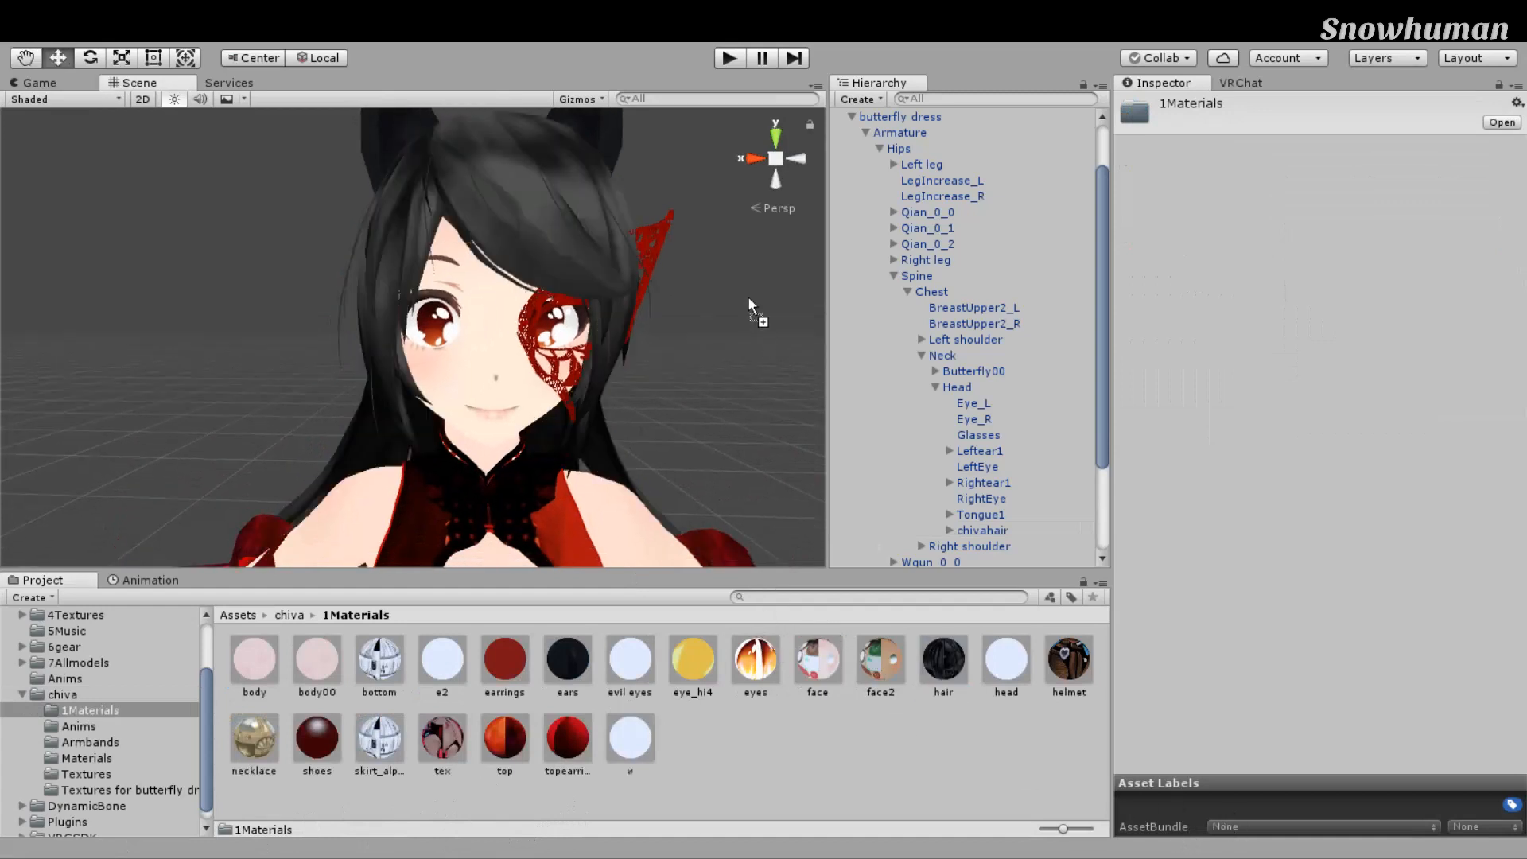
pyautogui.scroll(-5, 782, 350)
pyautogui.moveTo(782, 350); pyautogui.dragTo(766, 299, button='middle')
pyautogui.scroll(3, 766, 300)
pyautogui.moveTo(766, 299); pyautogui.dragTo(656, 247, button='right')
pyautogui.moveTo(656, 247); pyautogui.dragTo(560, 312, button='middle')
# Step: Orbit to inspect the black hair from profile and front, and select the chivahair object
pyautogui.scroll(5, 560, 312)
pyautogui.keyDown('alt'); pyautogui.moveTo(747, 314); pyautogui.dragTo(469, 378); pyautogui.keyUp('alt')
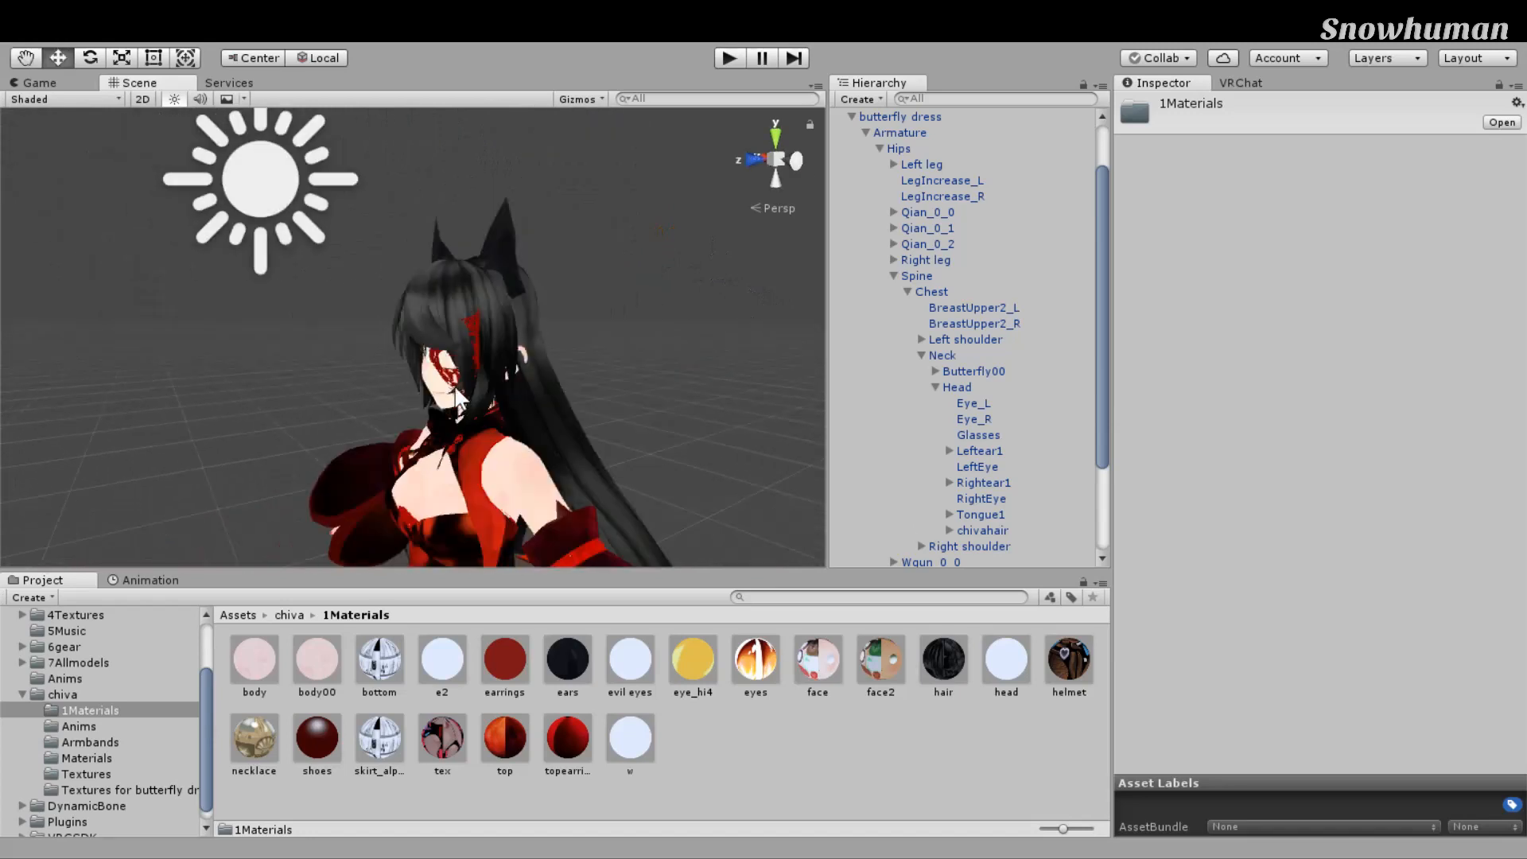
pyautogui.scroll(6, 469, 377)
pyautogui.scroll(-3, 469, 378)
pyautogui.moveTo(469, 378); pyautogui.dragTo(541, 398, button='middle')
pyautogui.moveTo(477, 397); pyautogui.dragTo(615, 401, button='right')
pyautogui.moveTo(615, 402); pyautogui.dragTo(702, 390, button='middle')
pyautogui.scroll(-5, 702, 391)
pyautogui.scroll(5, 605, 315)
pyautogui.click(605, 315)
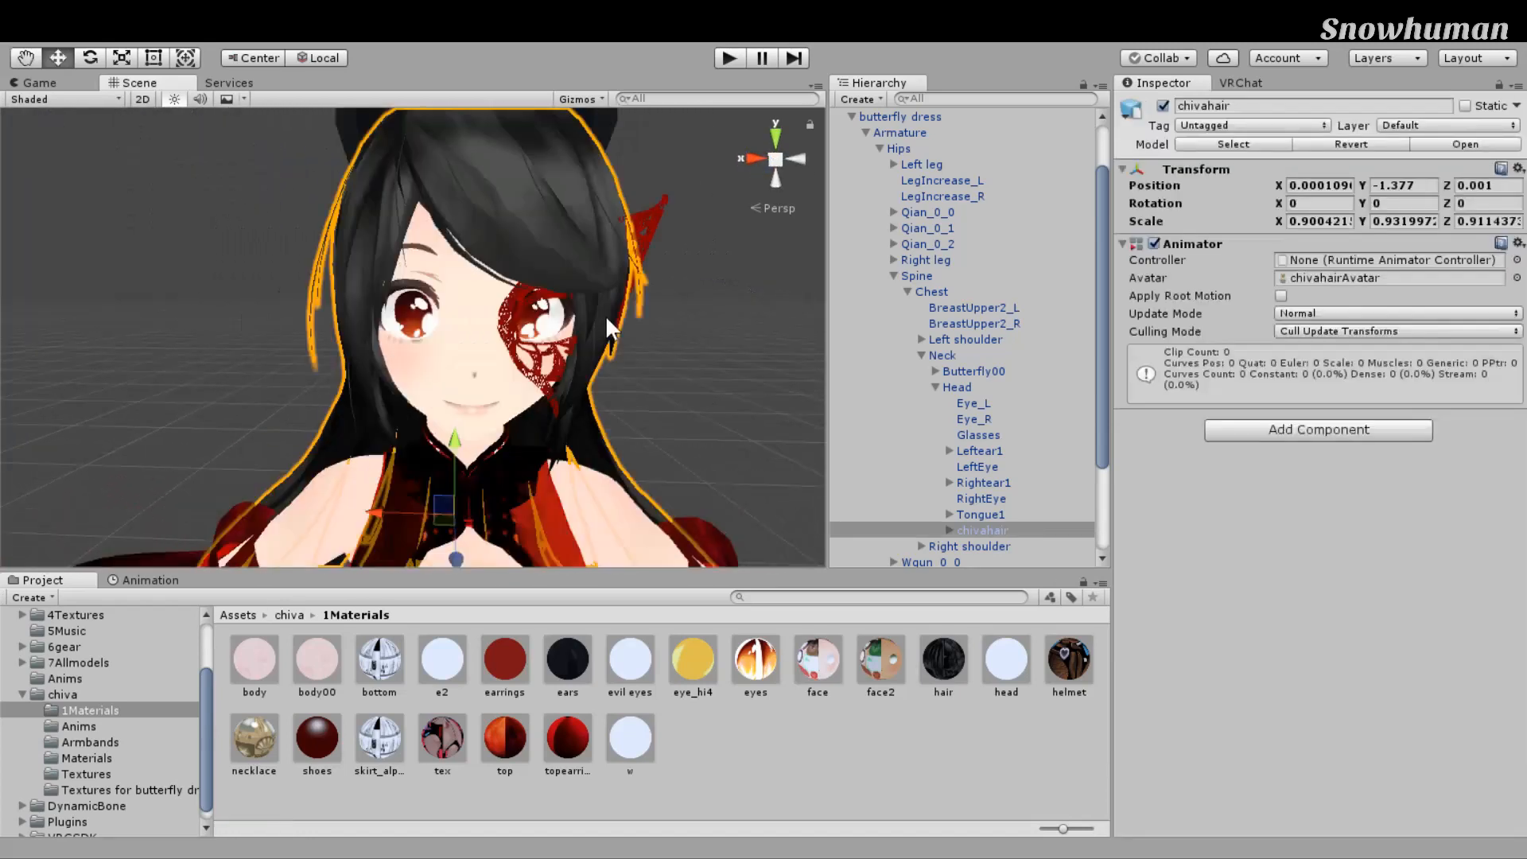
pyautogui.moveTo(605, 315); pyautogui.dragTo(606, 310, button='right')
pyautogui.scroll(-5, 607, 311)
pyautogui.moveTo(607, 320); pyautogui.dragTo(605, 301, button='middle')
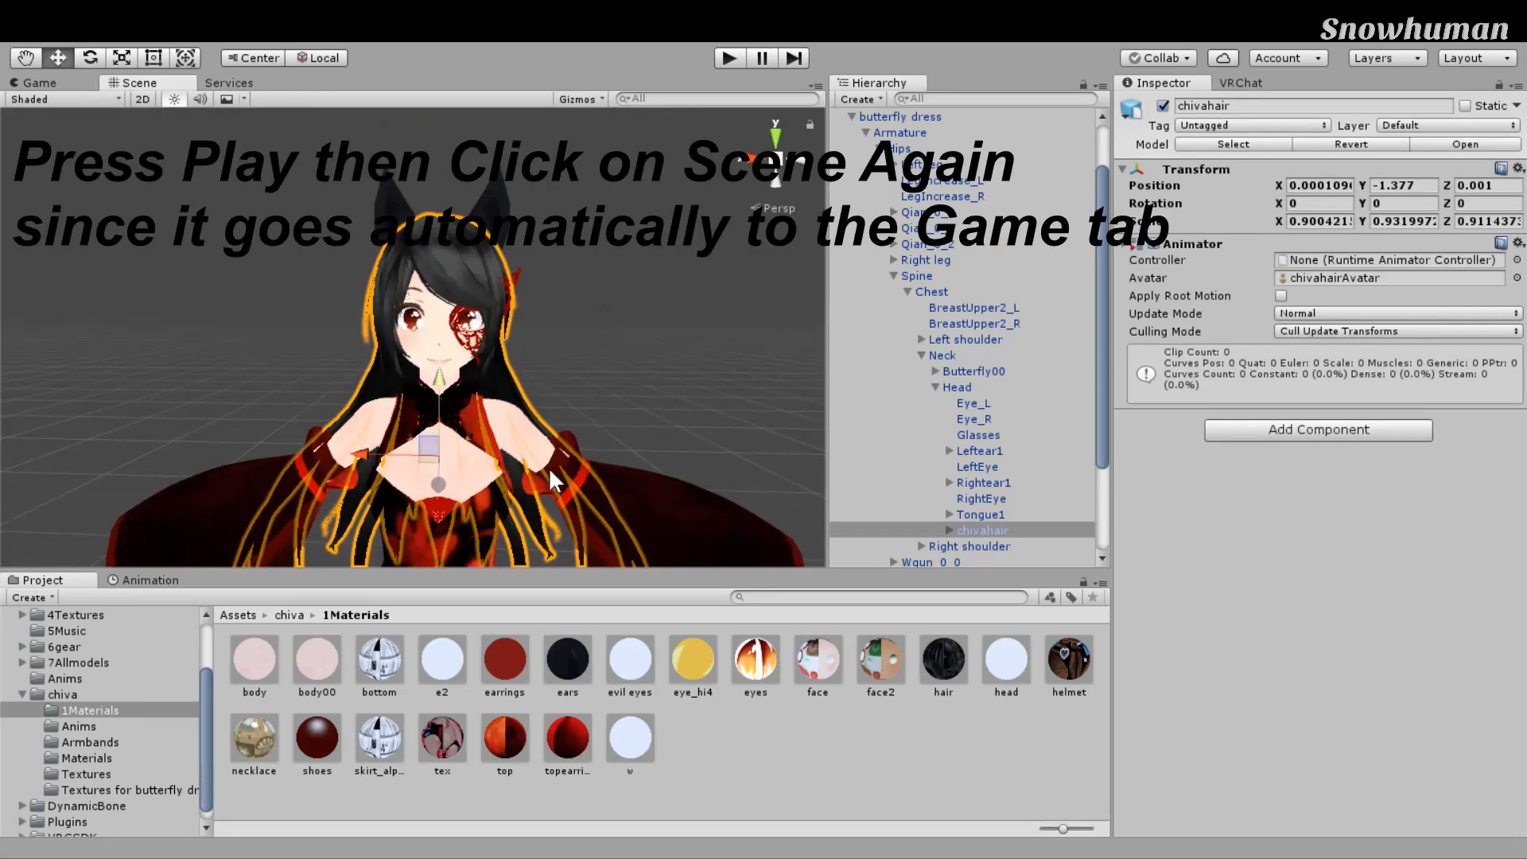
# Step: Enter Play mode with Ctrl+P and bend the avatar's Spine bone sideways with the Rotate tool
pyautogui.scroll(-2, 552, 464)
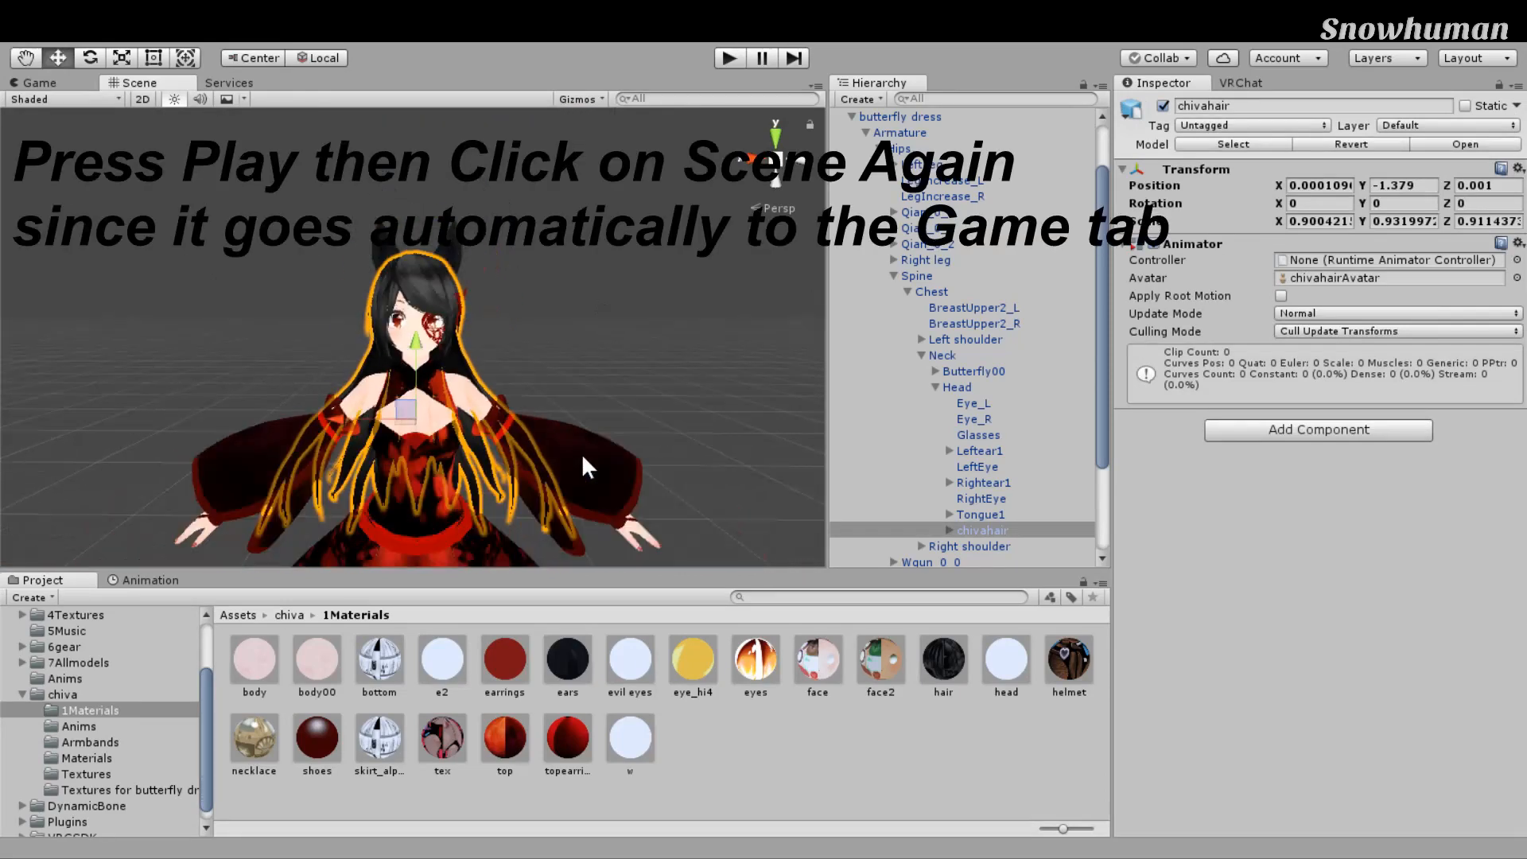
pyautogui.scroll(-5, 582, 455)
pyautogui.moveTo(582, 455); pyautogui.dragTo(592, 395, button='middle')
pyautogui.scroll(4, 603, 409)
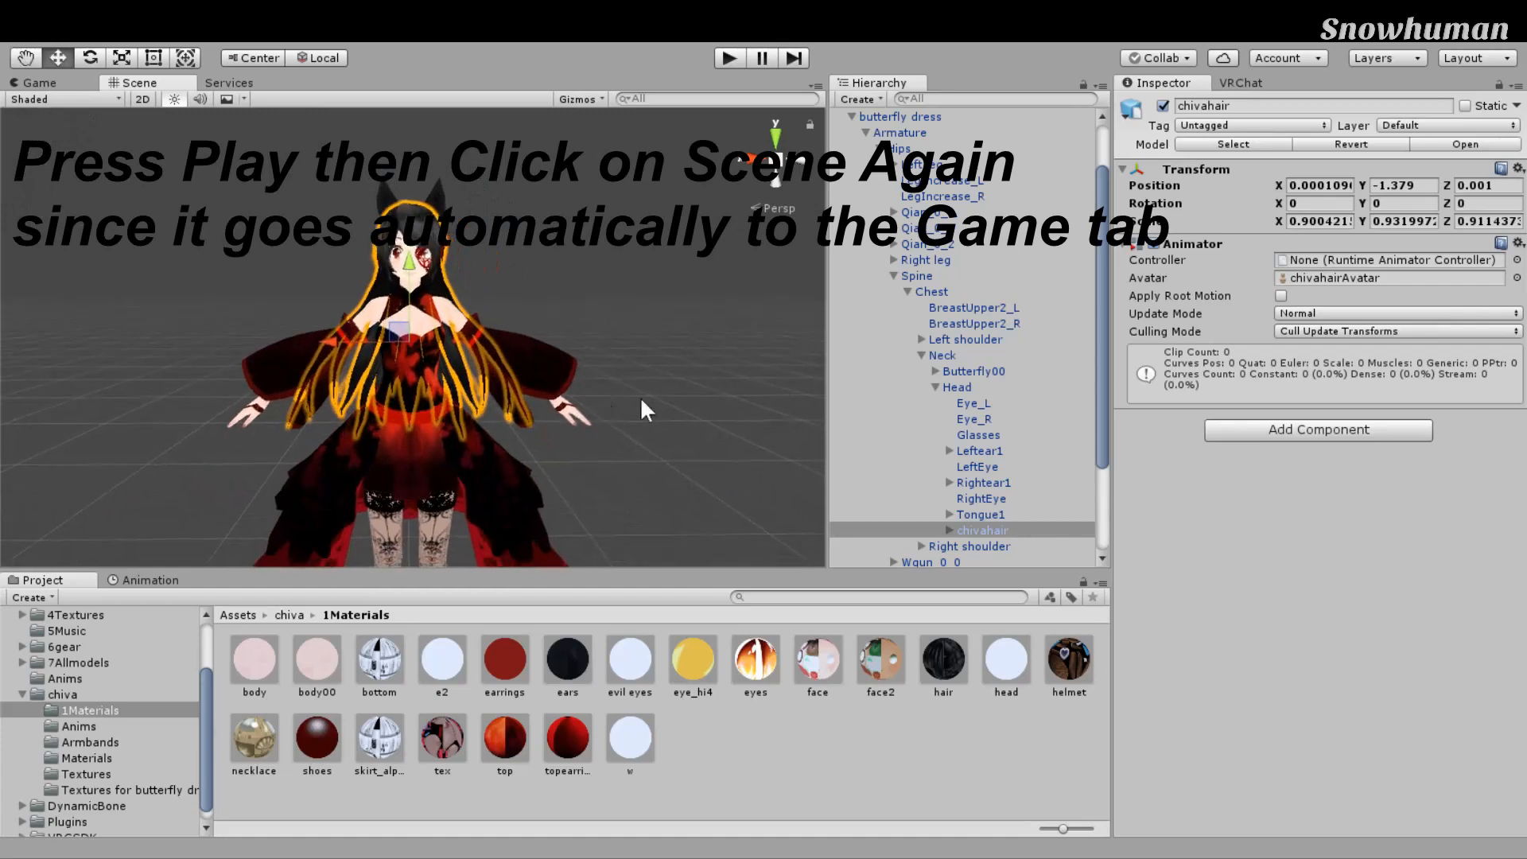
pyautogui.hotkey('ctrl', 'p')
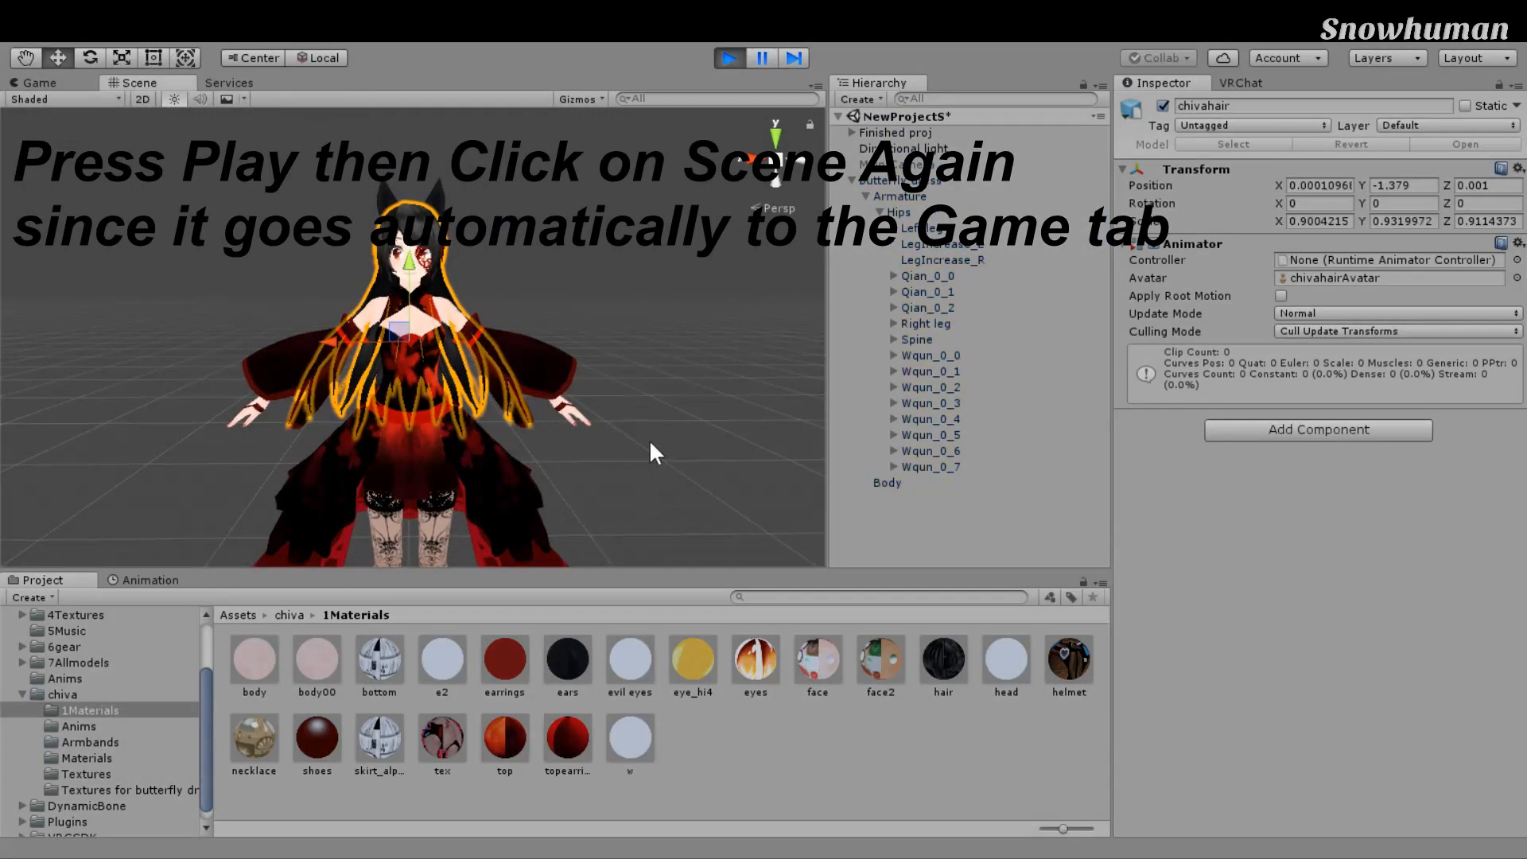
pyautogui.click(905, 339)
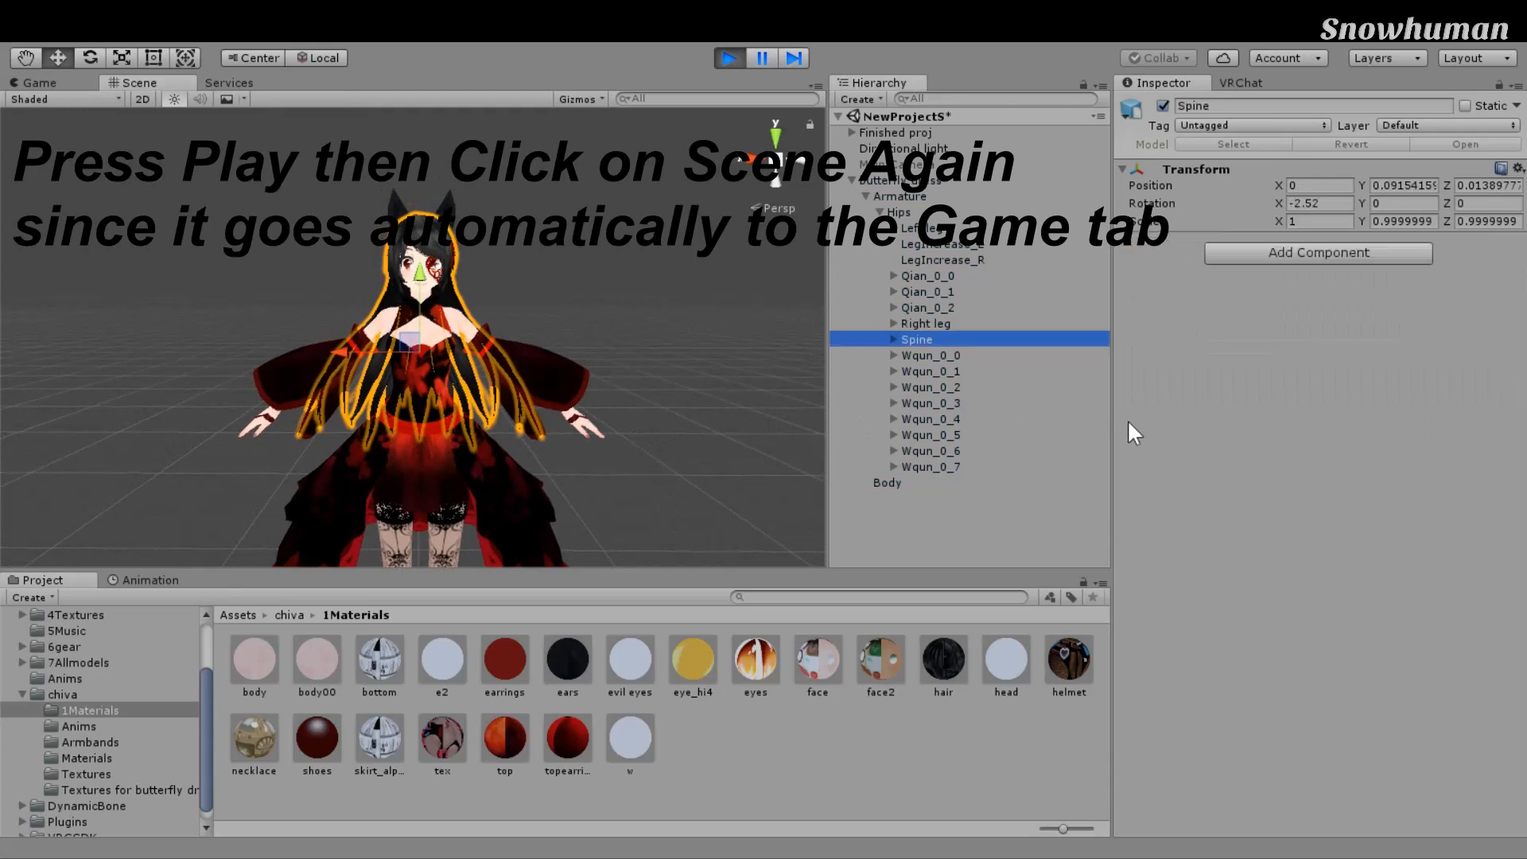
pyautogui.press('e')
pyautogui.moveTo(552, 348); pyautogui.dragTo(569, 399)
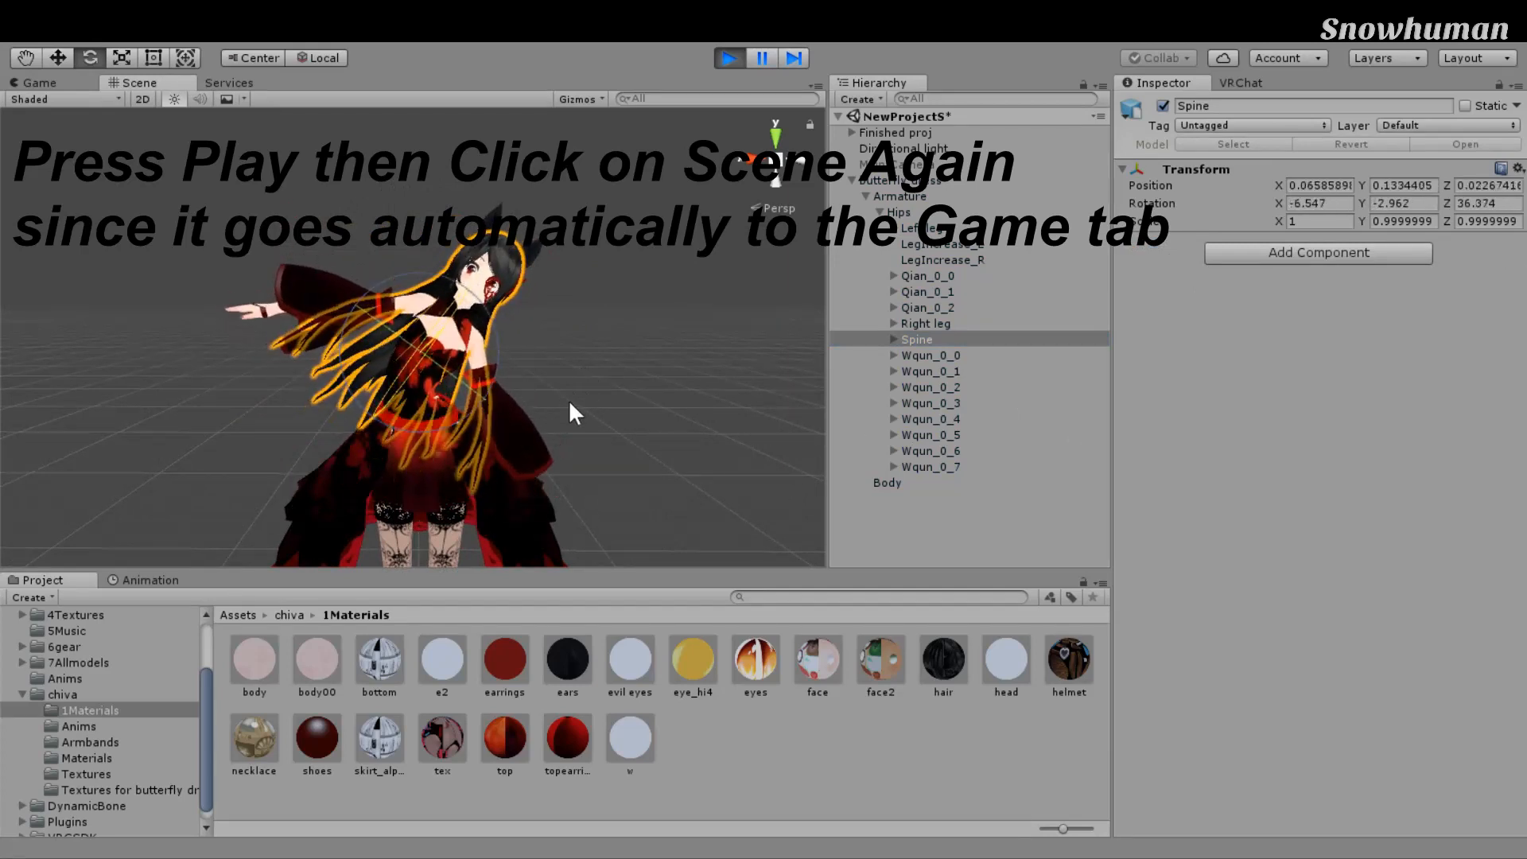
# Step: Move chivahair out from under the Head bone, rotate it, and swing the butterfly dress avatar
pyautogui.click(1117, 413)
pyautogui.scroll(-3, 1159, 458)
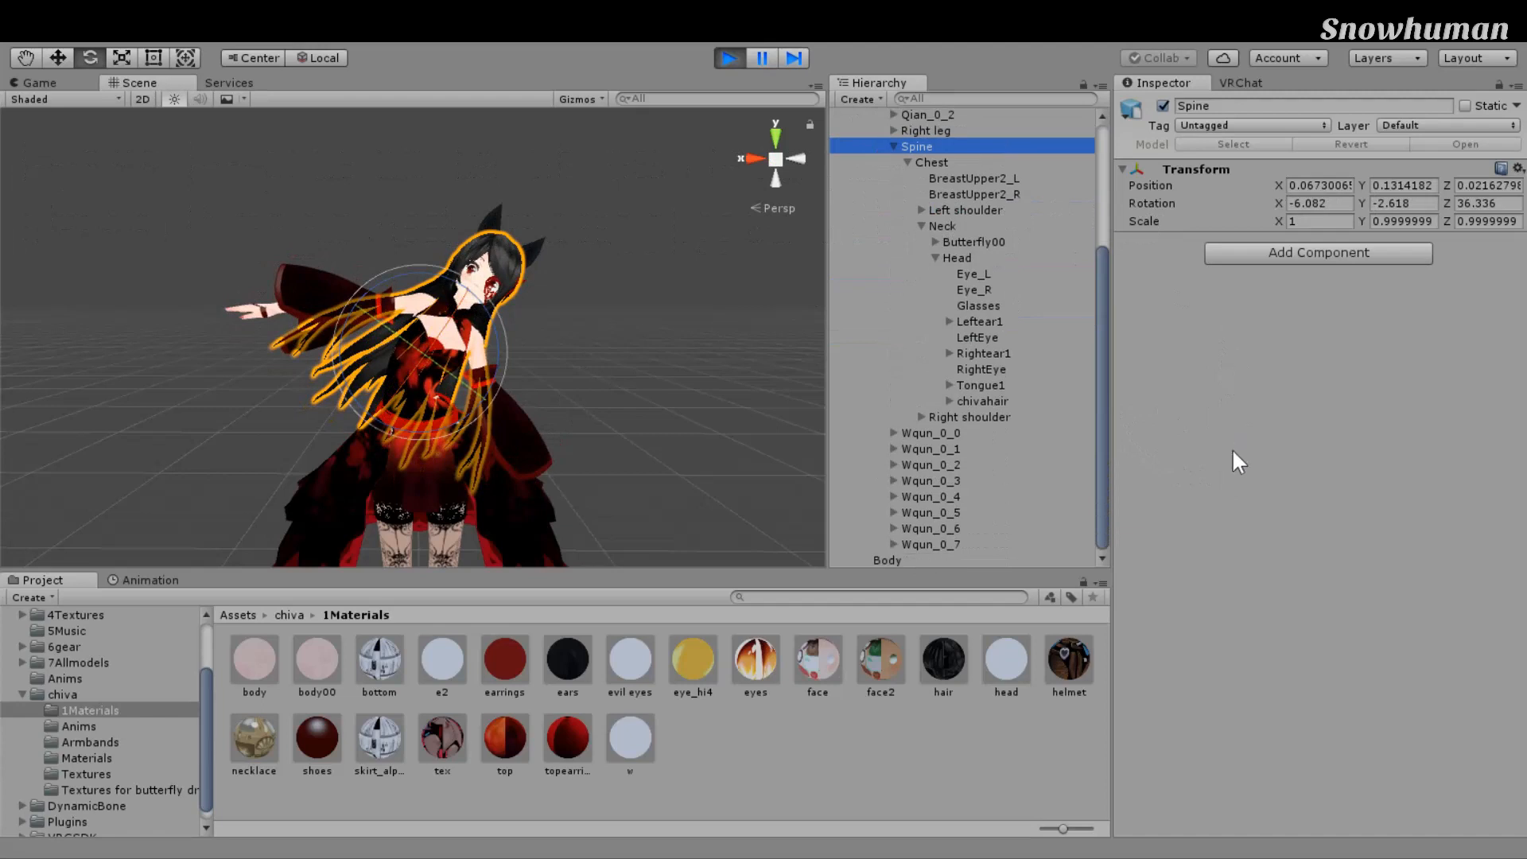
pyautogui.moveTo(983, 401); pyautogui.dragTo(1226, 203)
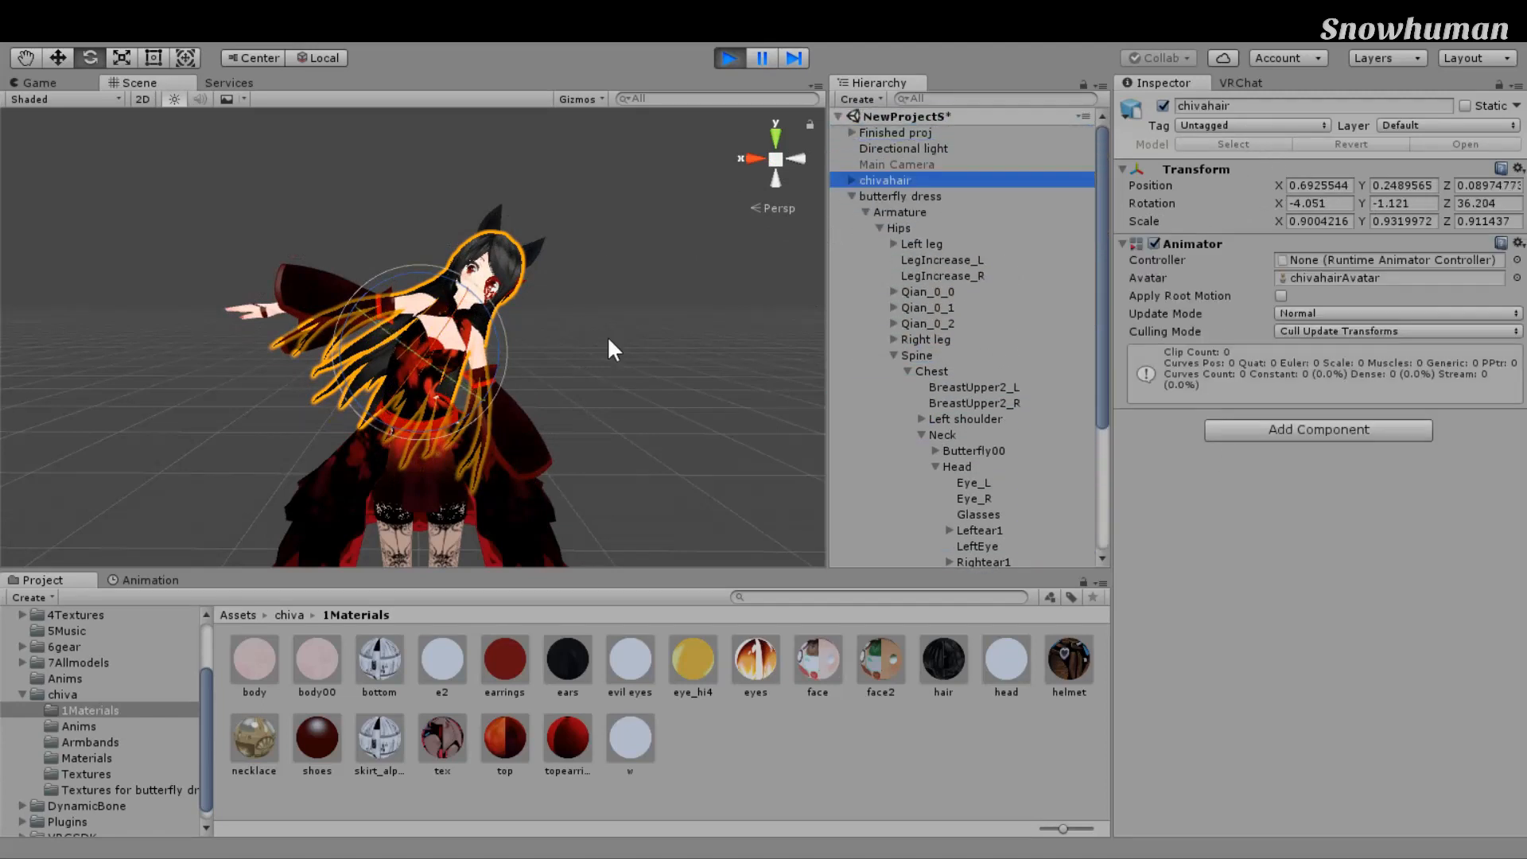
pyautogui.moveTo(506, 350); pyautogui.dragTo(956, 322)
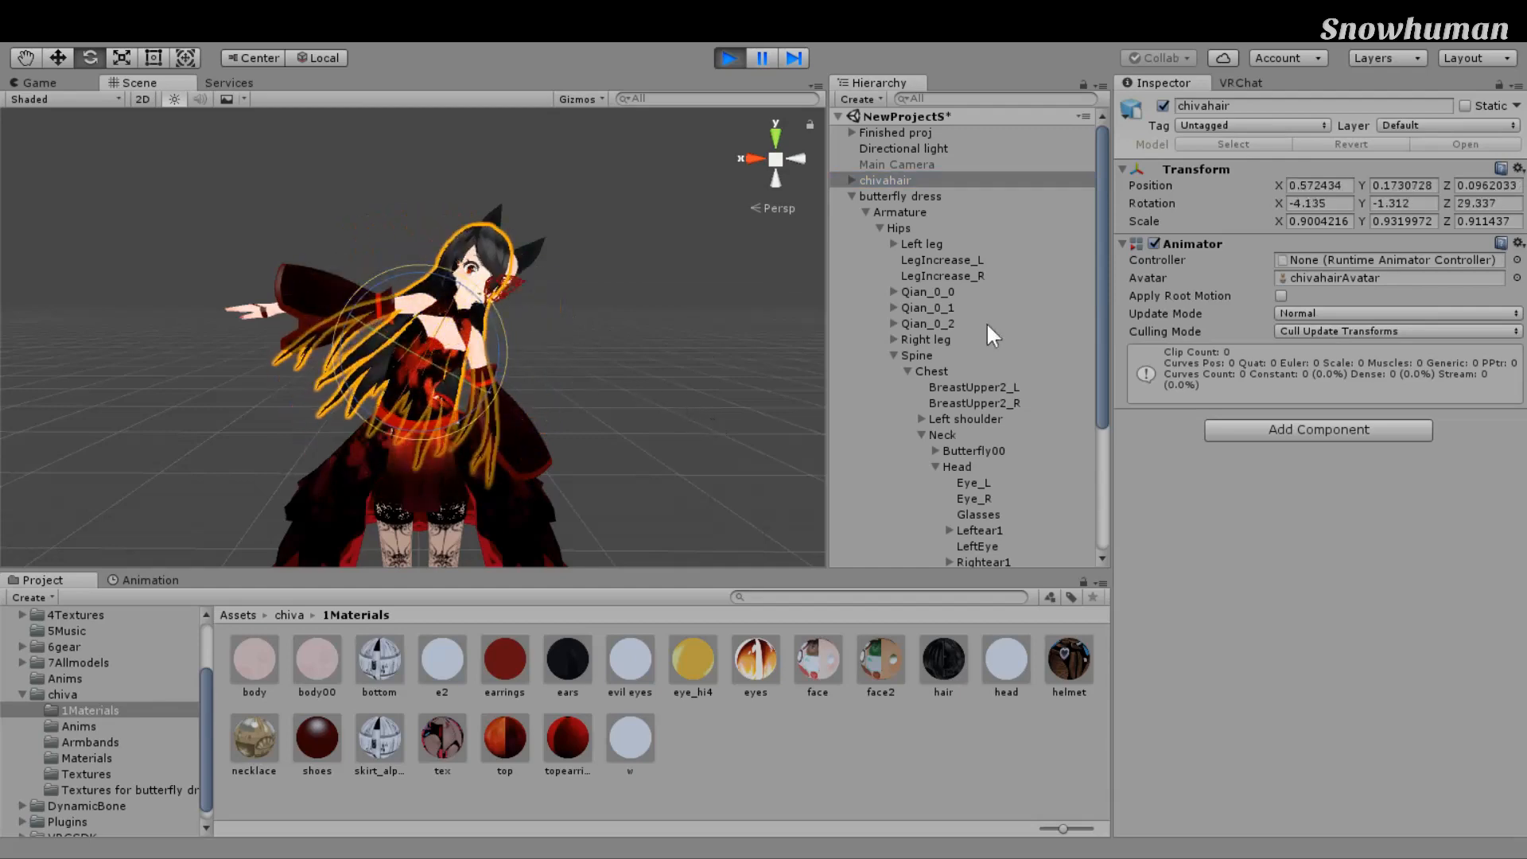
pyautogui.click(528, 293)
pyautogui.moveTo(594, 490); pyautogui.dragTo(752, 422)
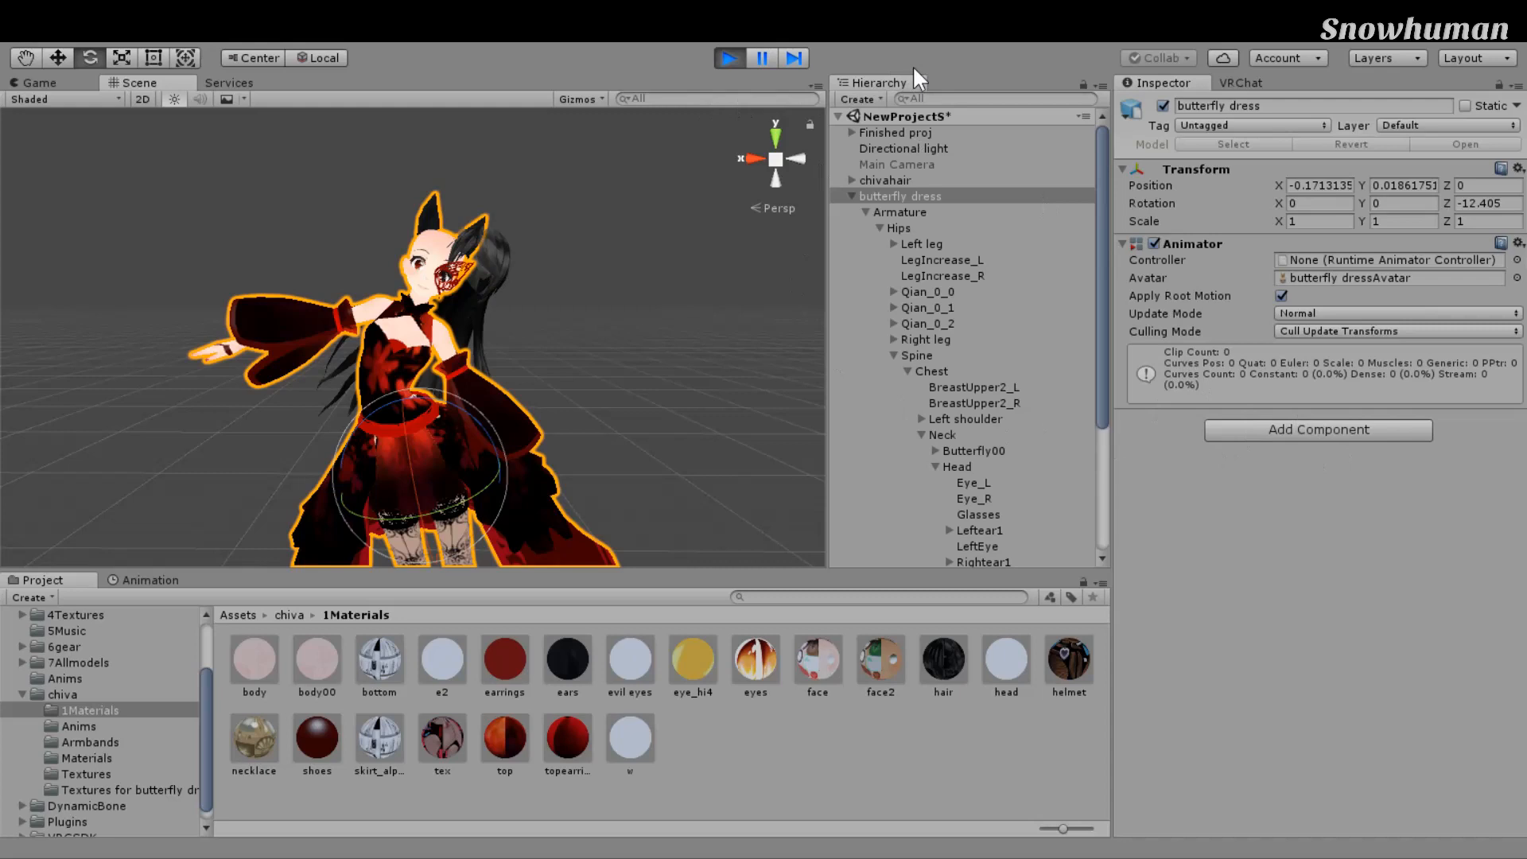
# Step: Exit Play mode and return to editing the scene
pyautogui.hotkey('ctrl', 'p')
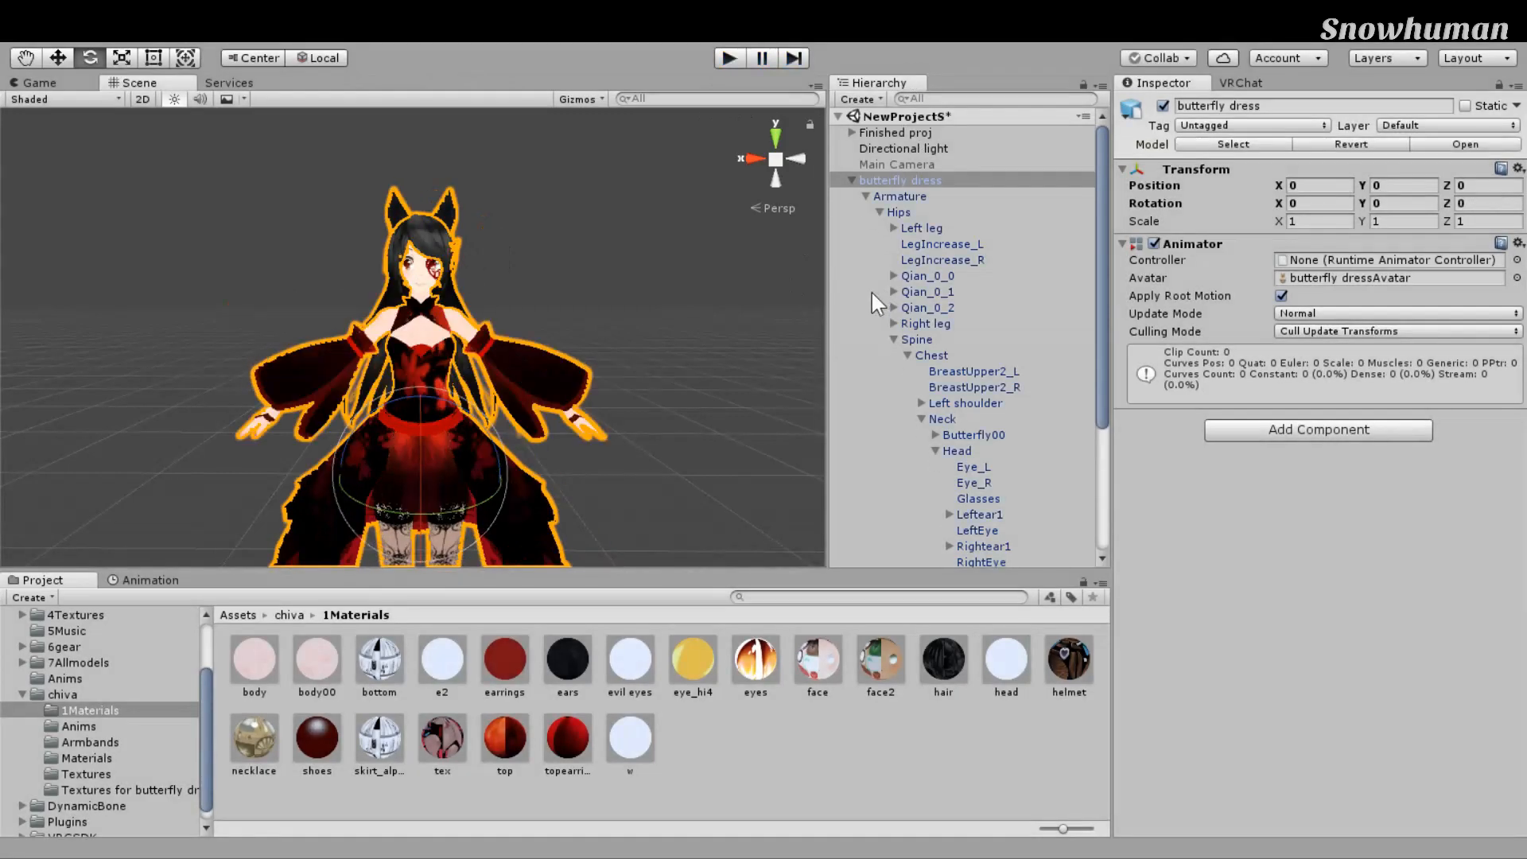
pyautogui.scroll(6, 813, 288)
pyautogui.moveTo(815, 288); pyautogui.dragTo(782, 275, button='right')
pyautogui.scroll(-1, 966, 320)
pyautogui.scroll(-3, 1098, 214)
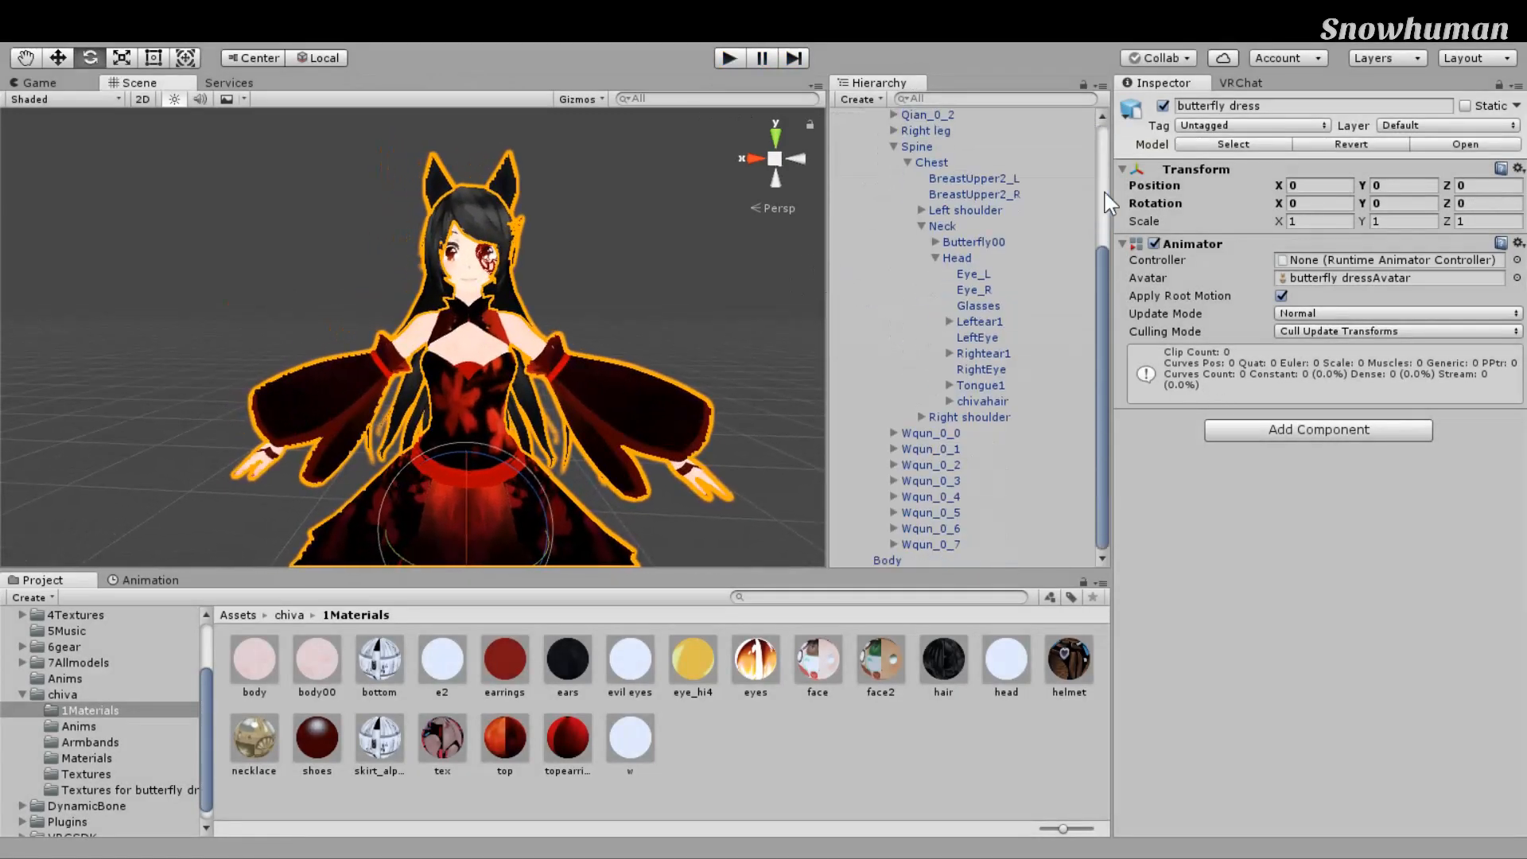
# Step: Select chivahair and orbit the Scene view to inspect the whole character
pyautogui.click(986, 402)
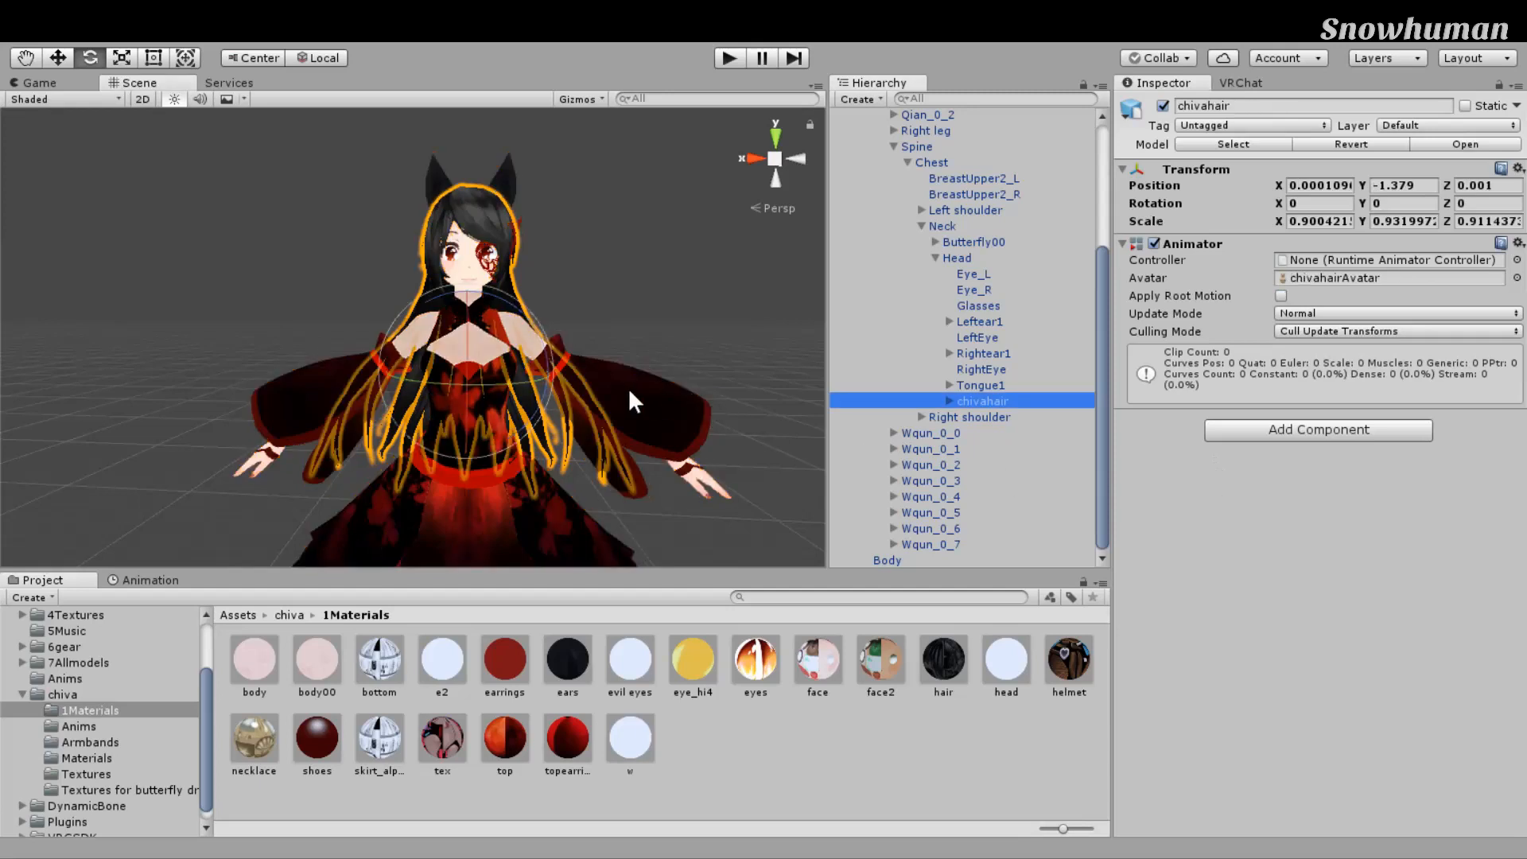
pyautogui.moveTo(814, 310)
pyautogui.mouseDown(button='right')
pyautogui.moveTo(846, 307)
pyautogui.moveTo(795, 327)
pyautogui.moveTo(838, 303)
pyautogui.mouseUp(button='right')
pyautogui.scroll(5, 796, 327)
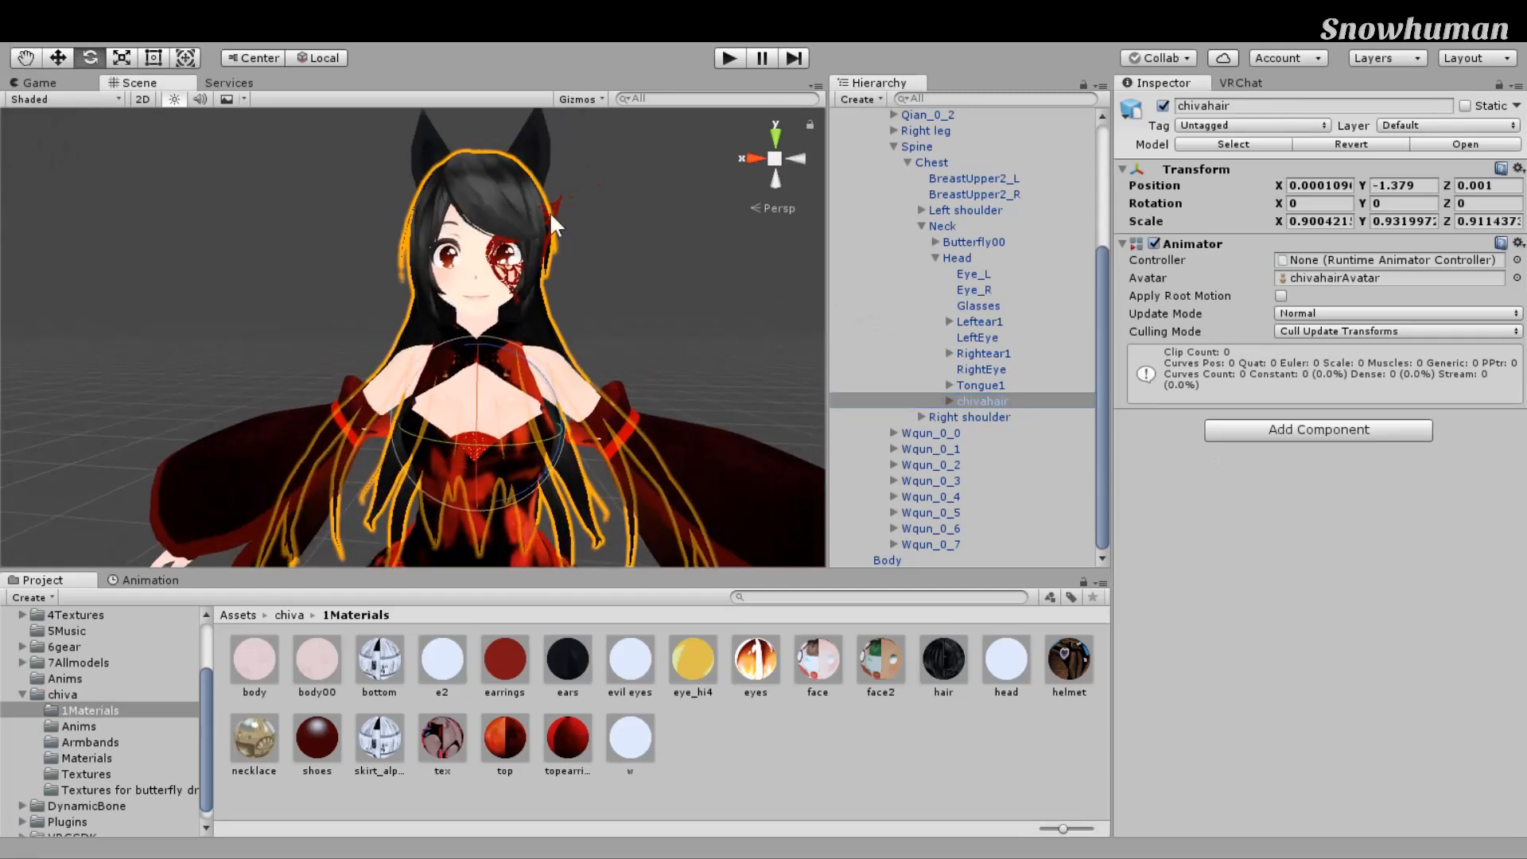
pyautogui.moveTo(642, 412); pyautogui.dragTo(669, 406, button='right')
pyautogui.scroll(-6, 668, 402)
pyautogui.moveTo(697, 235); pyautogui.dragTo(692, 342, button='right')
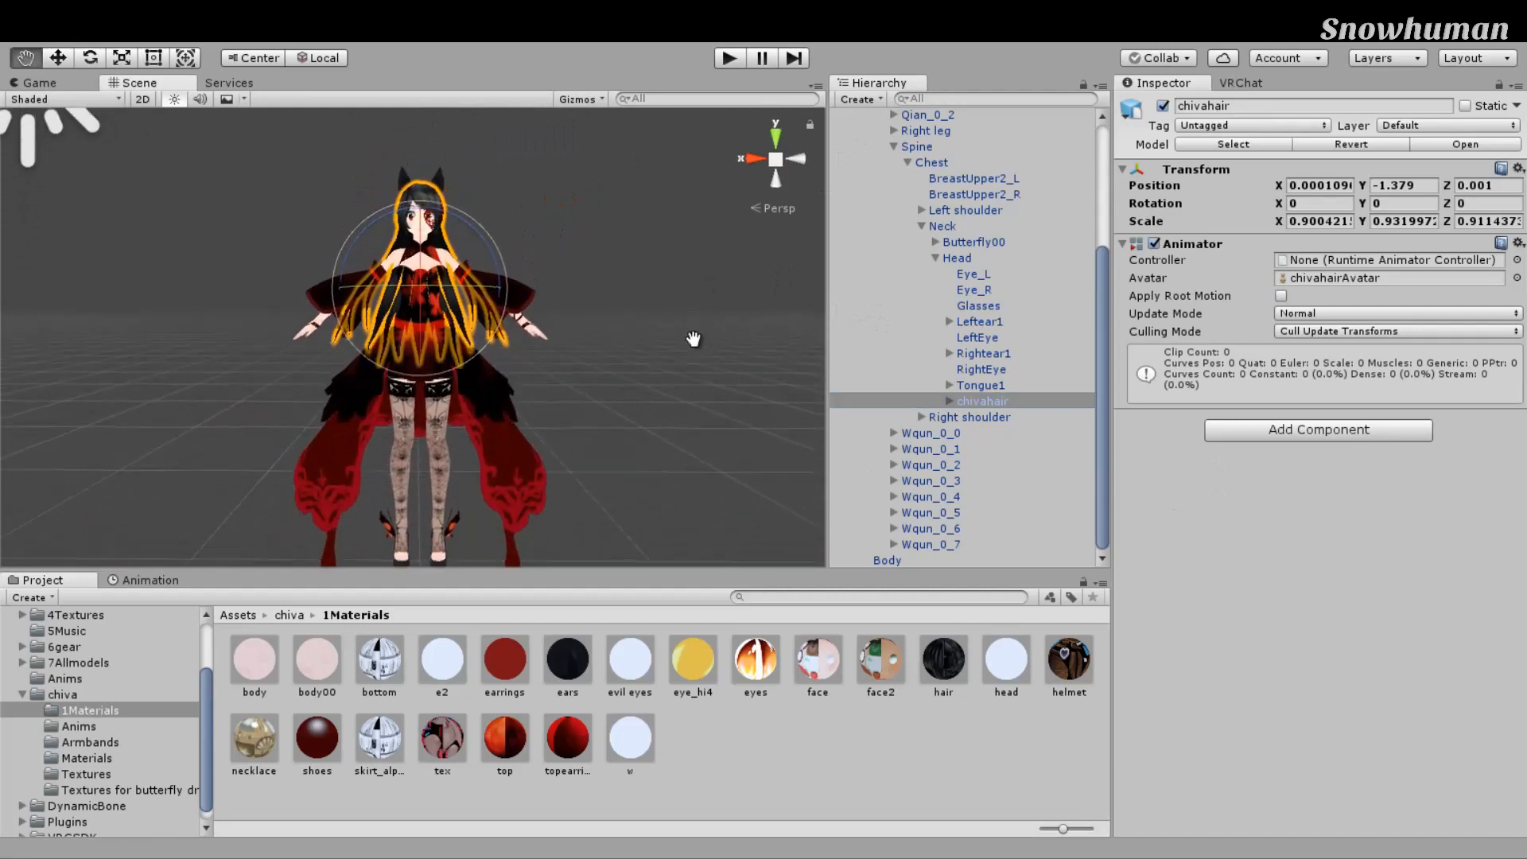
pyautogui.scroll(5, 690, 352)
pyautogui.scroll(3, 682, 404)
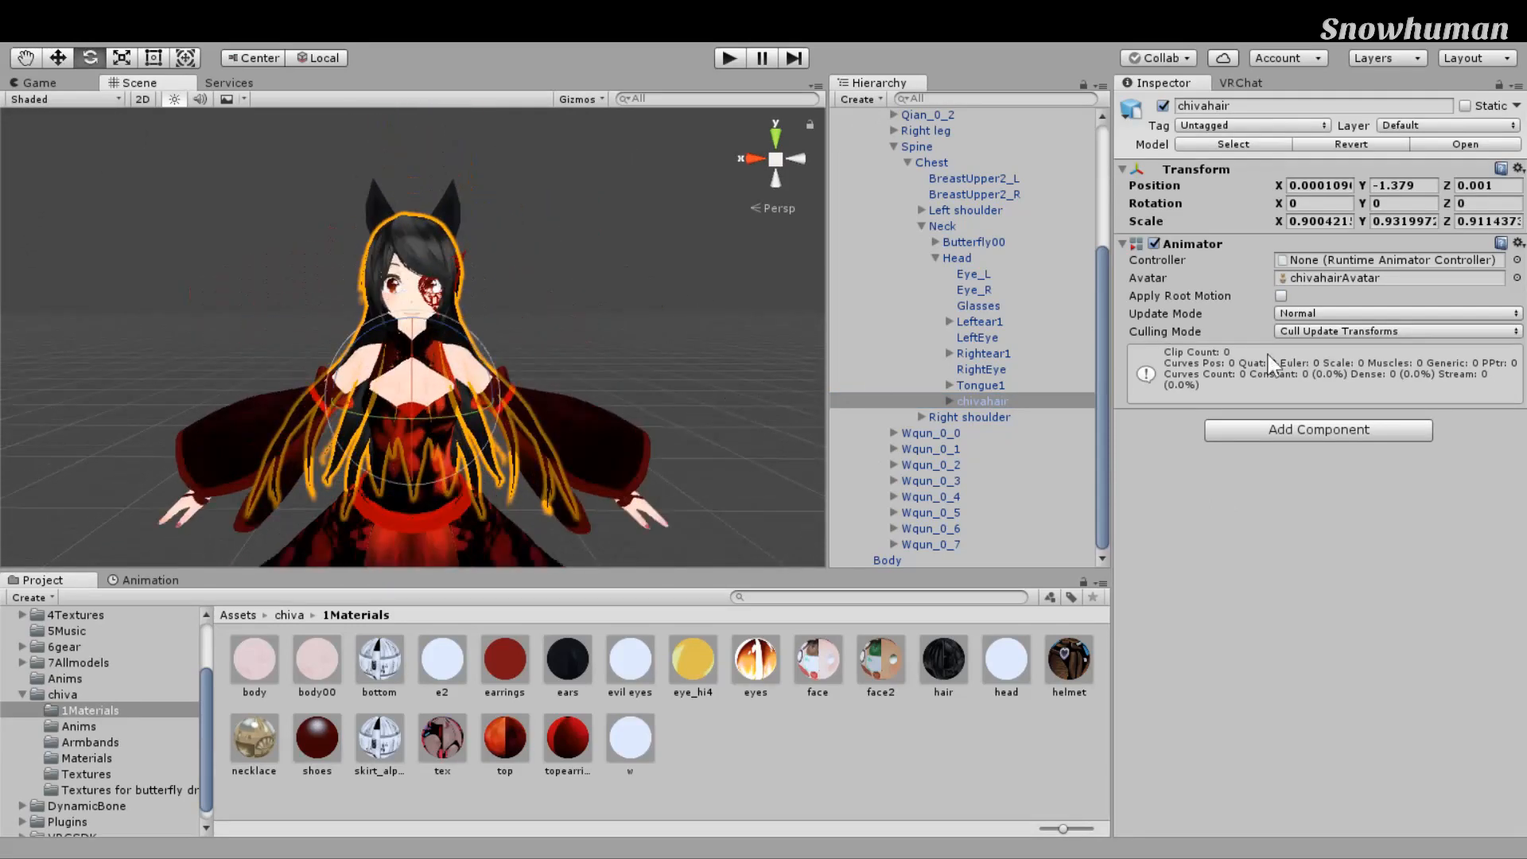
# Step: Collapse the Neck, Spine, Armature and butterfly dress foldouts in the Hierarchy
pyautogui.click(922, 227)
pyautogui.scroll(1, 904, 323)
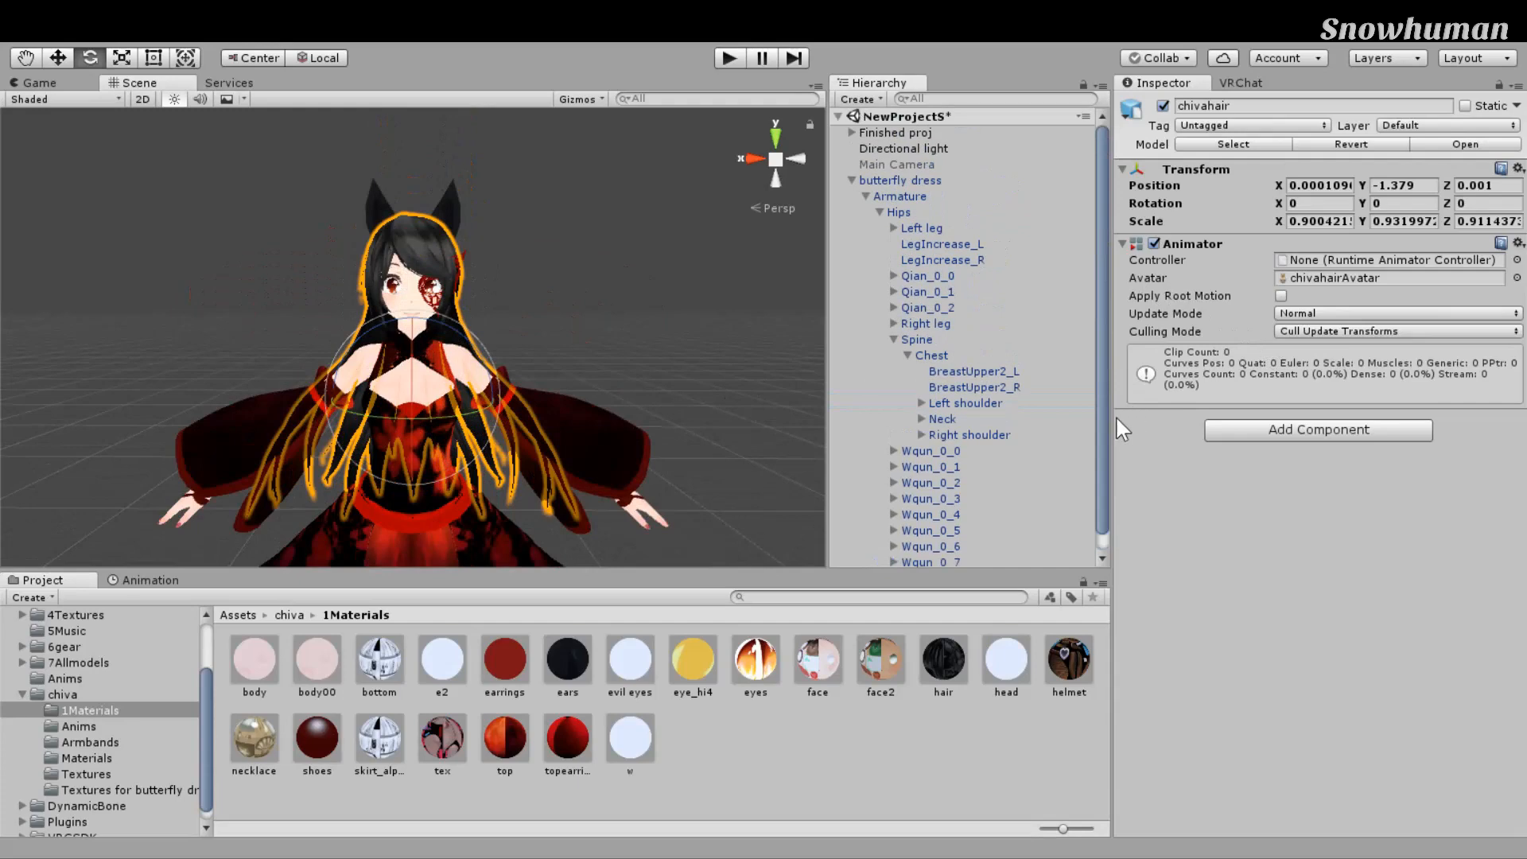
pyautogui.click(893, 340)
pyautogui.click(867, 196)
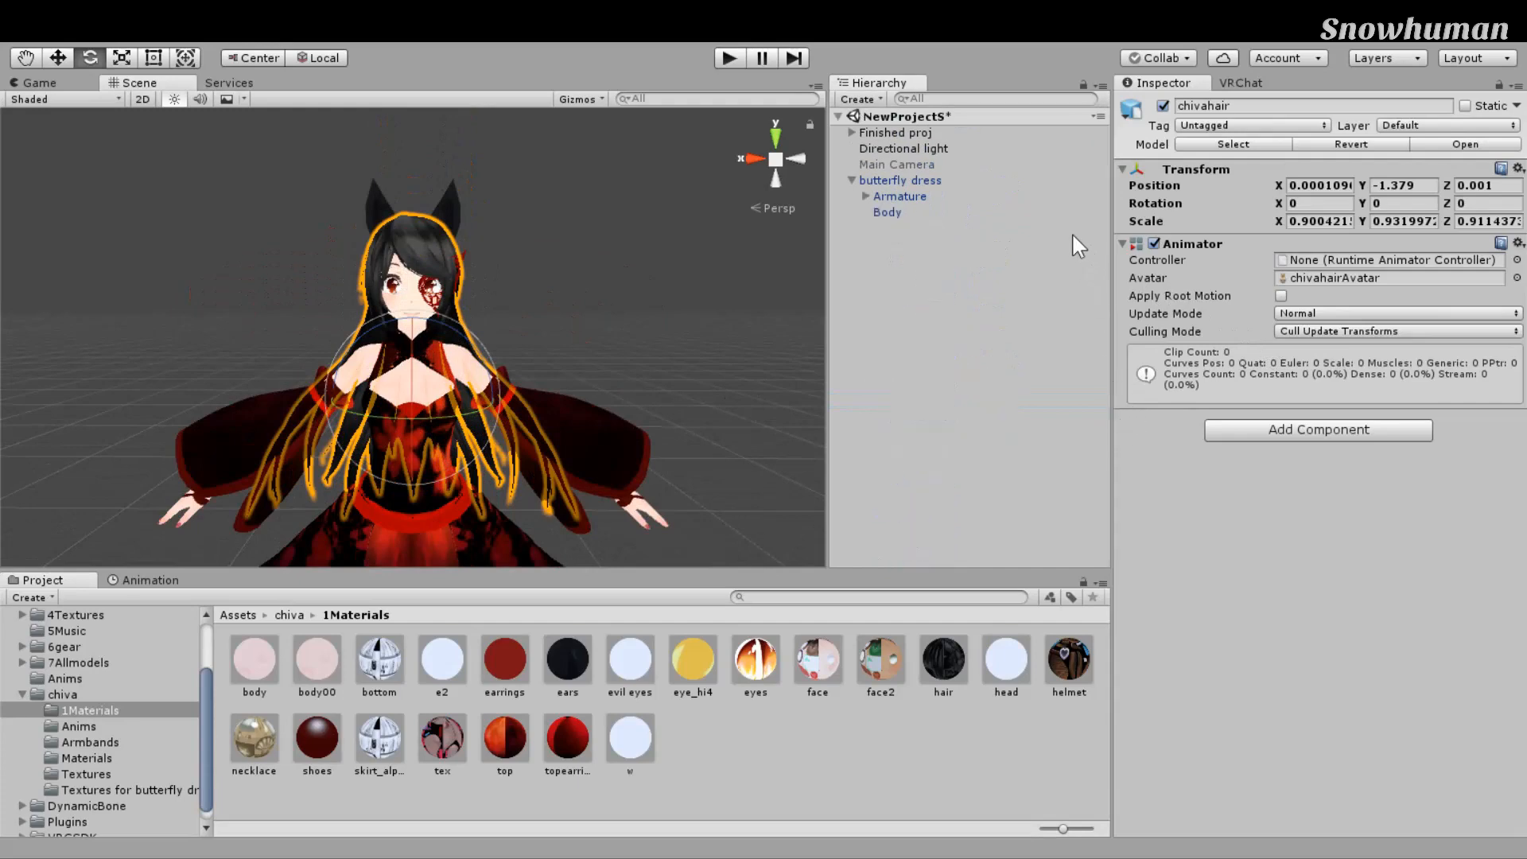
pyautogui.click(900, 180)
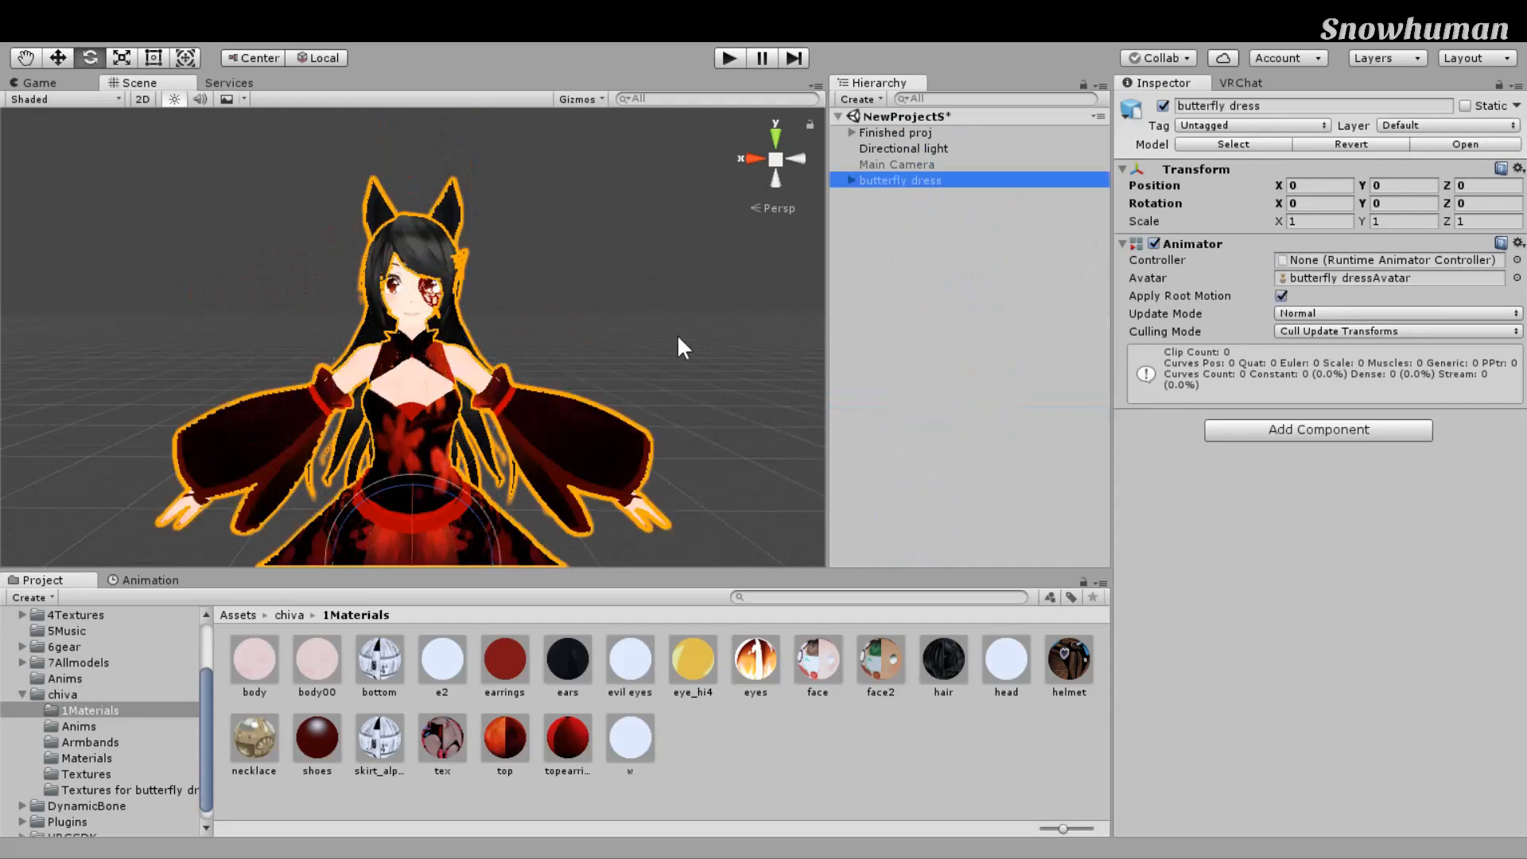
# Step: Select the butterfly dress avatar and look around it in the Scene view
pyautogui.scroll(-5, 671, 323)
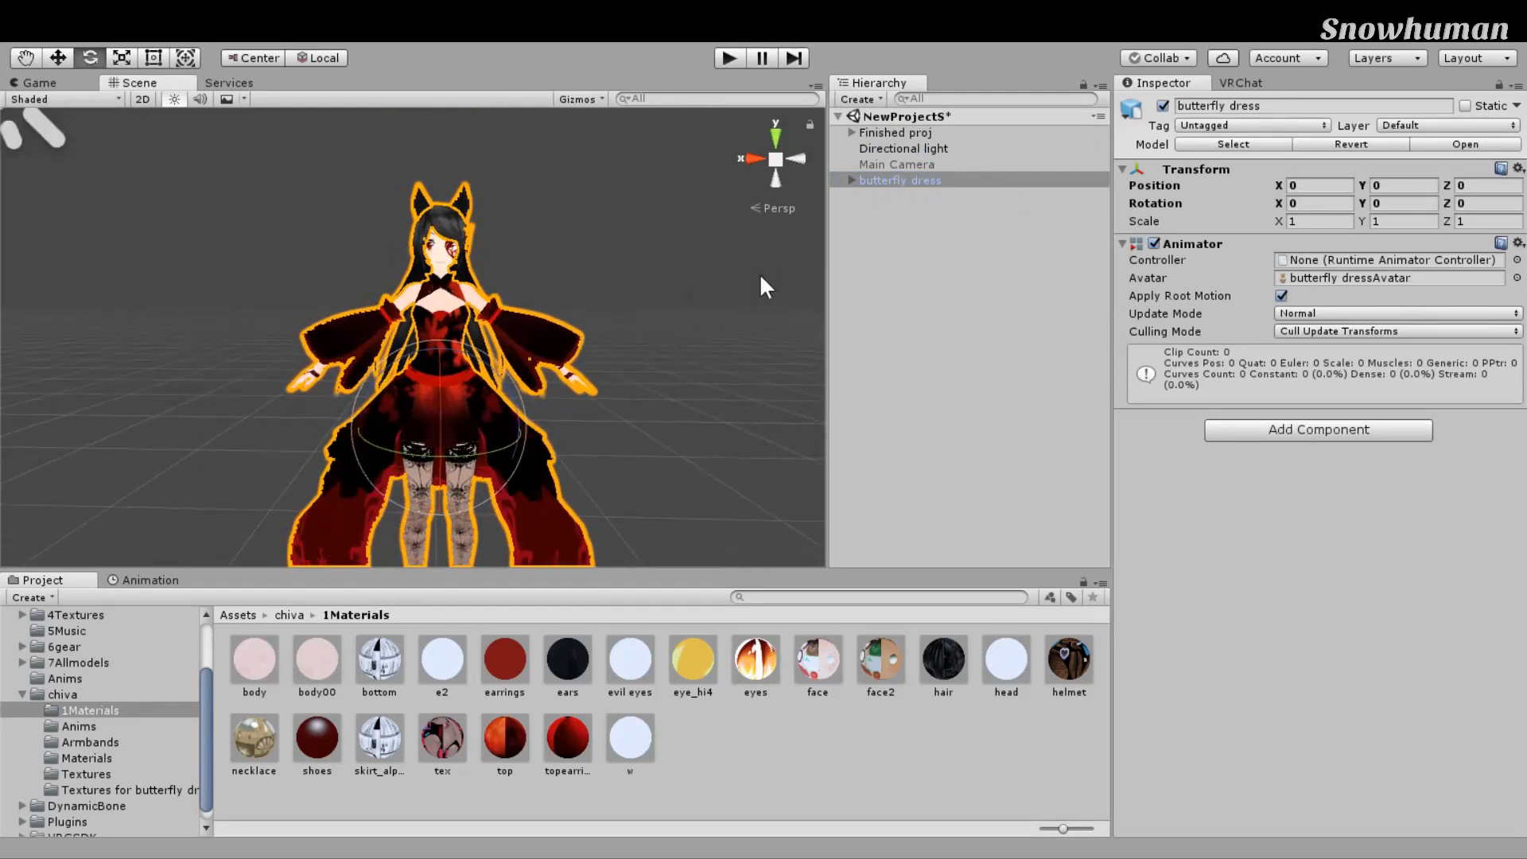
pyautogui.scroll(-2, 762, 278)
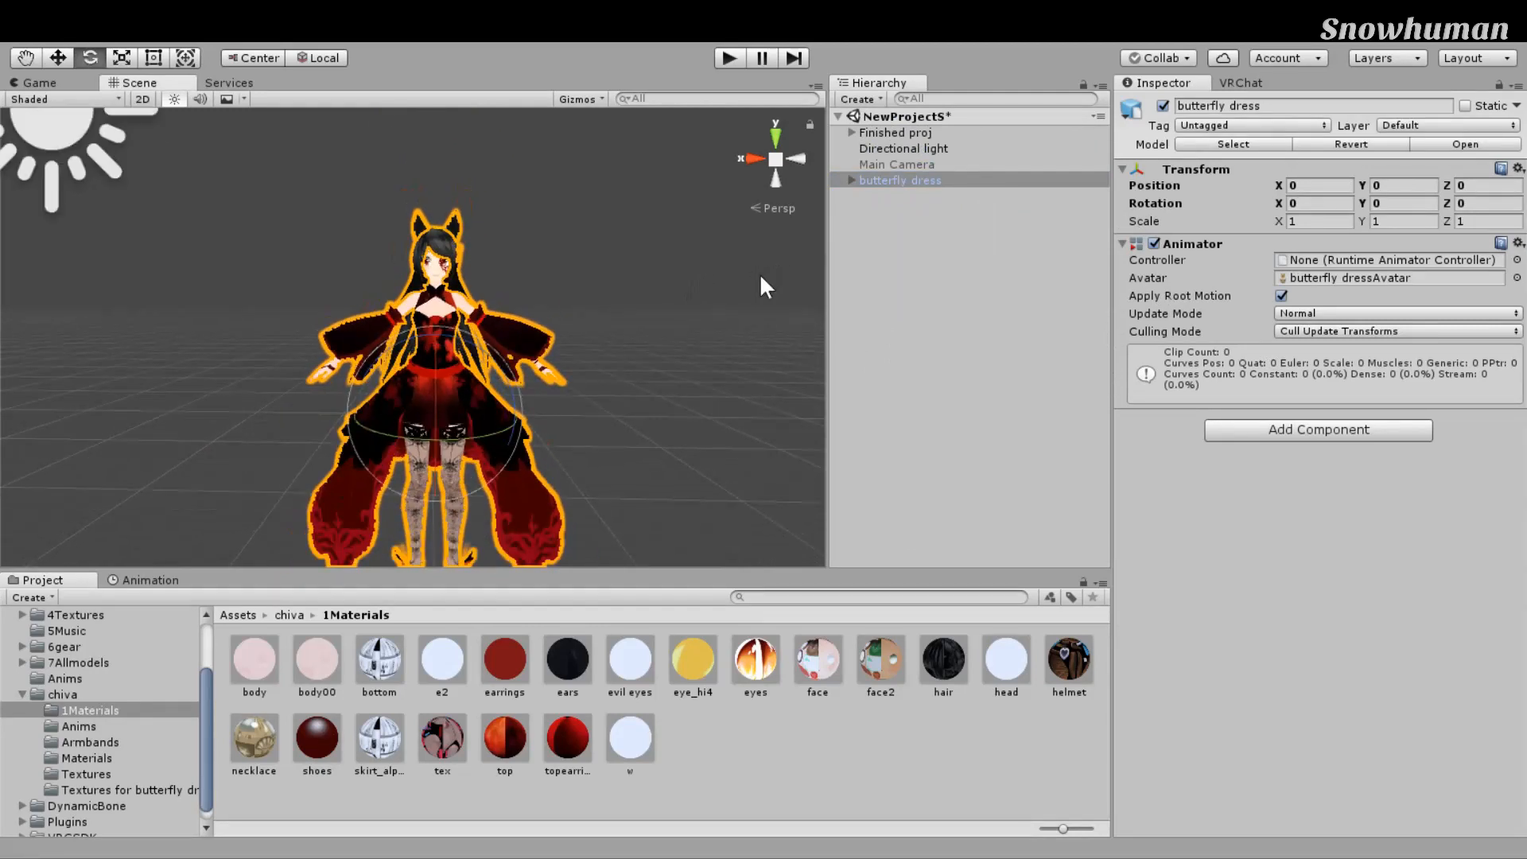
pyautogui.scroll(2, 755, 279)
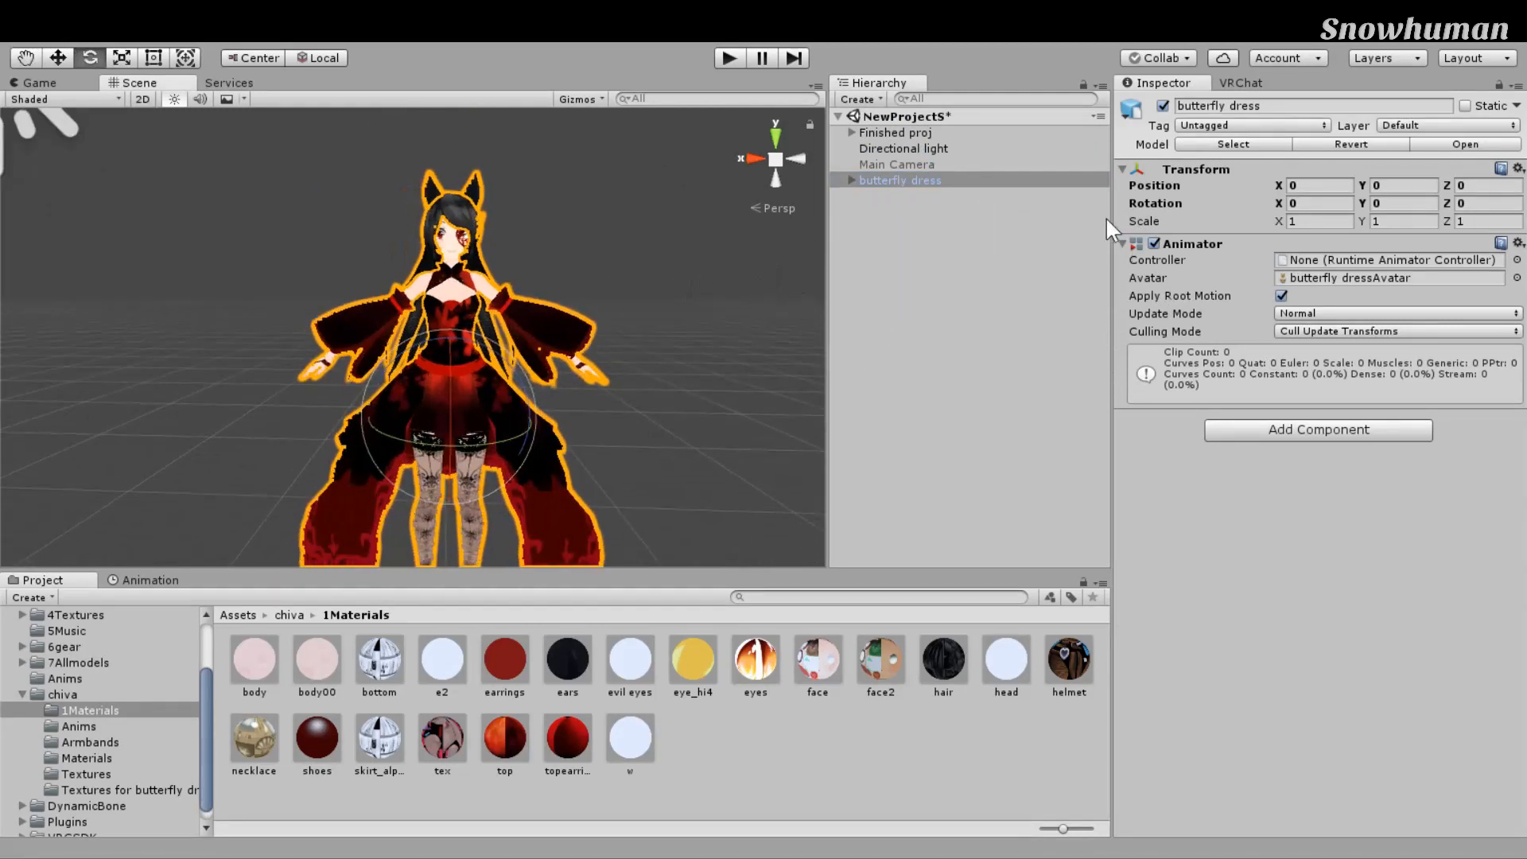
pyautogui.click(1095, 327)
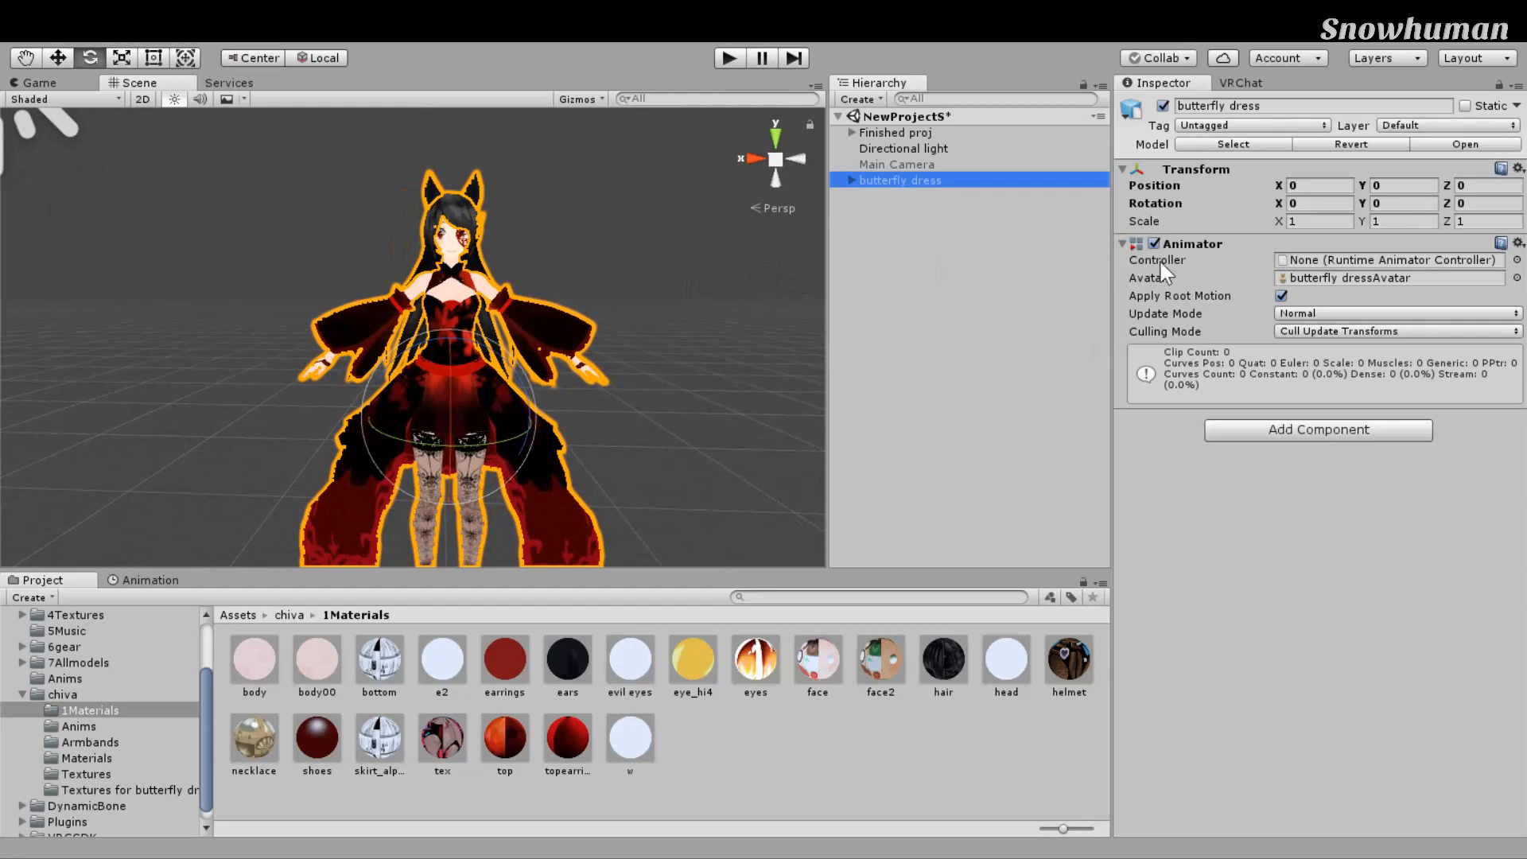
pyautogui.moveTo(712, 317); pyautogui.dragTo(694, 334, button='right')
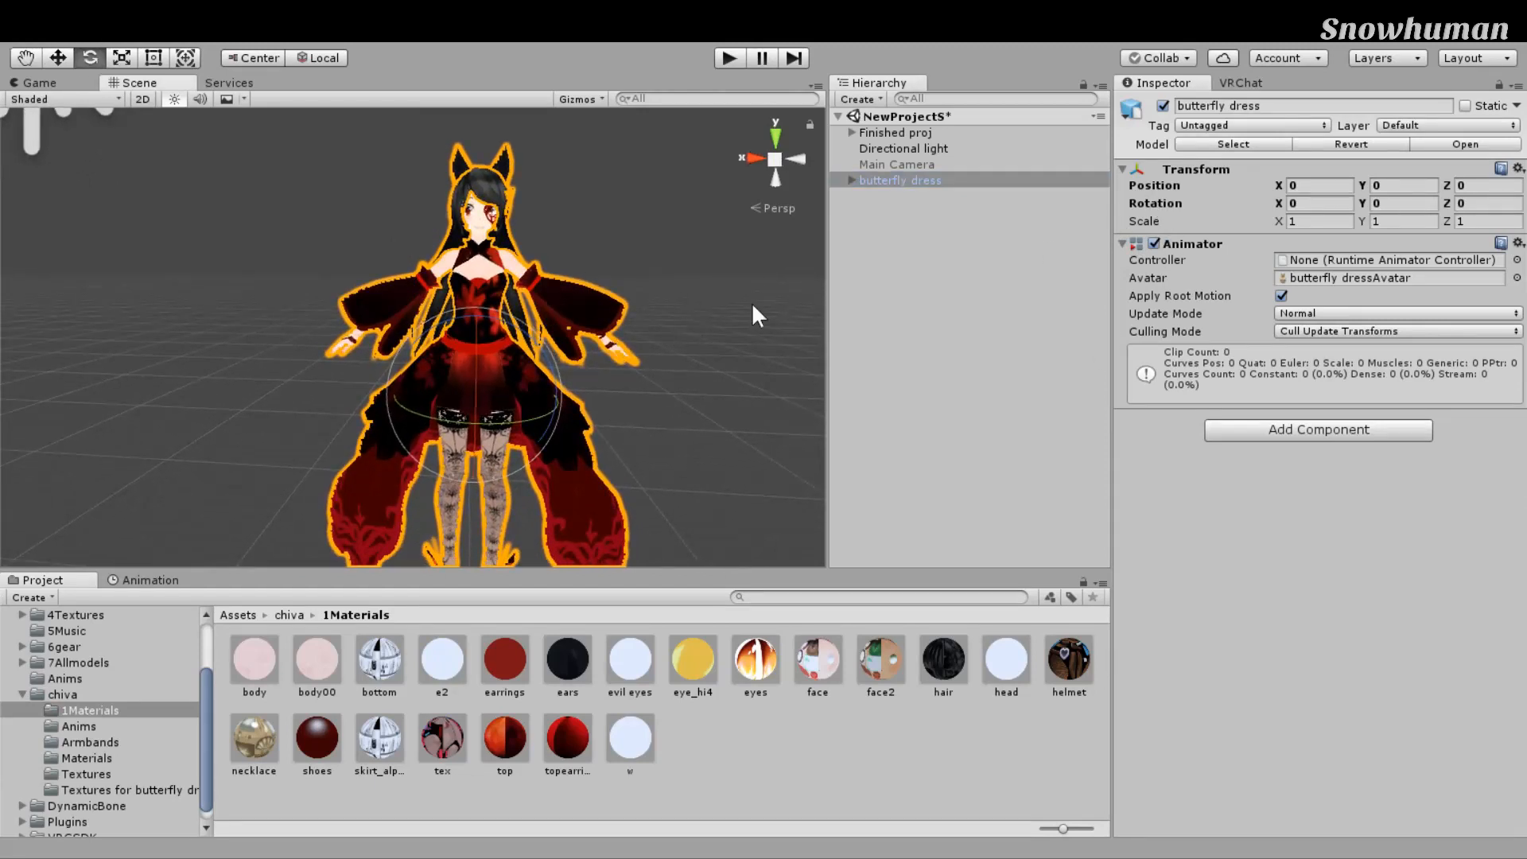
pyautogui.moveTo(787, 320); pyautogui.dragTo(826, 292, button='right')
pyautogui.click(1106, 228)
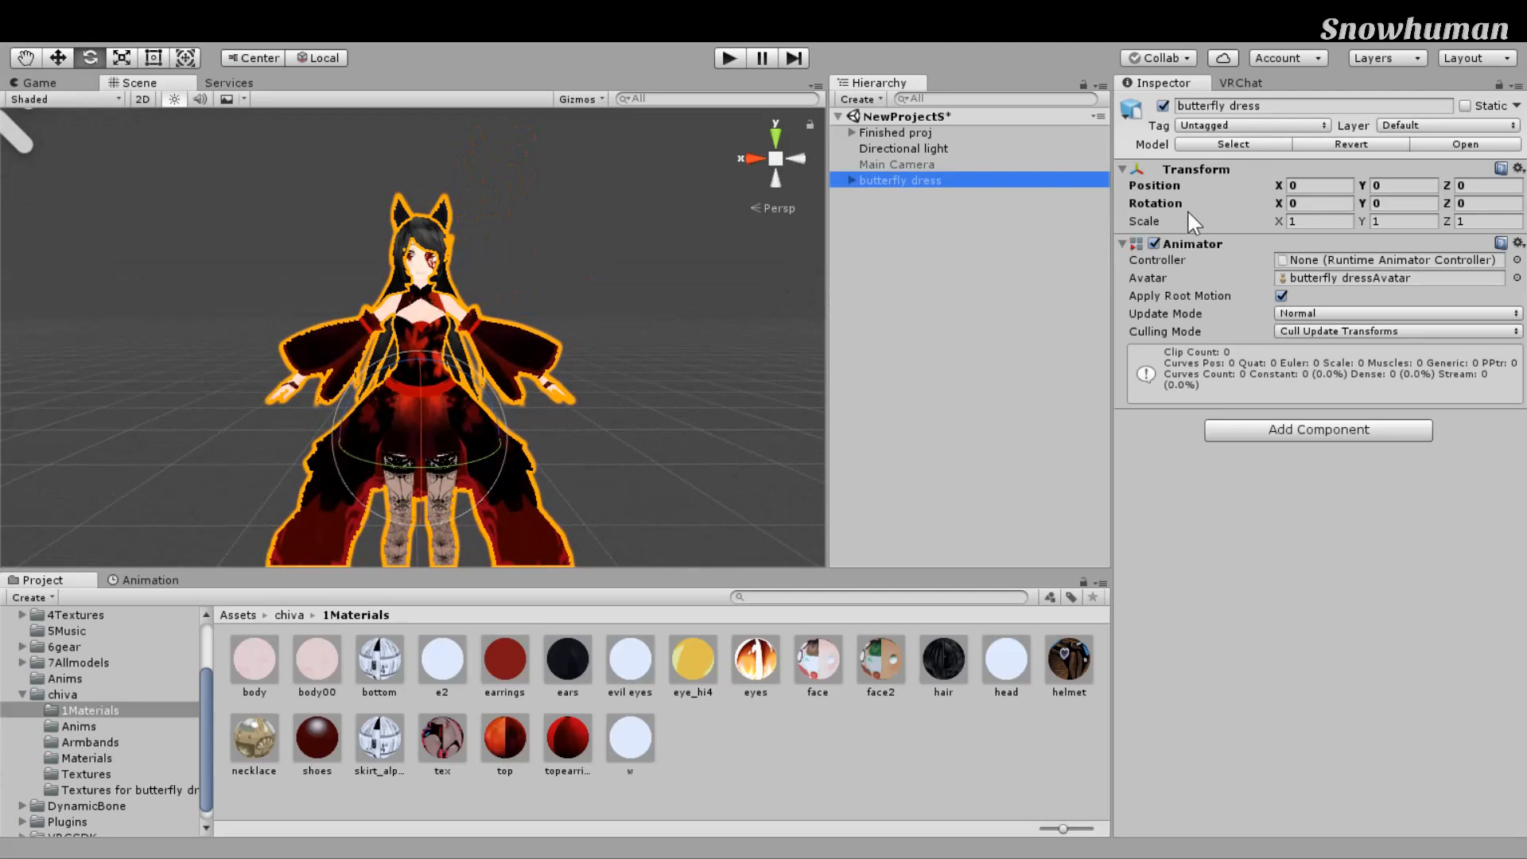
# Step: Rename the avatar to 'butterfly dress(pose)'
pyautogui.press('F2')
pyautogui.write('(pose')
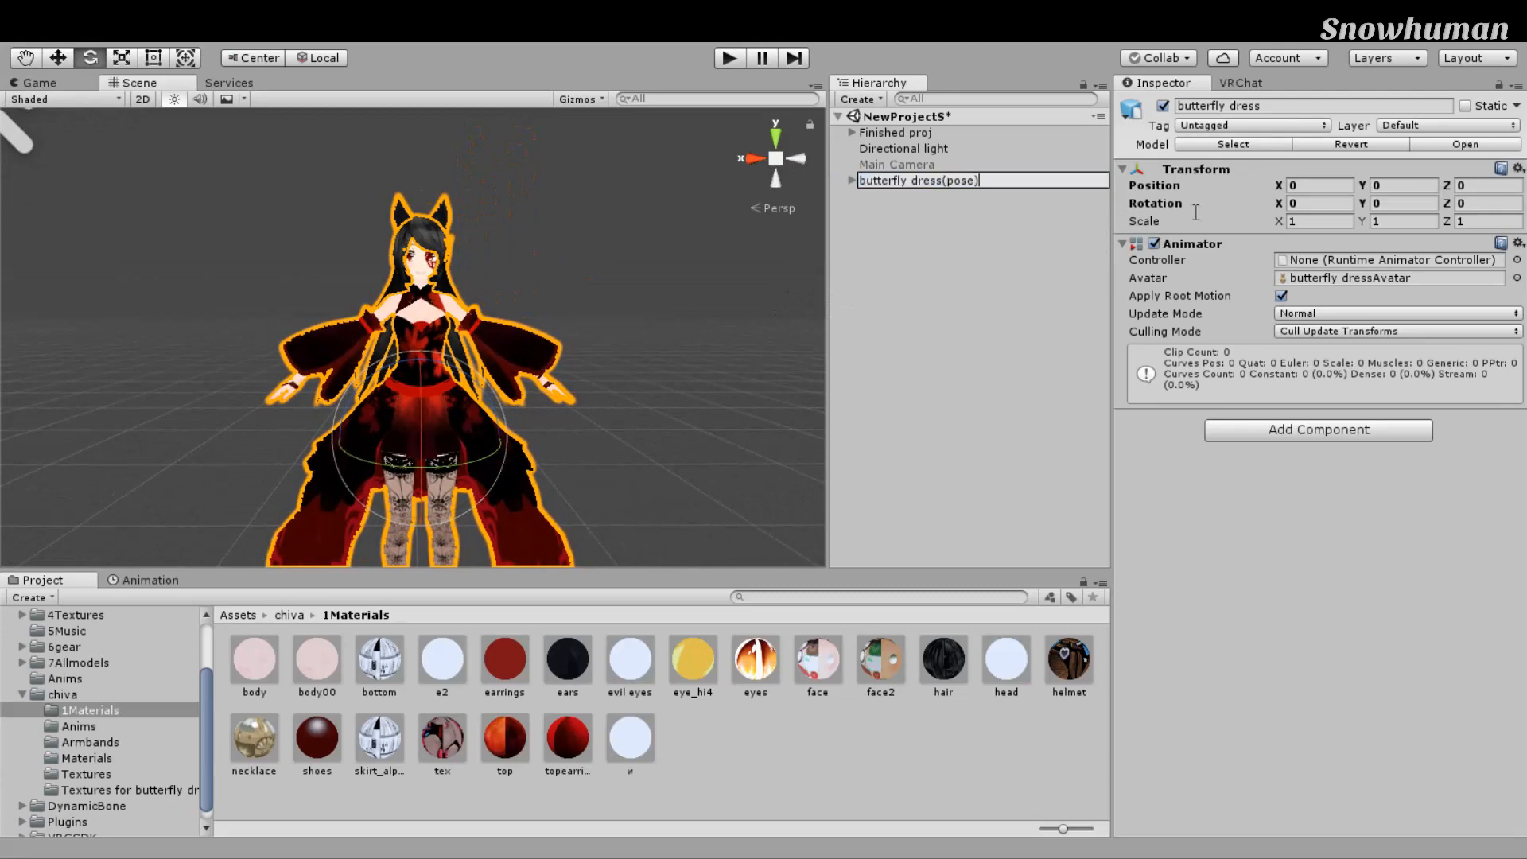
pyautogui.write(')')
pyautogui.press('Return')
pyautogui.press('Up')
pyautogui.press('Down')
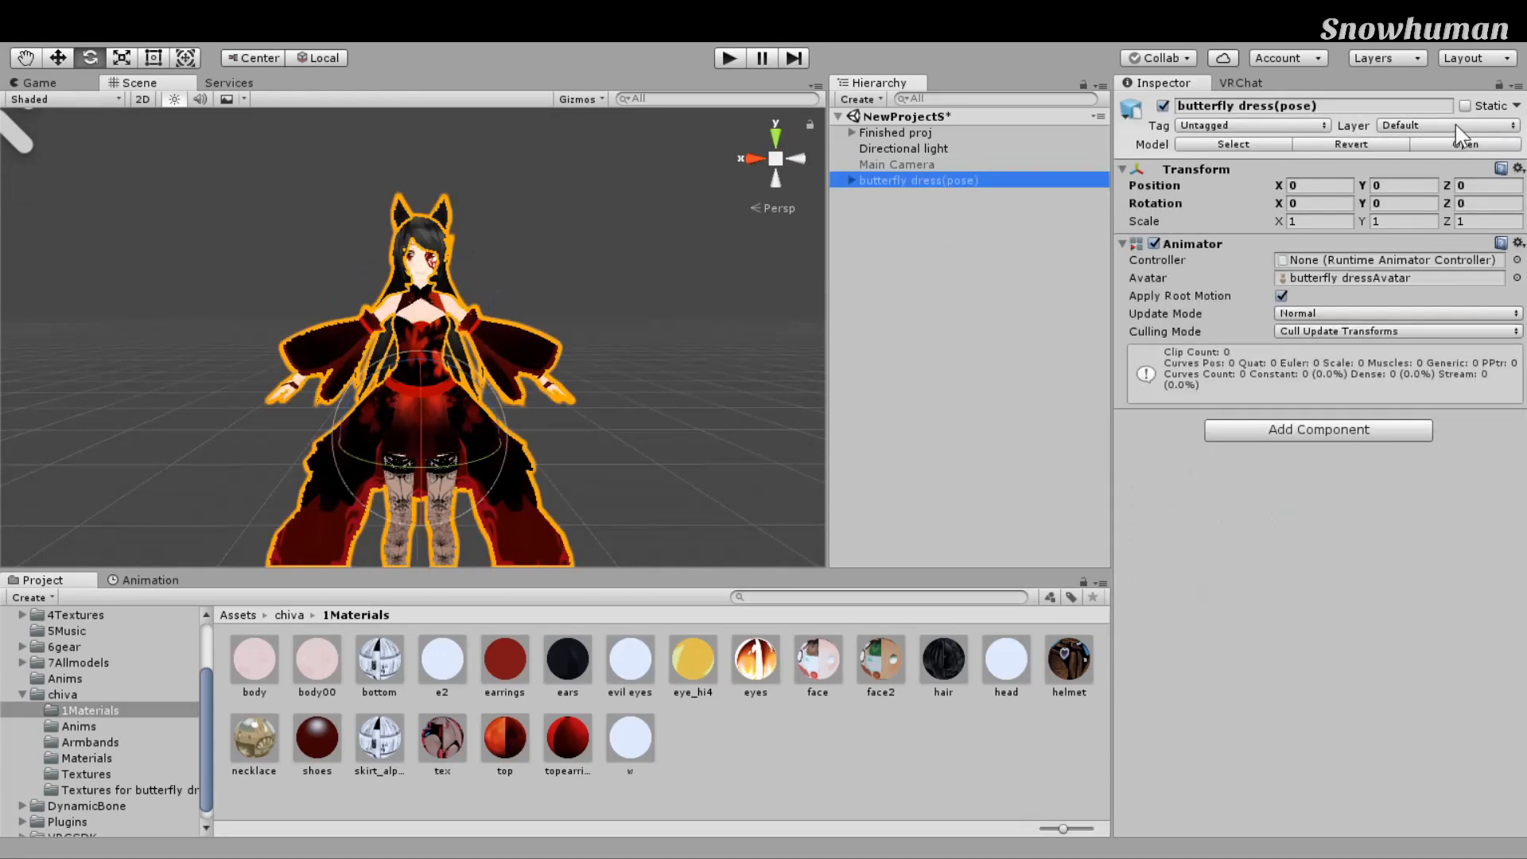
# Step: Deactivate butterfly dress(pose) and duplicate it with Ctrl+D
pyautogui.click(1163, 106)
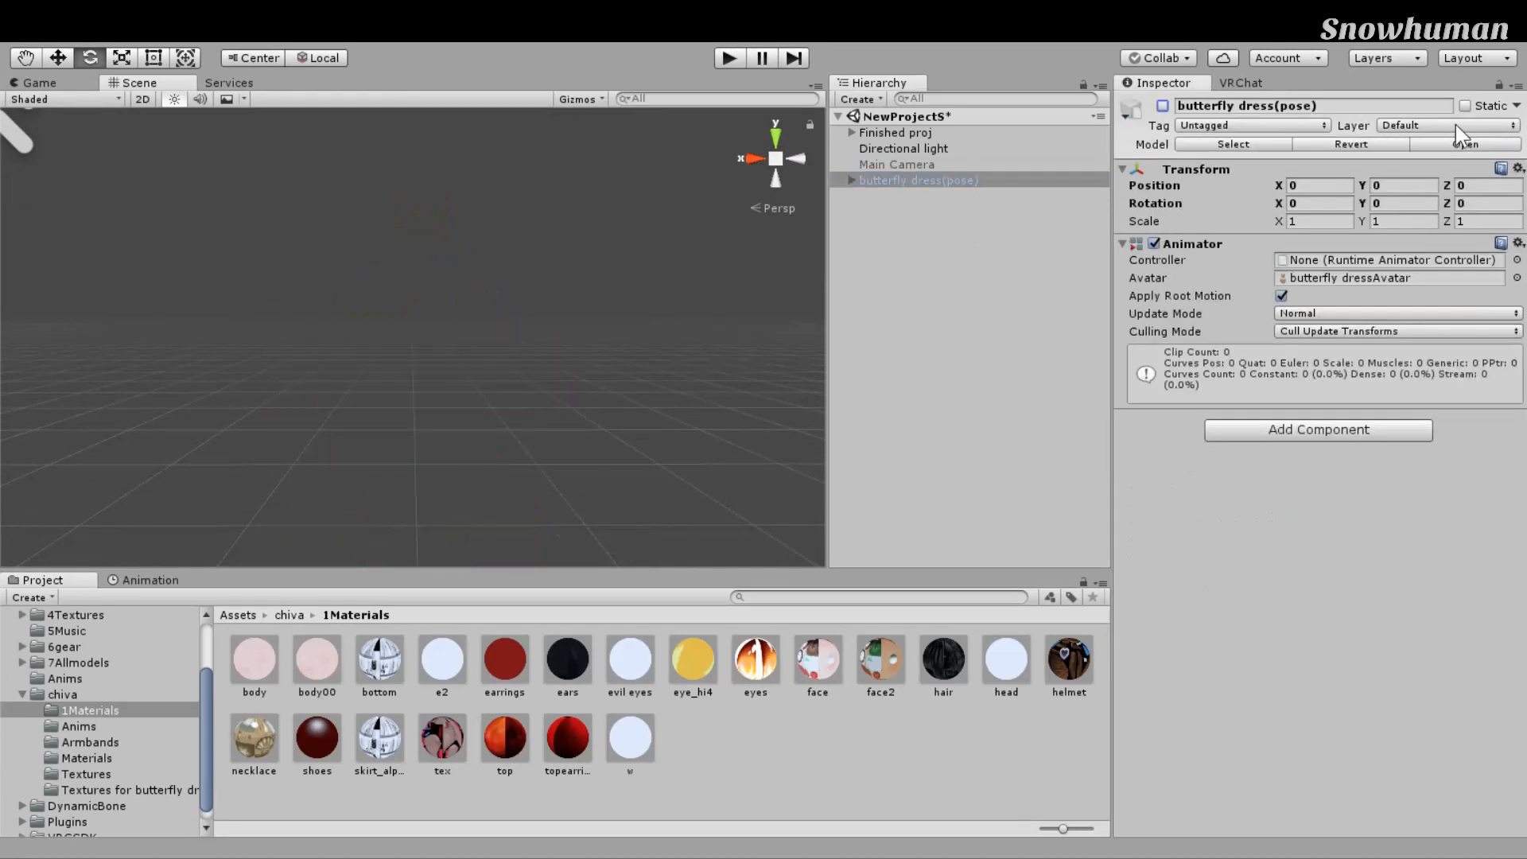
pyautogui.click(1163, 106)
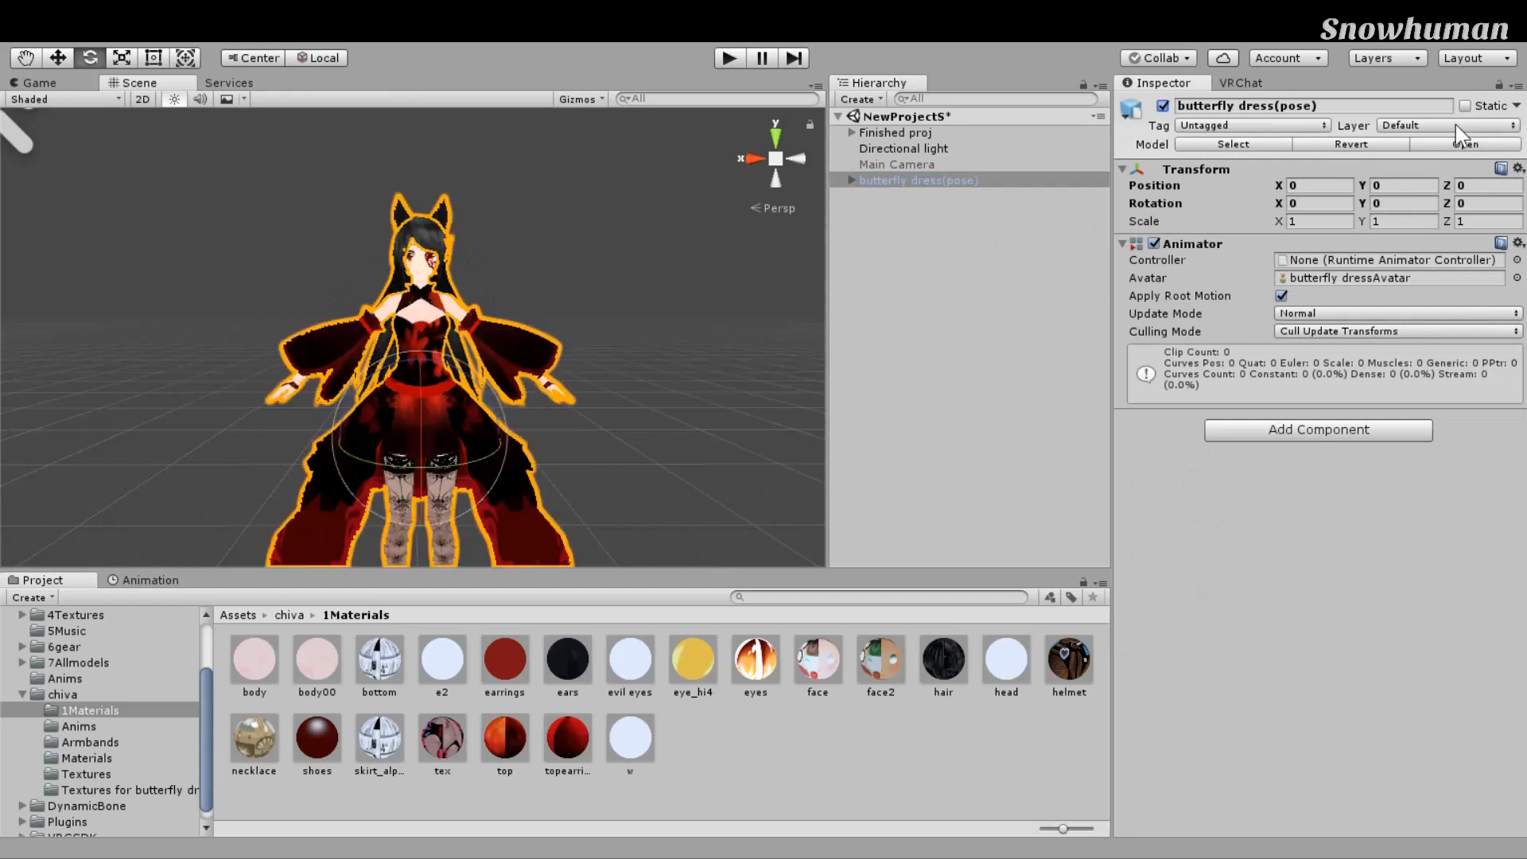
pyautogui.click(1163, 106)
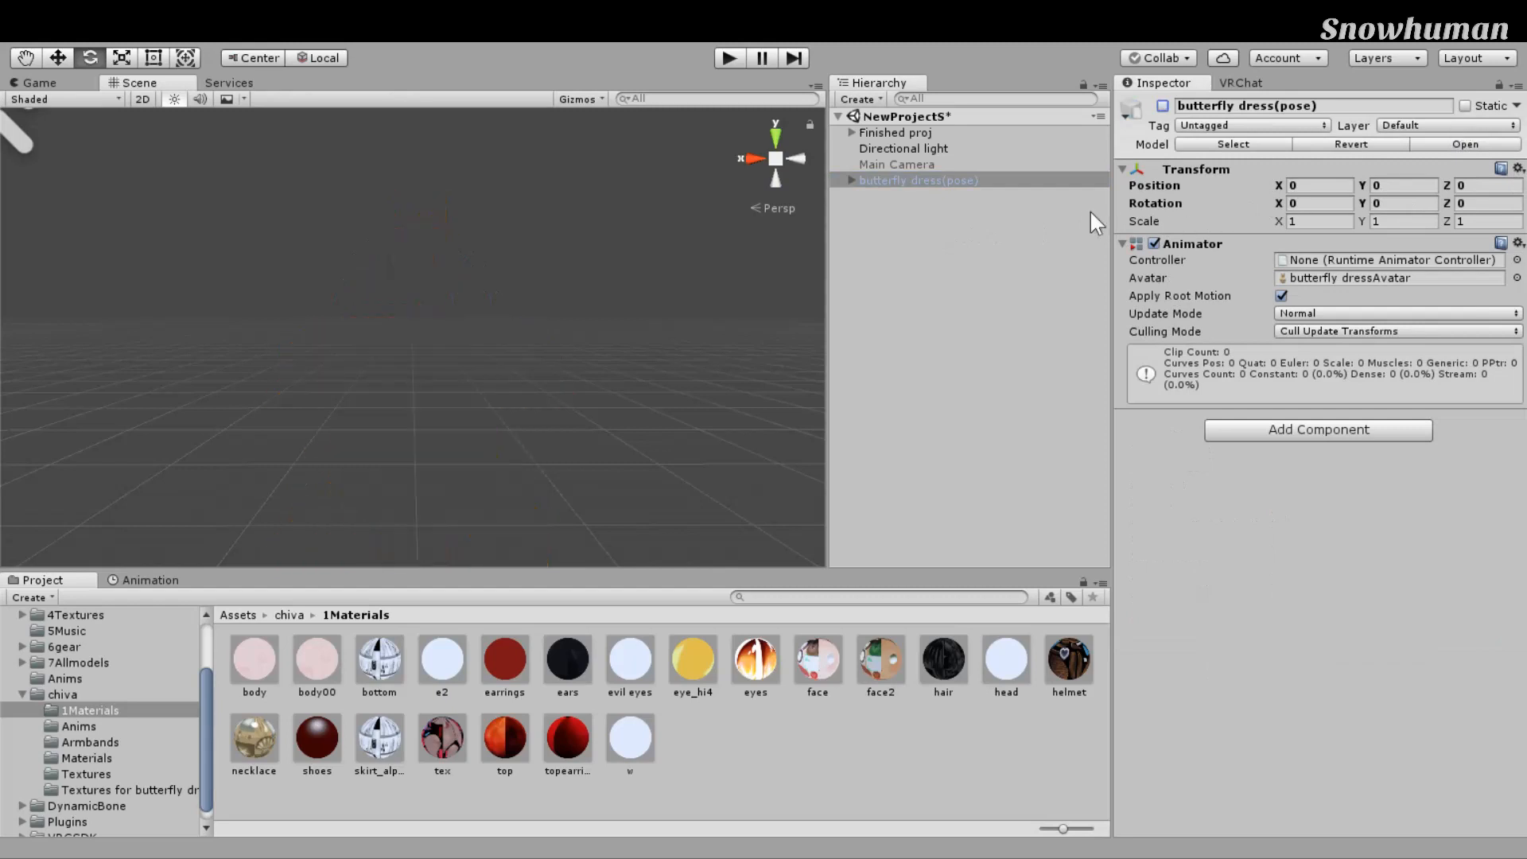
pyautogui.click(863, 180)
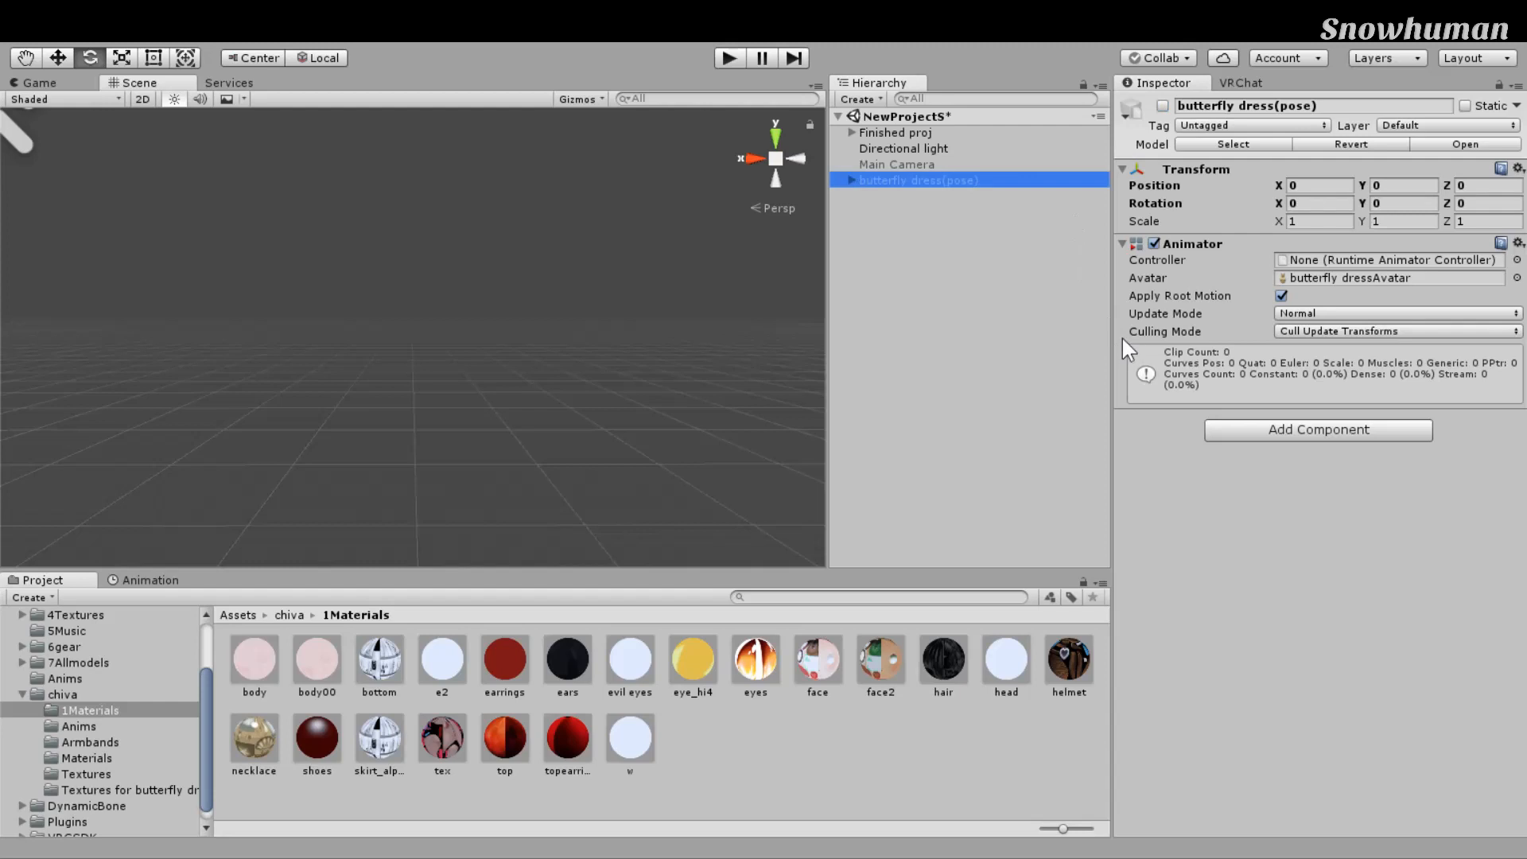
pyautogui.hotkey('ctrl', 'd')
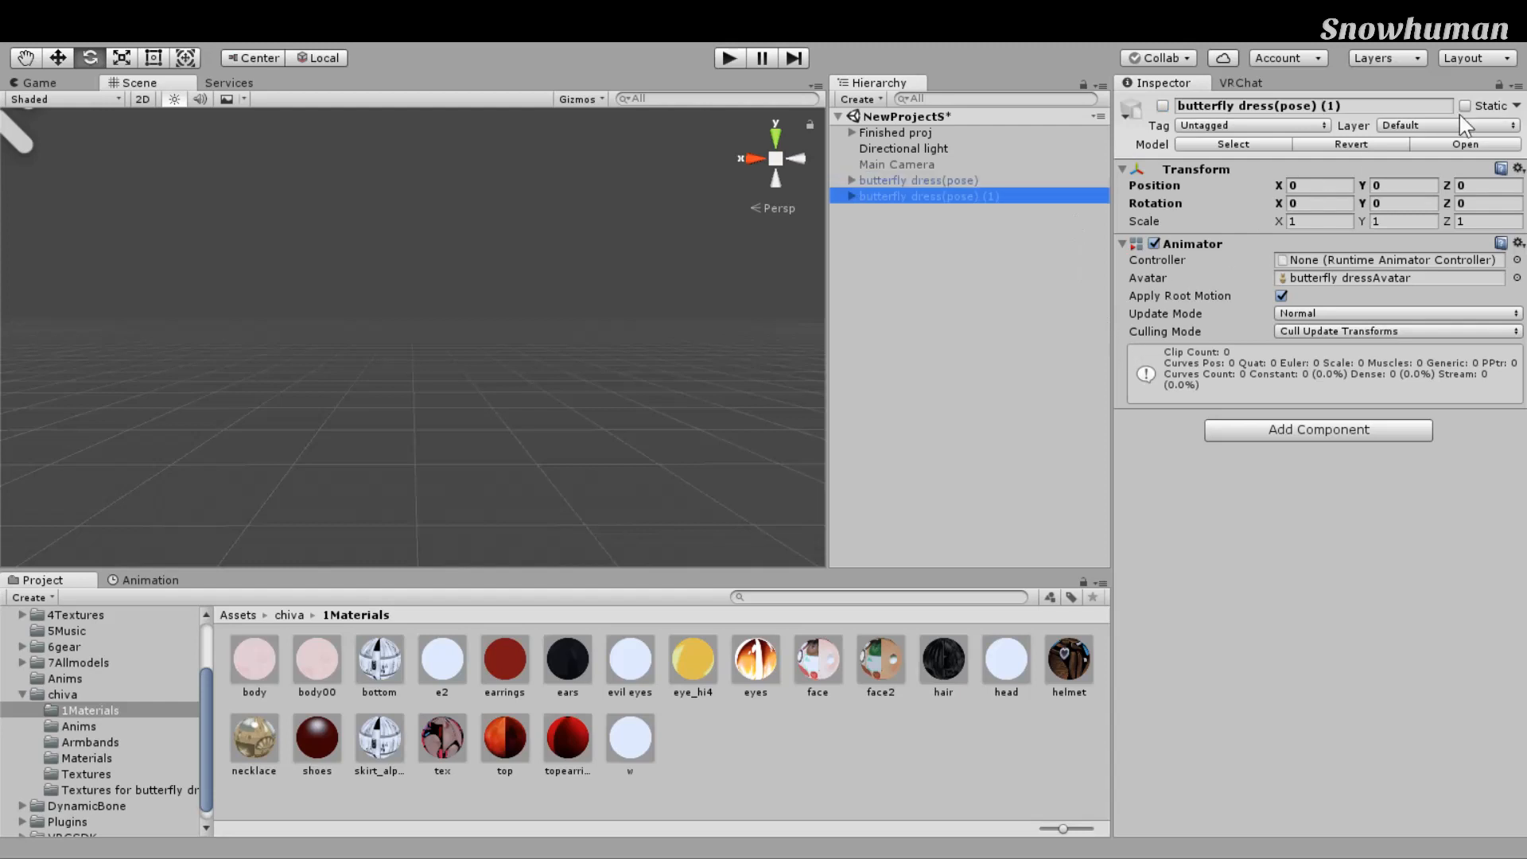
# Step: Activate the duplicate and rename it 'butterfly dress(dynamic bone)'
pyautogui.click(1163, 106)
pyautogui.scroll(3, 748, 313)
pyautogui.scroll(-4, 814, 274)
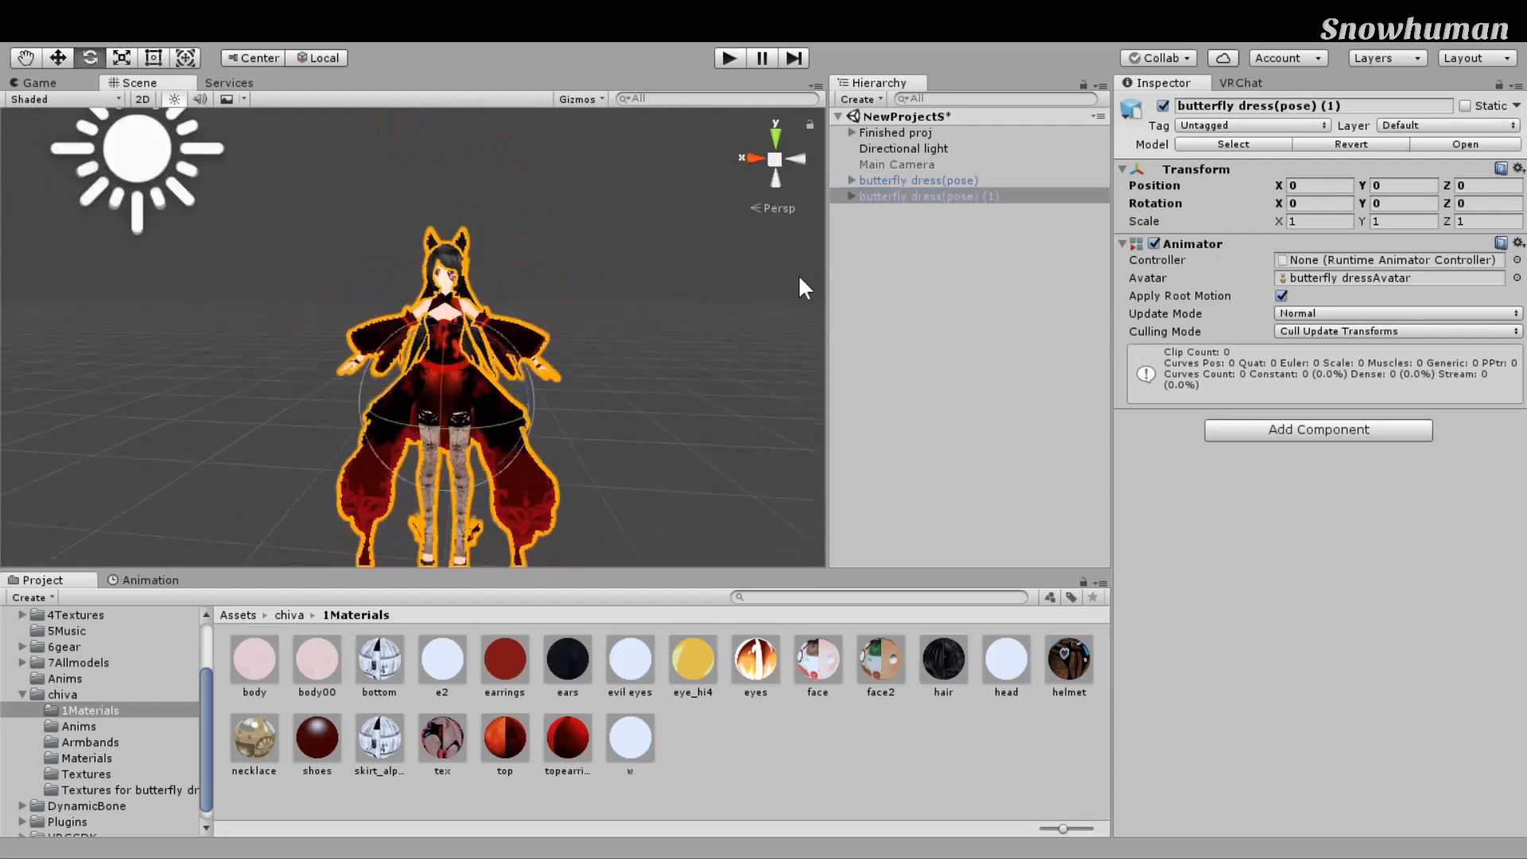
pyautogui.scroll(2, 808, 275)
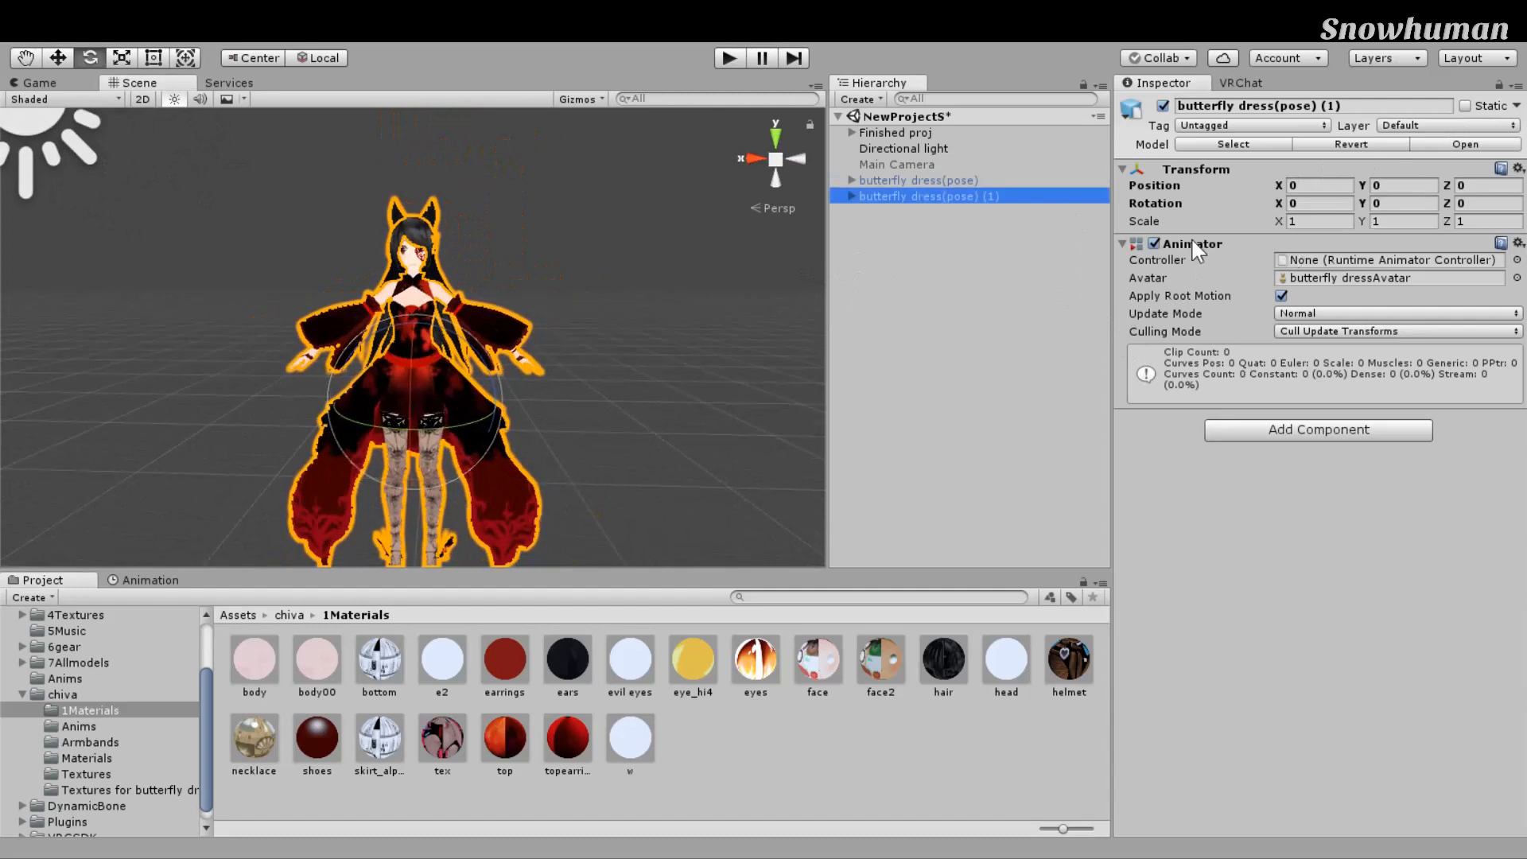
pyautogui.press('F2')
pyautogui.press('End')
pyautogui.press('BackSpace')
pyautogui.press('BackSpace')
pyautogui.press('BackSpace')
pyautogui.press('BackSpace')
pyautogui.press('BackSpace')
pyautogui.press('BackSpace')
pyautogui.press('BackSpace')
pyautogui.press('BackSpace')
pyautogui.press('BackSpace')
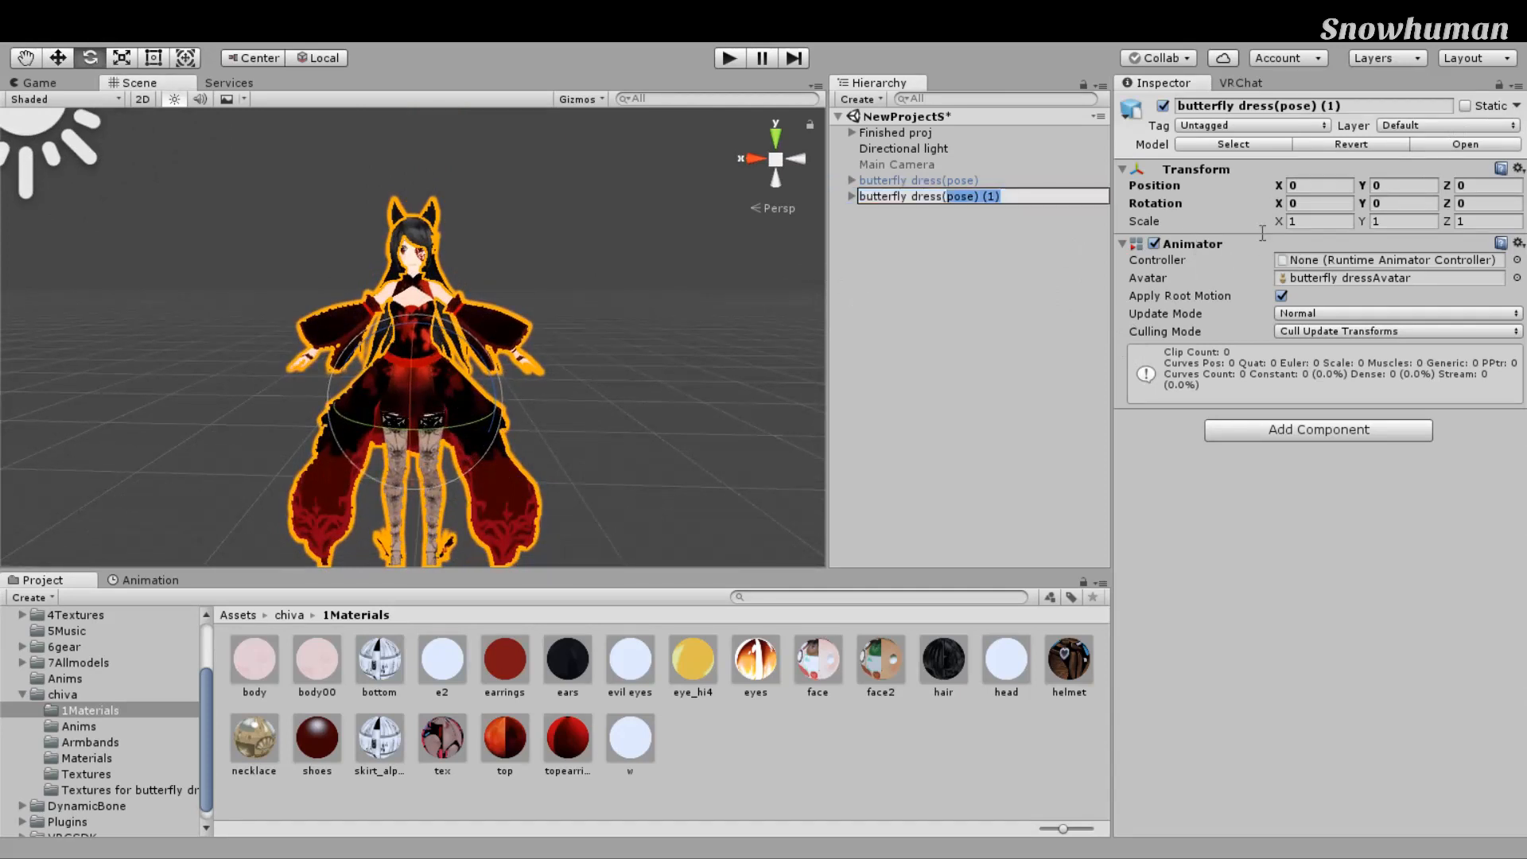
pyautogui.write('dynamic bone)')
pyautogui.press('Return')
# Step: Expand the duplicate to show Armature and Body, and adjust the character view
pyautogui.press('Right')
pyautogui.moveTo(638, 341); pyautogui.dragTo(656, 333, button='right')
pyautogui.scroll(-3, 656, 331)
pyautogui.scroll(3, 676, 328)
pyautogui.scroll(-1, 688, 299)
pyautogui.scroll(4, 696, 280)
pyautogui.moveTo(701, 262); pyautogui.dragTo(710, 254, button='right')
pyautogui.moveTo(710, 253); pyautogui.dragTo(714, 281, button='middle')
pyautogui.scroll(3, 714, 281)
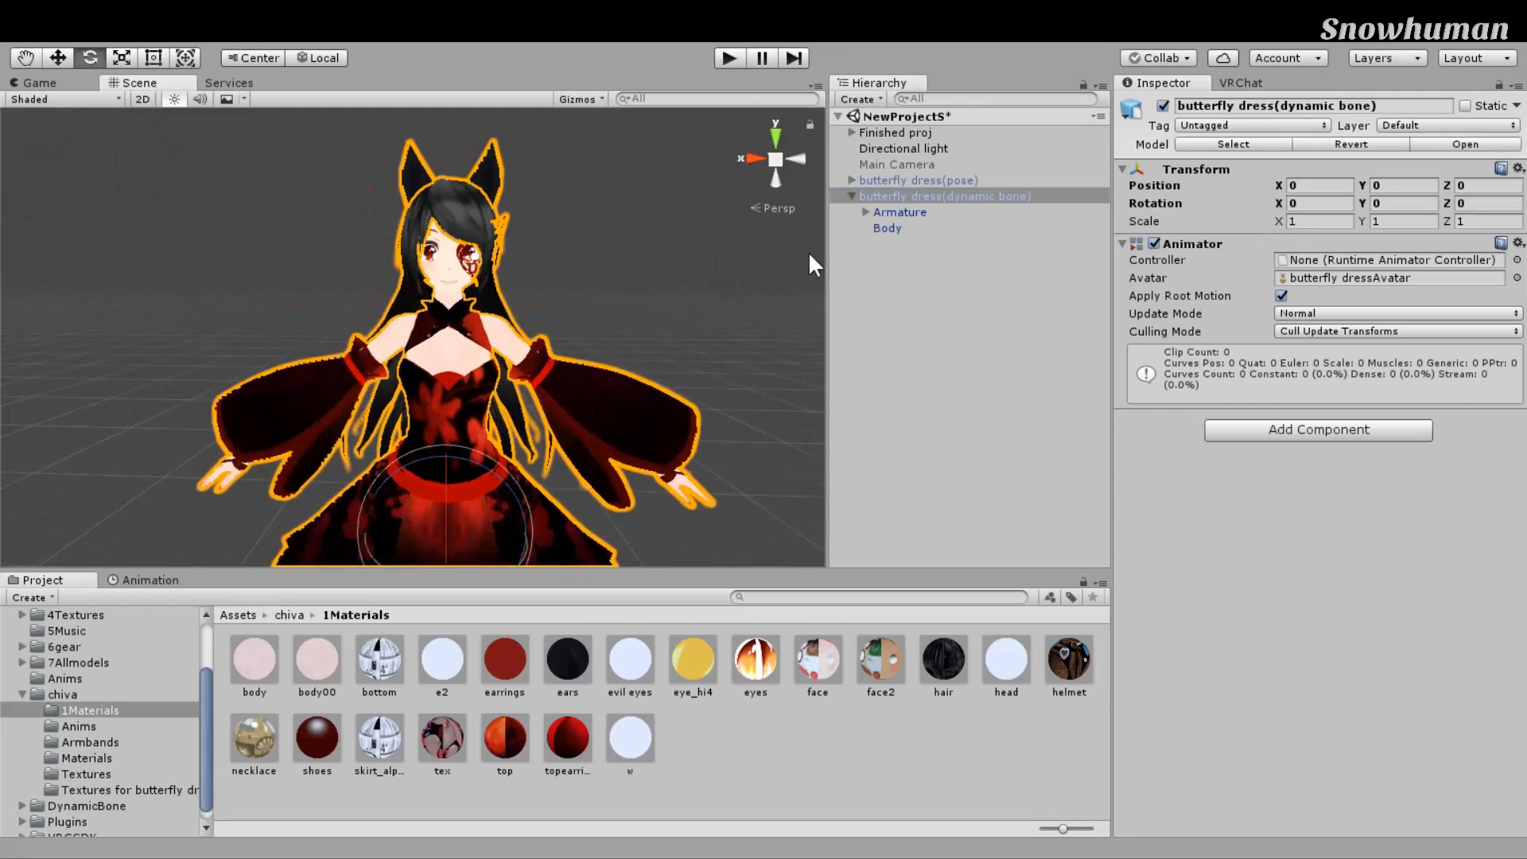
# Step: Collapse the chiva folder and show the DynamicBone folder in the Project window
pyautogui.click(22, 695)
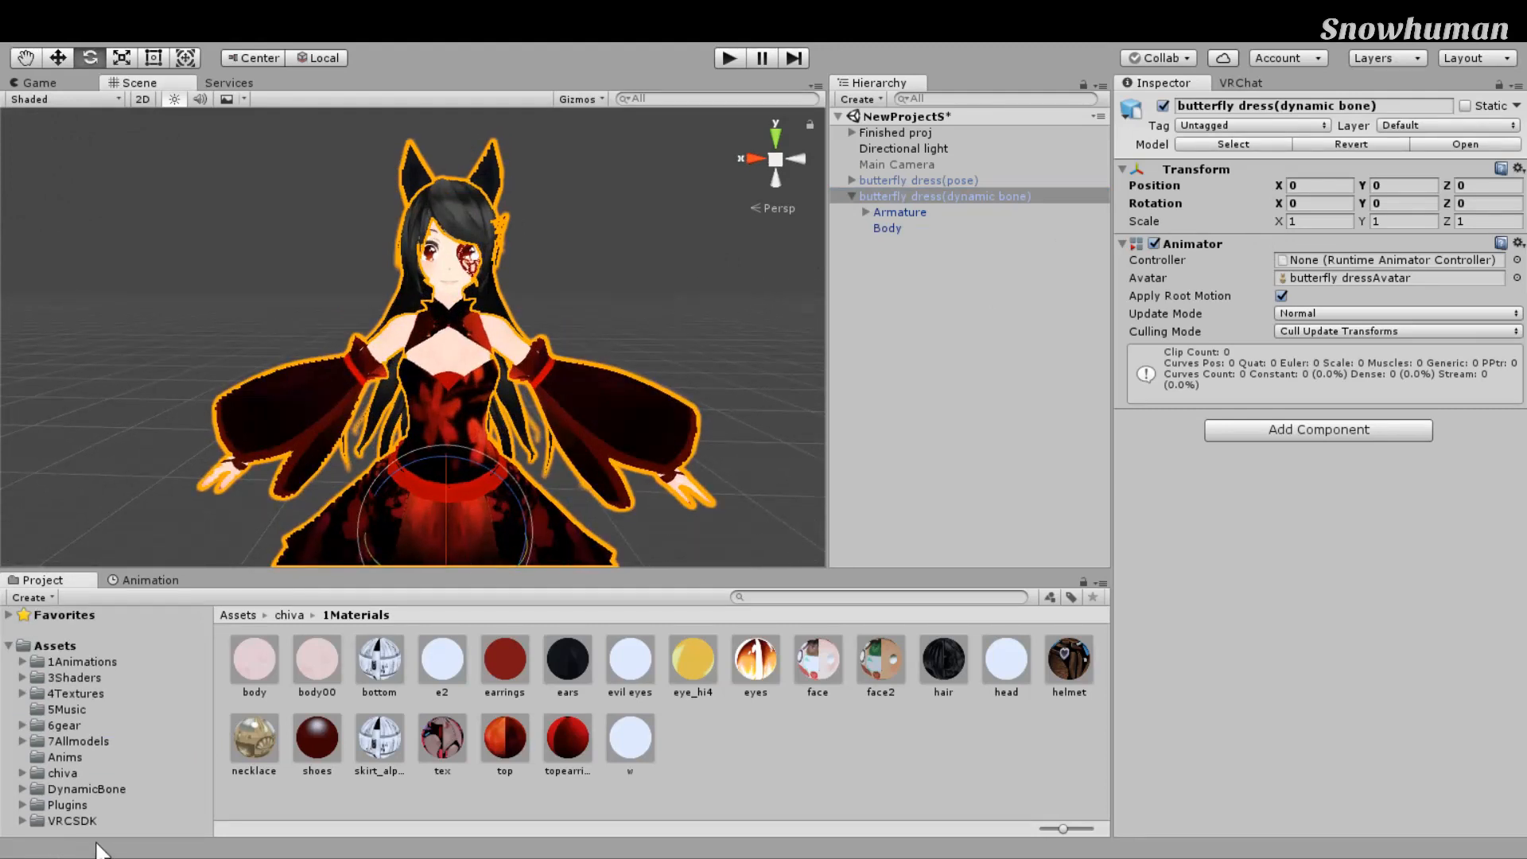
pyautogui.click(87, 789)
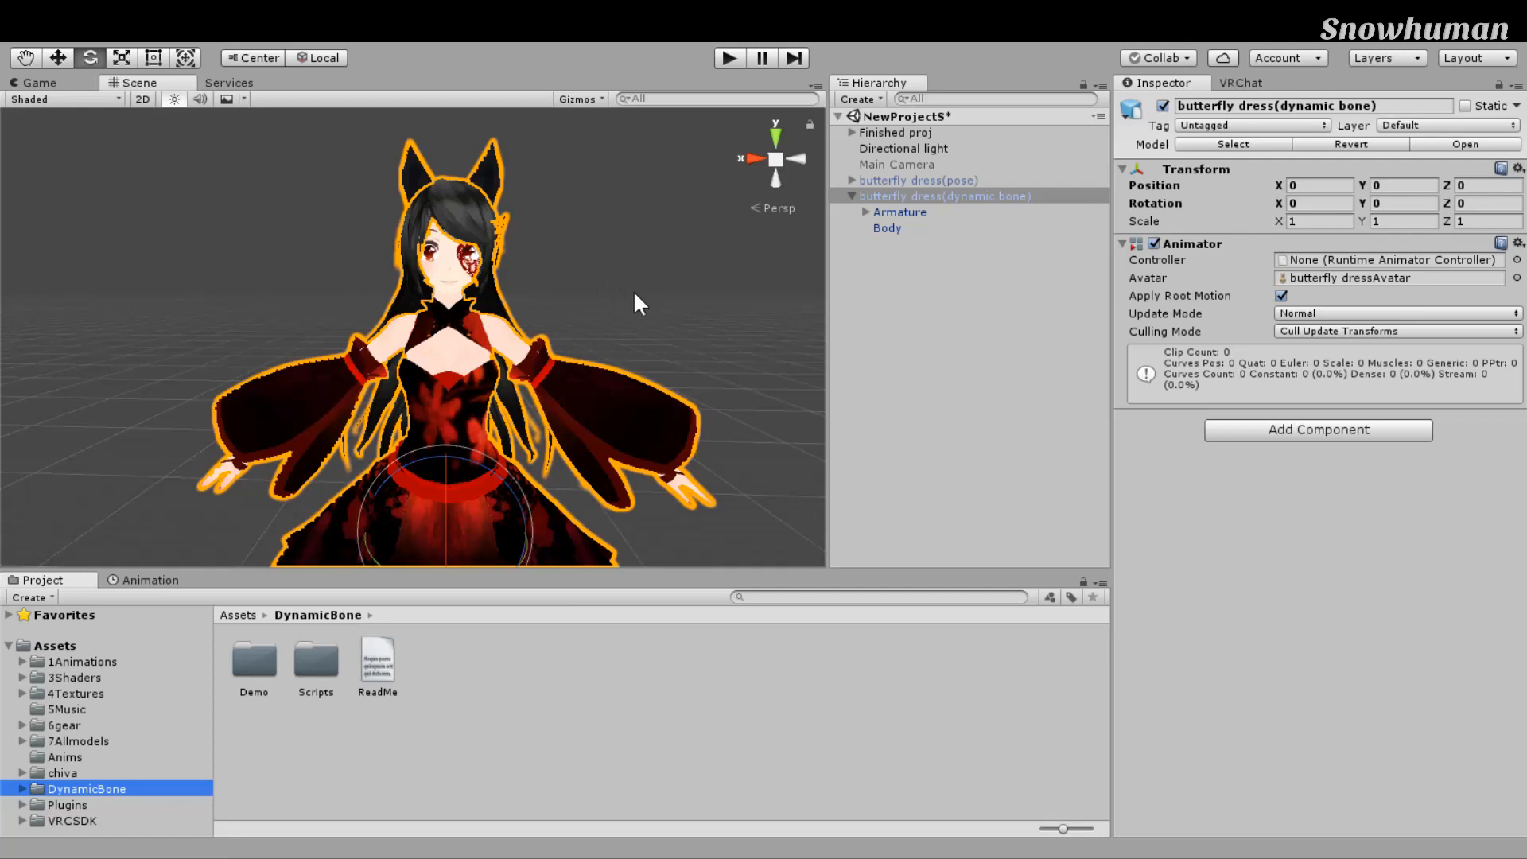
pyautogui.moveTo(1031, 350); pyautogui.dragTo(1042, 350)
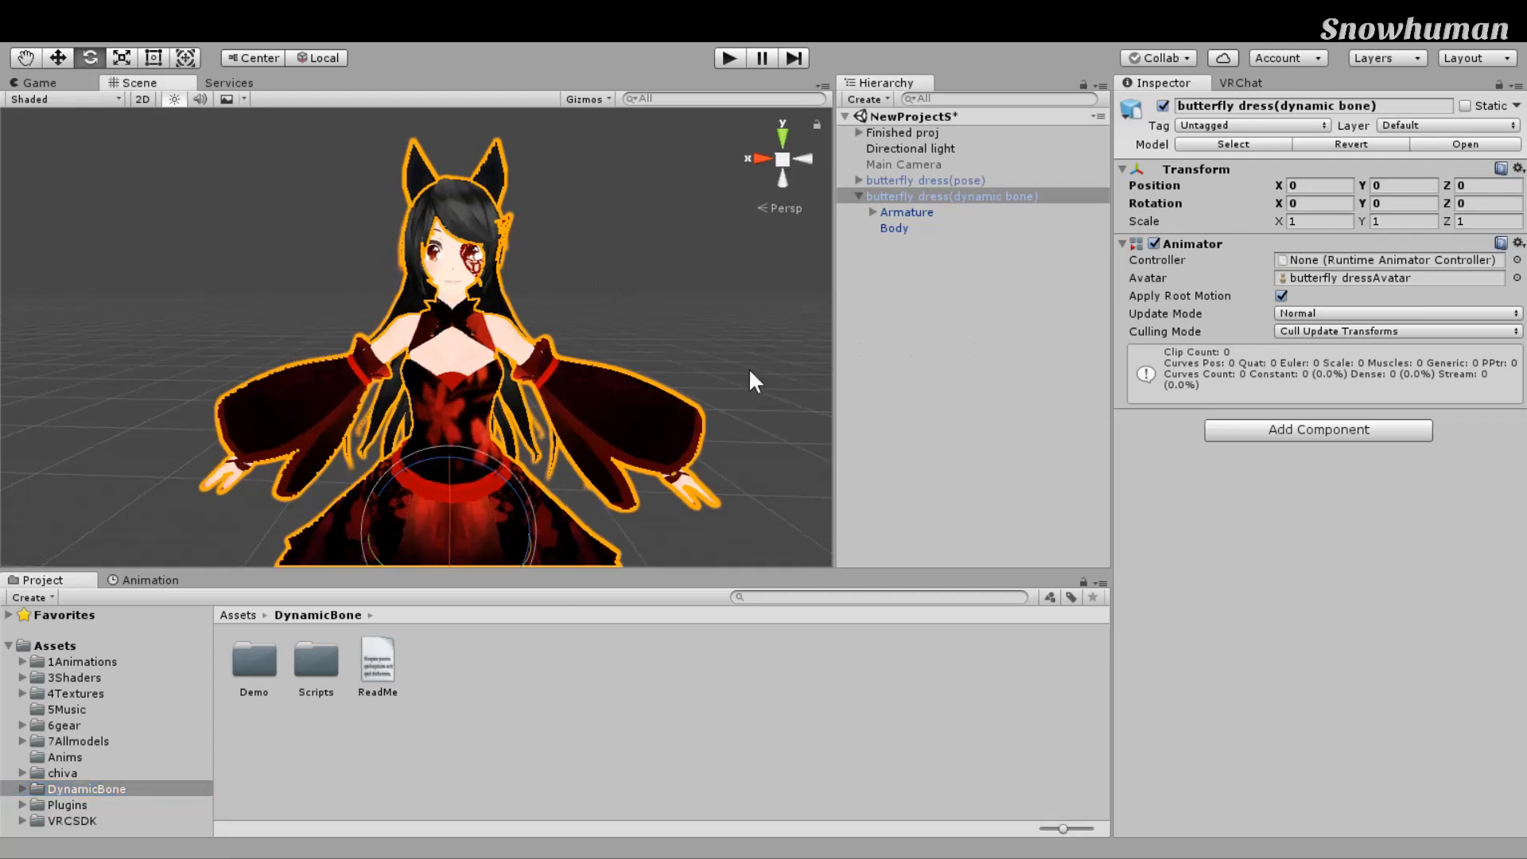
pyautogui.moveTo(775, 368); pyautogui.dragTo(756, 372, button='middle')
pyautogui.scroll(-6, 754, 361)
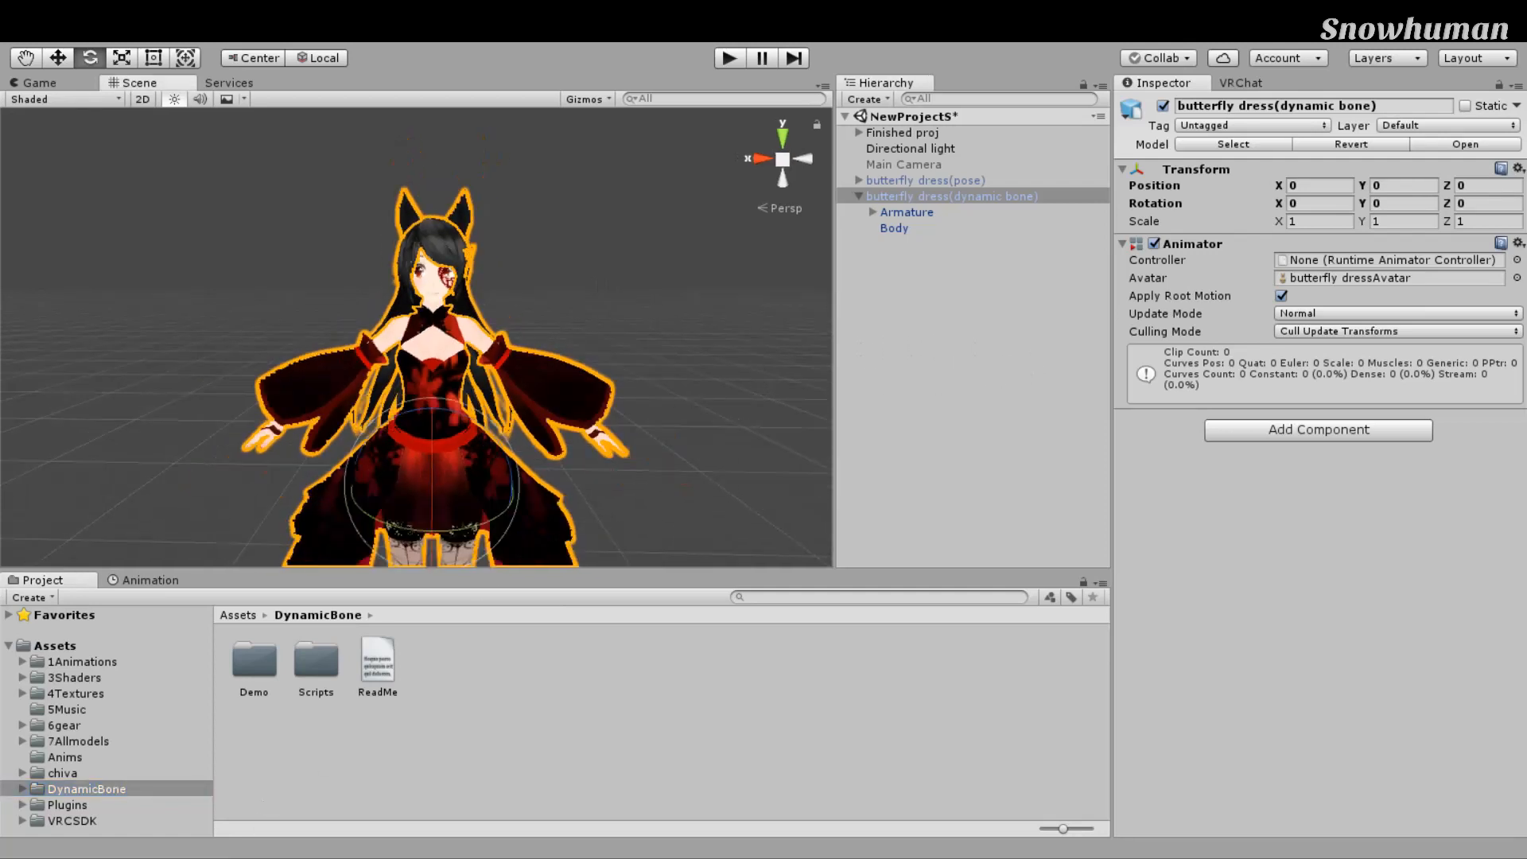
pyautogui.scroll(2, 643, 534)
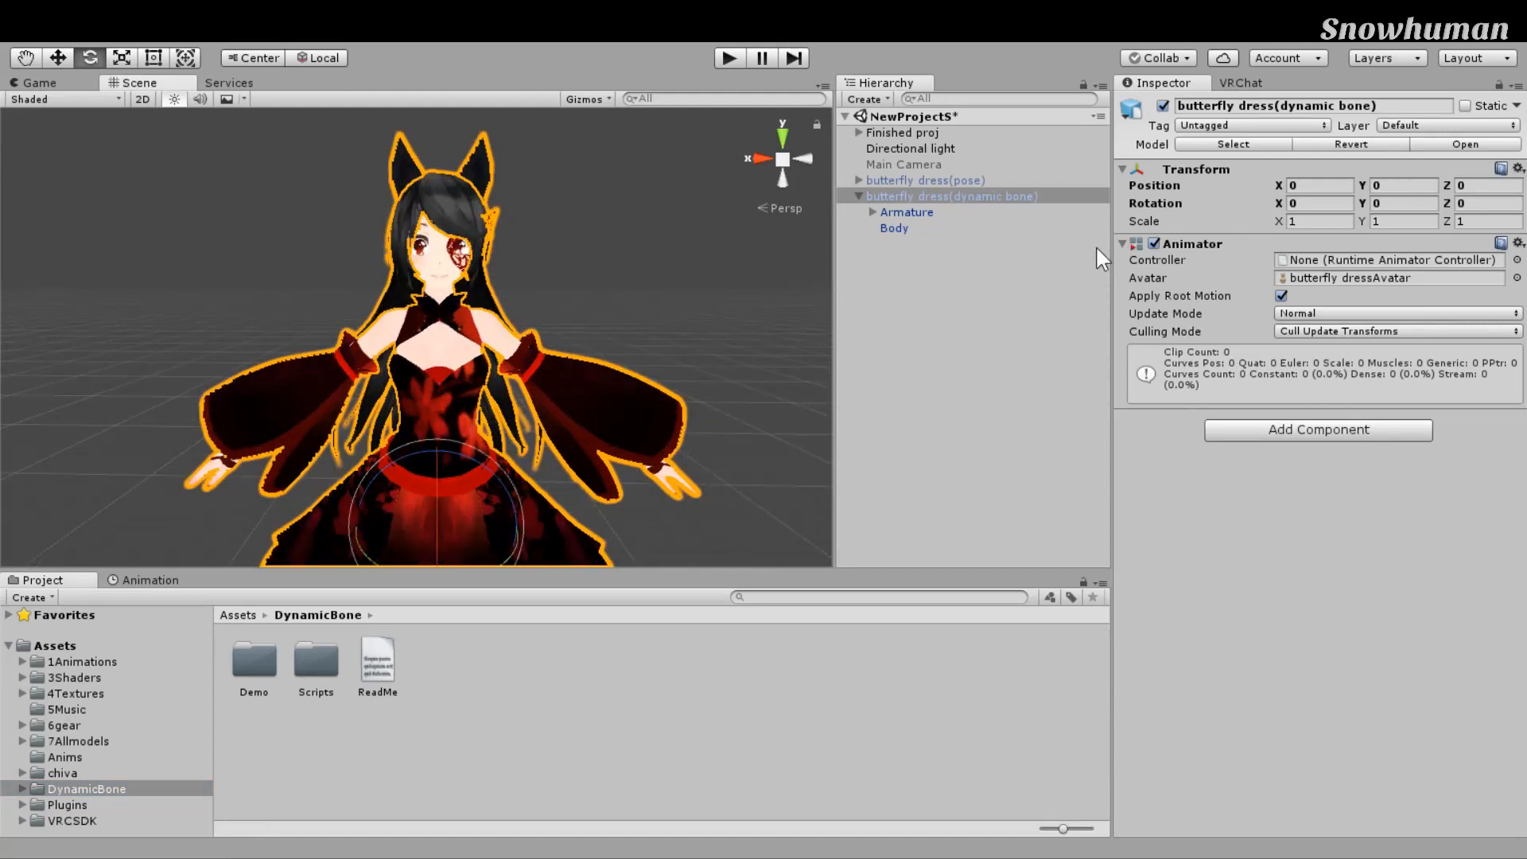
# Step: Expand Armature and Hips to reveal the bones, and switch to the Move tool
pyautogui.click(872, 212)
pyautogui.click(887, 228)
pyautogui.scroll(-5, 757, 336)
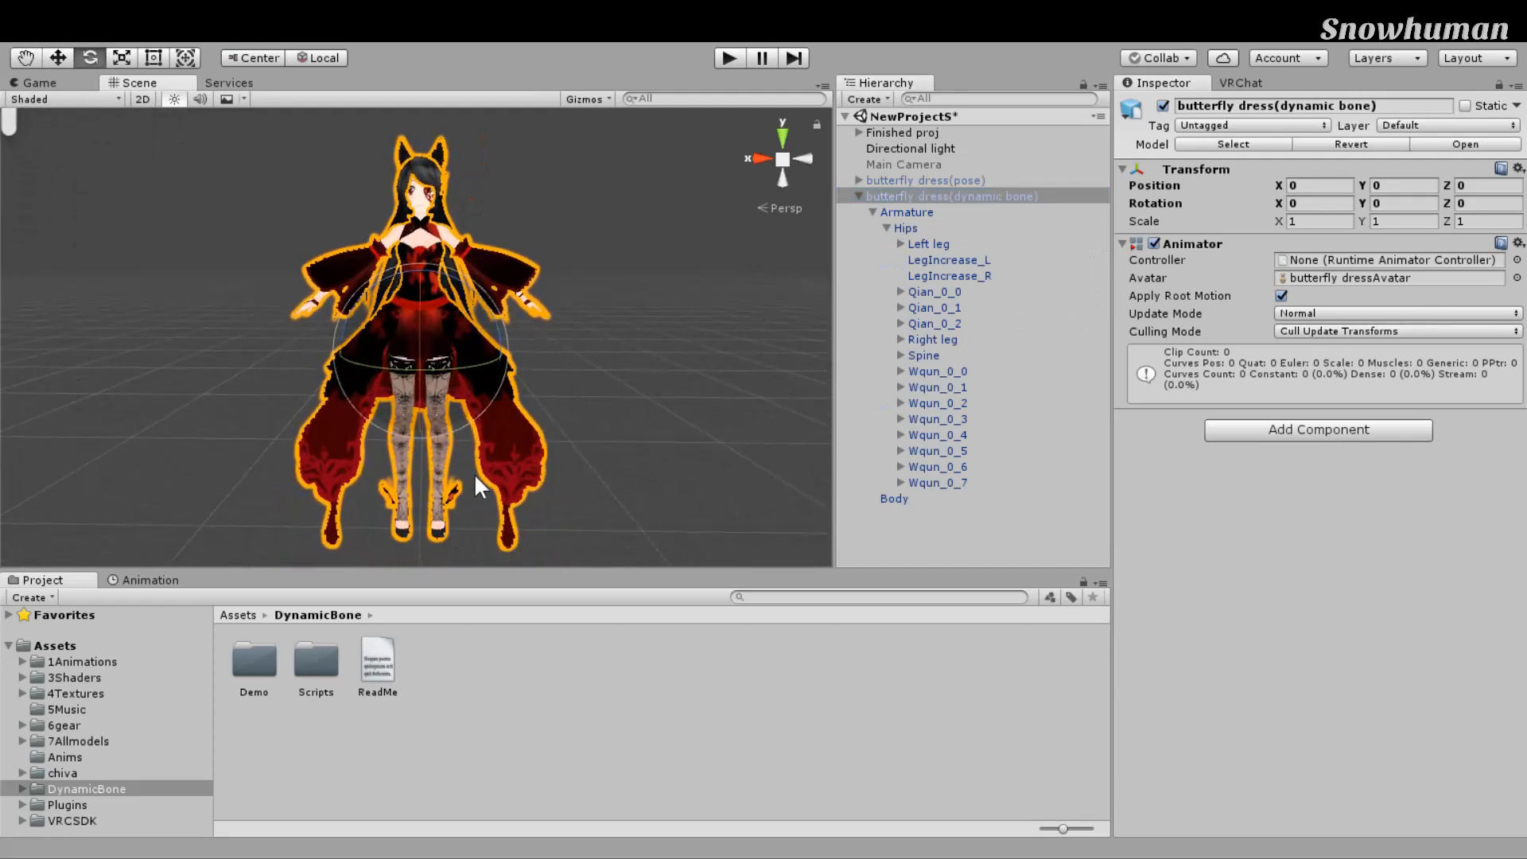
pyautogui.press('w')
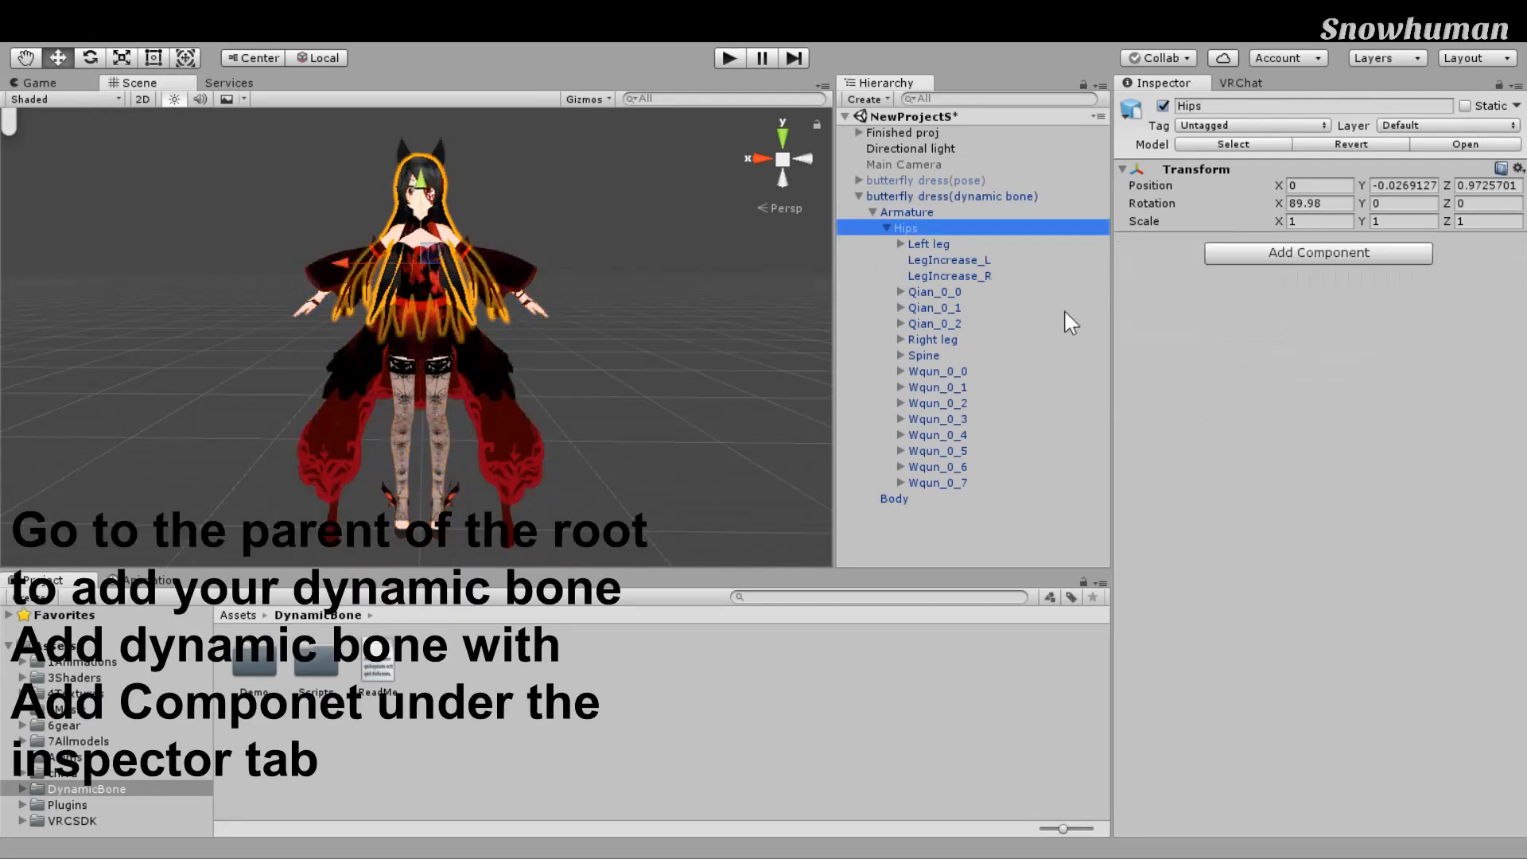
pyautogui.scroll(4, 505, 336)
# Step: Set the Hips Dynamic Bone's Root to the Hips bone
pyautogui.moveTo(627, 312); pyautogui.dragTo(638, 334, button='middle')
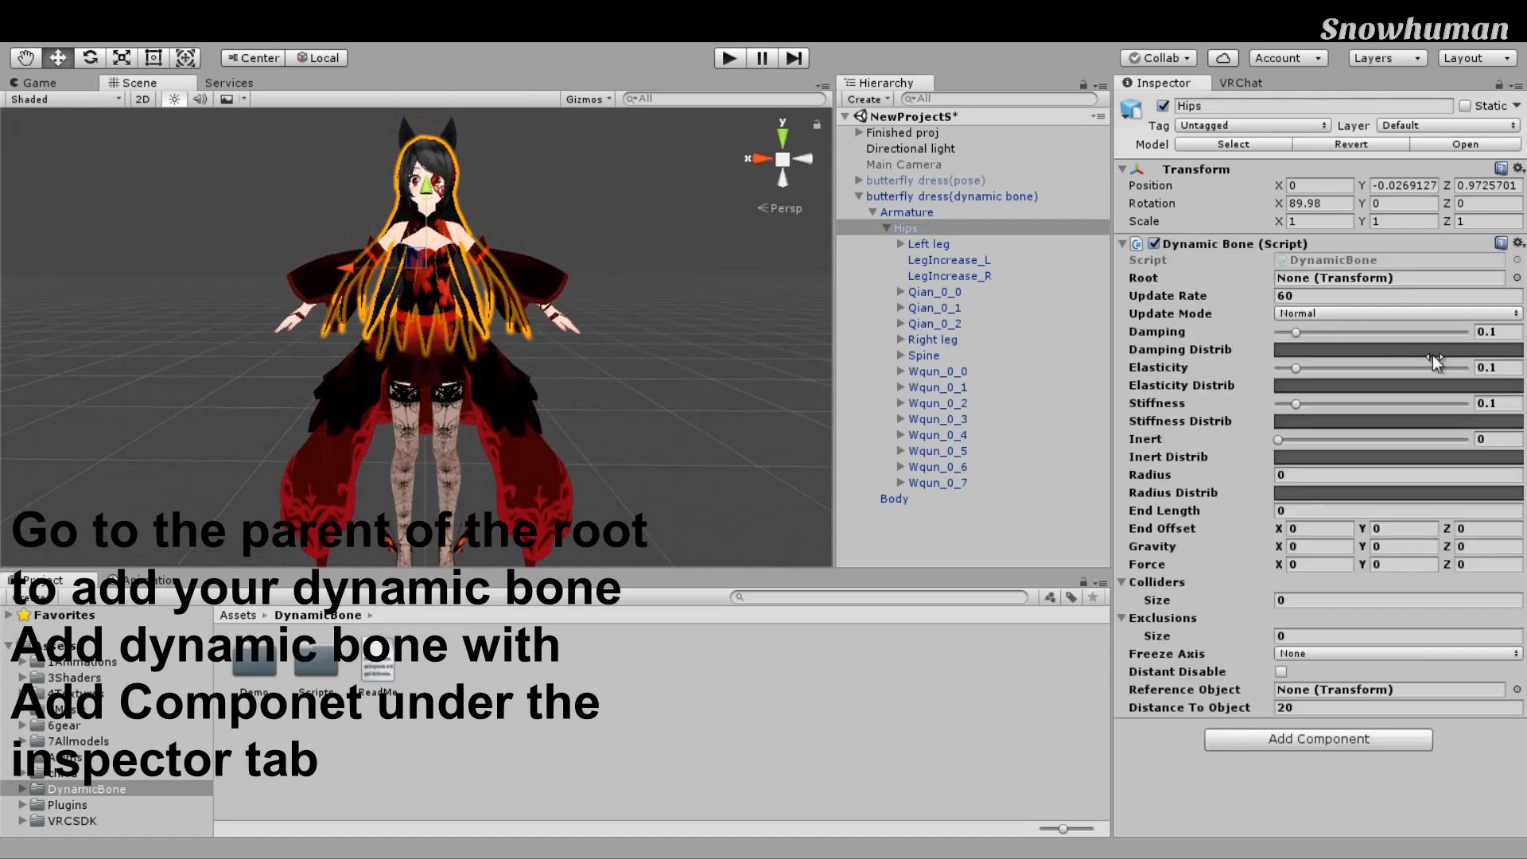
pyautogui.moveTo(905, 228); pyautogui.dragTo(1352, 278)
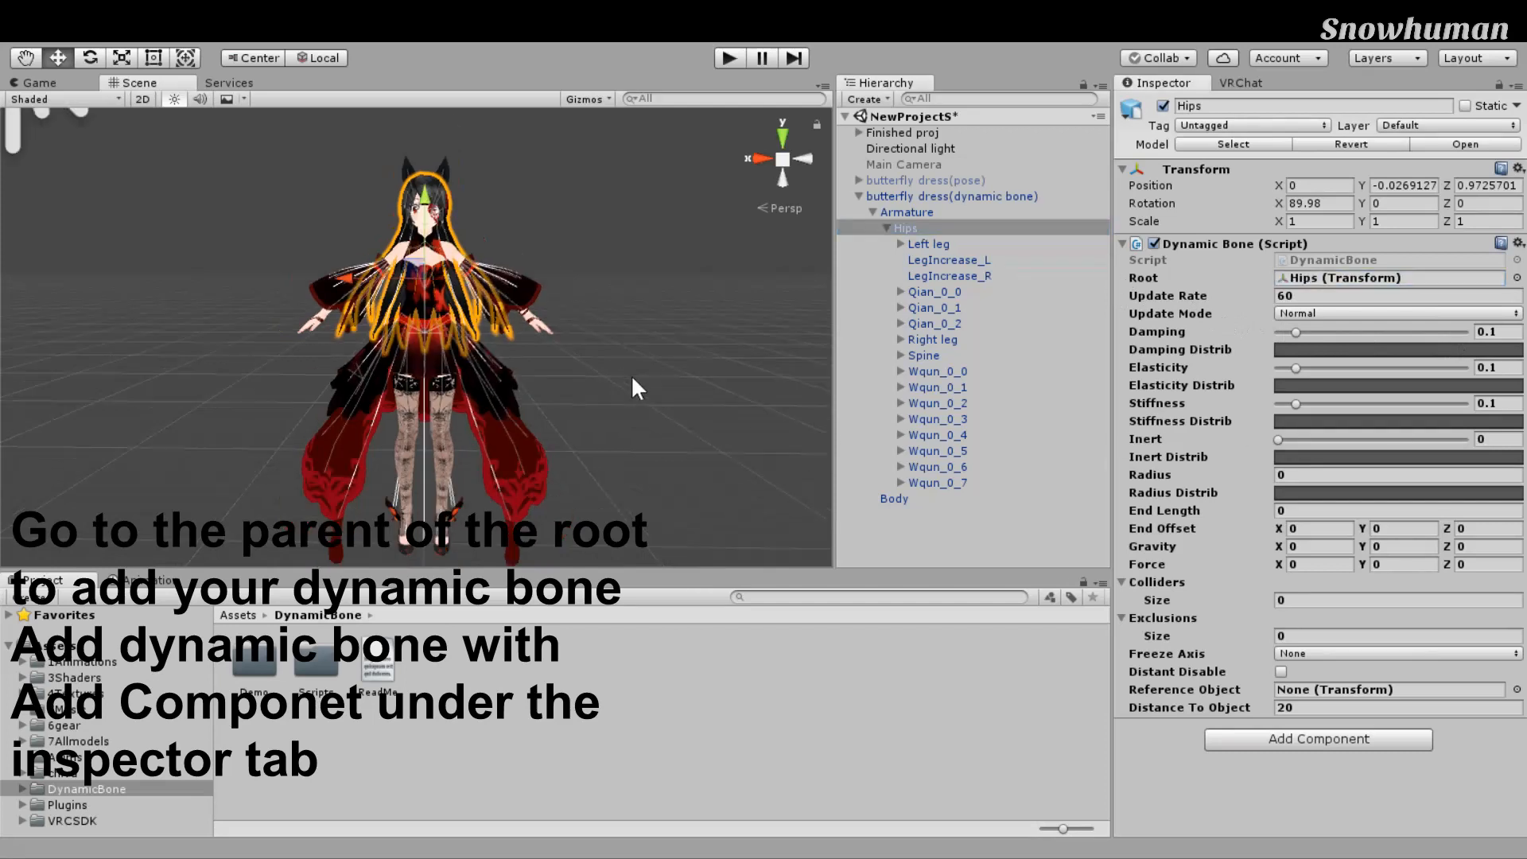
pyautogui.scroll(3, 527, 316)
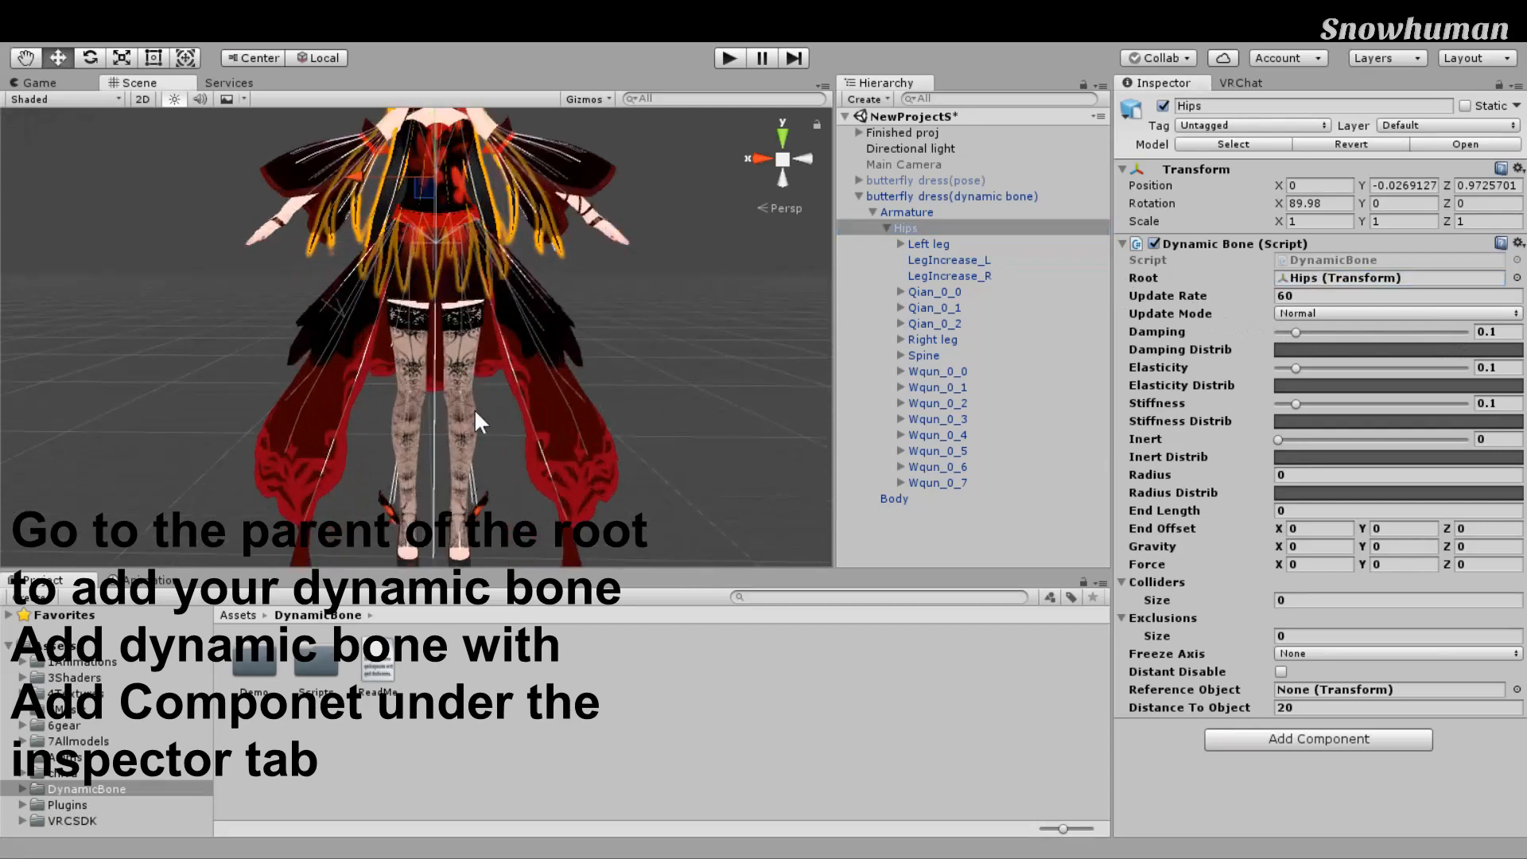
pyautogui.scroll(-4, 777, 354)
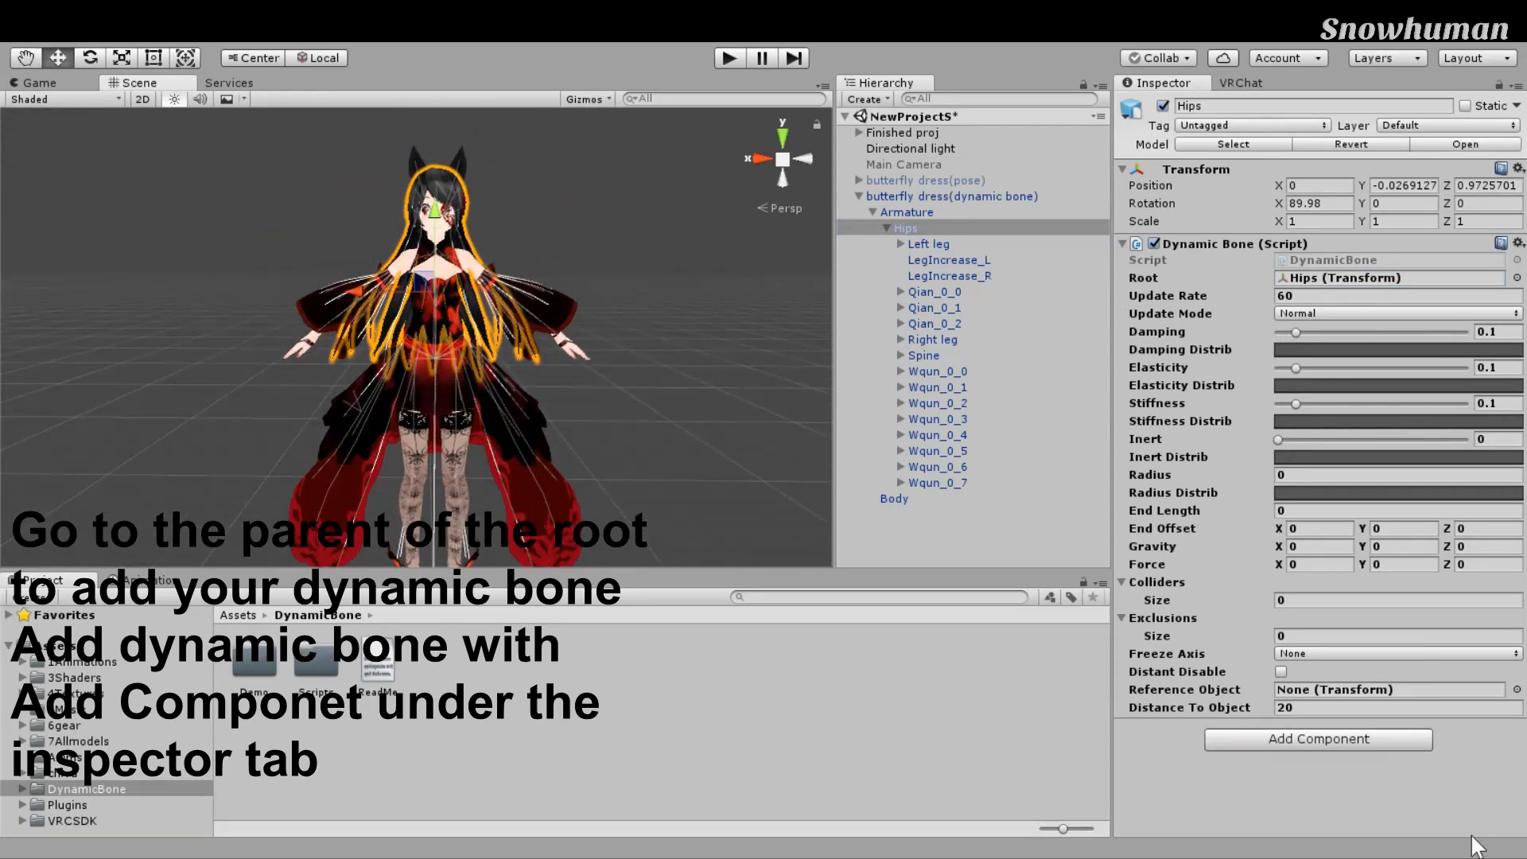
# Step: Add Left leg, LegIncrease_L, LegIncrease_R, Spine and Right leg to the Exclusions list
pyautogui.click(1324, 636)
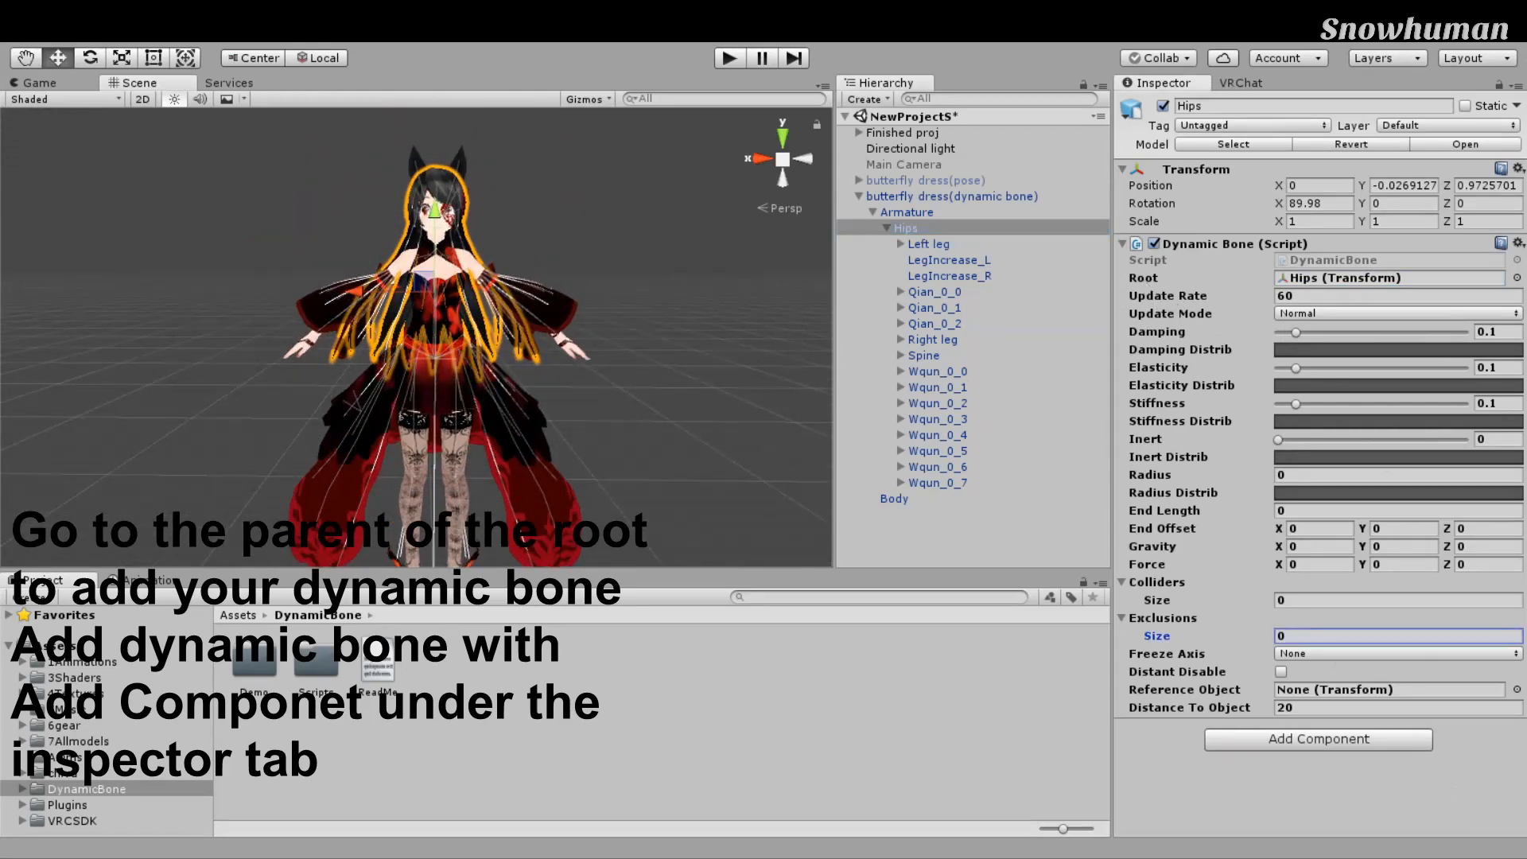
pyautogui.write('1')
pyautogui.press('Return')
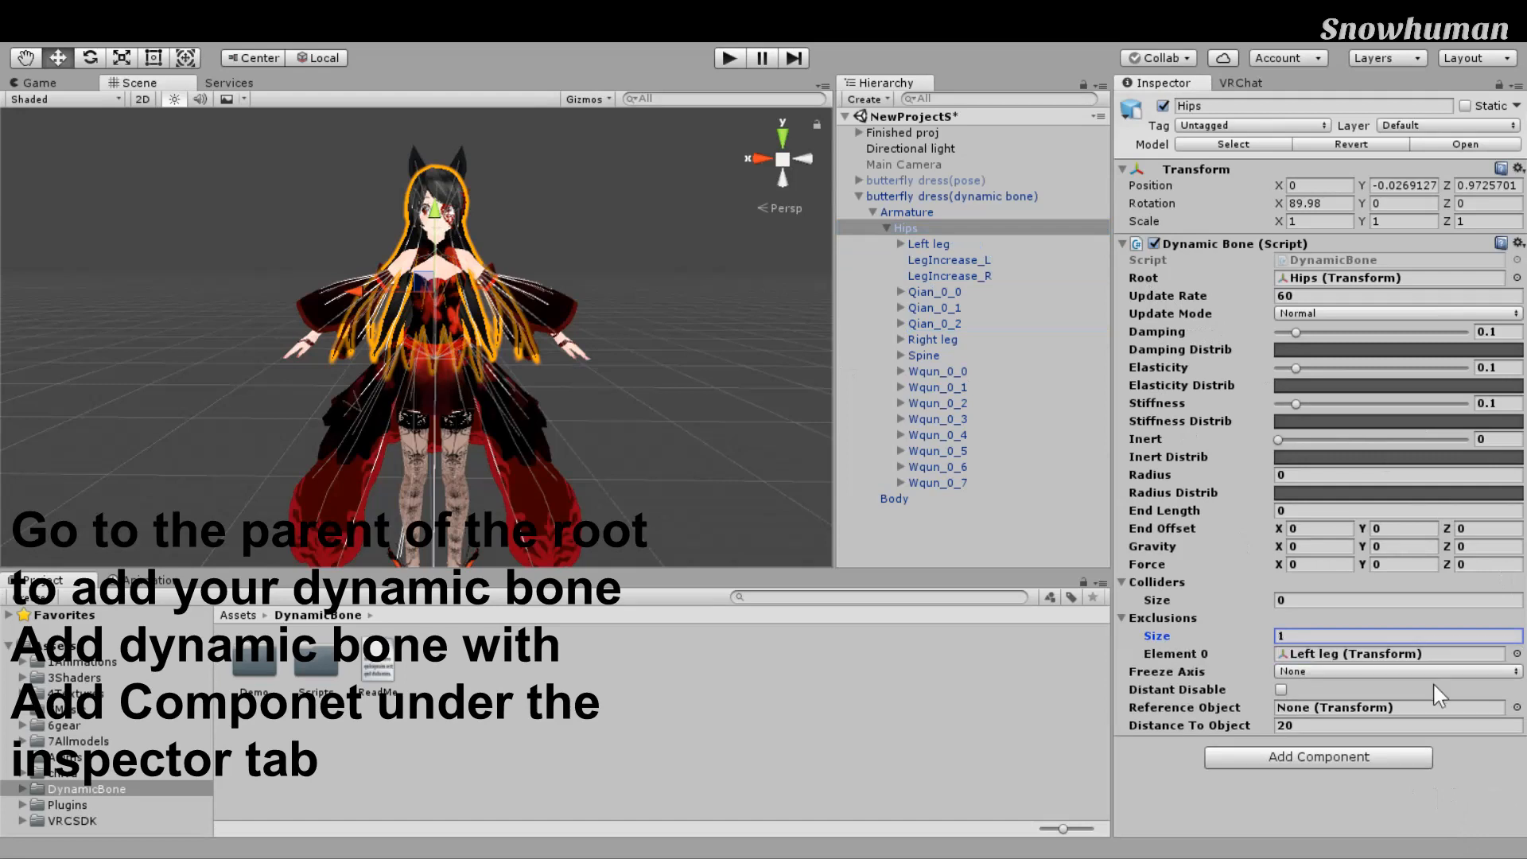
pyautogui.moveTo(949, 260)
pyautogui.mouseDown()
pyautogui.moveTo(1167, 507)
pyautogui.moveTo(1196, 617)
pyautogui.moveTo(990, 295)
pyautogui.mouseUp()
pyautogui.moveTo(1237, 382); pyautogui.dragTo(1169, 618)
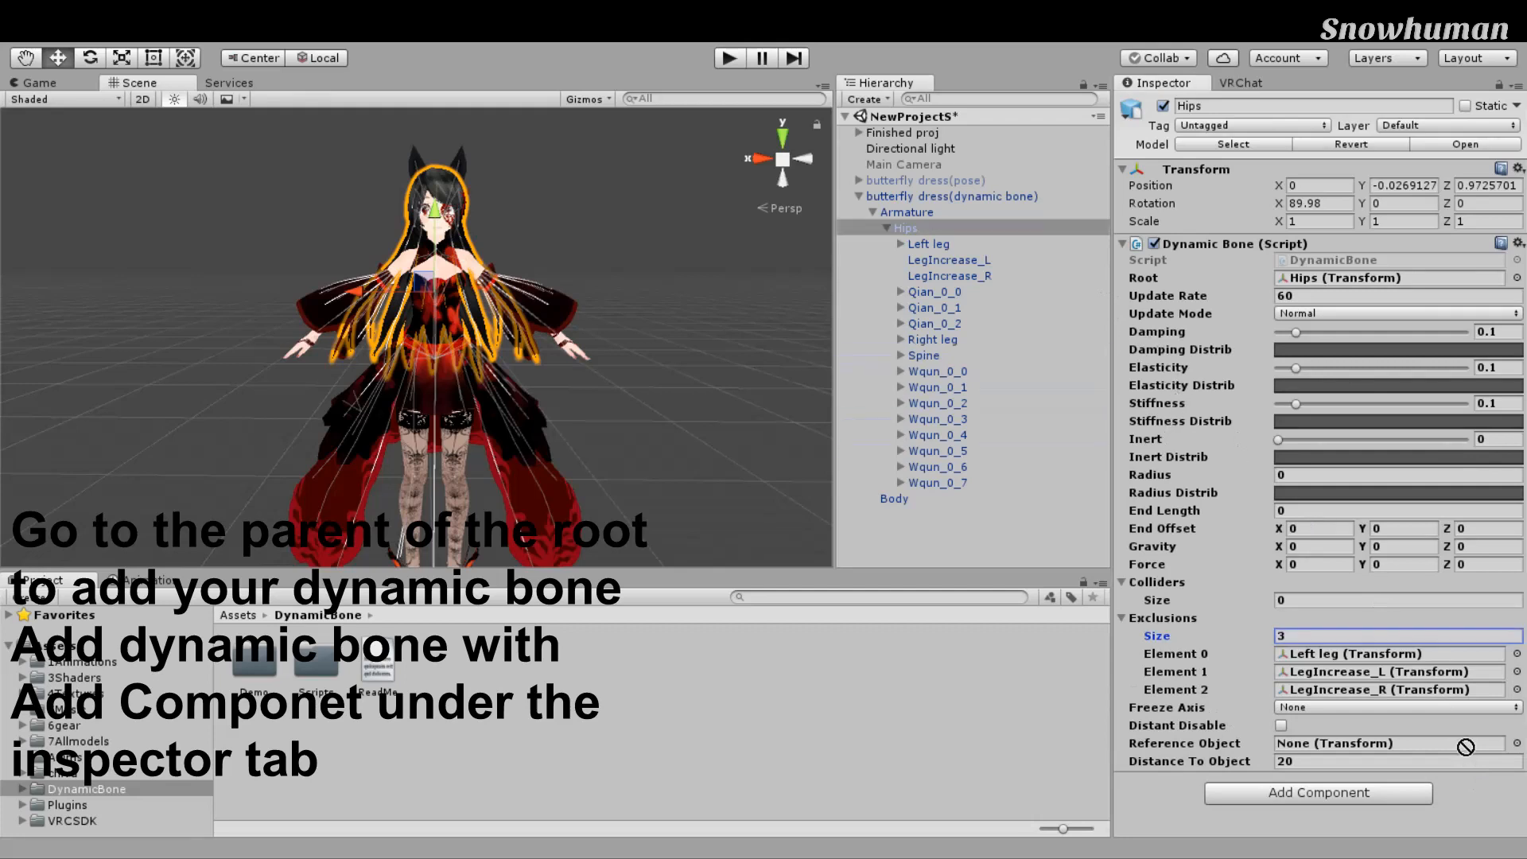
pyautogui.moveTo(1476, 771); pyautogui.dragTo(1163, 617)
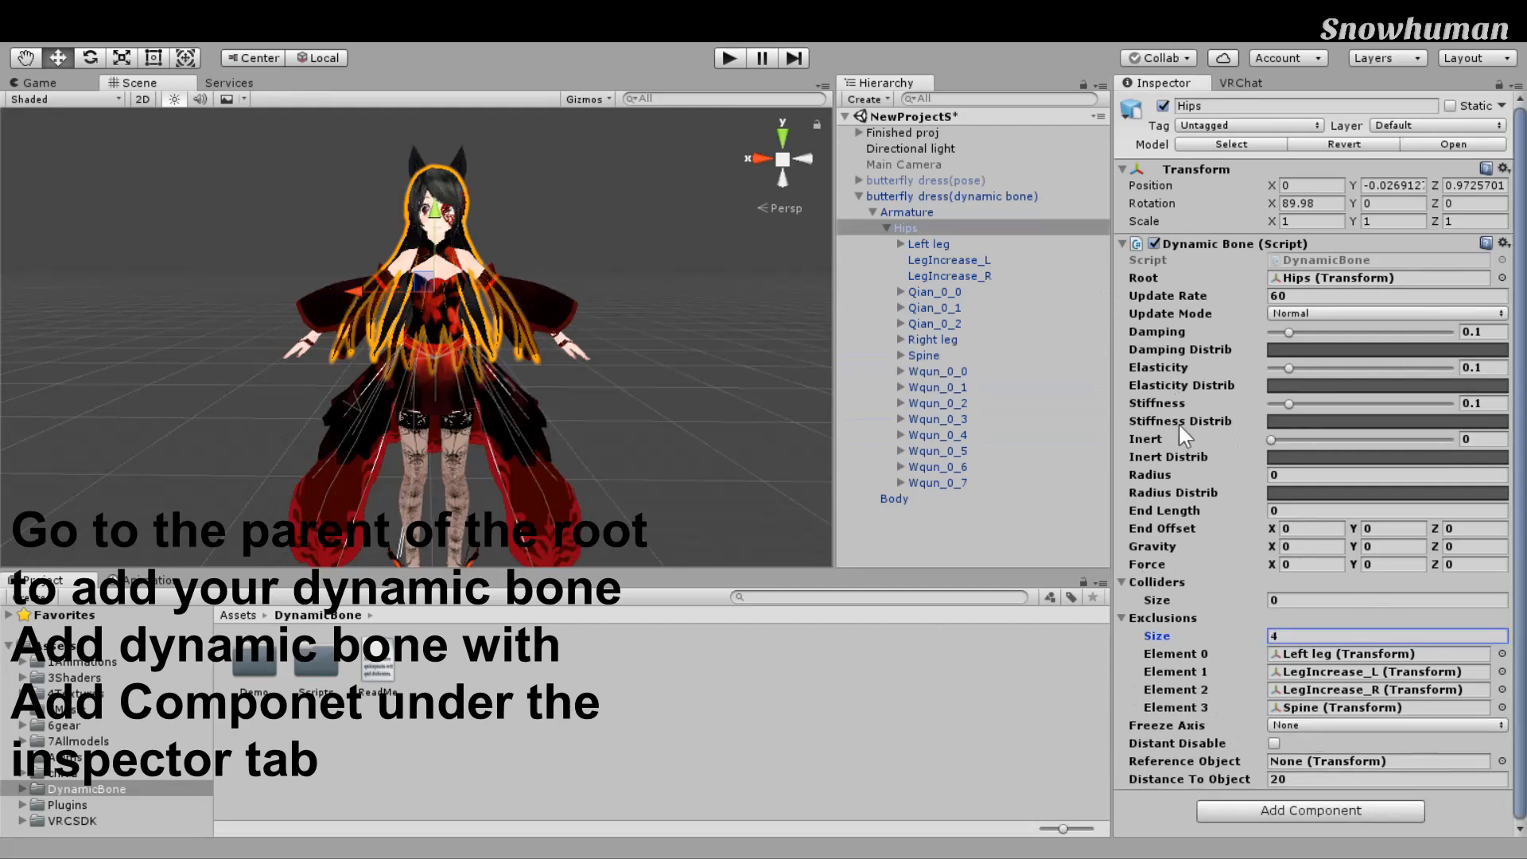
pyautogui.moveTo(932, 339); pyautogui.dragTo(1162, 635)
# Step: Reframe the character and enter Play mode to test the physics
pyautogui.scroll(-5, 718, 431)
pyautogui.scroll(5, 718, 431)
pyautogui.moveTo(718, 432); pyautogui.dragTo(709, 393, button='middle')
pyautogui.scroll(-5, 713, 431)
pyautogui.scroll(3, 712, 391)
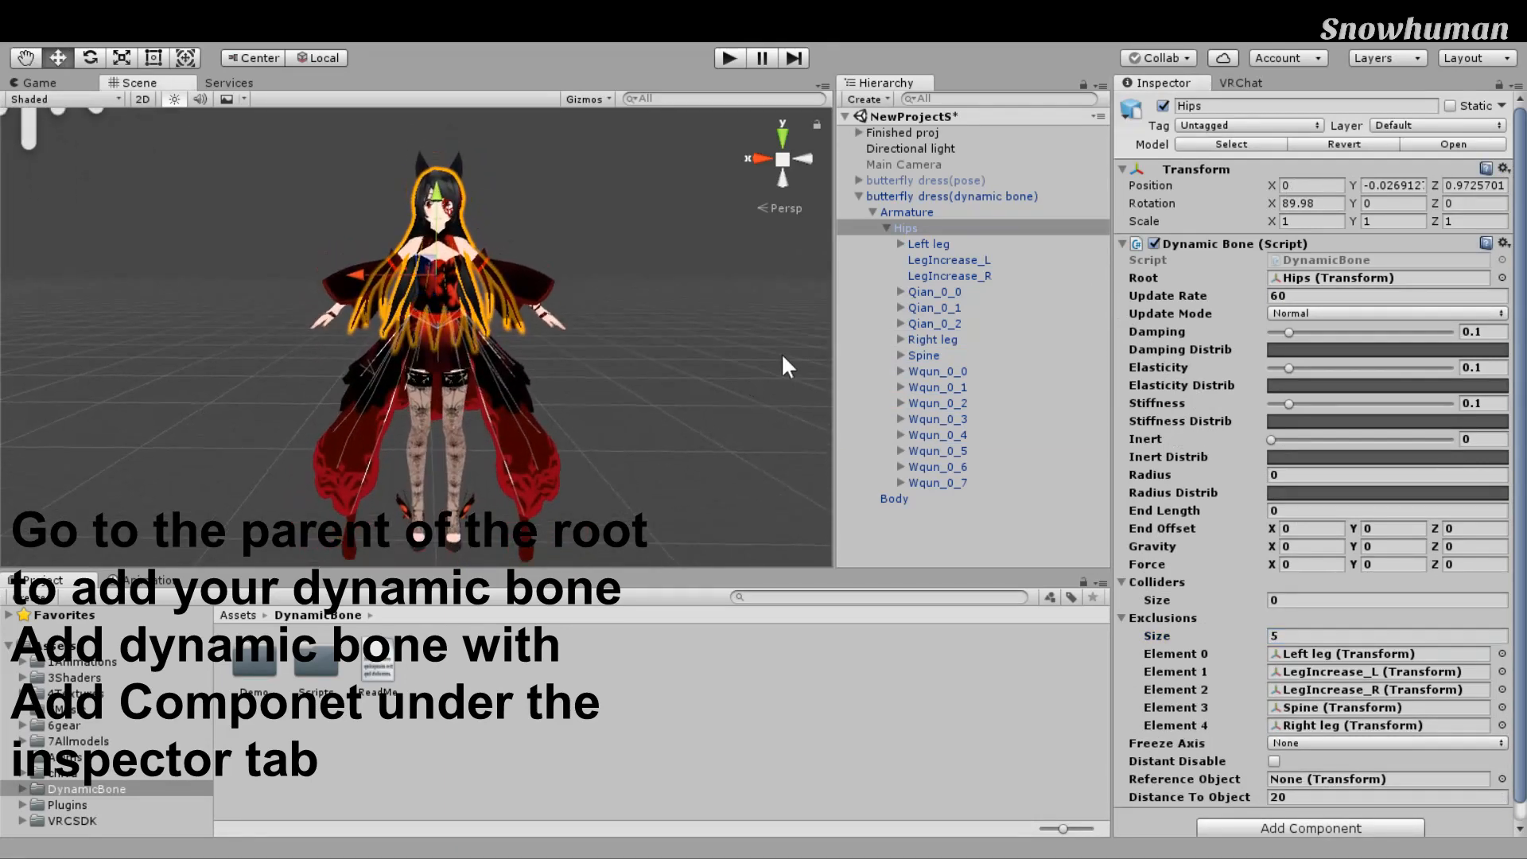
pyautogui.click(729, 57)
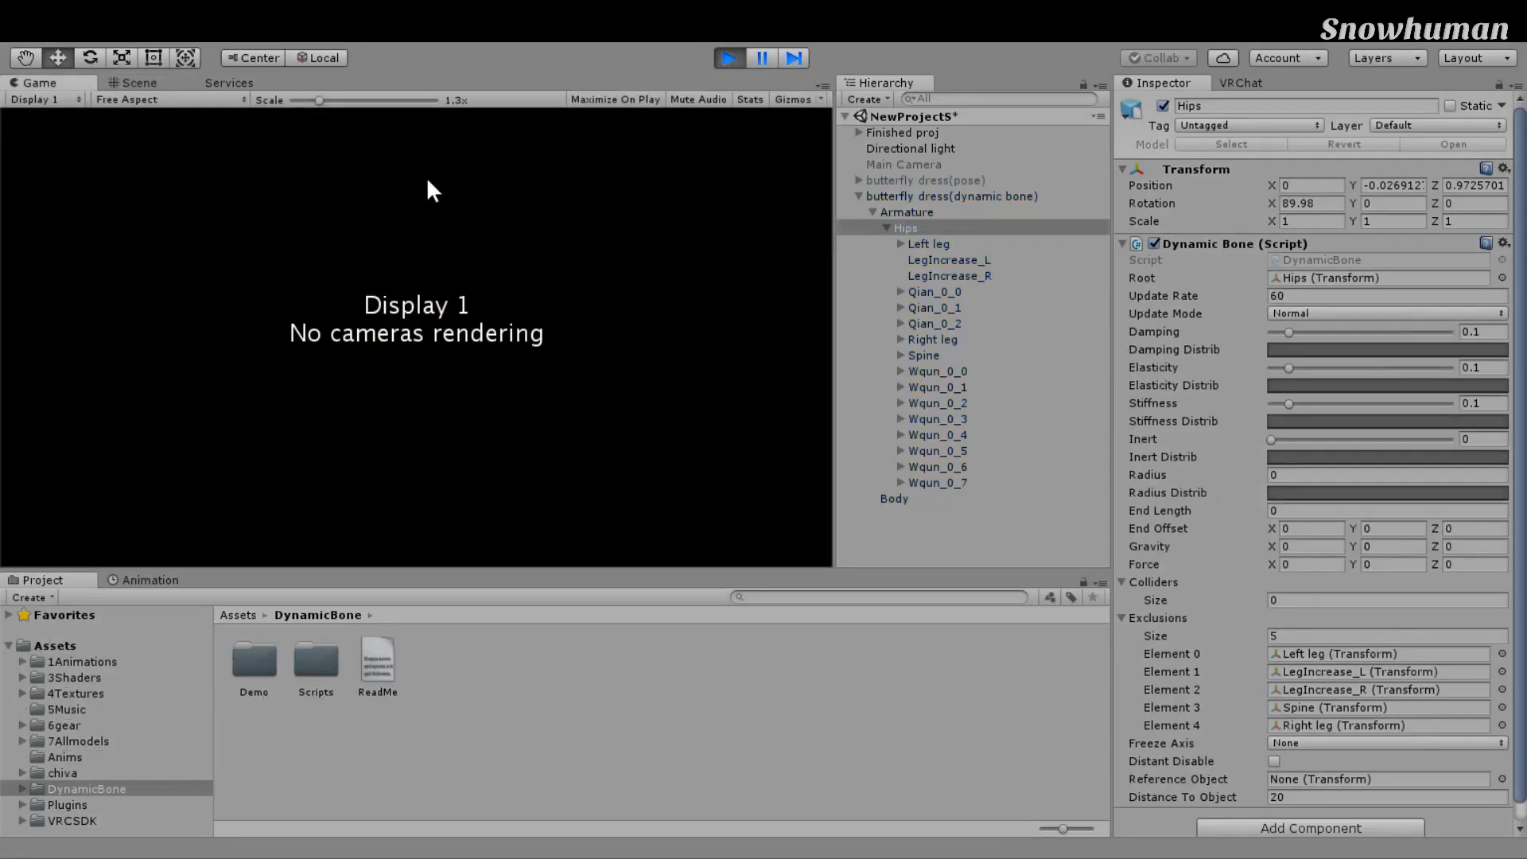
# Step: Back in the Scene view, raise Damping to 0.689, Elasticity 0.522, Stiffness 0.267, Inert 0.217
pyautogui.click(181, 82)
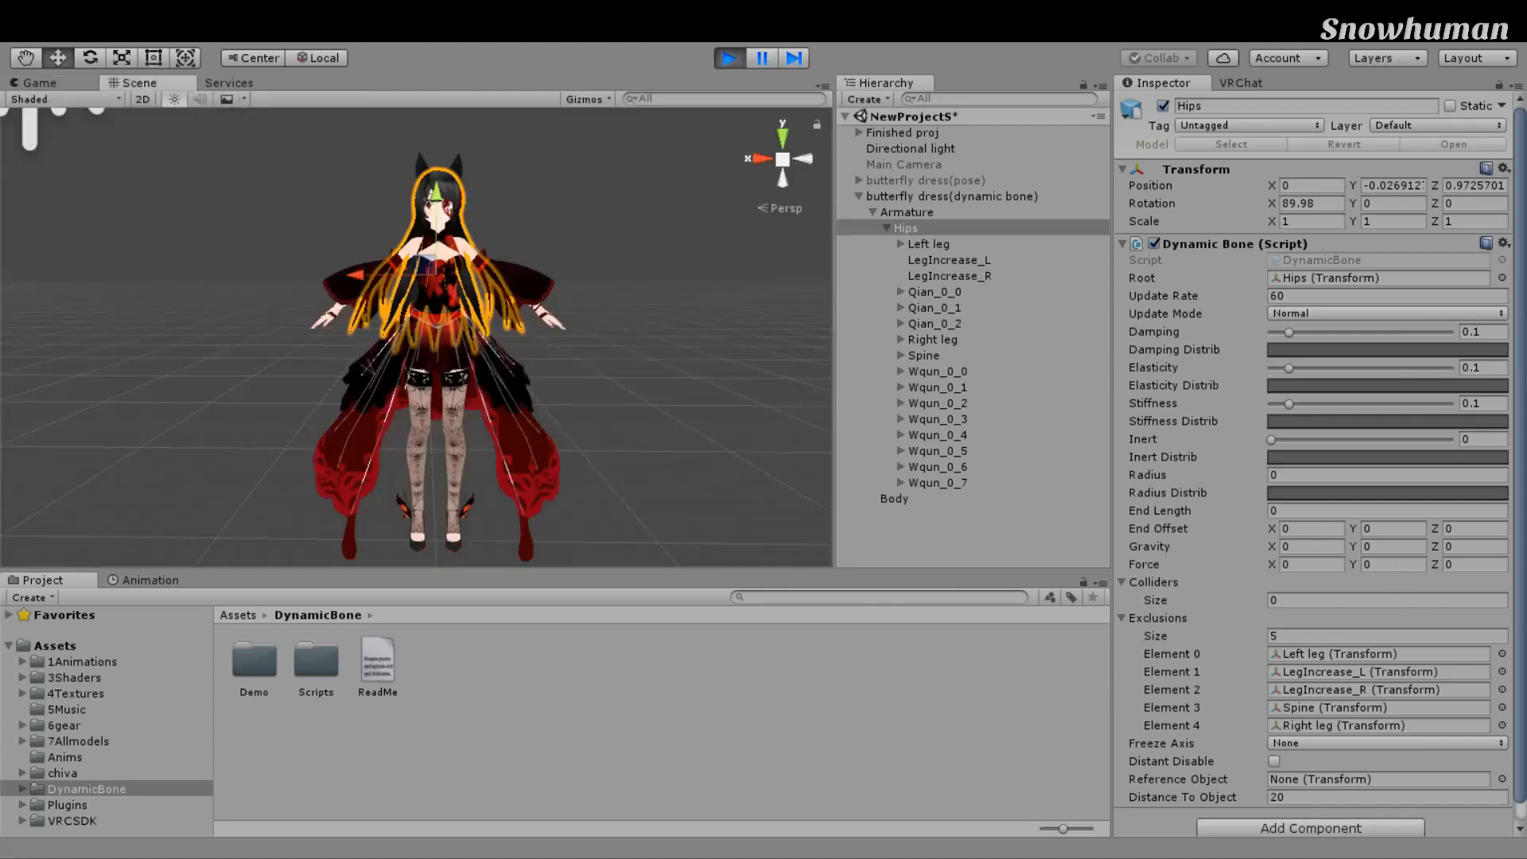
pyautogui.moveTo(1289, 332); pyautogui.dragTo(1395, 332)
pyautogui.moveTo(1289, 368); pyautogui.dragTo(1364, 367)
pyautogui.moveTo(1289, 403); pyautogui.dragTo(1310, 439)
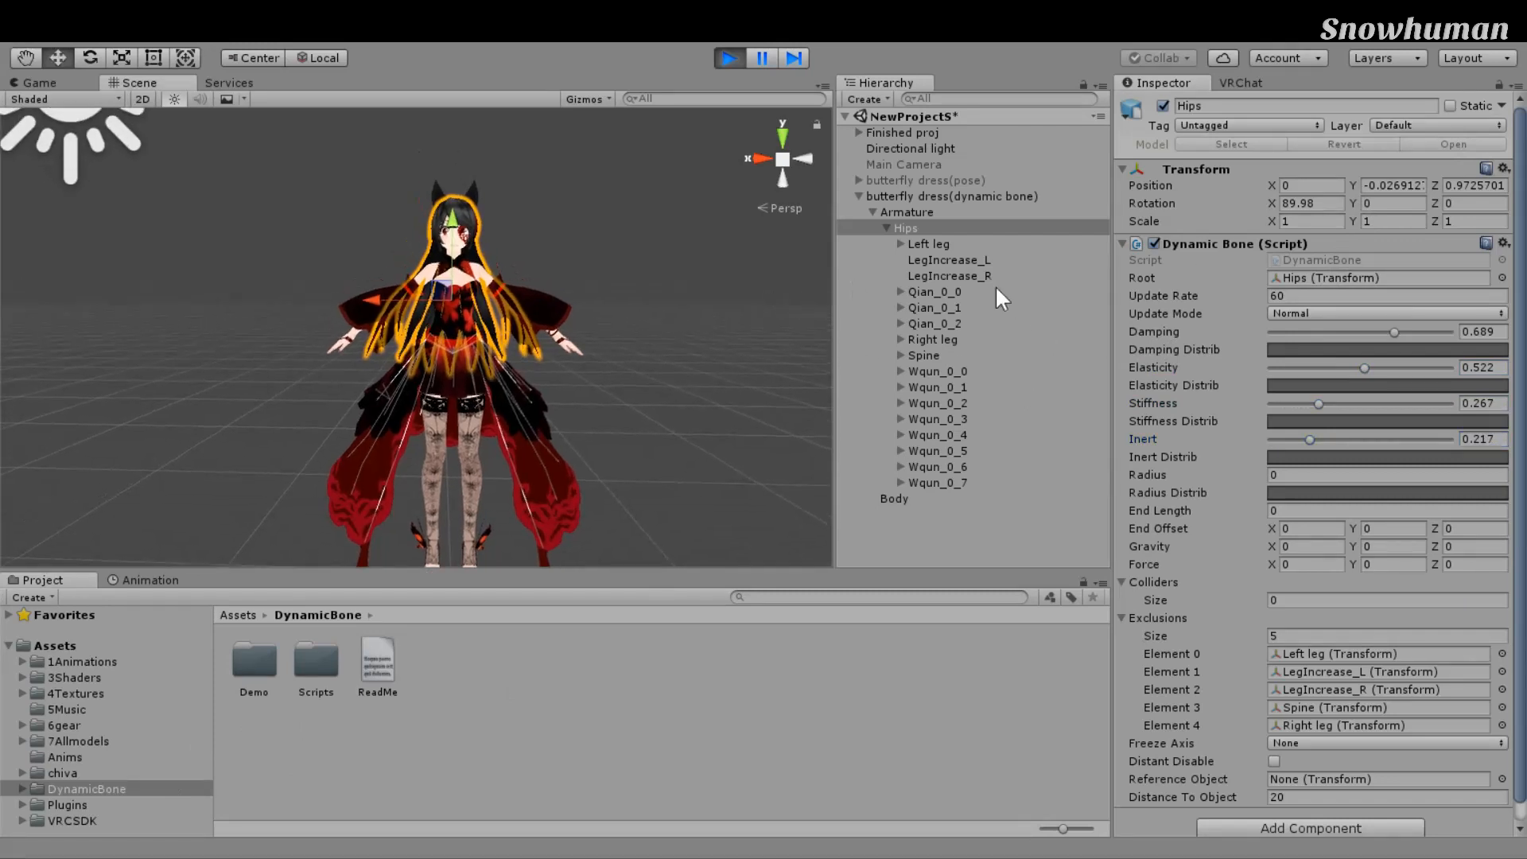
# Step: Slide the Armature and the avatar sideways to test the bone swing
pyautogui.click(1070, 213)
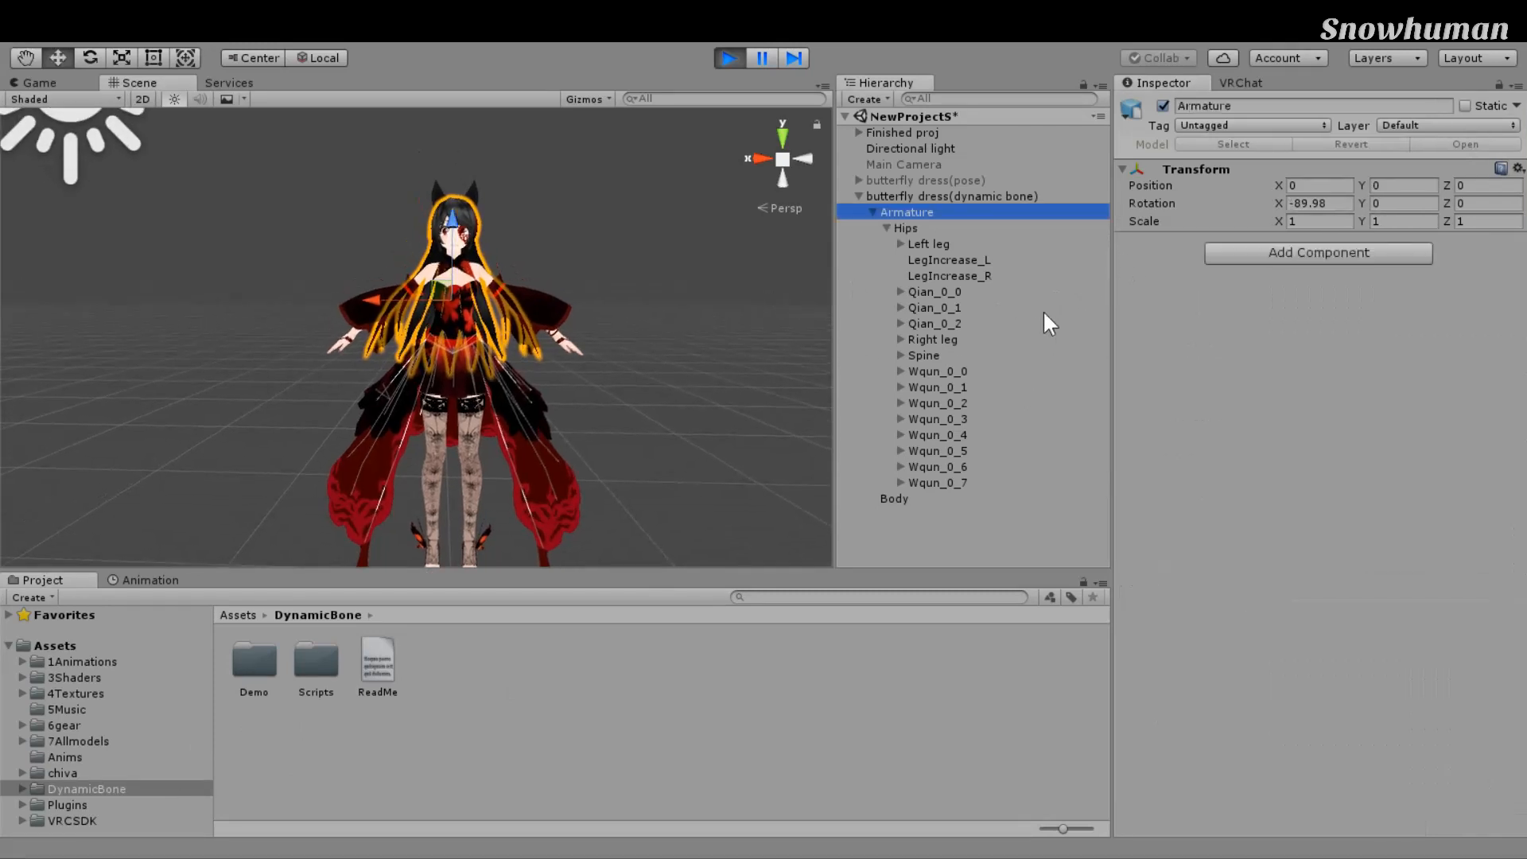
pyautogui.moveTo(519, 423); pyautogui.dragTo(617, 372)
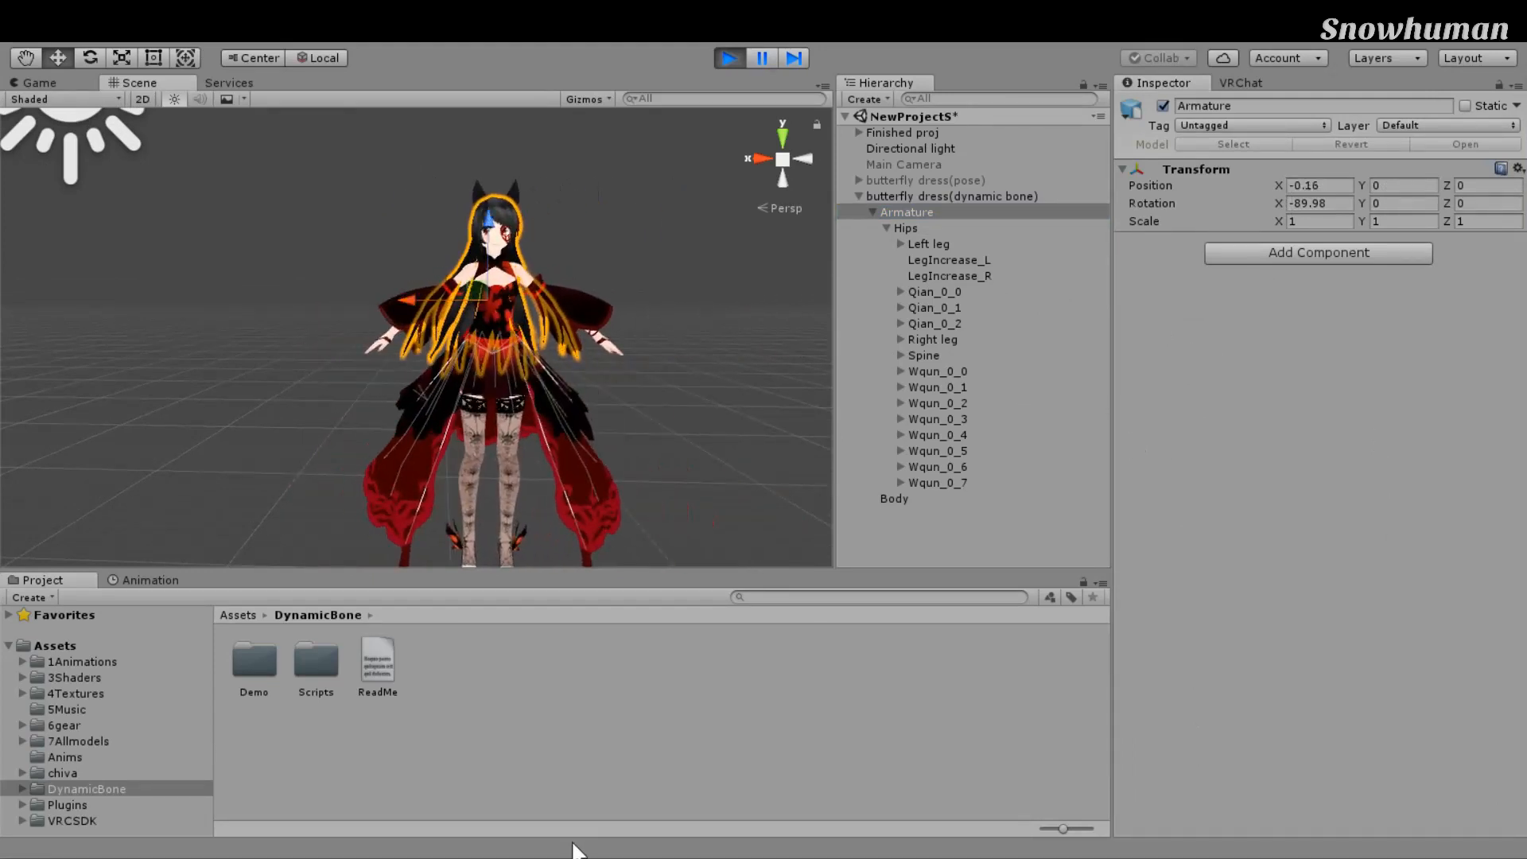
pyautogui.click(923, 229)
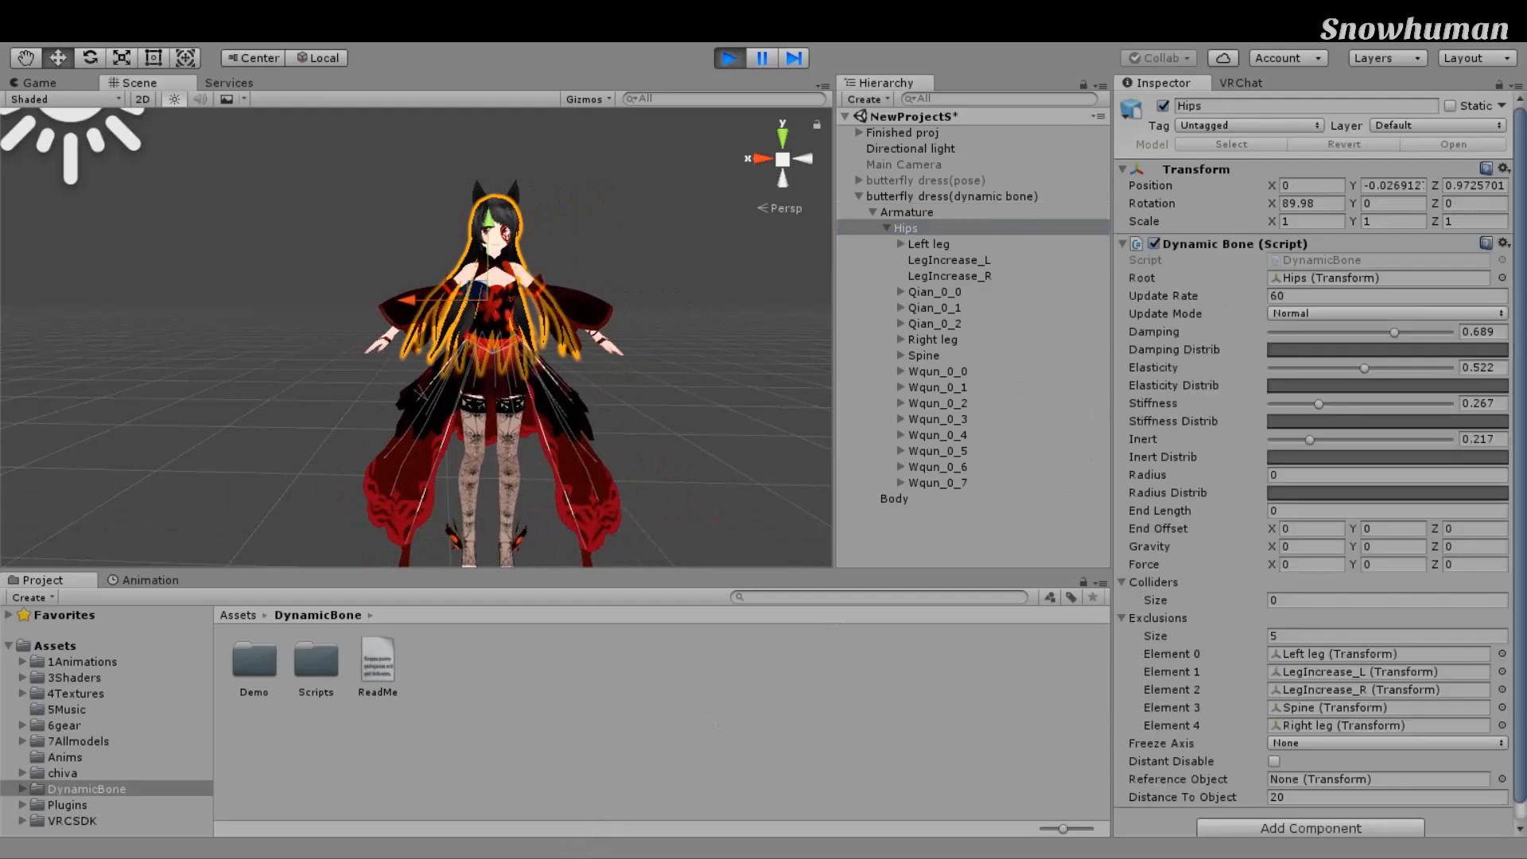
pyautogui.click(1424, 280)
pyautogui.click(927, 213)
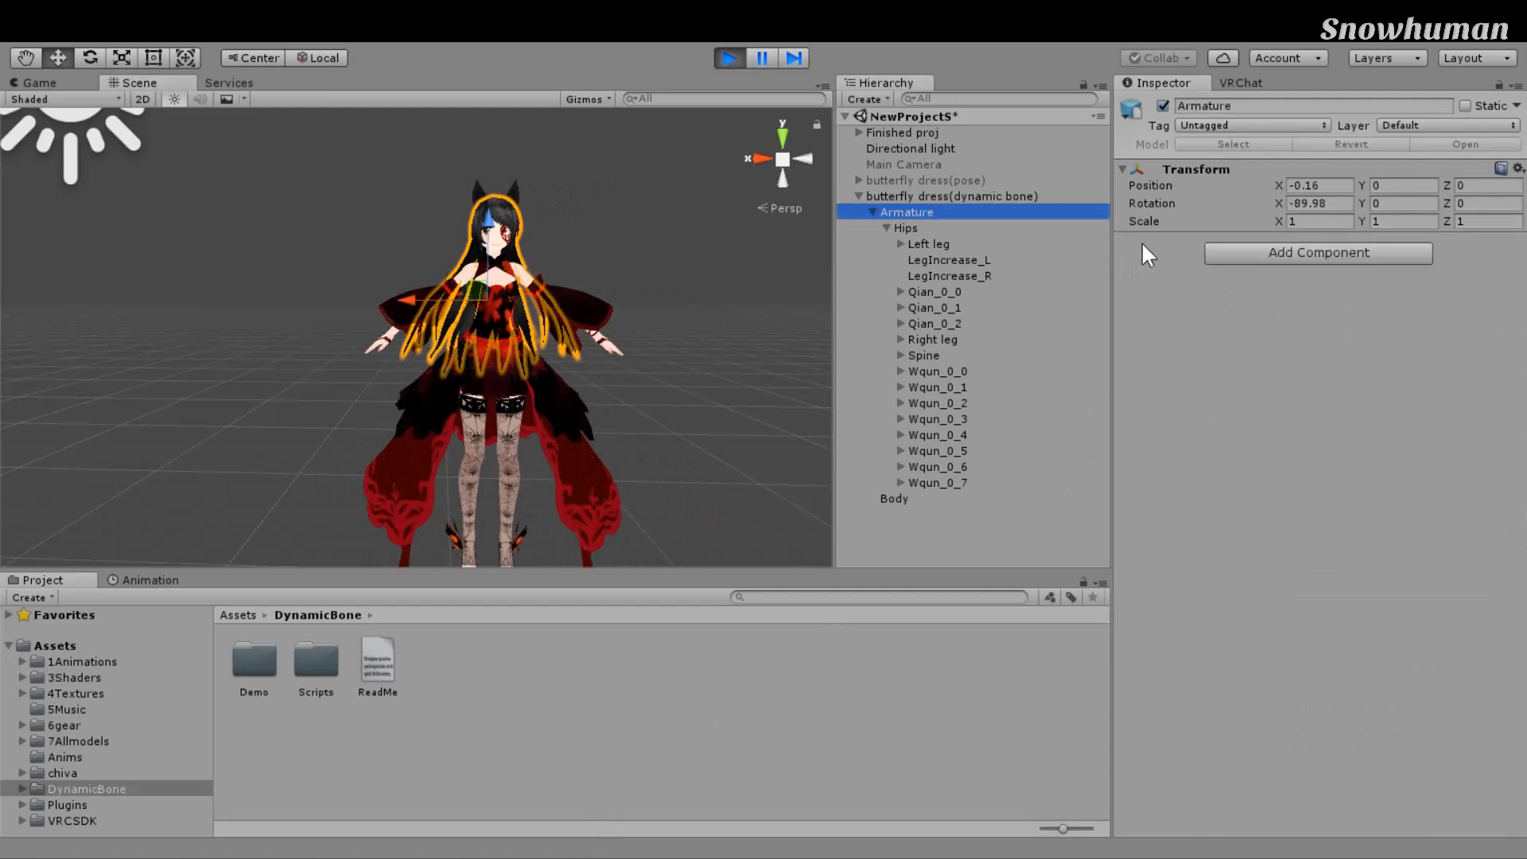
pyautogui.click(952, 196)
pyautogui.moveTo(507, 470); pyautogui.dragTo(487, 472)
# Step: Undo the test moves, restore the Dynamic Bone, and swing the Armature again
pyautogui.hotkey('ctrl', 'z')
pyautogui.hotkey('ctrl', 'z')
pyautogui.hotkey('ctrl', 'z')
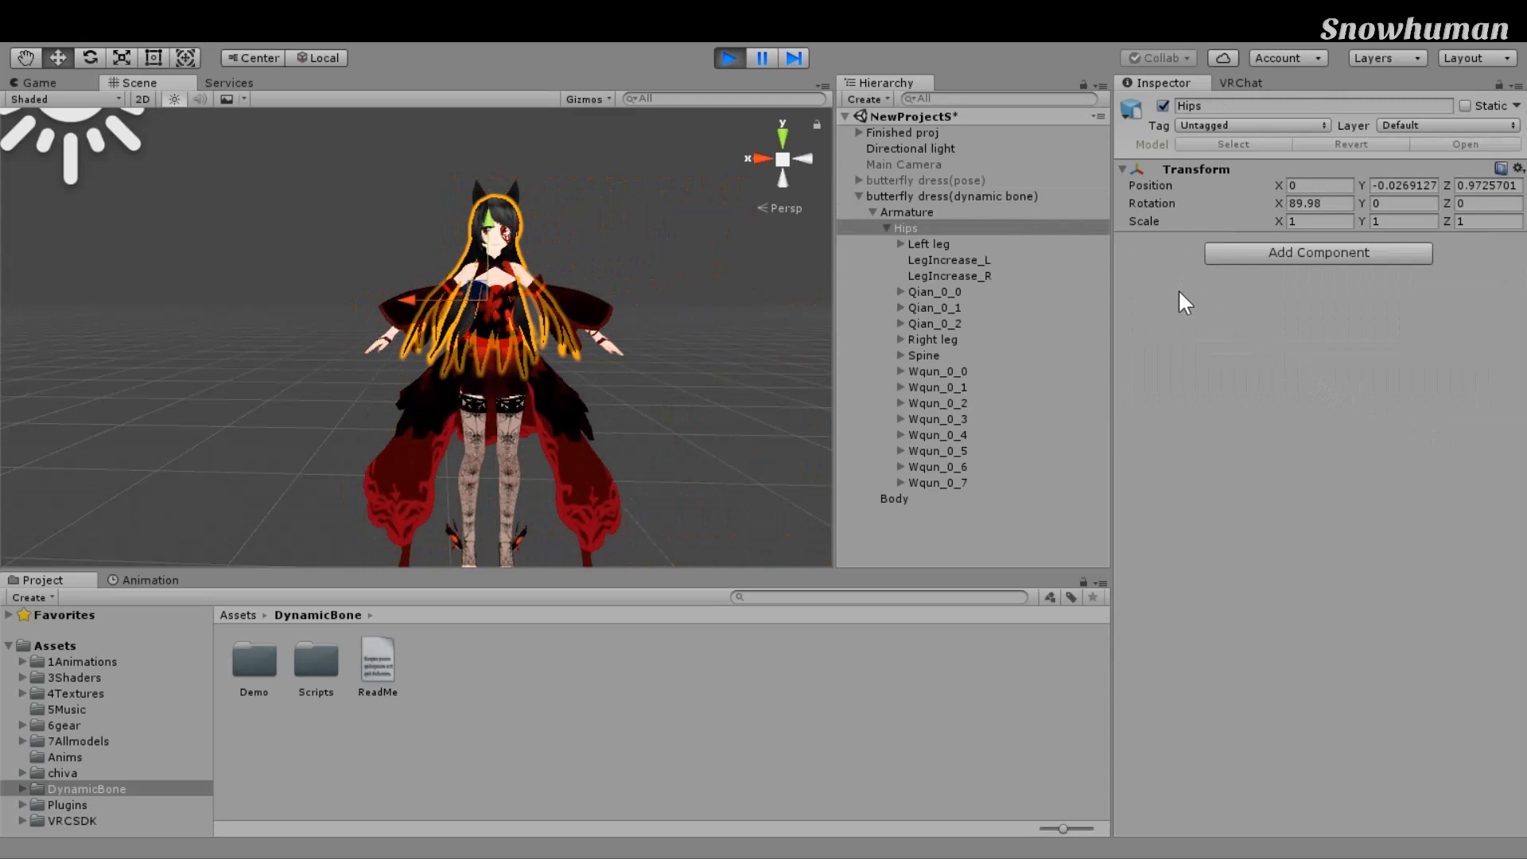
pyautogui.hotkey('ctrl', 'z')
pyautogui.scroll(4, 658, 436)
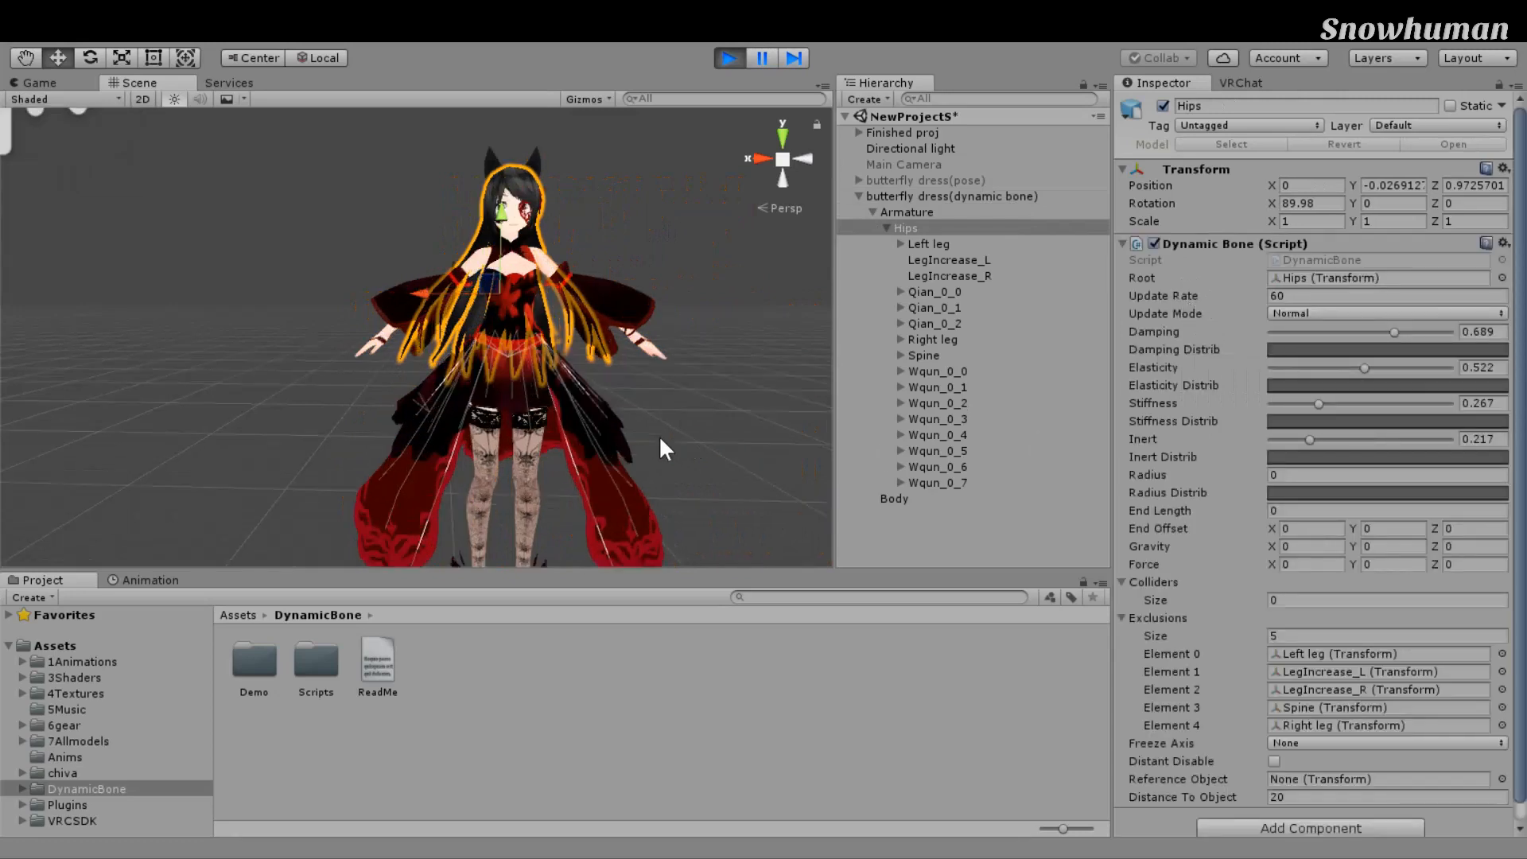
pyautogui.moveTo(696, 457); pyautogui.dragTo(719, 417, button='middle')
pyautogui.scroll(-7, 721, 416)
pyautogui.moveTo(417, 276); pyautogui.dragTo(485, 364)
pyautogui.hotkey('ctrl', 'z')
pyautogui.hotkey('ctrl', 'z')
pyautogui.scroll(3, 484, 365)
pyautogui.scroll(-3, 484, 365)
pyautogui.moveTo(587, 402); pyautogui.dragTo(576, 409, button='middle')
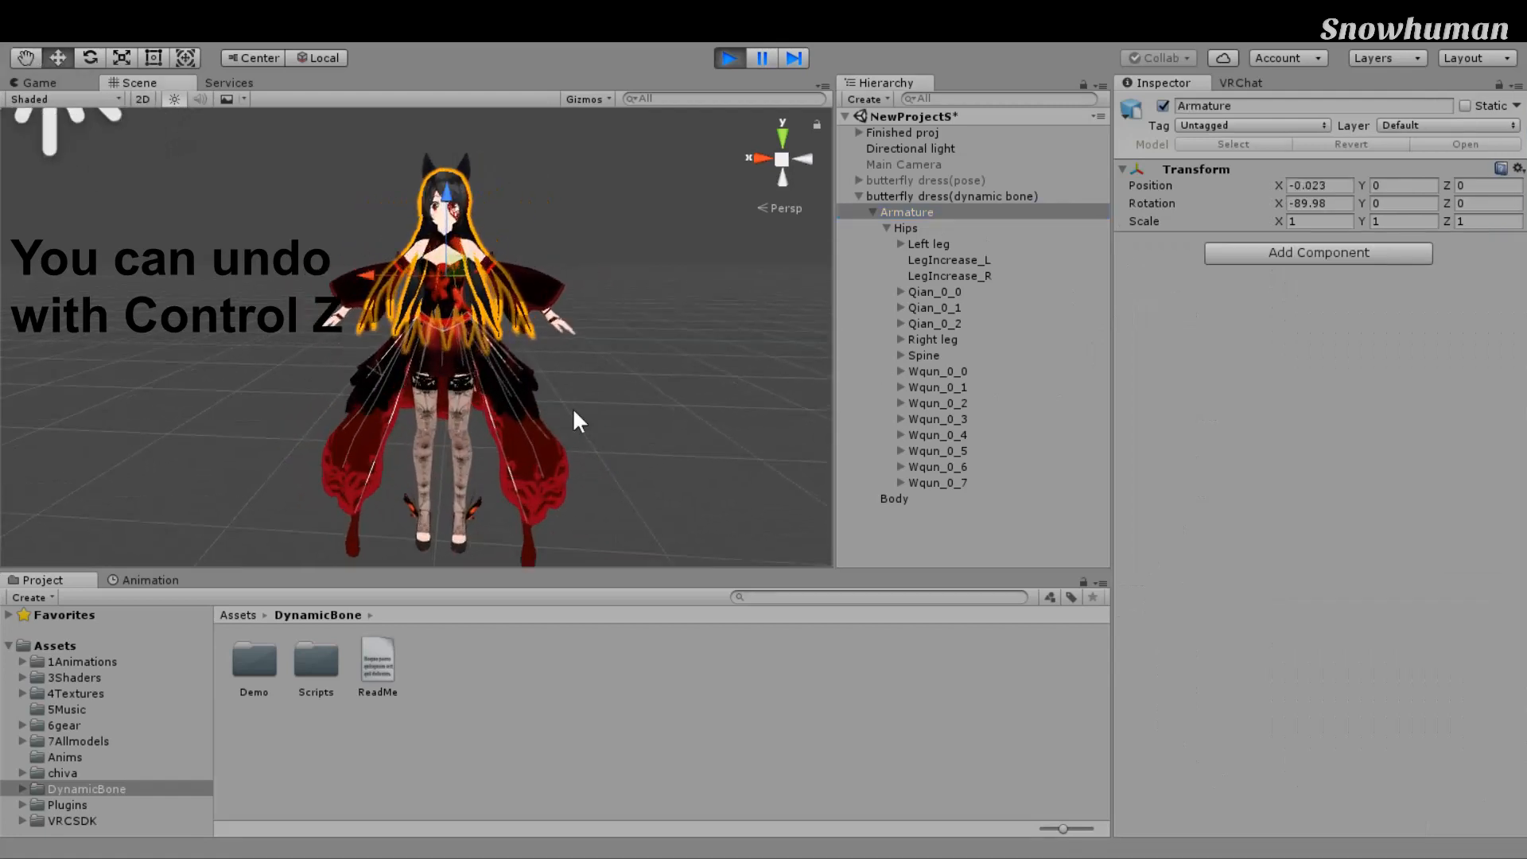
# Step: Retune Hips Dynamic Bone to Inert 0.411, Stiffness 0.306, Elasticity 0.489, Damping 0.672
pyautogui.click(906, 228)
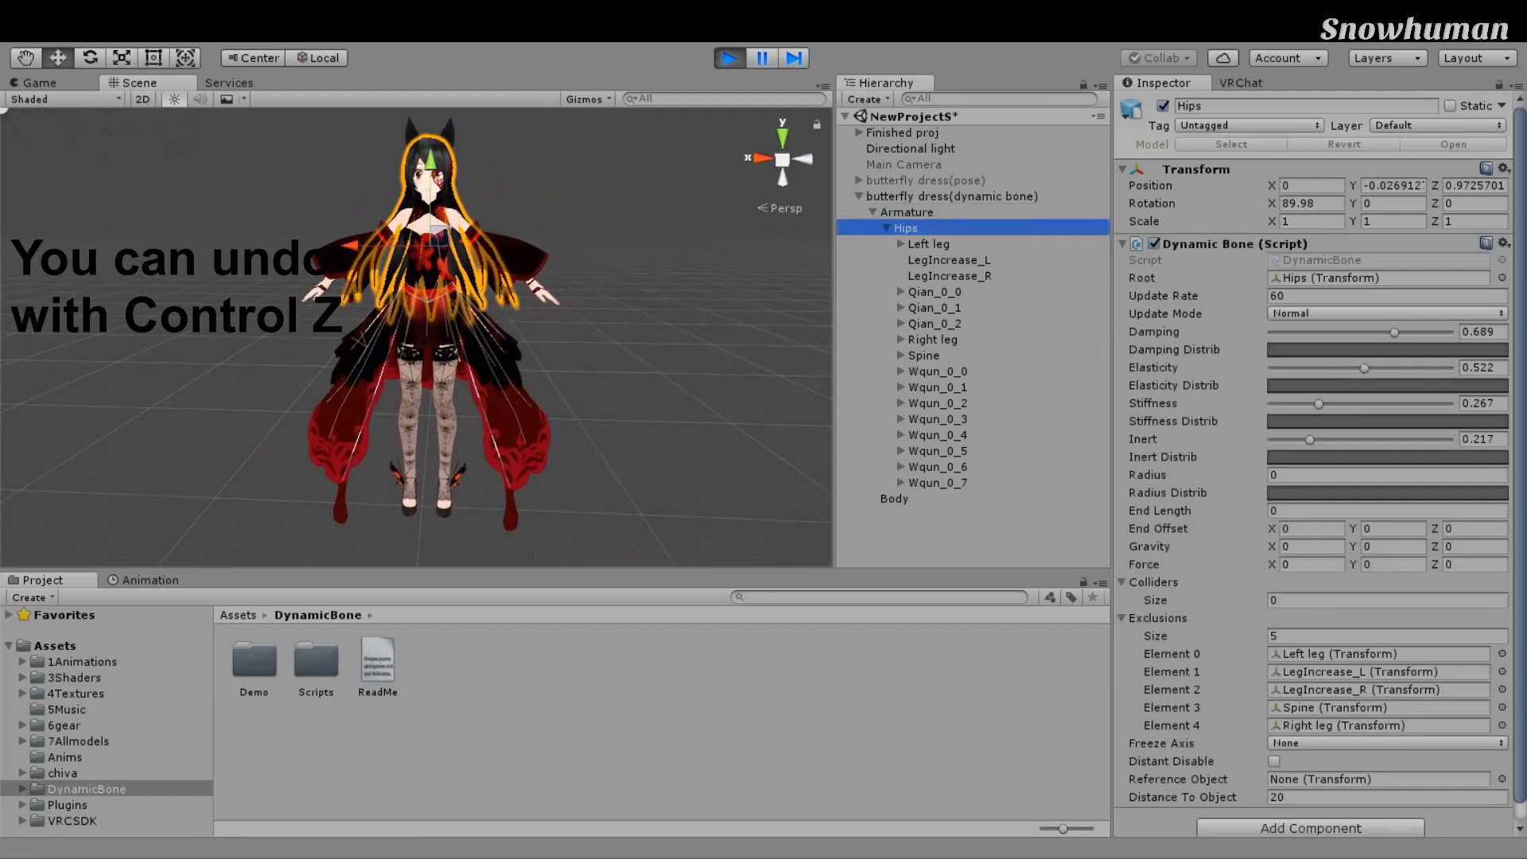
pyautogui.moveTo(1310, 440); pyautogui.dragTo(1281, 403)
pyautogui.moveTo(1364, 367); pyautogui.dragTo(1315, 368)
pyautogui.moveTo(1394, 332); pyautogui.dragTo(1384, 332)
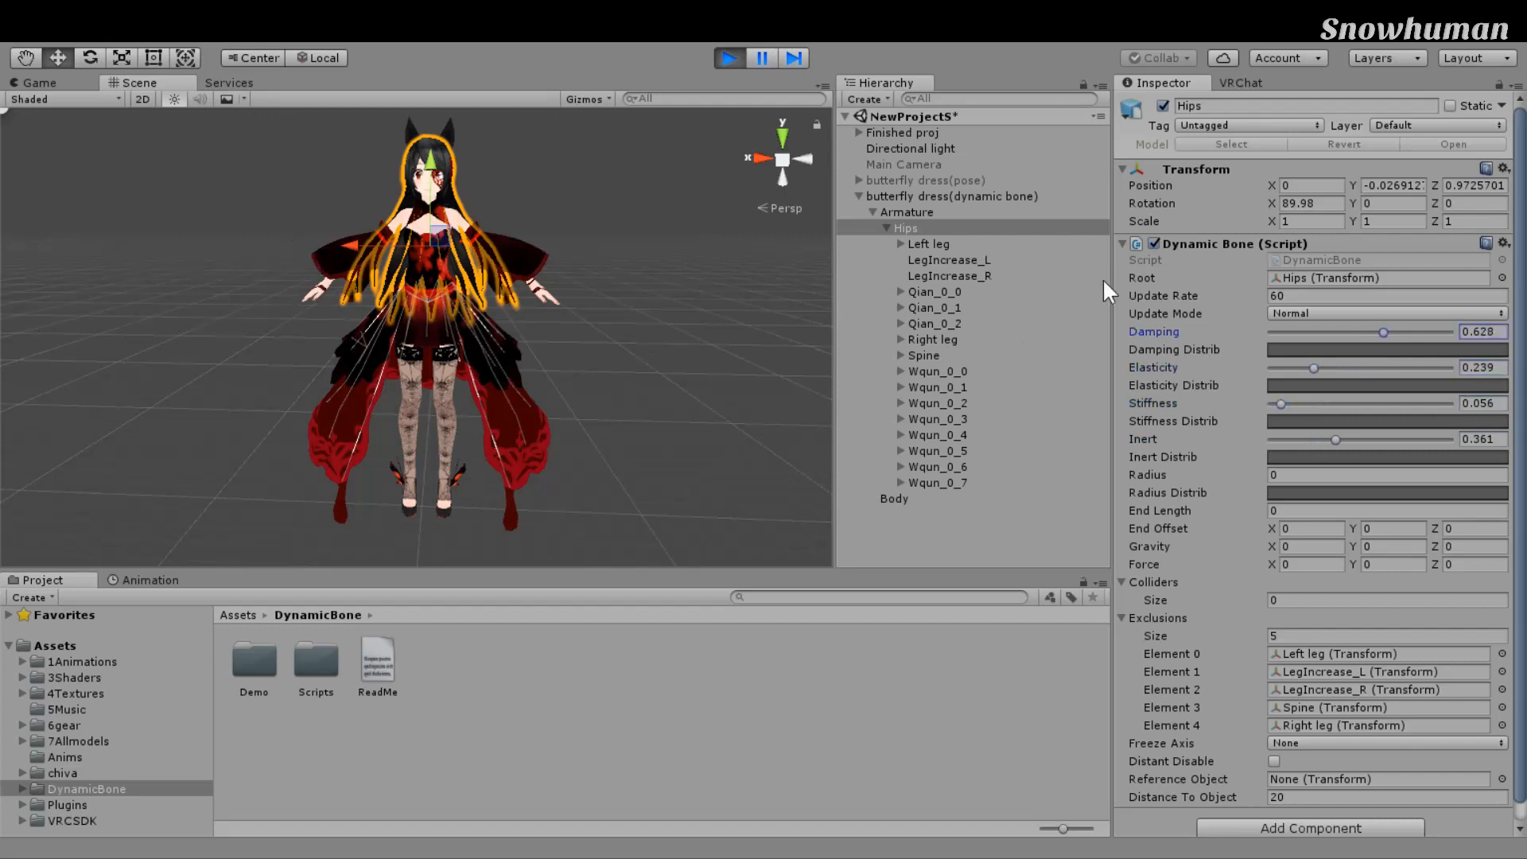
# Step: Swing the butterfly dress avatar back and forth to test the dress physics
pyautogui.click(946, 212)
pyautogui.click(961, 197)
pyautogui.moveTo(458, 406); pyautogui.dragTo(711, 398)
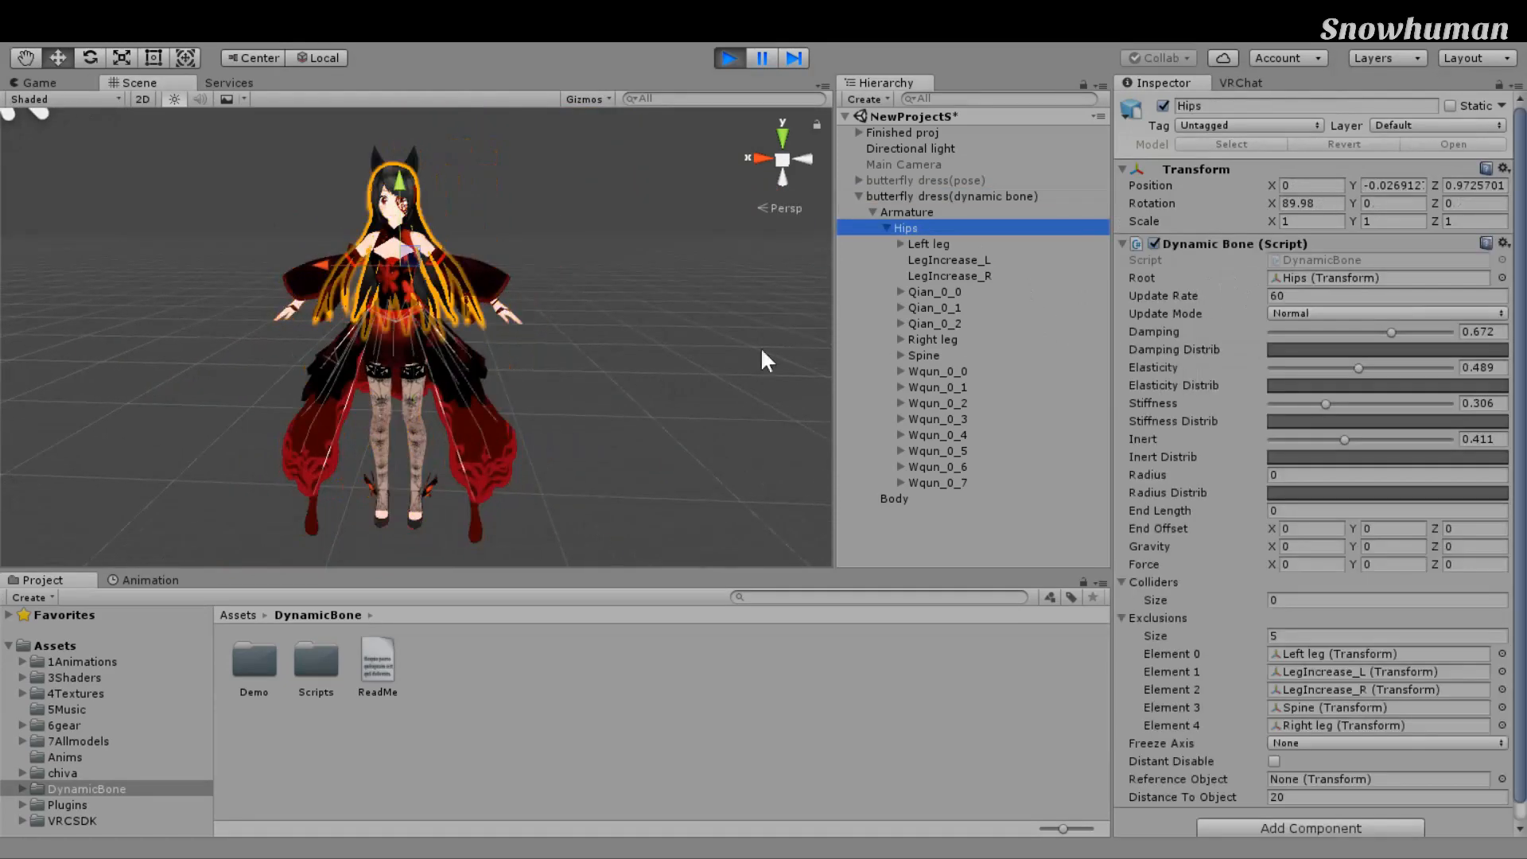
pyautogui.scroll(-1, 1320, 463)
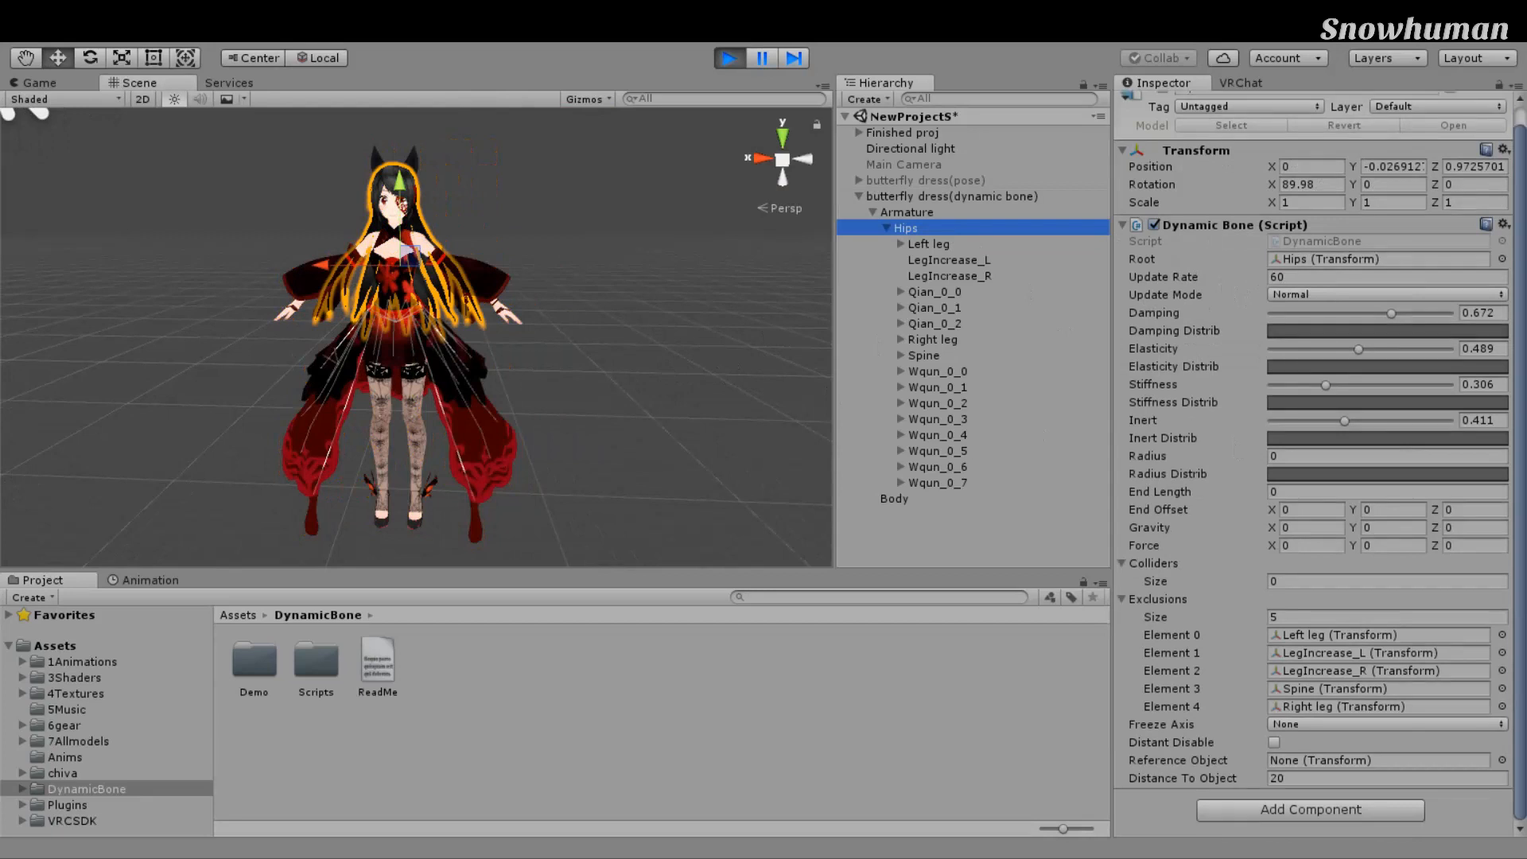
pyautogui.scroll(1, 1321, 463)
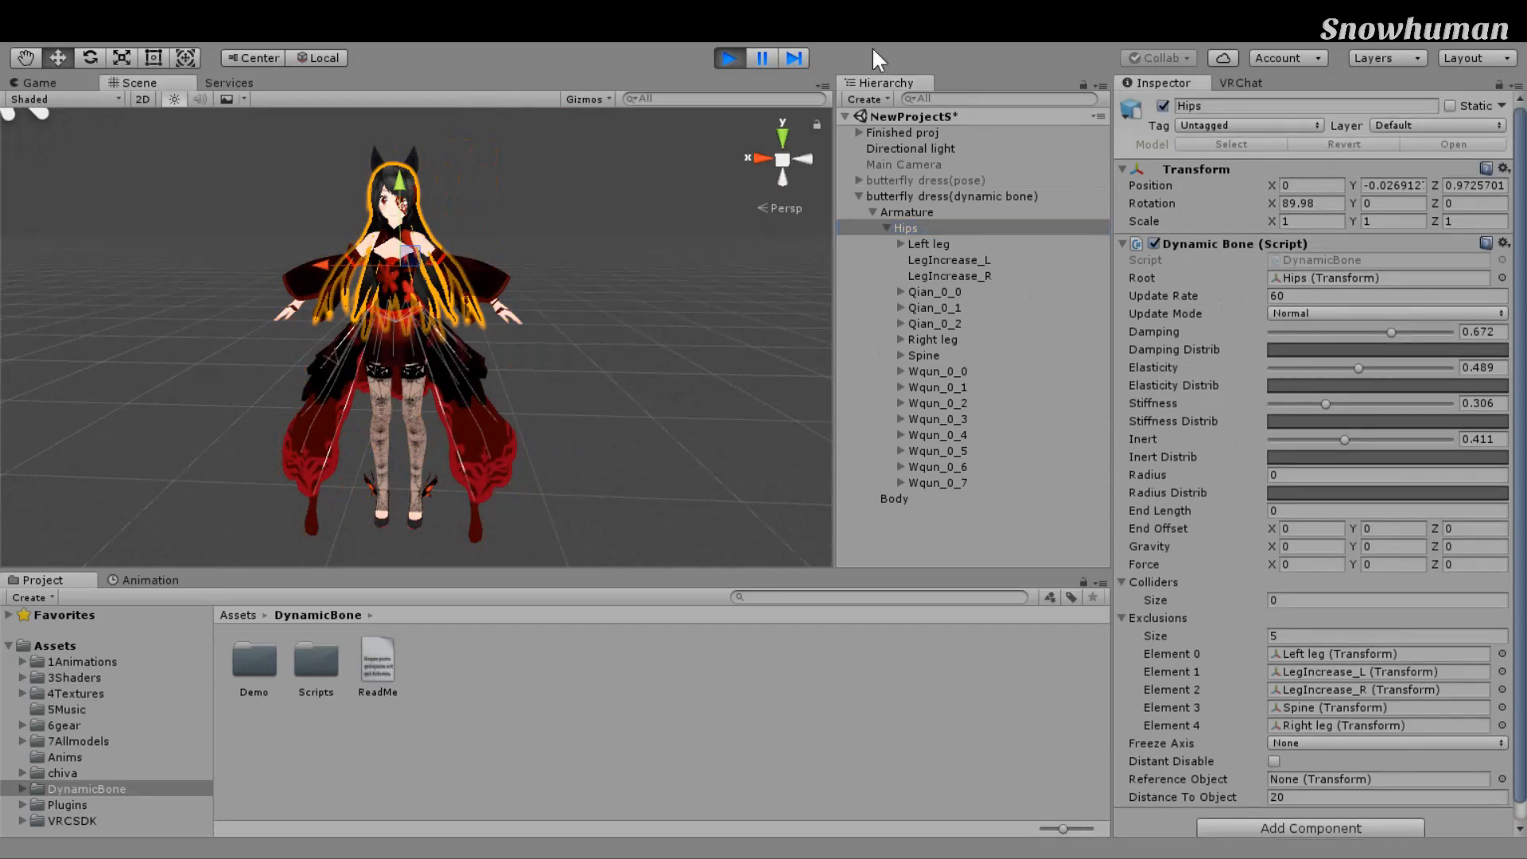
# Step: Stop Play mode and frame the Hips bone in the Scene view
pyautogui.hotkey('ctrl', 'p')
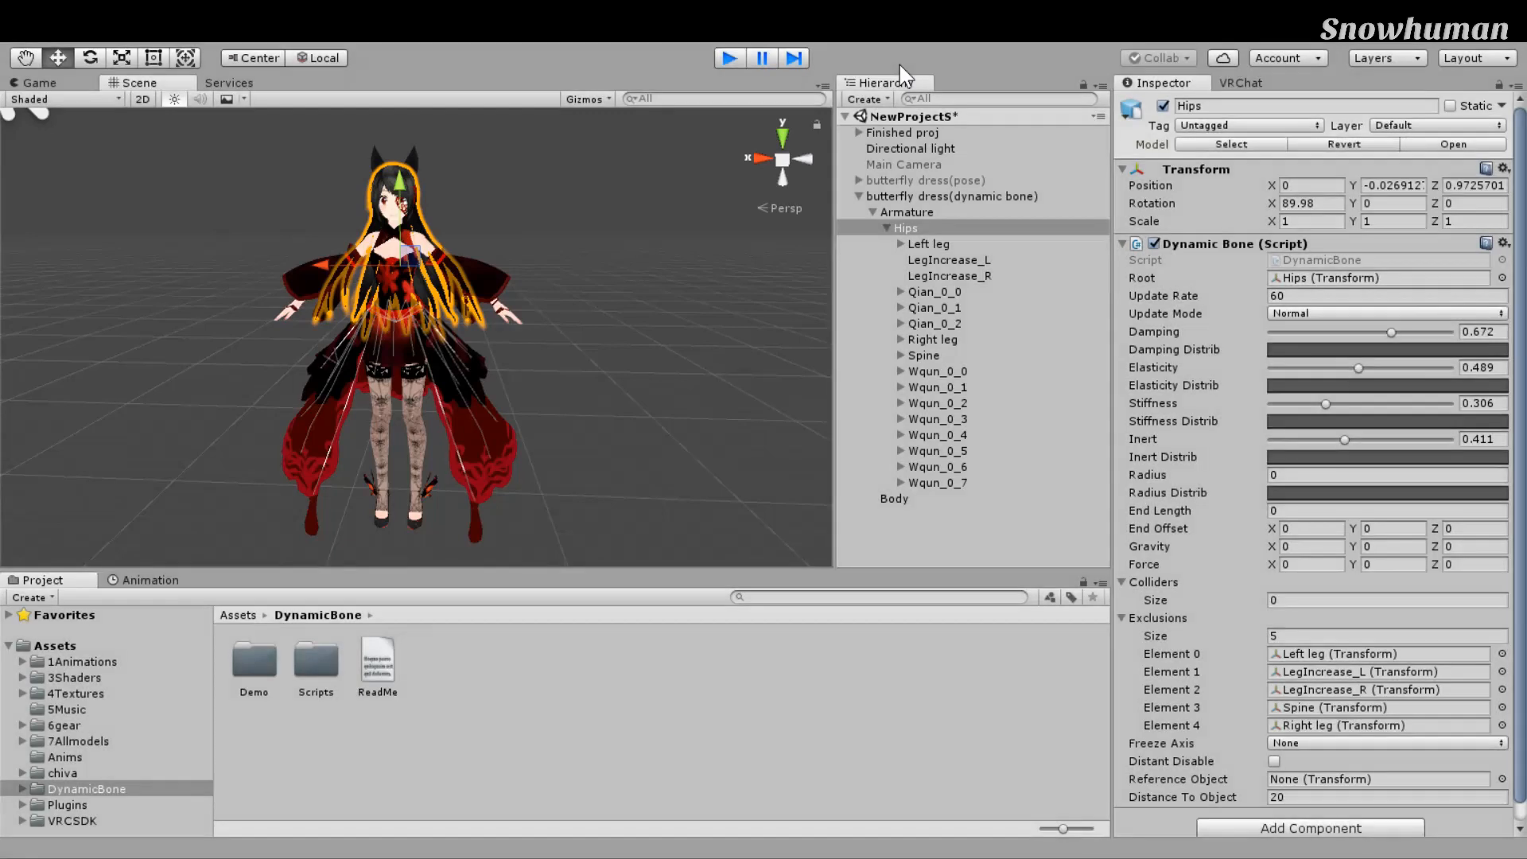
pyautogui.press('f')
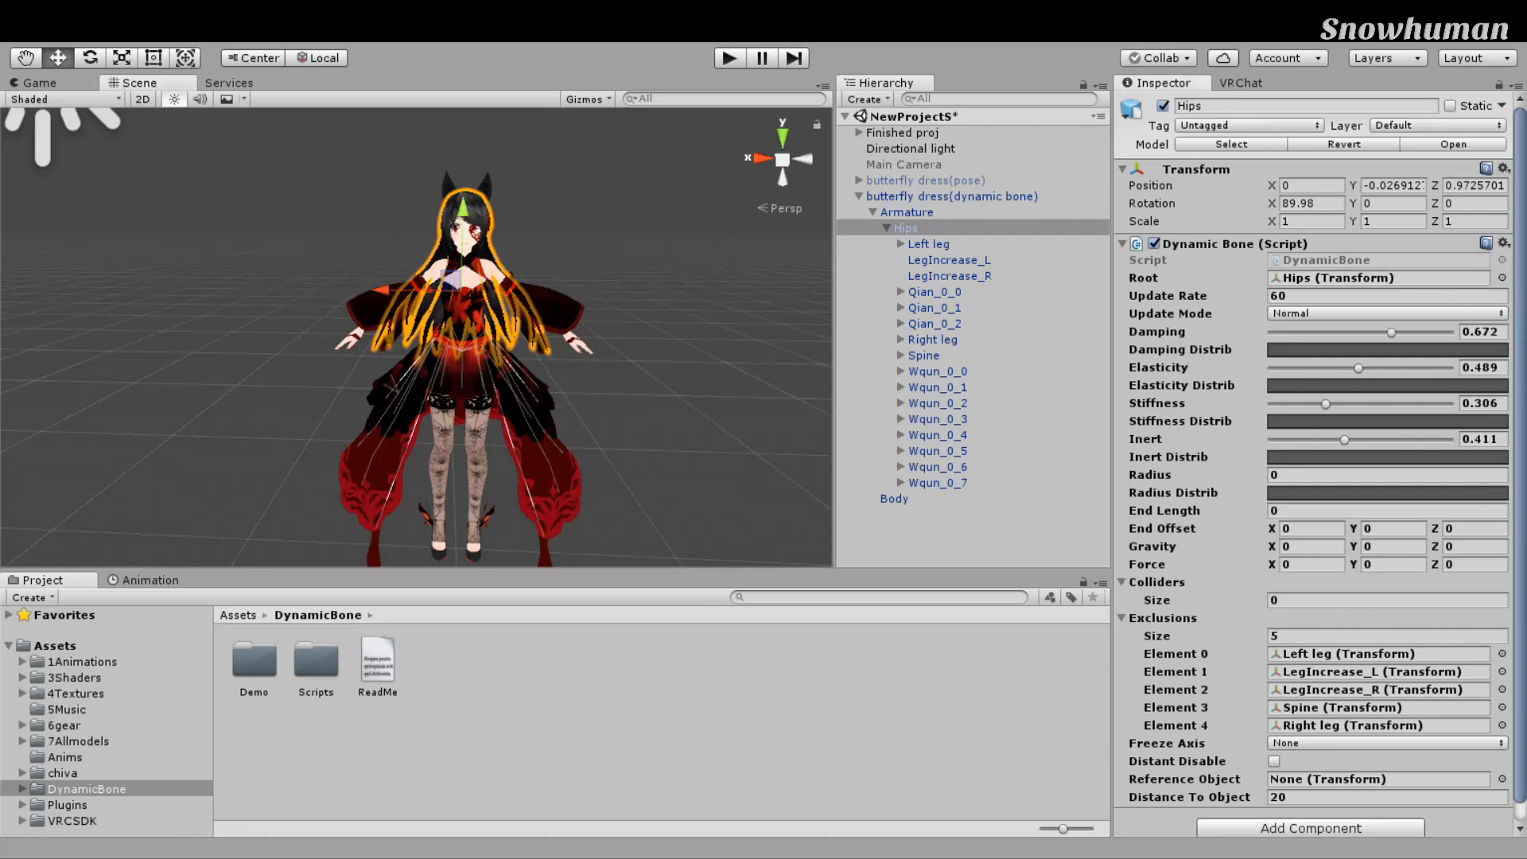
pyautogui.scroll(-6, 738, 383)
pyautogui.scroll(6, 732, 360)
pyautogui.moveTo(769, 302); pyautogui.dragTo(745, 253, button='middle')
pyautogui.scroll(7, 749, 214)
pyautogui.scroll(-7, 748, 215)
pyautogui.scroll(4, 755, 318)
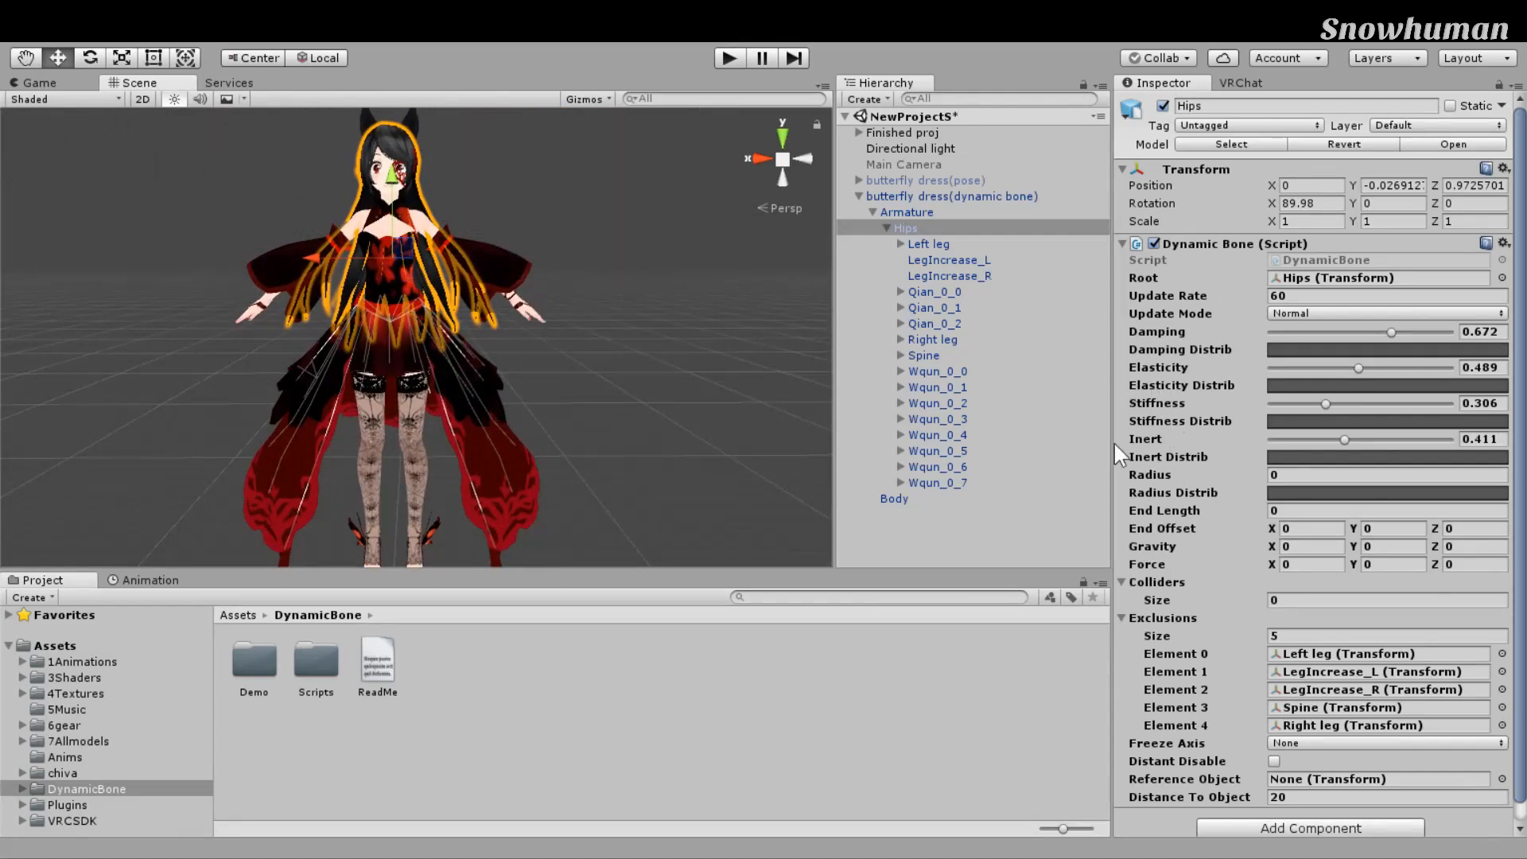
# Step: Expand Spine down the left arm chain and orbit toward the avatar's left hand
pyautogui.click(900, 356)
pyautogui.moveTo(1126, 437); pyautogui.dragTo(1177, 430)
pyautogui.moveTo(763, 262)
pyautogui.keyDown('alt'); pyautogui.mouseDown()
pyautogui.moveTo(742, 245)
pyautogui.moveTo(755, 256)
pyautogui.mouseUp(); pyautogui.keyUp('alt')
pyautogui.moveTo(755, 256); pyautogui.dragTo(764, 268, button='right')
pyautogui.moveTo(764, 268); pyautogui.dragTo(771, 295, button='middle')
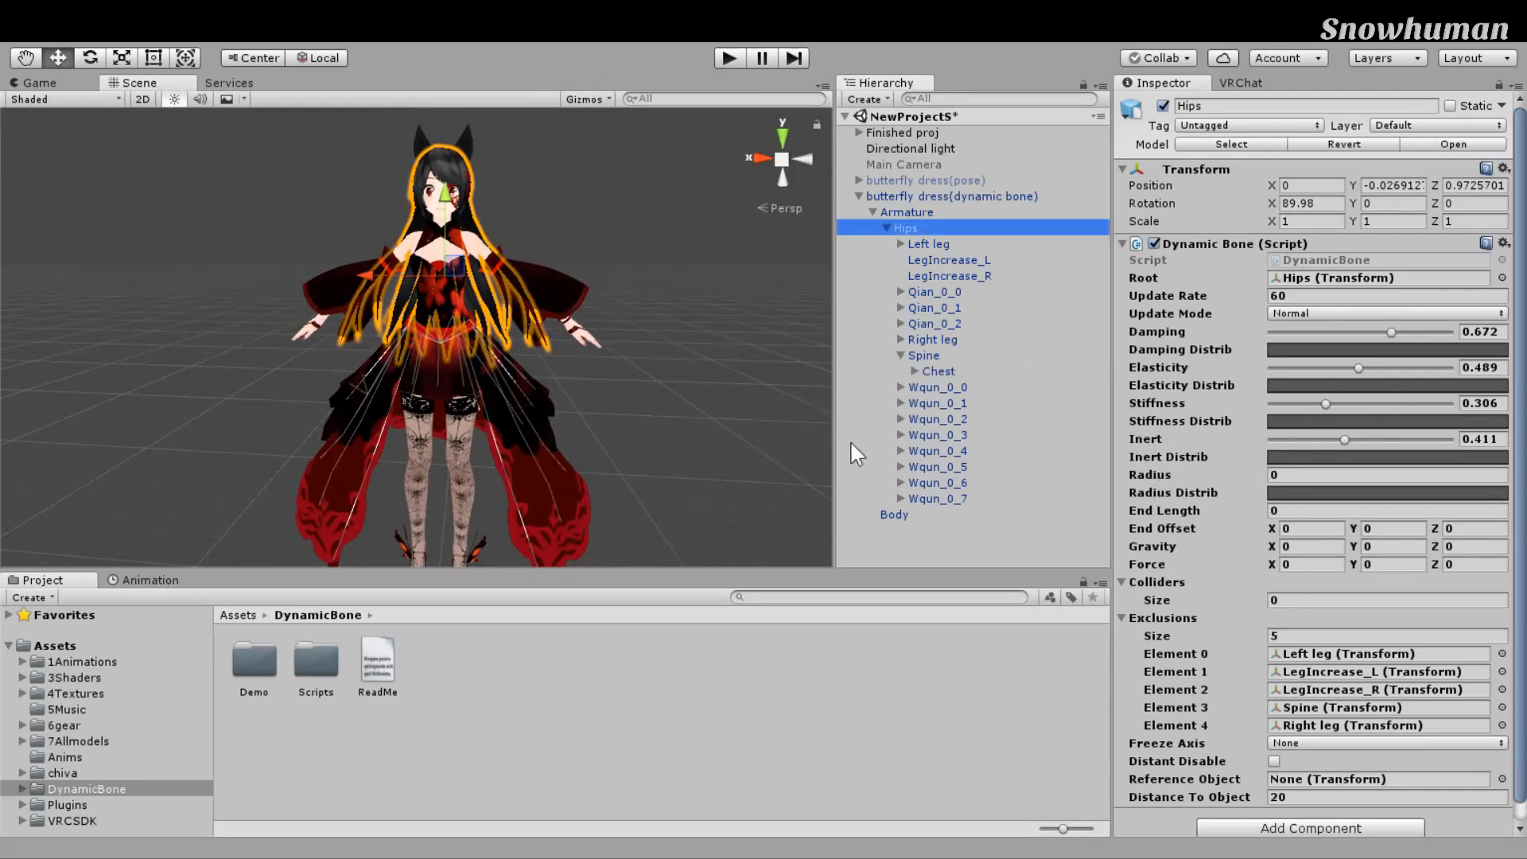
pyautogui.keyDown('alt'); pyautogui.moveTo(661, 407); pyautogui.dragTo(609, 388); pyautogui.keyUp('alt')
pyautogui.scroll(2, 442, 442)
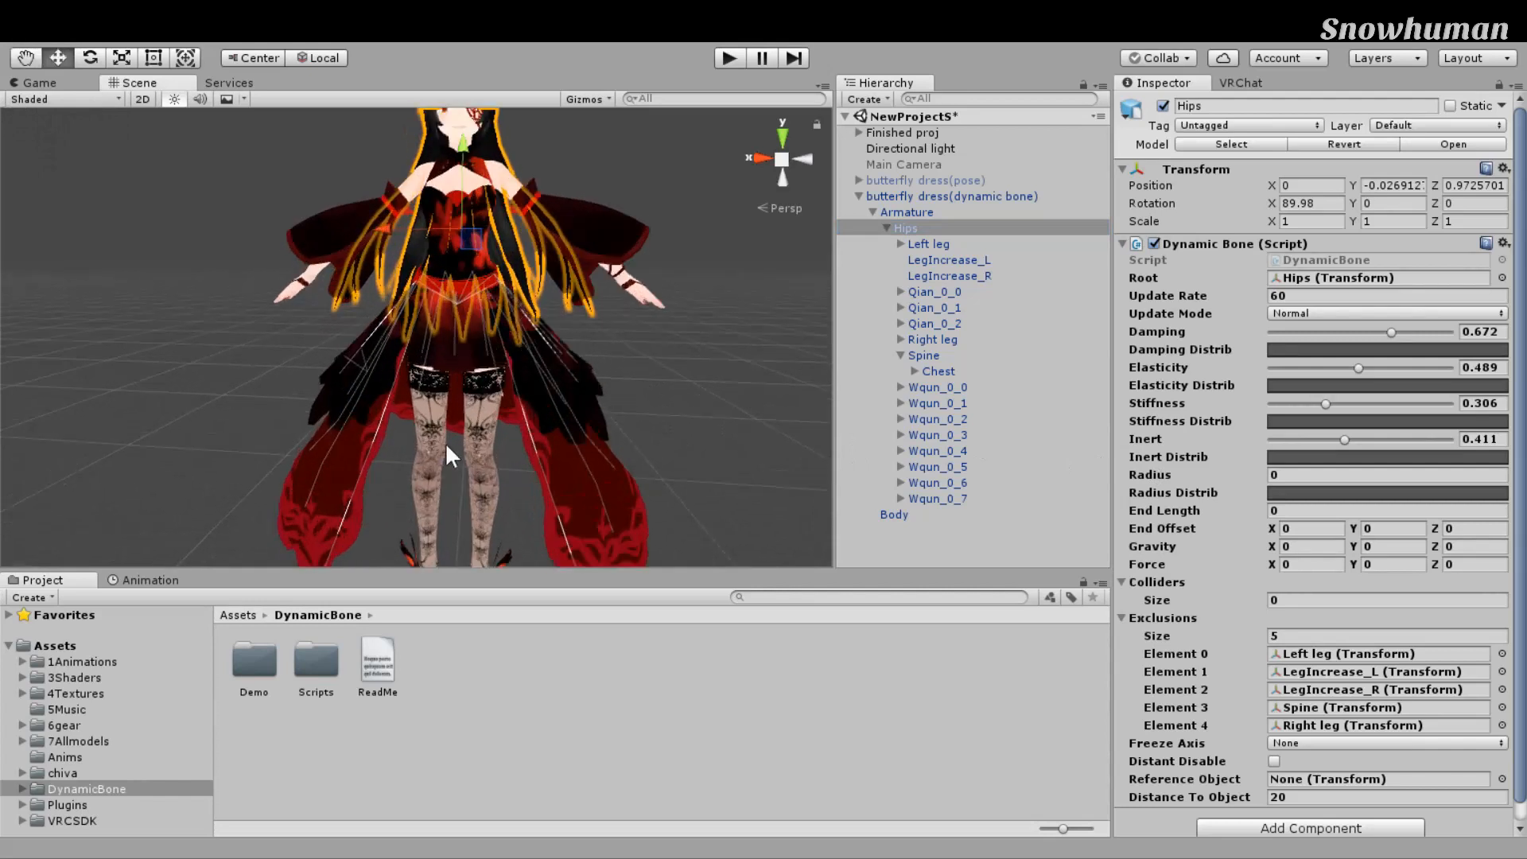
pyautogui.scroll(-1, 1440, 587)
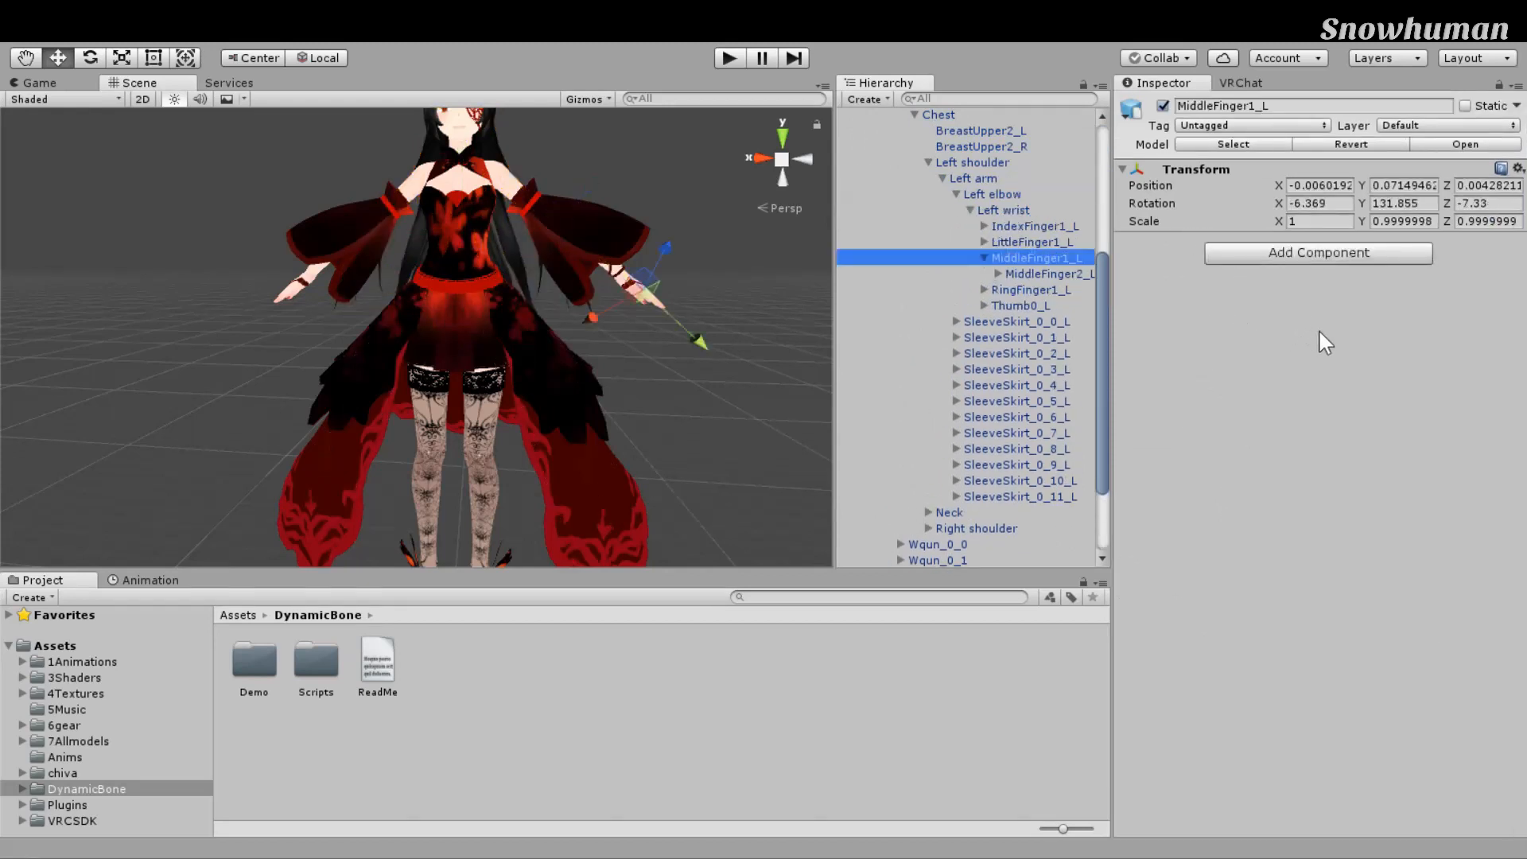
# Step: Frame MiddleFinger1_L and add an empty child under it named 'dynamicbonecollider'
pyautogui.press('f')
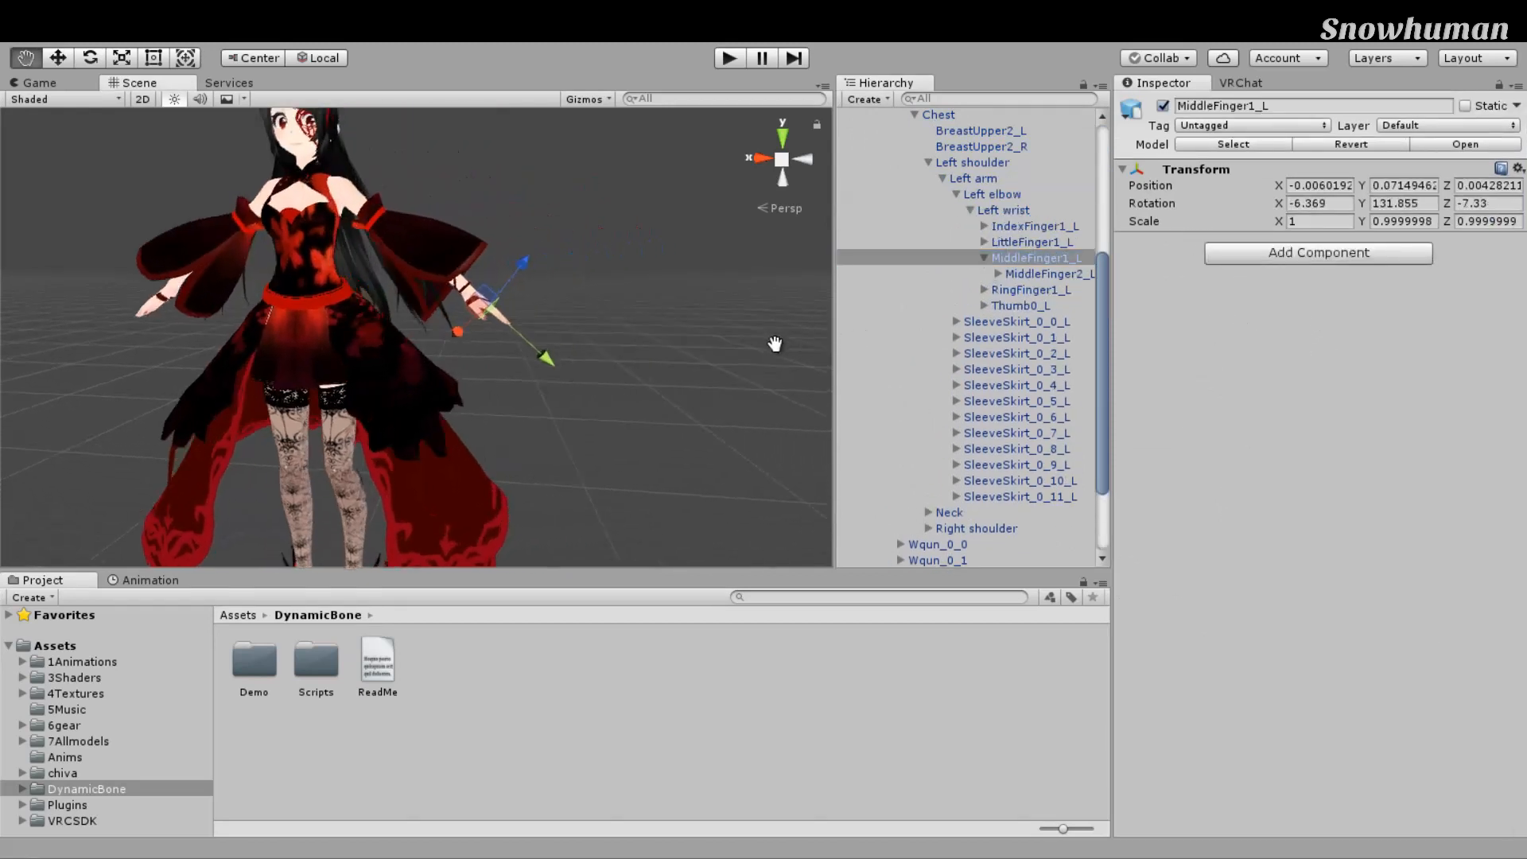
pyautogui.click(1273, 308)
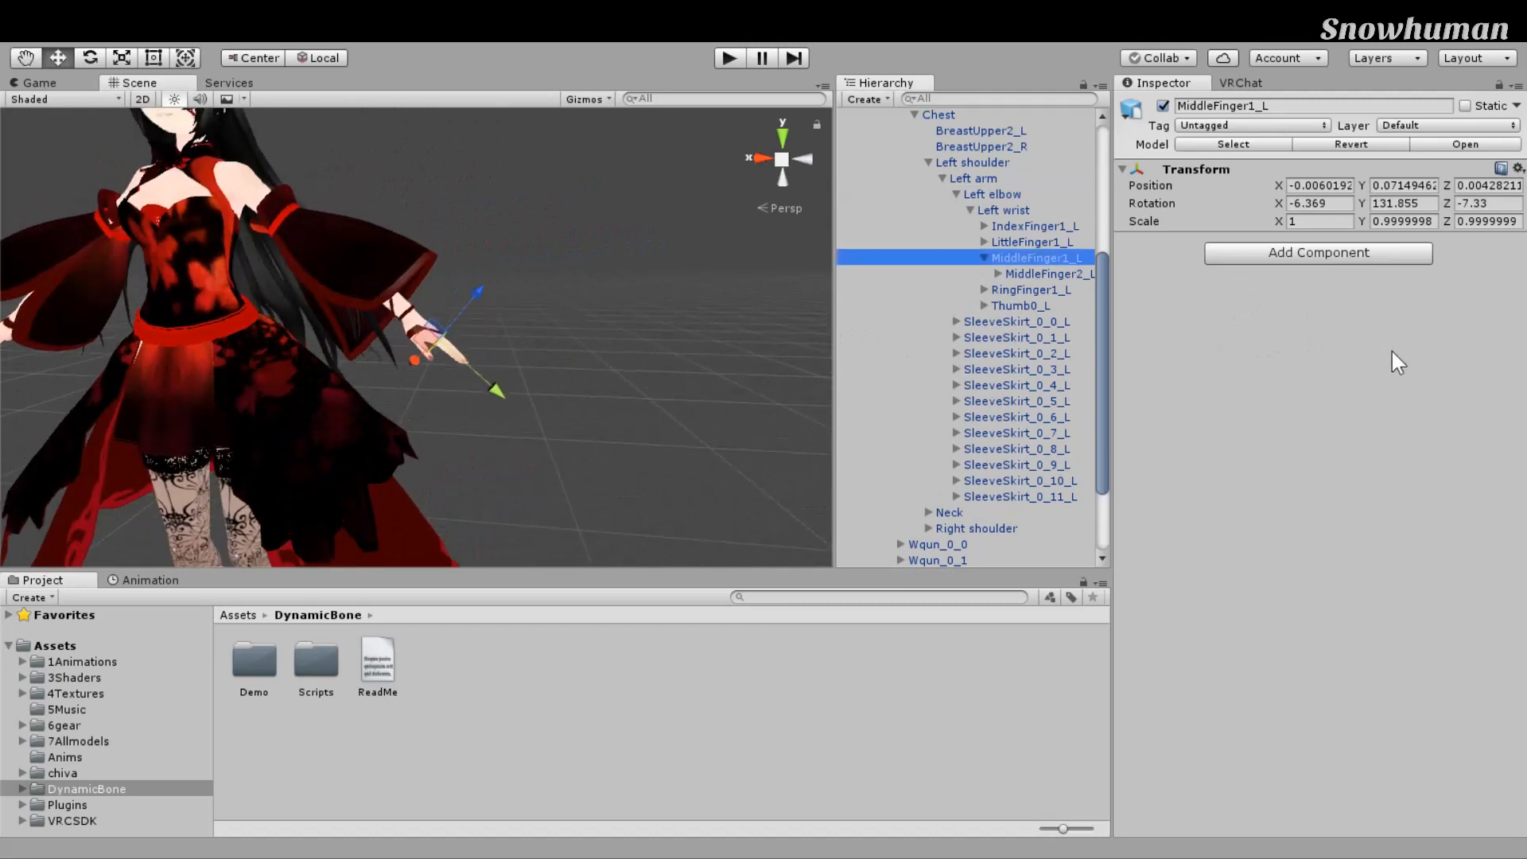
pyautogui.hotkey('alt', 'shift', 'n')
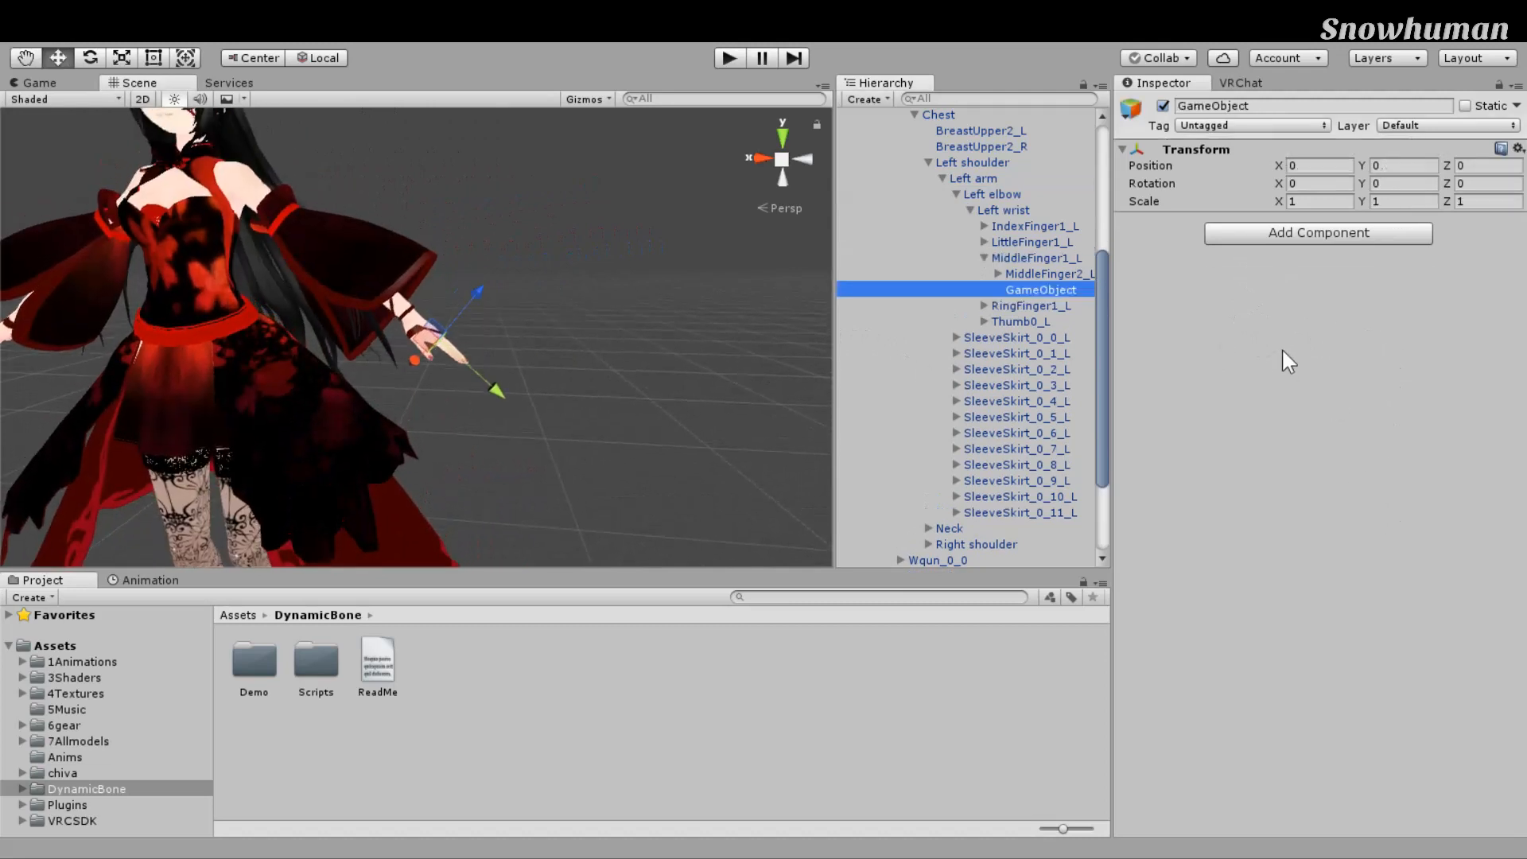
pyautogui.press('F2')
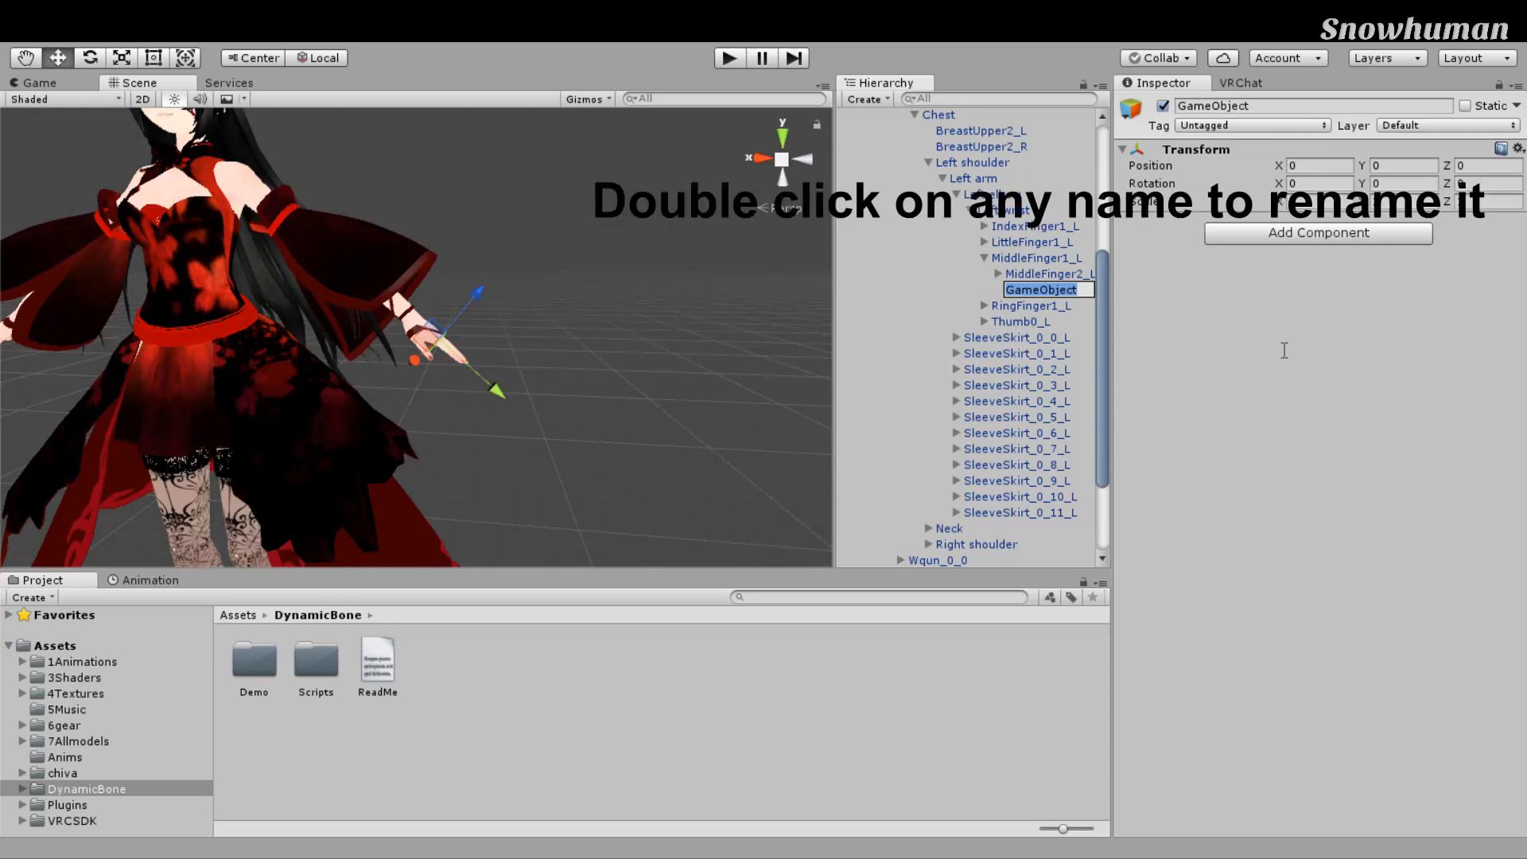
pyautogui.write('dy')
pyautogui.write('namicbonecollider')
pyautogui.click(1284, 350)
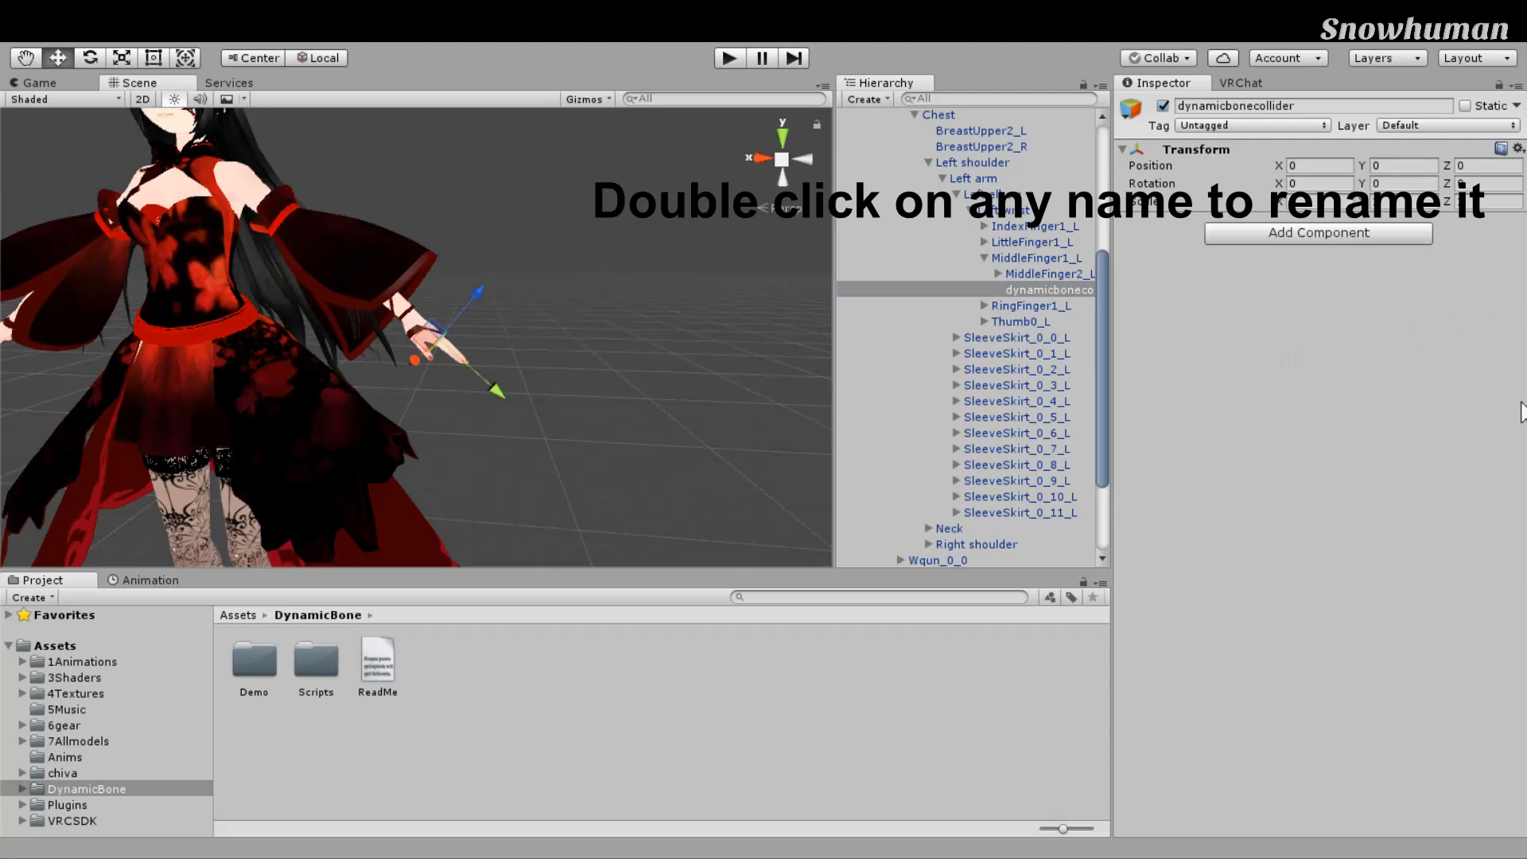
pyautogui.scroll(3, 682, 347)
# Step: Shrink the hand collider to radius 0.07 and height 0.18
pyautogui.scroll(-3, 681, 347)
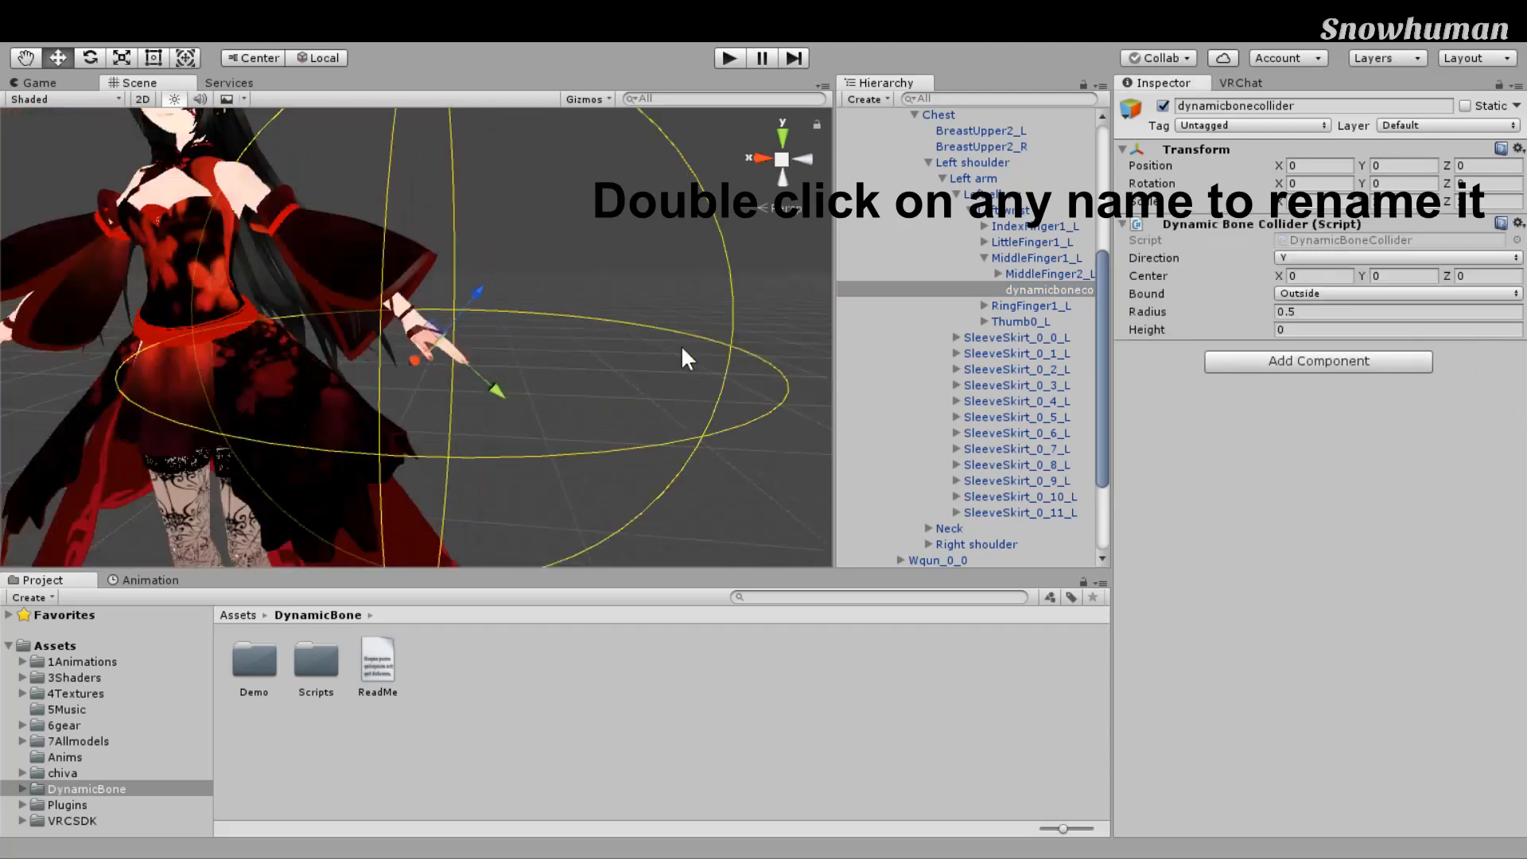
pyautogui.moveTo(1148, 312); pyautogui.dragTo(1135, 312)
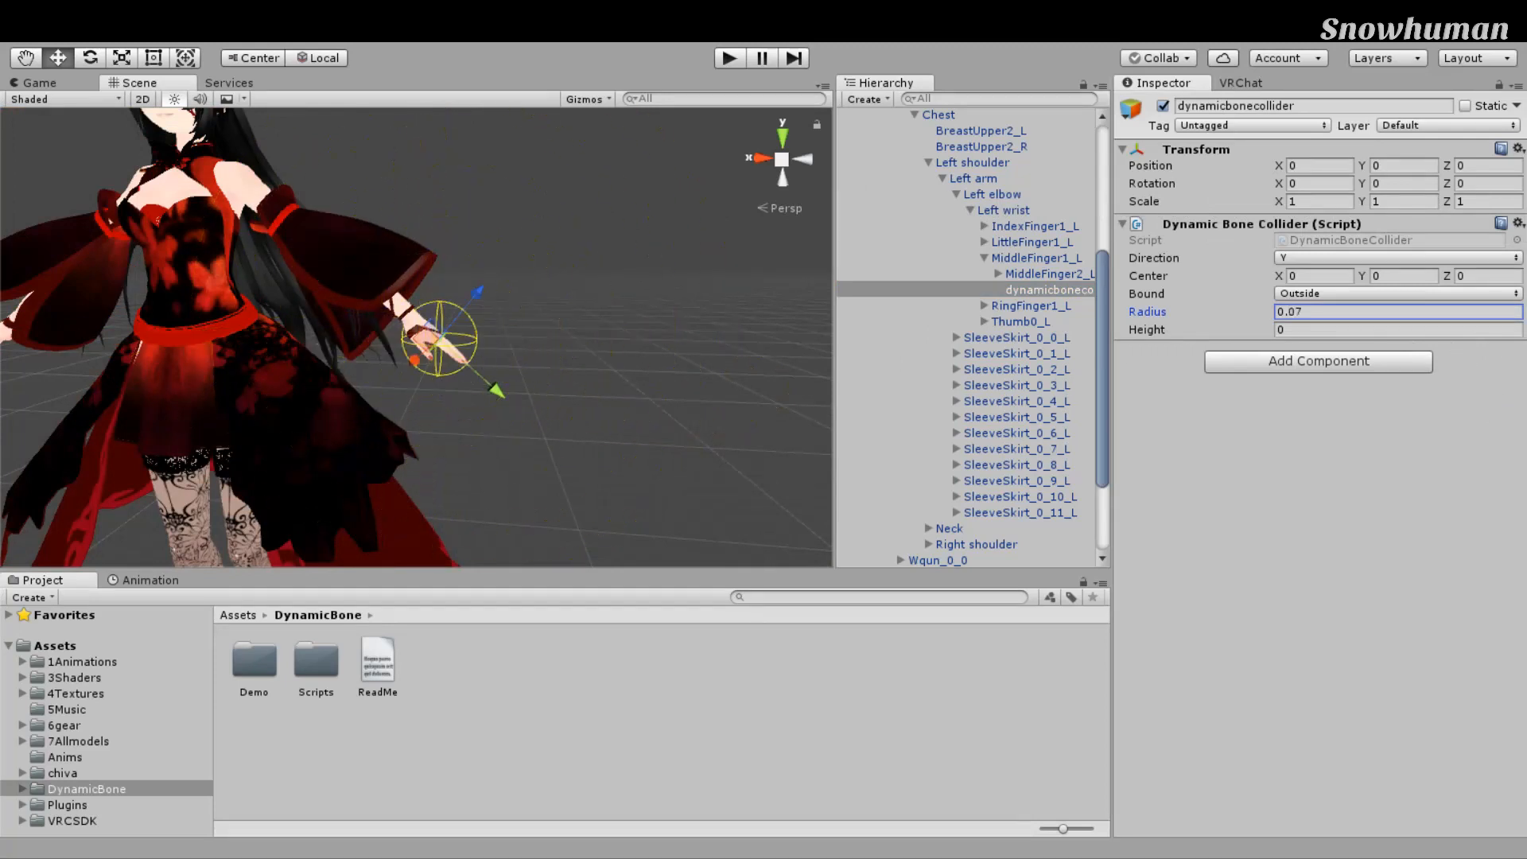
pyautogui.click(1145, 329)
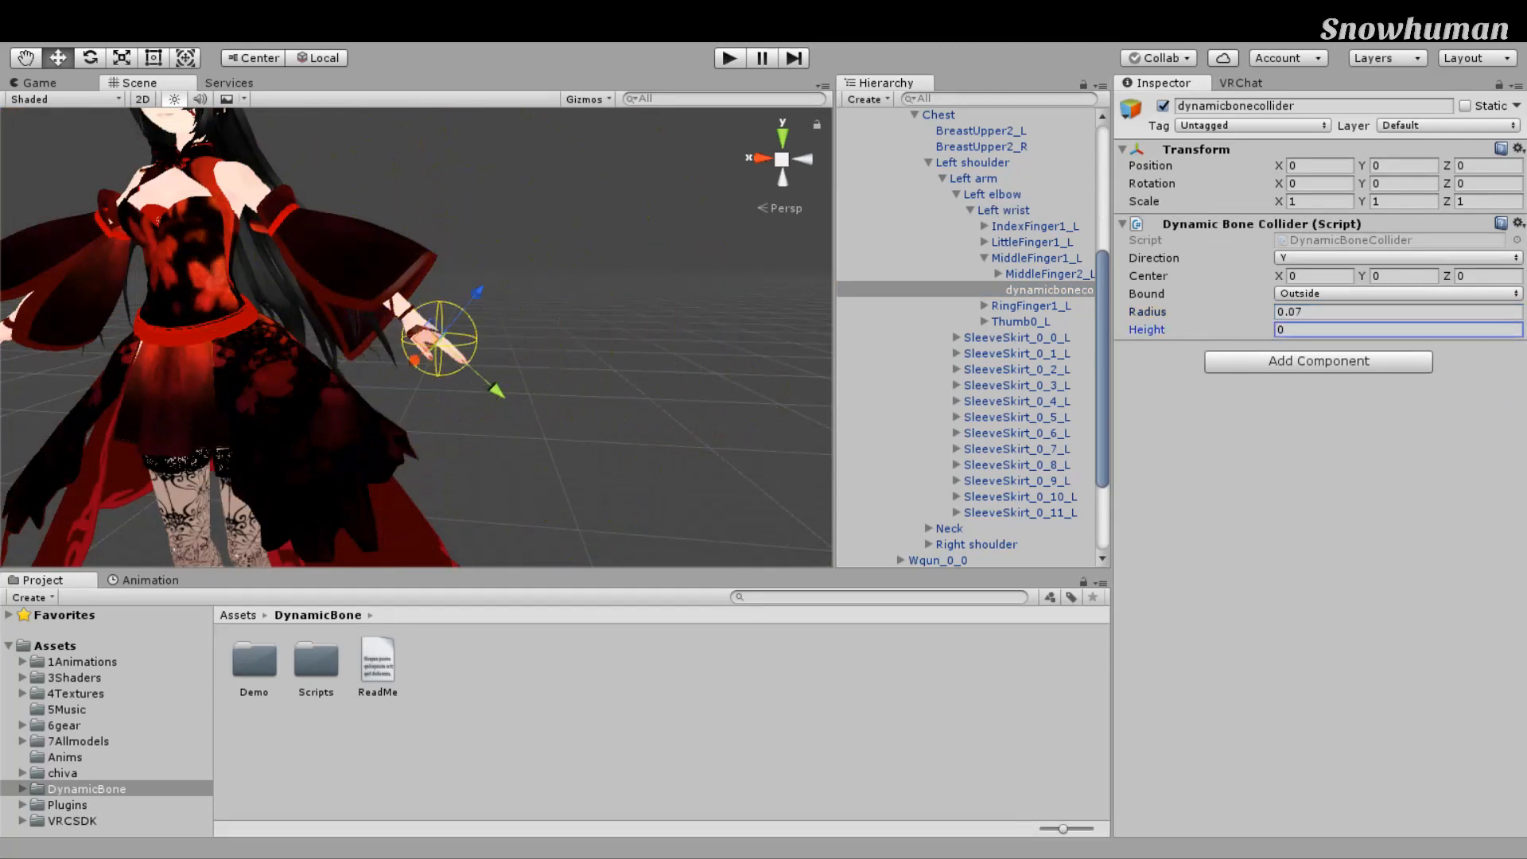
pyautogui.moveTo(1148, 330); pyautogui.dragTo(1150, 329)
# Step: Reselect dynamicbonecollider and move it toward the fingertips to Y -0.02
pyautogui.scroll(-3, 762, 356)
pyautogui.scroll(3, 762, 357)
pyautogui.moveTo(761, 356); pyautogui.dragTo(918, 293, button='middle')
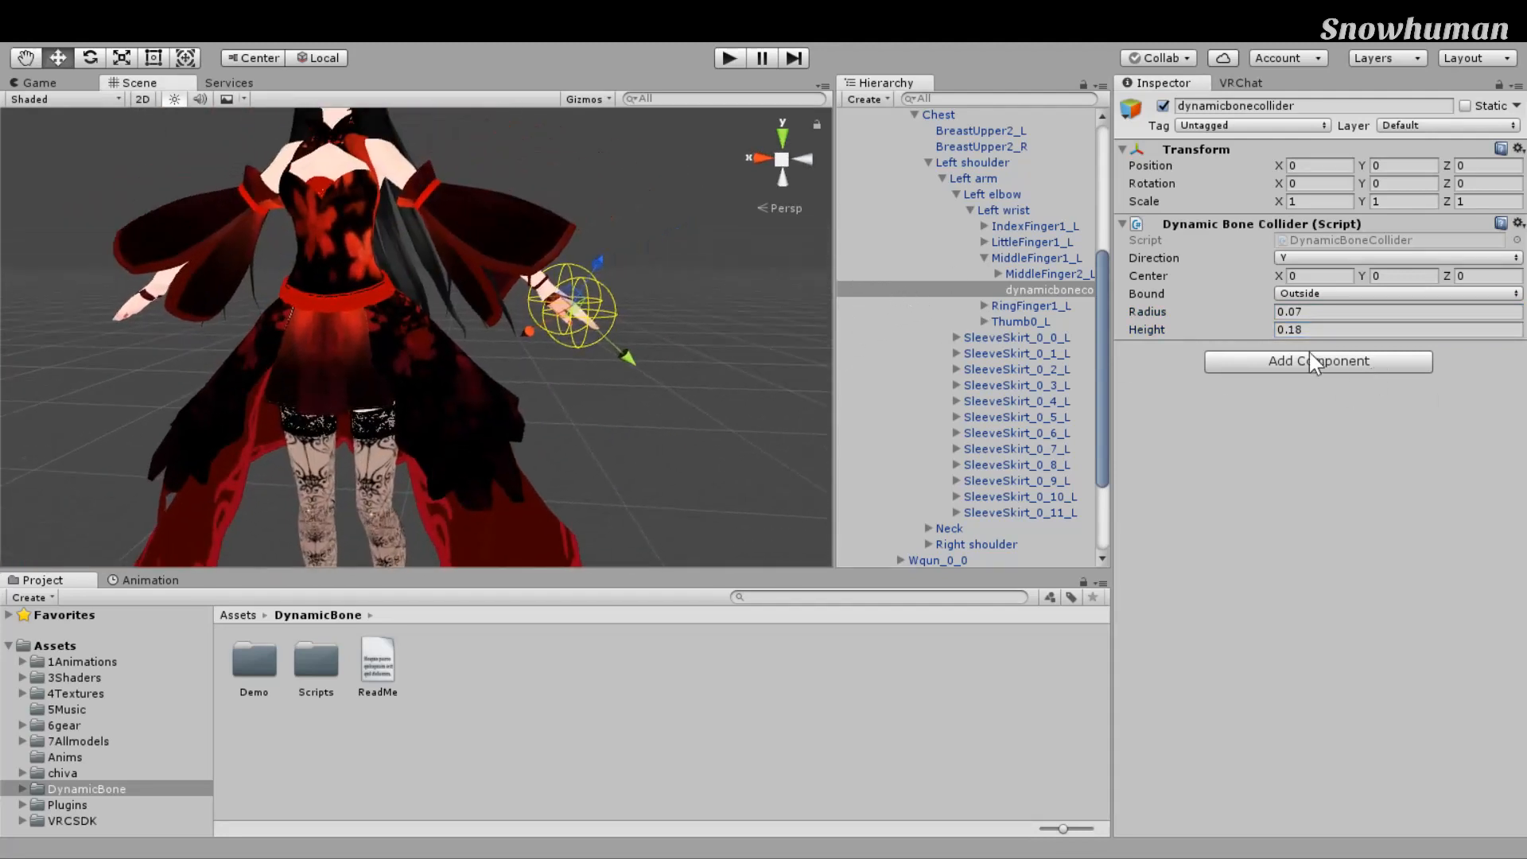
pyautogui.moveTo(1042, 320); pyautogui.dragTo(962, 320)
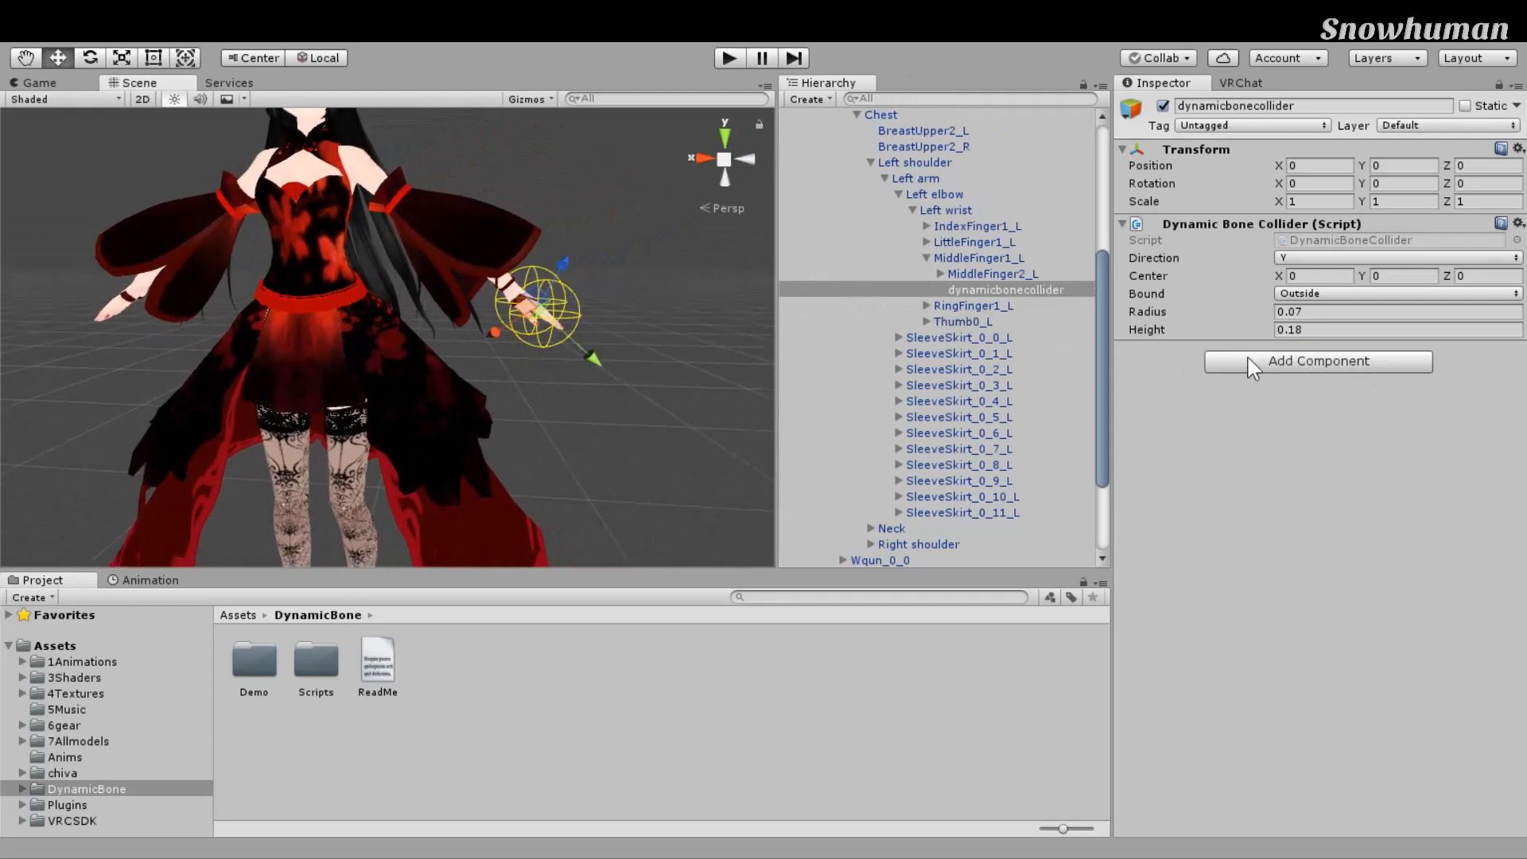
pyautogui.click(1042, 290)
pyautogui.click(1044, 258)
pyautogui.click(1049, 290)
pyautogui.moveTo(594, 357)
pyautogui.mouseDown()
pyautogui.moveTo(609, 372)
pyautogui.moveTo(591, 354)
pyautogui.mouseUp()
pyautogui.moveTo(690, 349); pyautogui.dragTo(602, 354, button='middle')
# Step: Place dynamicbonecollider above MiddleFinger2_L in the Hierarchy, then select Hips
pyautogui.scroll(3, 754, 445)
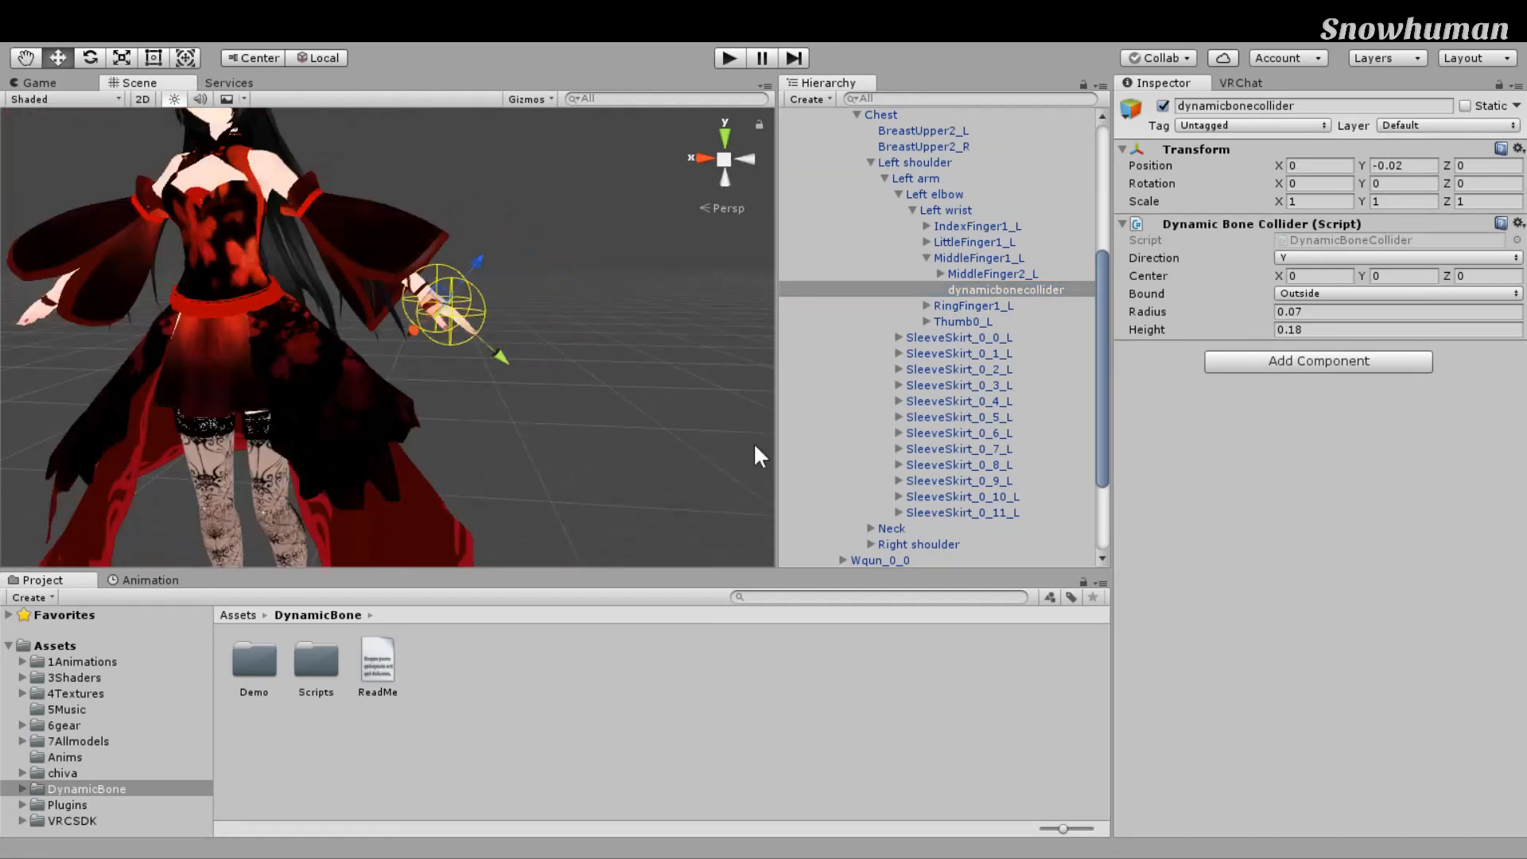
pyautogui.scroll(-3, 754, 445)
pyautogui.moveTo(754, 445); pyautogui.dragTo(775, 434, button='middle')
pyautogui.moveTo(1215, 350); pyautogui.dragTo(1220, 326)
pyautogui.moveTo(490, 451); pyautogui.dragTo(535, 430, button='right')
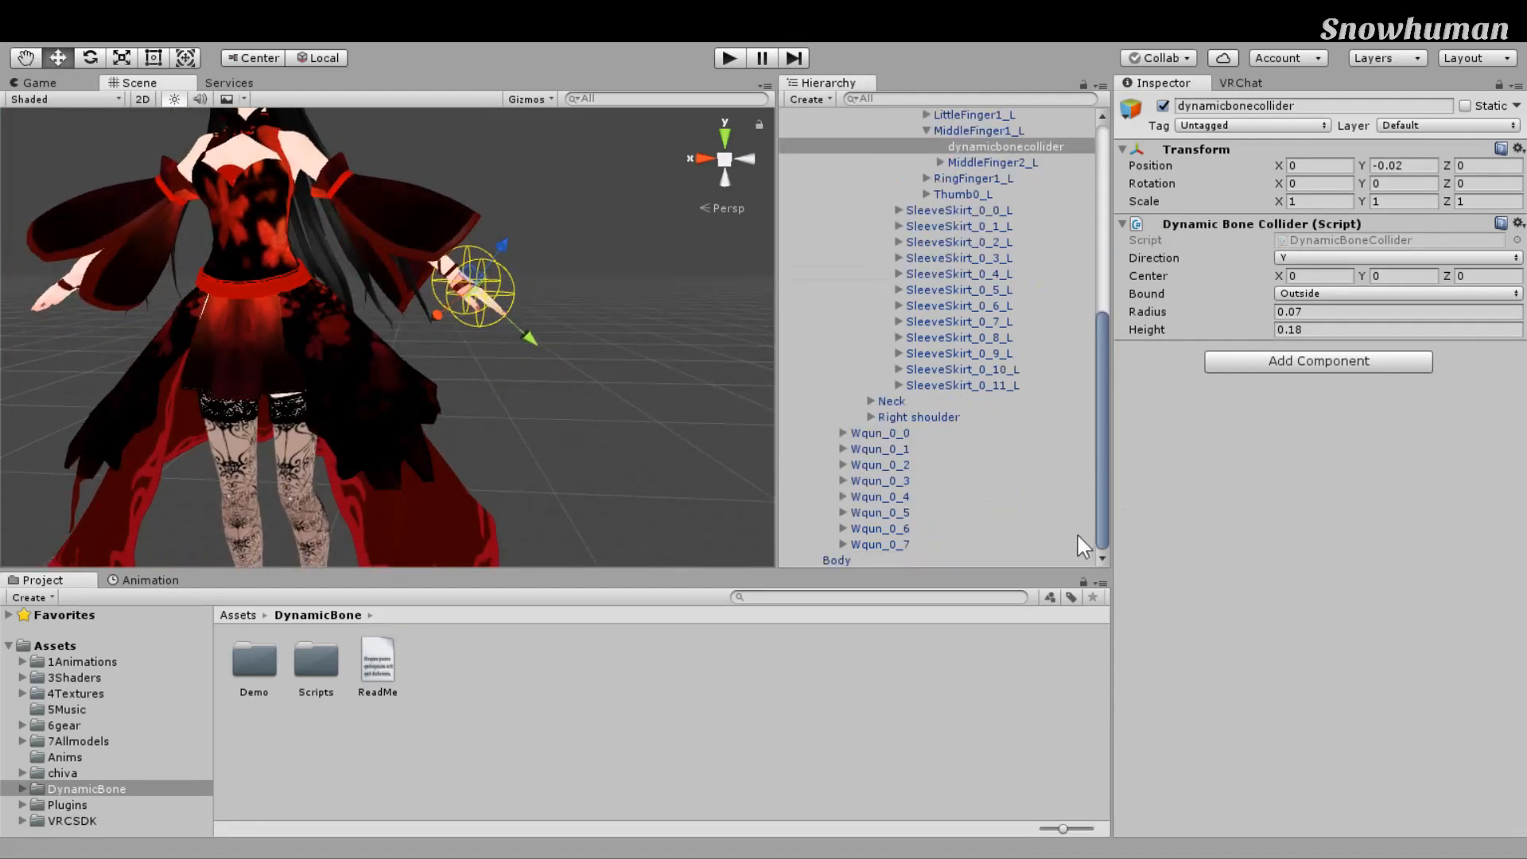
pyautogui.scroll(5, 1080, 478)
pyautogui.click(1090, 143)
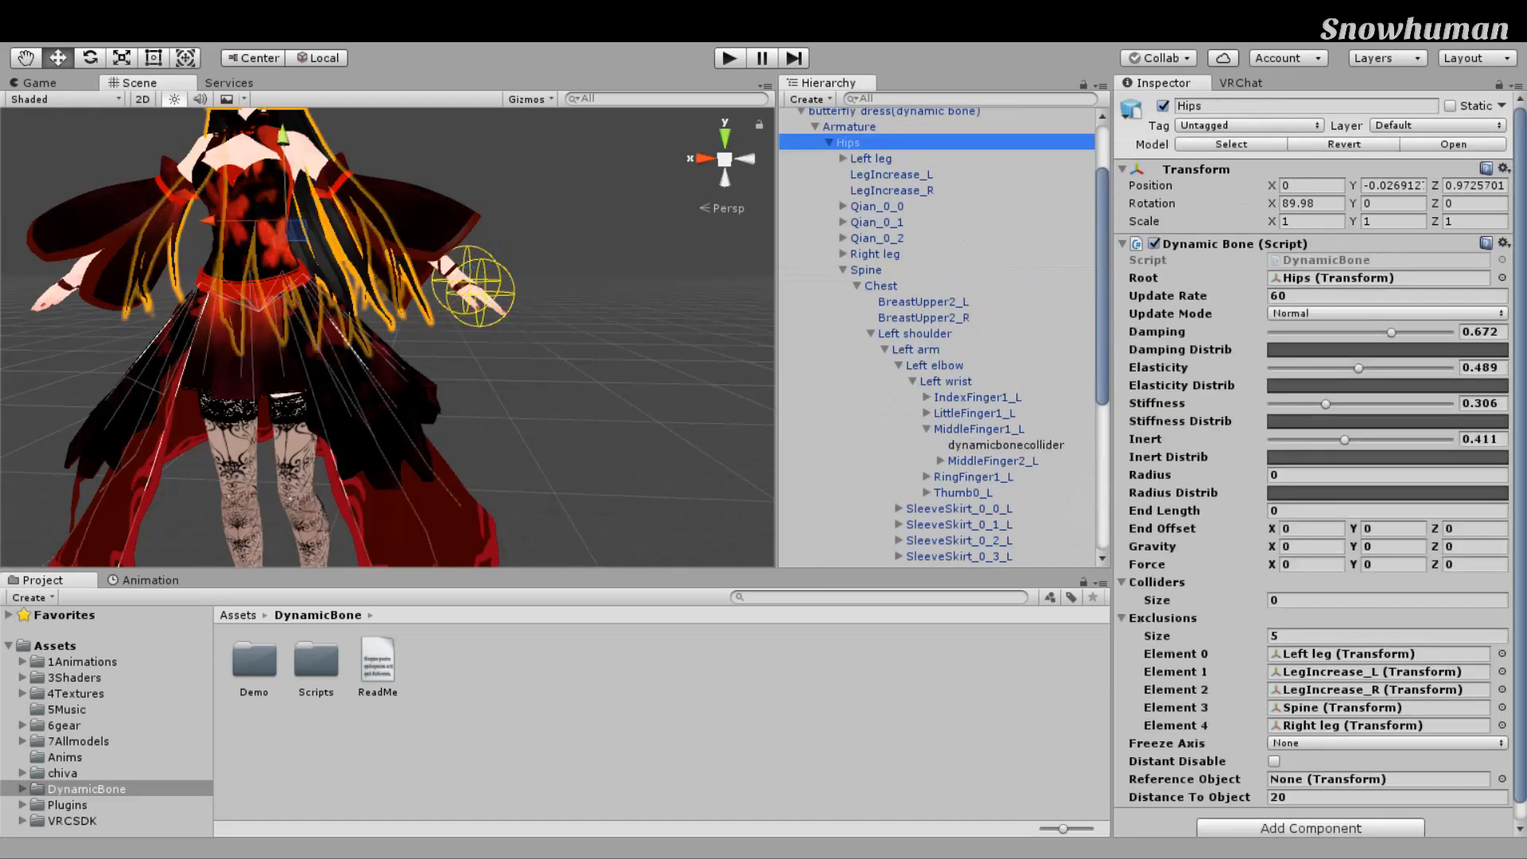
# Step: Set the Hips Dynamic Bone's Colliders size to 1 with dynamicbonecollider in Element 0
pyautogui.scroll(-1, 1312, 398)
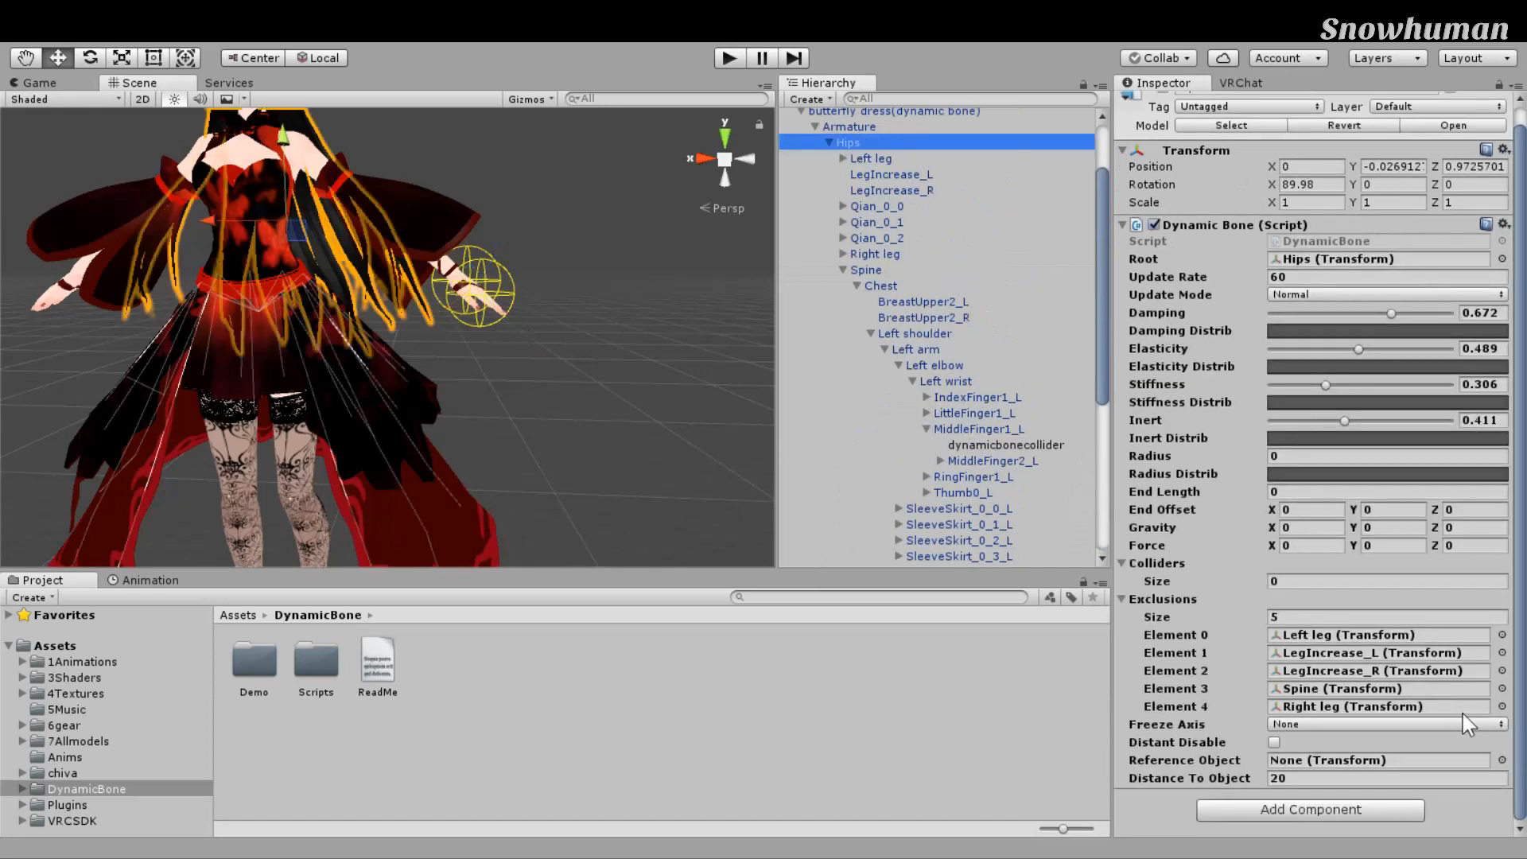
pyautogui.click(1420, 582)
pyautogui.write('1')
pyautogui.press('Return')
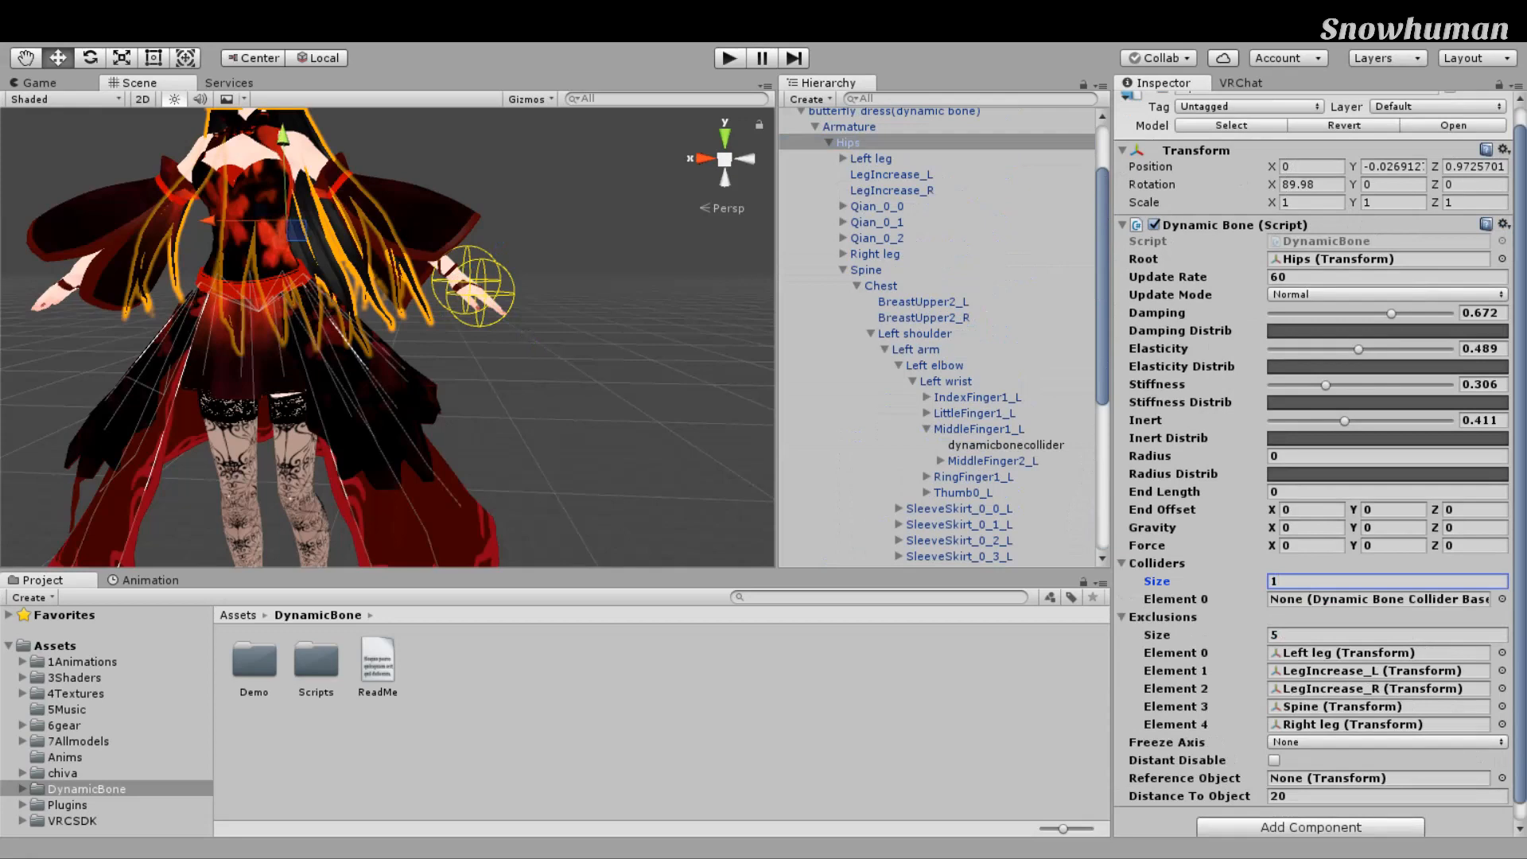
pyautogui.moveTo(994, 446); pyautogui.dragTo(1380, 599)
# Step: Start Play mode to test the bone physics
pyautogui.scroll(-3, 689, 252)
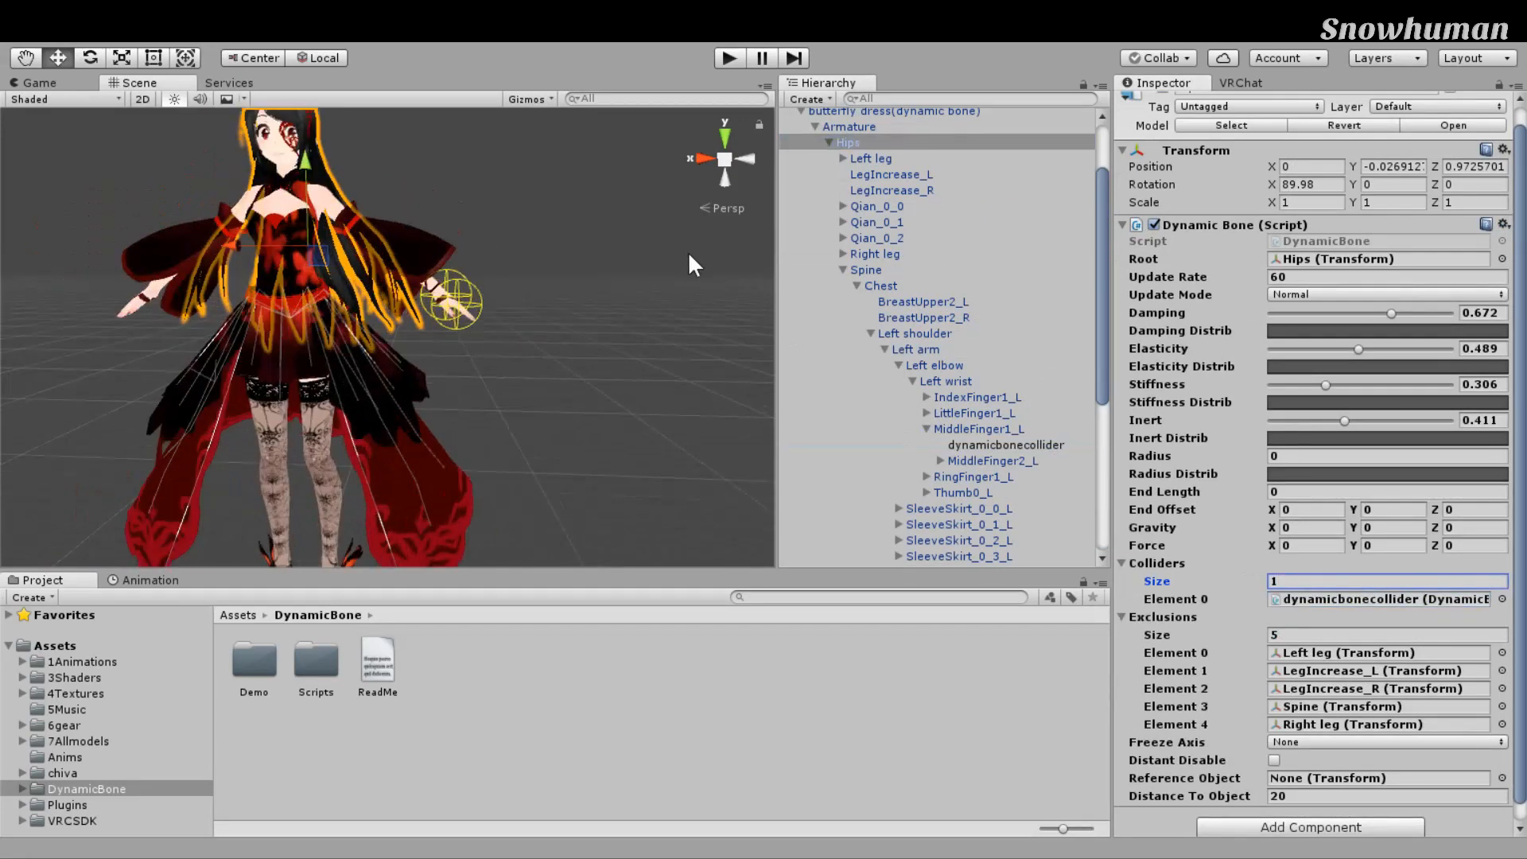
pyautogui.scroll(3, 689, 253)
pyautogui.click(728, 58)
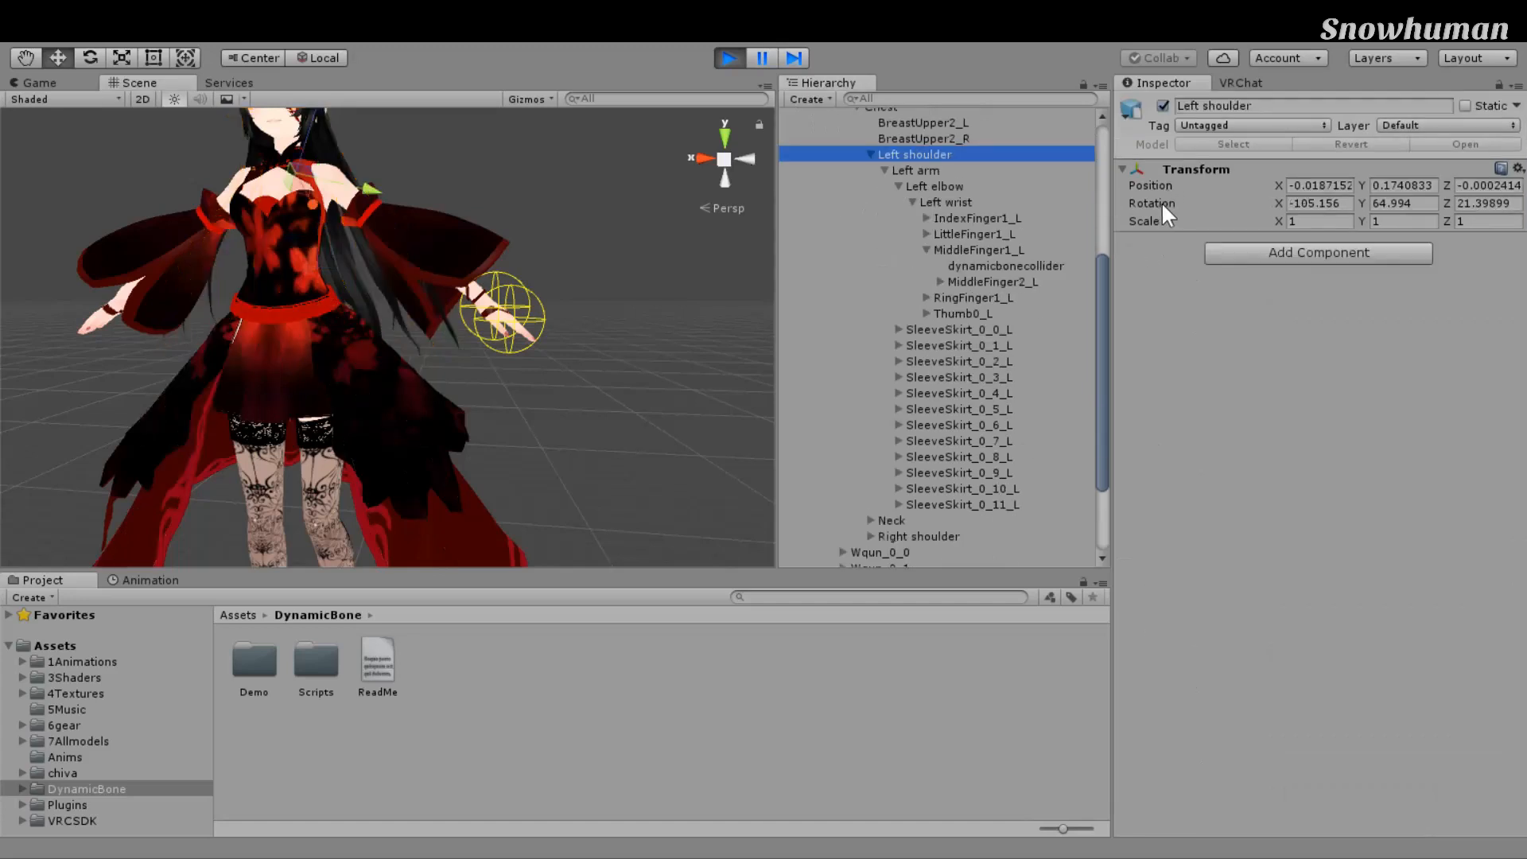
# Step: Rotate the left shoulder in Play mode to swing the arm down through the hair
pyautogui.press('e')
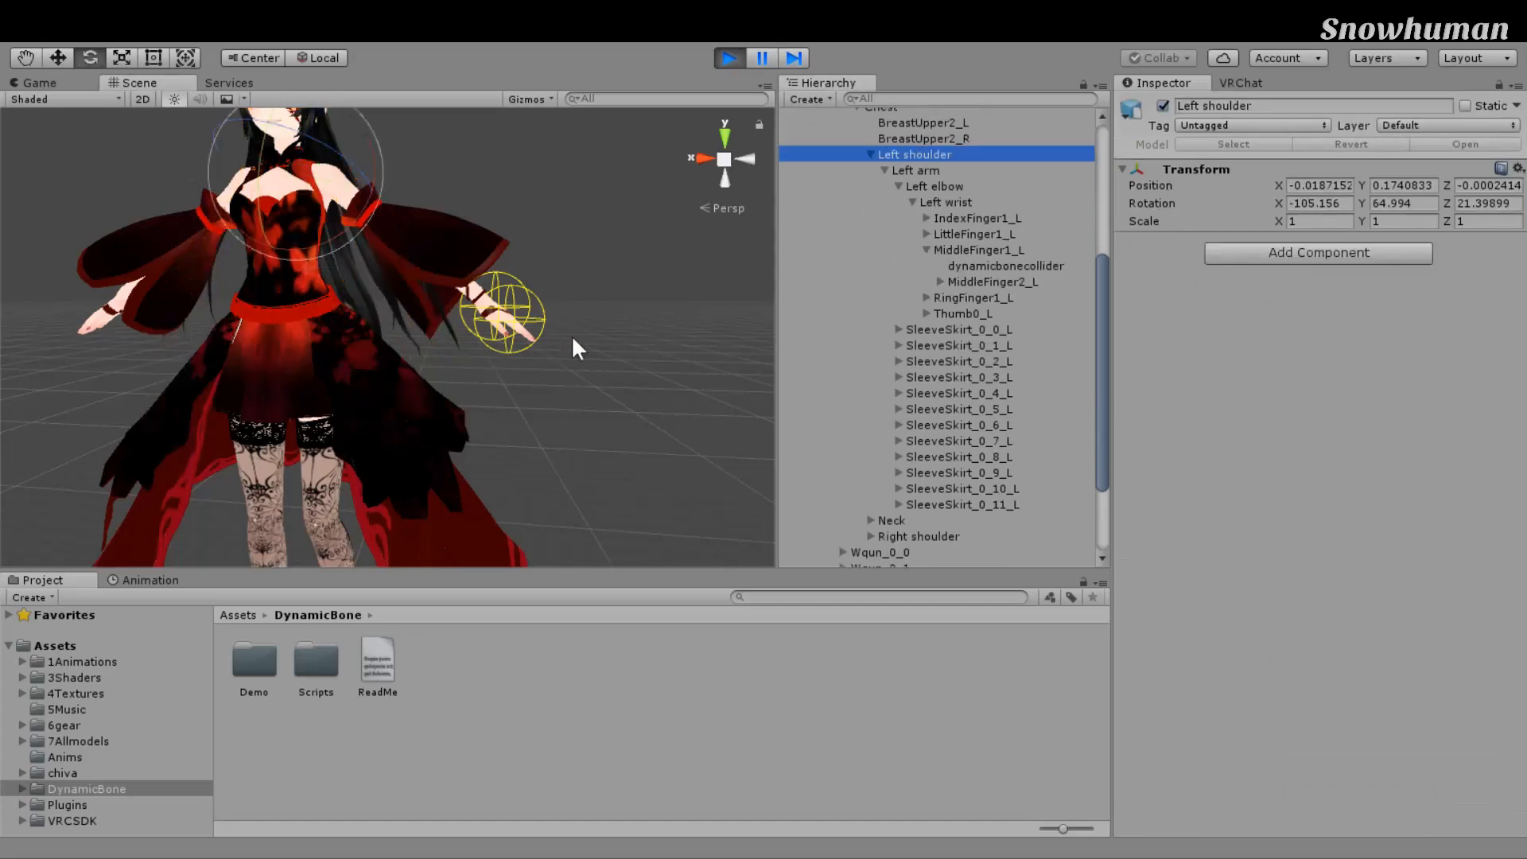
pyautogui.moveTo(470, 164); pyautogui.dragTo(399, 376)
pyautogui.moveTo(494, 522); pyautogui.dragTo(471, 453, button='middle')
pyautogui.moveTo(312, 172); pyautogui.dragTo(357, 212)
pyautogui.moveTo(533, 410); pyautogui.dragTo(588, 395, button='middle')
pyautogui.scroll(3, 655, 356)
pyautogui.scroll(-3, 691, 281)
pyautogui.moveTo(700, 283); pyautogui.dragTo(676, 305, button='middle')
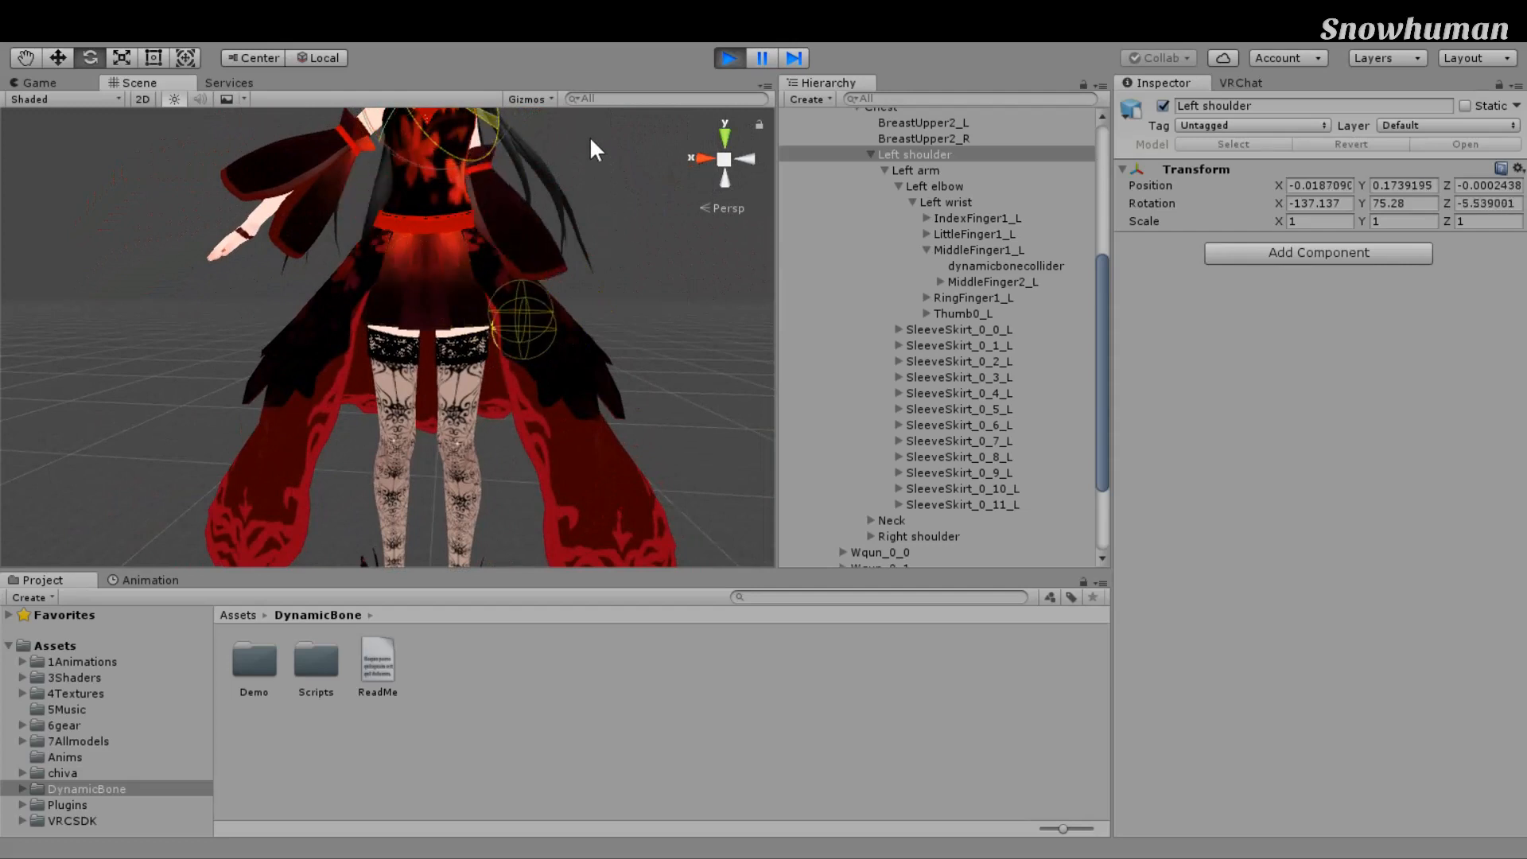
pyautogui.moveTo(744, 421); pyautogui.dragTo(650, 469, button='middle')
pyautogui.scroll(-5, 621, 468)
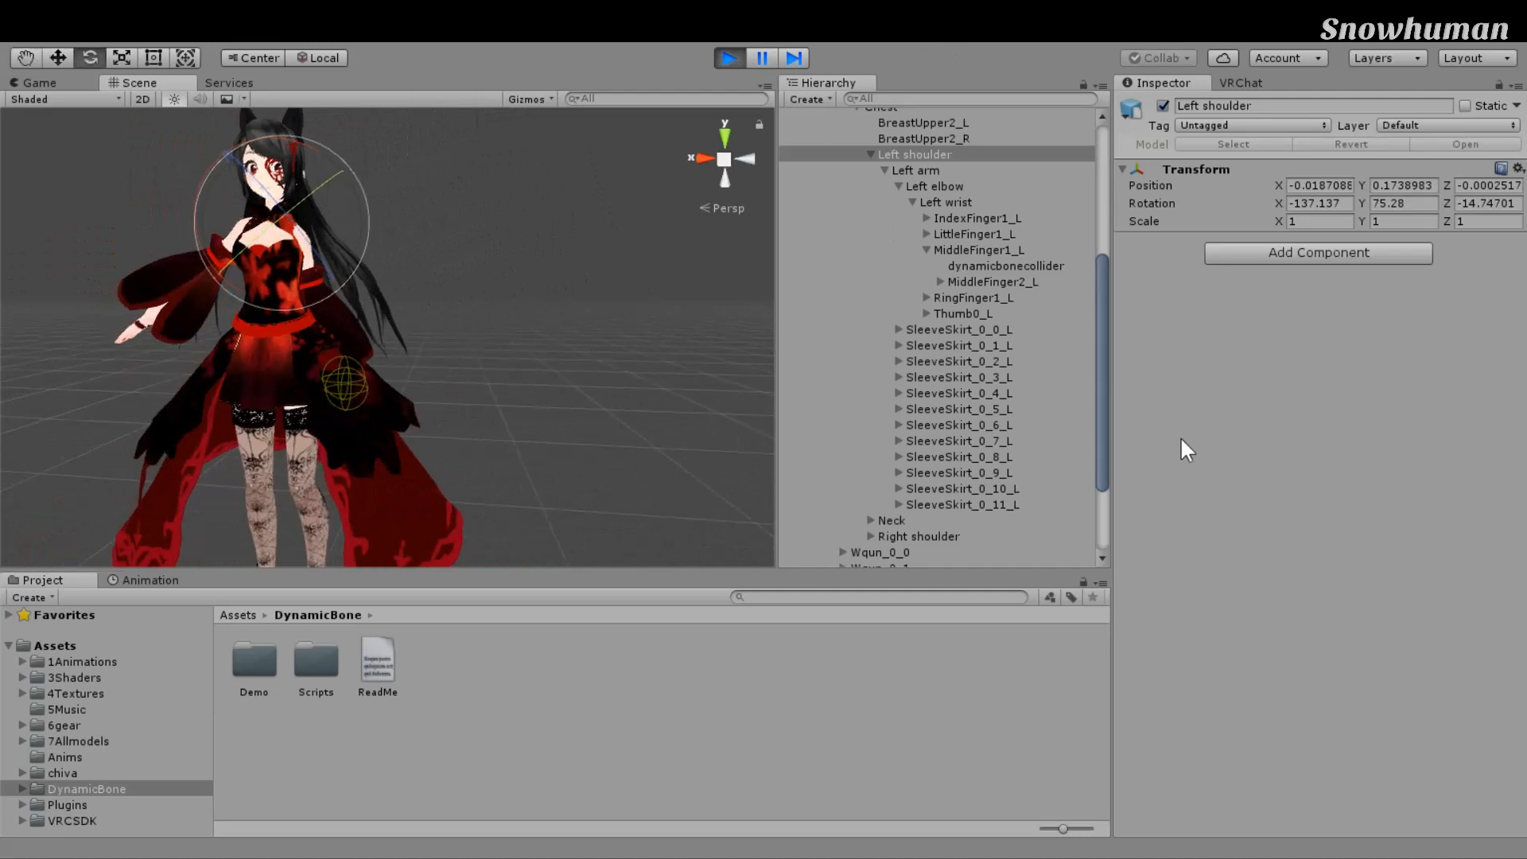
# Step: Test larger collider radii against the swinging arm, settling on 0.16, then stop Play mode
pyautogui.moveTo(1148, 312); pyautogui.dragTo(1162, 312)
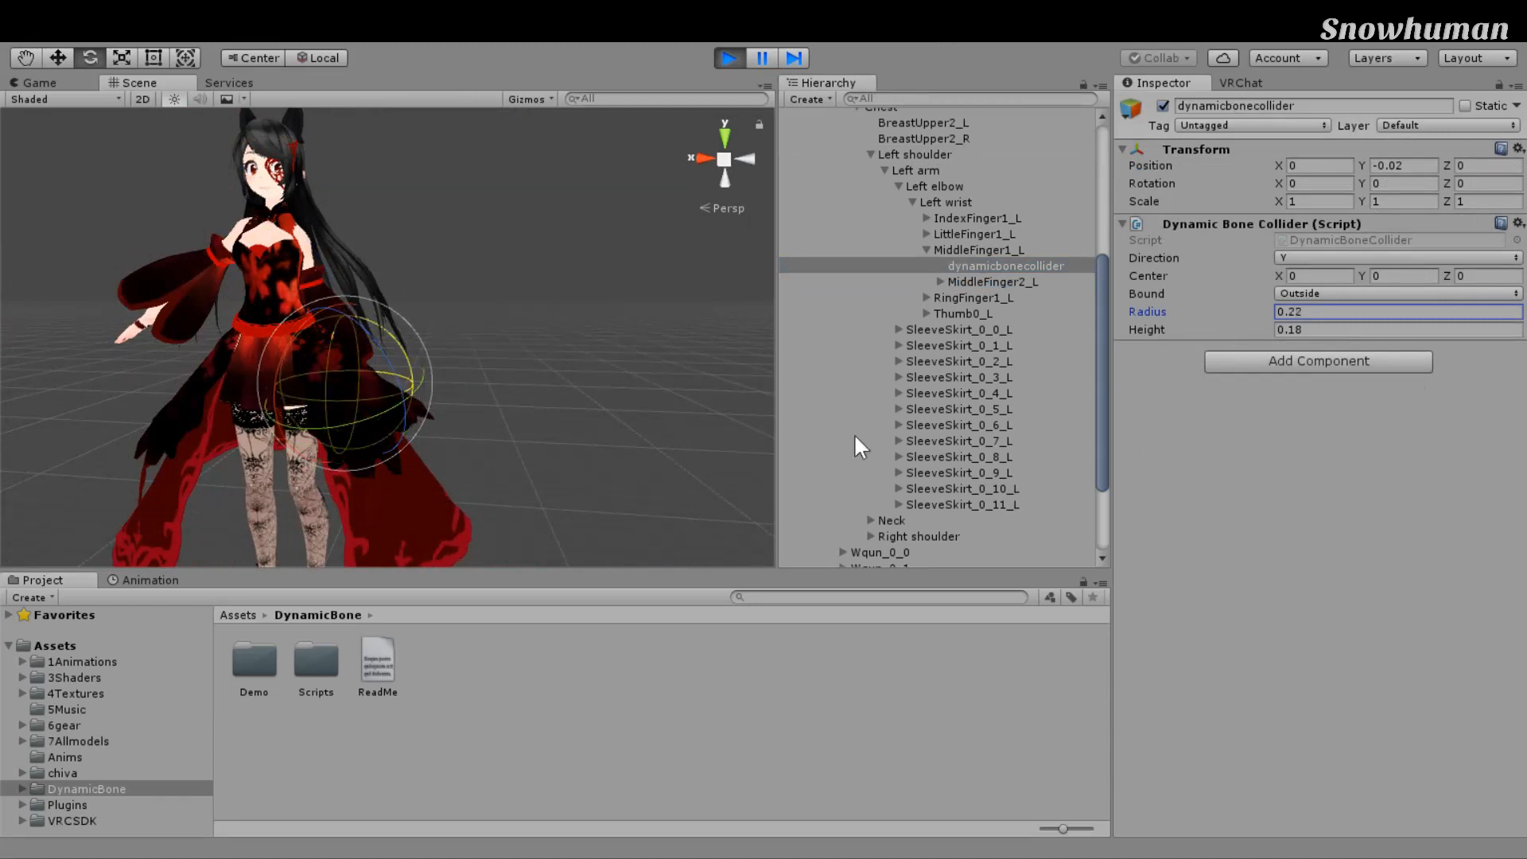
pyautogui.moveTo(666, 459); pyautogui.dragTo(773, 464, button='middle')
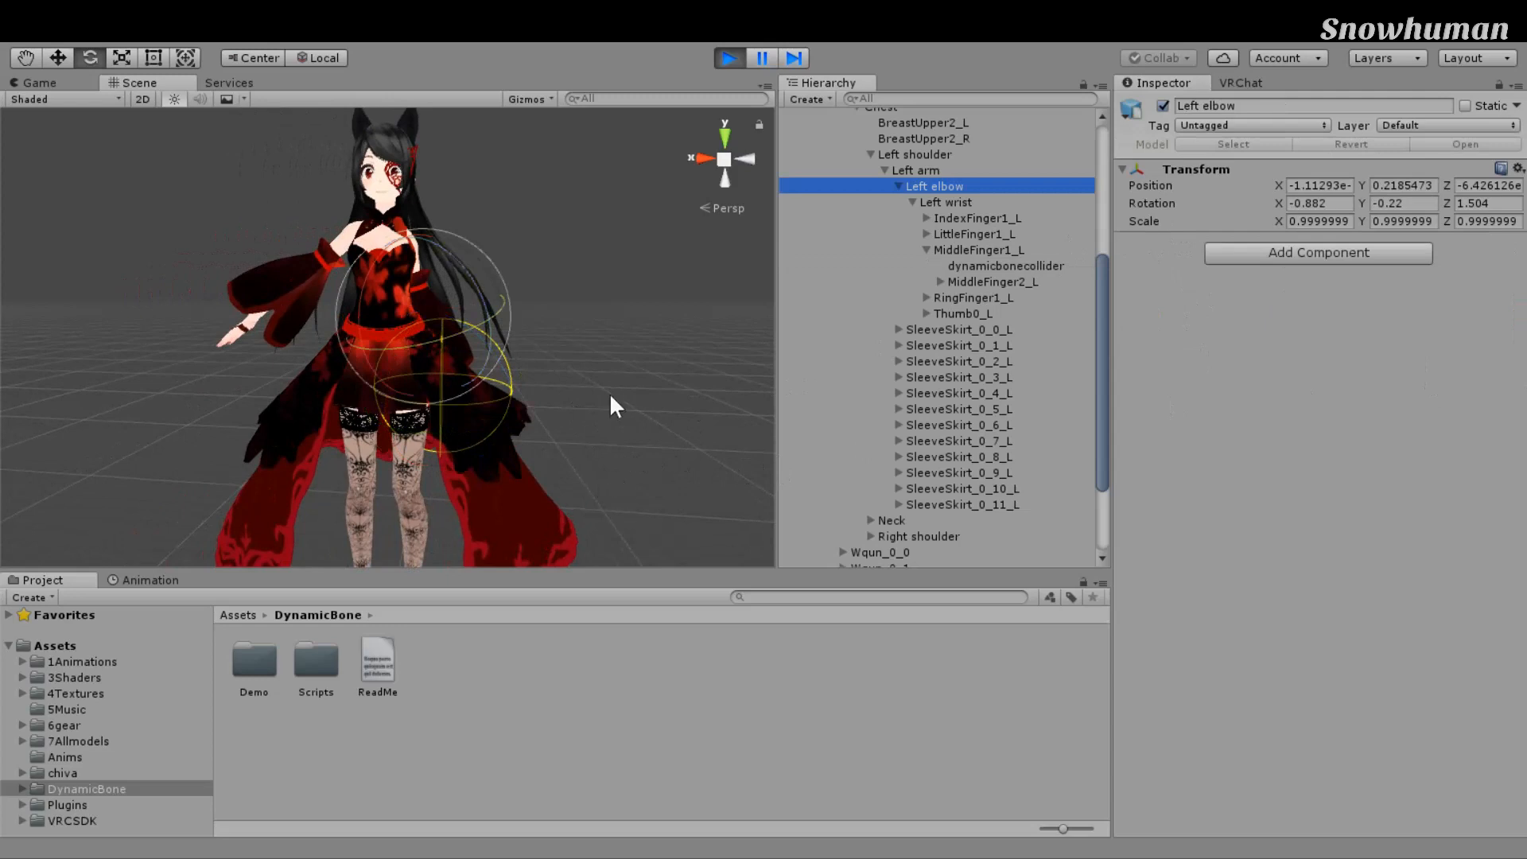
pyautogui.press('Up')
pyautogui.press('Up')
pyautogui.moveTo(524, 294)
pyautogui.mouseDown()
pyautogui.moveTo(474, 216)
pyautogui.moveTo(525, 379)
pyautogui.moveTo(497, 235)
pyautogui.moveTo(525, 369)
pyautogui.moveTo(501, 248)
pyautogui.moveTo(519, 317)
pyautogui.moveTo(504, 257)
pyautogui.moveTo(510, 270)
pyautogui.mouseUp()
pyautogui.click(1005, 267)
pyautogui.moveTo(1233, 314); pyautogui.dragTo(1229, 313)
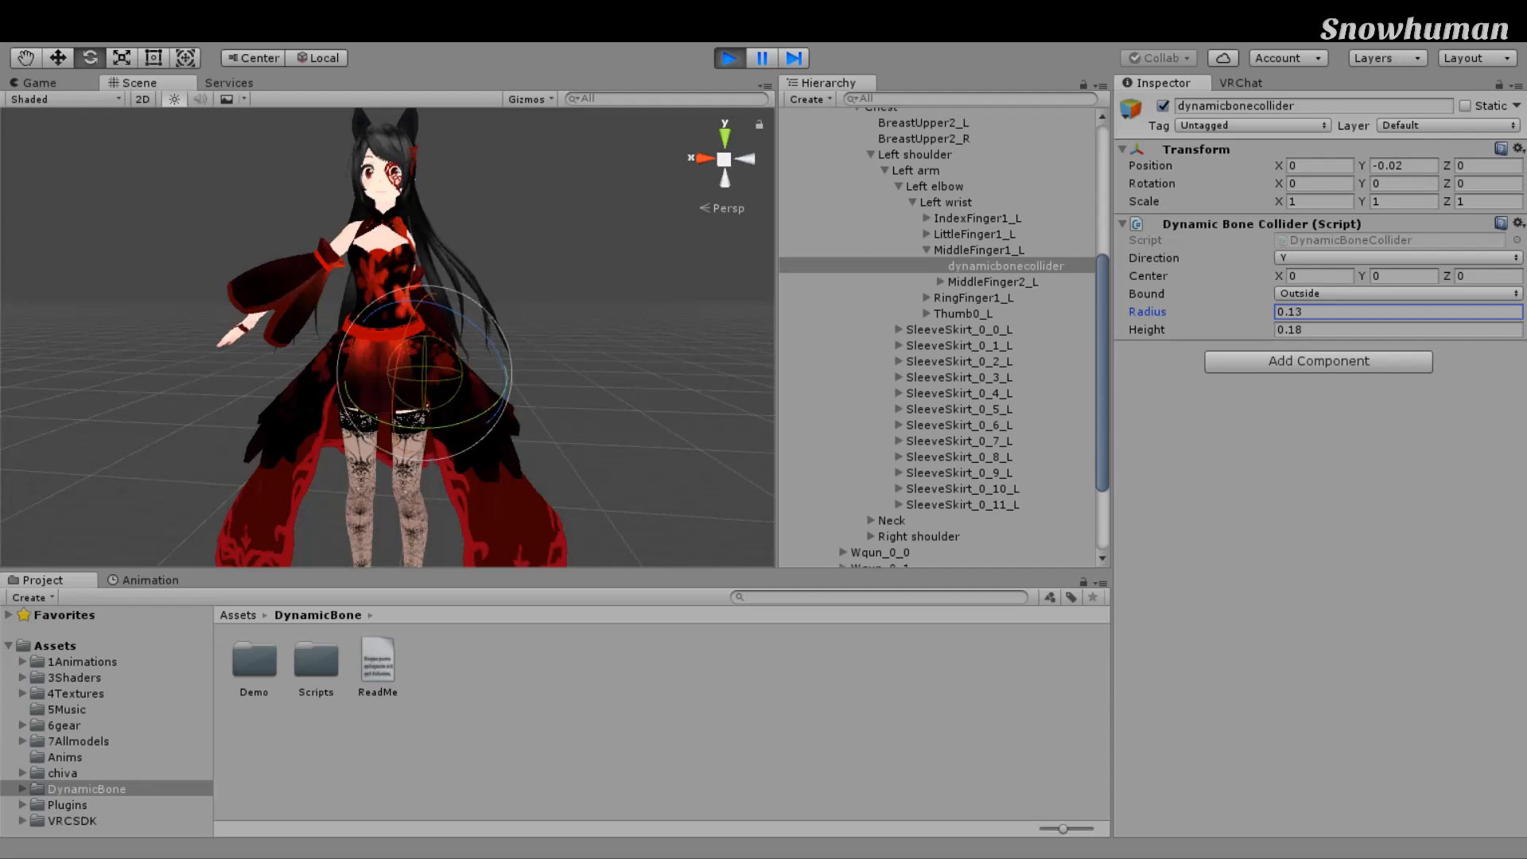
pyautogui.press('Return')
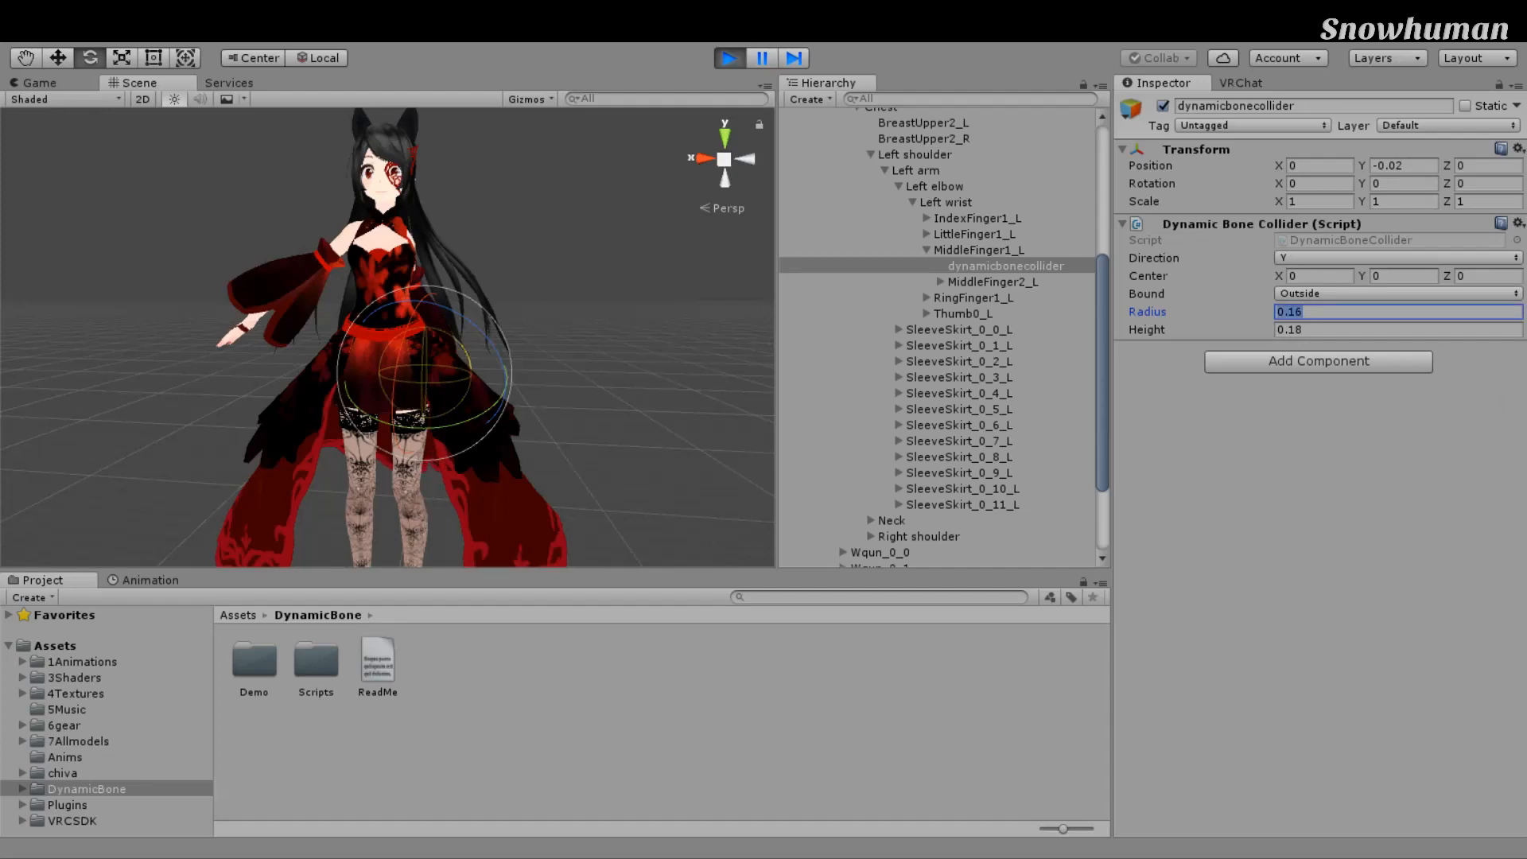
pyautogui.hotkey('ctrl', 'p')
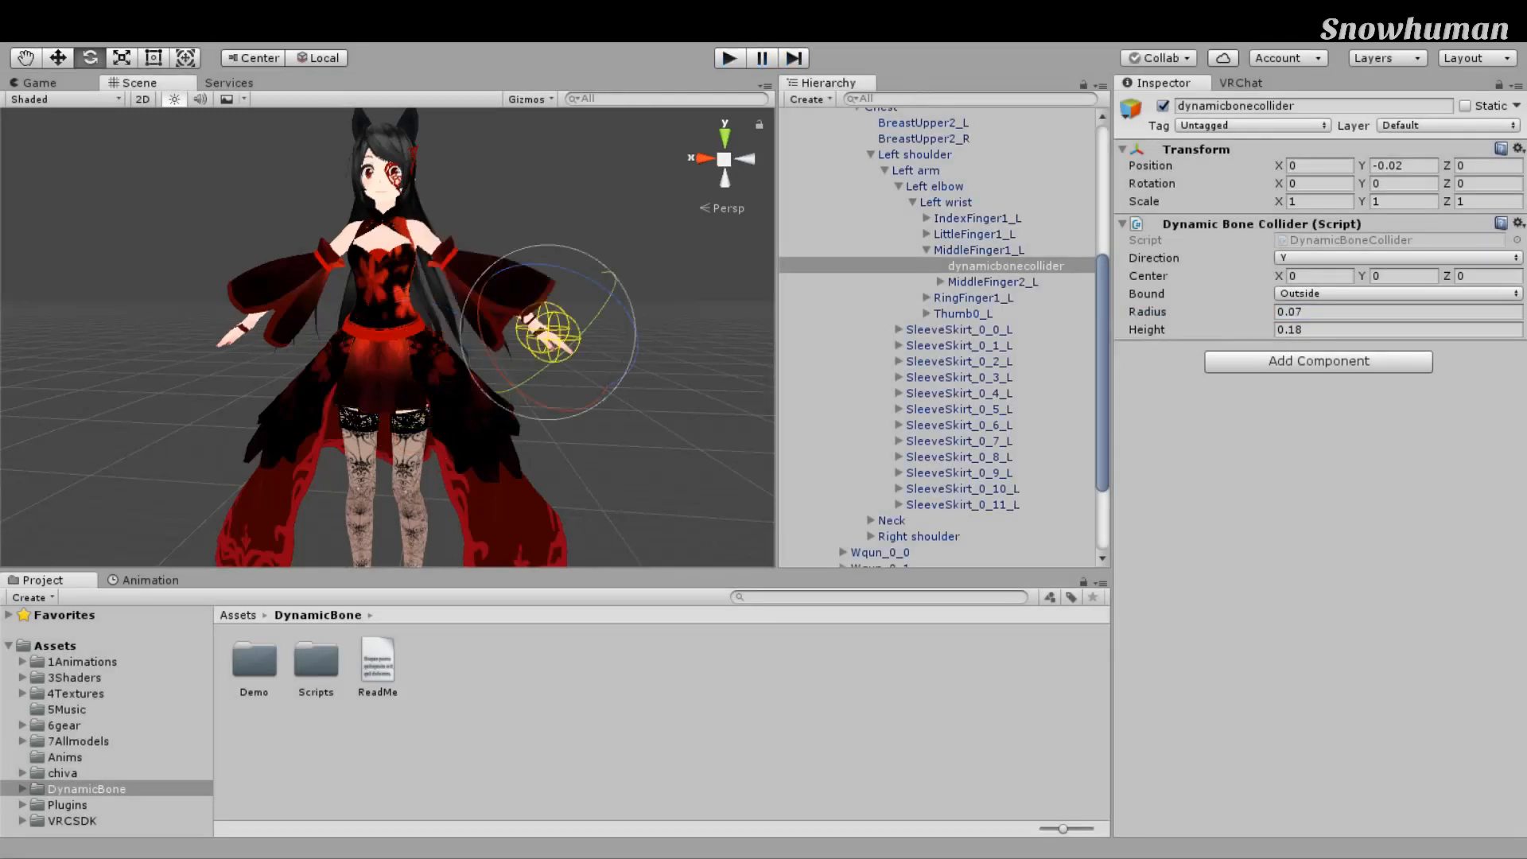
# Step: Give the hand collider Radius 0.16 and Height 0.3 outside Play mode
pyautogui.click(1398, 312)
pyautogui.write('0.16')
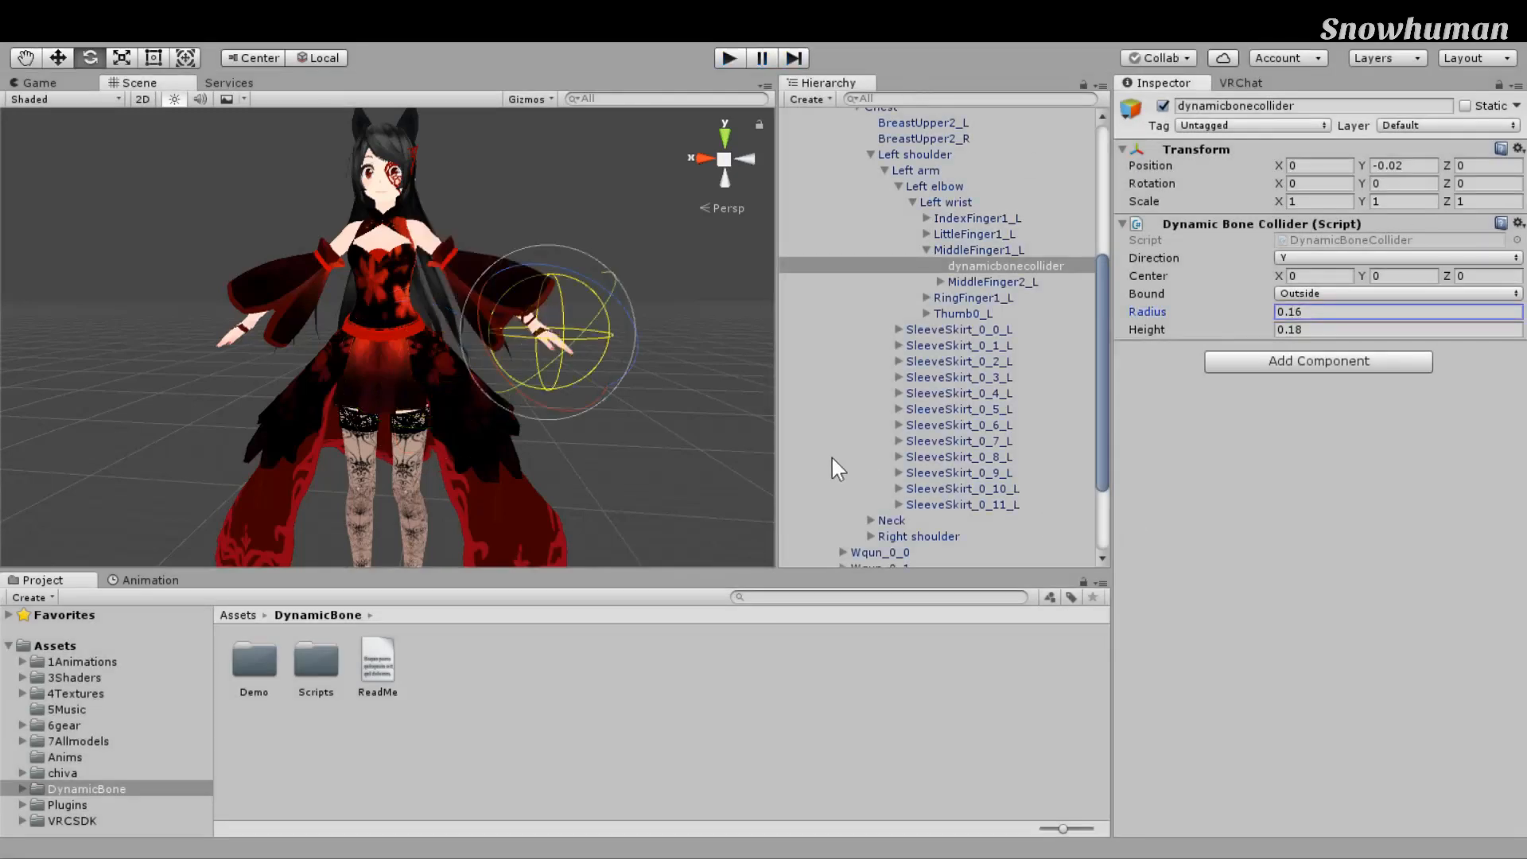
pyautogui.scroll(-4, 786, 438)
pyautogui.scroll(6, 786, 438)
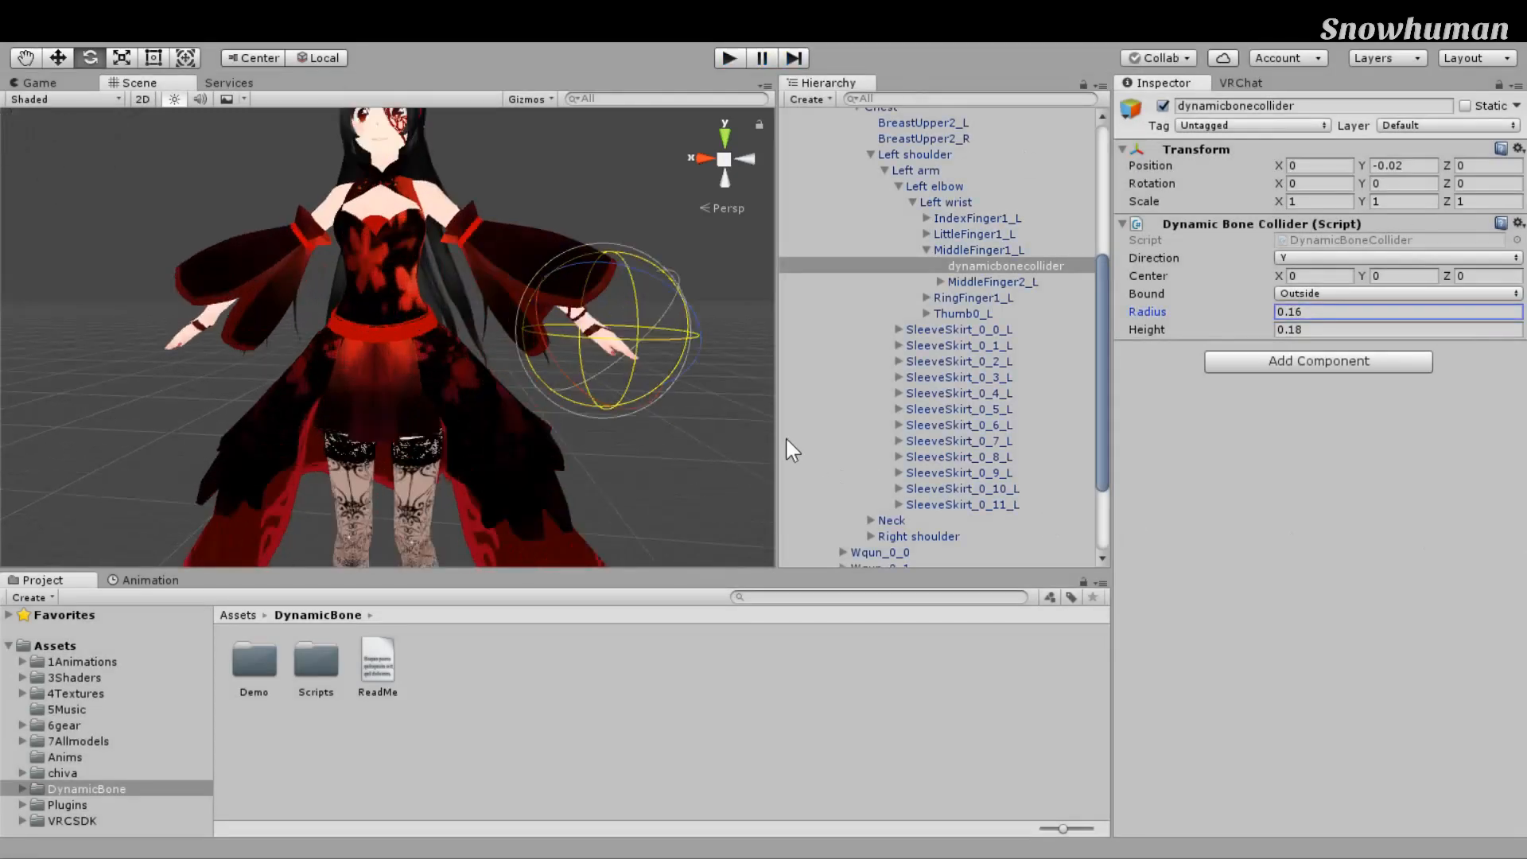
pyautogui.scroll(-5, 786, 438)
pyautogui.moveTo(786, 440); pyautogui.dragTo(774, 464, button='middle')
pyautogui.click(1147, 331)
pyautogui.moveTo(1149, 330); pyautogui.dragTo(1151, 330)
pyautogui.scroll(2, 820, 509)
pyautogui.scroll(-4, 819, 509)
pyautogui.moveTo(820, 509); pyautogui.dragTo(700, 549, button='middle')
pyautogui.scroll(2, 833, 502)
# Step: Collapse the left shoulder branch and move back up the bone tree to Hips
pyautogui.click(967, 140)
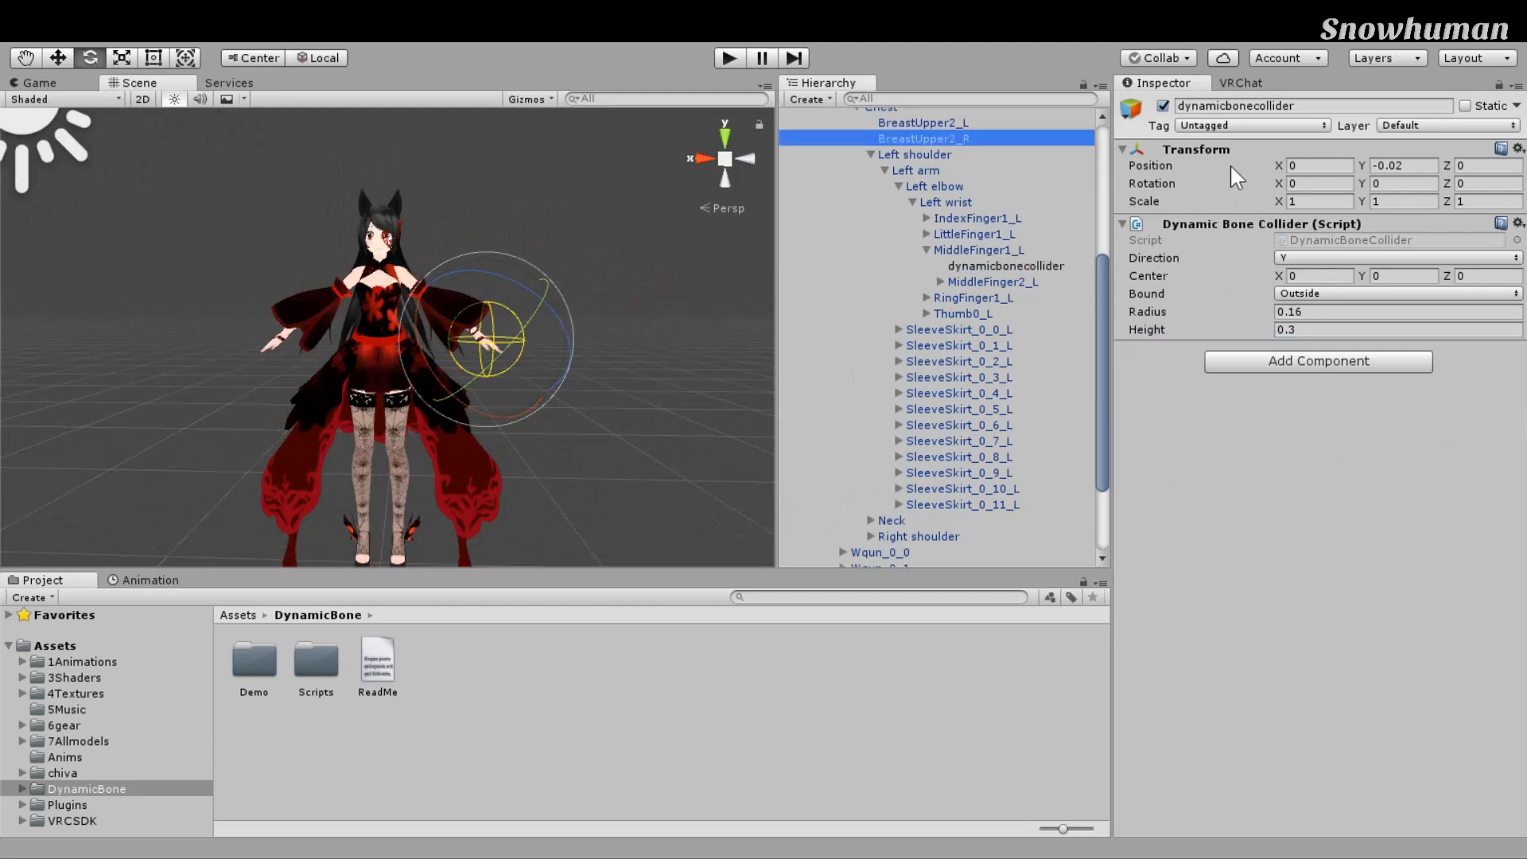
pyautogui.click(871, 154)
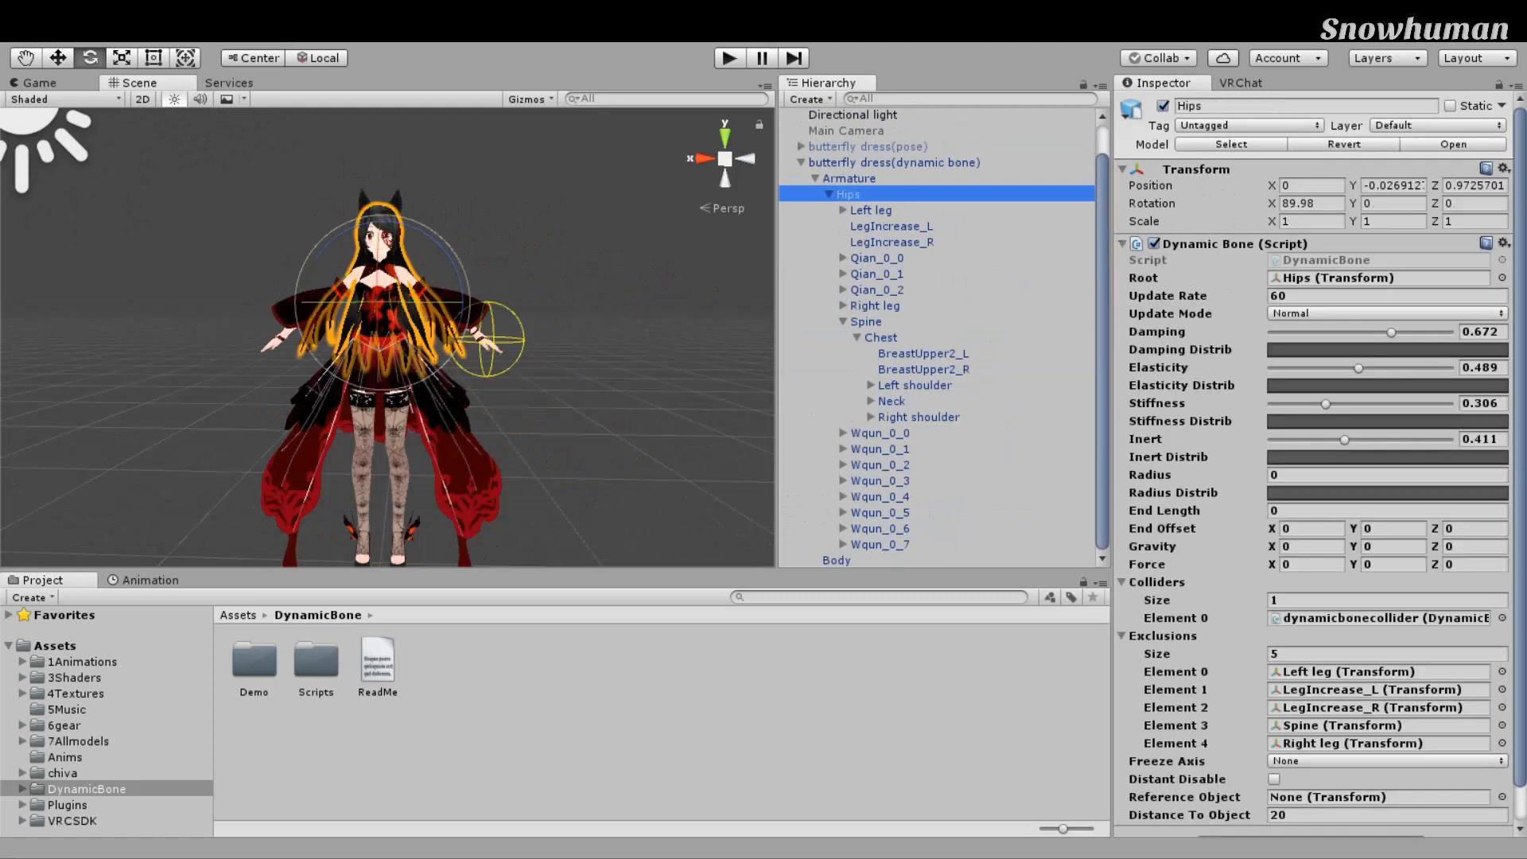
pyautogui.scroll(-1, 1484, 525)
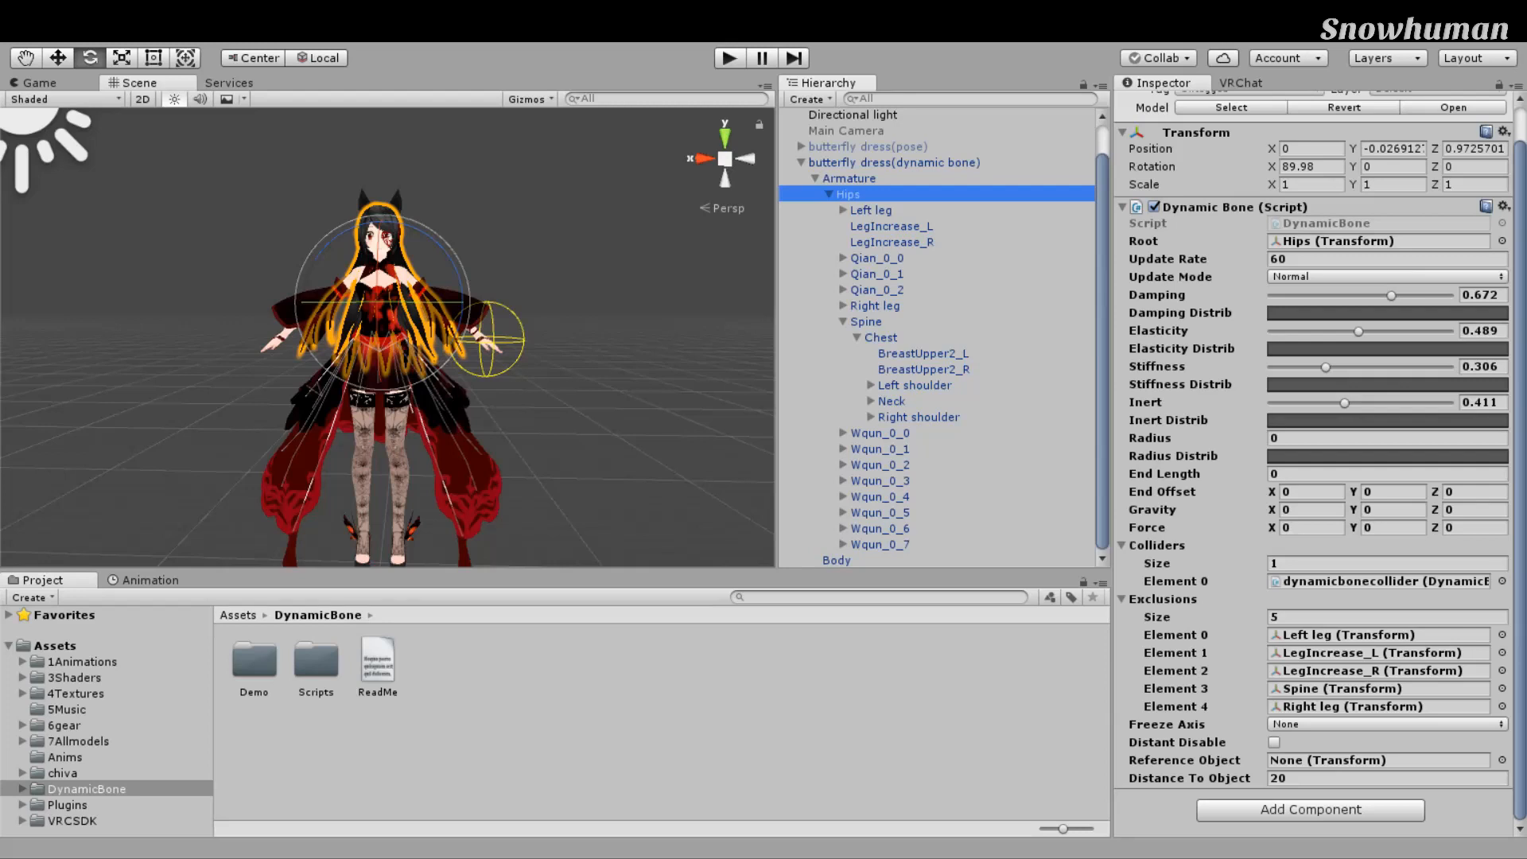
pyautogui.click(1383, 580)
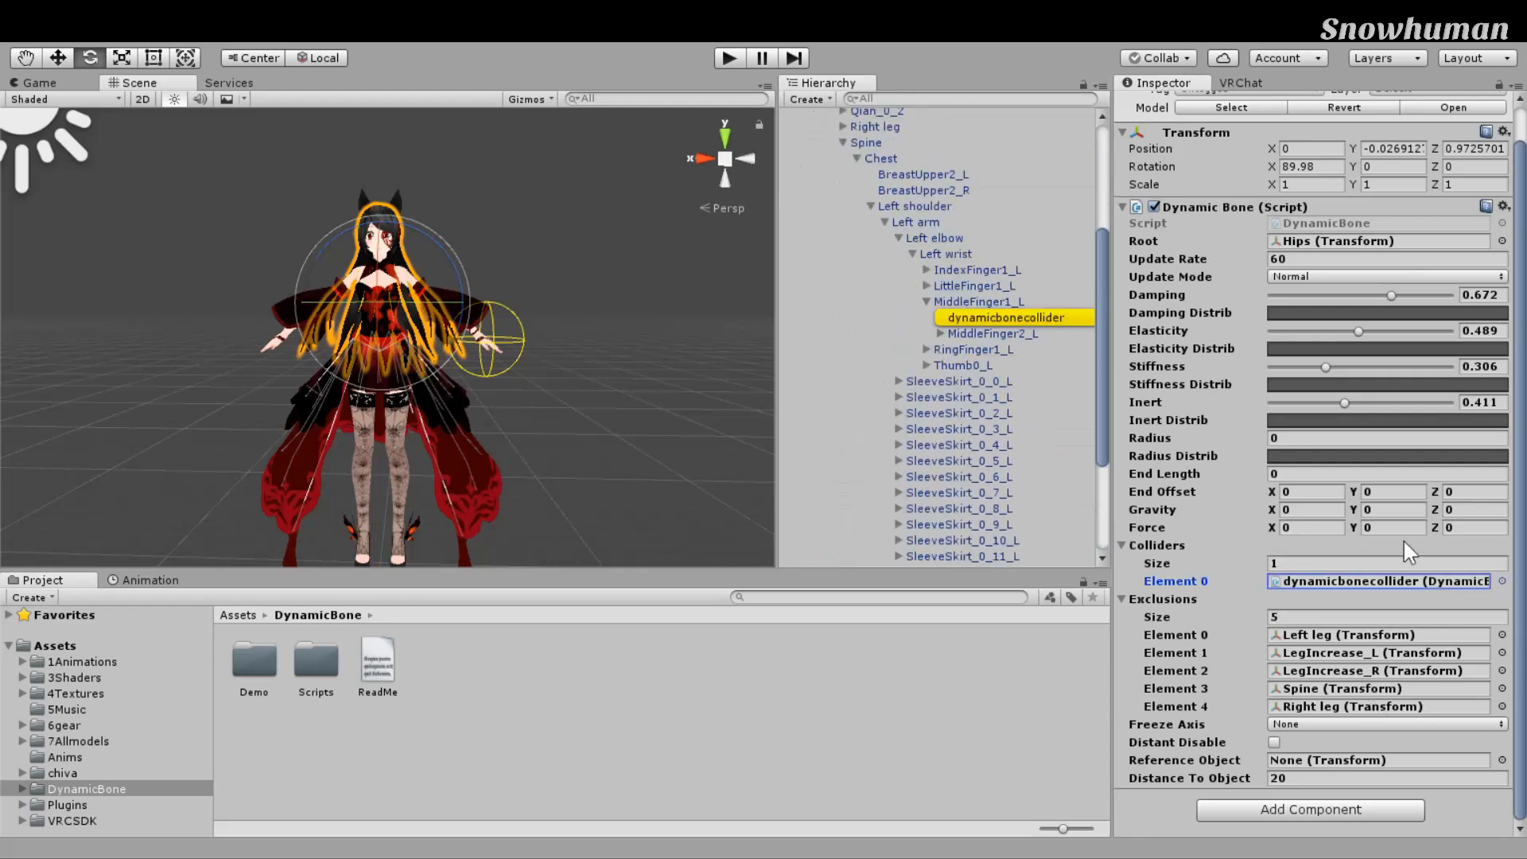
pyautogui.moveTo(1112, 541); pyautogui.dragTo(1152, 541)
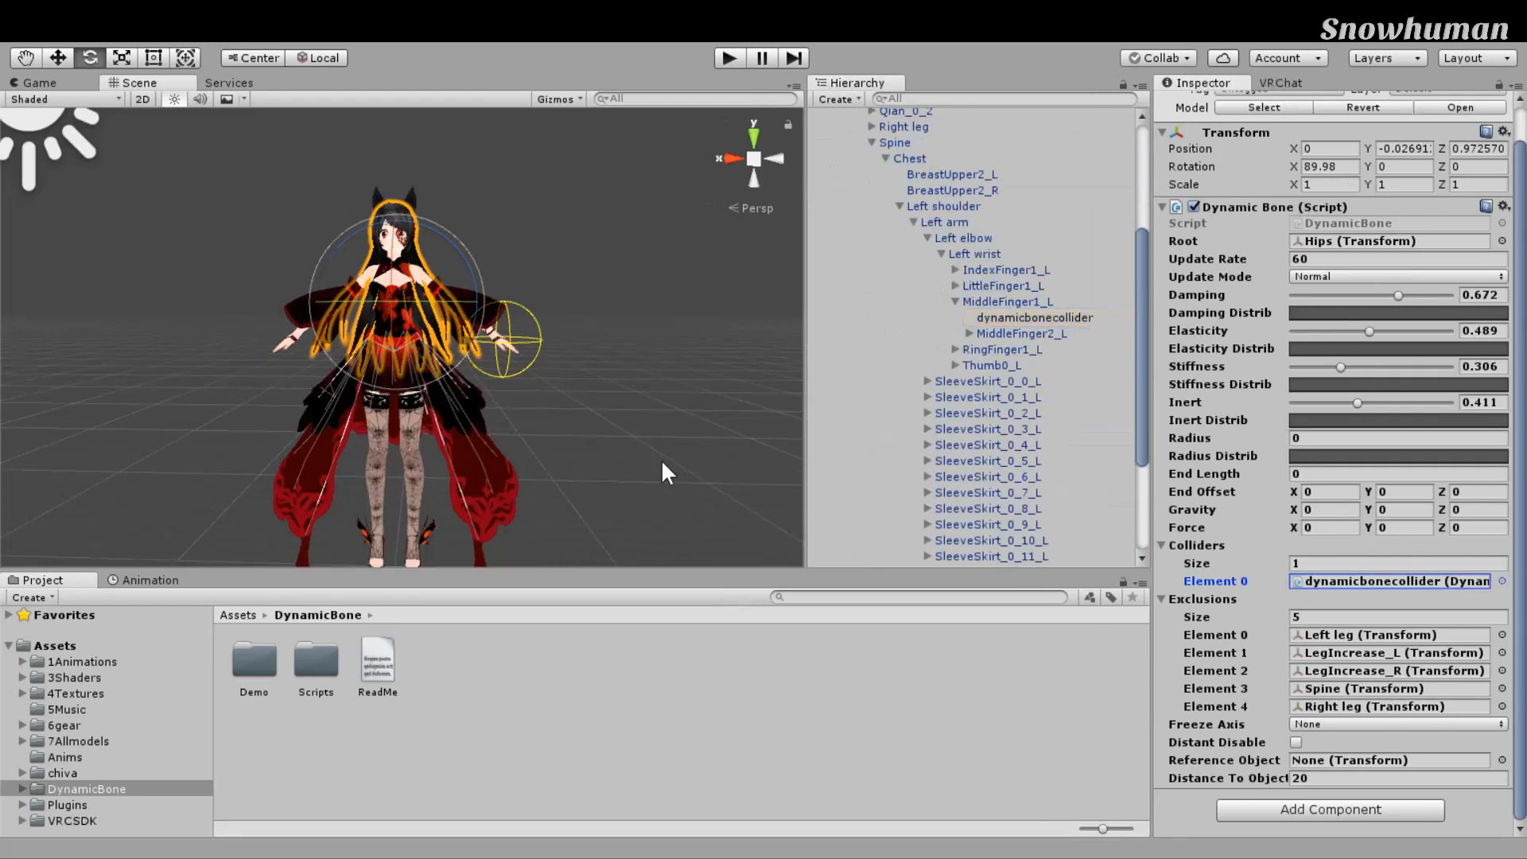
pyautogui.scroll(2, 661, 461)
pyautogui.moveTo(661, 462); pyautogui.dragTo(644, 467, button='right')
pyautogui.moveTo(645, 467); pyautogui.dragTo(610, 510, button='middle')
pyautogui.scroll(6, 609, 511)
pyautogui.moveTo(609, 511); pyautogui.dragTo(578, 528, button='right')
pyautogui.scroll(-6, 577, 526)
pyautogui.moveTo(578, 526); pyautogui.dragTo(615, 439, button='middle')
pyautogui.scroll(1, 616, 439)
pyautogui.moveTo(616, 439); pyautogui.dragTo(687, 403, button='right')
pyautogui.scroll(-4, 687, 403)
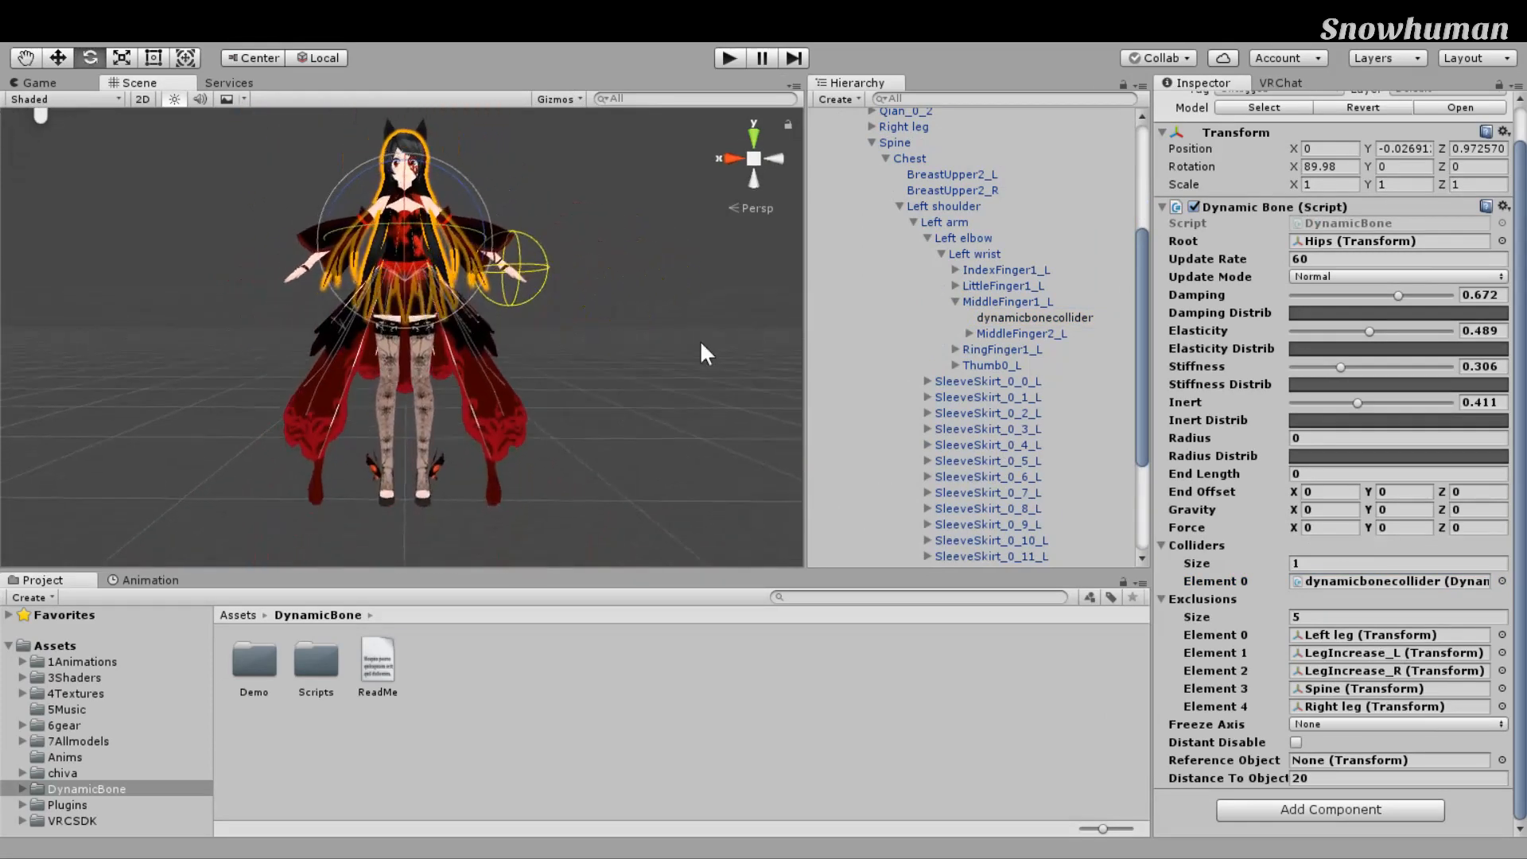
pyautogui.scroll(4, 700, 341)
pyautogui.moveTo(700, 340); pyautogui.dragTo(704, 490, button='middle')
pyautogui.scroll(6, 704, 490)
pyautogui.moveTo(704, 490); pyautogui.dragTo(463, 518, button='right')
pyautogui.scroll(-4, 463, 518)
pyautogui.moveTo(463, 518); pyautogui.dragTo(371, 523, button='middle')
pyautogui.scroll(3, 370, 523)
pyautogui.moveTo(371, 523); pyautogui.dragTo(586, 390, button='right')
pyautogui.moveTo(586, 390); pyautogui.dragTo(557, 419, button='middle')
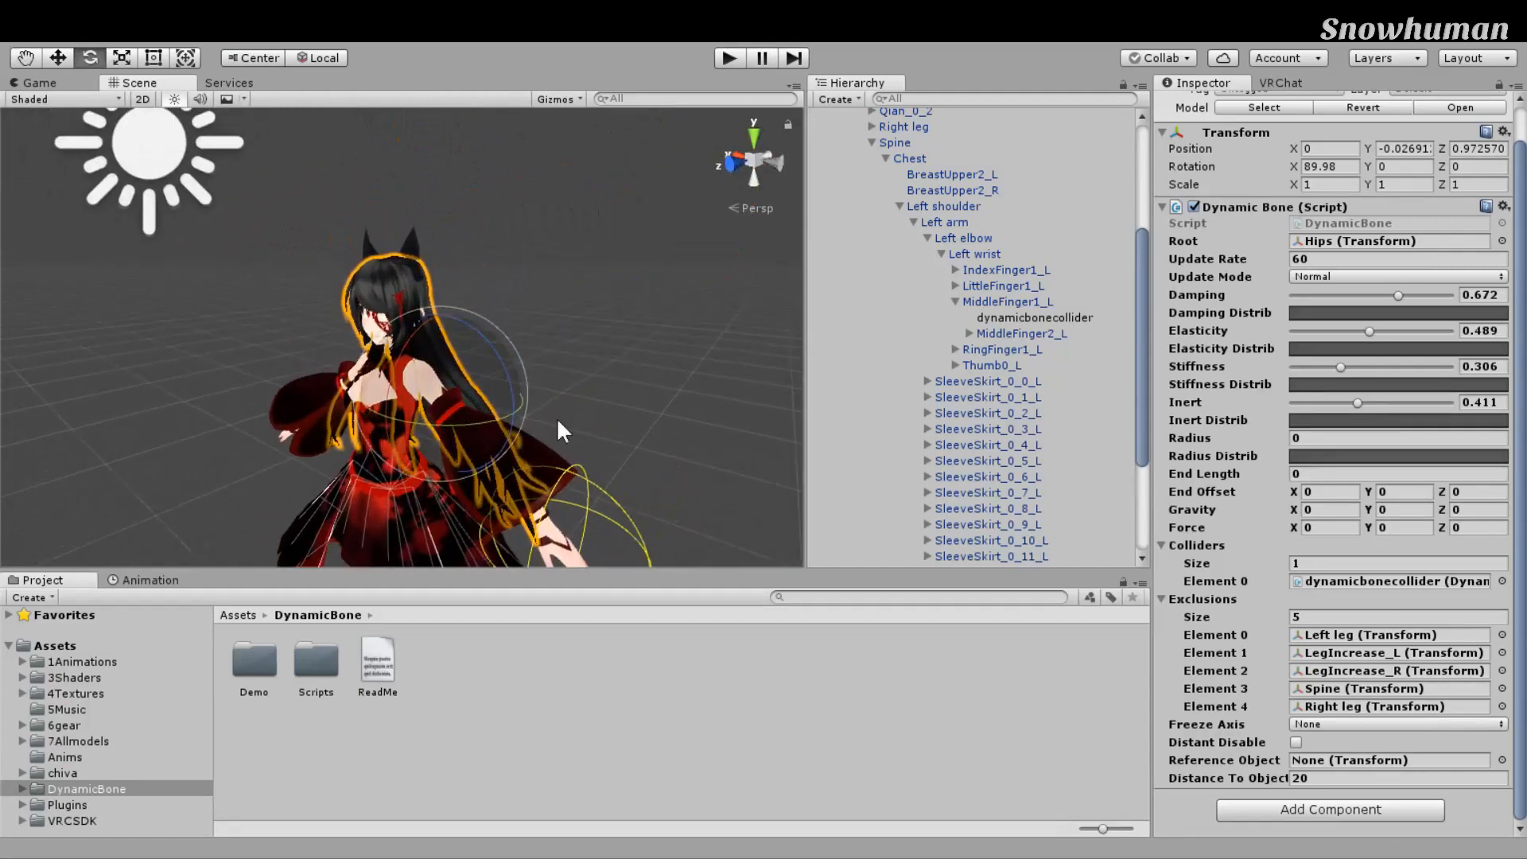
pyautogui.scroll(5, 533, 344)
pyautogui.moveTo(668, 388); pyautogui.dragTo(775, 414, button='right')
pyautogui.scroll(-4, 608, 413)
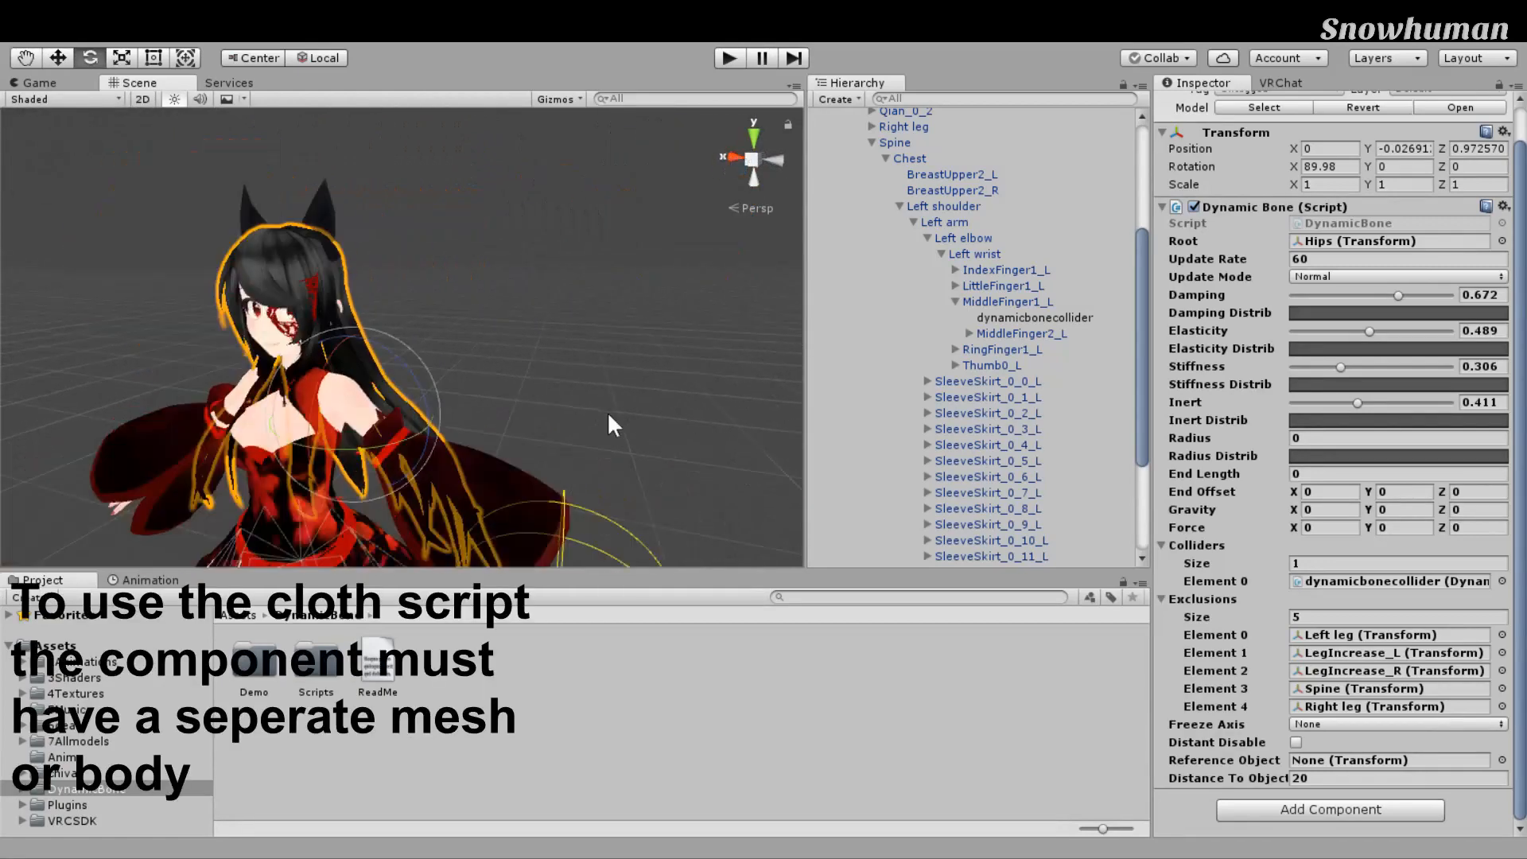
pyautogui.scroll(-3, 608, 412)
pyautogui.moveTo(608, 412); pyautogui.dragTo(666, 417, button='middle')
pyautogui.moveTo(666, 416); pyautogui.dragTo(739, 397, button='right')
pyautogui.scroll(5, 1131, 271)
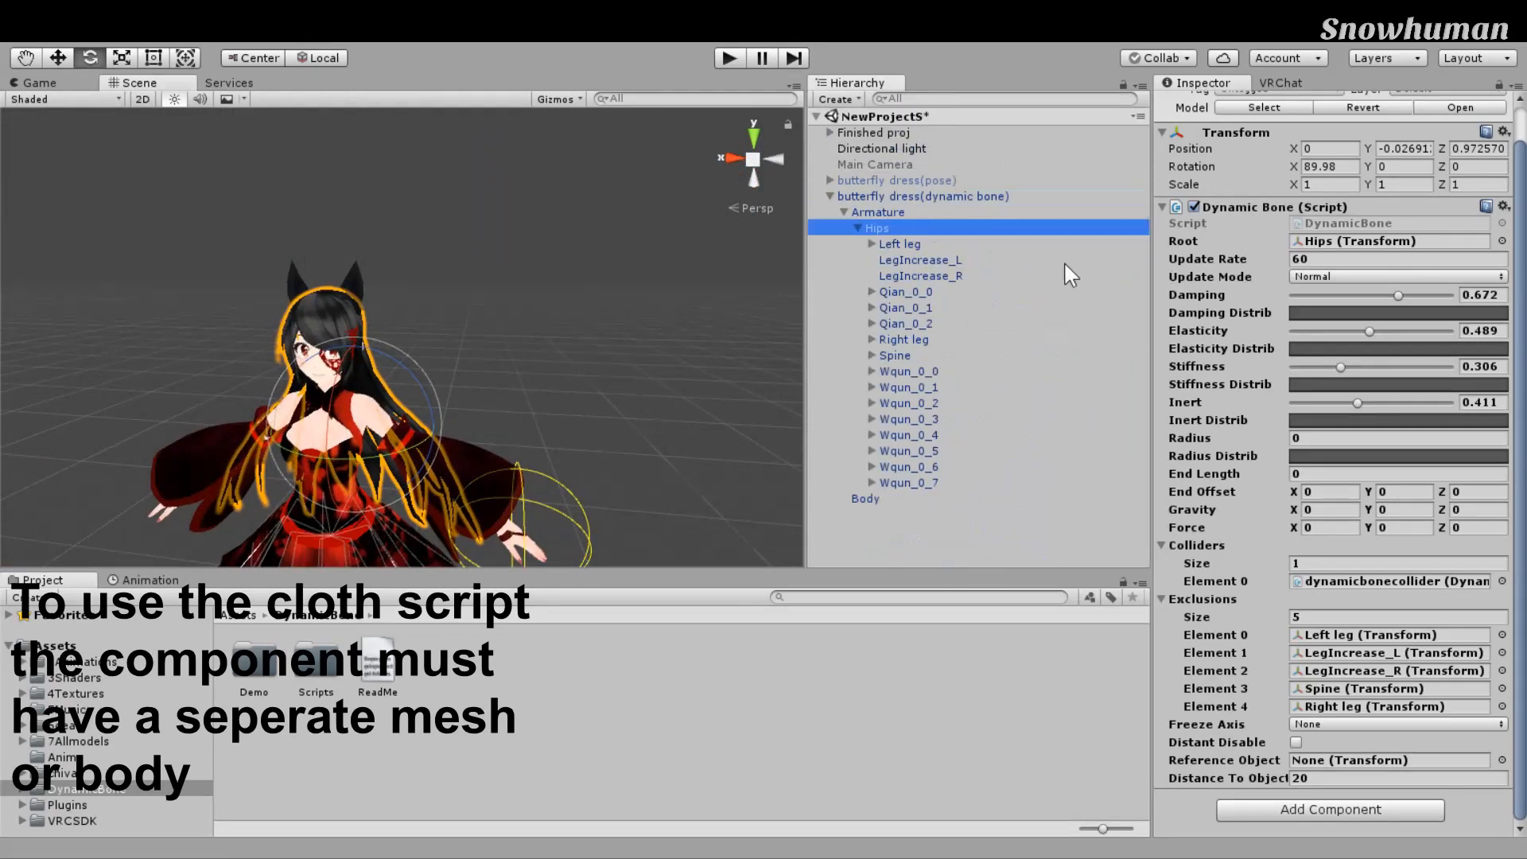
# Step: Collapse and re-expand the Hips and butterfly dress(dynamic bone) branches in the Hierarchy
pyautogui.press('Left')
pyautogui.press('Right')
pyautogui.press('Left')
pyautogui.press('Left')
pyautogui.press('Left')
pyautogui.press('Left')
pyautogui.press('Left')
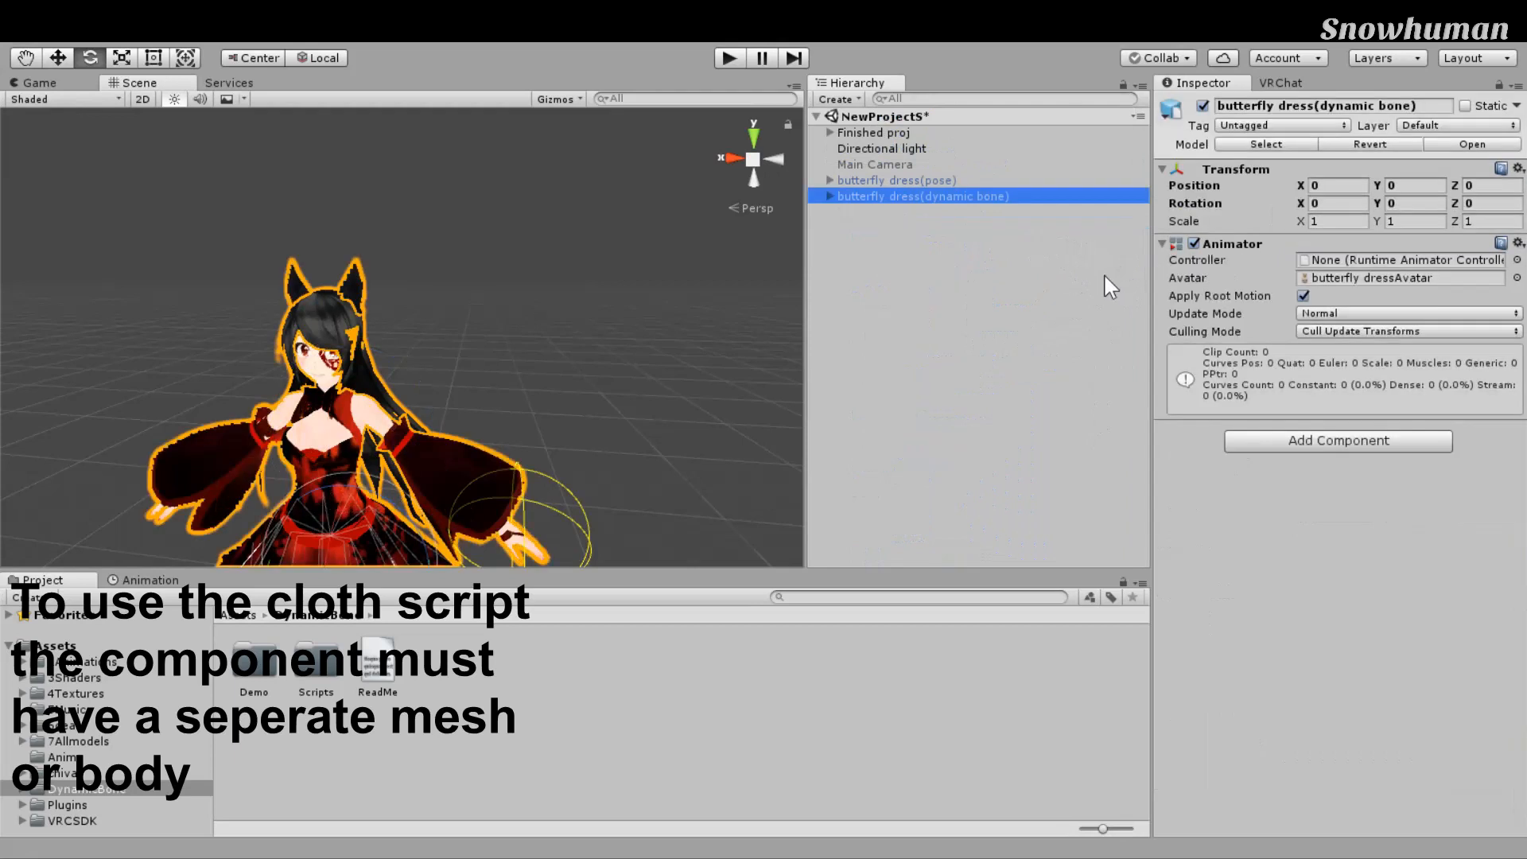
pyautogui.press('Right')
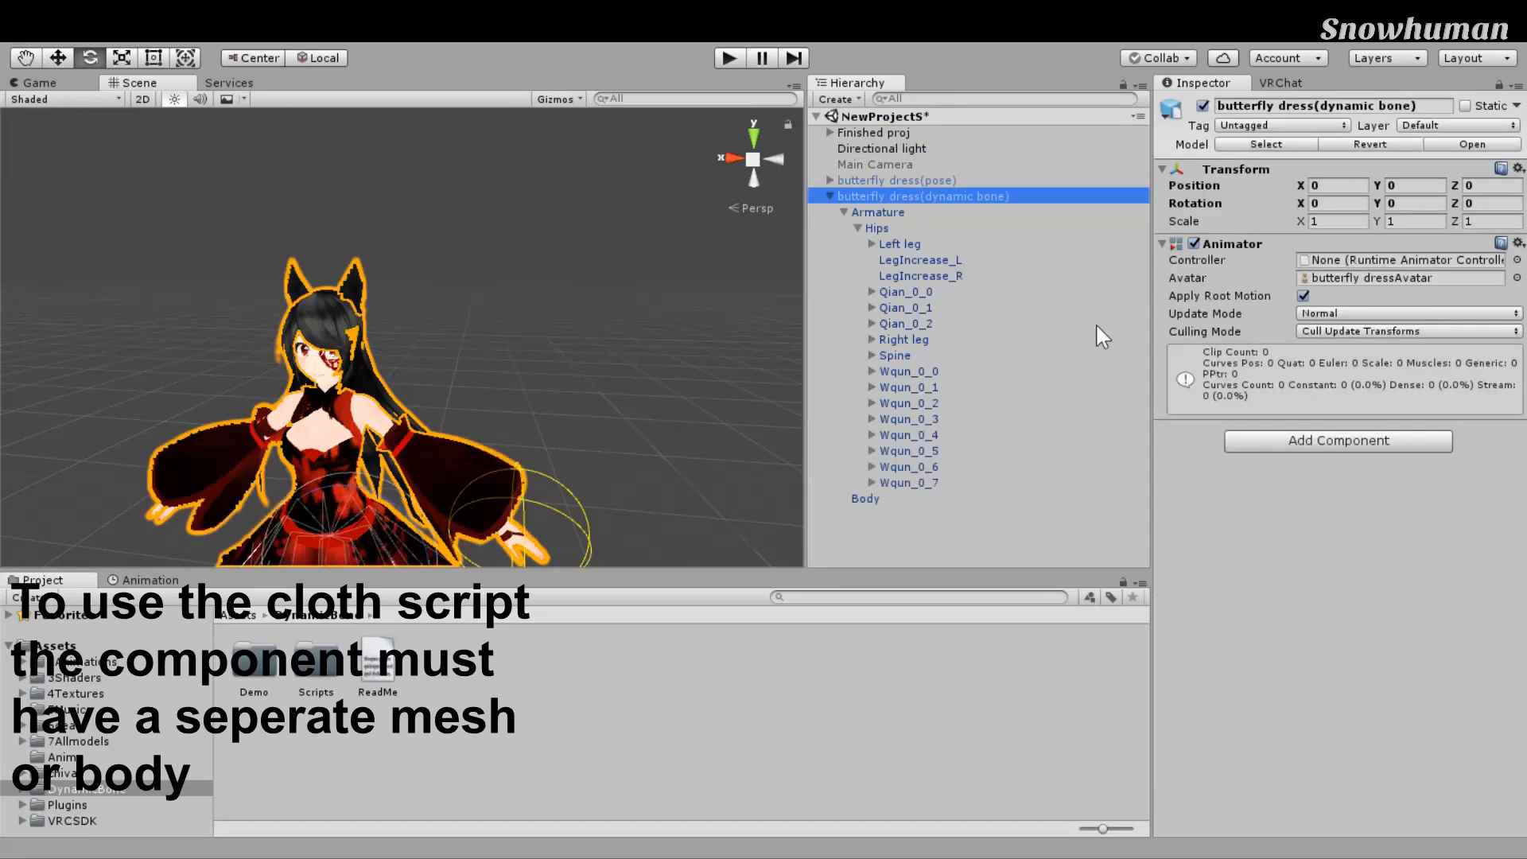
pyautogui.press('Left')
pyautogui.press('Right')
pyautogui.press('Right')
pyautogui.scroll(-2, 1106, 430)
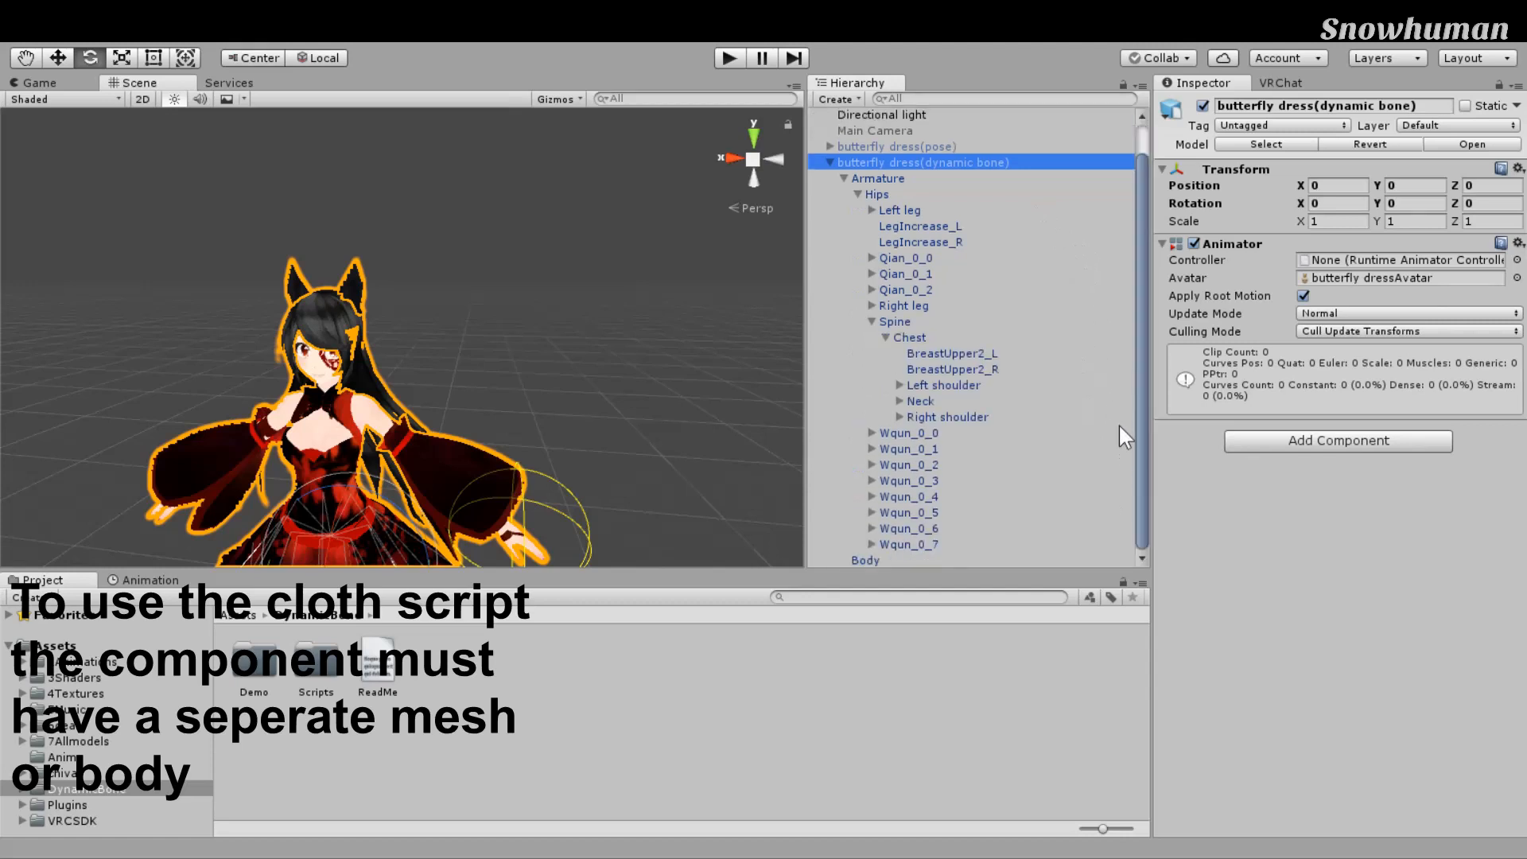
# Step: Expand Neck > Head > chivahair and select the hair's Body mesh
pyautogui.click(915, 401)
pyautogui.click(900, 401)
pyautogui.scroll(-1, 911, 390)
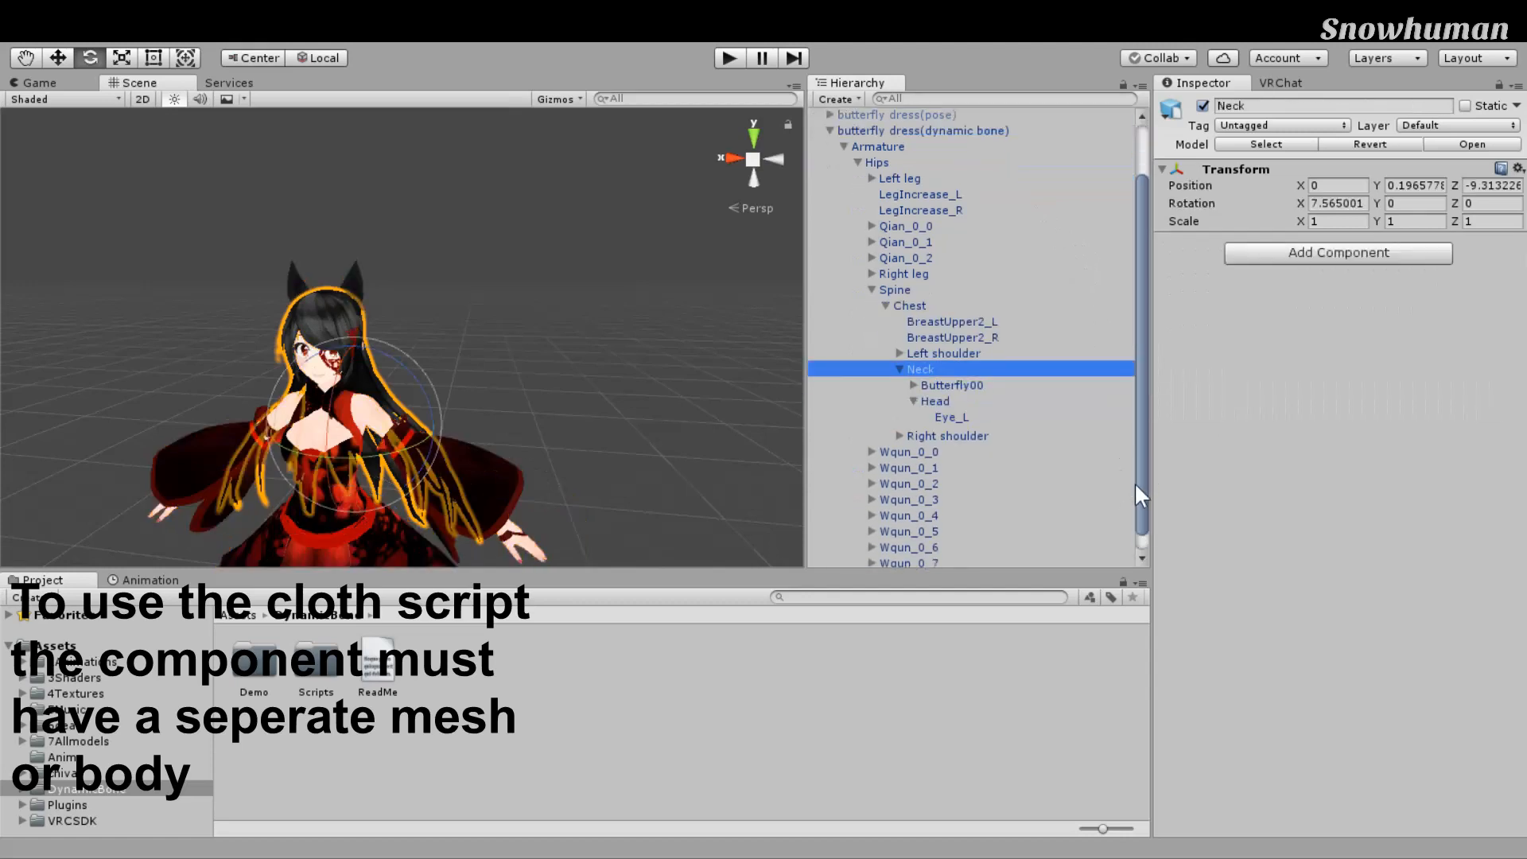
pyautogui.click(914, 401)
pyautogui.scroll(-3, 947, 382)
pyautogui.click(961, 400)
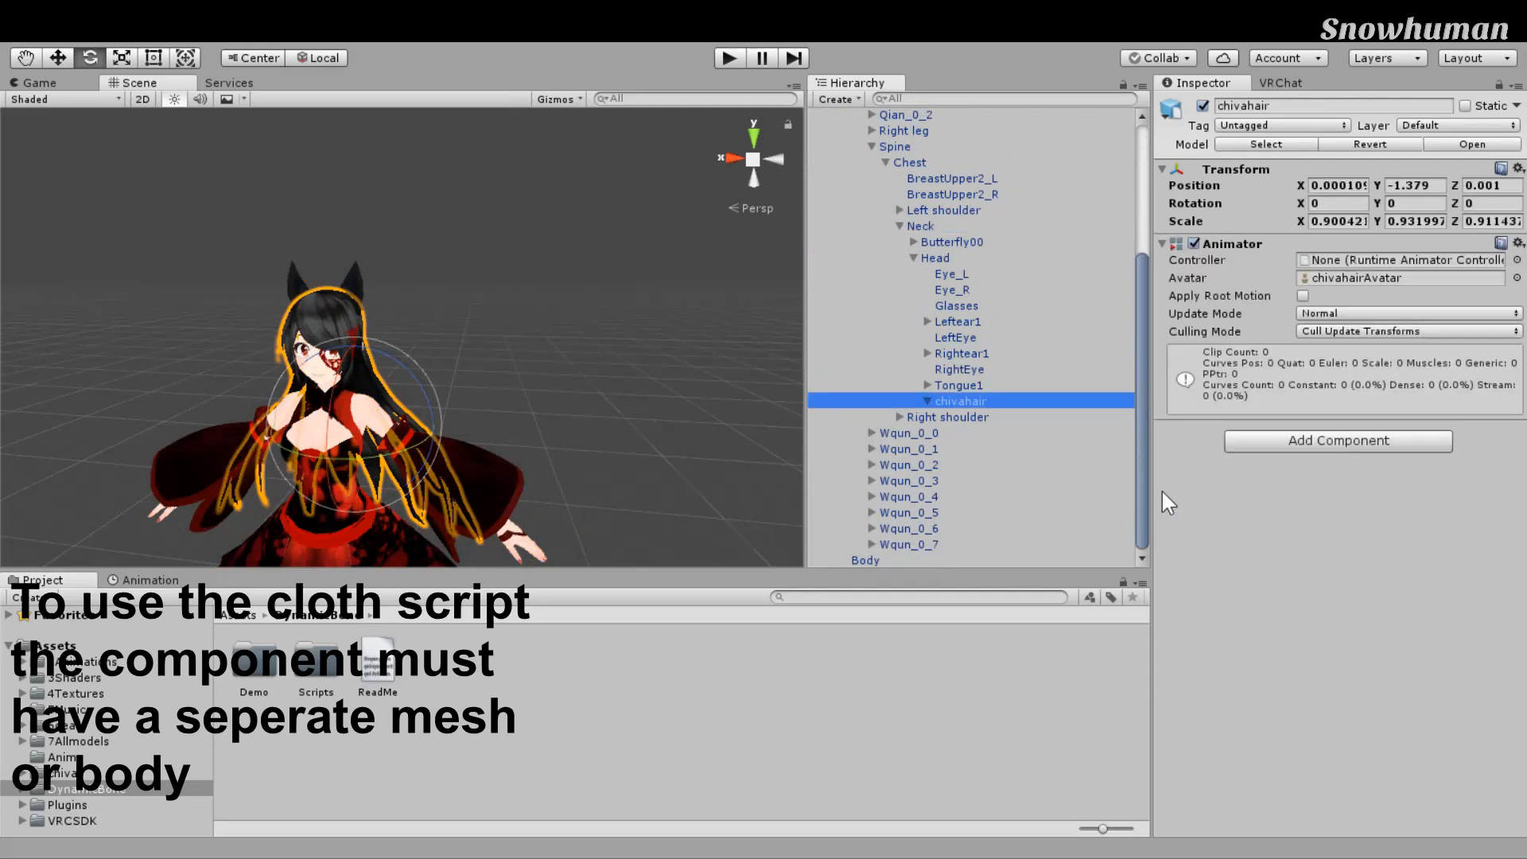
pyautogui.click(928, 401)
pyautogui.scroll(-1, 939, 400)
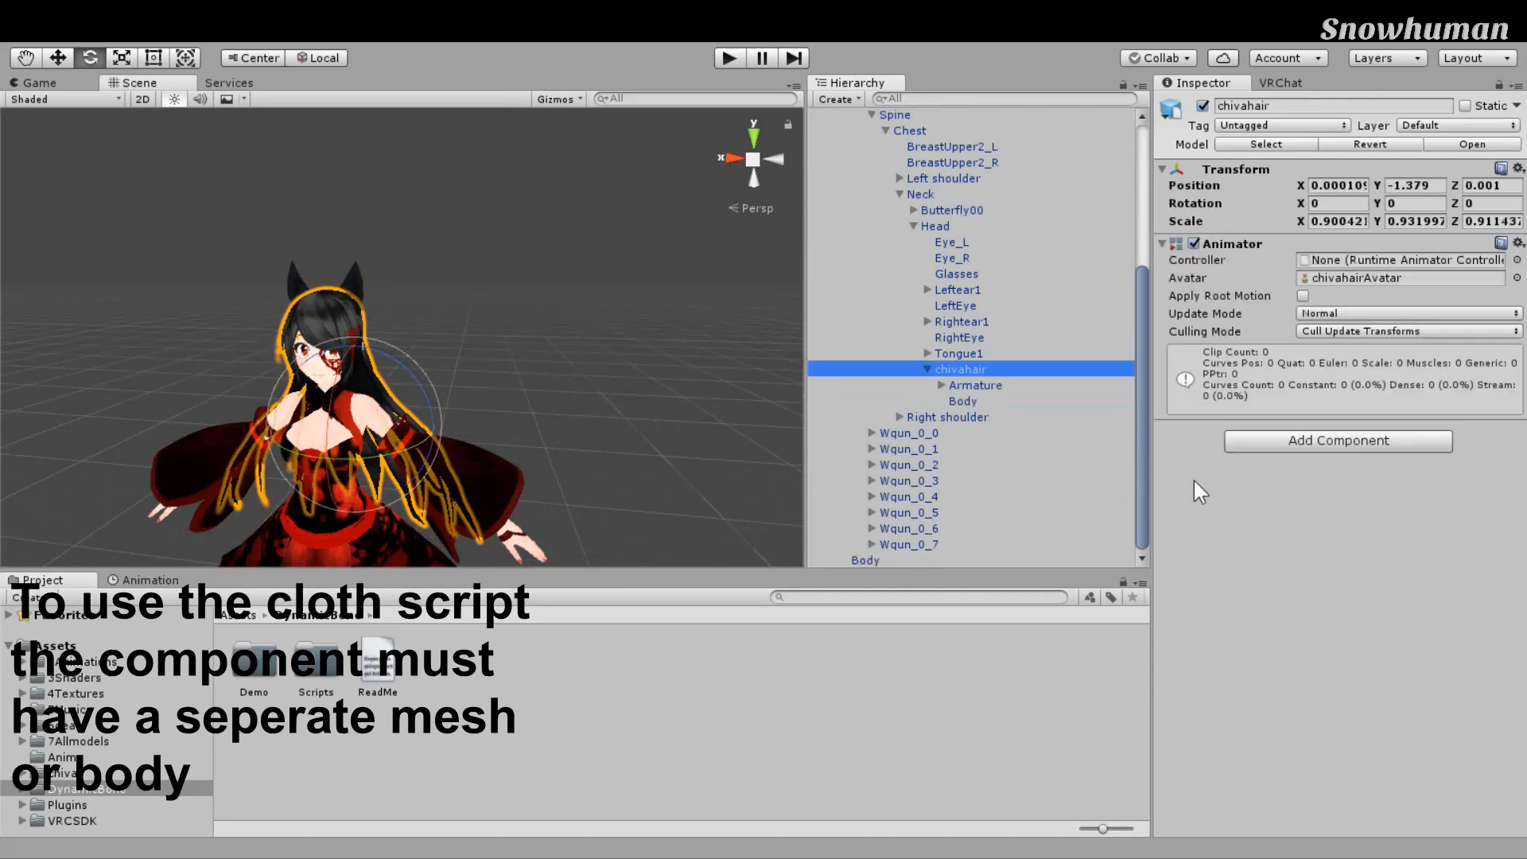
pyautogui.click(962, 401)
pyautogui.moveTo(704, 477); pyautogui.dragTo(761, 404, button='middle')
pyautogui.moveTo(761, 403); pyautogui.dragTo(809, 385, button='right')
pyautogui.moveTo(808, 385); pyautogui.dragTo(870, 403, button='middle')
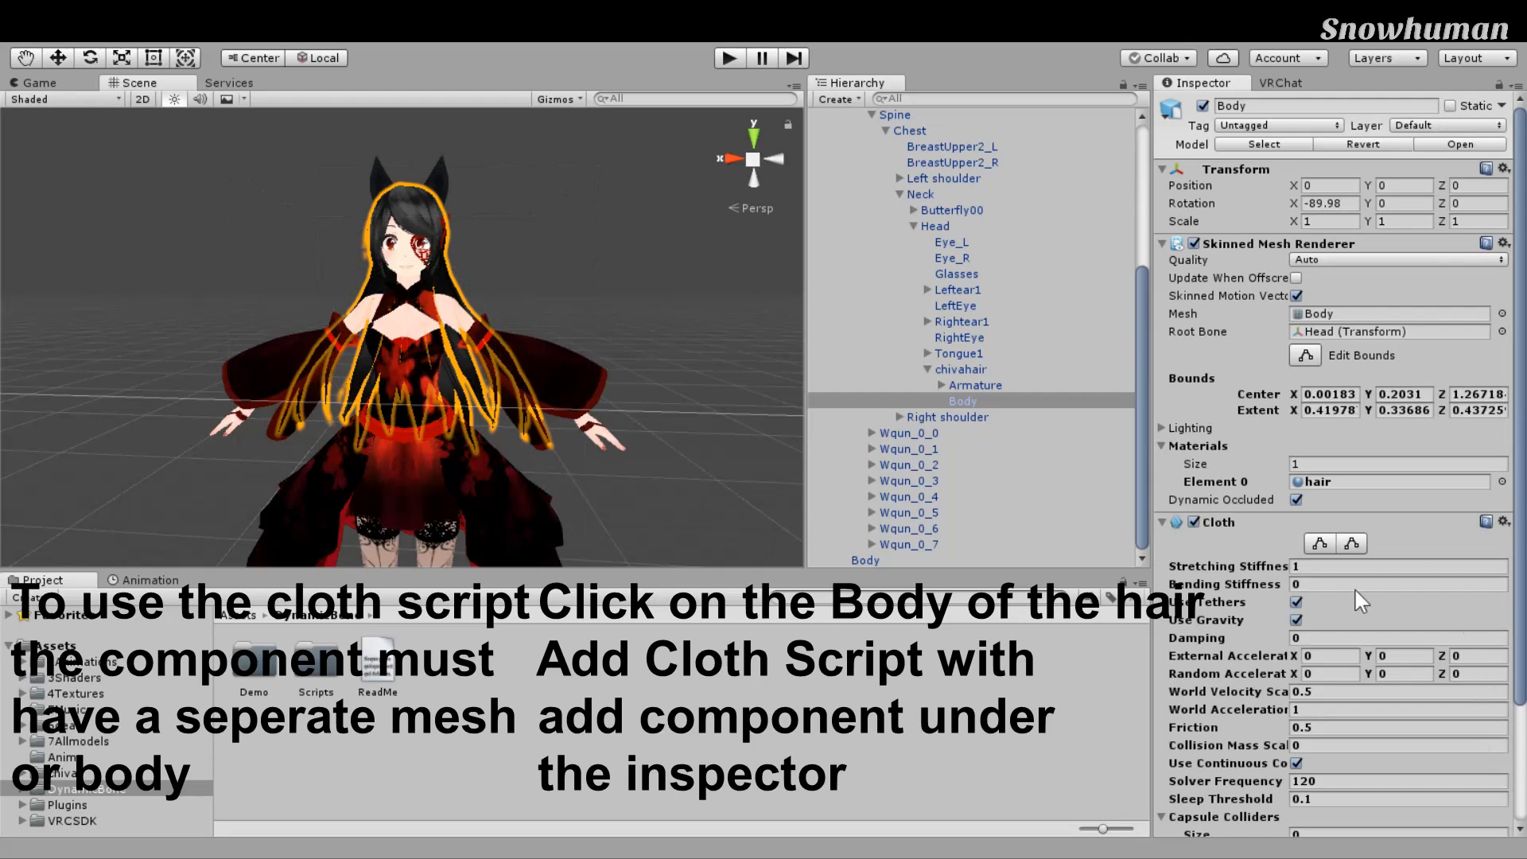
# Step: Enter 0.7 for the Cloth stiffness and Damping, 0 for World Acceleration, through to Solver Frequency
pyautogui.scroll(-8, 638, 395)
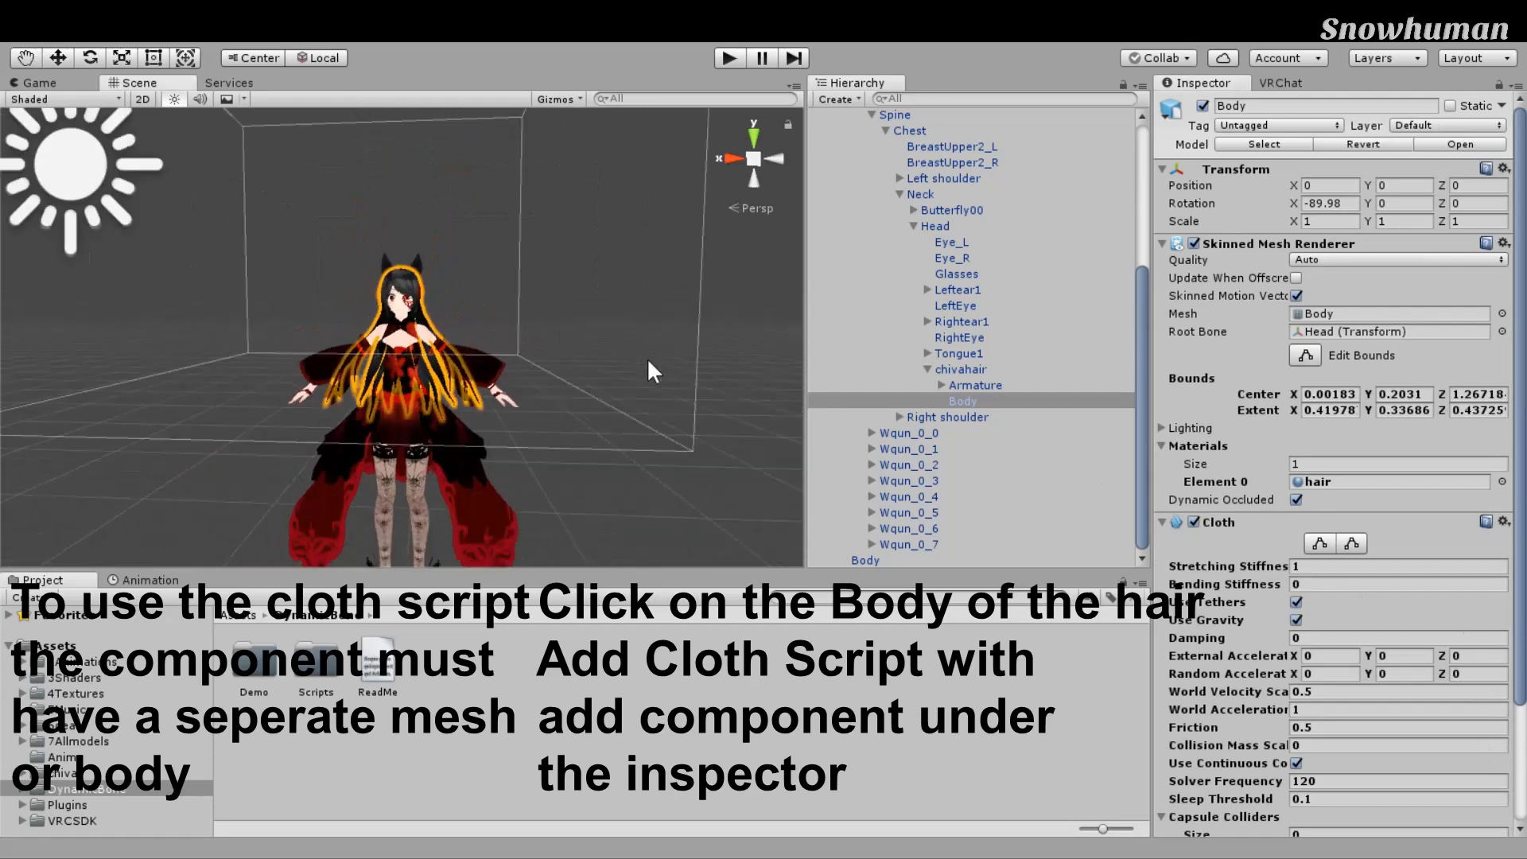
pyautogui.scroll(10, 647, 357)
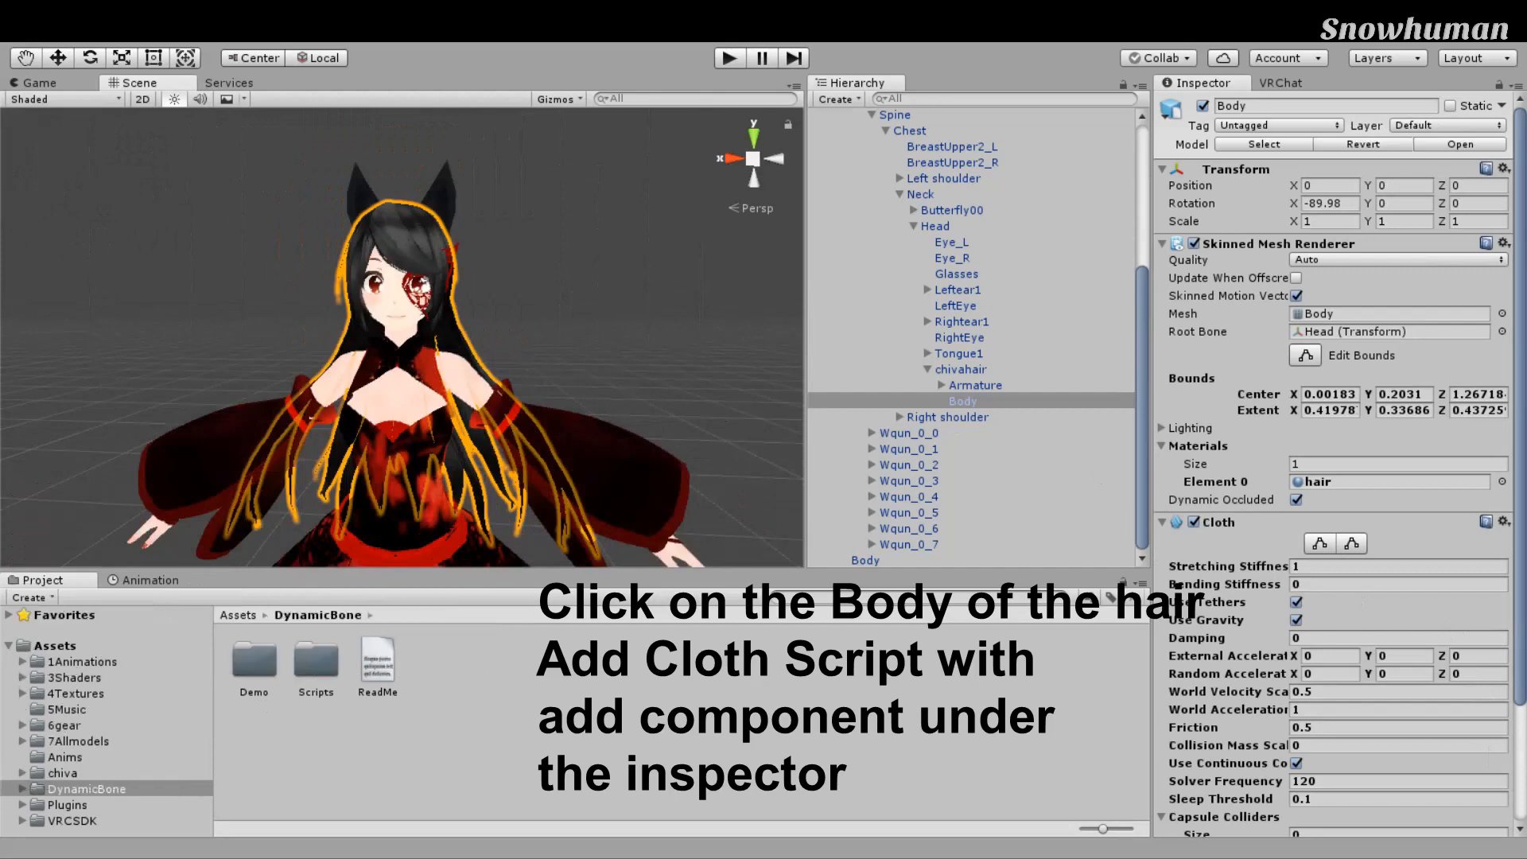
pyautogui.scroll(-2, 1339, 463)
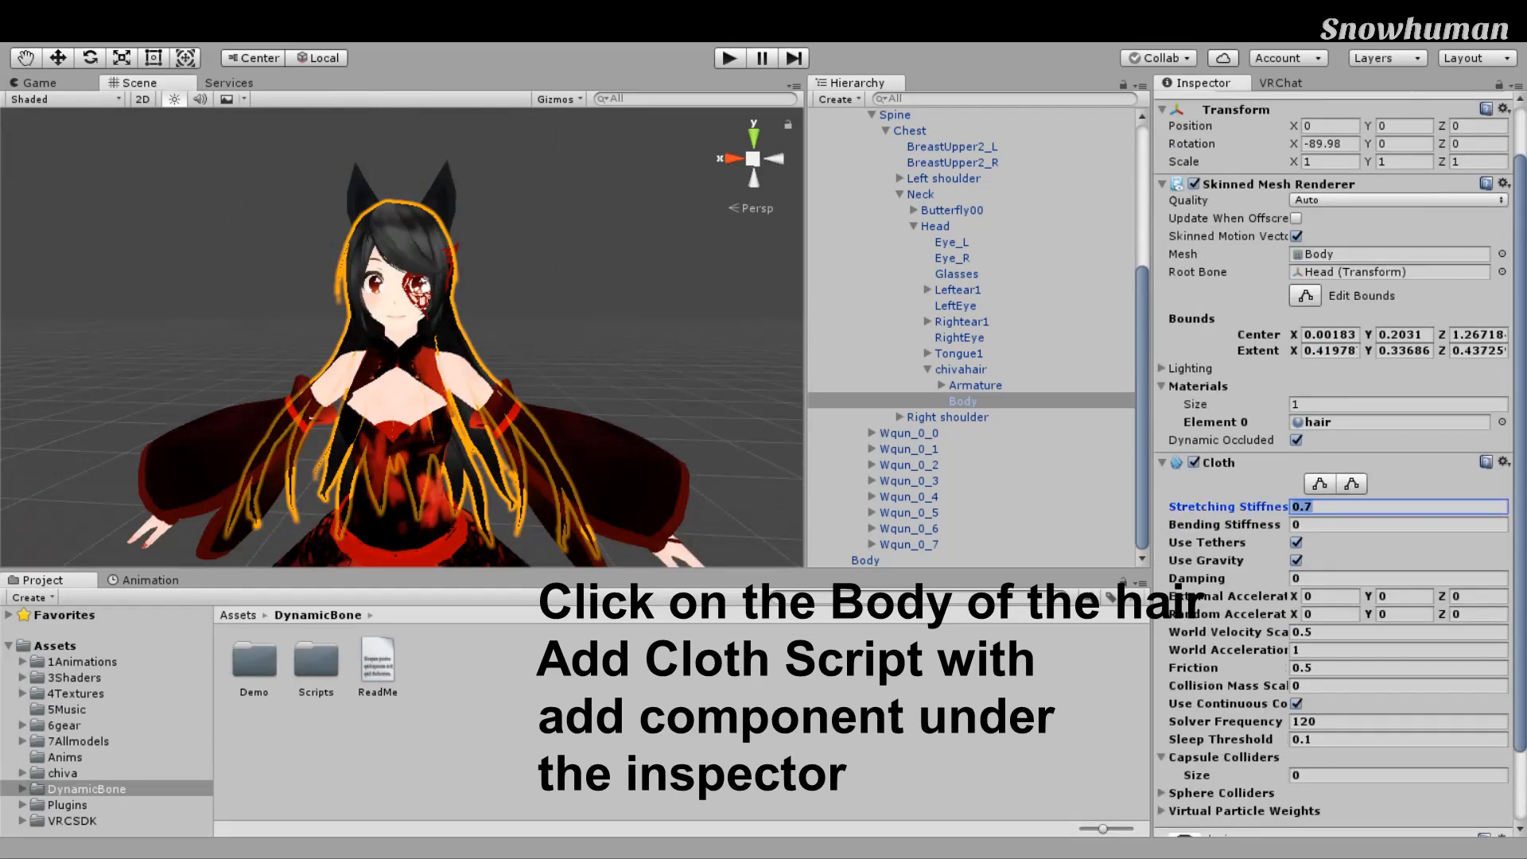
pyautogui.click(1353, 525)
pyautogui.click(1352, 578)
pyautogui.write('0.7')
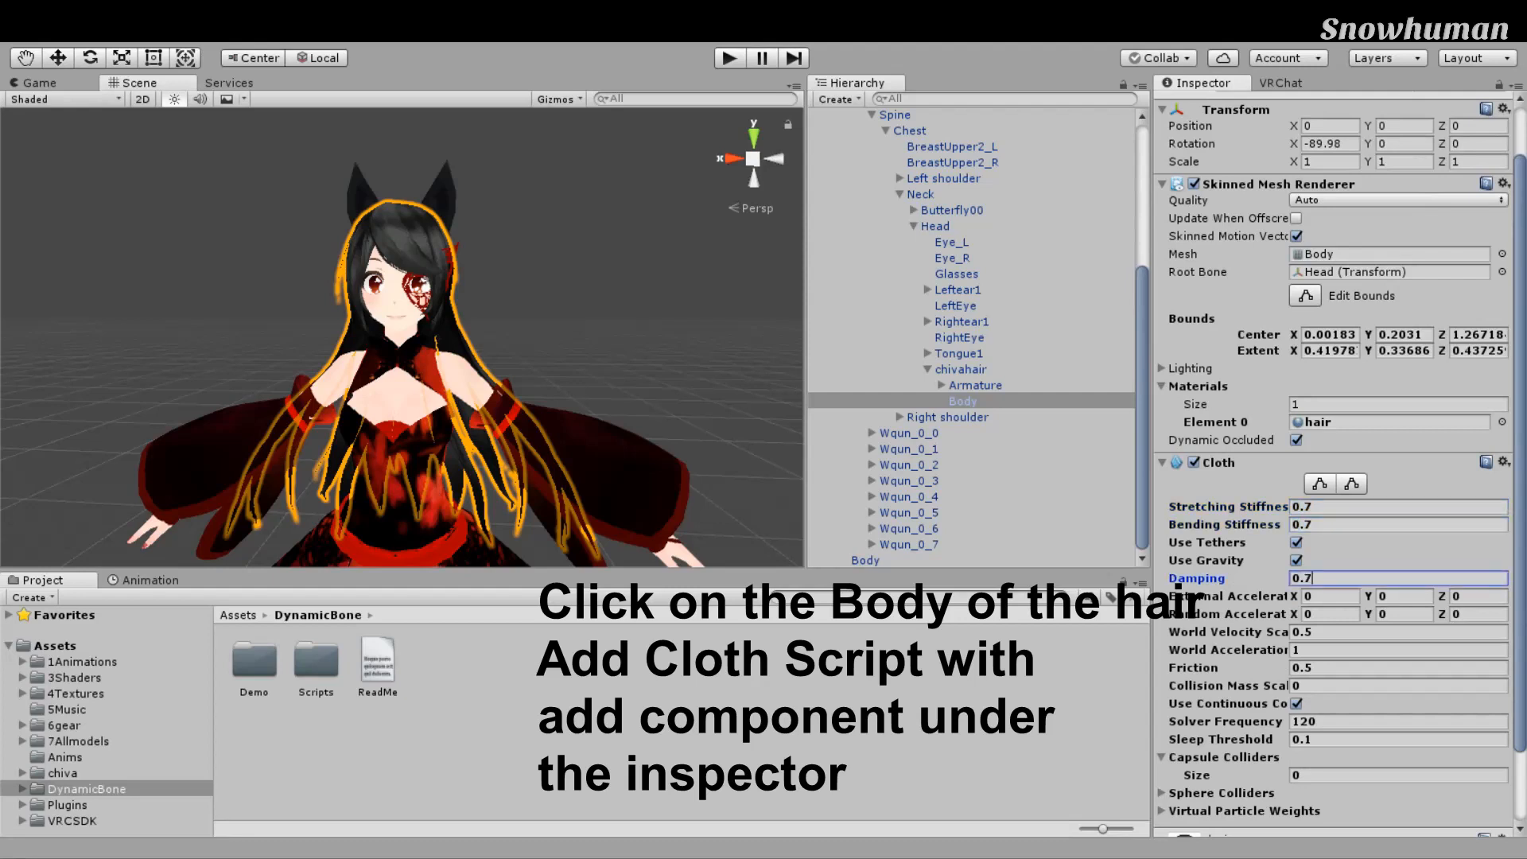
pyautogui.scroll(-3, 1178, 586)
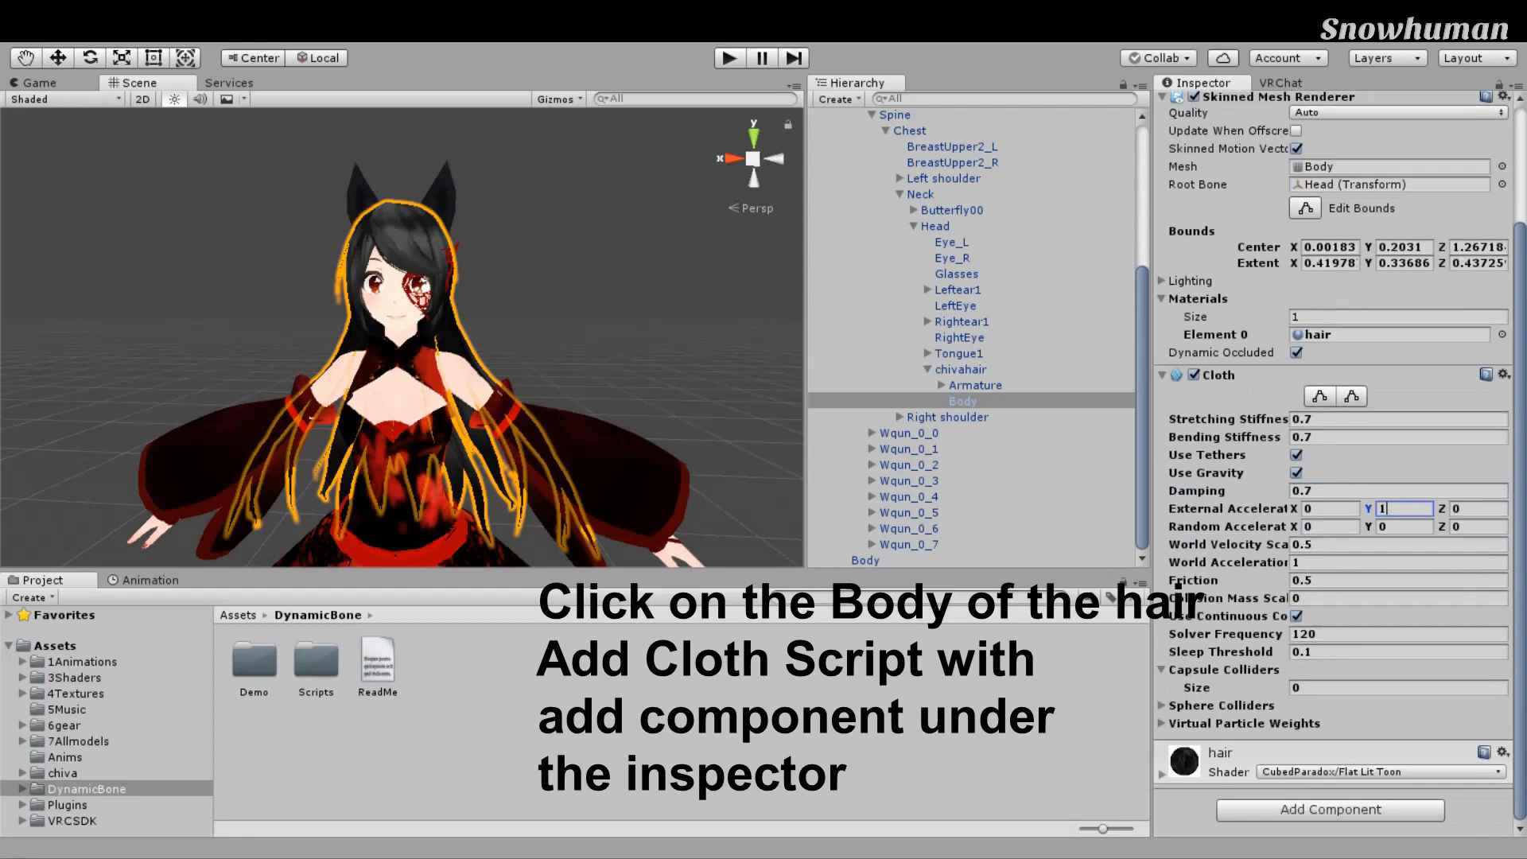
pyautogui.press('Tab')
pyautogui.write('0')
pyautogui.press('Tab')
pyautogui.write('0')
pyautogui.press('Tab')
pyautogui.press('Tab')
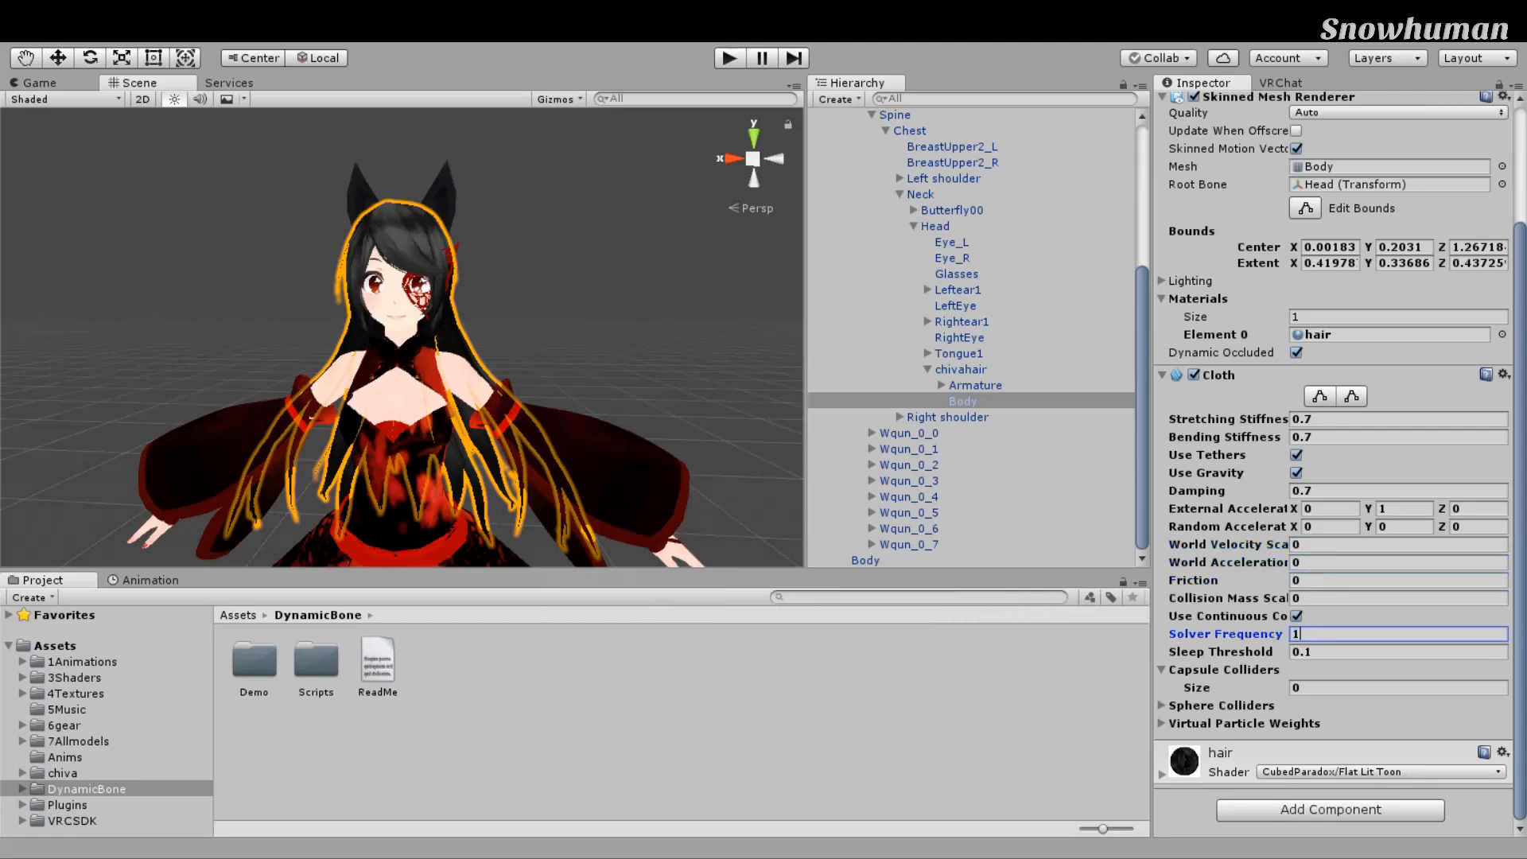
pyautogui.press('Tab')
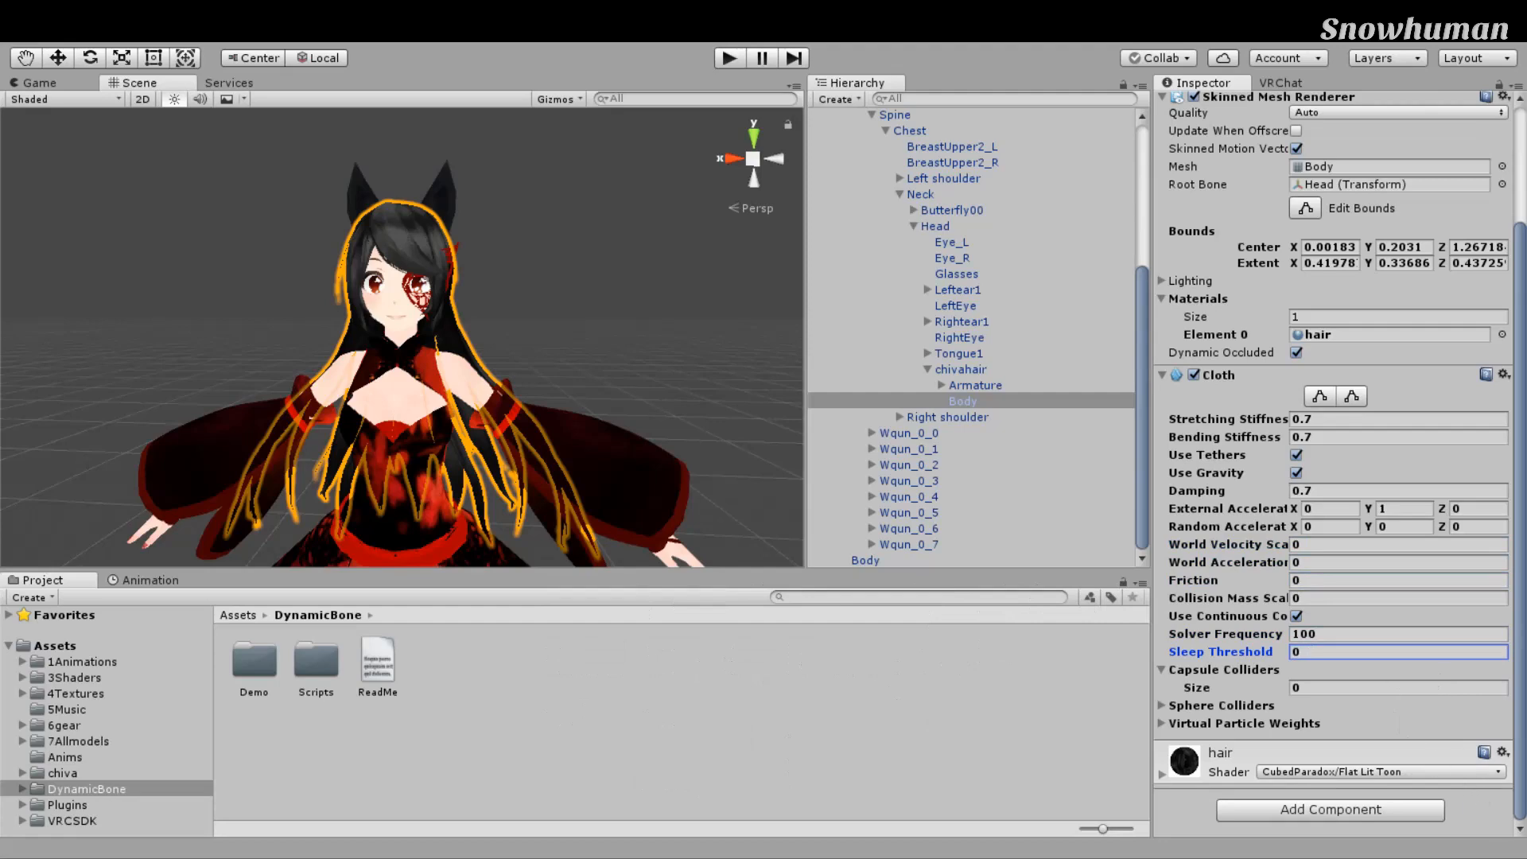
pyautogui.scroll(-4, 742, 474)
pyautogui.scroll(3, 738, 471)
pyautogui.moveTo(738, 471); pyautogui.dragTo(549, 461, button='right')
pyautogui.moveTo(768, 471); pyautogui.dragTo(630, 455, button='middle')
pyautogui.moveTo(694, 428); pyautogui.dragTo(679, 436, button='right')
pyautogui.scroll(-2, 679, 436)
pyautogui.scroll(2, 677, 436)
pyautogui.moveTo(678, 436); pyautogui.dragTo(651, 447, button='middle')
pyautogui.scroll(3, 590, 431)
pyautogui.scroll(-4, 600, 435)
pyautogui.scroll(4, 600, 435)
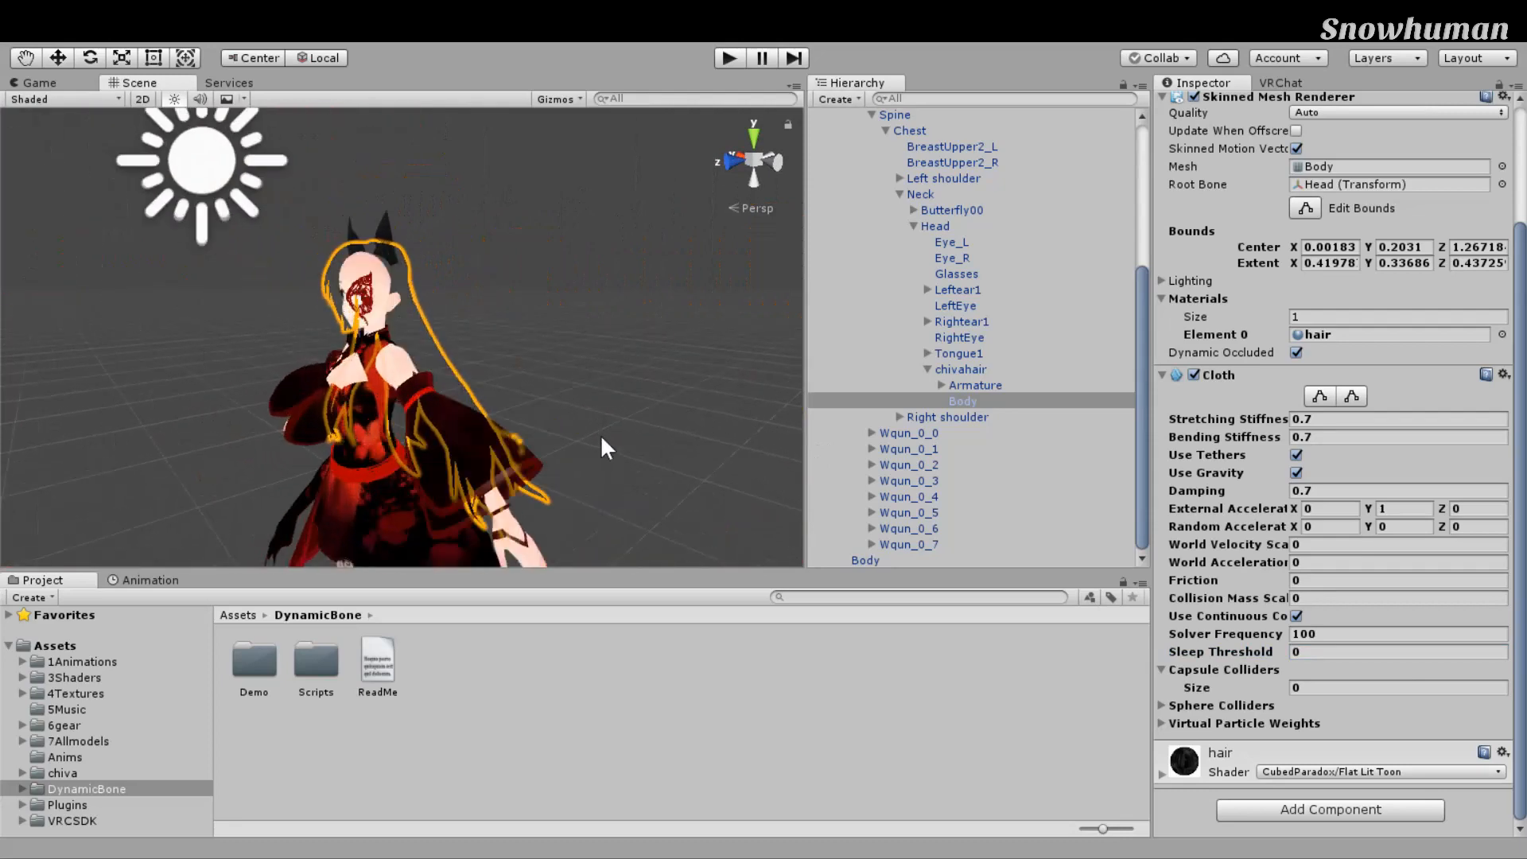
pyautogui.moveTo(600, 435); pyautogui.dragTo(630, 460, button='middle')
pyautogui.scroll(3, 655, 489)
pyautogui.scroll(-5, 631, 462)
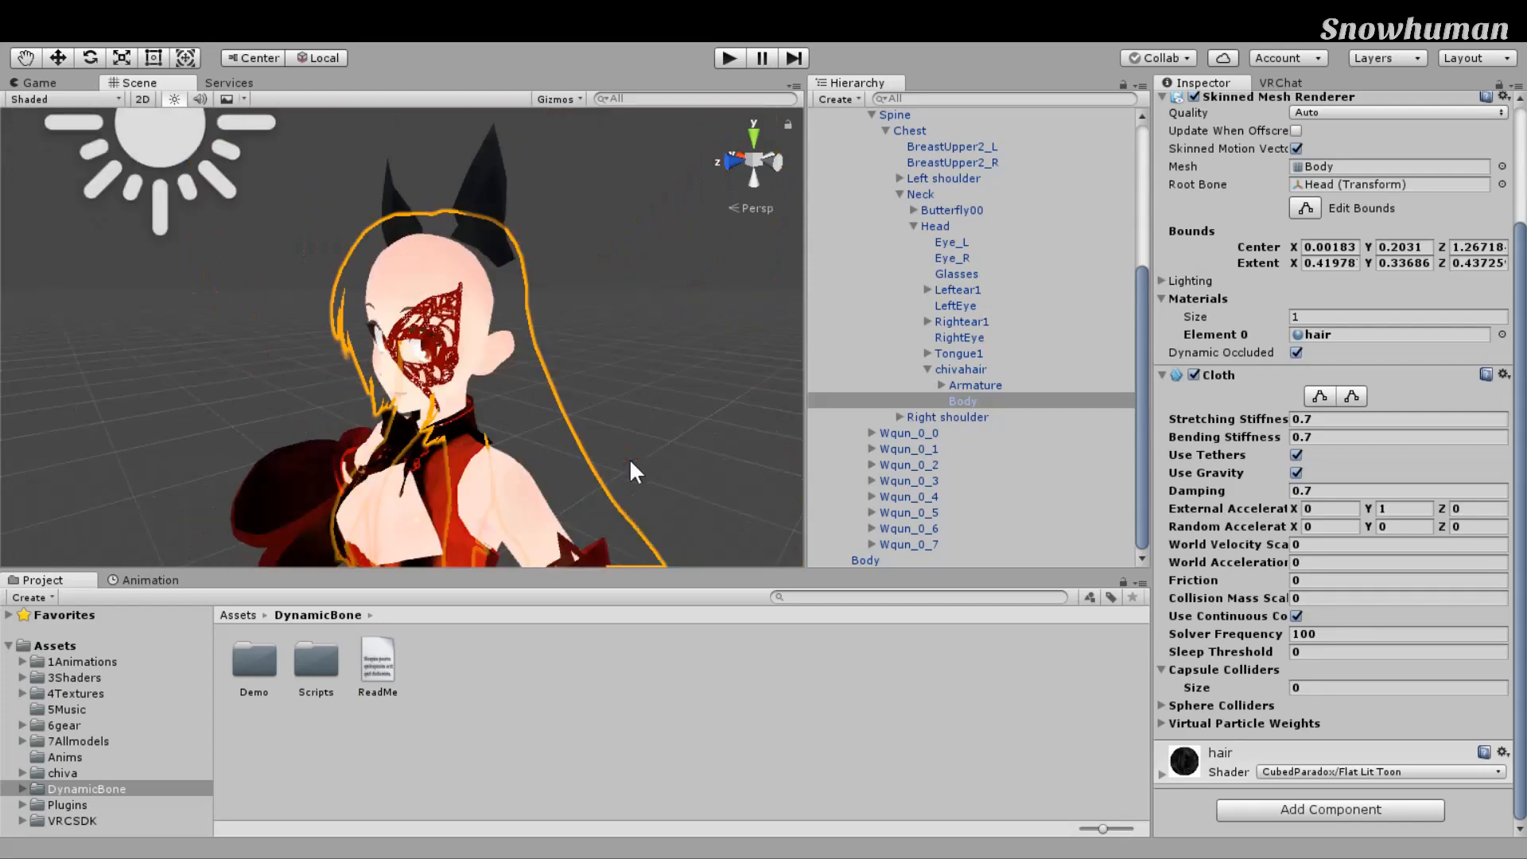
pyautogui.scroll(-1, 630, 462)
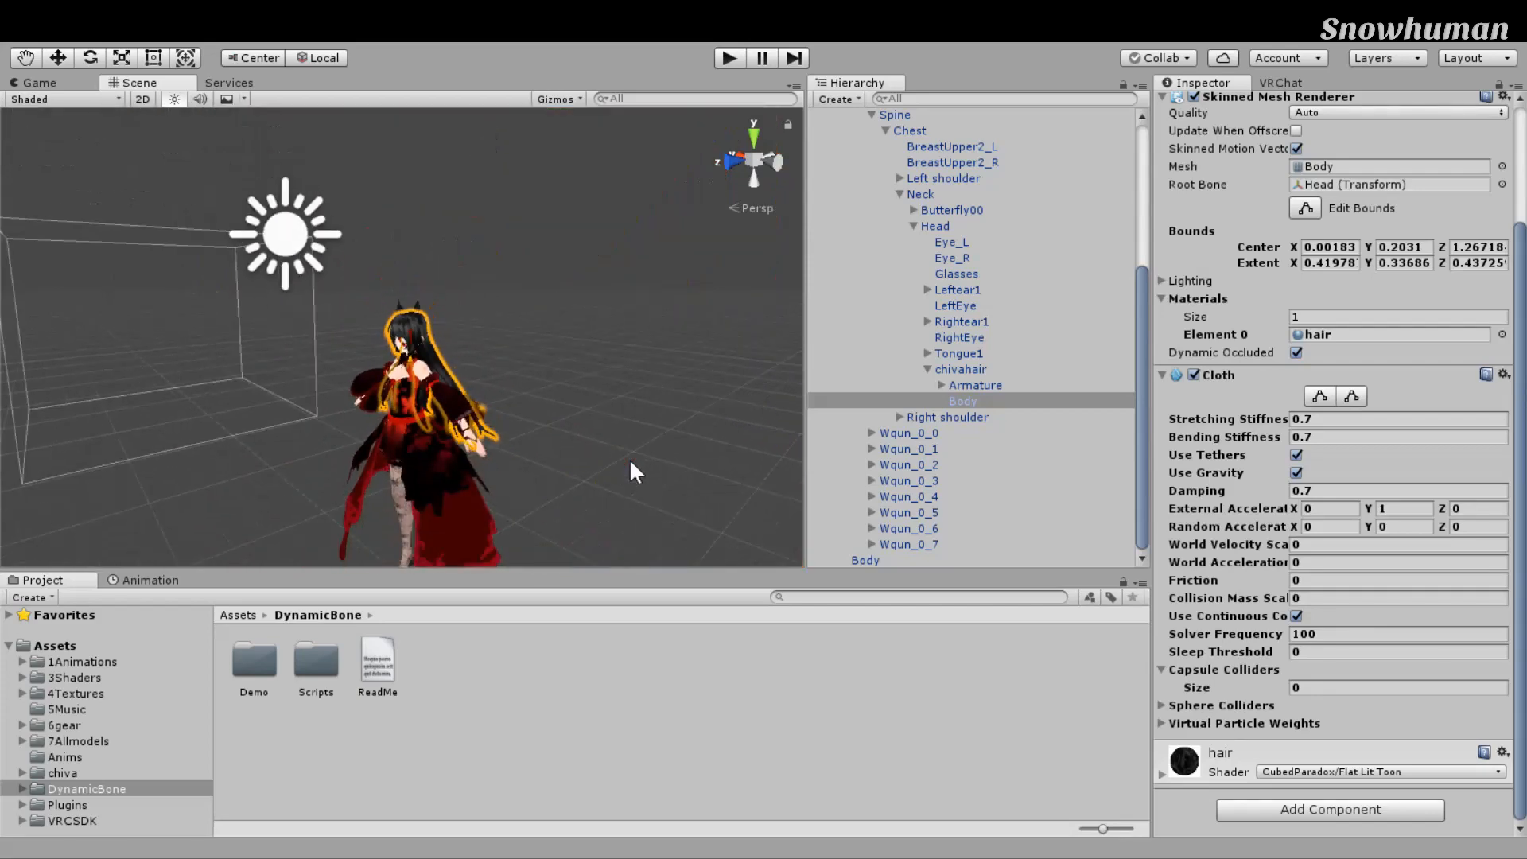
pyautogui.scroll(5, 631, 463)
pyautogui.scroll(-2, 631, 463)
pyautogui.scroll(-3, 630, 463)
pyautogui.scroll(5, 631, 462)
pyautogui.scroll(-4, 640, 459)
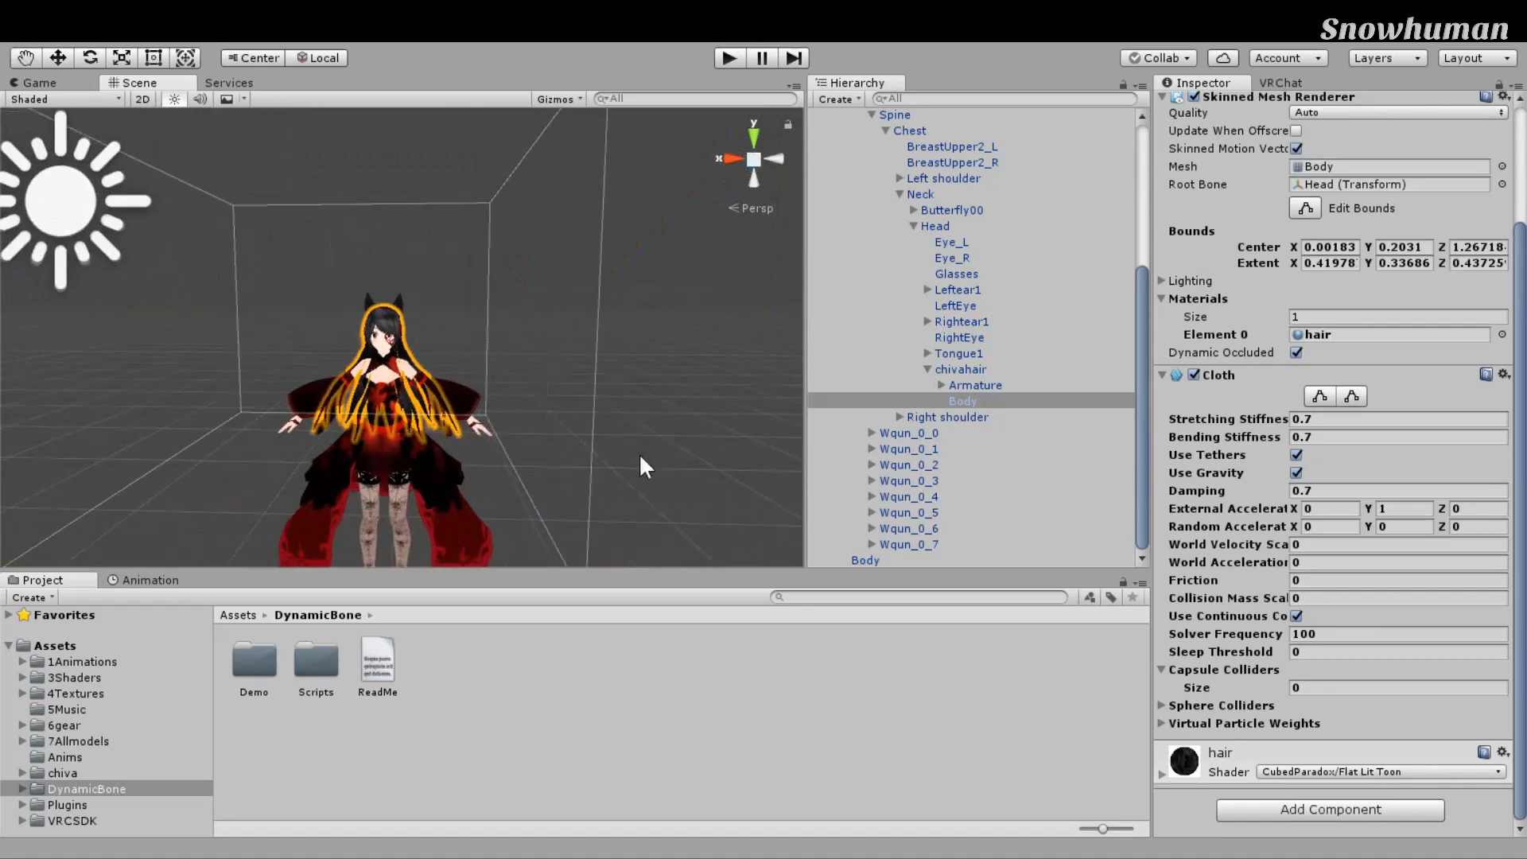
pyautogui.scroll(5, 640, 459)
pyautogui.scroll(-4, 640, 459)
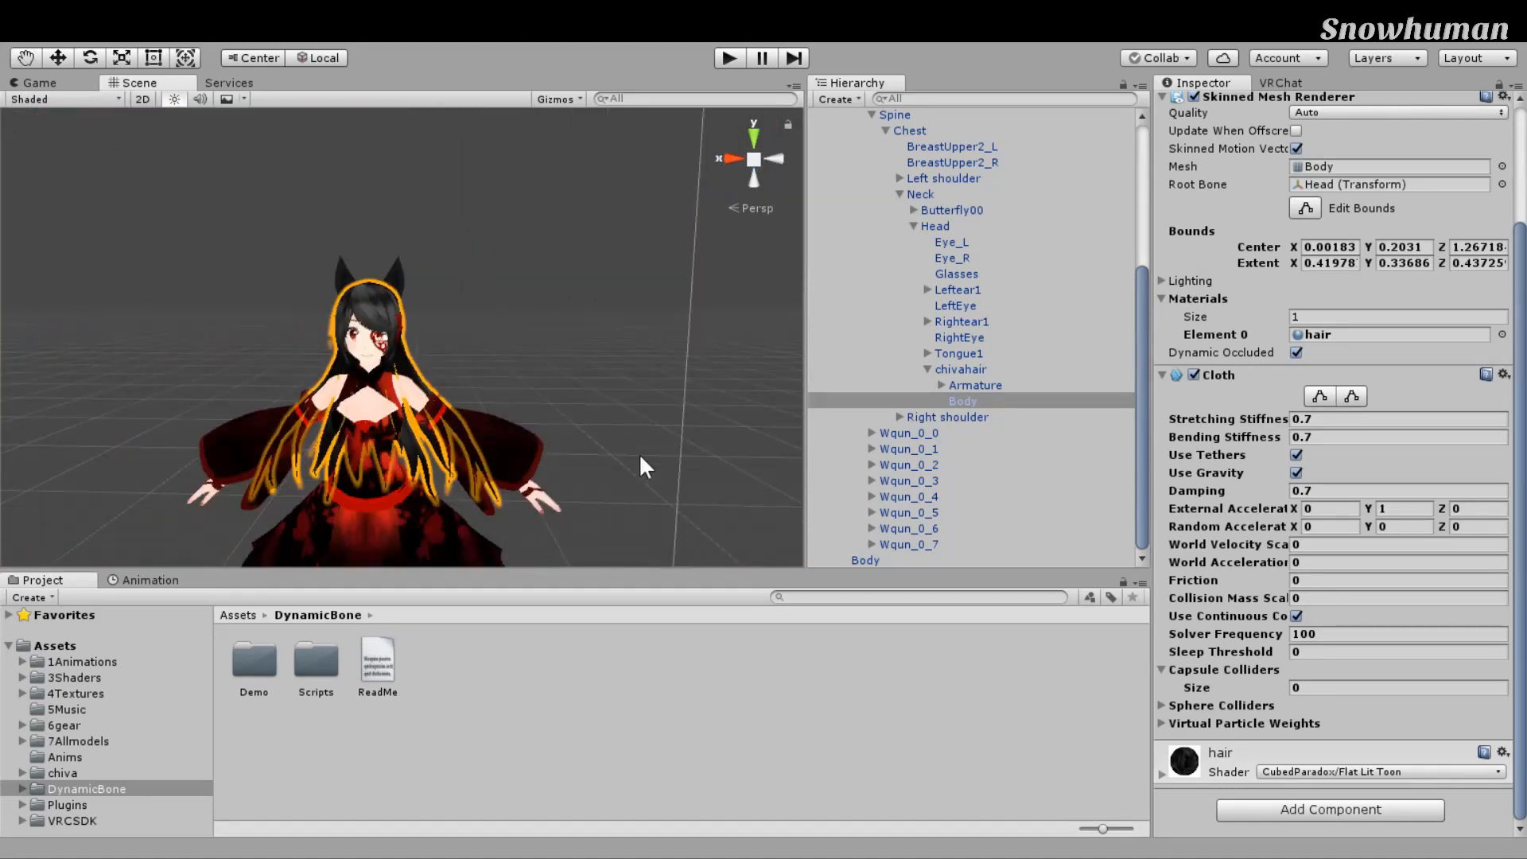
pyautogui.scroll(3, 638, 451)
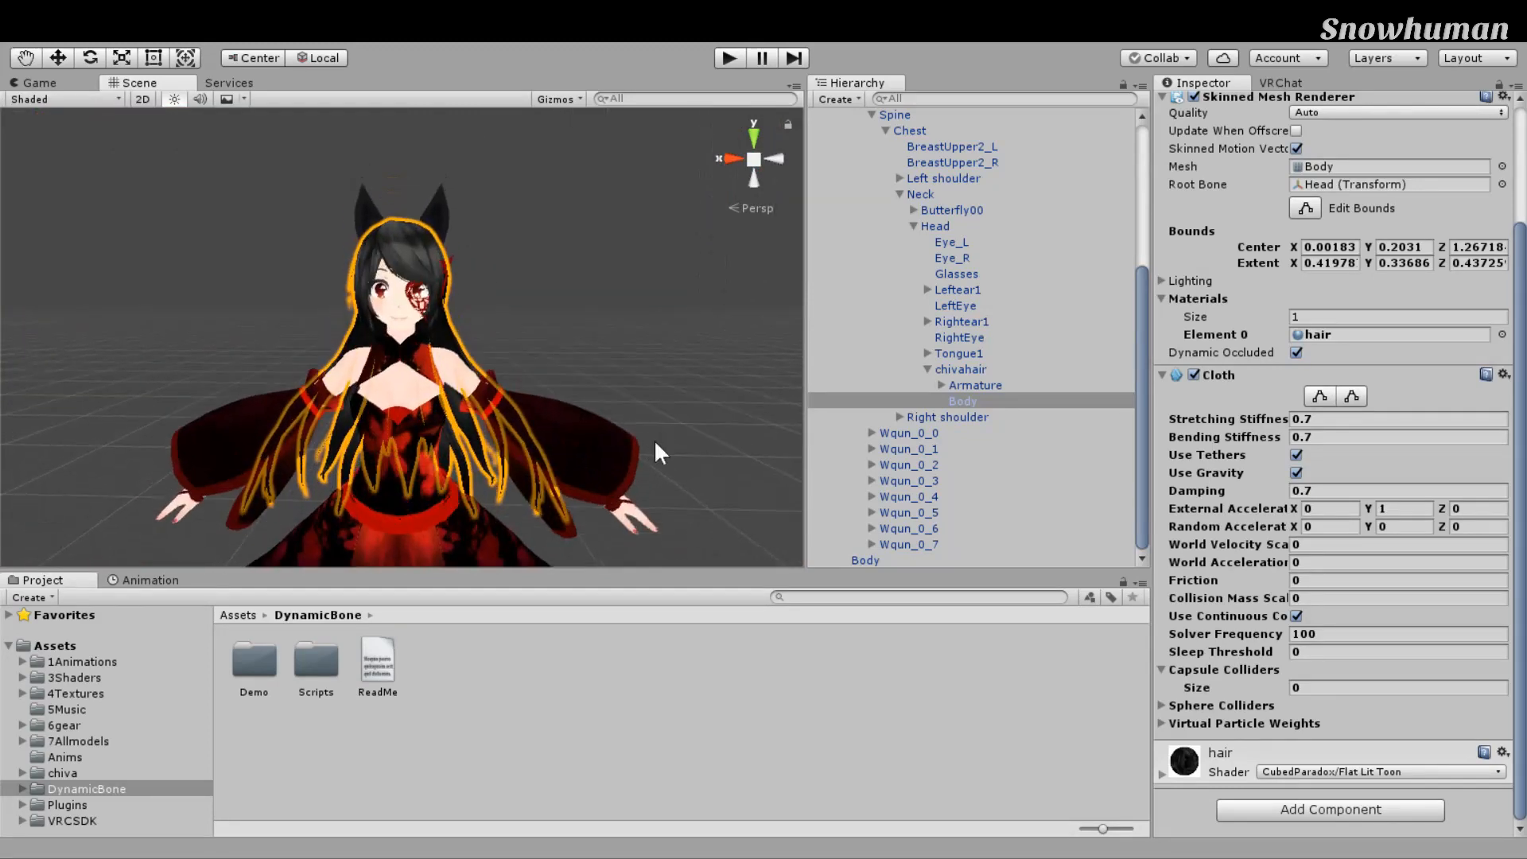
pyautogui.moveTo(1007, 354); pyautogui.dragTo(841, 420)
pyautogui.scroll(-4, 794, 400)
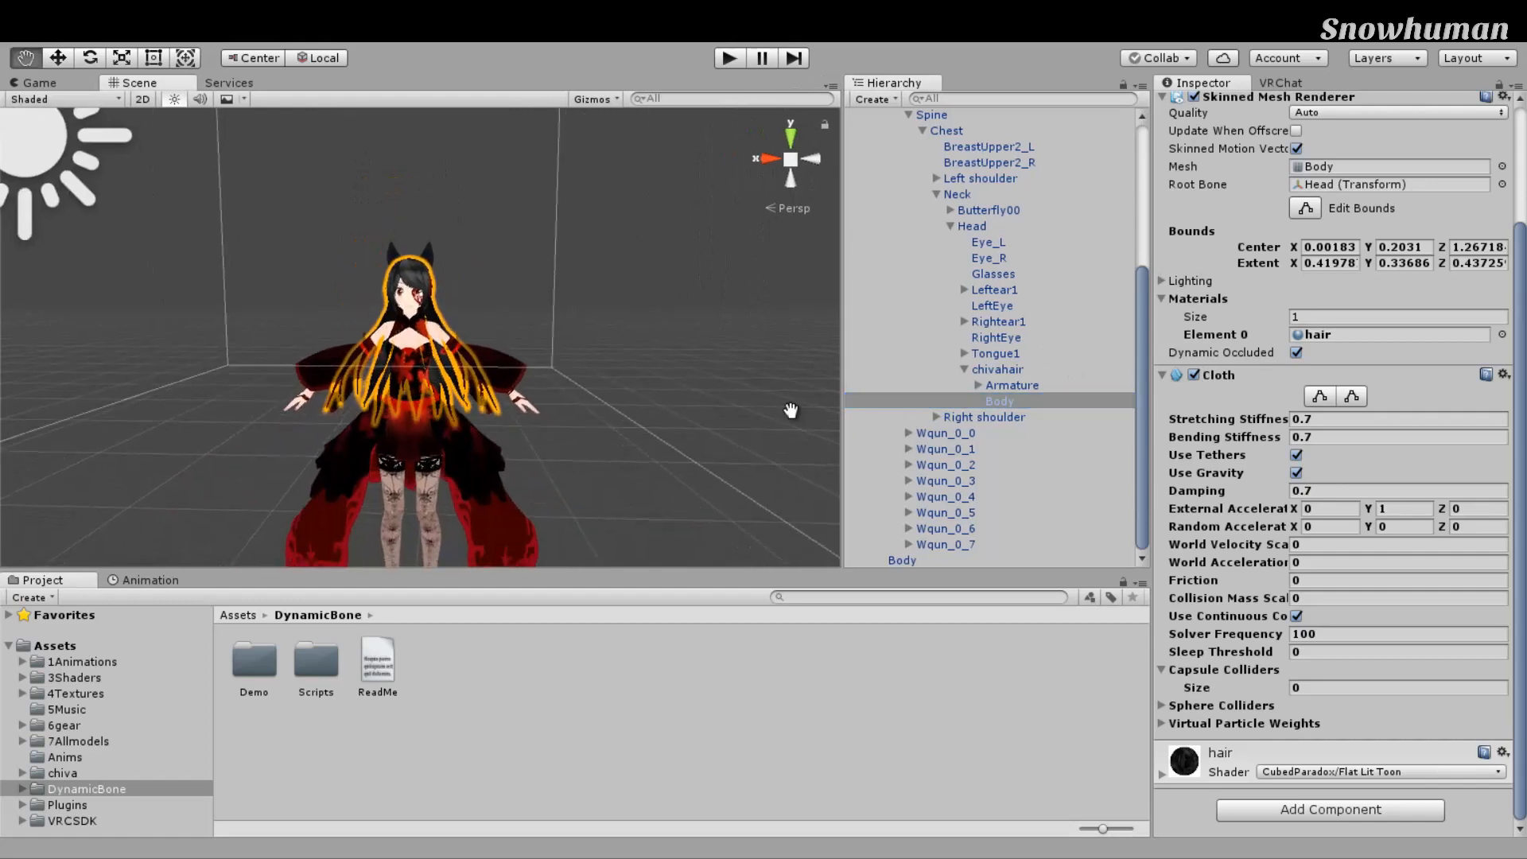
pyautogui.scroll(3, 790, 398)
pyautogui.moveTo(751, 407); pyautogui.dragTo(754, 428, button='middle')
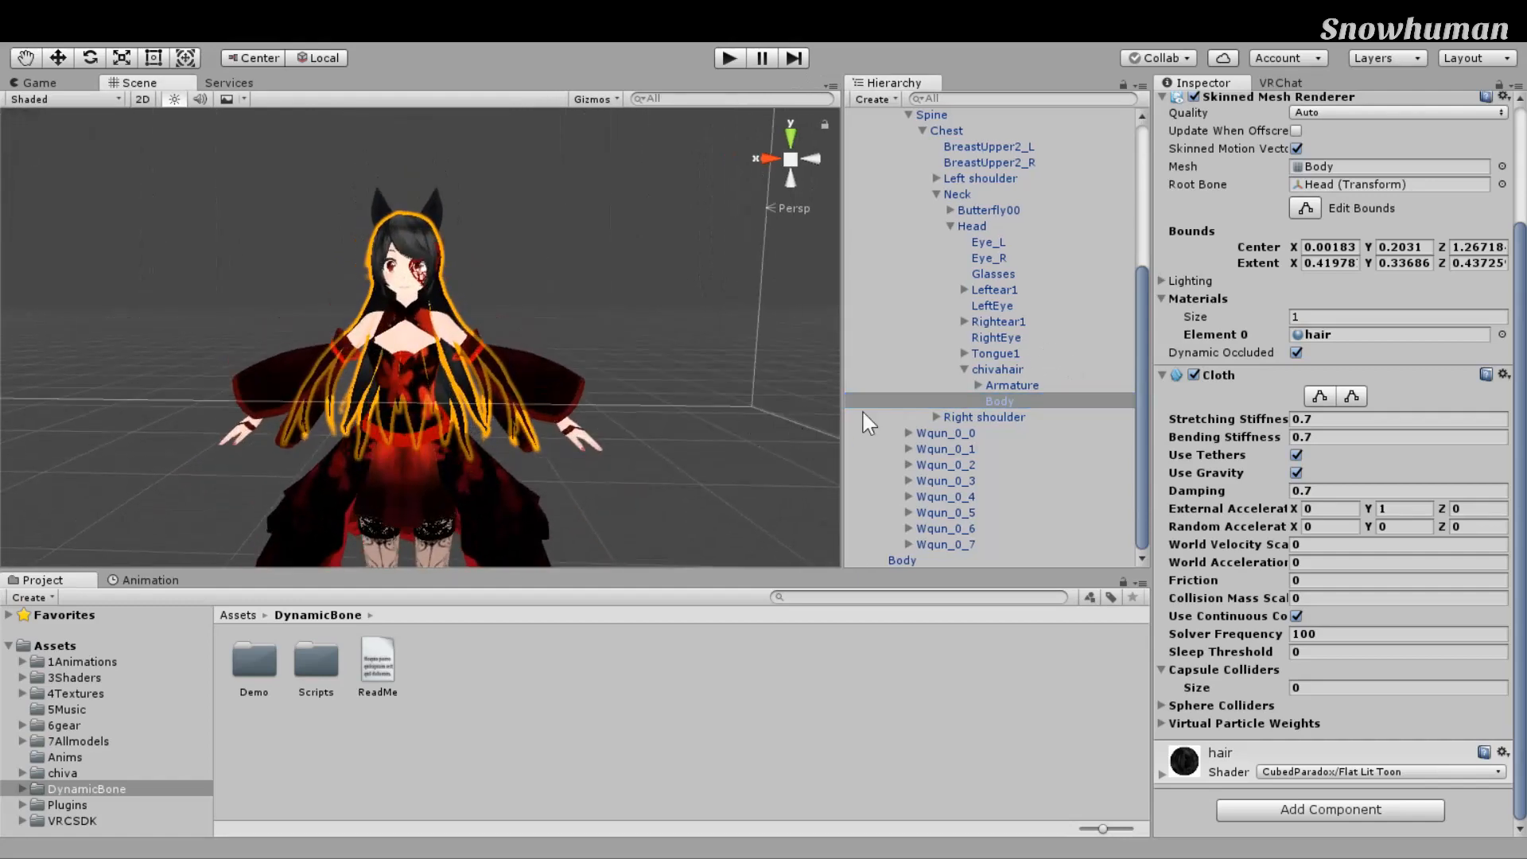
# Step: Toggle the hair Cloth's Edit Constraints on and off, then select butterfly dress(dynamic bone)
pyautogui.click(1320, 396)
pyautogui.scroll(-3, 753, 375)
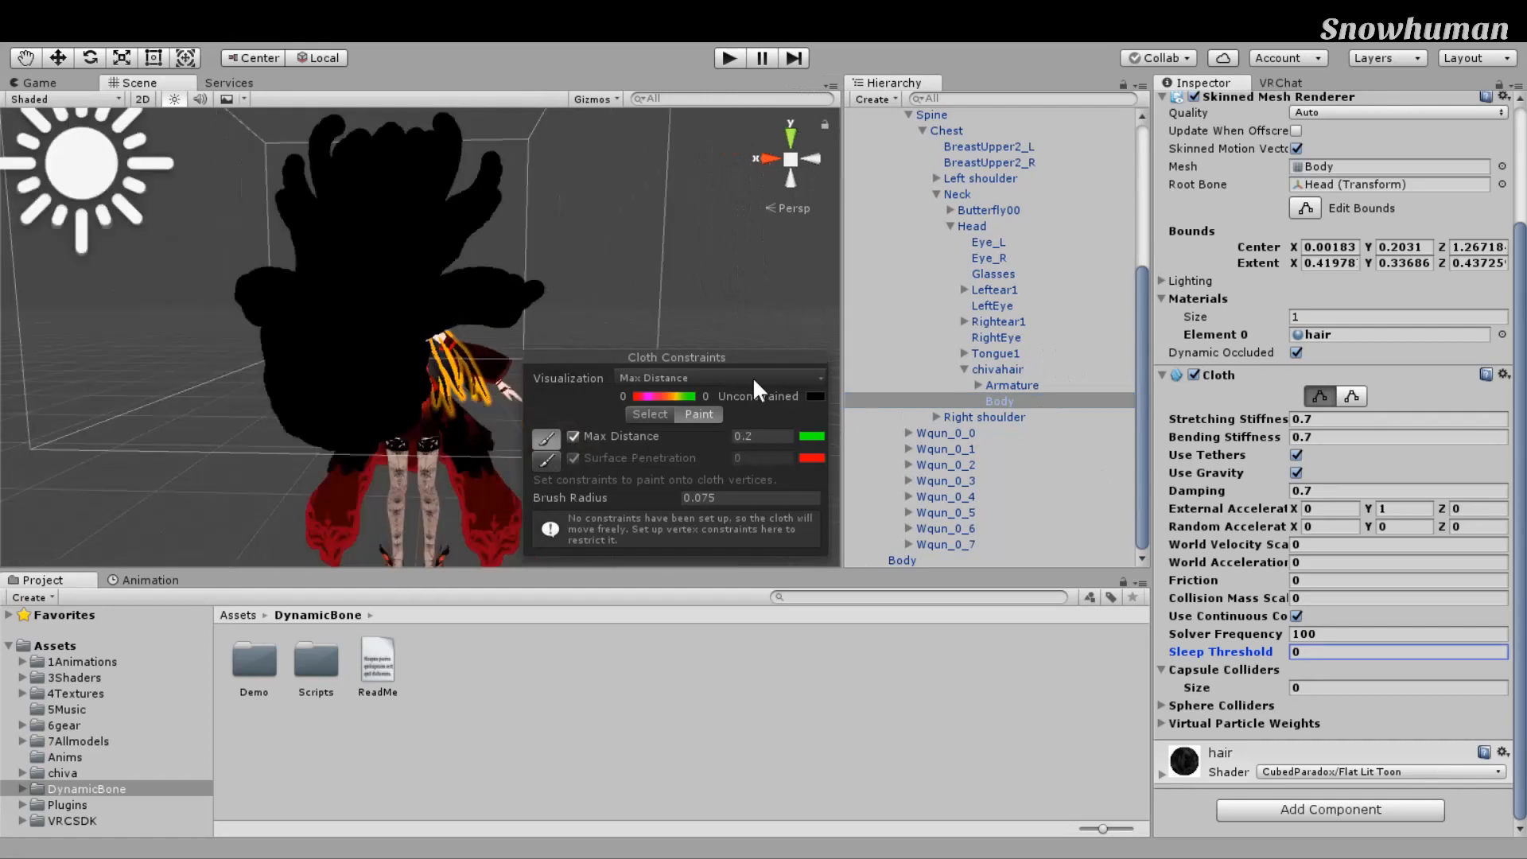
pyautogui.moveTo(753, 376); pyautogui.dragTo(579, 376, button='middle')
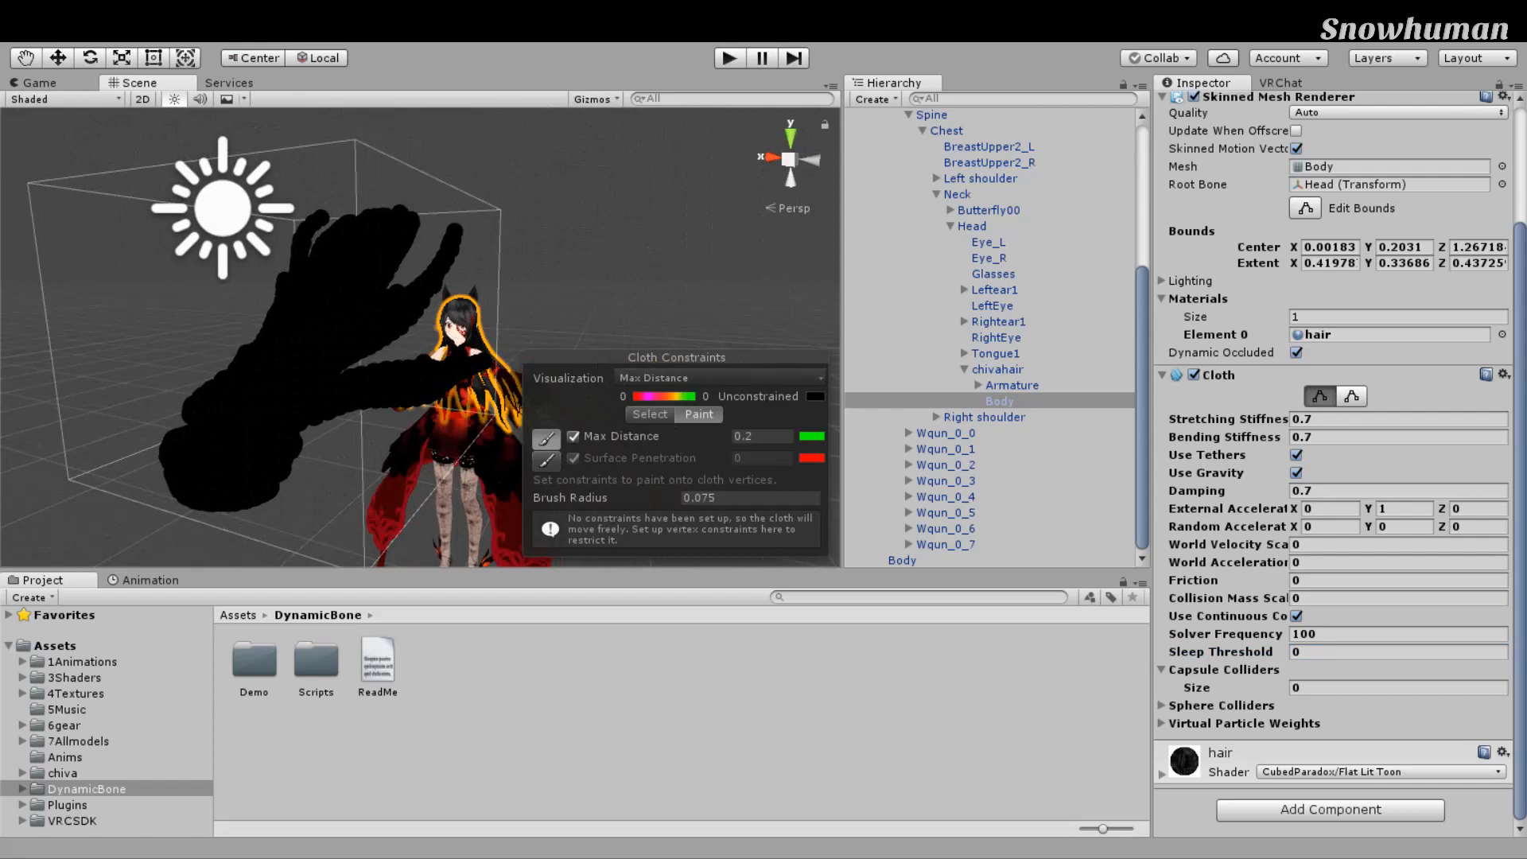
pyautogui.click(1320, 396)
pyautogui.moveTo(752, 390); pyautogui.dragTo(676, 396, button='middle')
pyautogui.scroll(-3, 609, 384)
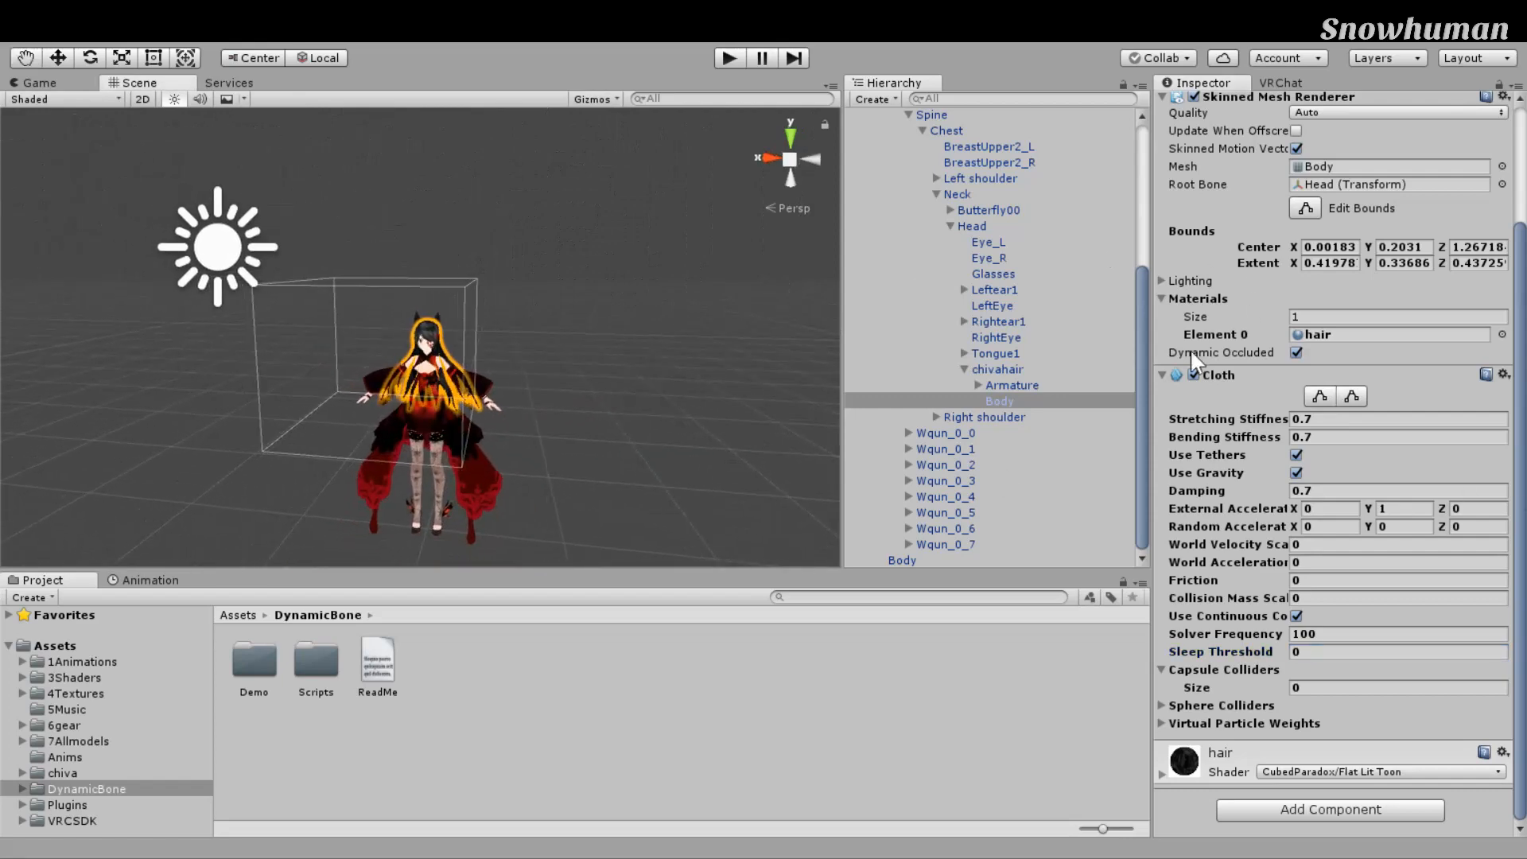
pyautogui.scroll(5, 943, 279)
pyautogui.click(941, 197)
# Step: Collapse the dress avatar and set its Transform Scale to 5 on X, Y and Z
pyautogui.click(867, 197)
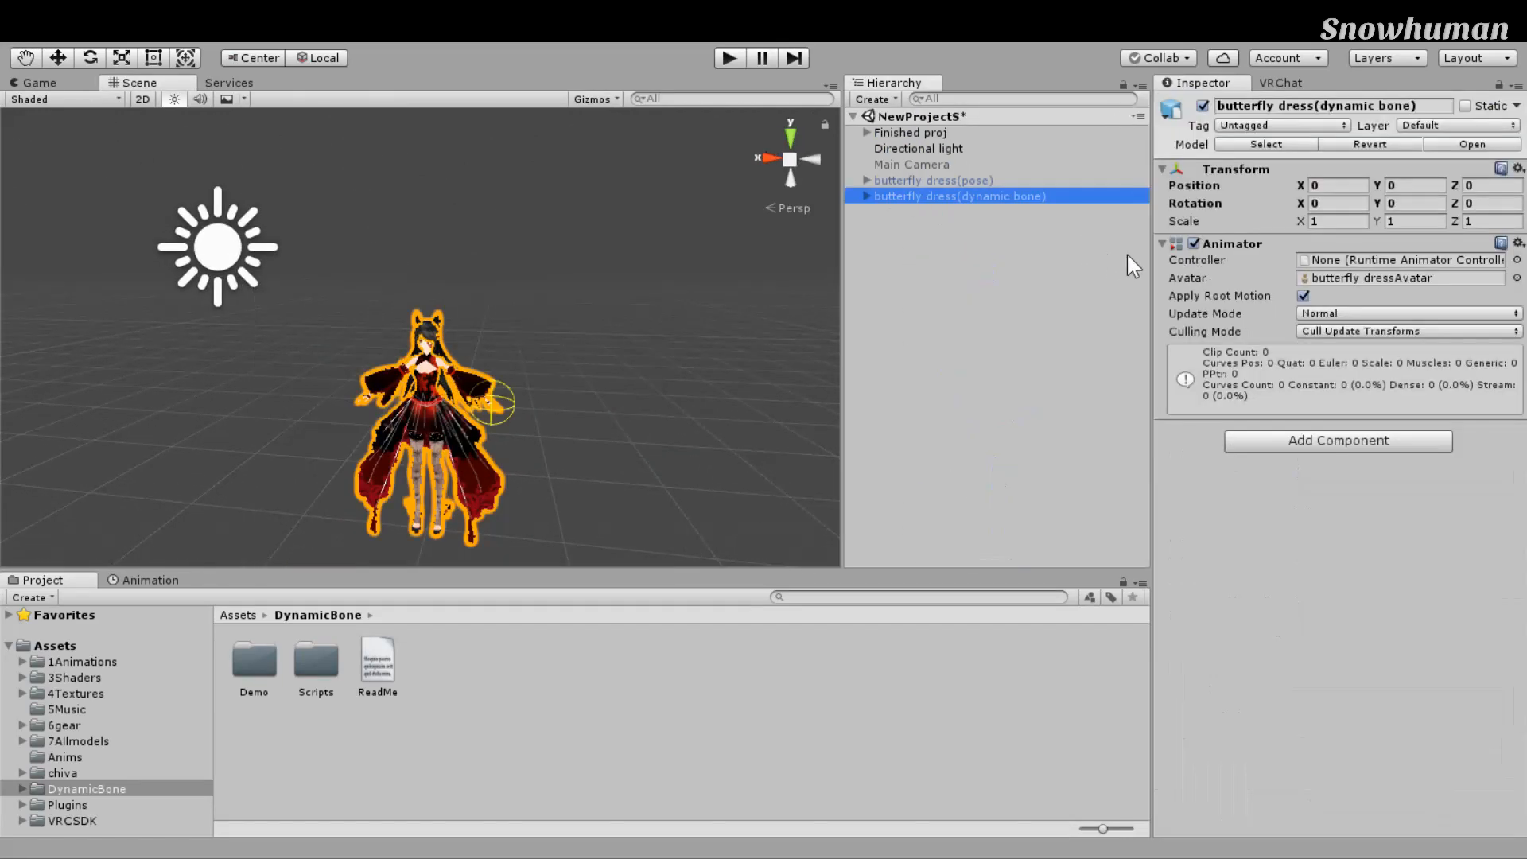
pyautogui.click(1339, 221)
pyautogui.write('5')
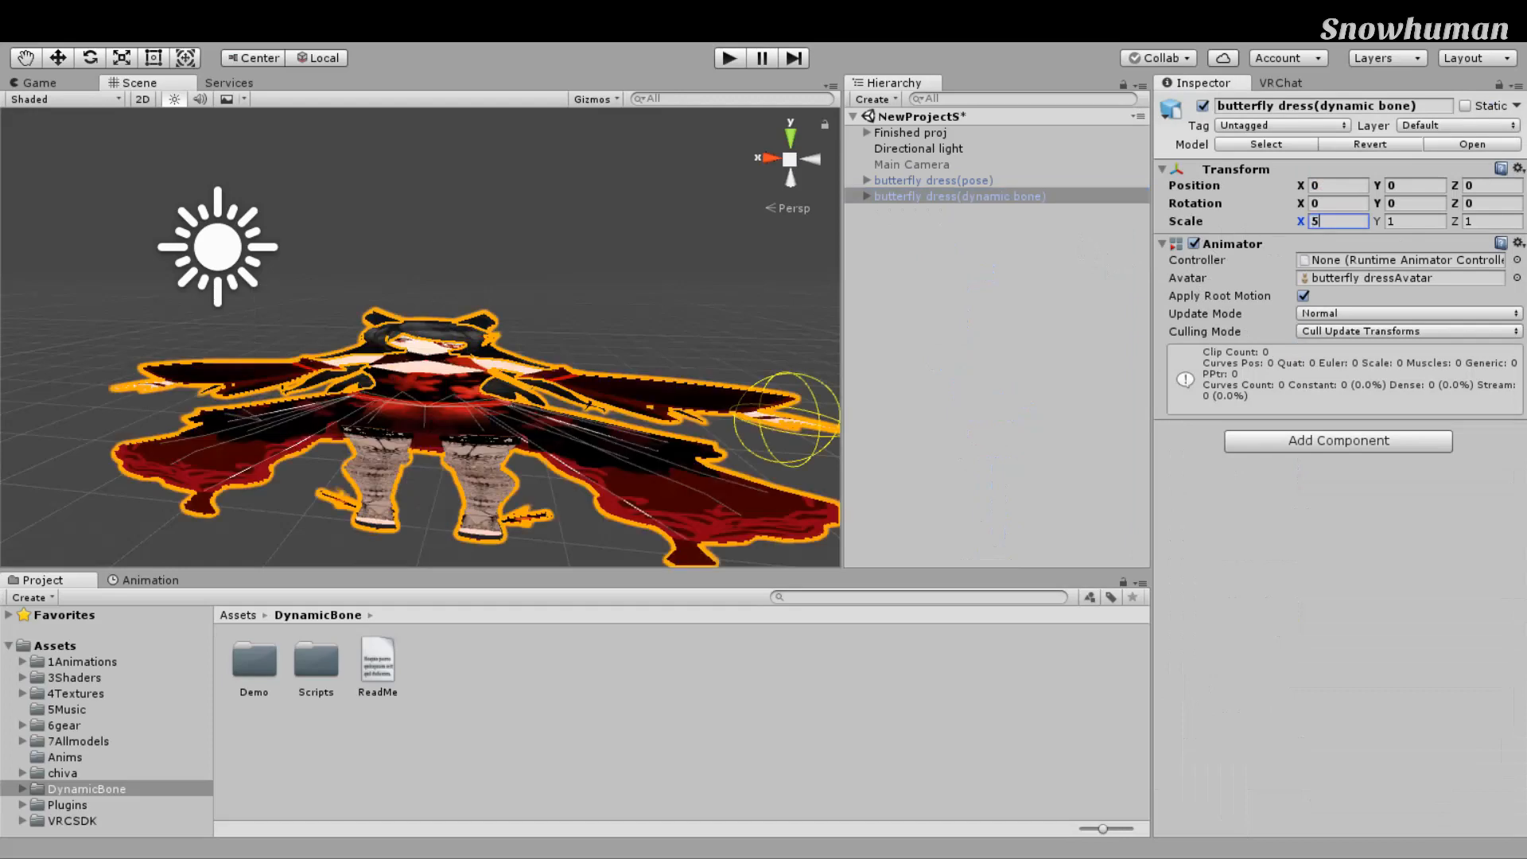
pyautogui.press('Tab')
pyautogui.write('5')
pyautogui.press('Tab')
pyautogui.write('5')
# Step: Expand the enlarged avatar's hierarchy and select the Body mesh under chivahair
pyautogui.moveTo(761, 179); pyautogui.dragTo(761, 637, button='middle')
pyautogui.scroll(3, 754, 561)
pyautogui.keyDown('alt'); pyautogui.moveTo(751, 529); pyautogui.dragTo(712, 513); pyautogui.keyUp('alt')
pyautogui.scroll(-4, 713, 513)
pyautogui.moveTo(713, 513); pyautogui.dragTo(733, 452, button='middle')
pyautogui.scroll(-3, 729, 456)
pyautogui.click(867, 196)
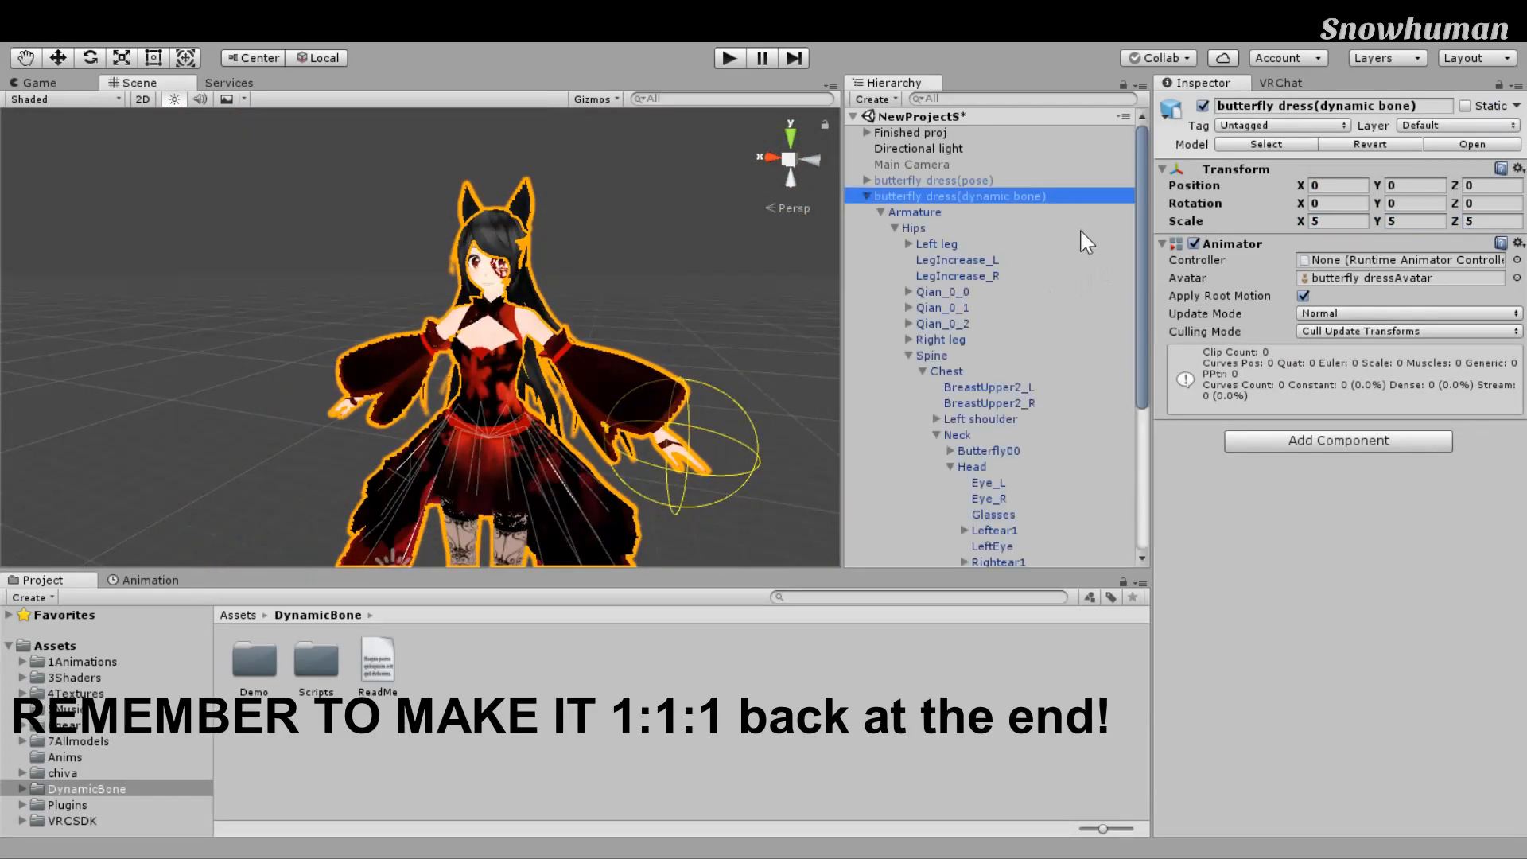
pyautogui.scroll(-4, 1080, 227)
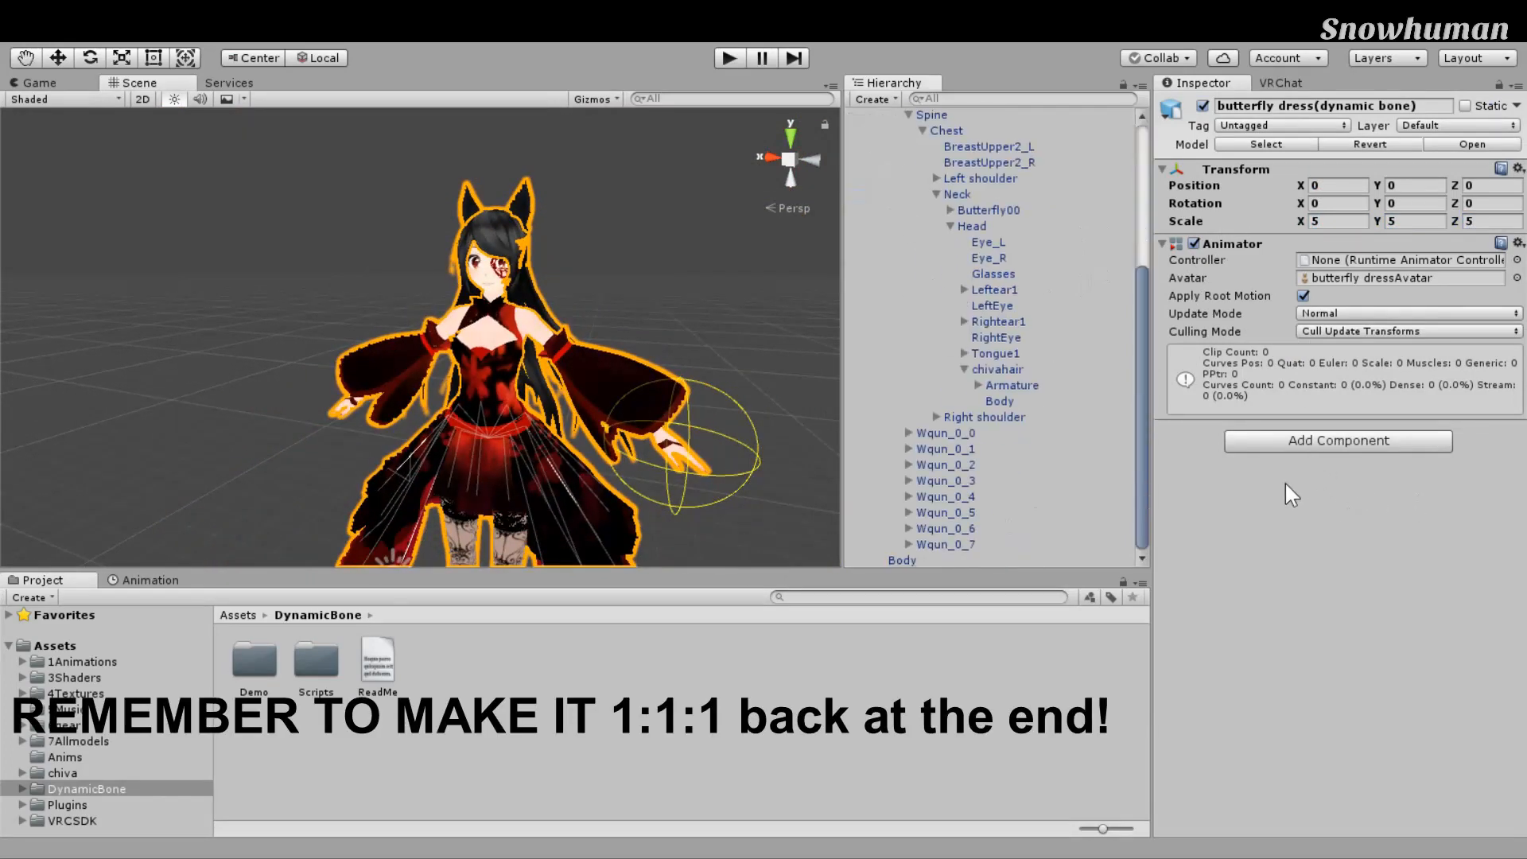
pyautogui.click(1000, 401)
# Step: Open cloth constraint editing for the hair and frame the view on the hair mesh
pyautogui.click(1320, 544)
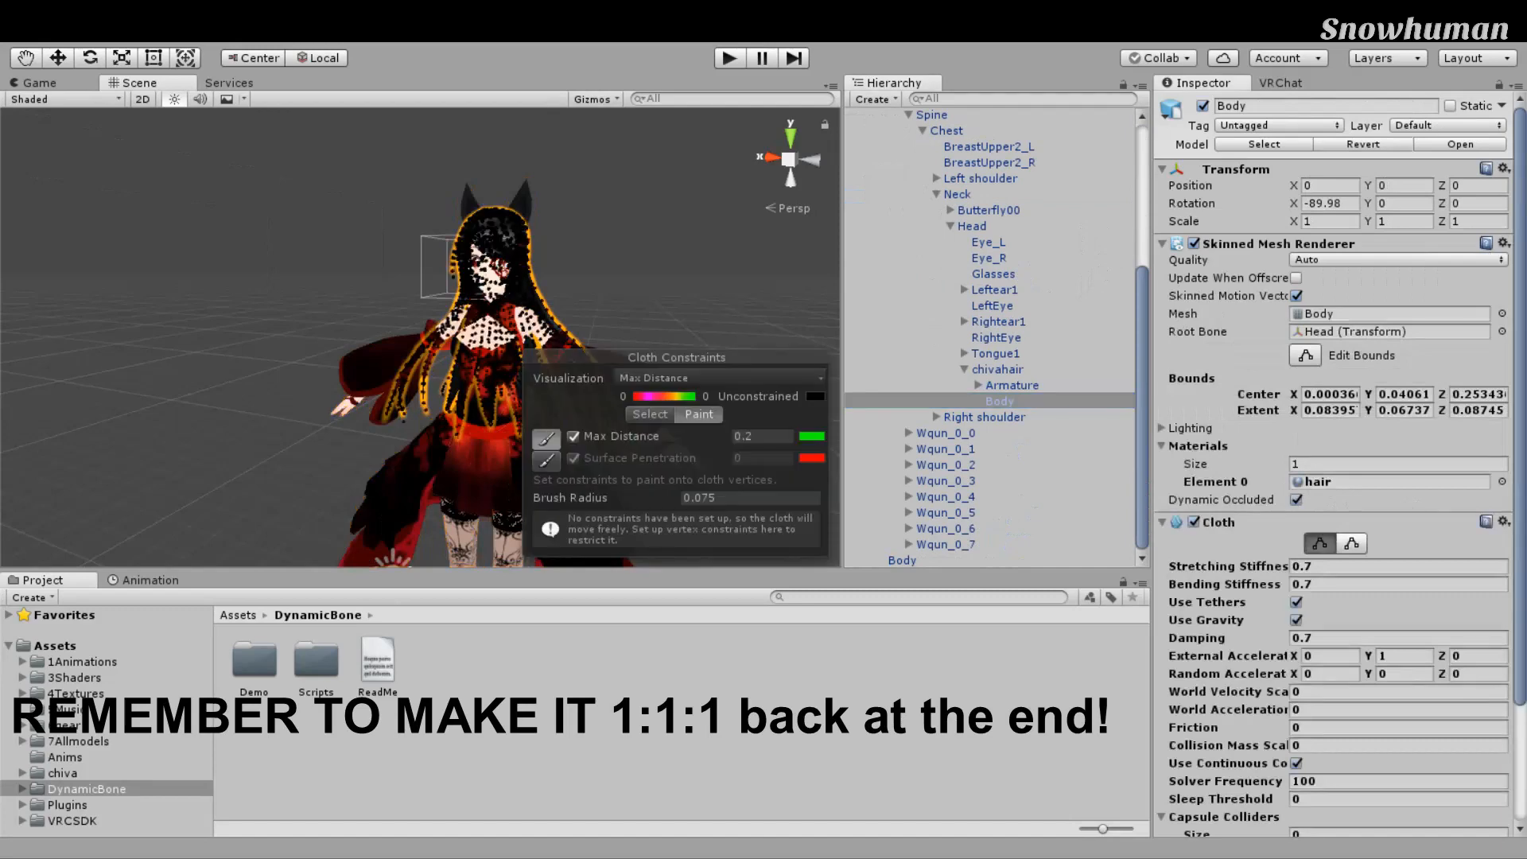
pyautogui.moveTo(677, 256); pyautogui.dragTo(614, 273, button='middle')
pyautogui.scroll(5, 614, 274)
pyautogui.moveTo(614, 274); pyautogui.dragTo(556, 302, button='right')
pyautogui.moveTo(556, 303); pyautogui.dragTo(342, 311, button='middle')
pyautogui.scroll(3, 342, 311)
pyautogui.moveTo(342, 310); pyautogui.dragTo(518, 344, button='right')
pyautogui.moveTo(518, 345); pyautogui.dragTo(833, 314, button='middle')
pyautogui.press('f')
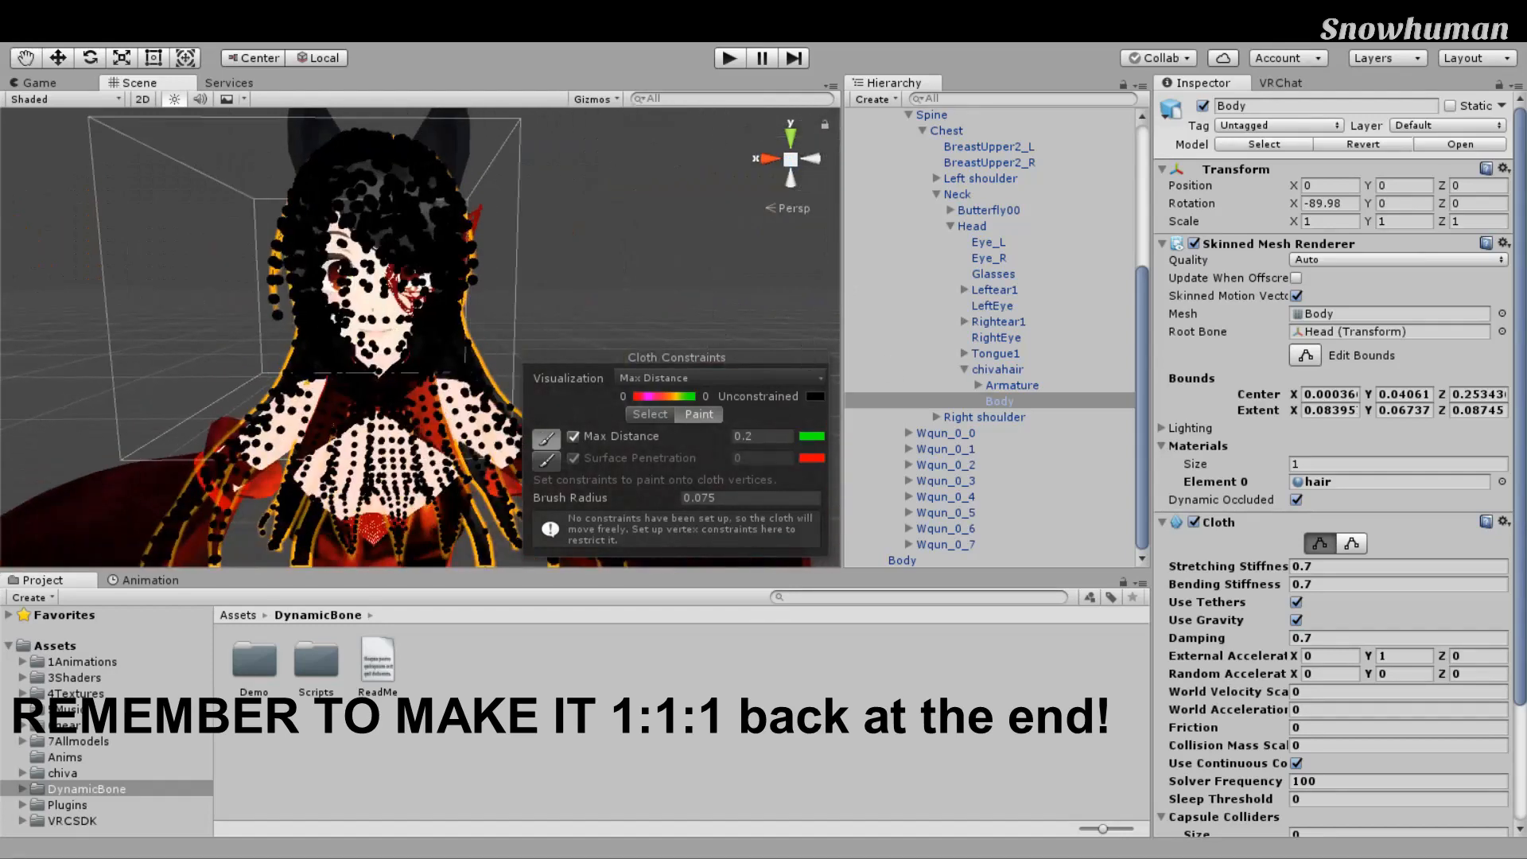
# Step: Toggle constraint editing off and back on, widen the Scene view, and orbit the character
pyautogui.click(1321, 544)
pyautogui.click(1321, 544)
pyautogui.moveTo(844, 363); pyautogui.dragTo(878, 360)
pyautogui.scroll(-5, 899, 356)
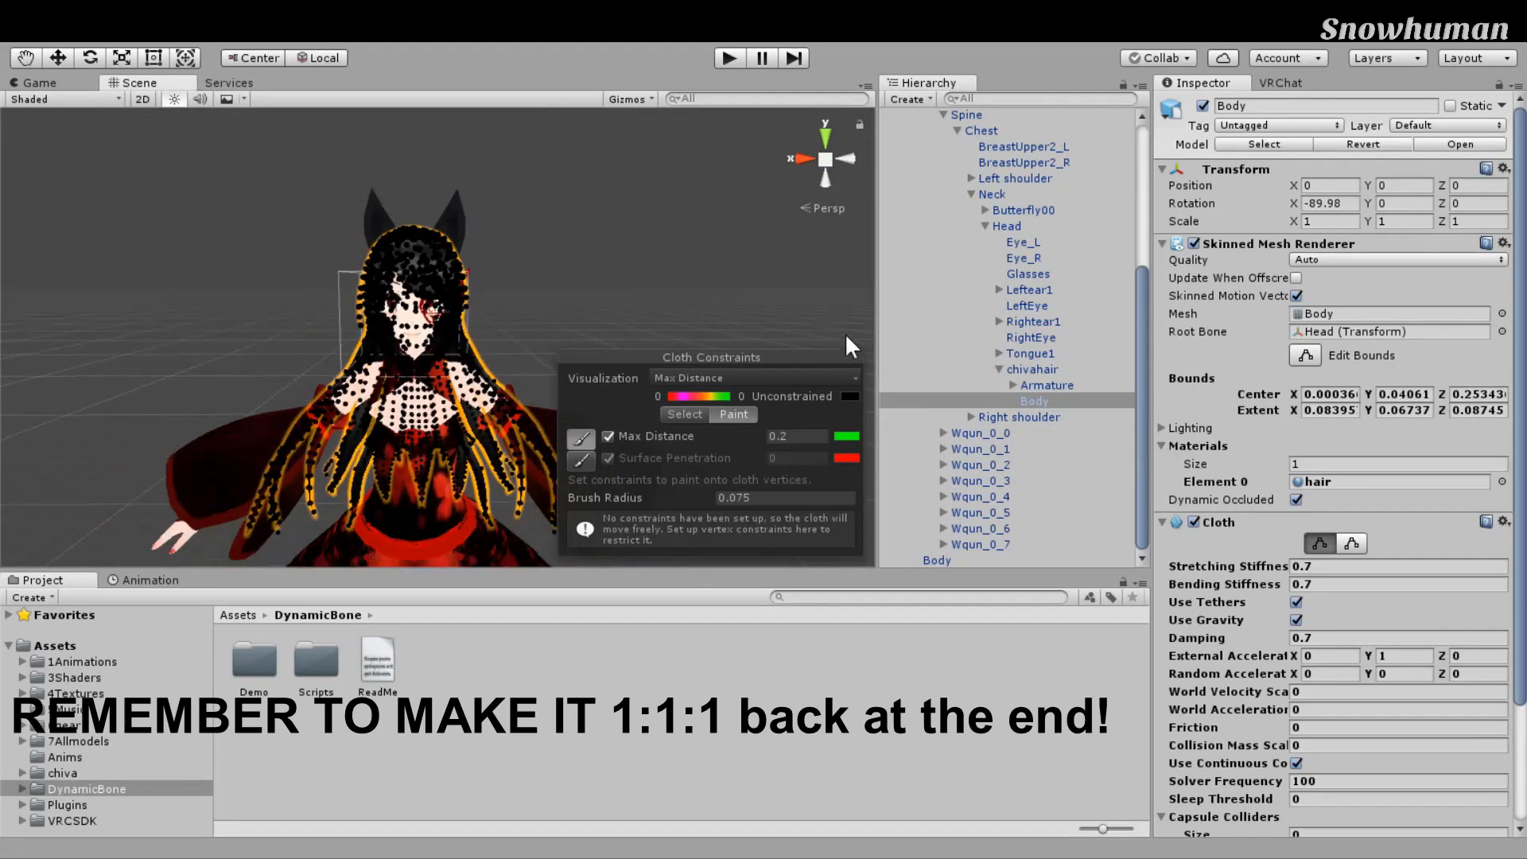
pyautogui.scroll(-3, 791, 301)
pyautogui.moveTo(791, 301); pyautogui.dragTo(659, 259, button='middle')
pyautogui.moveTo(659, 260); pyautogui.dragTo(522, 275, button='right')
pyautogui.moveTo(473, 324); pyautogui.dragTo(665, 282, button='right')
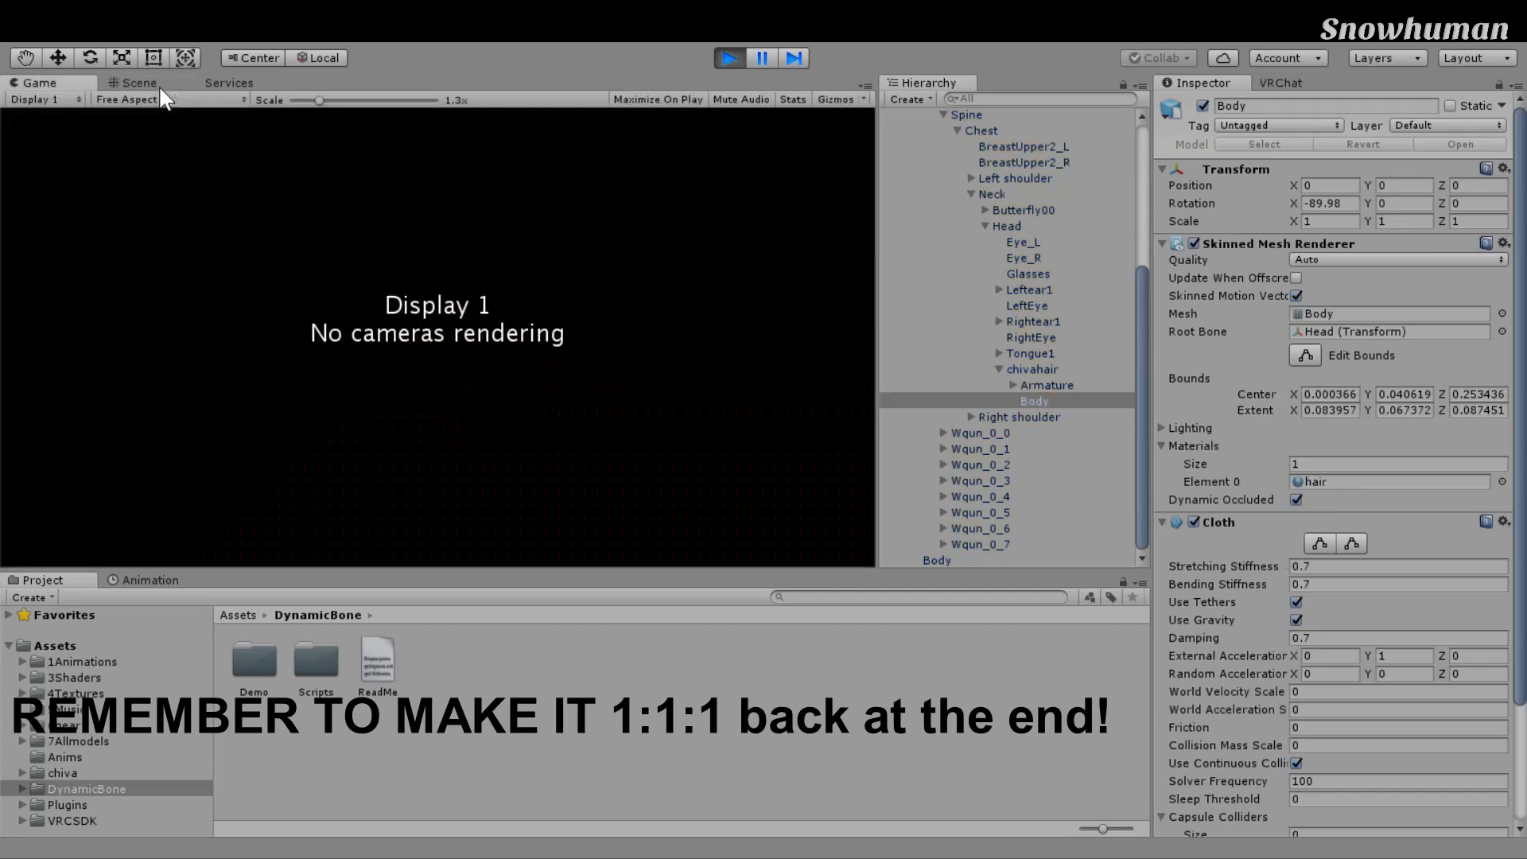
pyautogui.click(159, 84)
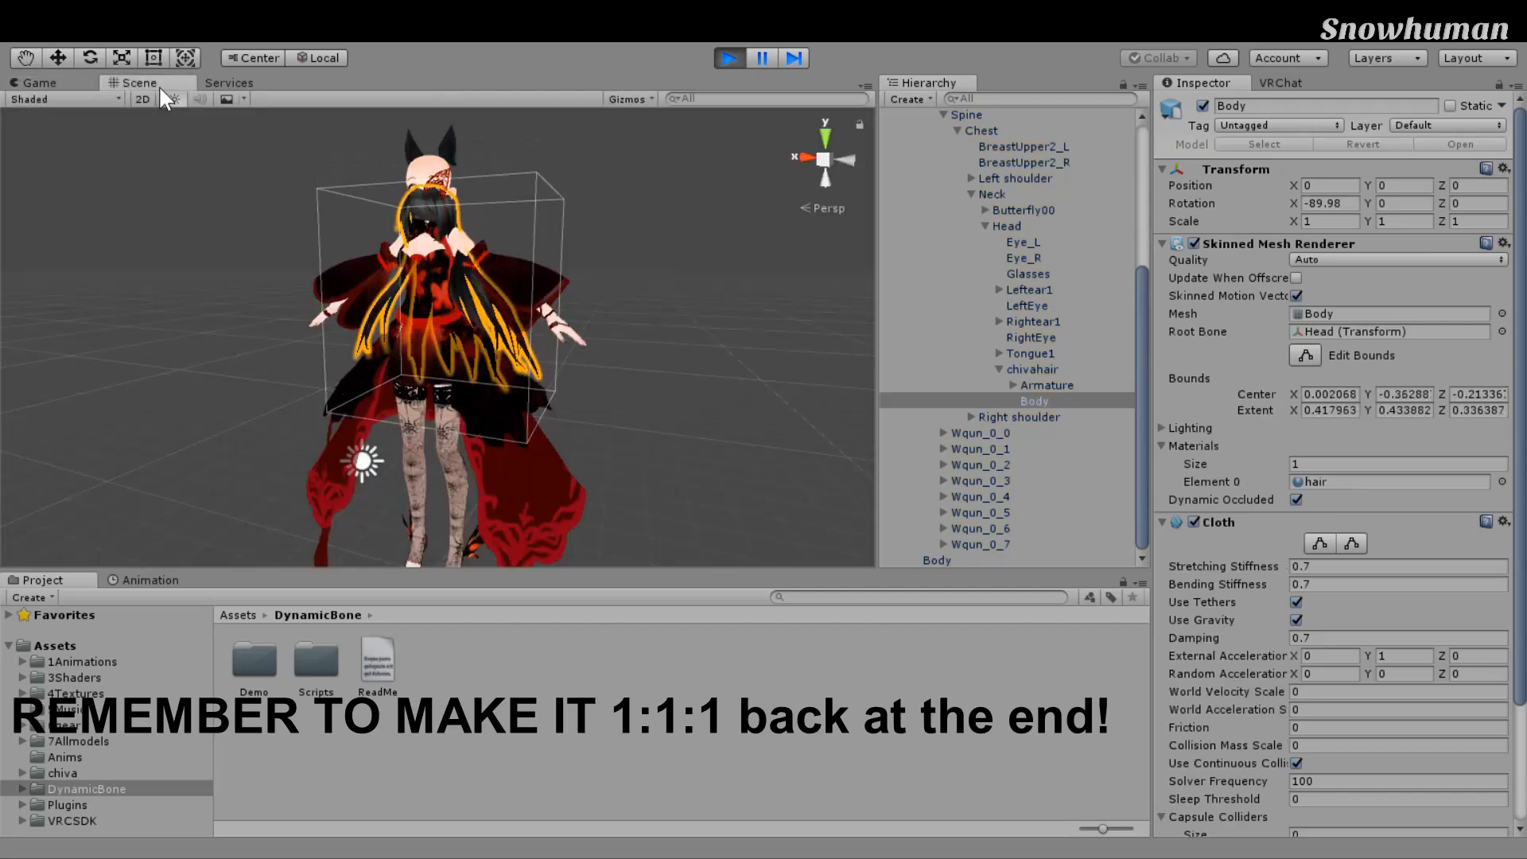
pyautogui.moveTo(288, 283)
pyautogui.mouseDown(button='right')
pyautogui.moveTo(452, 438)
pyautogui.moveTo(485, 366)
pyautogui.mouseUp(button='right')
pyautogui.click(729, 57)
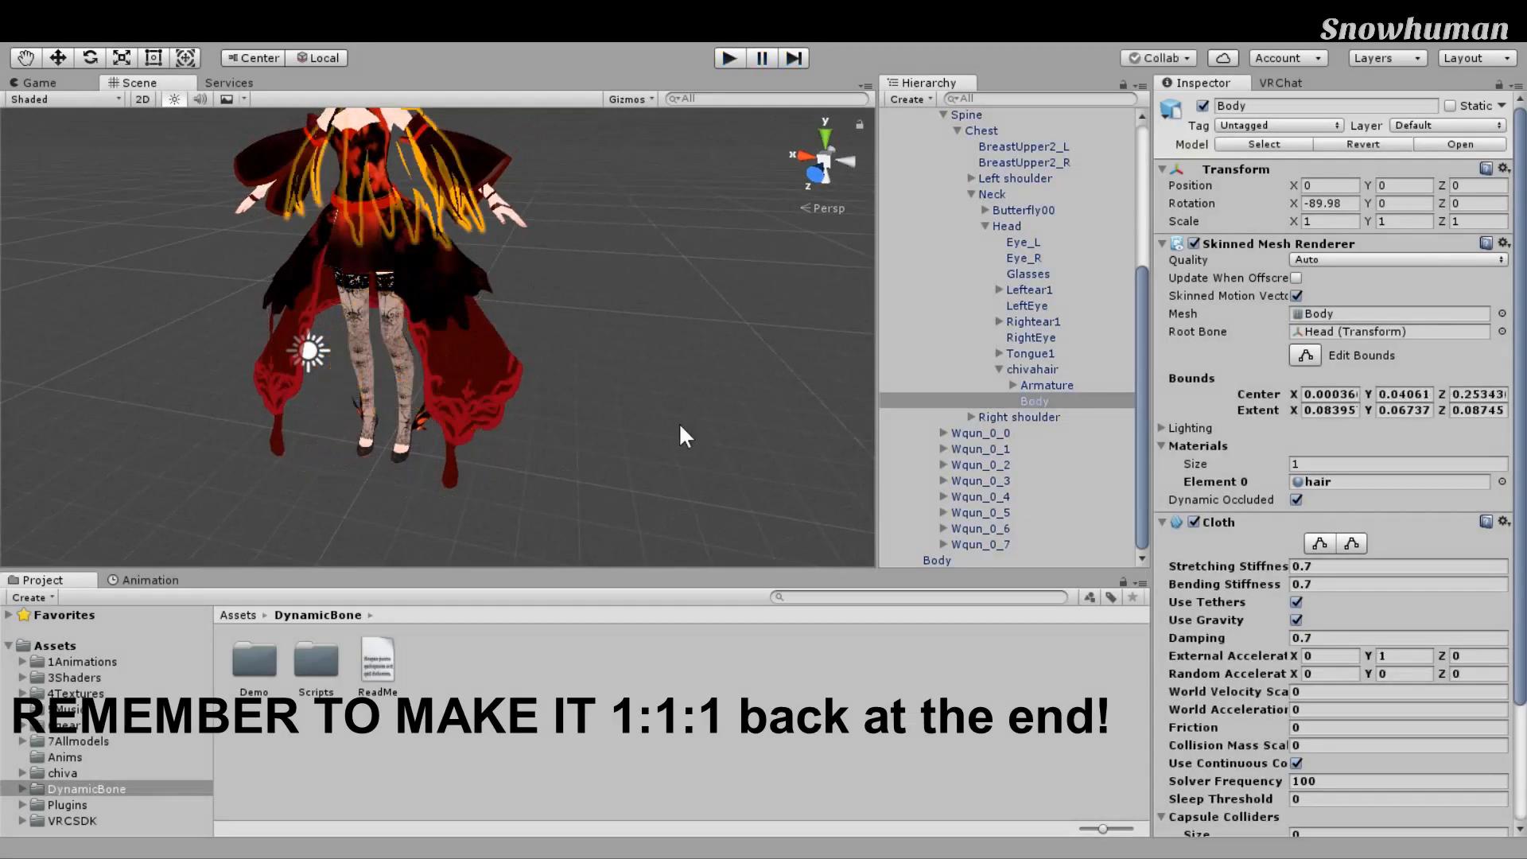
pyautogui.moveTo(625, 293); pyautogui.dragTo(645, 439, button='middle')
pyautogui.scroll(5, 646, 439)
pyautogui.moveTo(646, 439); pyautogui.dragTo(661, 320, button='right')
pyautogui.moveTo(661, 320); pyautogui.dragTo(766, 256, button='middle')
pyautogui.scroll(3, 697, 261)
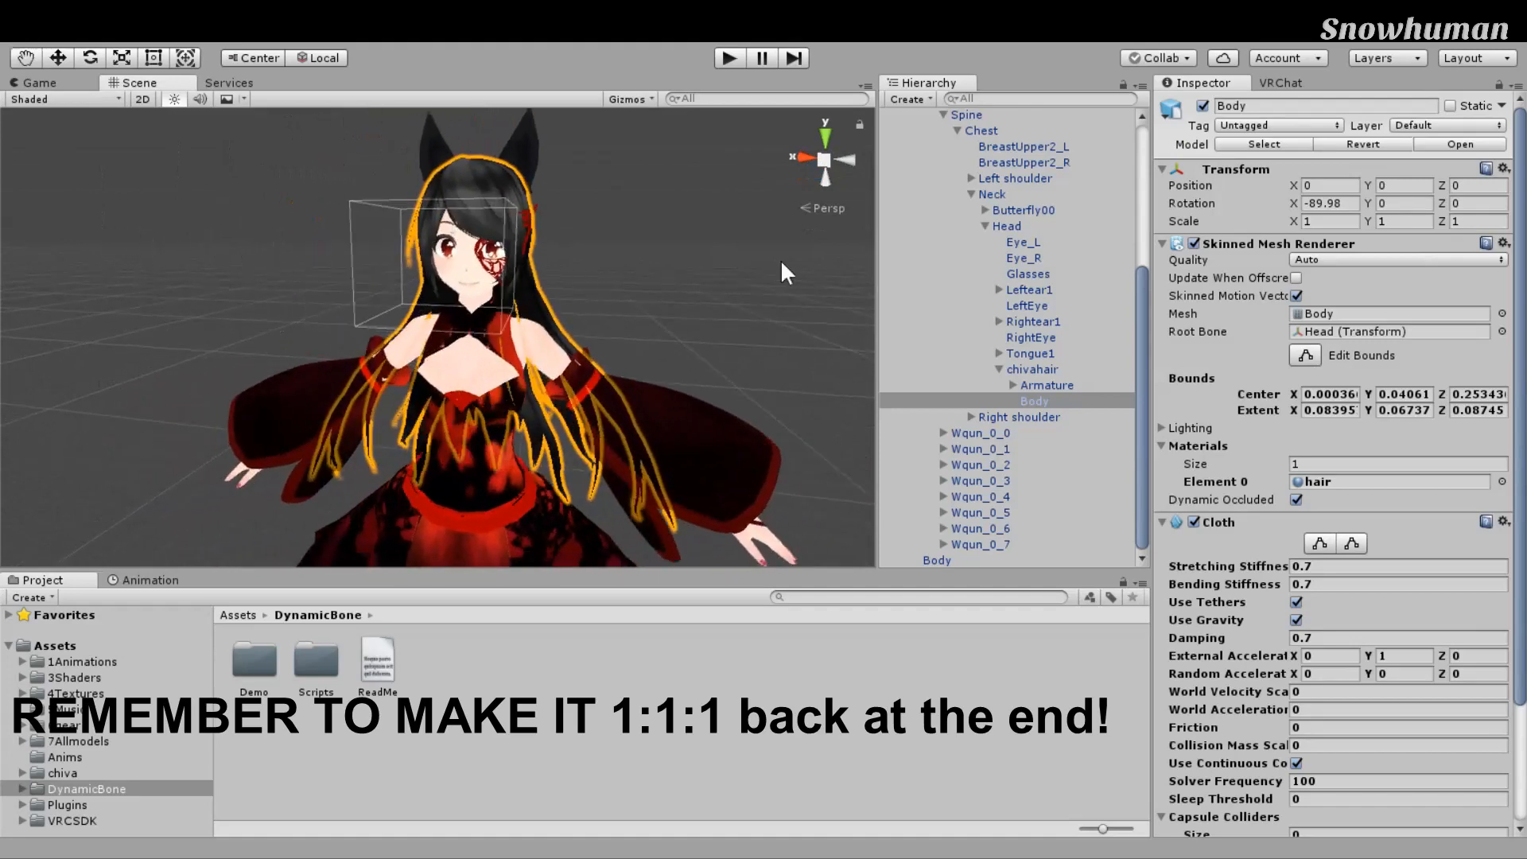
pyautogui.click(1320, 544)
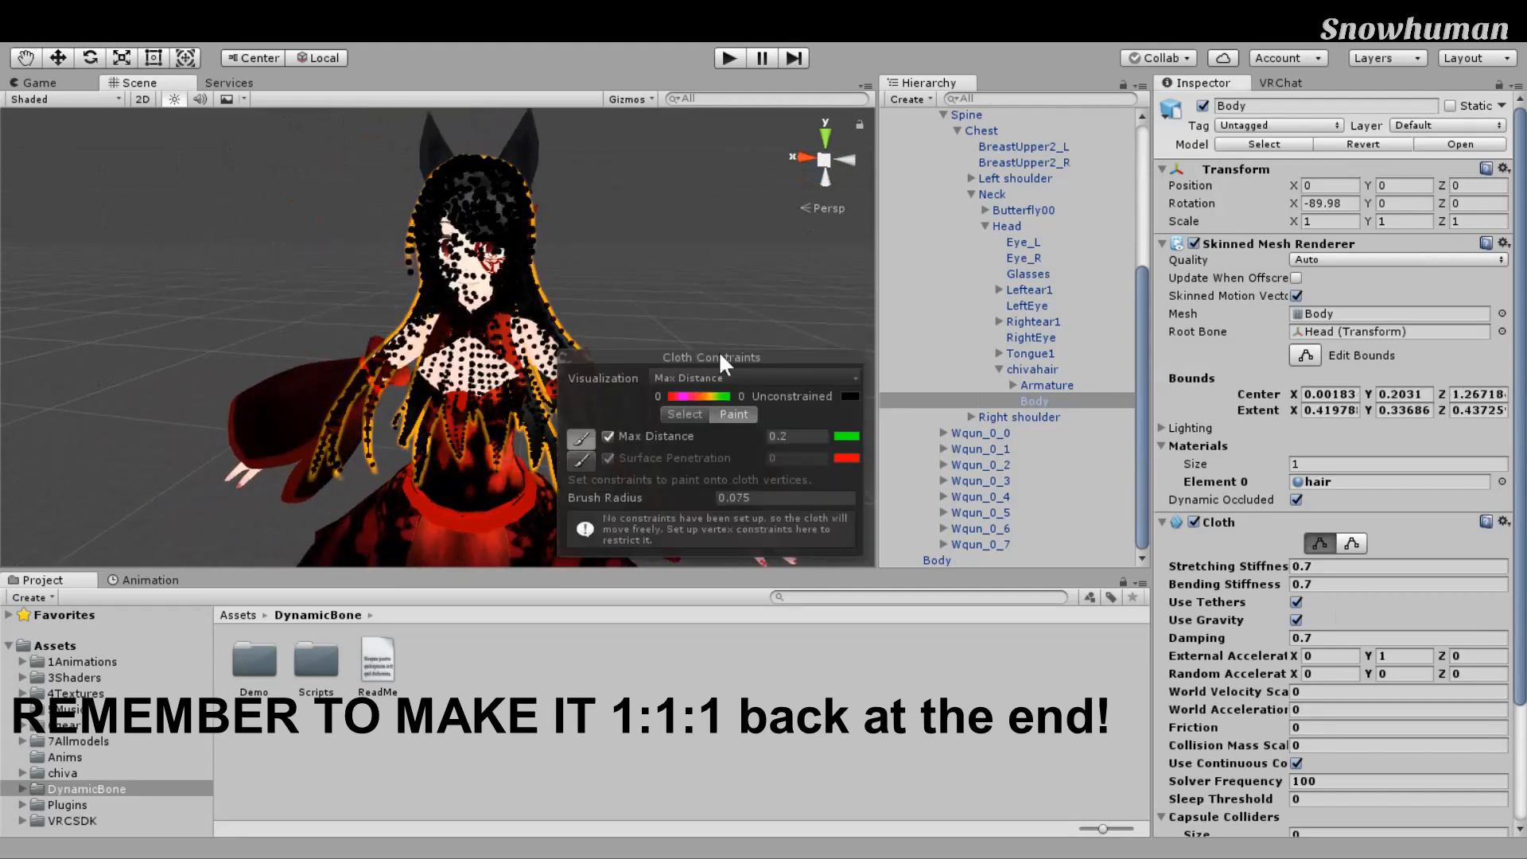
# Step: Frame the head and paint the crown hair vertices at Max Distance 0
pyautogui.scroll(3, 716, 332)
pyautogui.moveTo(716, 332); pyautogui.dragTo(774, 259, button='right')
pyautogui.moveTo(774, 258); pyautogui.dragTo(774, 304, button='middle')
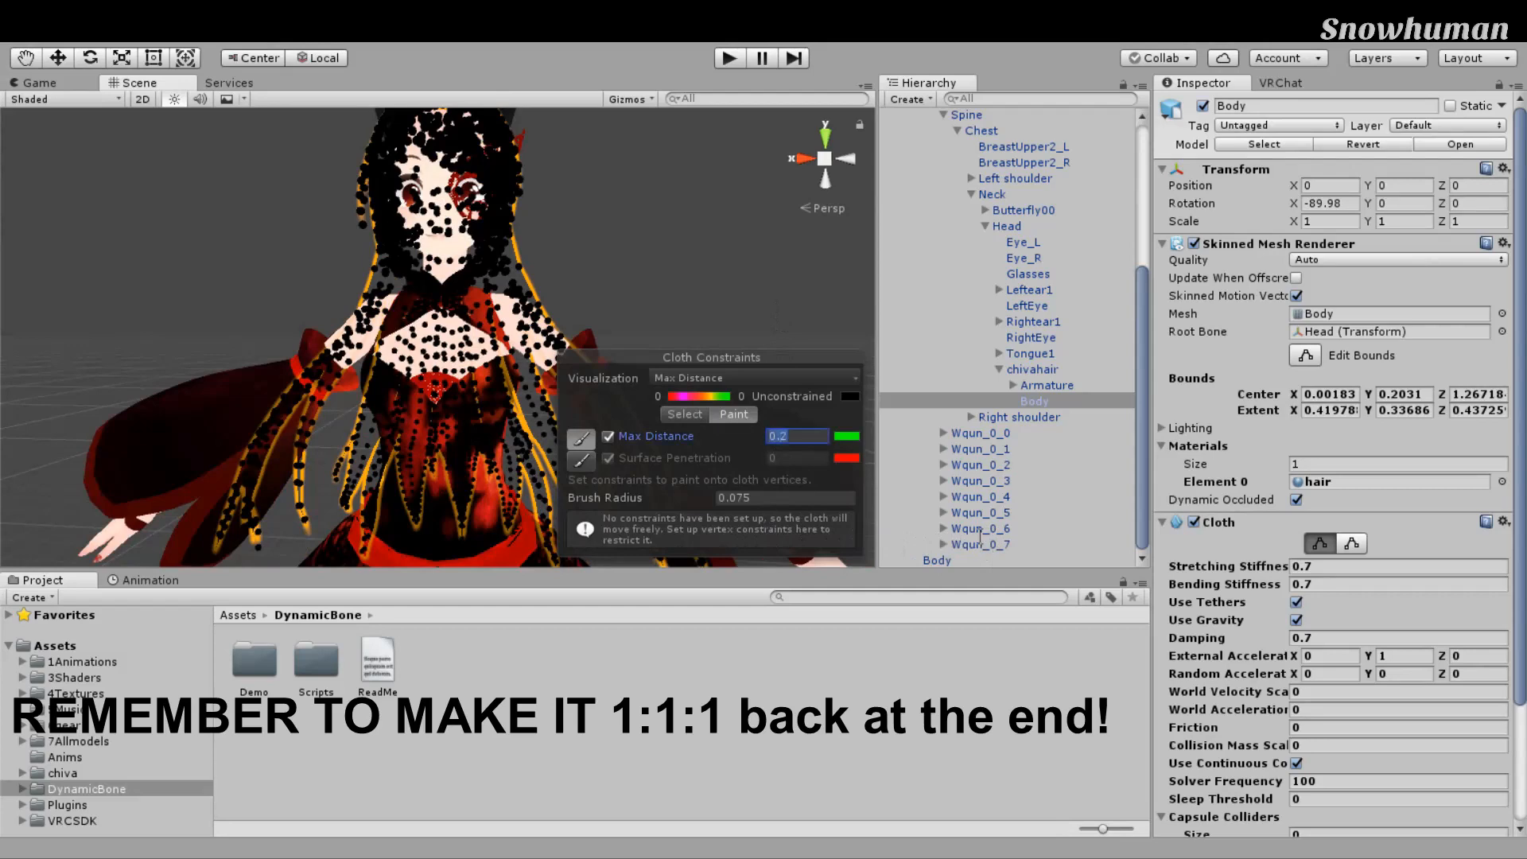
pyautogui.scroll(-5, 748, 200)
pyautogui.moveTo(671, 226); pyautogui.dragTo(627, 259, button='middle')
pyautogui.scroll(4, 694, 288)
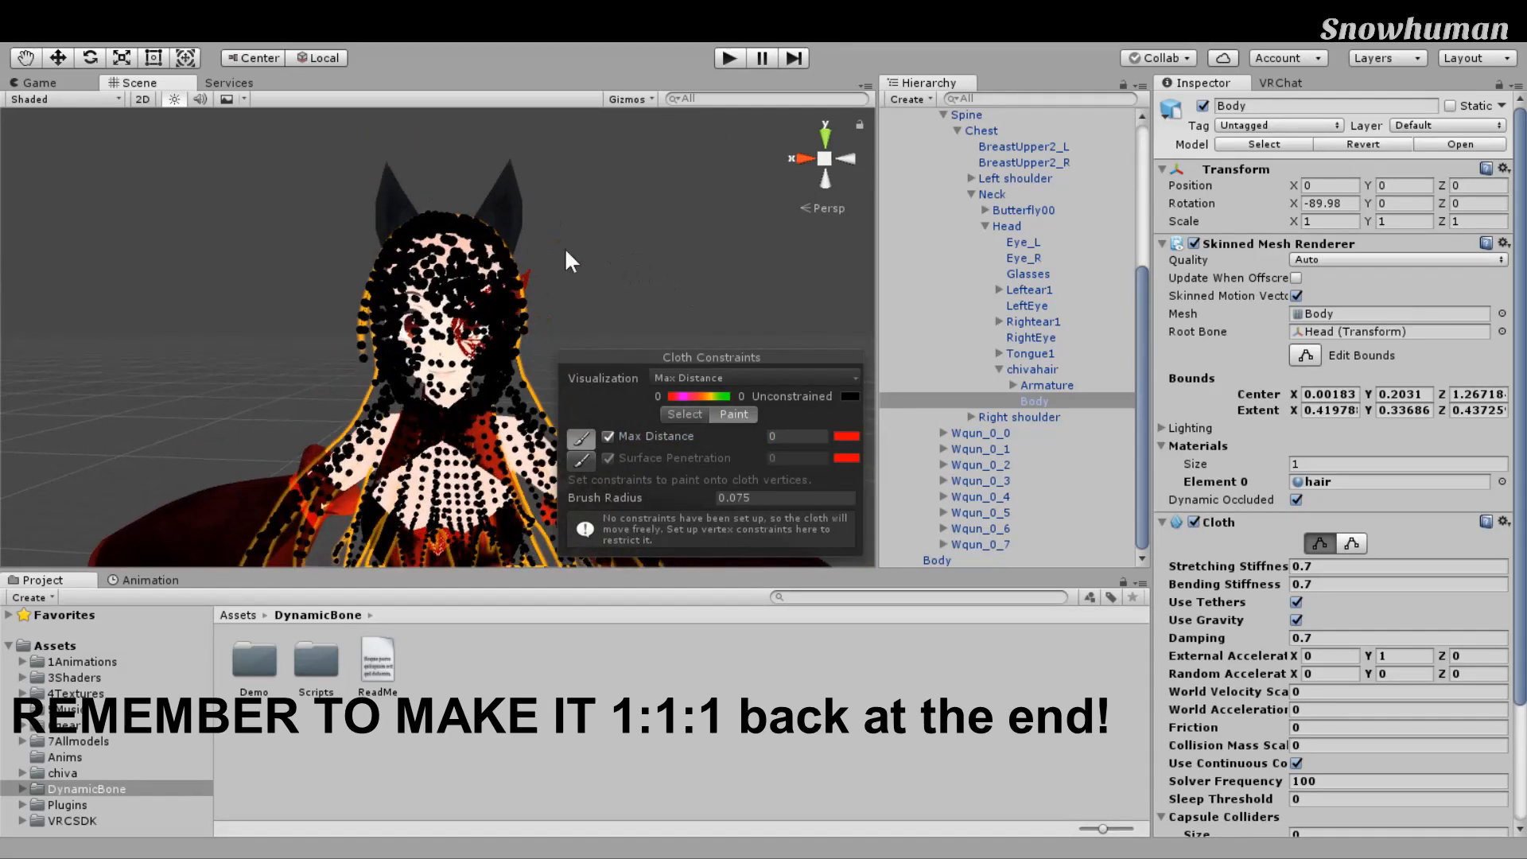
pyautogui.moveTo(409, 225); pyautogui.dragTo(500, 284)
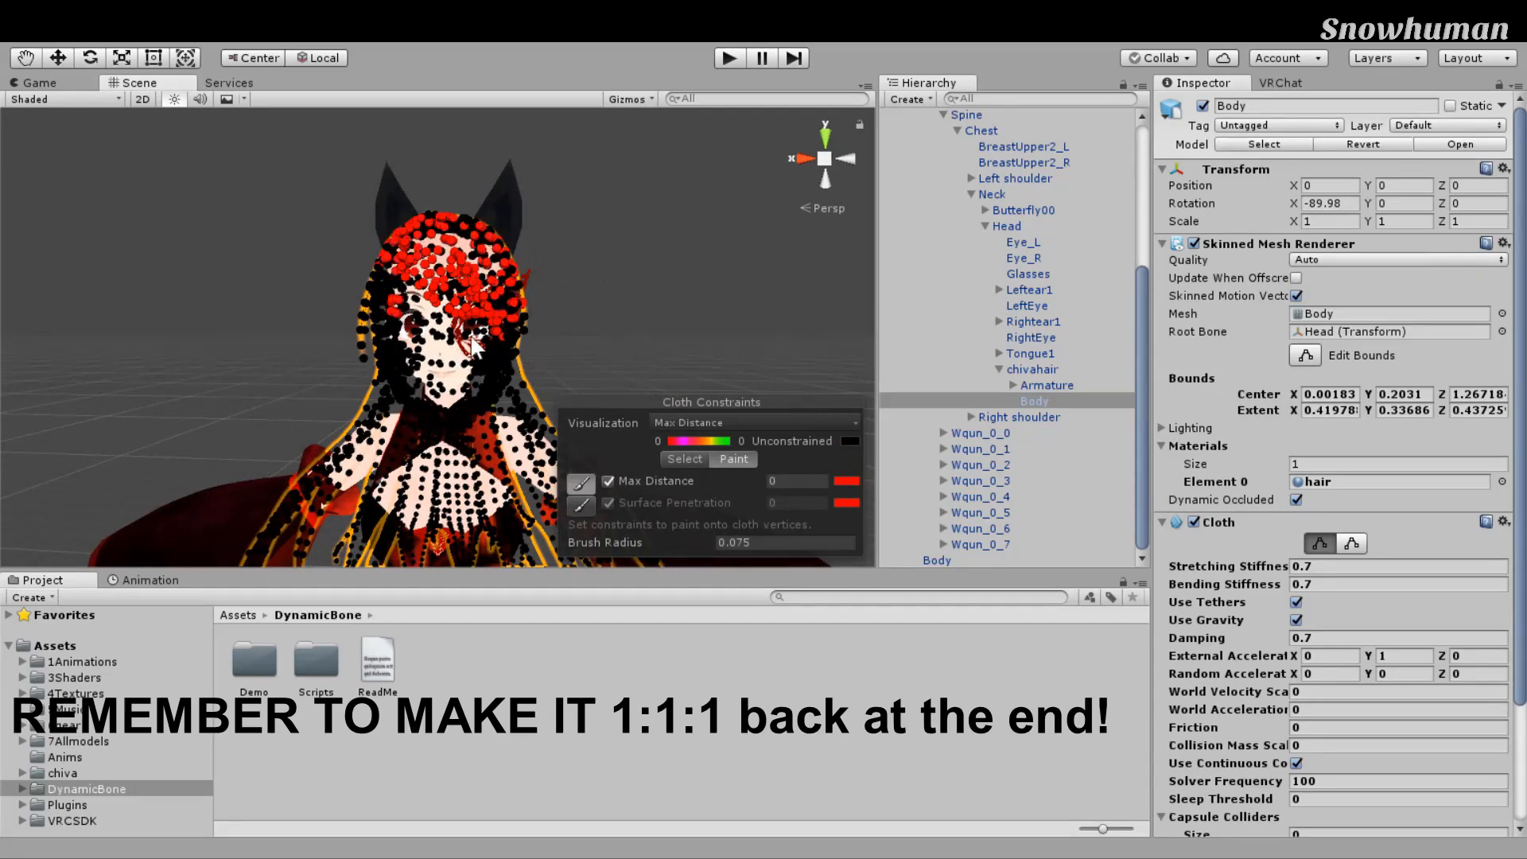
# Step: Turn off Edit Constraints and enter Play mode to test the pinned hair
pyautogui.moveTo(627, 266); pyautogui.dragTo(744, 216, button='middle')
pyautogui.scroll(1, 743, 217)
pyautogui.moveTo(740, 211); pyautogui.dragTo(719, 222, button='right')
pyautogui.moveTo(719, 222); pyautogui.dragTo(564, 263, button='middle')
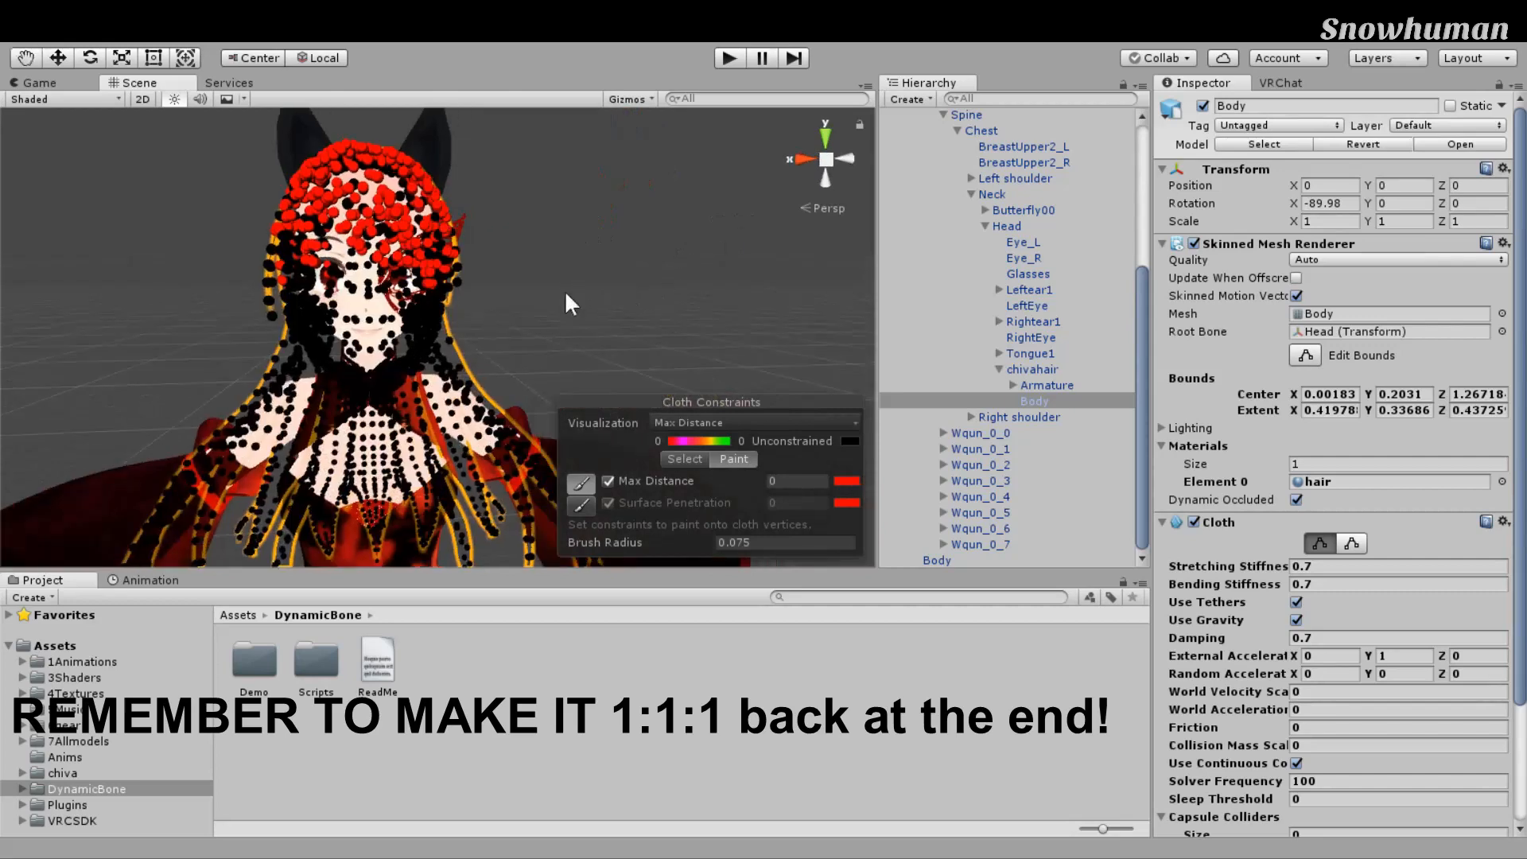
pyautogui.scroll(-1, 599, 251)
pyautogui.click(1320, 544)
pyautogui.moveTo(742, 508); pyautogui.dragTo(784, 505, button='middle')
pyautogui.scroll(-3, 744, 487)
pyautogui.moveTo(695, 375); pyautogui.dragTo(706, 352, button='middle')
pyautogui.hotkey('ctrl', 'p')
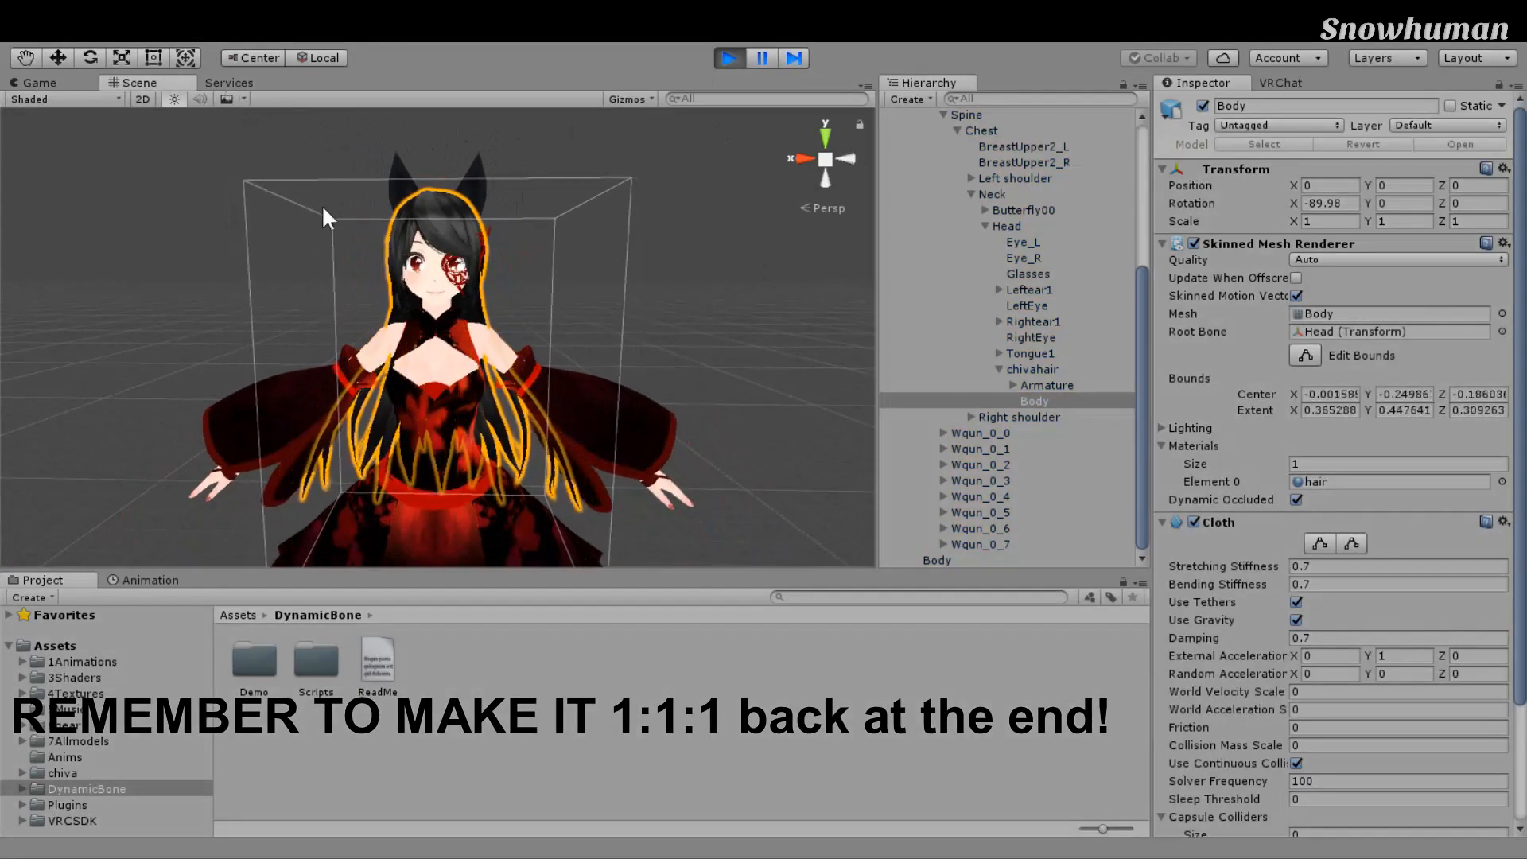
# Step: Orbit around the simulating avatar from a frontal view toward its side
pyautogui.moveTo(751, 538); pyautogui.dragTo(669, 527, button='middle')
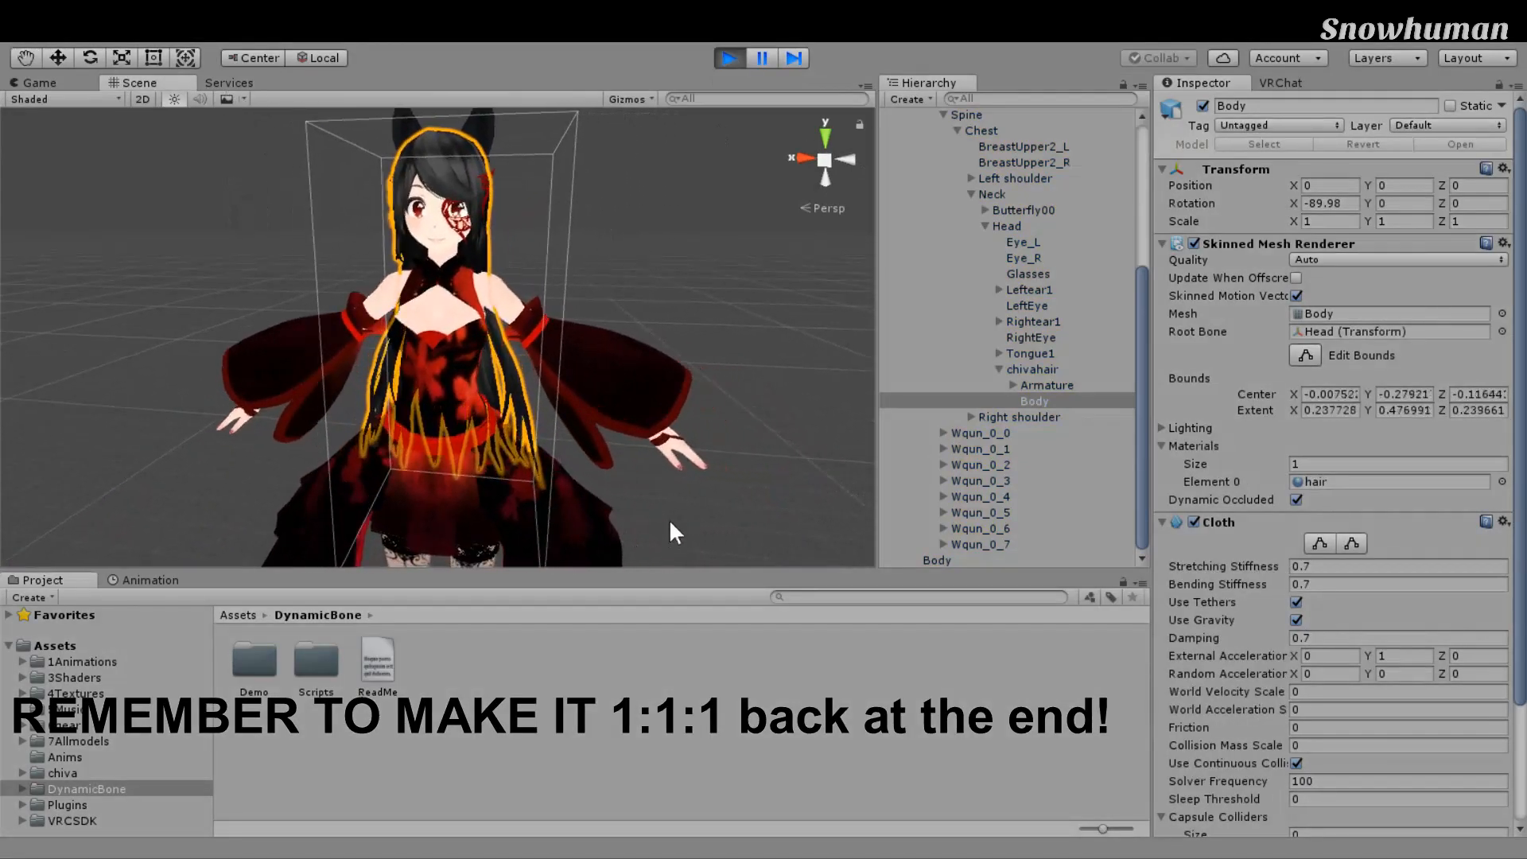
pyautogui.moveTo(670, 523); pyautogui.dragTo(589, 498, button='right')
pyautogui.moveTo(587, 496); pyautogui.dragTo(493, 459, button='middle')
pyautogui.moveTo(494, 457); pyautogui.dragTo(648, 437, button='right')
pyautogui.moveTo(649, 438); pyautogui.dragTo(756, 391, button='middle')
pyautogui.moveTo(755, 391); pyautogui.dragTo(883, 354, button='right')
pyautogui.moveTo(571, 391); pyautogui.dragTo(967, 350, button='middle')
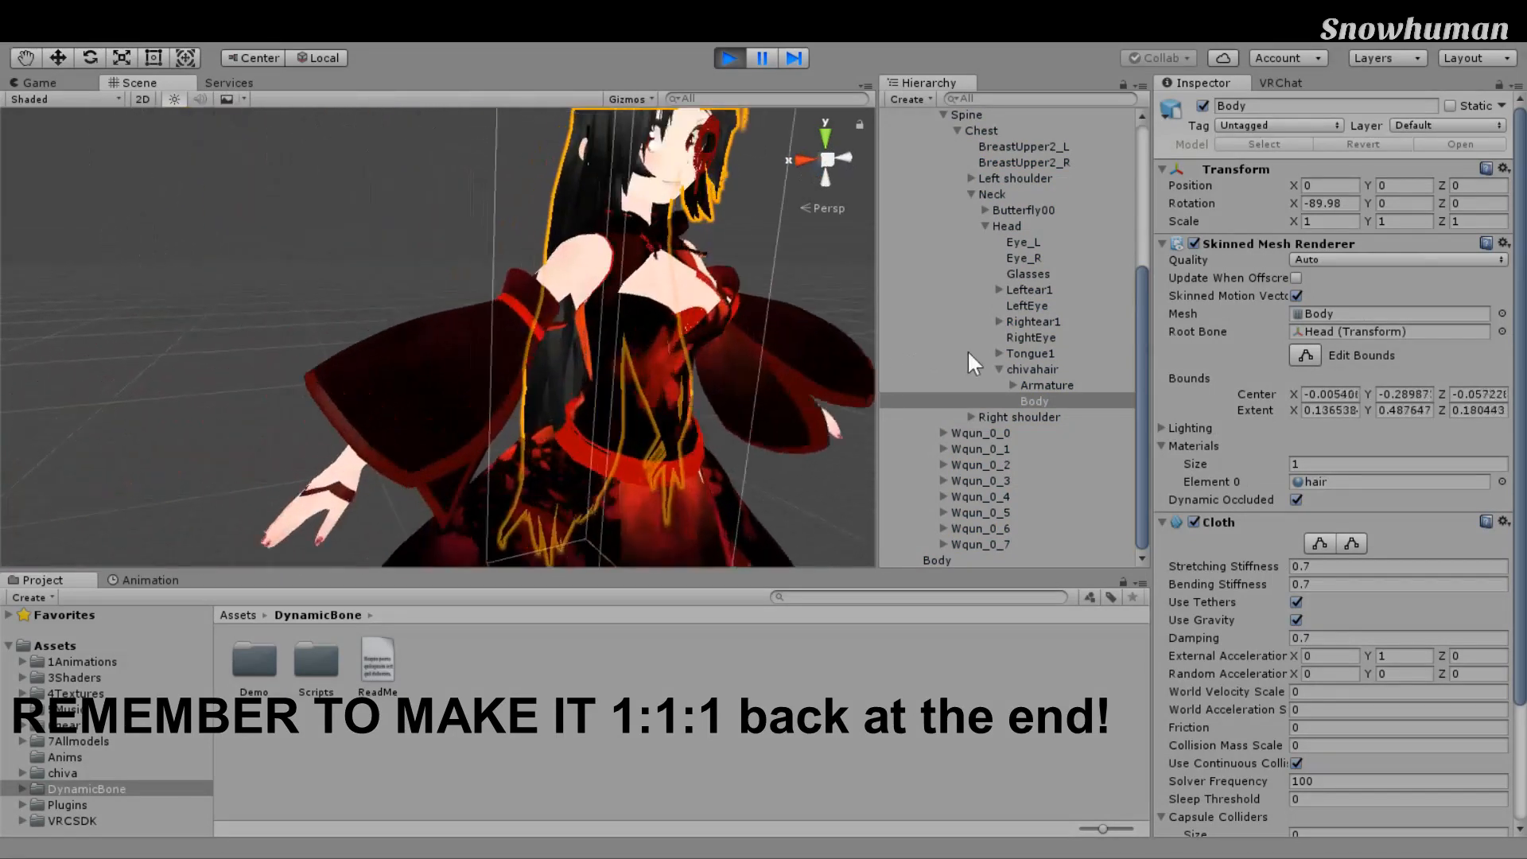
# Step: Swing round to the avatar's back, then select chivahair and the Head bone
pyautogui.moveTo(764, 355); pyautogui.dragTo(1016, 351, button='right')
pyautogui.moveTo(382, 361); pyautogui.dragTo(859, 363, button='middle')
pyautogui.moveTo(859, 363); pyautogui.dragTo(978, 368, button='right')
pyautogui.moveTo(661, 371); pyautogui.dragTo(882, 337, button='middle')
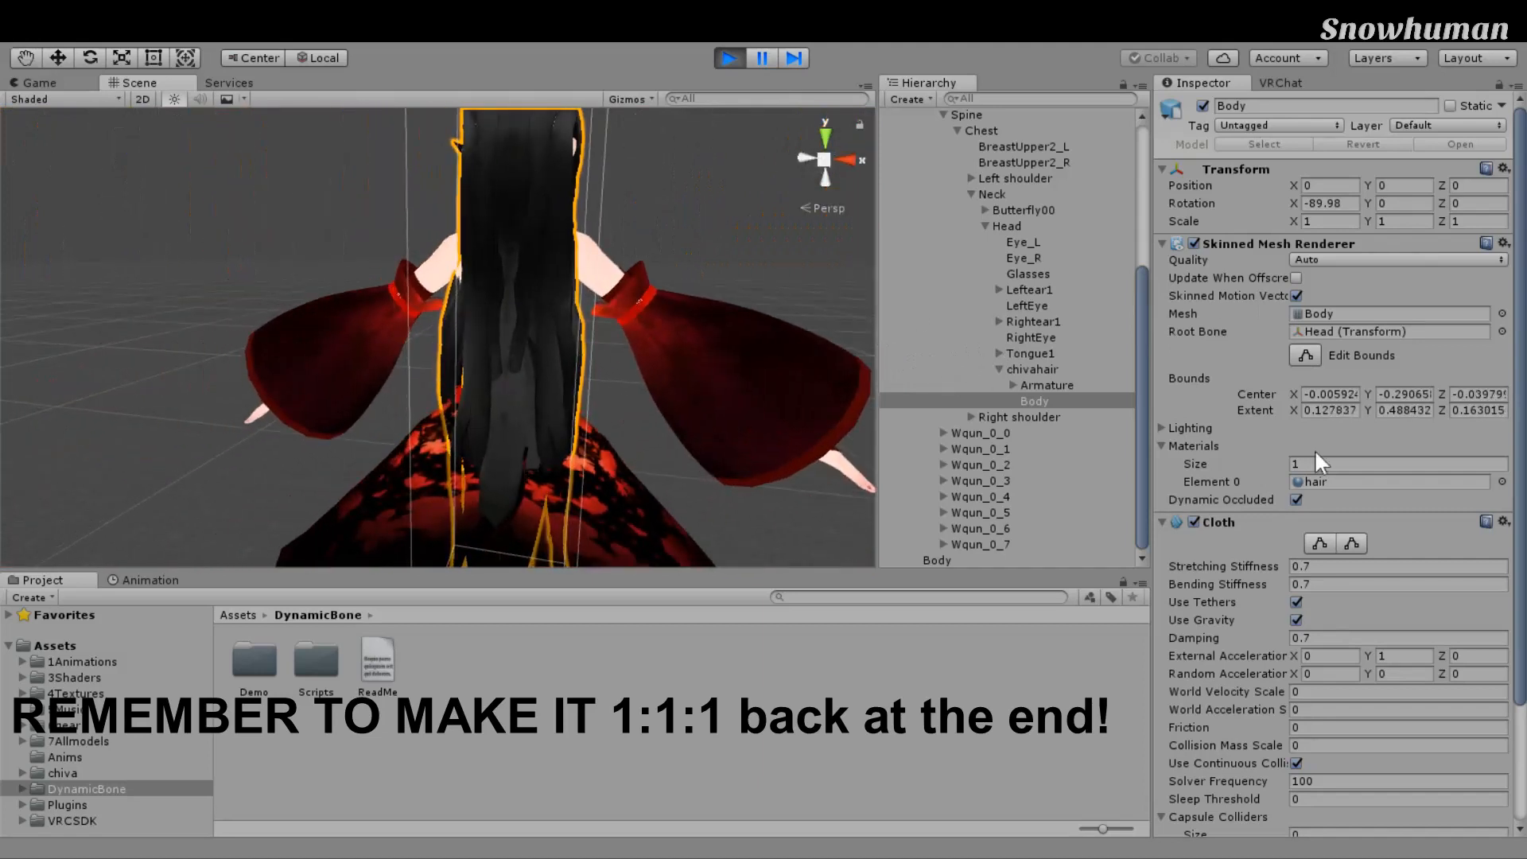
pyautogui.click(1035, 369)
pyautogui.click(1009, 227)
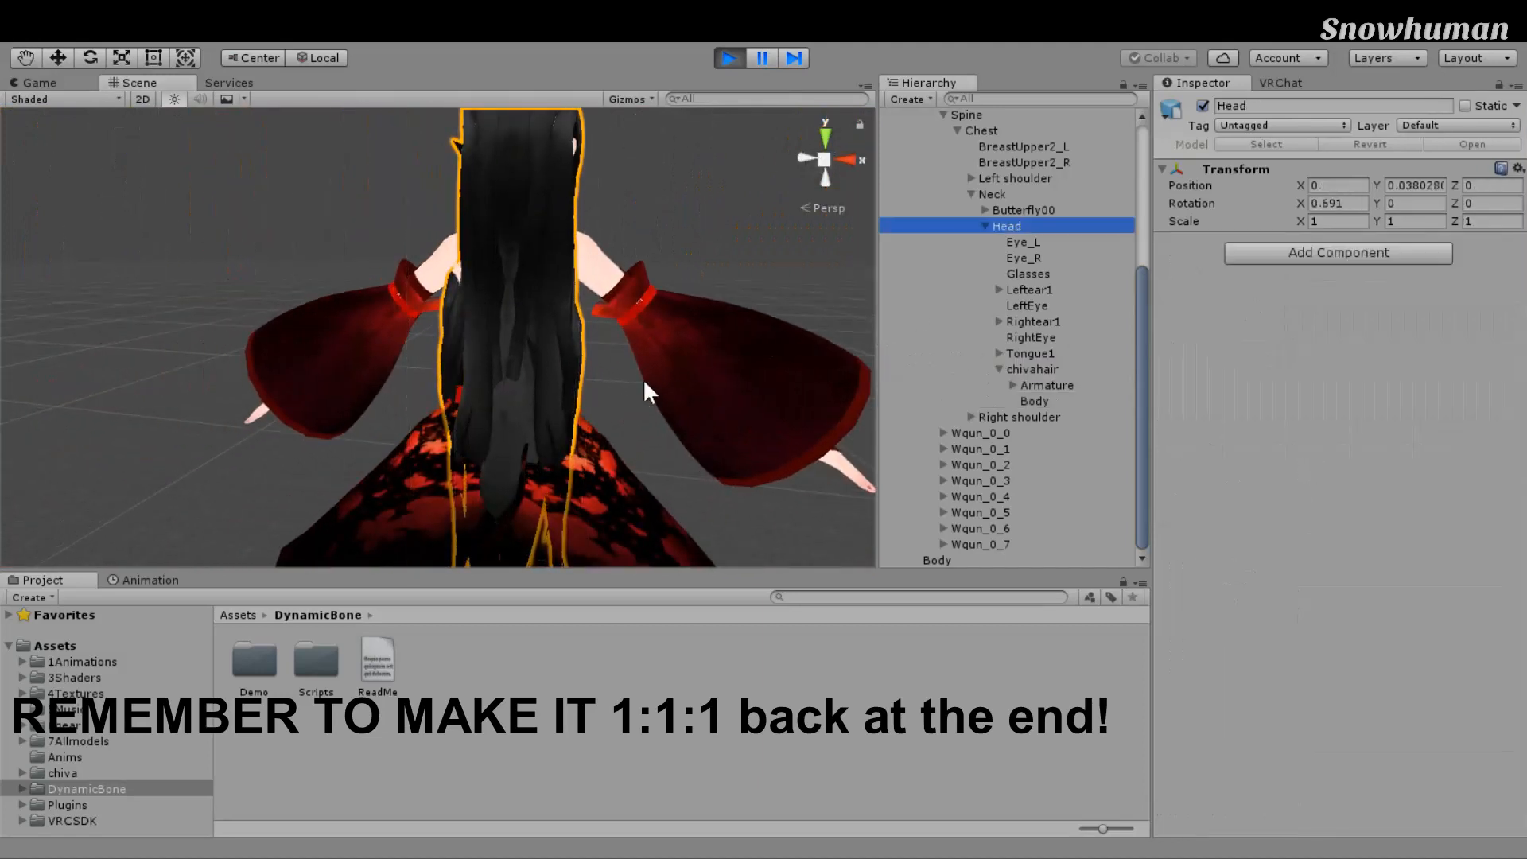
# Step: Rotate the Head bone sharply both ways to swing the cloth hair
pyautogui.press('e')
pyautogui.moveTo(642, 337); pyautogui.dragTo(803, 430)
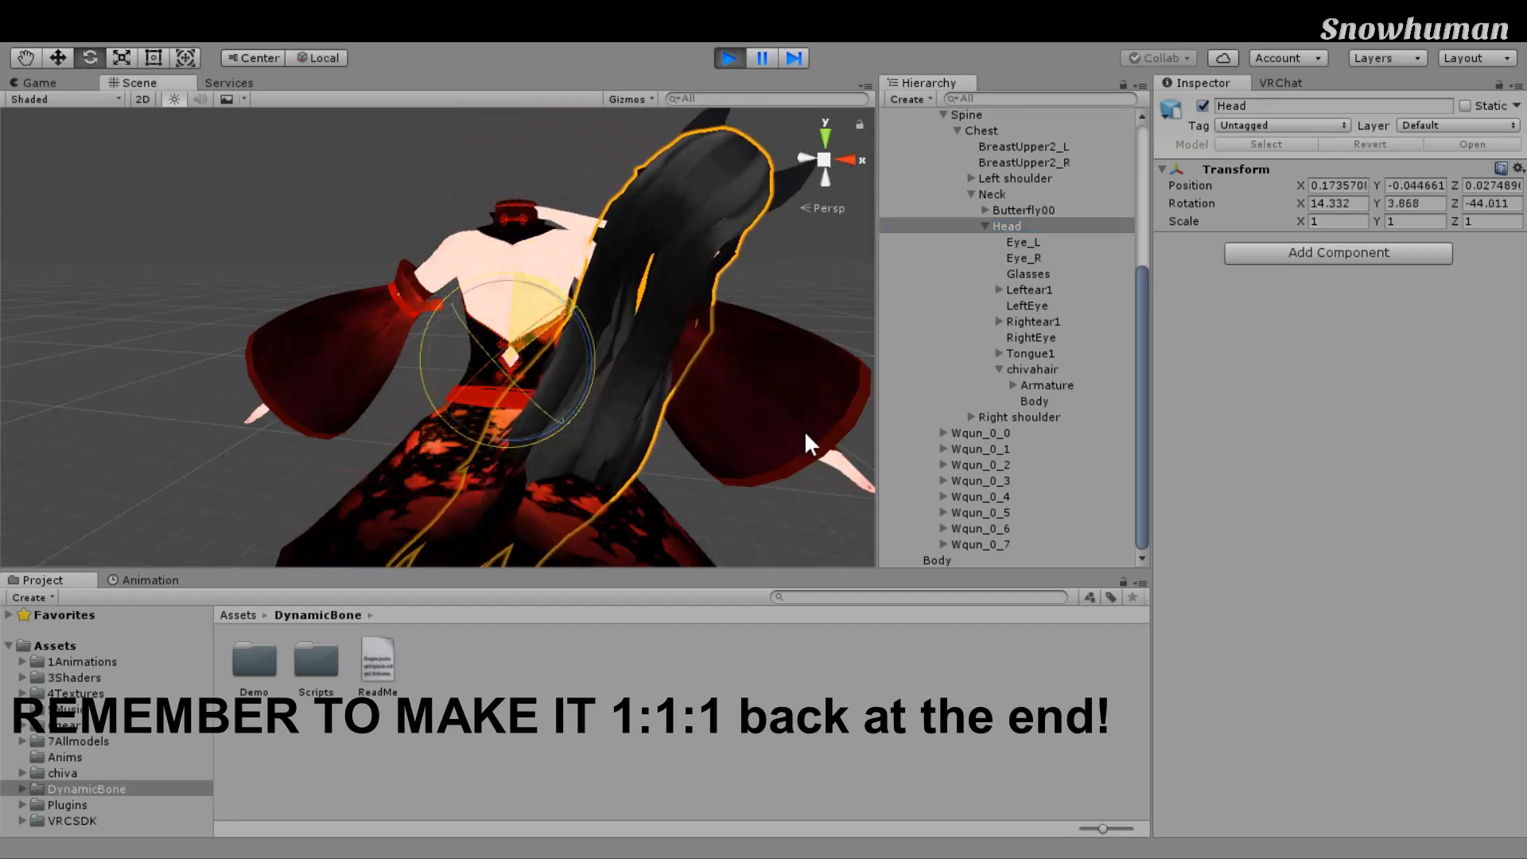
pyautogui.moveTo(804, 431); pyautogui.dragTo(488, 385)
pyautogui.moveTo(489, 385); pyautogui.dragTo(85, 369, button='middle')
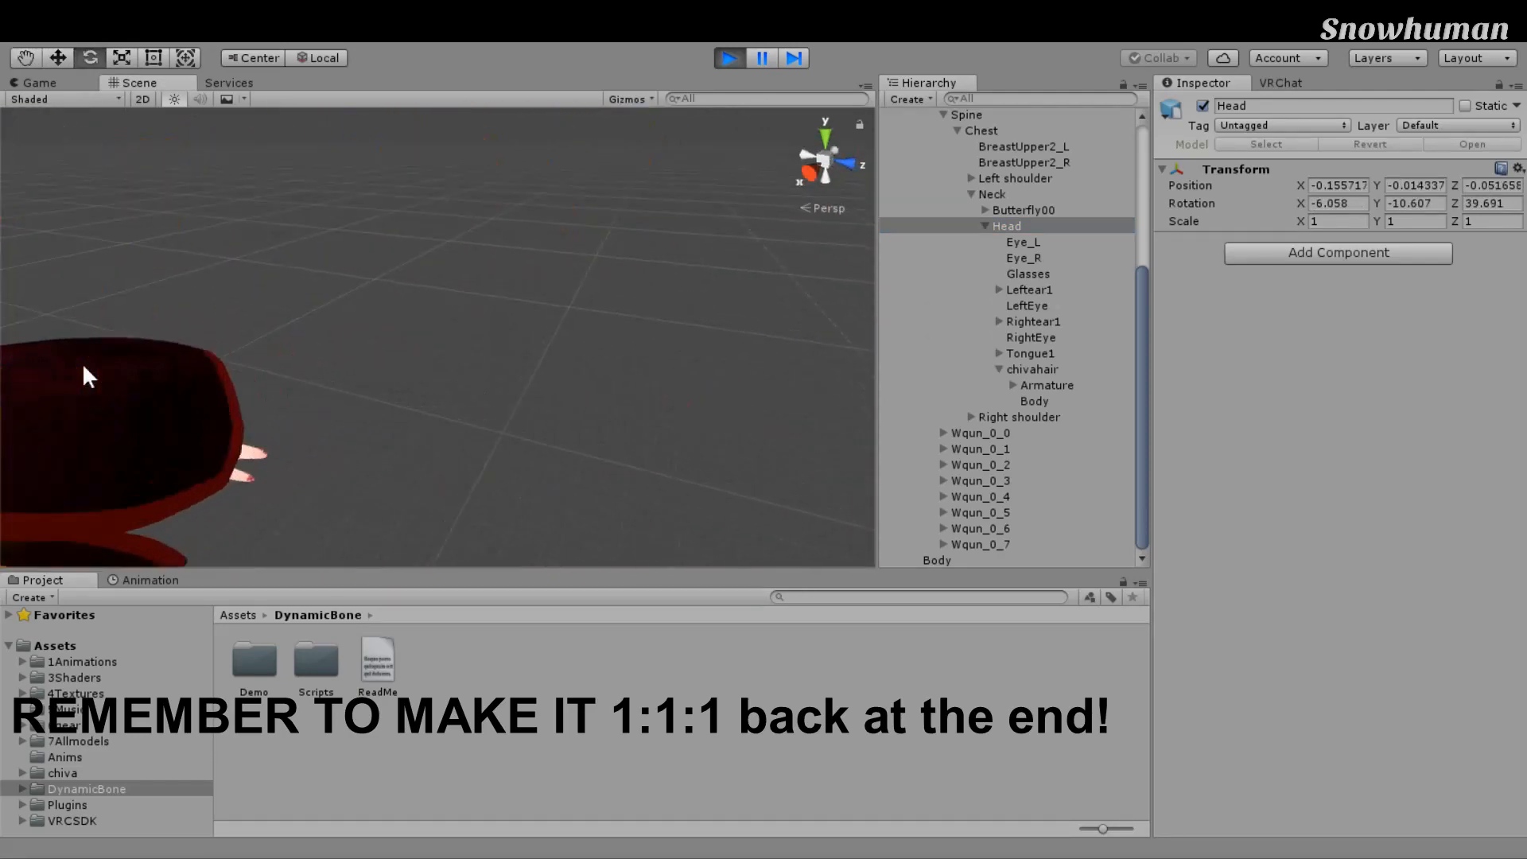
pyautogui.keyDown('alt'); pyautogui.moveTo(85, 370); pyautogui.dragTo(440, 269); pyautogui.keyUp('alt')
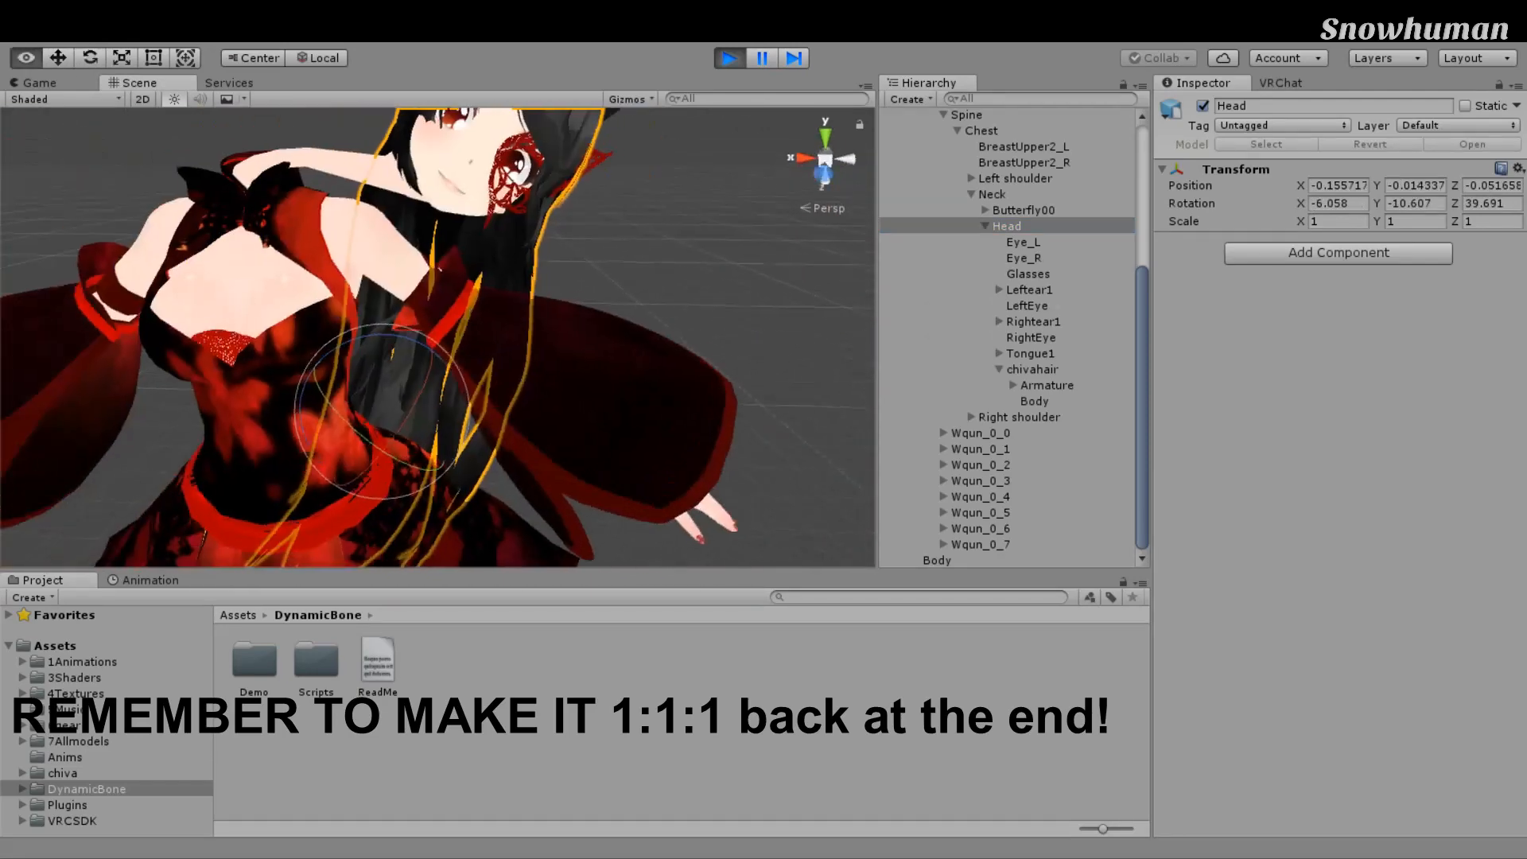
pyautogui.moveTo(440, 269); pyautogui.dragTo(434, 268, button='right')
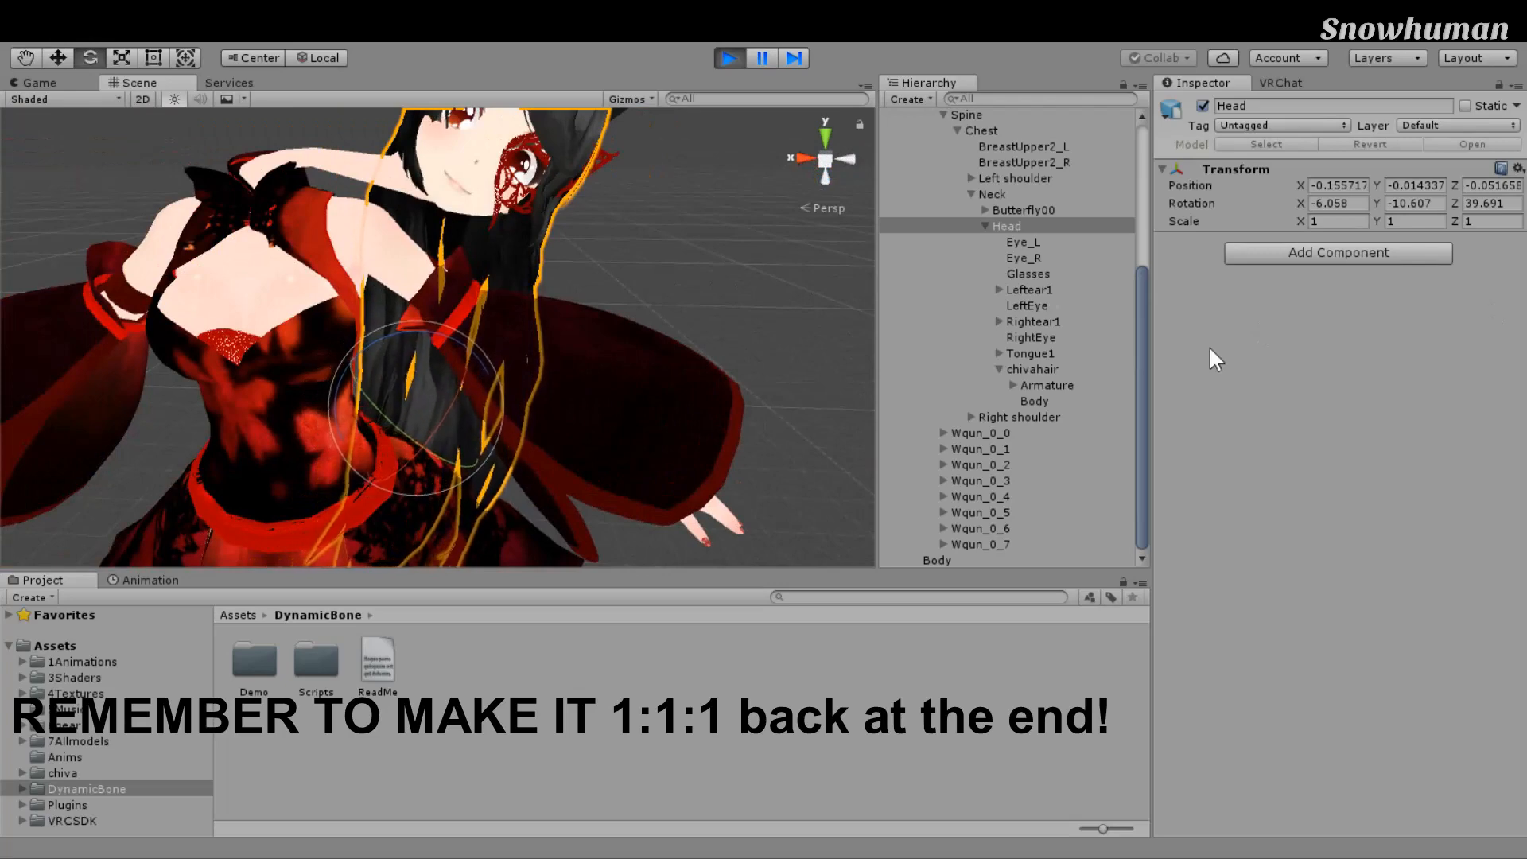
# Step: Rotate the Head back upright, stop Play mode and reframe the character
pyautogui.click(1024, 210)
pyautogui.click(1008, 226)
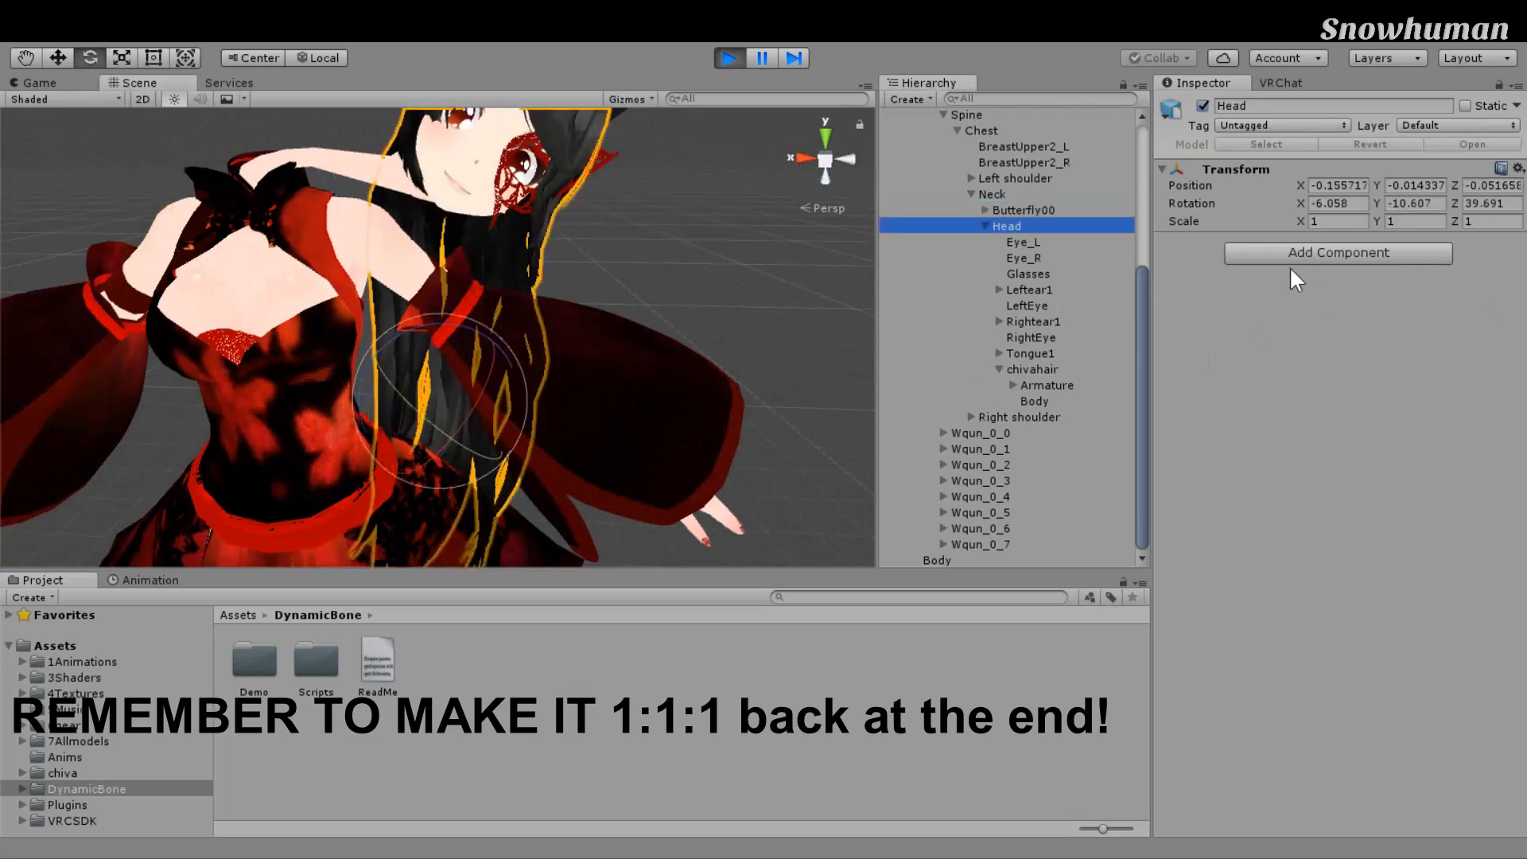
pyautogui.moveTo(618, 422); pyautogui.dragTo(631, 362)
pyautogui.click(729, 58)
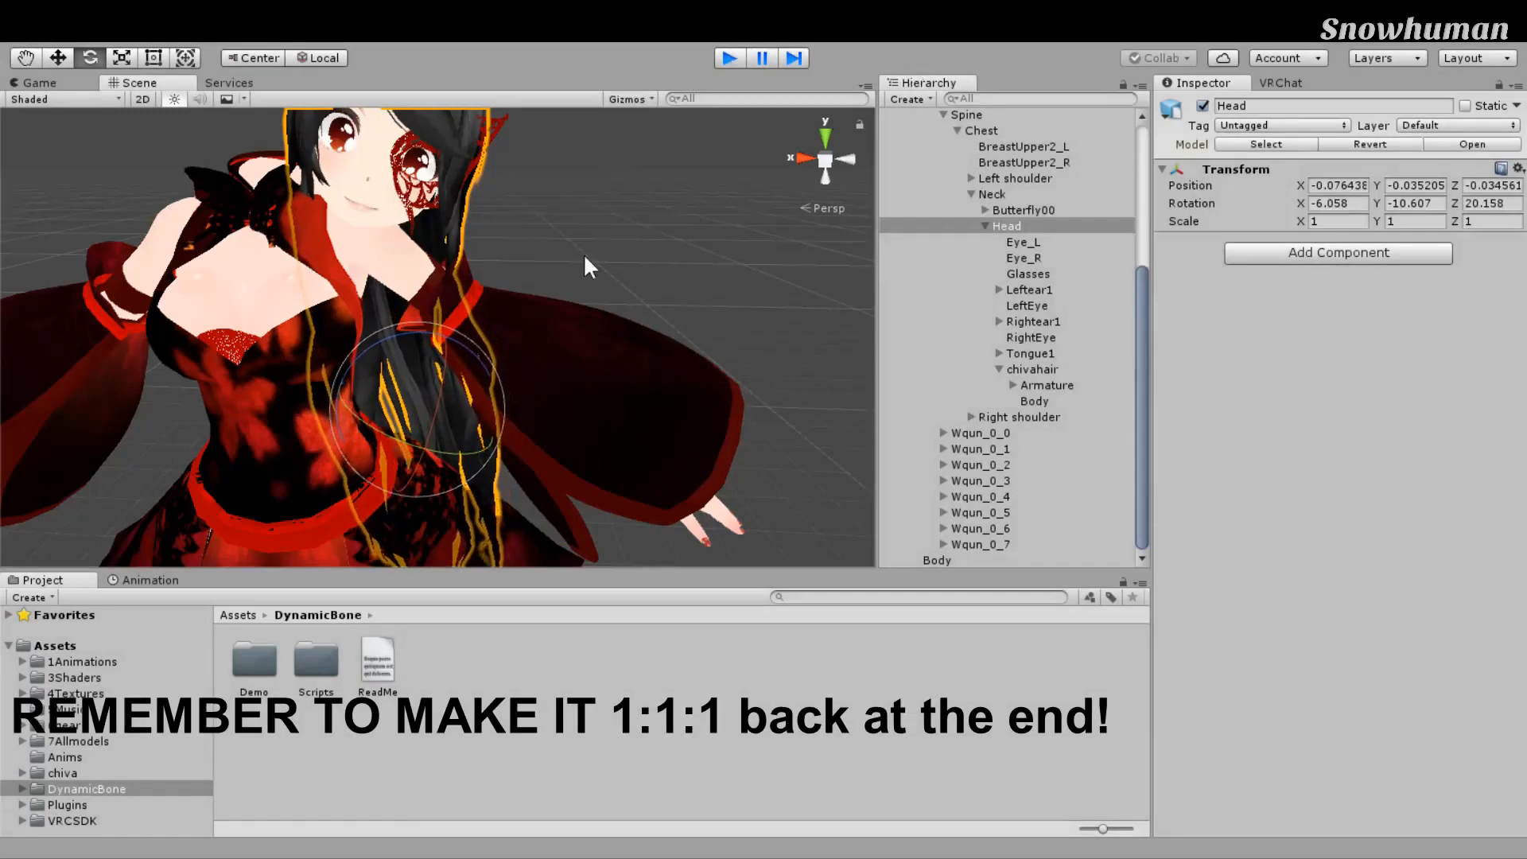
pyautogui.scroll(-4, 655, 275)
pyautogui.moveTo(655, 275); pyautogui.dragTo(692, 313, button='middle')
pyautogui.scroll(2, 692, 313)
pyautogui.moveTo(694, 312); pyautogui.dragTo(673, 229, button='right')
pyautogui.moveTo(673, 229); pyautogui.dragTo(729, 286, button='middle')
pyautogui.moveTo(729, 286); pyautogui.dragTo(777, 263, button='right')
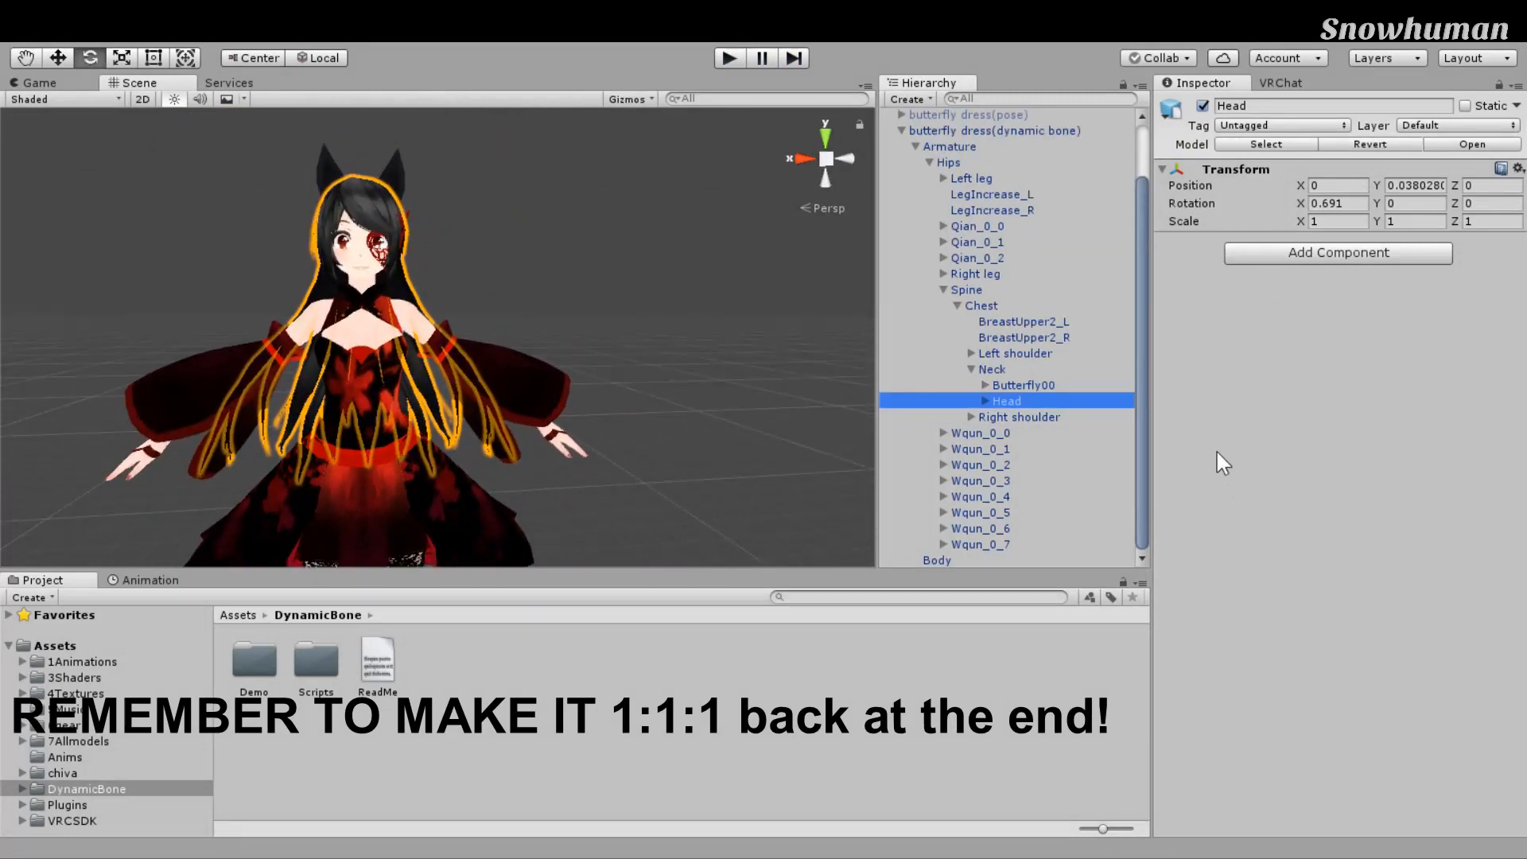
# Step: Orbit and tilt the Scene view to show the whole character
pyautogui.moveTo(744, 389); pyautogui.dragTo(642, 387, button='right')
pyautogui.moveTo(642, 386); pyautogui.dragTo(650, 345, button='middle')
pyautogui.moveTo(651, 345); pyautogui.dragTo(613, 467, button='right')
pyautogui.scroll(3, 631, 306)
pyautogui.scroll(-2, 611, 461)
pyautogui.moveTo(611, 460); pyautogui.dragTo(521, 432, button='middle')
pyautogui.moveTo(522, 434); pyautogui.dragTo(701, 273, button='right')
# Step: Zoom and look down over the full avatar from another angle
pyautogui.scroll(-2, 702, 274)
pyautogui.moveTo(702, 273); pyautogui.dragTo(739, 284, button='middle')
pyautogui.scroll(1, 796, 247)
pyautogui.scroll(3, 738, 284)
pyautogui.moveTo(738, 284); pyautogui.dragTo(615, 235, button='right')
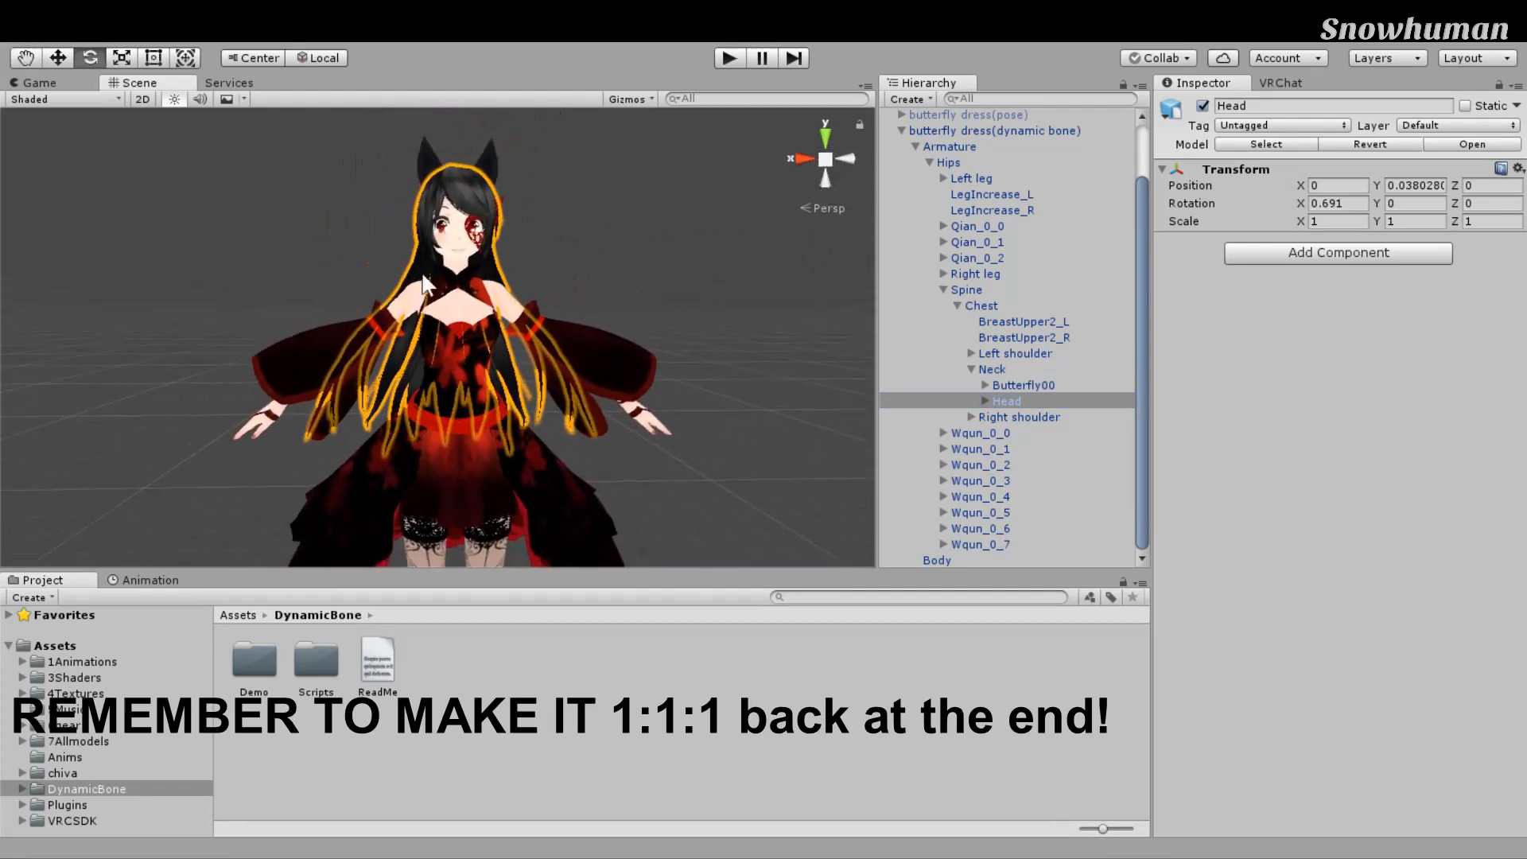
pyautogui.scroll(-6, 713, 450)
pyautogui.moveTo(719, 383); pyautogui.dragTo(736, 421, button='right')
pyautogui.scroll(-3, 731, 465)
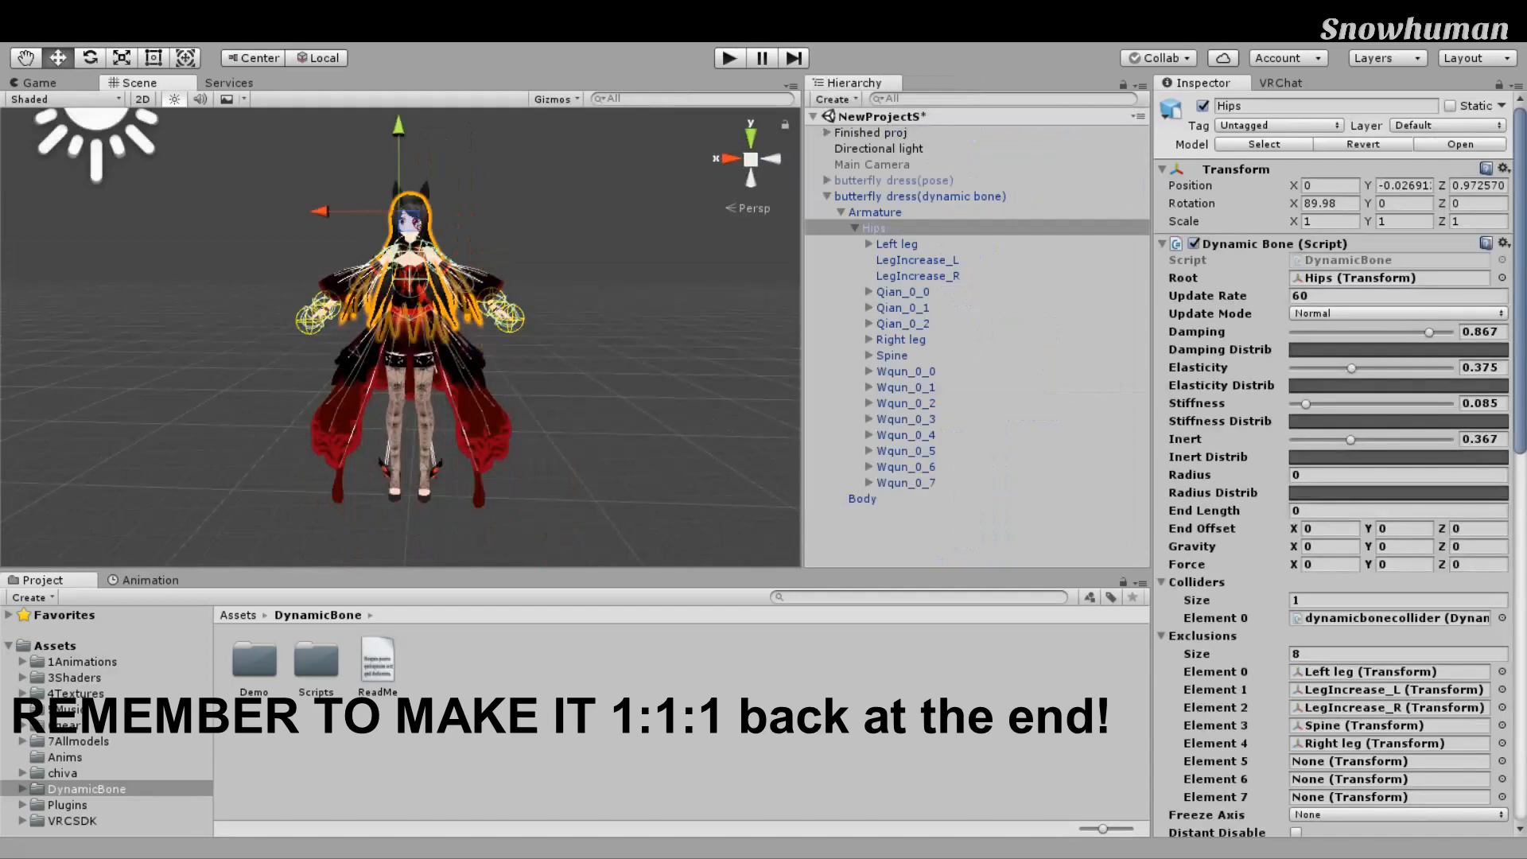
# Step: Look over the whole avatar and select the Hips bone
pyautogui.scroll(4, 818, 440)
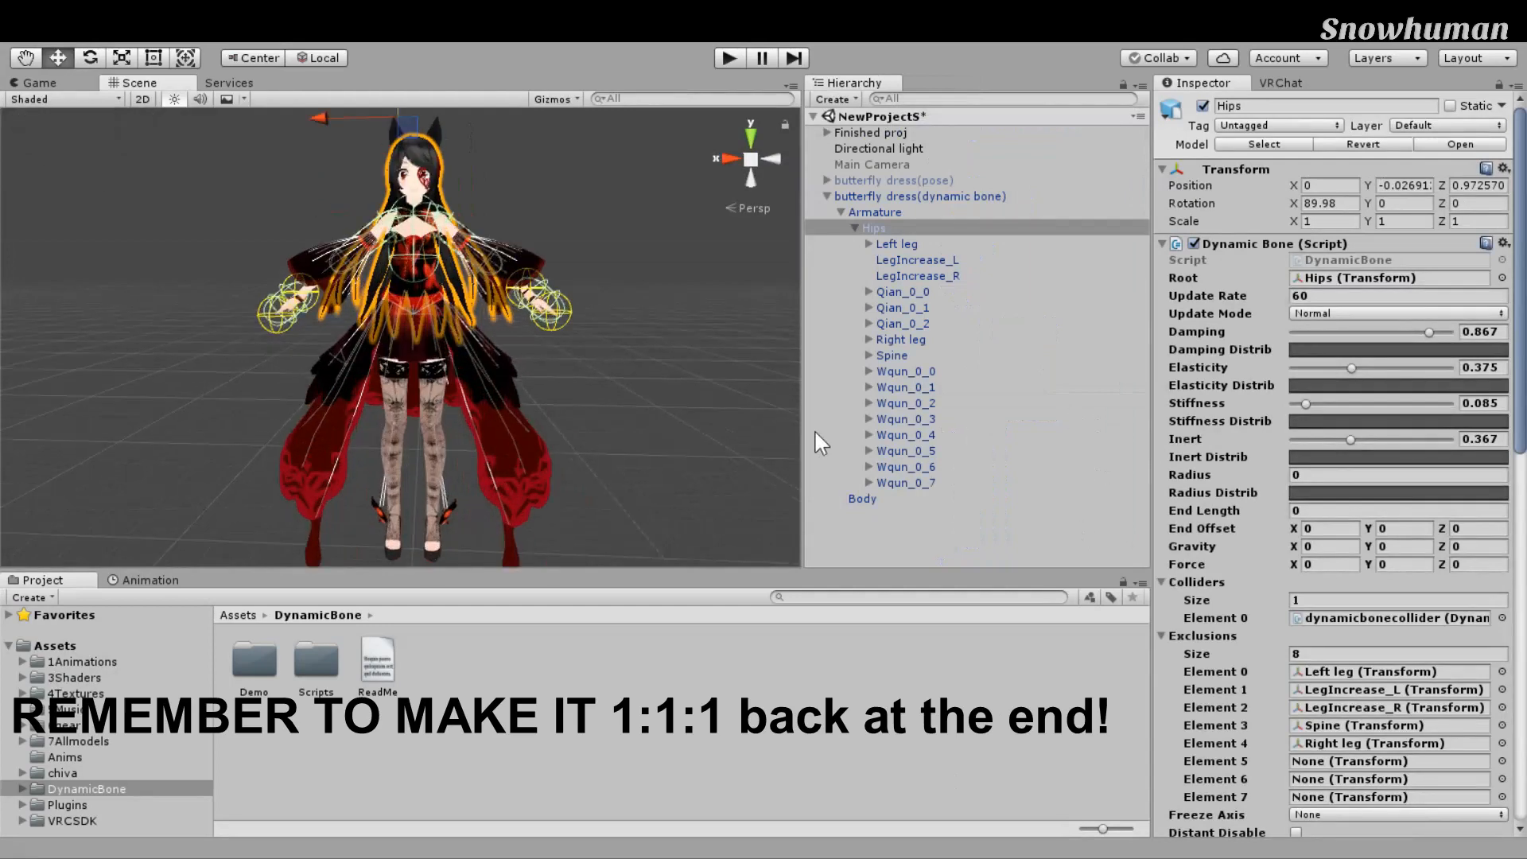
pyautogui.scroll(-5, 808, 365)
pyautogui.scroll(5, 808, 365)
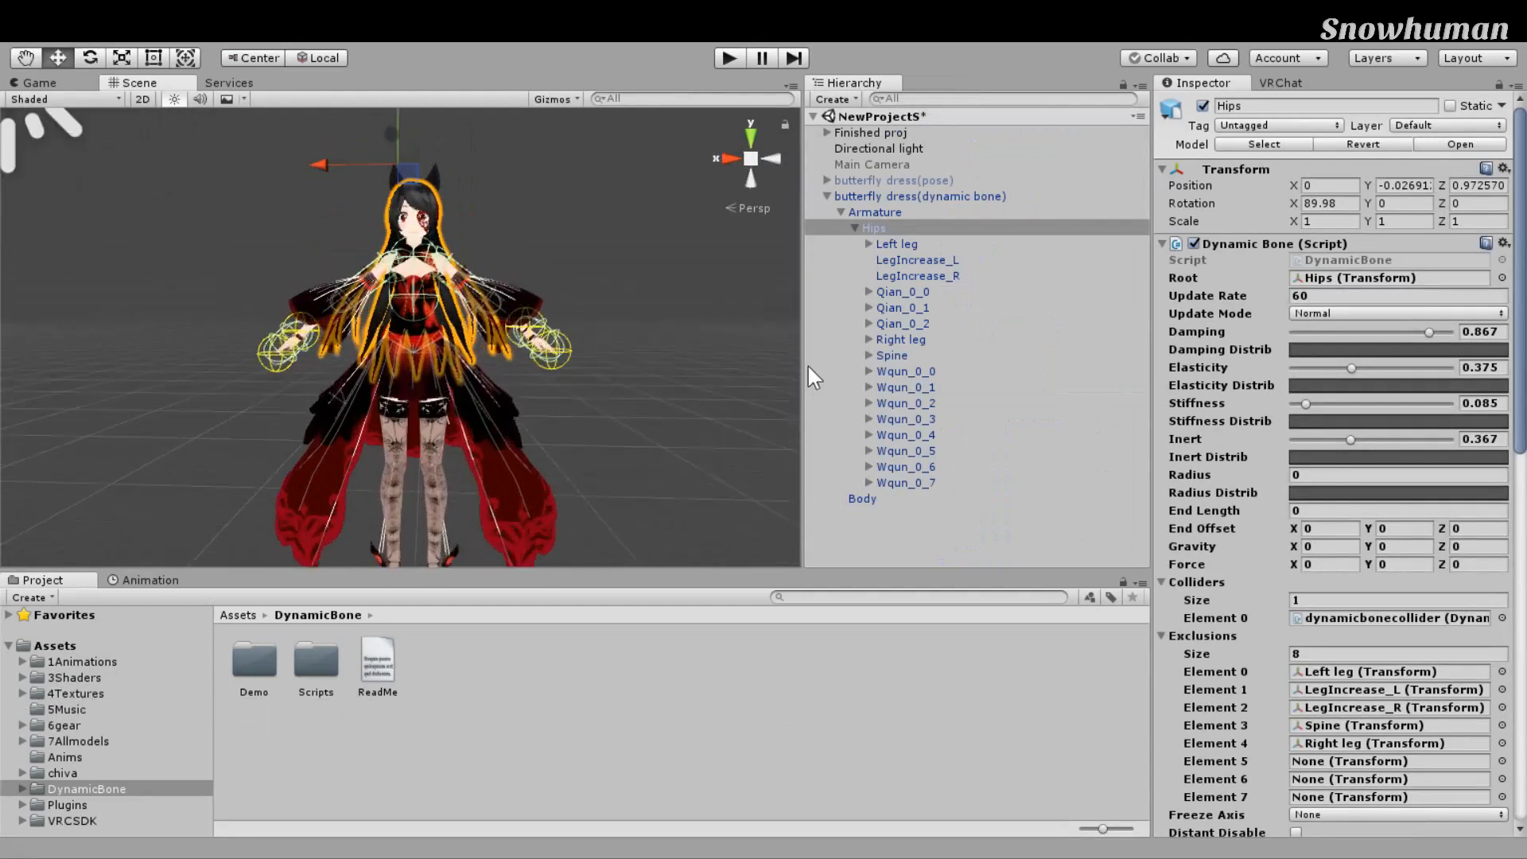
pyautogui.moveTo(808, 365); pyautogui.dragTo(789, 407, button='right')
pyautogui.scroll(-4, 831, 399)
pyautogui.scroll(2, 818, 423)
pyautogui.moveTo(789, 407); pyautogui.dragTo(784, 382, button='middle')
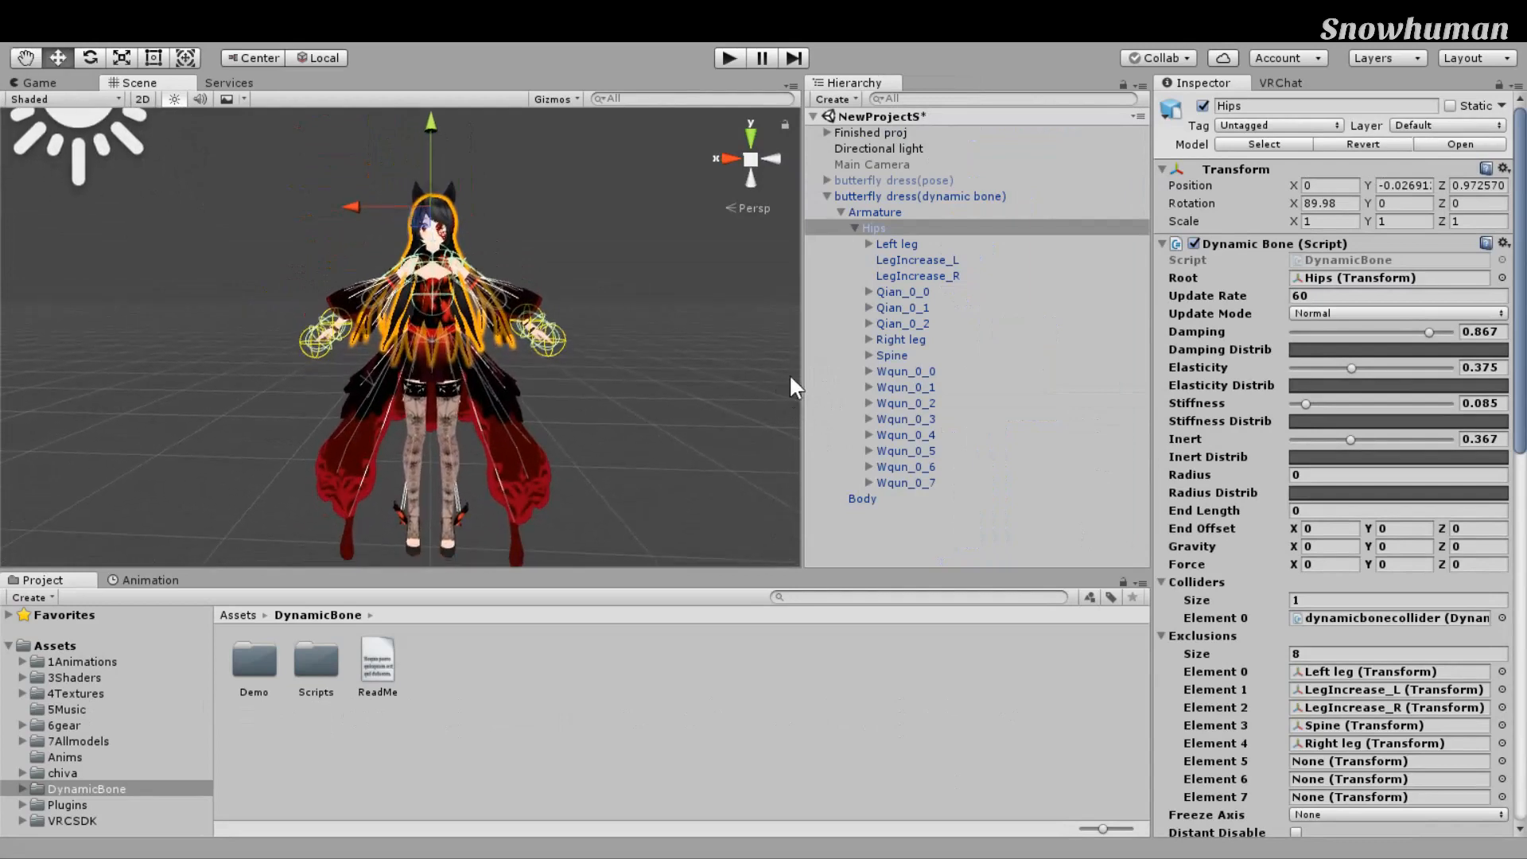
pyautogui.click(855, 228)
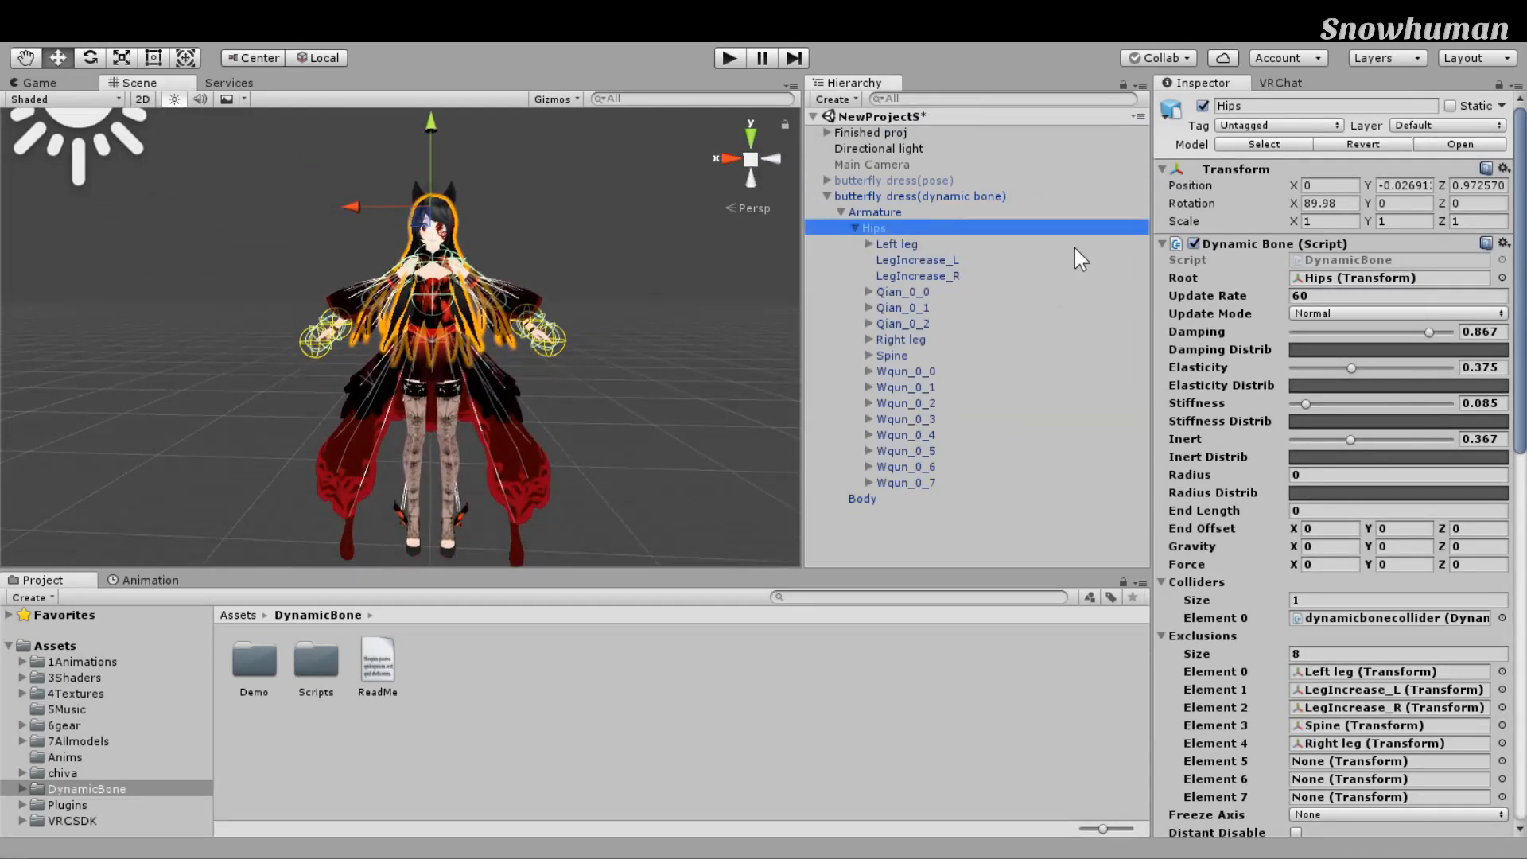
pyautogui.press('Up')
pyautogui.press('Up')
pyautogui.press('Down')
pyautogui.press('Down')
# Step: Scroll through both Hips Dynamic Bone components and exclusion lists, then select LegIncrease_R
pyautogui.scroll(-2, 1337, 464)
pyautogui.scroll(2, 1336, 464)
pyautogui.click(1162, 244)
pyautogui.click(1162, 244)
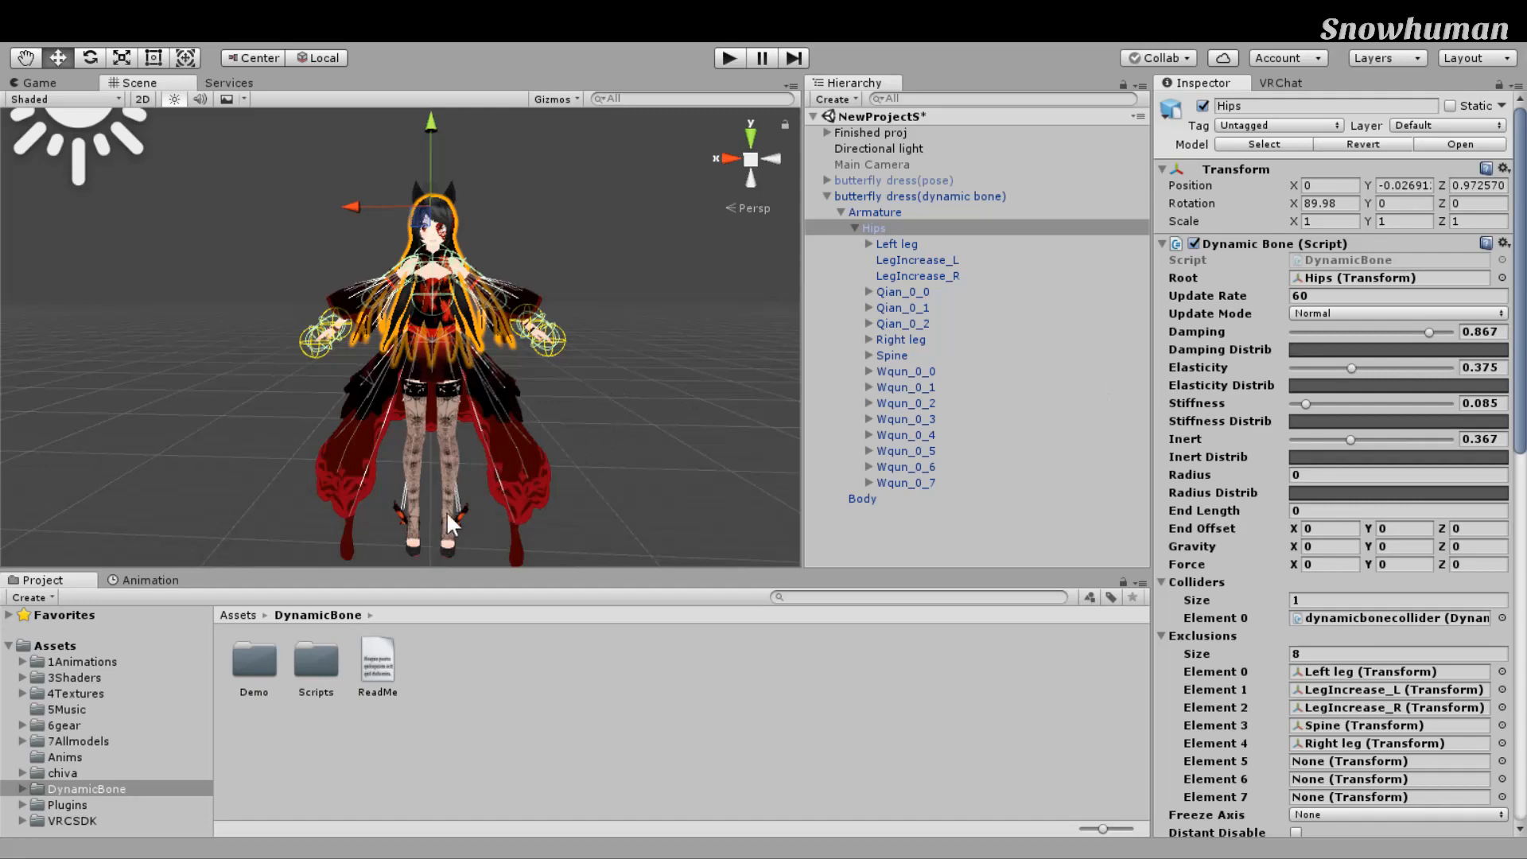
pyautogui.scroll(-8, 1357, 473)
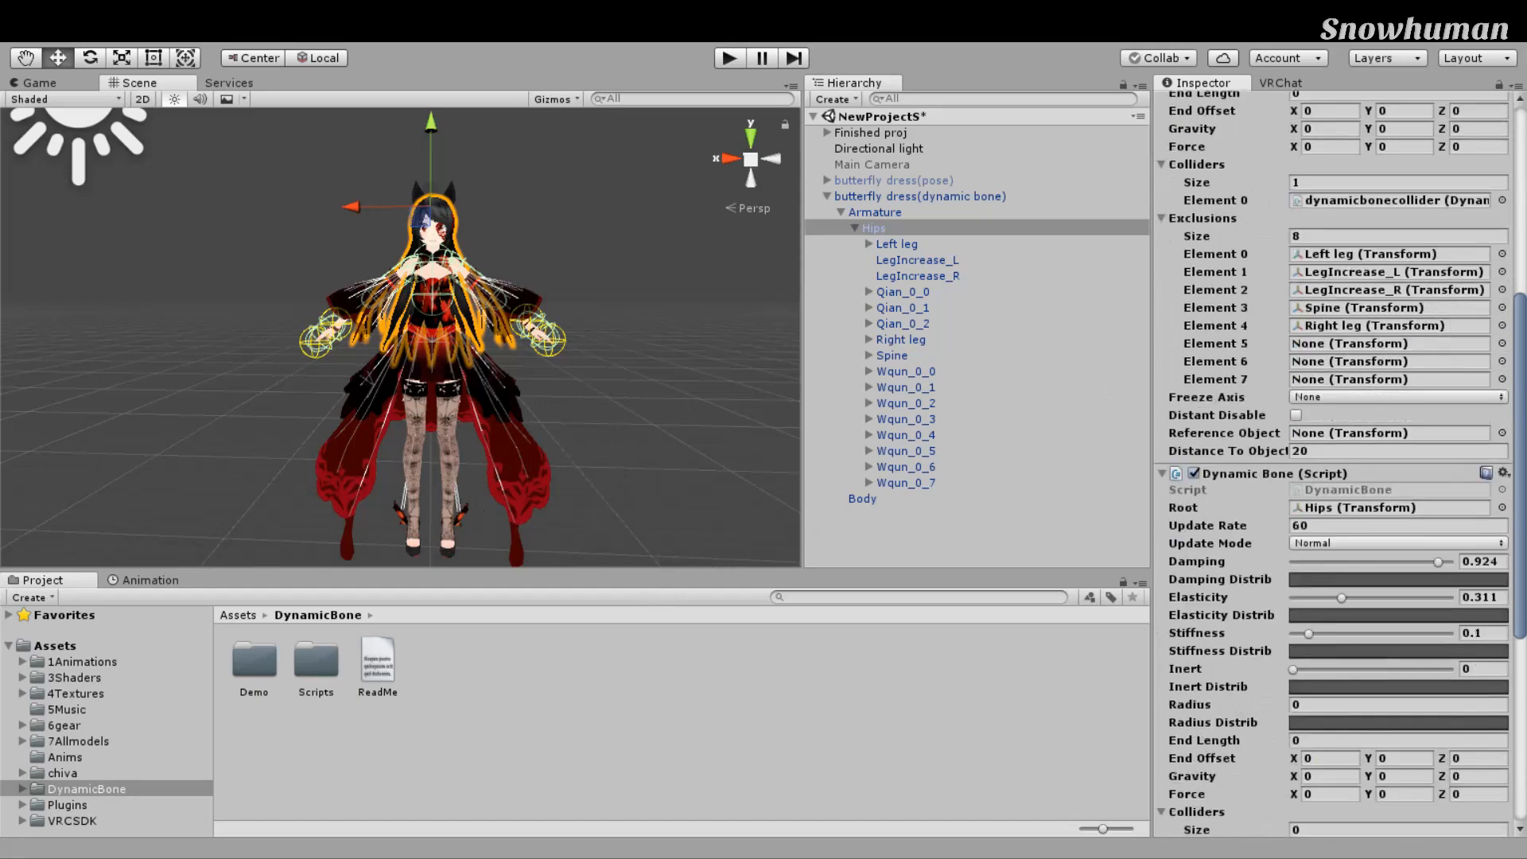
pyautogui.scroll(-4, 1356, 473)
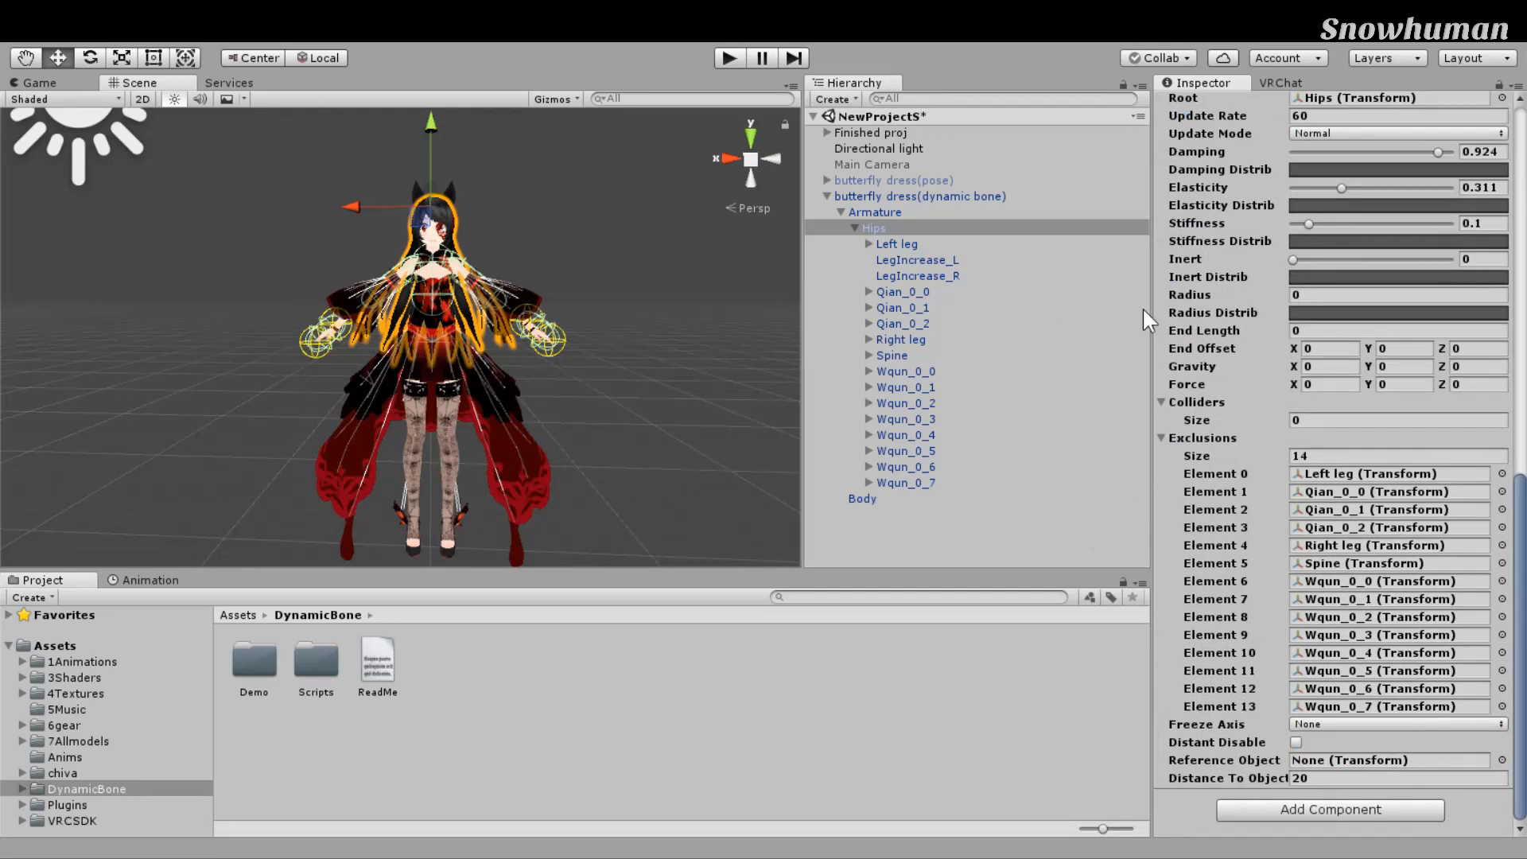
pyautogui.press('Down')
pyautogui.press('Down')
pyautogui.press('Down')
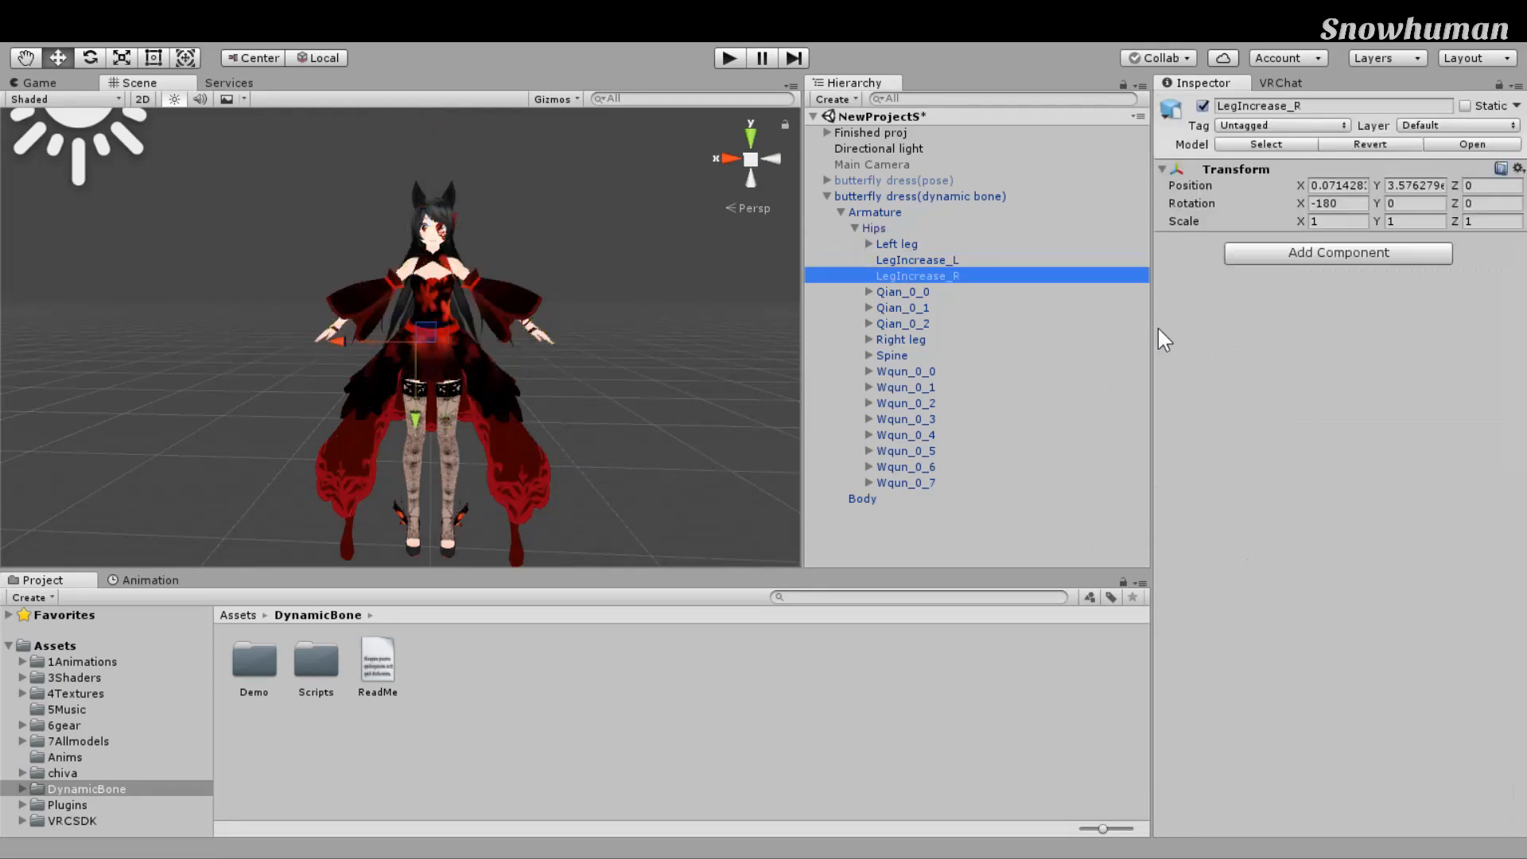
# Step: Return to Hips and expand the Spine bone's children in the Hierarchy
pyautogui.scroll(7, 738, 347)
pyautogui.moveTo(736, 346); pyautogui.dragTo(682, 342, button='middle')
pyautogui.scroll(-6, 682, 342)
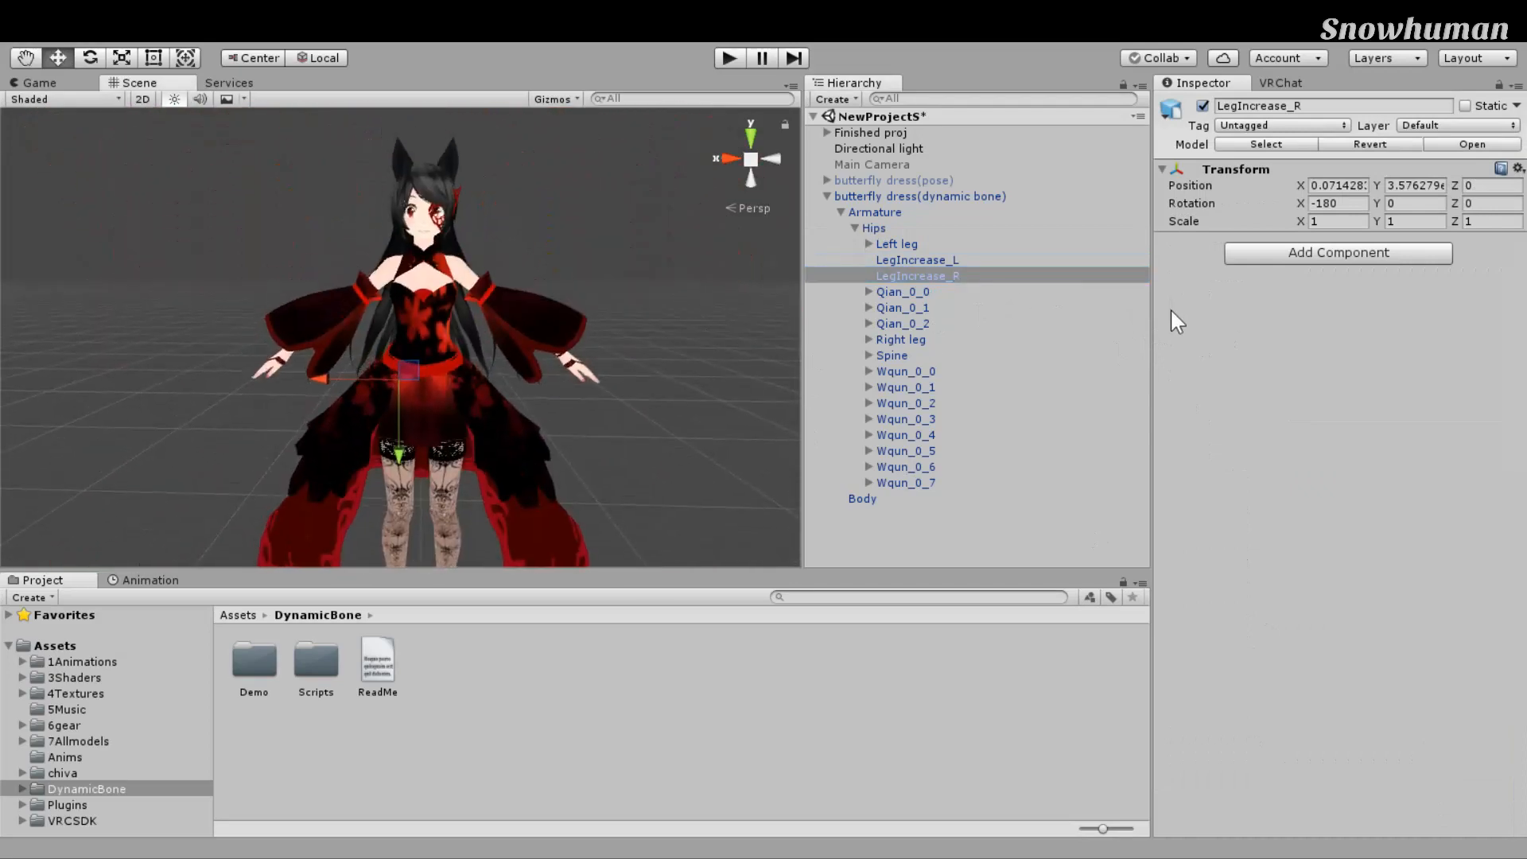
pyautogui.press('Up')
pyautogui.press('Up')
pyautogui.press('Up')
pyautogui.scroll(-10, 1199, 275)
pyautogui.scroll(-2, 1336, 463)
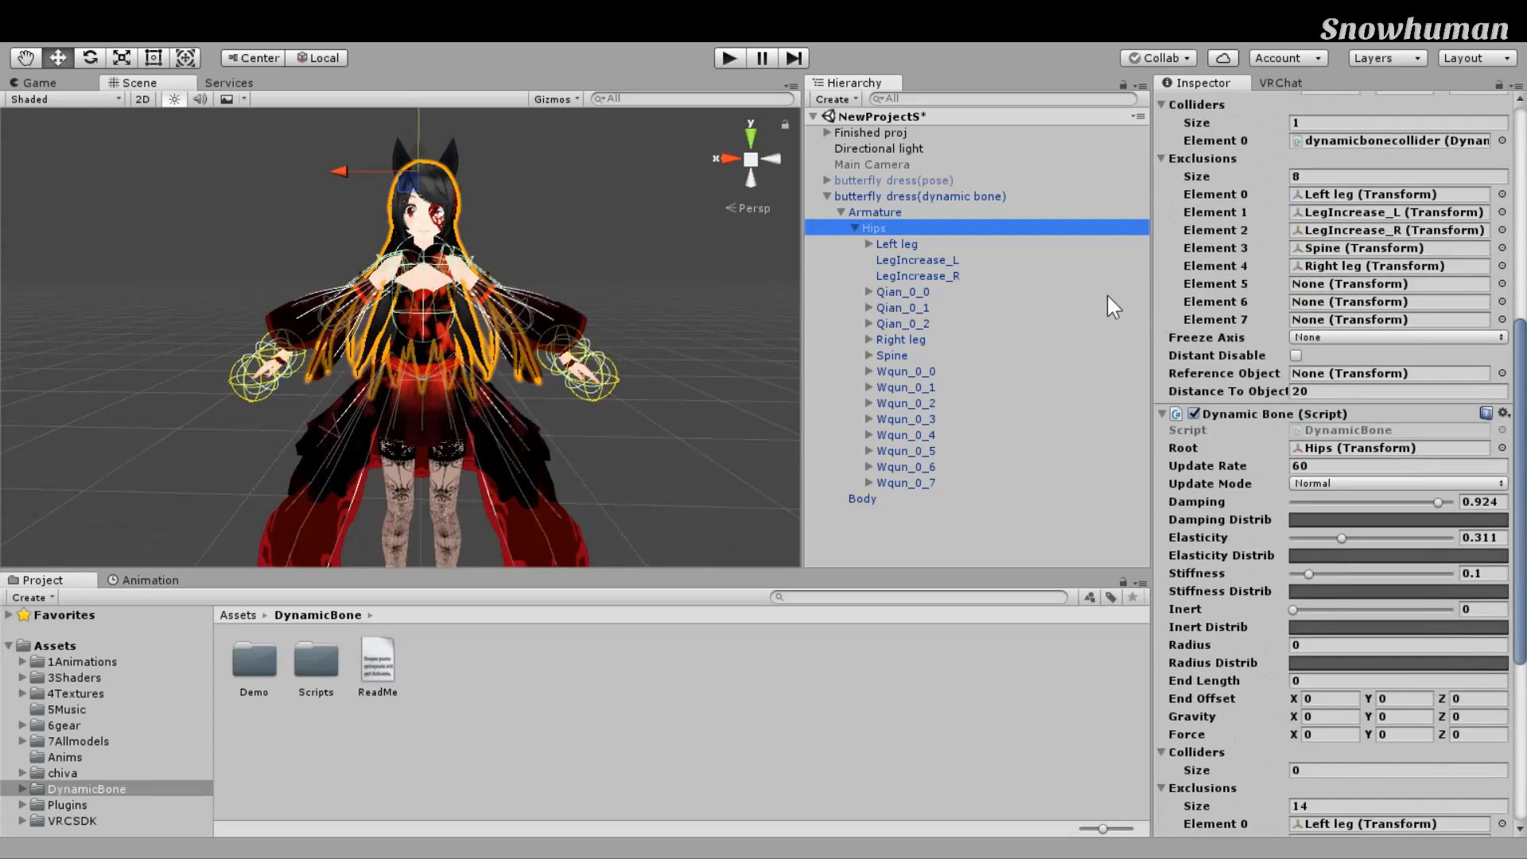
pyautogui.press('Right')
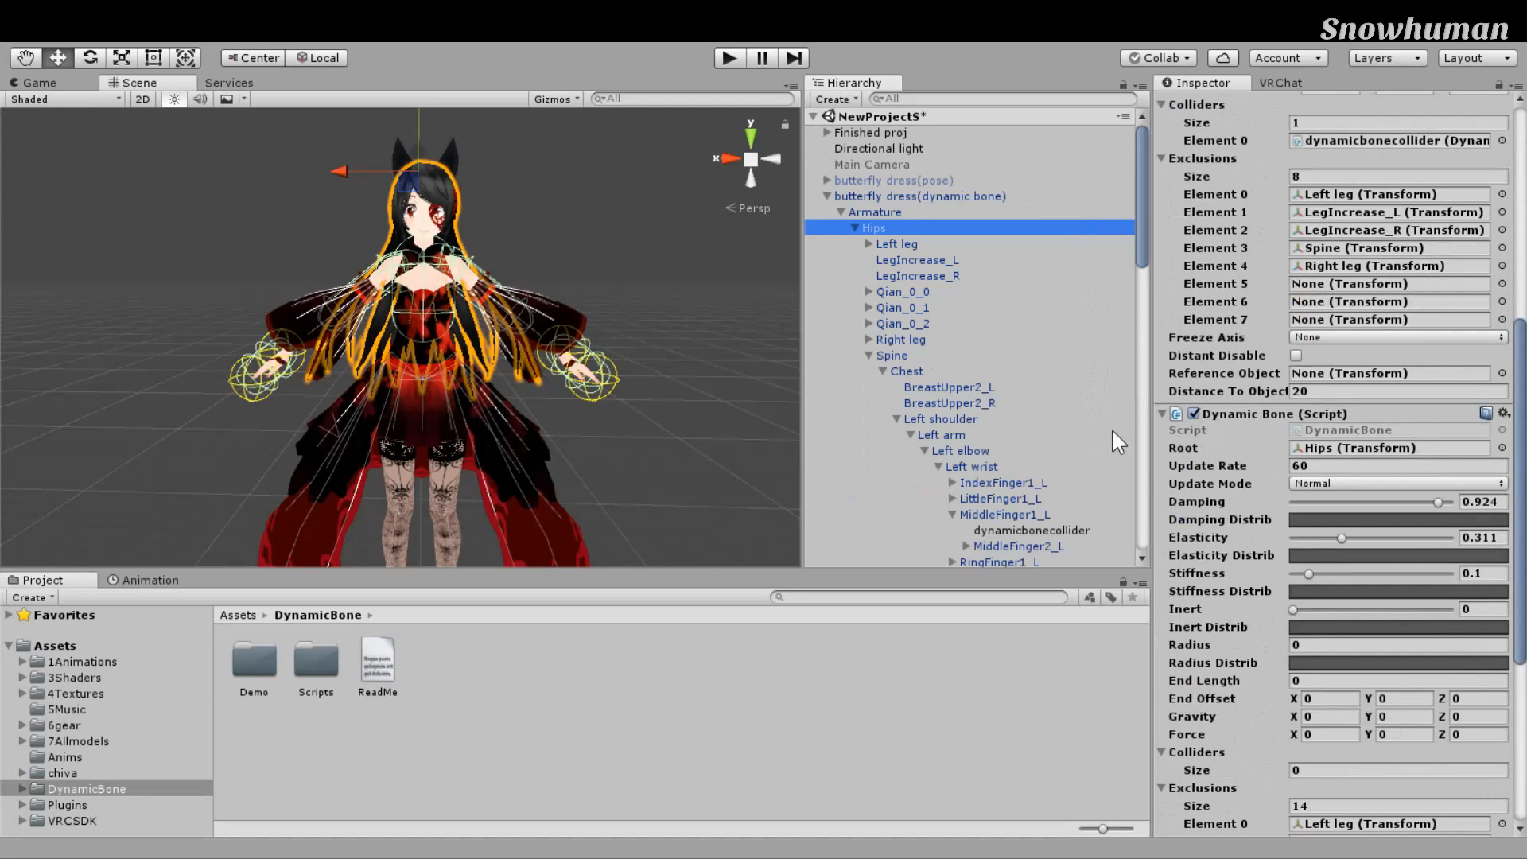
# Step: Expand the Left leg chain and select Left knee to show its Dynamic Bone
pyautogui.click(891, 355)
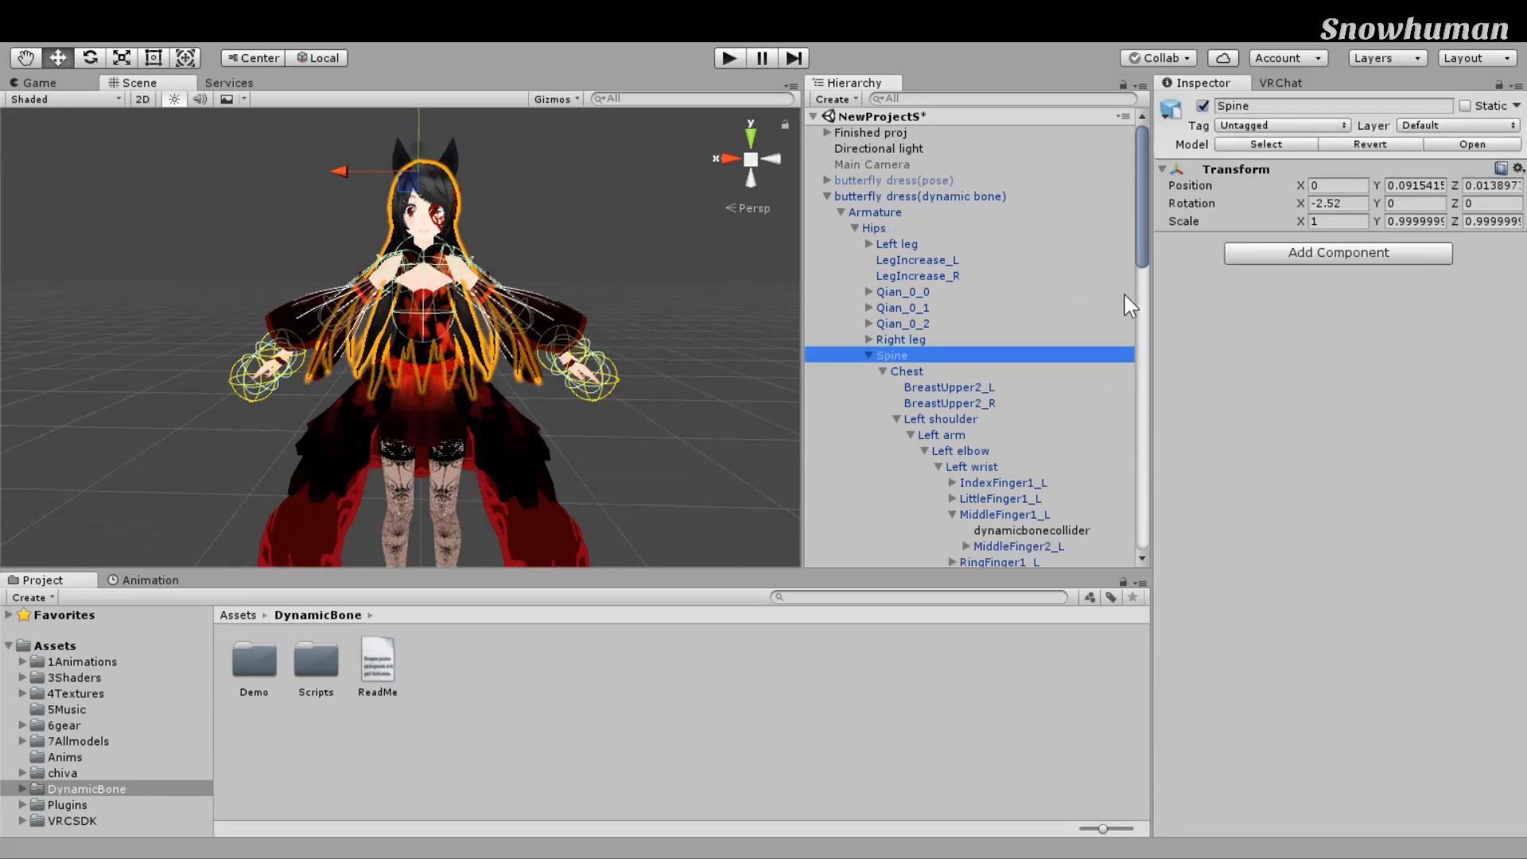
pyautogui.click(897, 244)
pyautogui.click(917, 260)
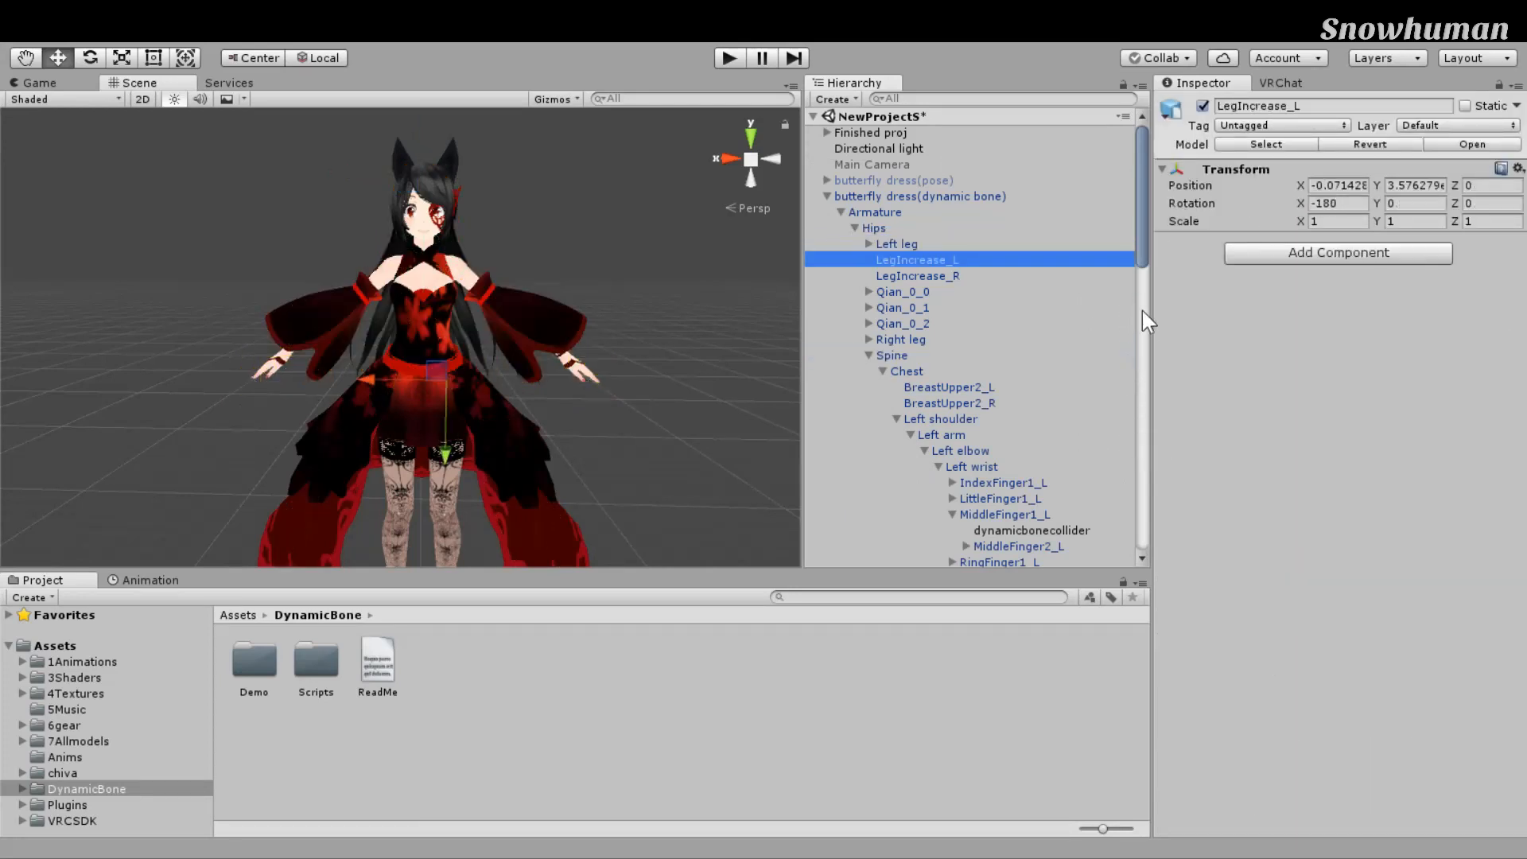
pyautogui.click(918, 276)
pyautogui.click(869, 245)
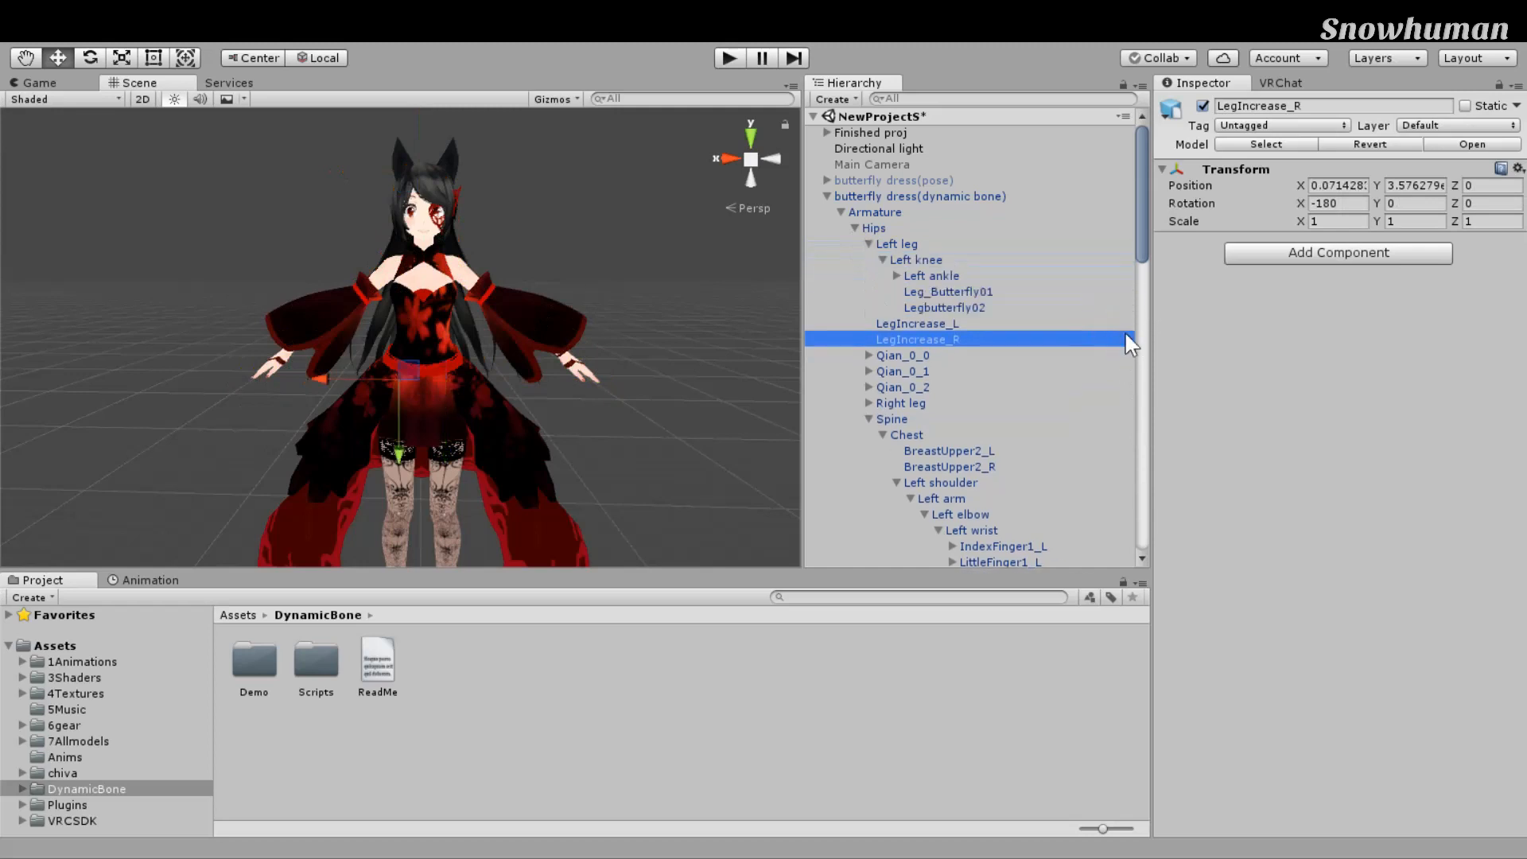
pyautogui.click(931, 276)
pyautogui.press('Up')
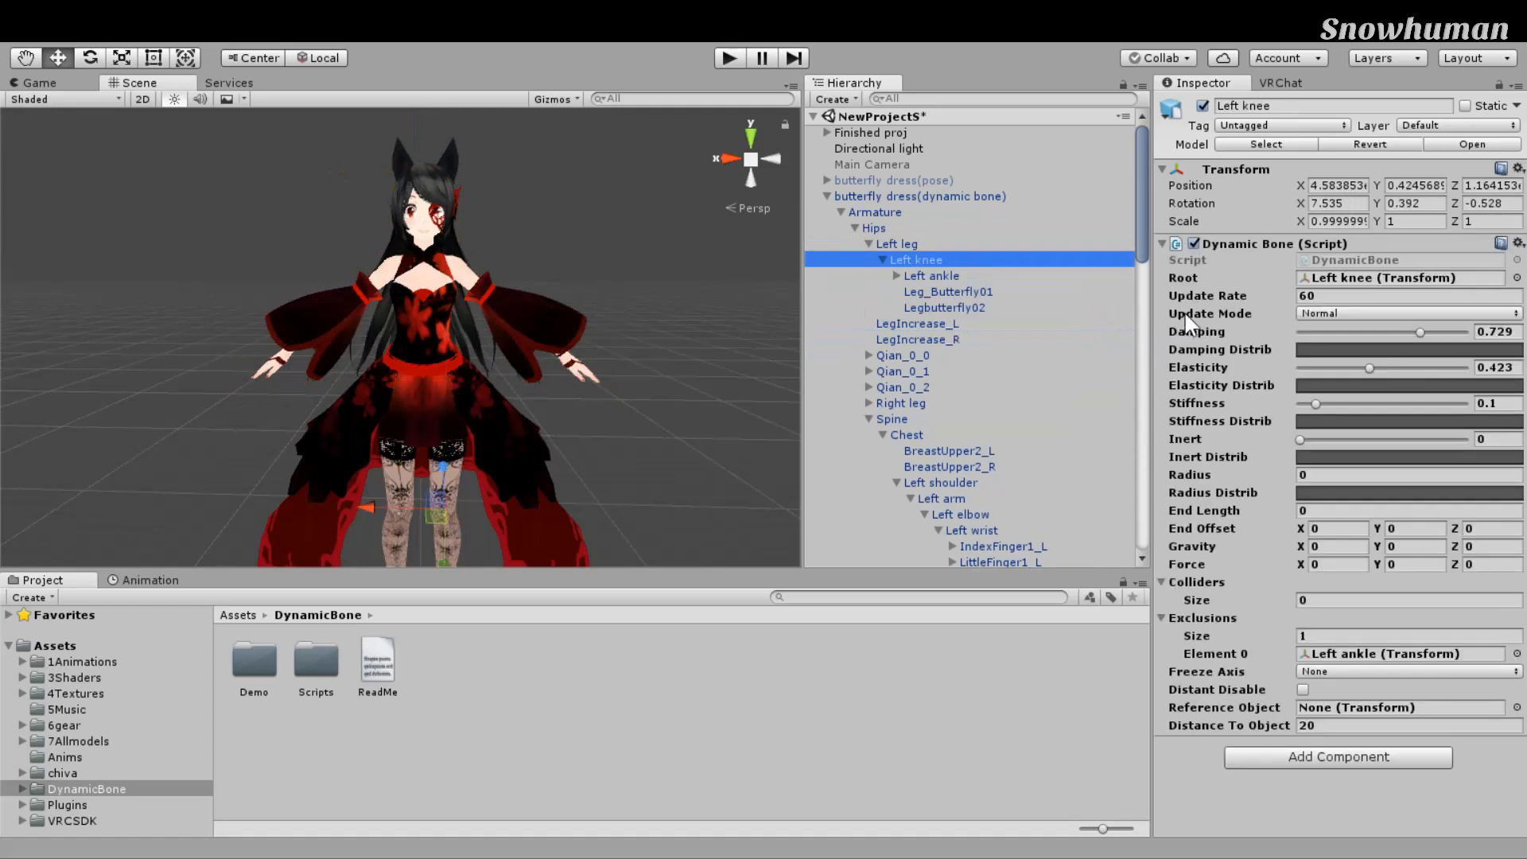
# Step: Orbit and zoom the Scene view onto the avatar's legs
pyautogui.scroll(-2, 598, 452)
pyautogui.moveTo(598, 452); pyautogui.dragTo(585, 260, button='middle')
pyautogui.scroll(5, 584, 260)
pyautogui.moveTo(663, 193); pyautogui.dragTo(607, 214, button='right')
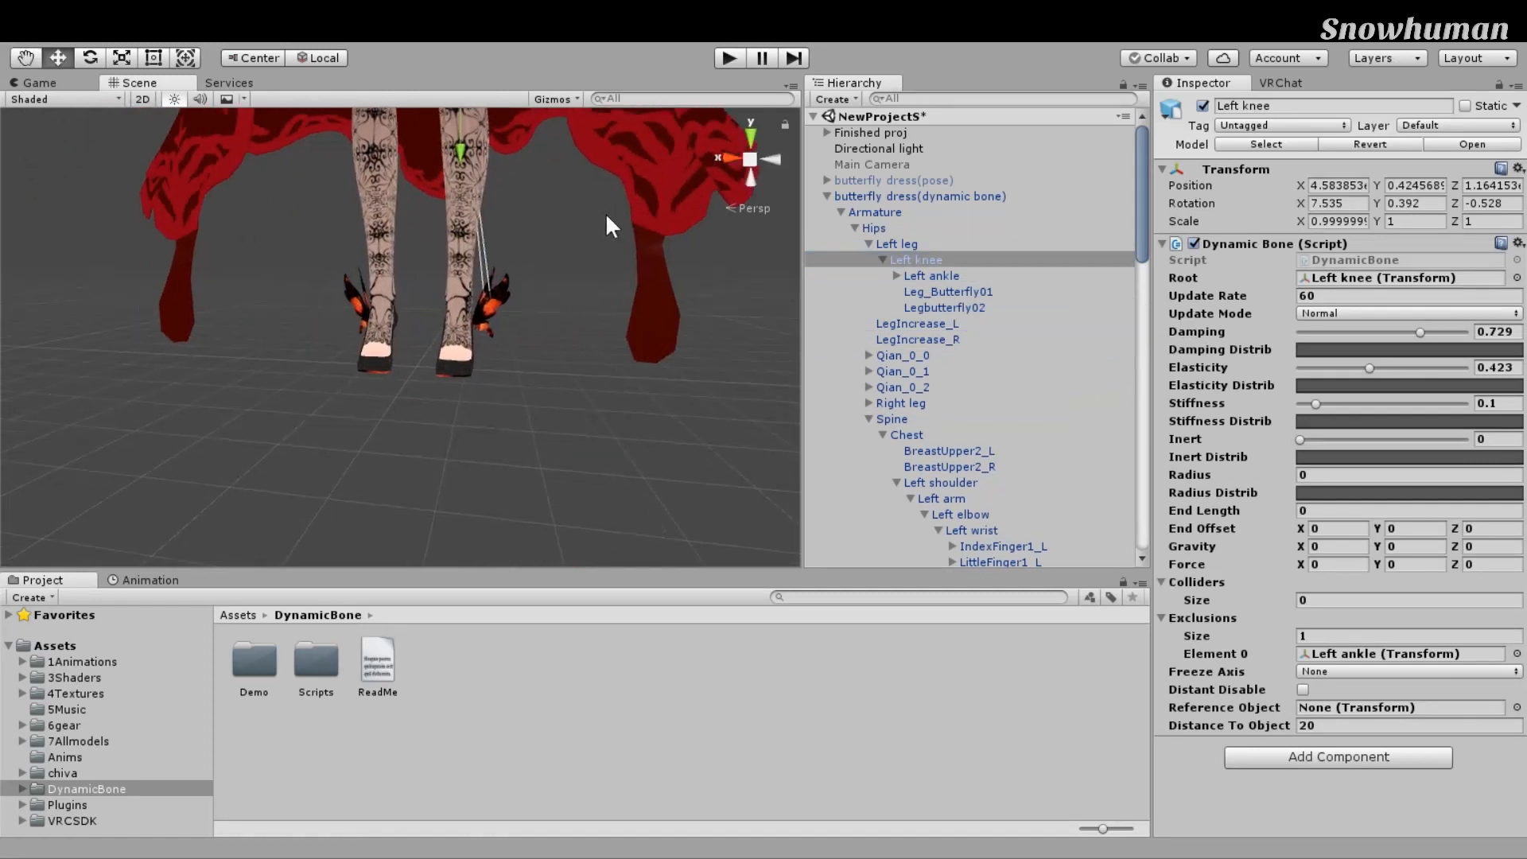
pyautogui.moveTo(593, 208); pyautogui.dragTo(577, 317, button='middle')
pyautogui.moveTo(548, 317); pyautogui.dragTo(517, 305, button='right')
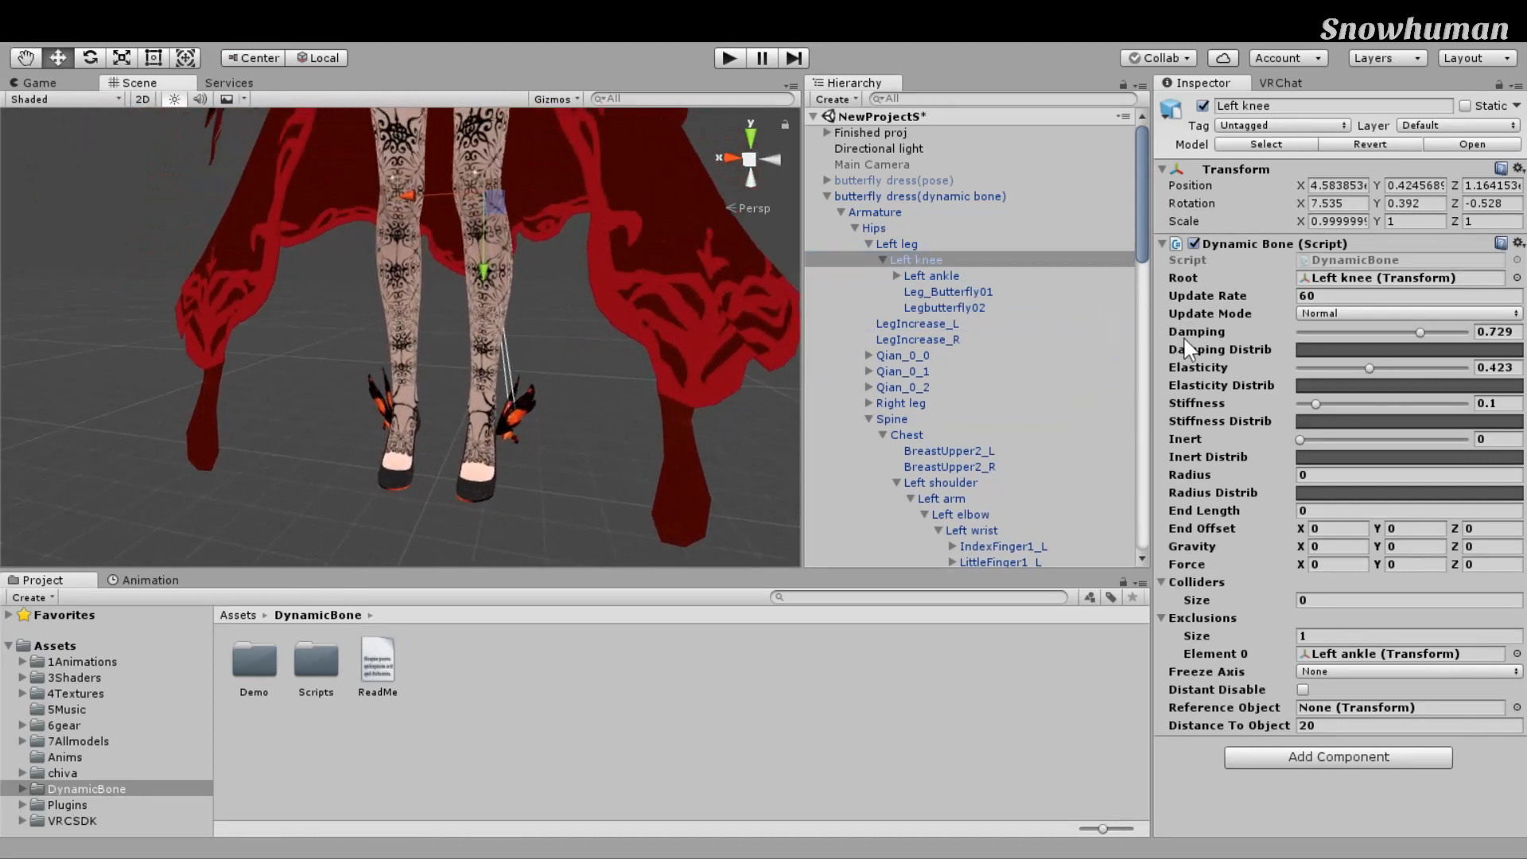
pyautogui.moveTo(752, 536); pyautogui.dragTo(542, 547, button='middle')
pyautogui.scroll(3, 541, 548)
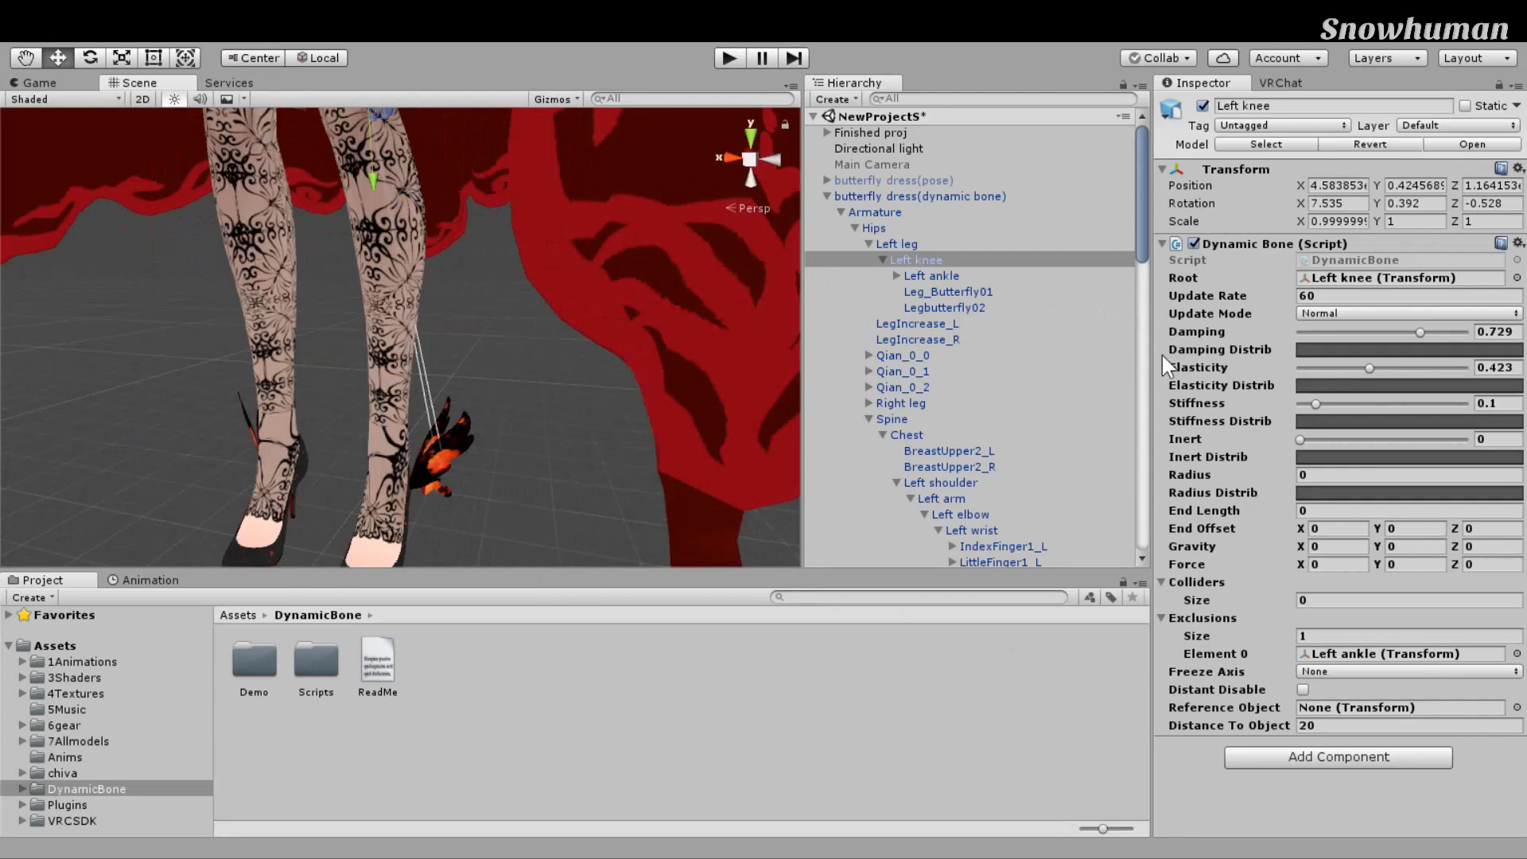
# Step: Step through Leg_Butterfly01, Legbutterfly02, Left ankle and Left knee, then frame the whole character
pyautogui.press('Down')
pyautogui.press('Down')
pyautogui.press('Down')
pyautogui.press('Up')
pyautogui.press('Down')
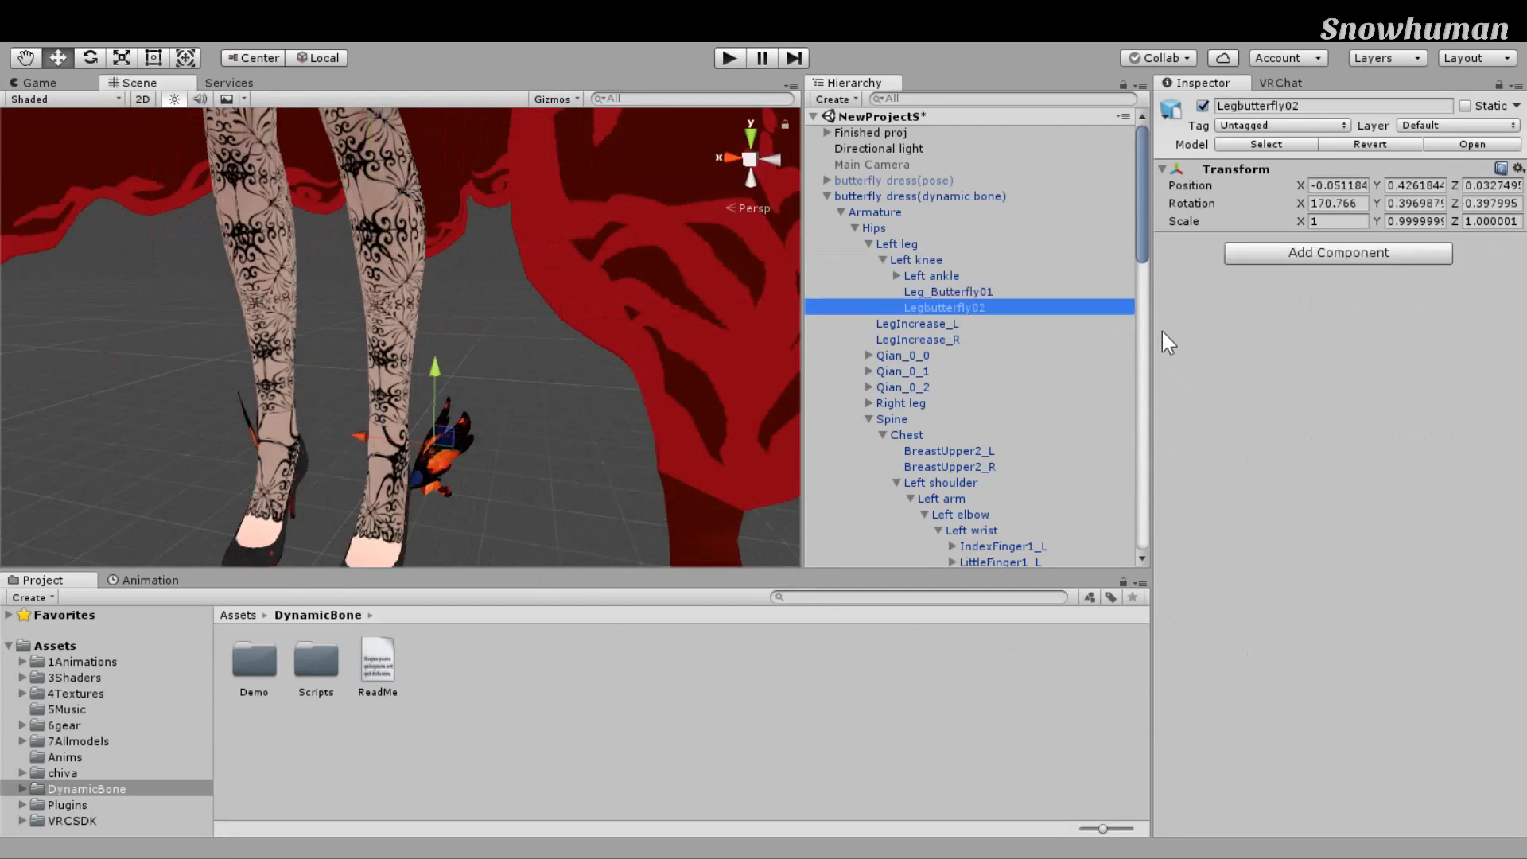
pyautogui.press('Up')
pyautogui.press('Up')
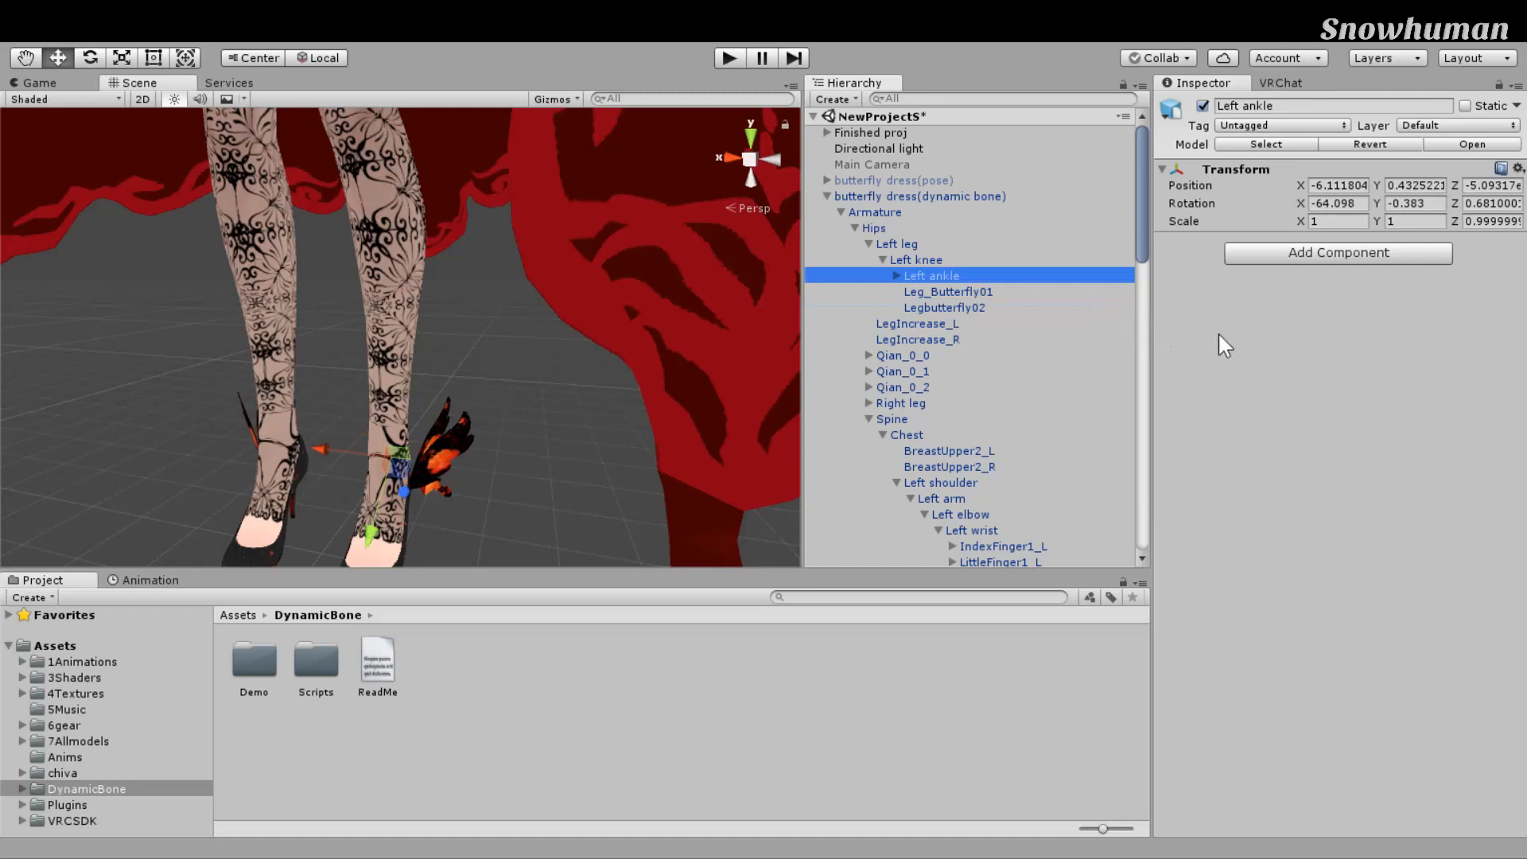
pyautogui.press('Up')
pyautogui.press('Down')
pyautogui.scroll(-10, 536, 289)
pyautogui.moveTo(536, 289); pyautogui.dragTo(566, 349, button='middle')
pyautogui.scroll(10, 566, 348)
pyautogui.moveTo(566, 342); pyautogui.dragTo(566, 330, button='right')
pyautogui.scroll(-10, 565, 330)
pyautogui.moveTo(566, 330); pyautogui.dragTo(630, 298, button='middle')
# Step: Select the Chest bone and review its Dynamic Bone settings
pyautogui.click(1026, 435)
pyautogui.press('Up')
pyautogui.press('Down')
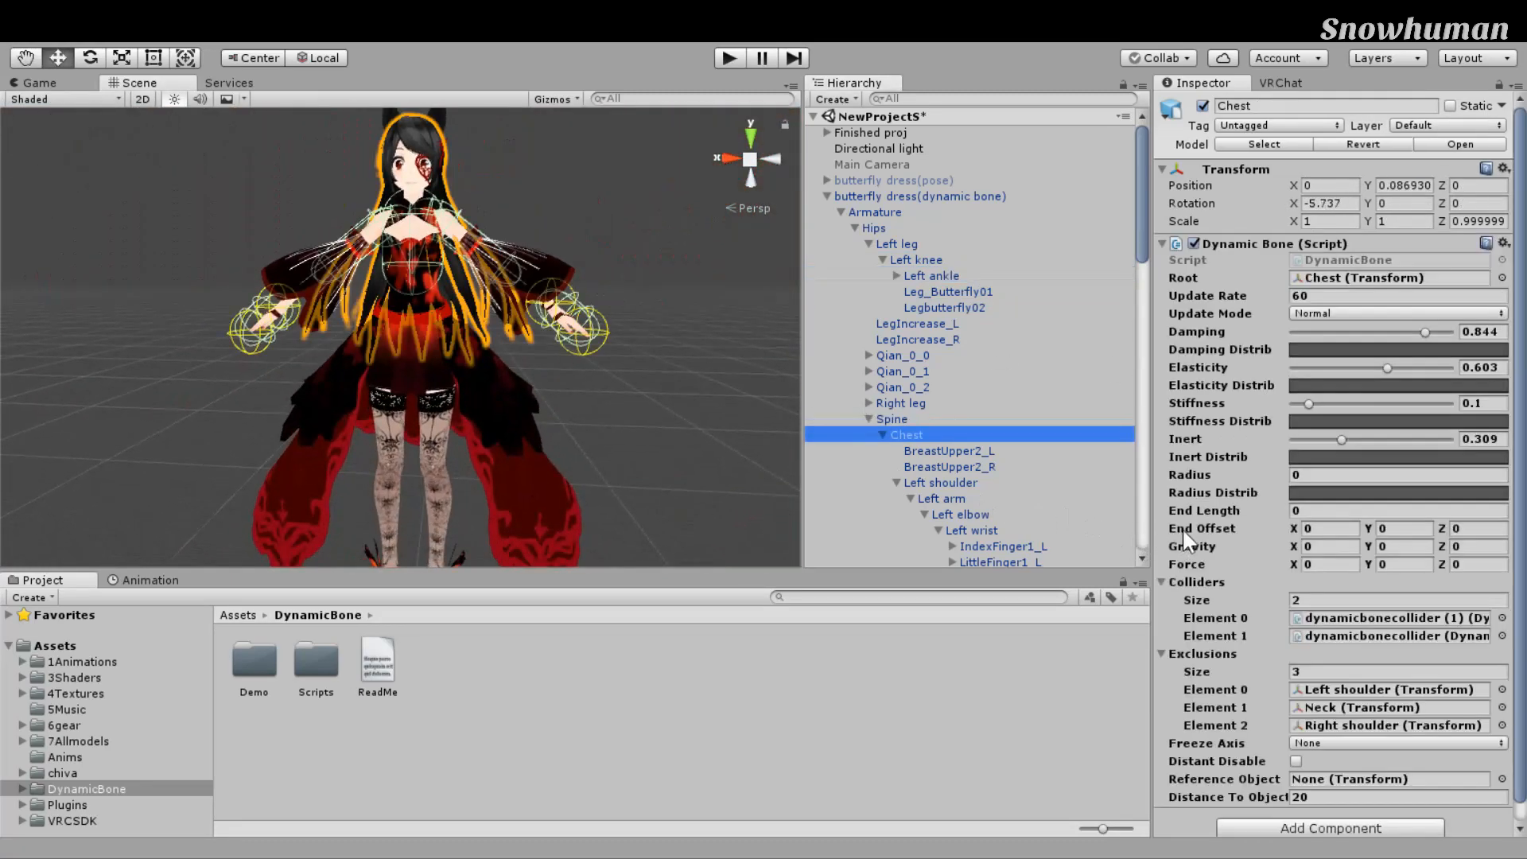
pyautogui.scroll(-1, 1186, 509)
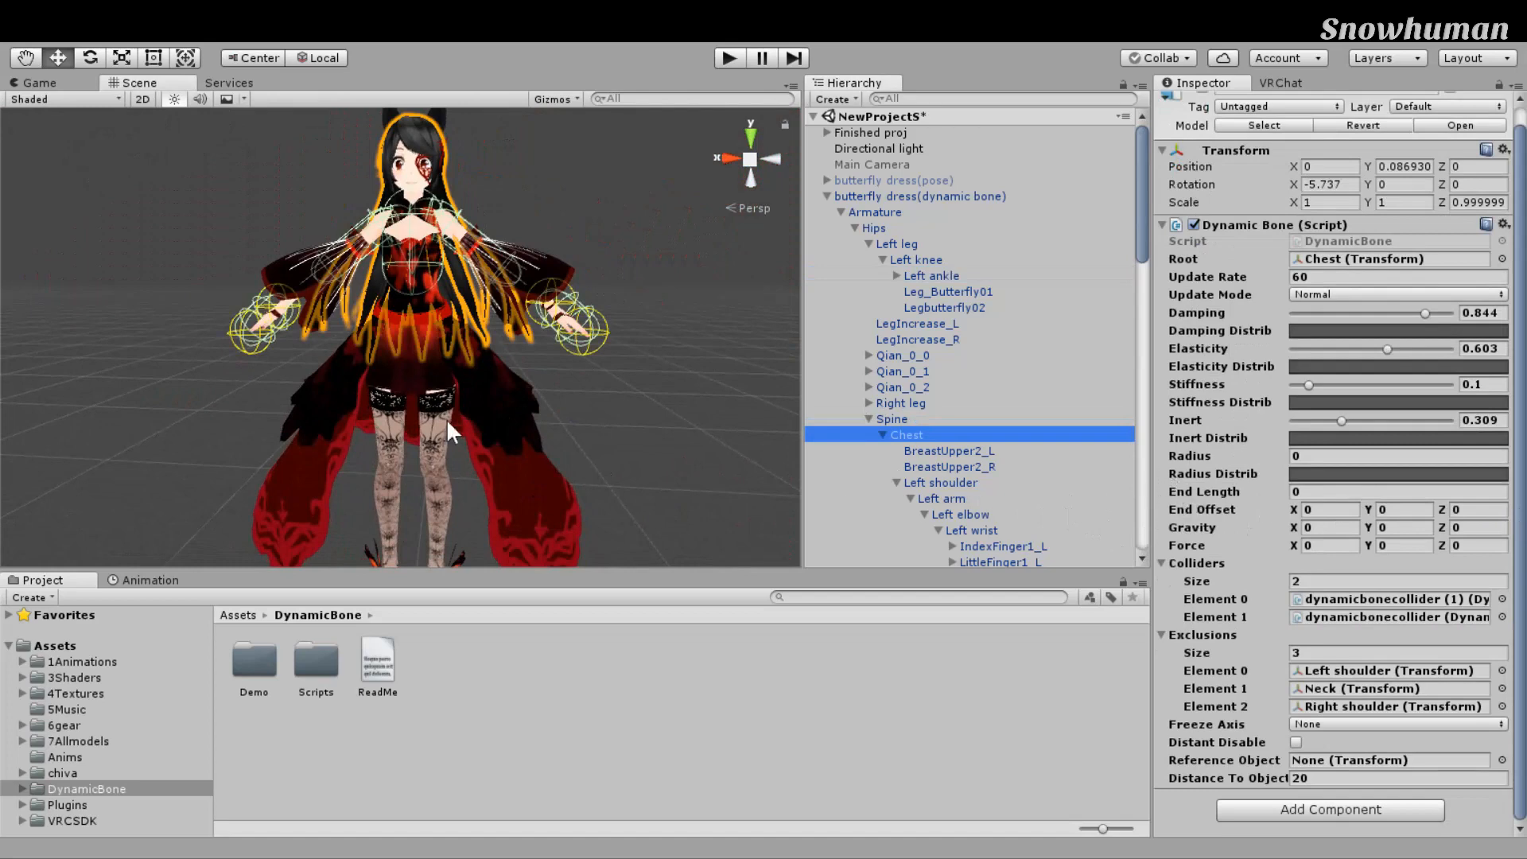
pyautogui.scroll(-4, 732, 471)
pyautogui.moveTo(730, 471); pyautogui.dragTo(724, 506, button='middle')
pyautogui.scroll(2, 724, 506)
pyautogui.moveTo(725, 506); pyautogui.dragTo(685, 445, button='right')
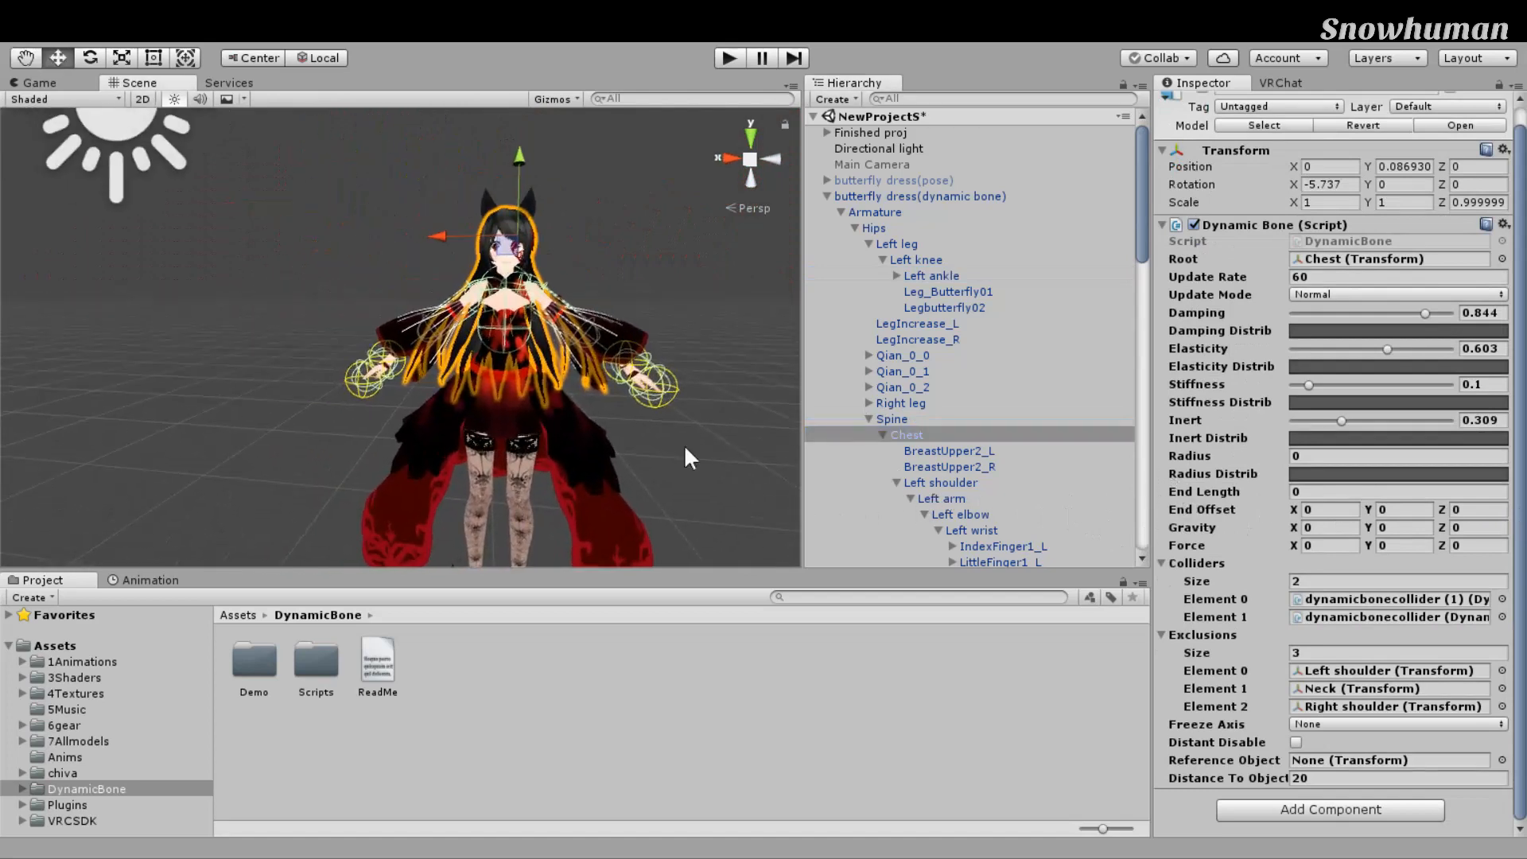
pyautogui.moveTo(757, 391); pyautogui.dragTo(746, 409, button='right')
pyautogui.scroll(-2, 1066, 430)
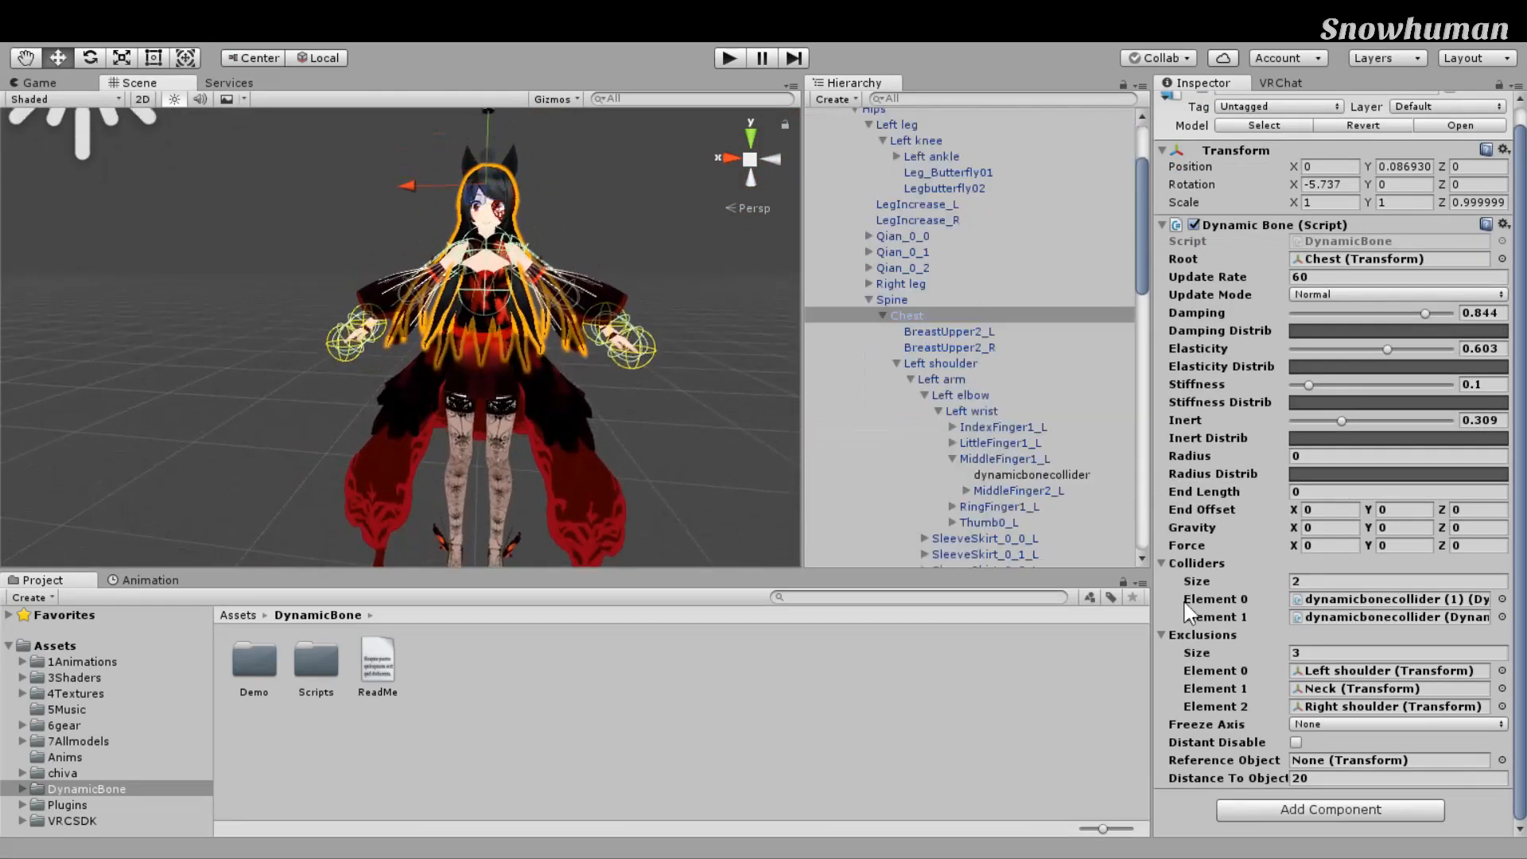
# Step: Select Left shoulder, then compare the Left arm and Left elbow bones
pyautogui.click(947, 363)
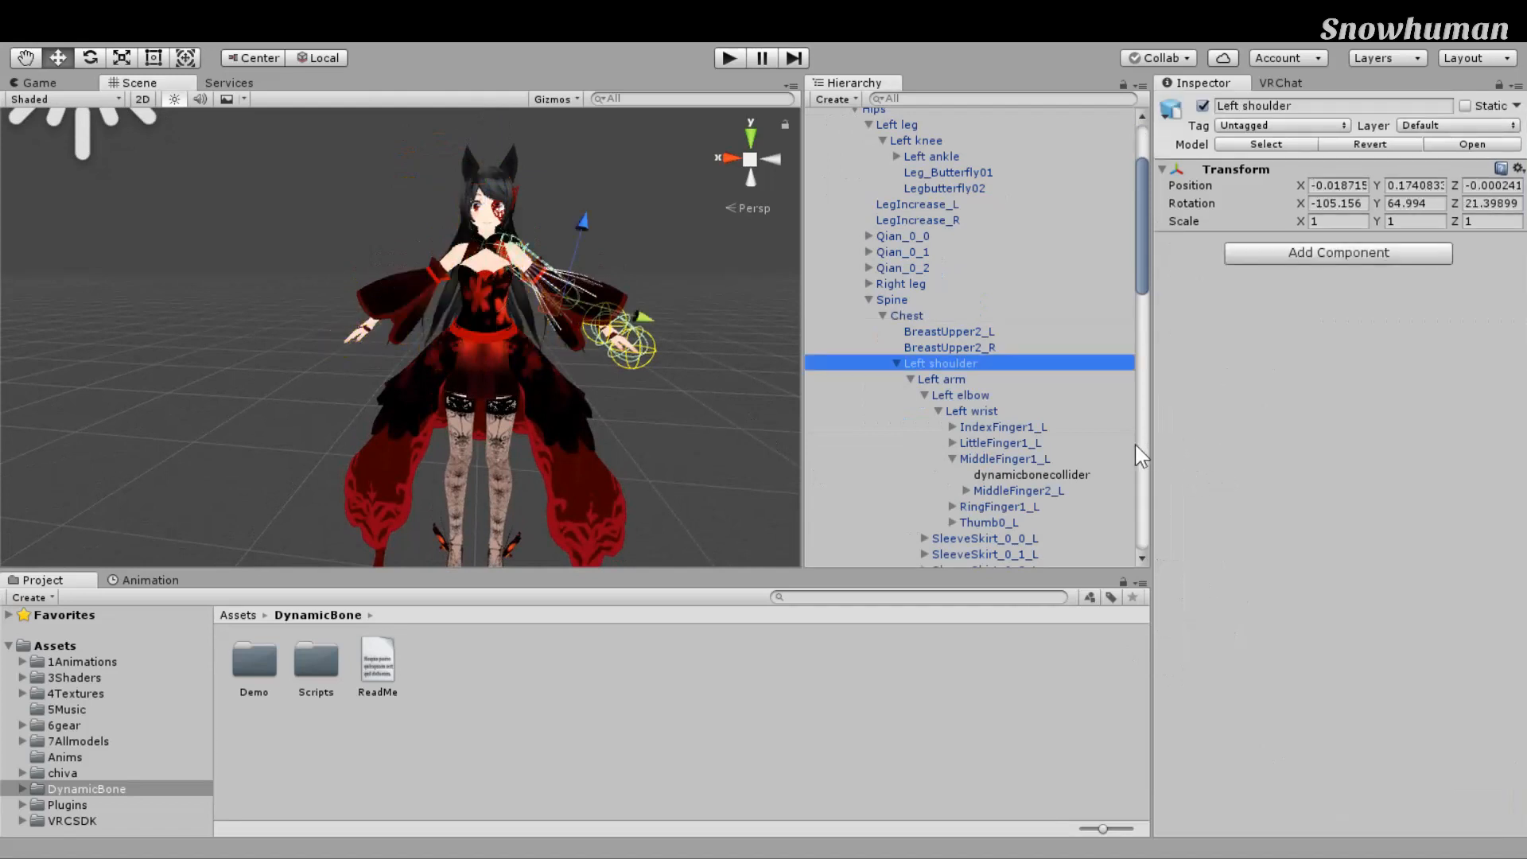
pyautogui.press('Down')
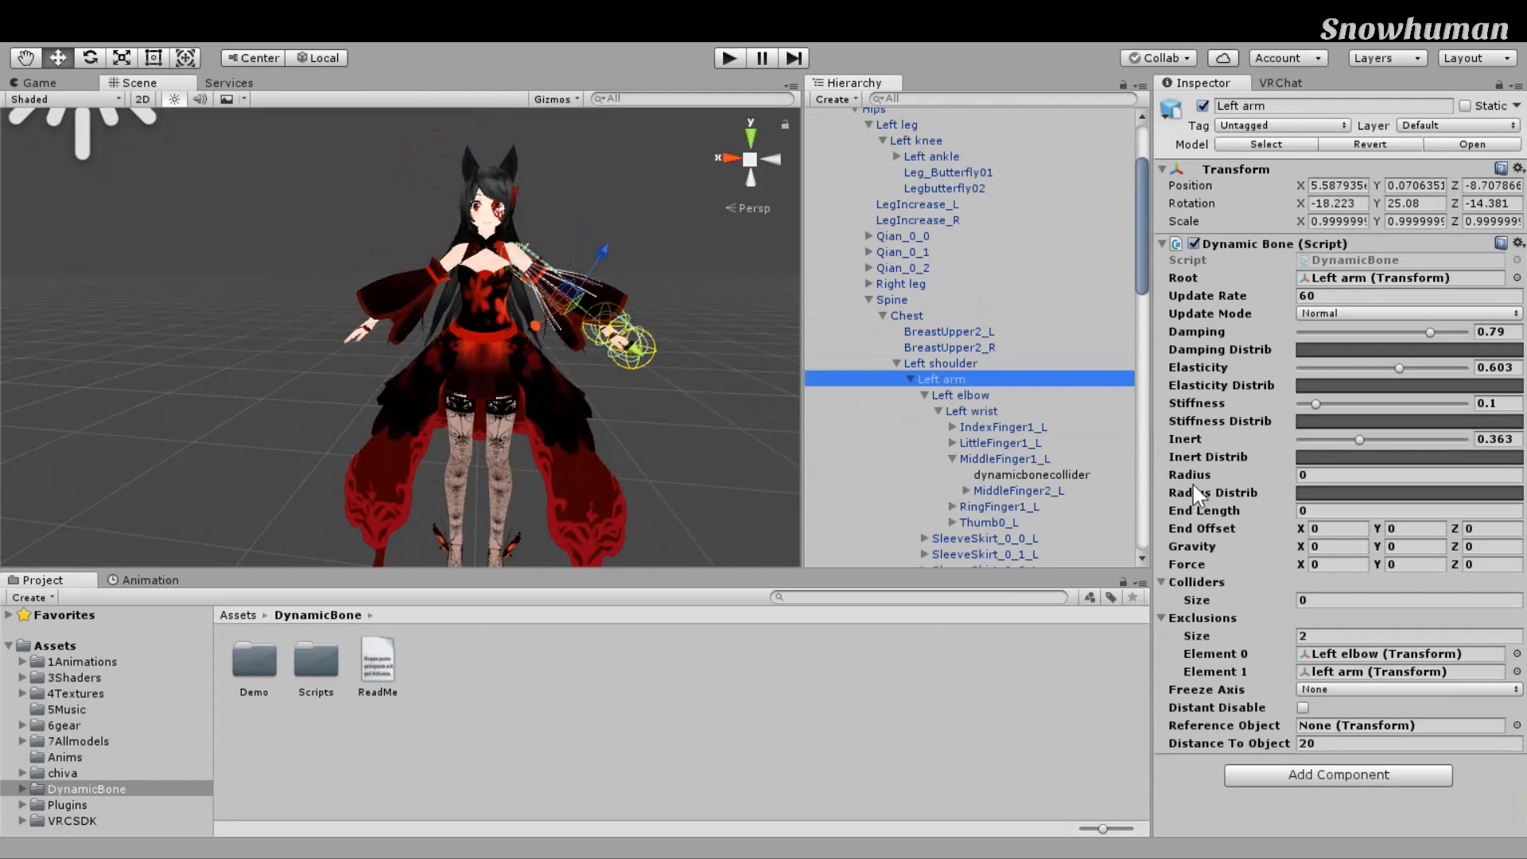
pyautogui.press('Down')
pyautogui.press('Left')
pyautogui.press('Left')
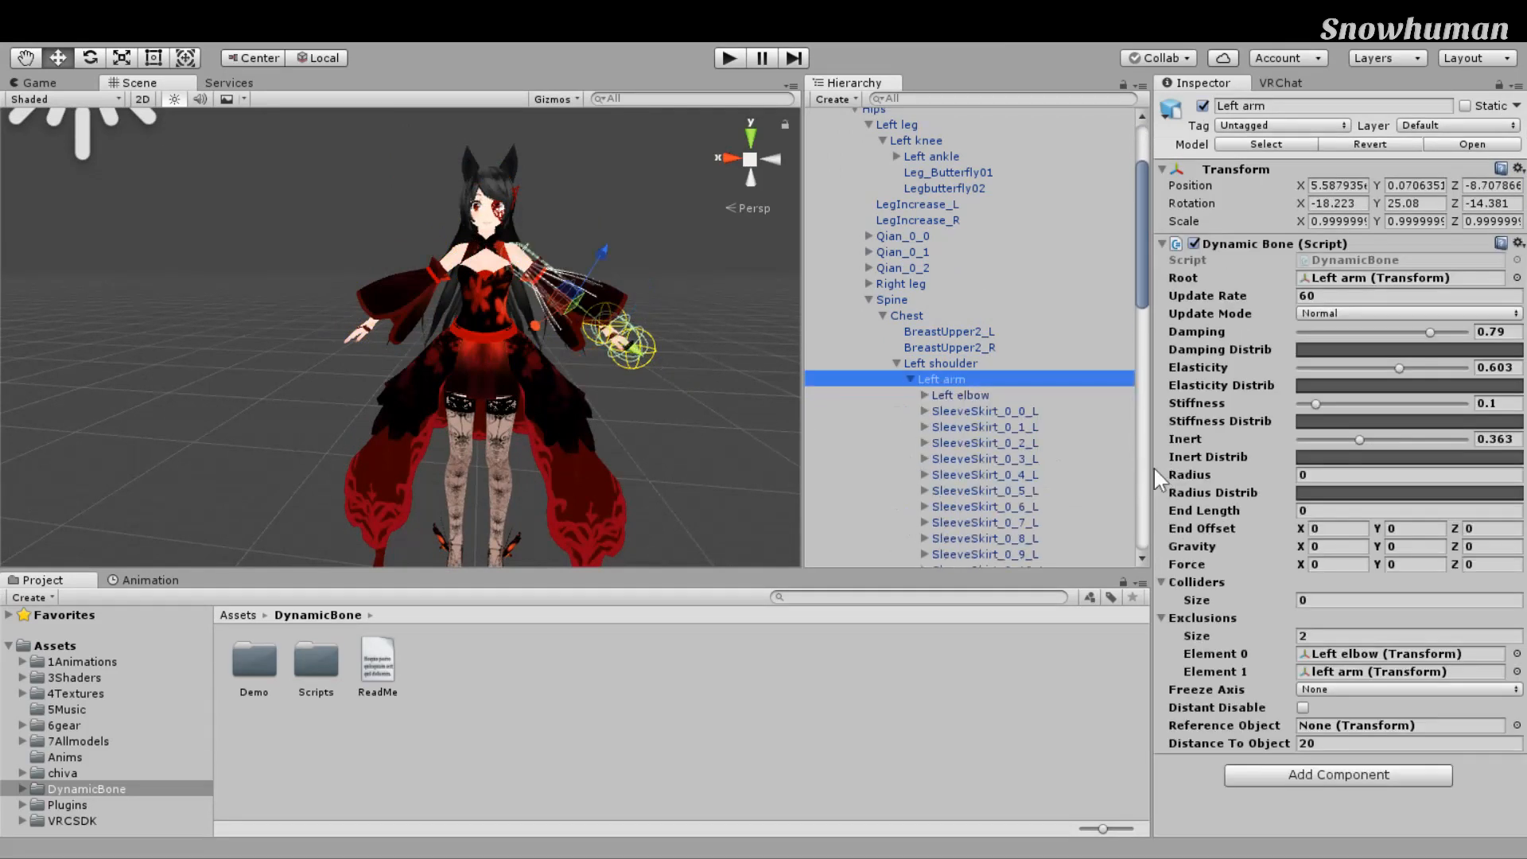
pyautogui.press('Down')
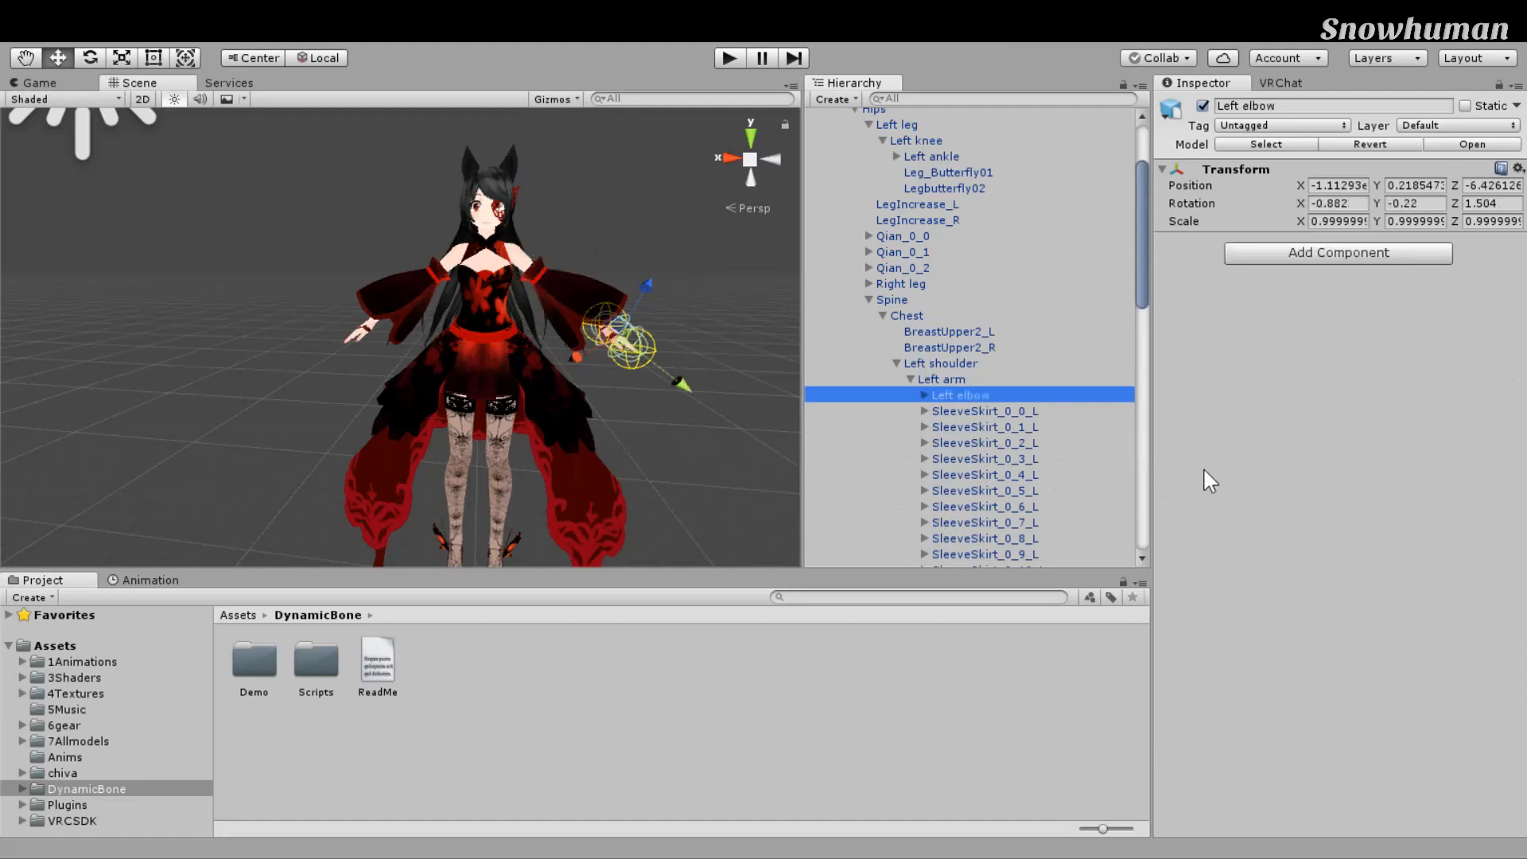
pyautogui.press('Up')
# Step: Locate the excluded Left elbow and left arm objects, then centre on the upper body
pyautogui.click(1400, 653)
pyautogui.click(1384, 672)
pyautogui.moveTo(778, 377); pyautogui.dragTo(716, 422, button='middle')
pyautogui.scroll(8, 698, 498)
pyautogui.scroll(-4, 698, 498)
pyautogui.scroll(-8, 665, 490)
pyautogui.scroll(5, 716, 422)
pyautogui.scroll(-1, 708, 397)
pyautogui.moveTo(676, 311); pyautogui.dragTo(675, 388, button='middle')
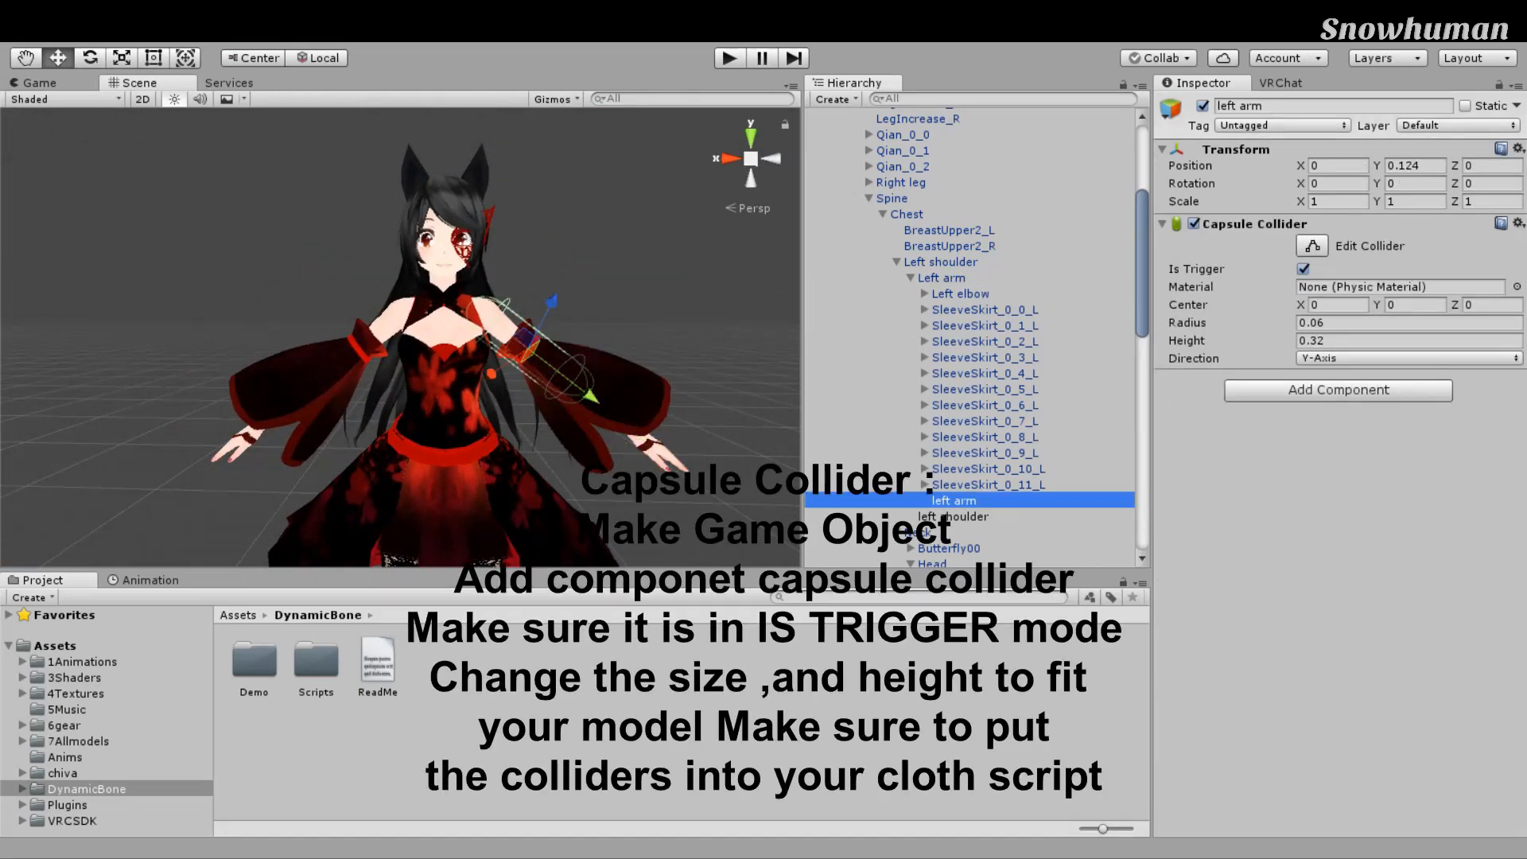
# Step: Add a second trigger Capsule Collider to the left arm with radius 0.26 and height 0.34
pyautogui.moveTo(719, 355); pyautogui.dragTo(696, 379, button='middle')
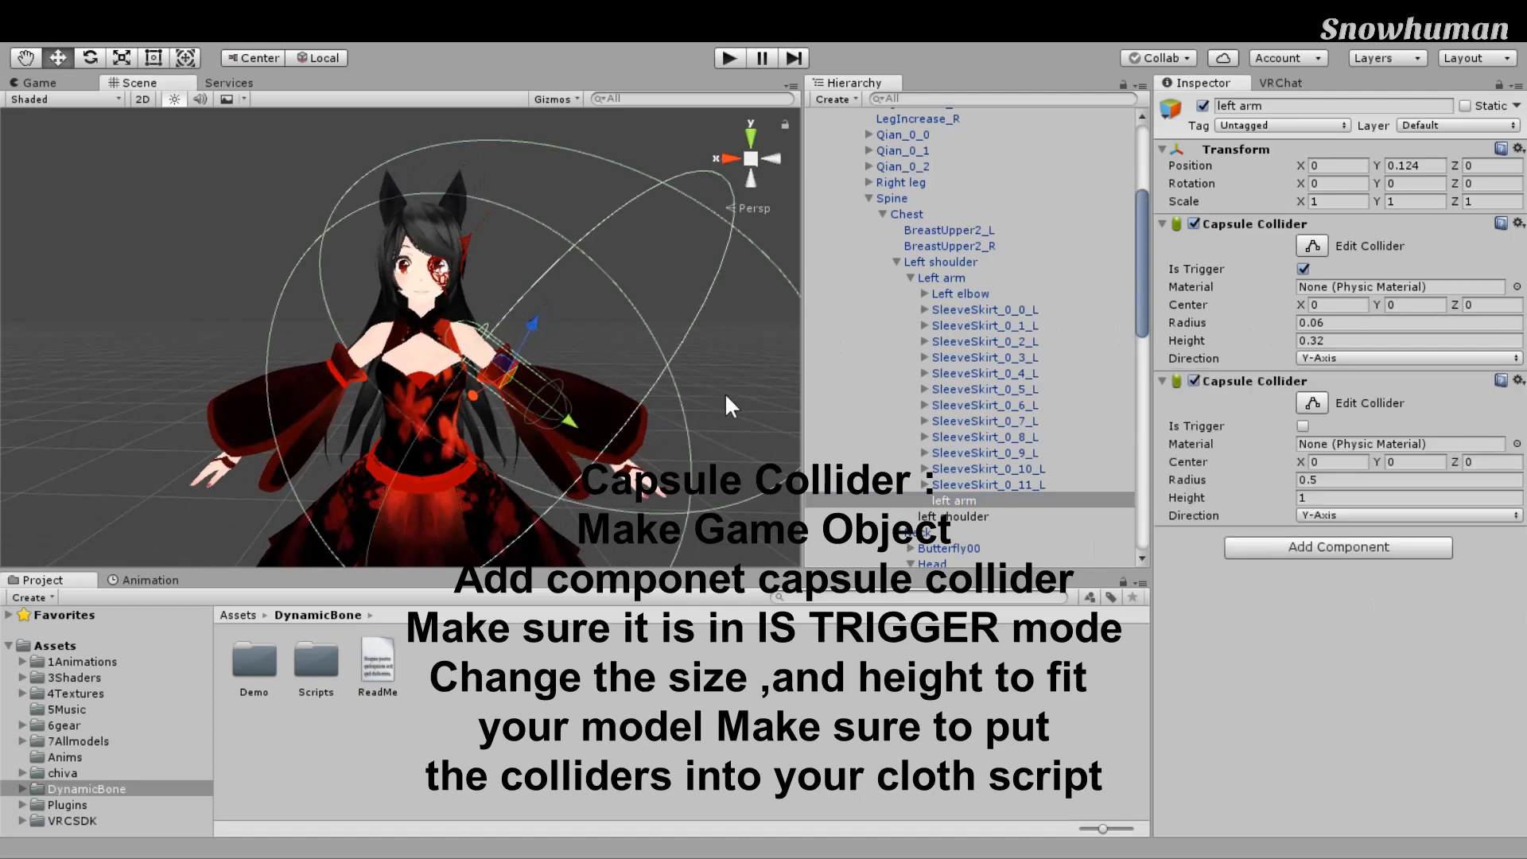
pyautogui.moveTo(549, 561); pyautogui.dragTo(546, 489, button='middle')
pyautogui.moveTo(561, 366); pyautogui.dragTo(523, 507, button='middle')
pyautogui.scroll(-4, 744, 500)
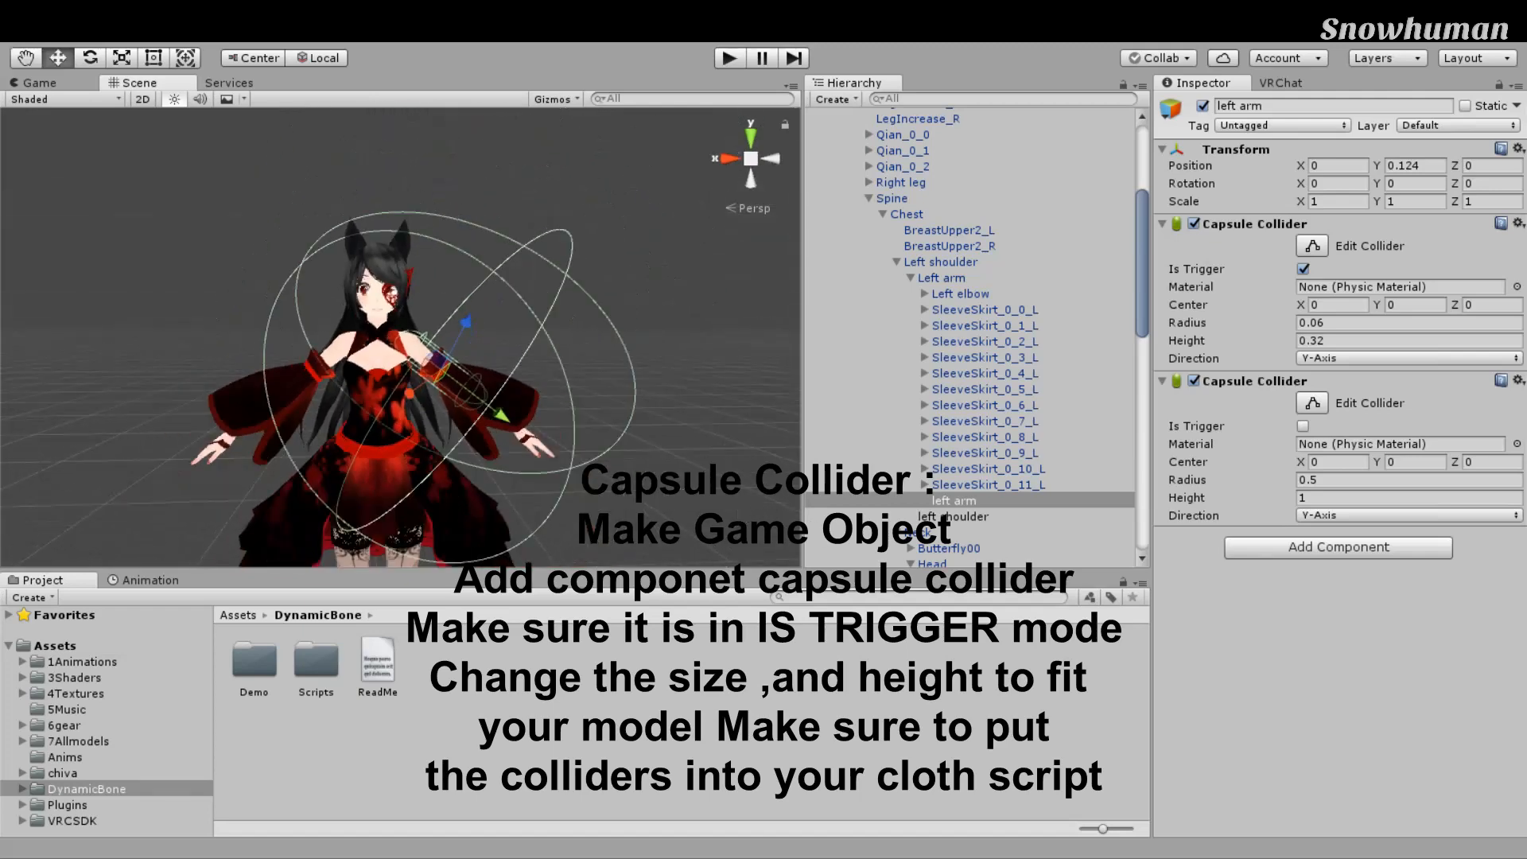
pyautogui.click(1303, 426)
pyautogui.moveTo(1192, 480); pyautogui.dragTo(1183, 481)
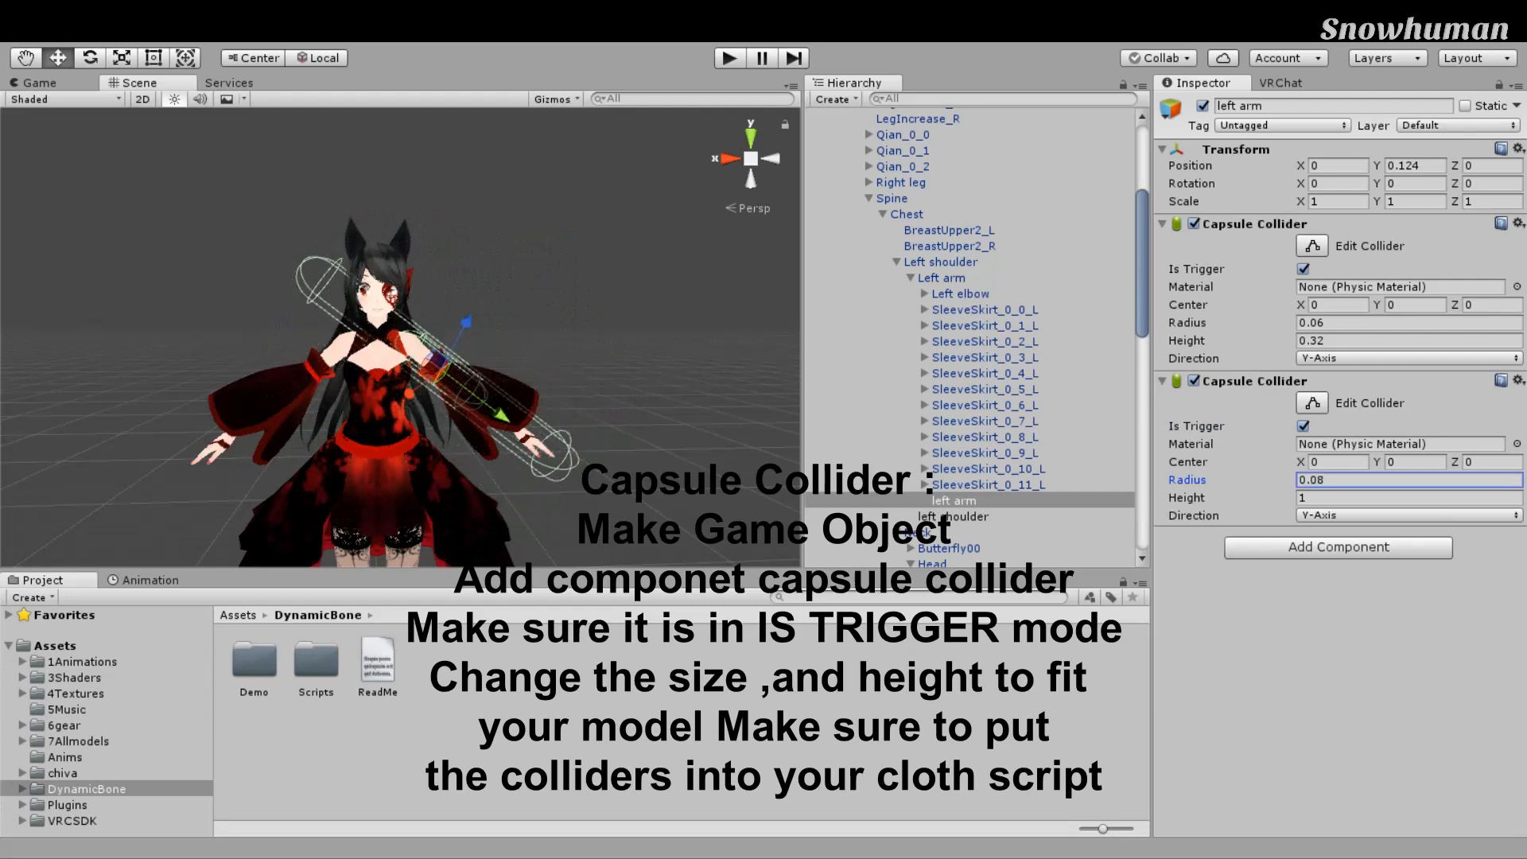
pyautogui.moveTo(1187, 498); pyautogui.dragTo(1170, 498)
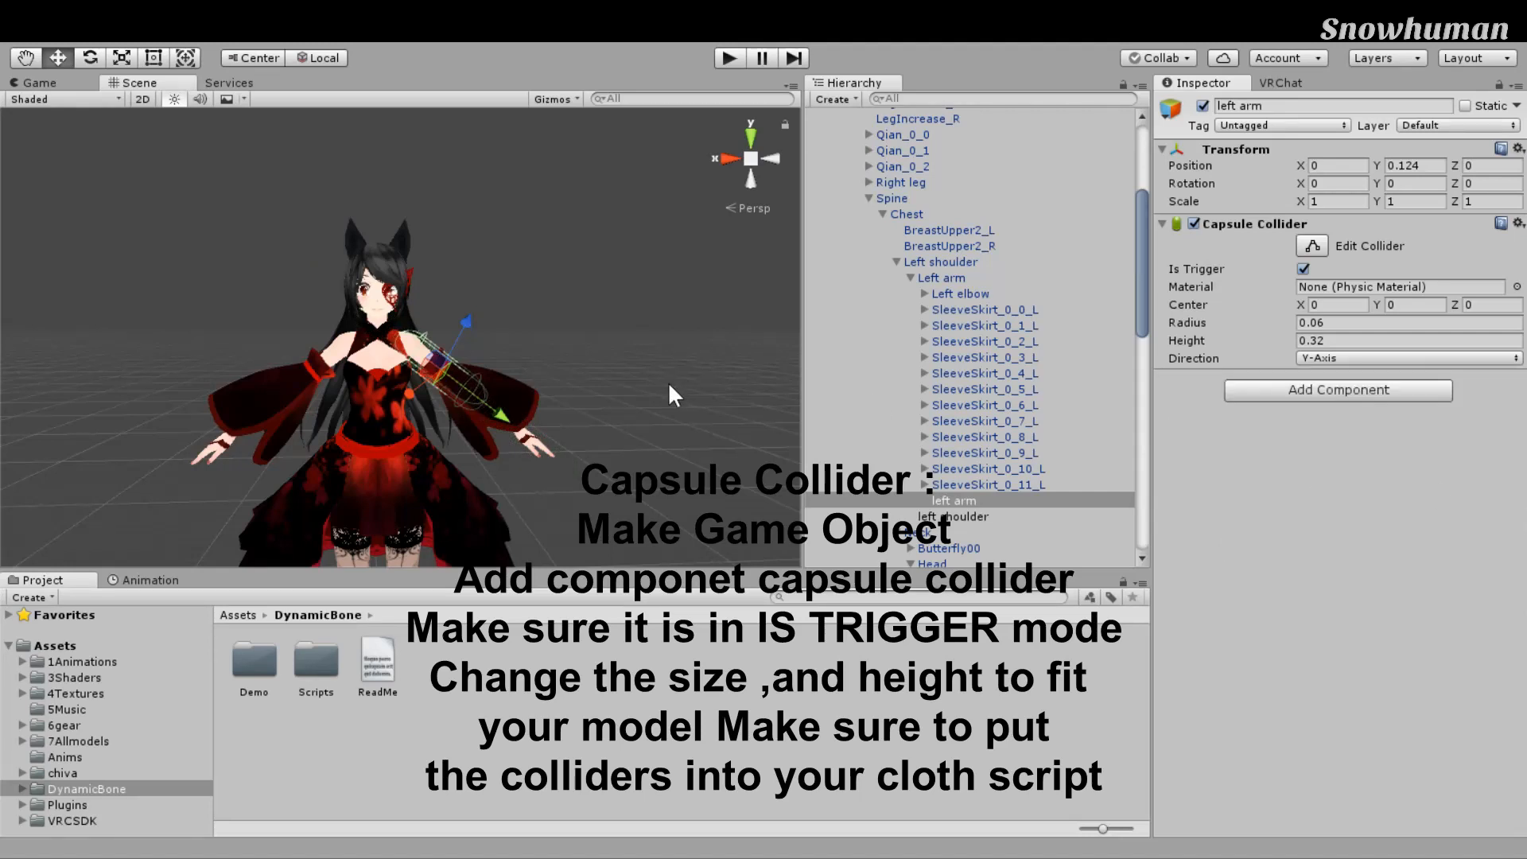
# Step: Turn the view around the model and select the chivahair object
pyautogui.scroll(-6, 670, 382)
pyautogui.moveTo(648, 370); pyautogui.dragTo(468, 346, button='right')
pyautogui.click(576, 396)
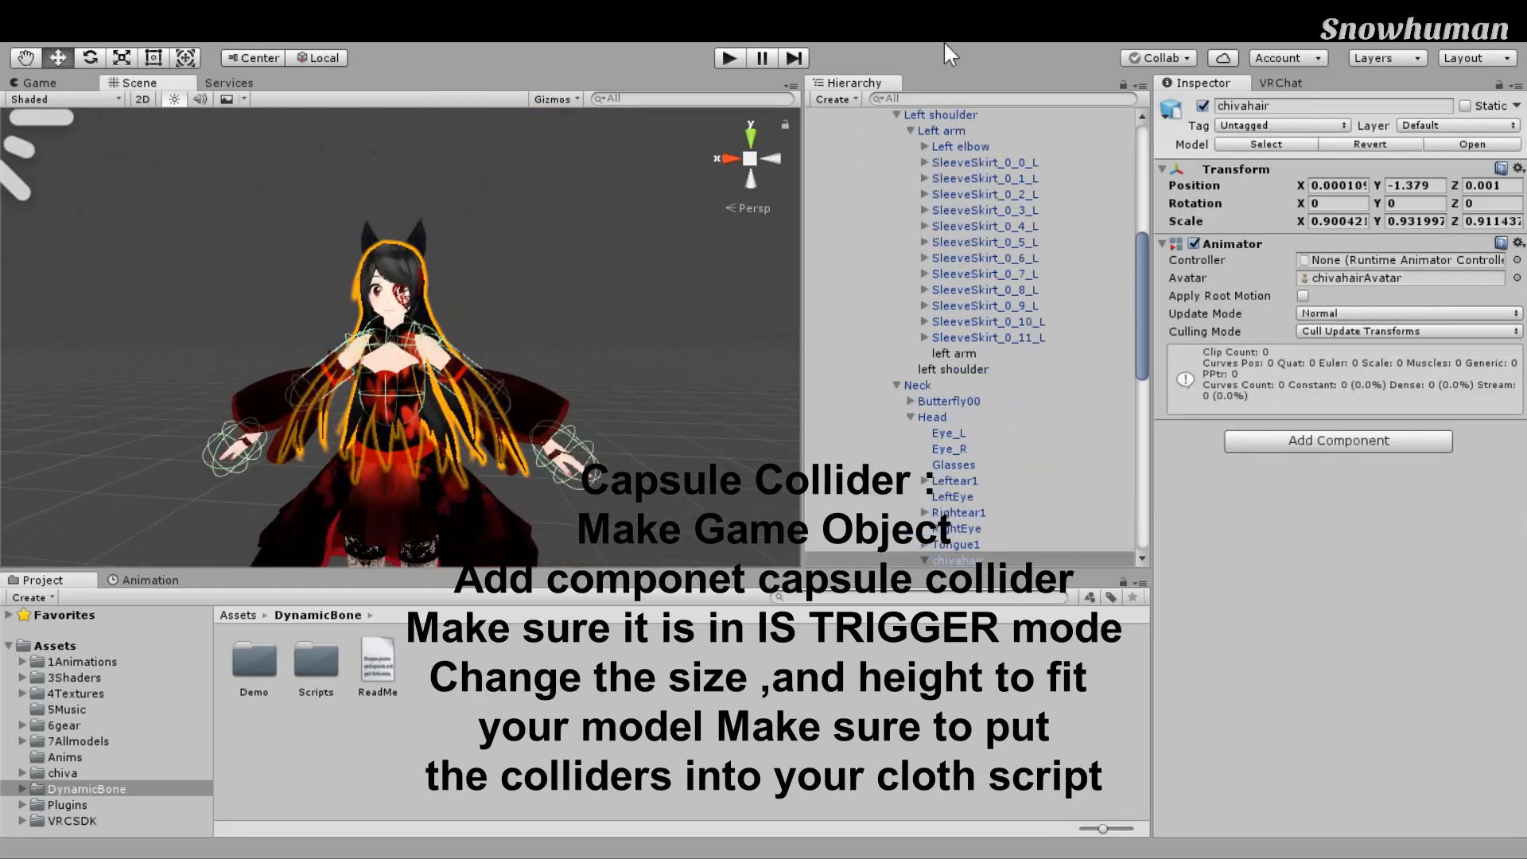
# Step: Enter Play mode and select the butterfly dress(dynamic bone) avatar root
pyautogui.hotkey('ctrl', 'p')
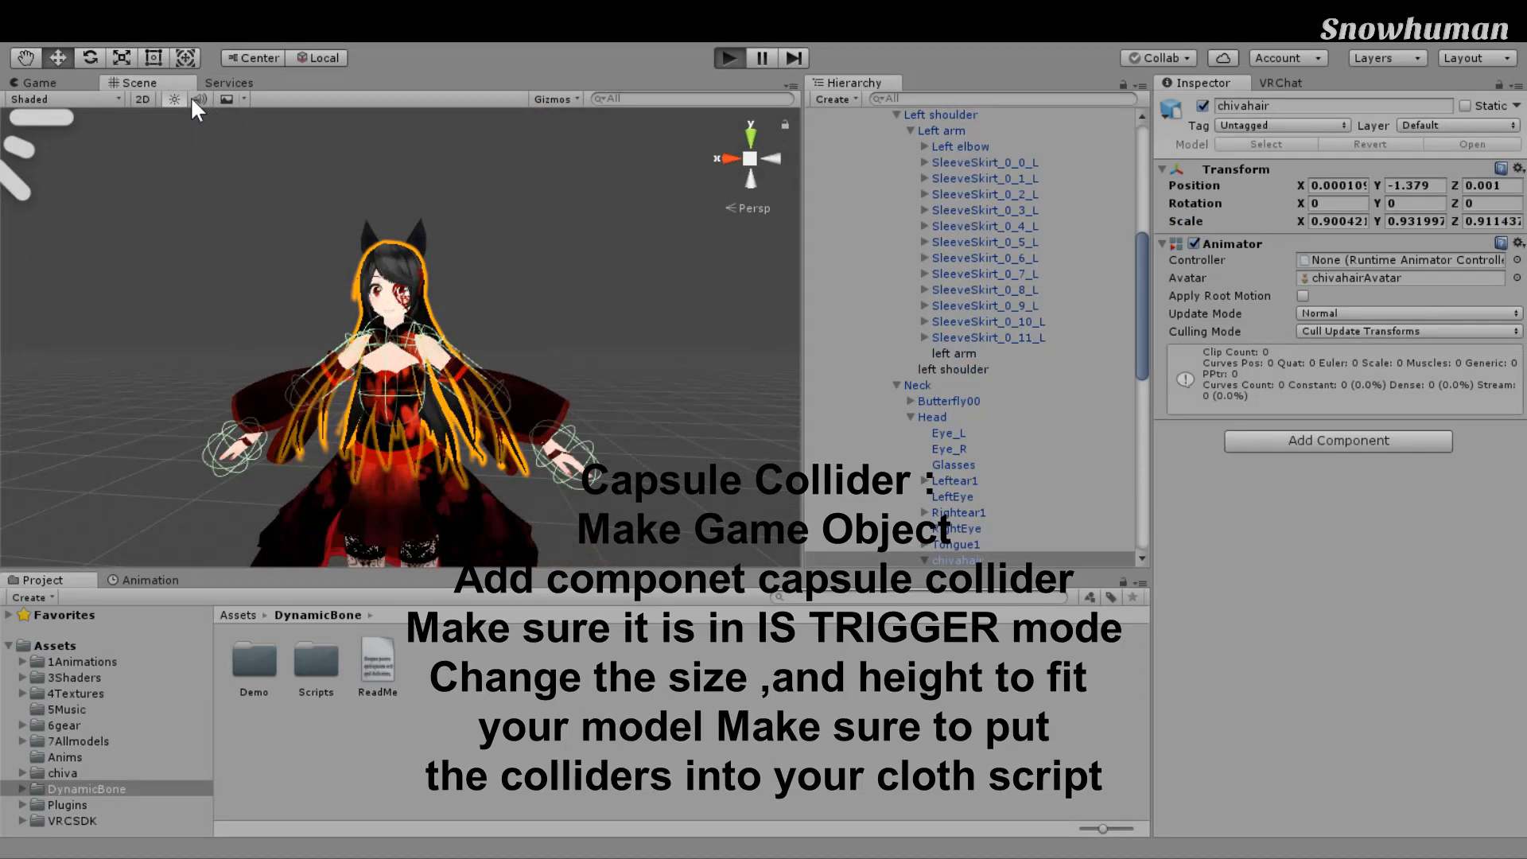
pyautogui.scroll(-5, 681, 408)
pyautogui.moveTo(638, 424); pyautogui.dragTo(550, 423, button='right')
pyautogui.scroll(5, 1035, 295)
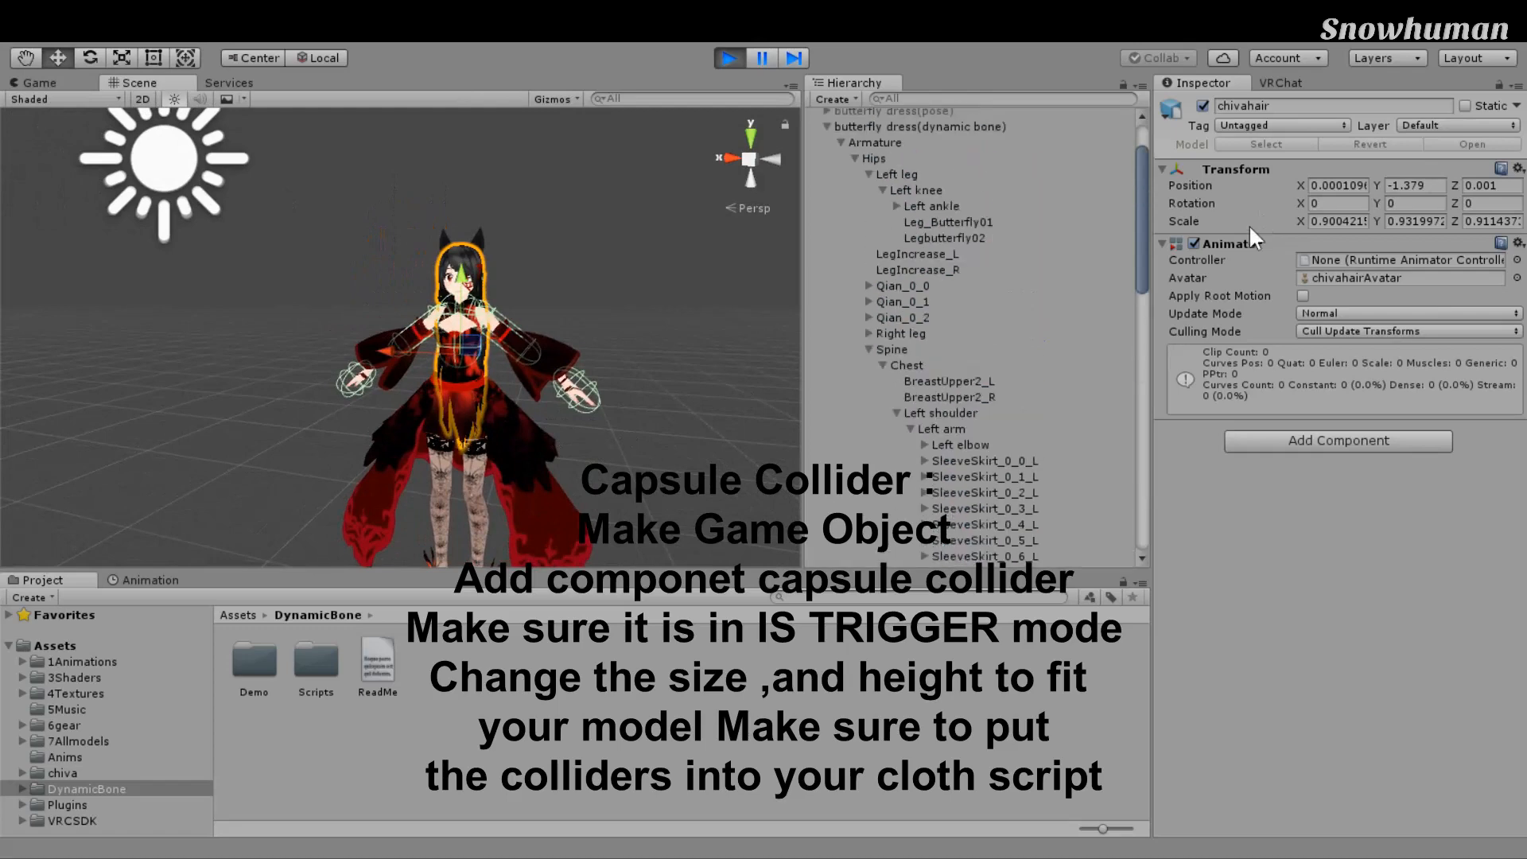
pyautogui.scroll(3, 1129, 214)
pyautogui.click(986, 196)
pyautogui.moveTo(611, 371); pyautogui.dragTo(599, 393, button='right')
pyautogui.moveTo(662, 333); pyautogui.dragTo(627, 368, button='middle')
pyautogui.scroll(5, 619, 364)
# Step: Rotate the avatar forward about 43 degrees, then twist it sideways to shake the hair
pyautogui.press('e')
pyautogui.scroll(-5, 608, 376)
pyautogui.moveTo(560, 432); pyautogui.dragTo(494, 543)
pyautogui.moveTo(494, 544); pyautogui.dragTo(500, 374, button='middle')
pyautogui.scroll(4, 500, 358)
pyautogui.moveTo(501, 295); pyautogui.dragTo(505, 197, button='right')
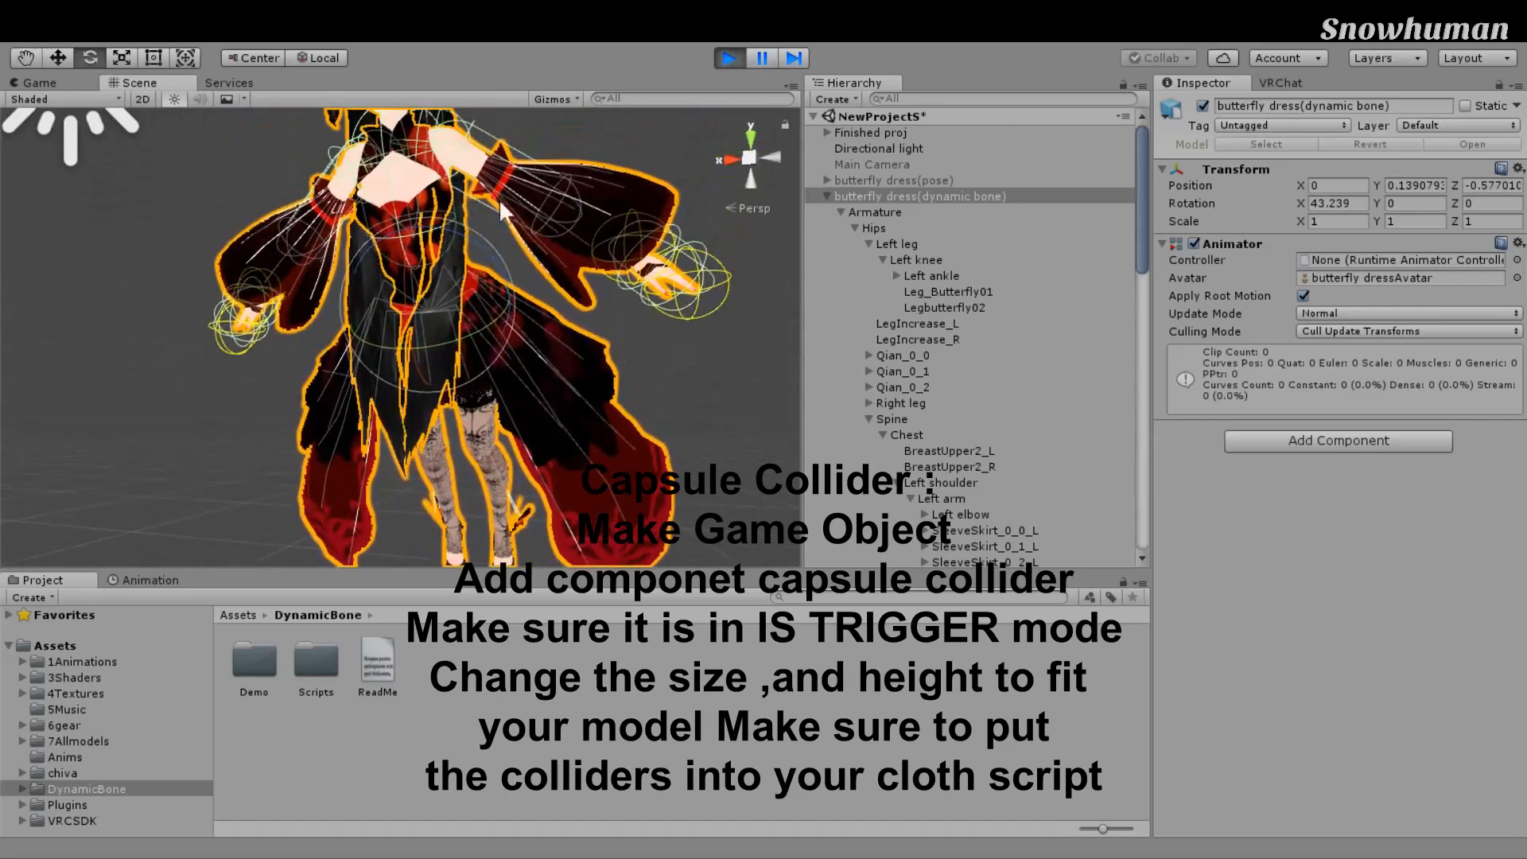
pyautogui.moveTo(522, 235); pyautogui.dragTo(642, 321, button='middle')
pyautogui.moveTo(631, 327)
pyautogui.mouseDown()
pyautogui.moveTo(673, 488)
pyautogui.moveTo(654, 455)
pyautogui.moveTo(739, 423)
pyautogui.moveTo(709, 388)
pyautogui.moveTo(580, 335)
pyautogui.moveTo(630, 309)
pyautogui.moveTo(548, 423)
pyautogui.moveTo(547, 282)
pyautogui.moveTo(626, 336)
pyautogui.mouseUp()
pyautogui.moveTo(626, 335); pyautogui.dragTo(590, 348, button='middle')
pyautogui.scroll(2, 585, 354)
pyautogui.scroll(-2, 539, 420)
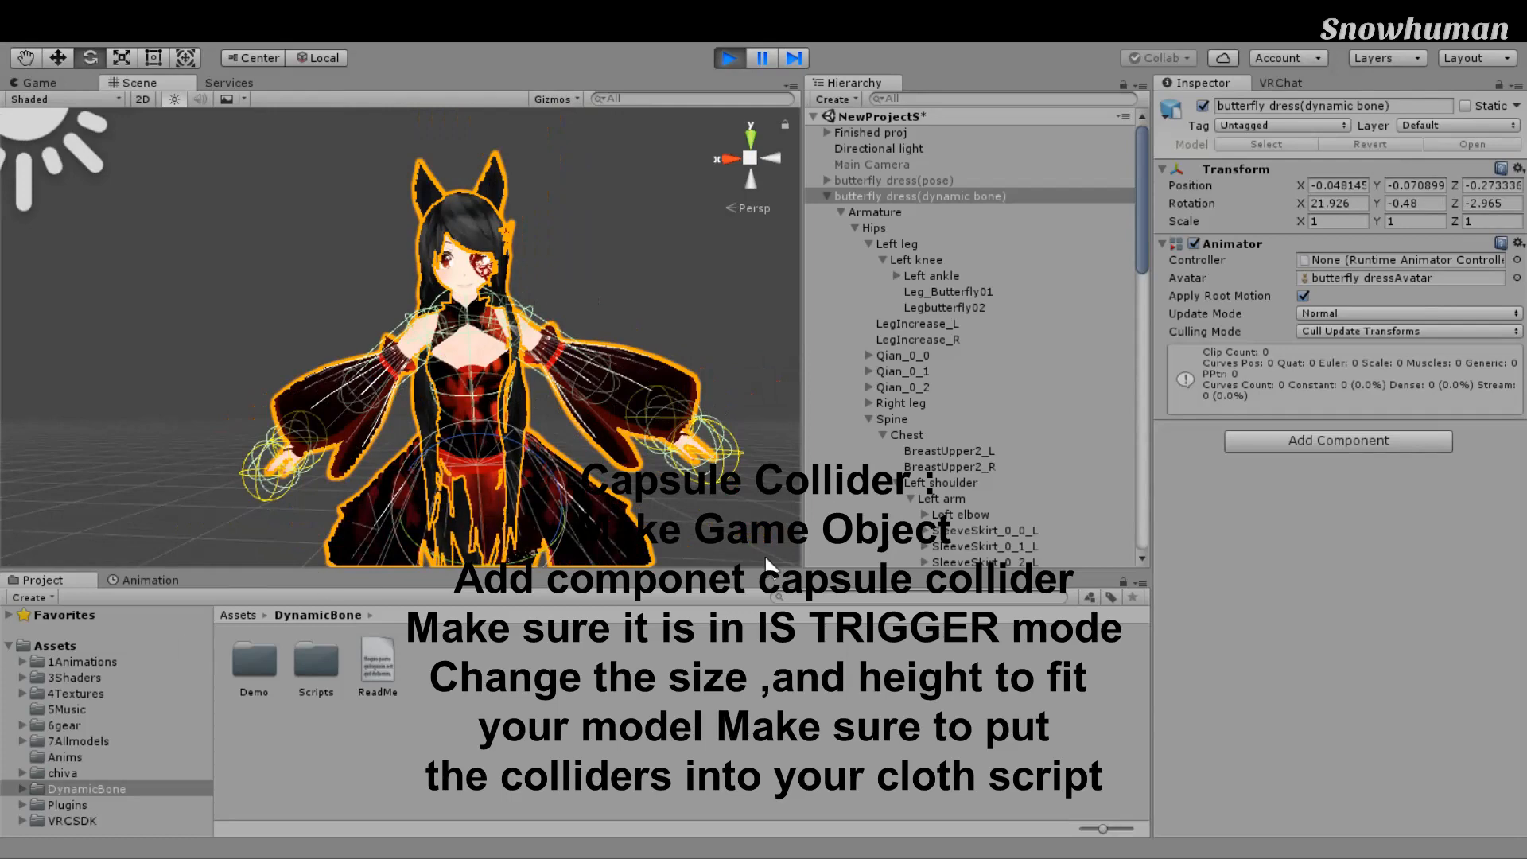
pyautogui.moveTo(1145, 145); pyautogui.dragTo(1158, 280)
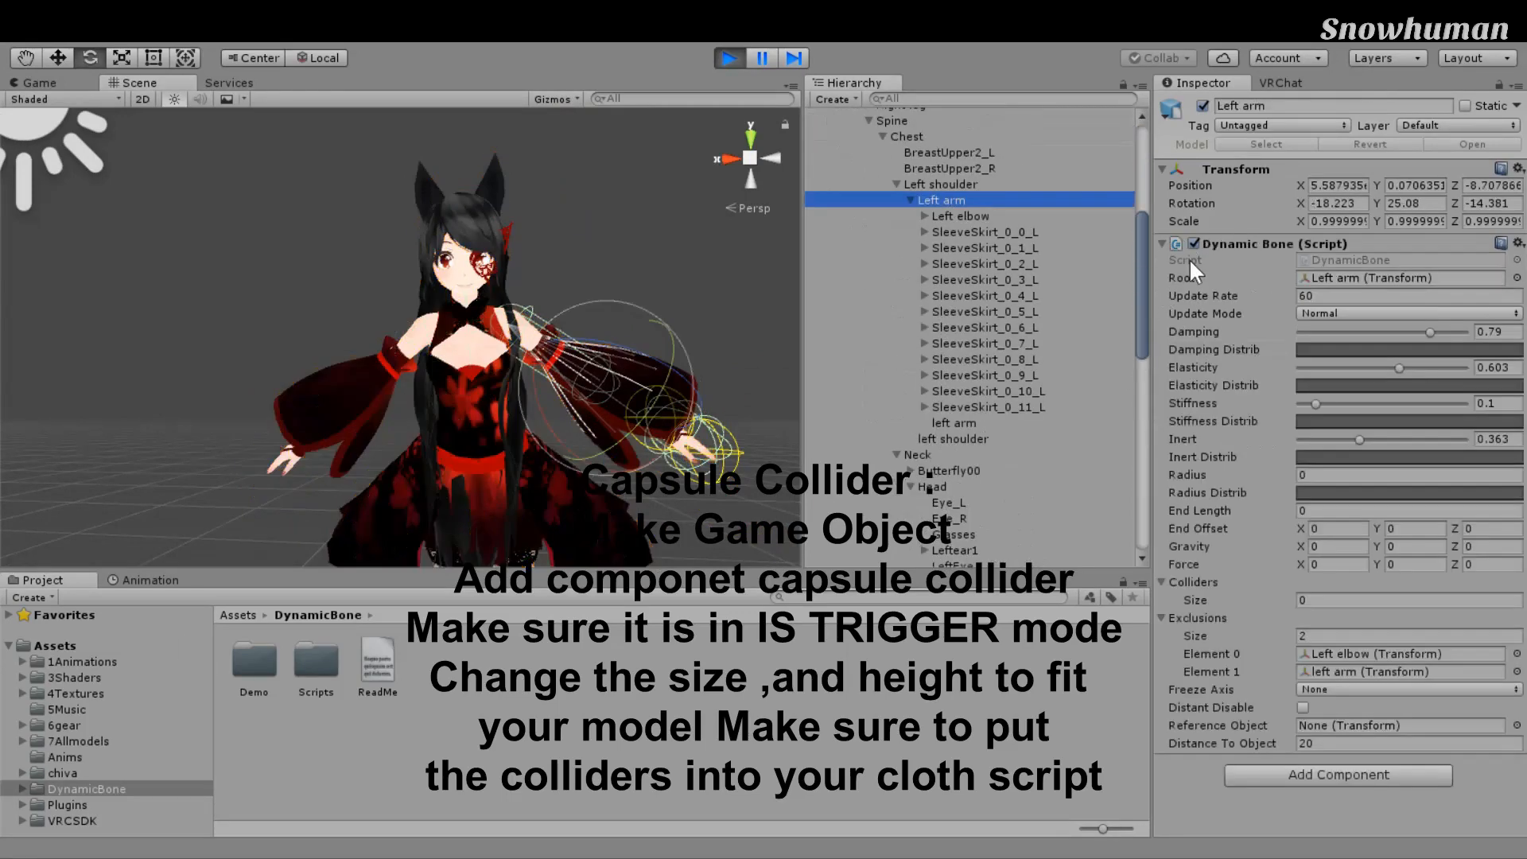
# Step: Select the Left elbow bone, try rotating the forearm, then undo the rotation
pyautogui.press('Down')
pyautogui.press('Right')
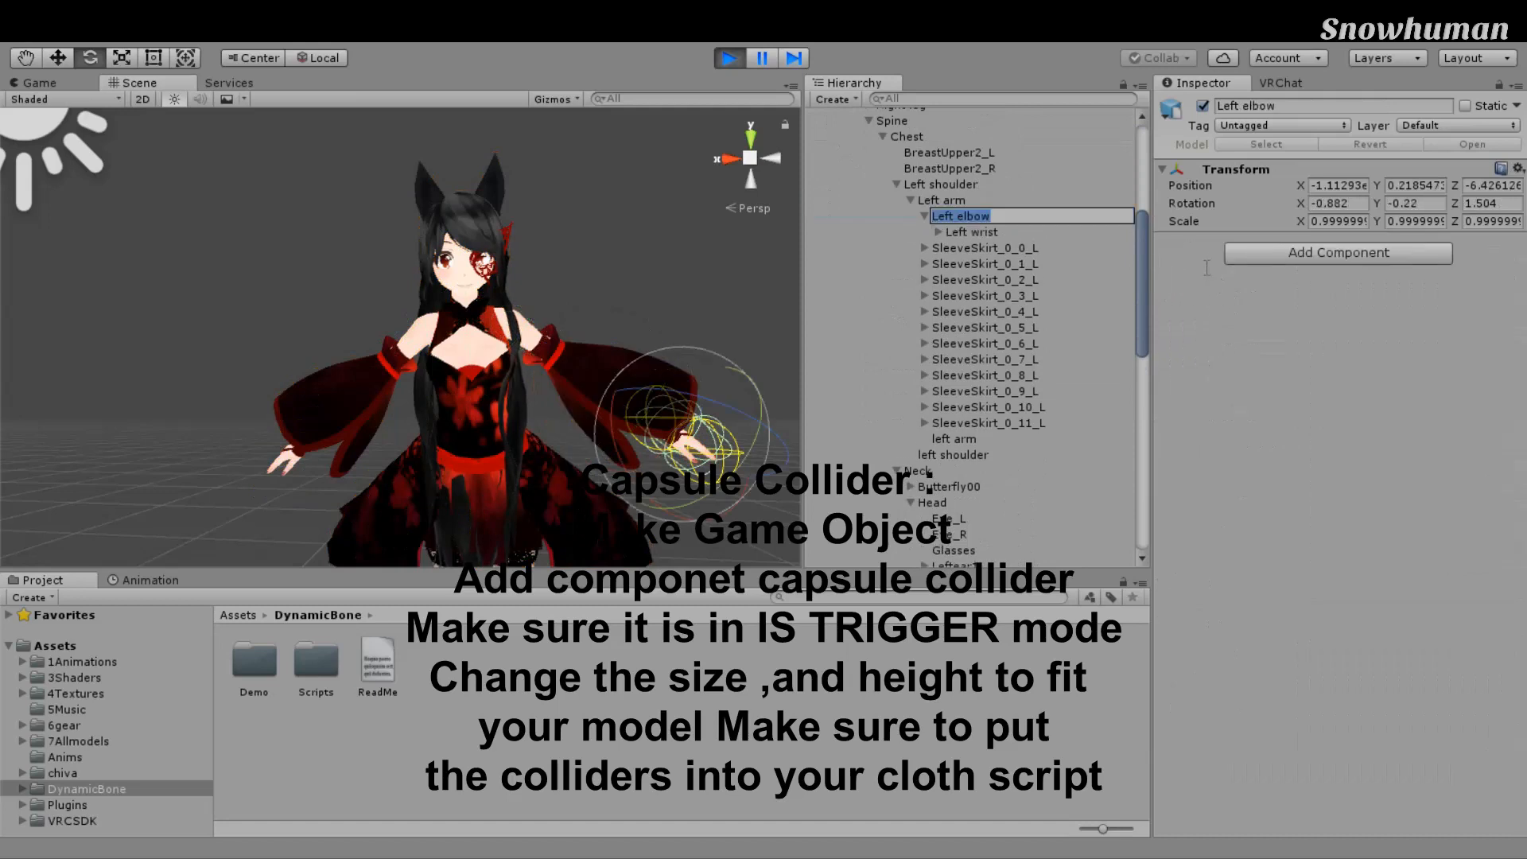
pyautogui.moveTo(774, 430); pyautogui.dragTo(654, 485)
pyautogui.hotkey('ctrl', 'z')
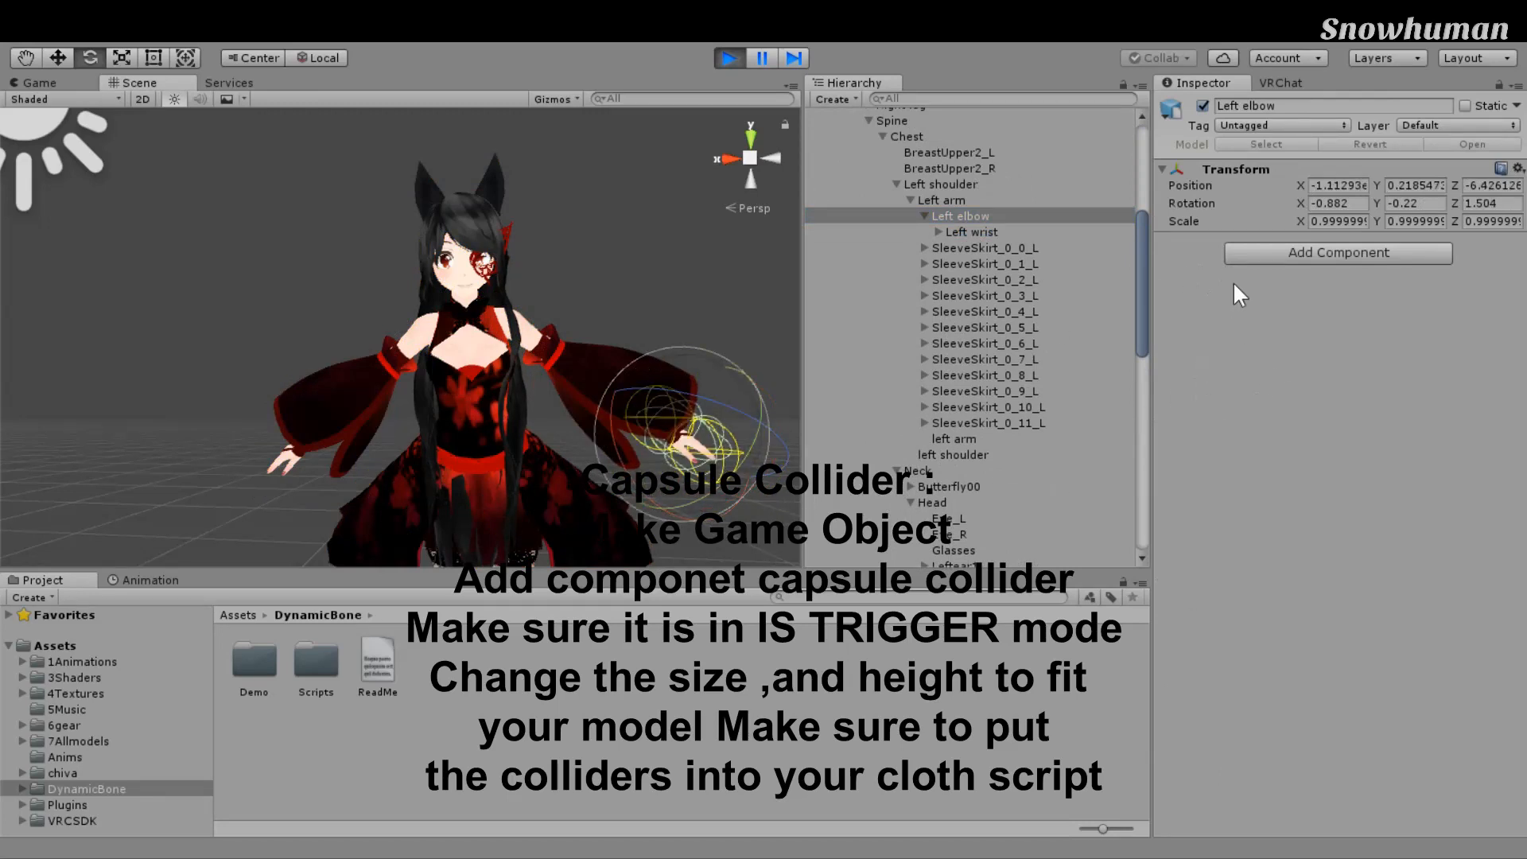
pyautogui.hotkey('ctrl', 'z')
pyautogui.hotkey('ctrl', 'y')
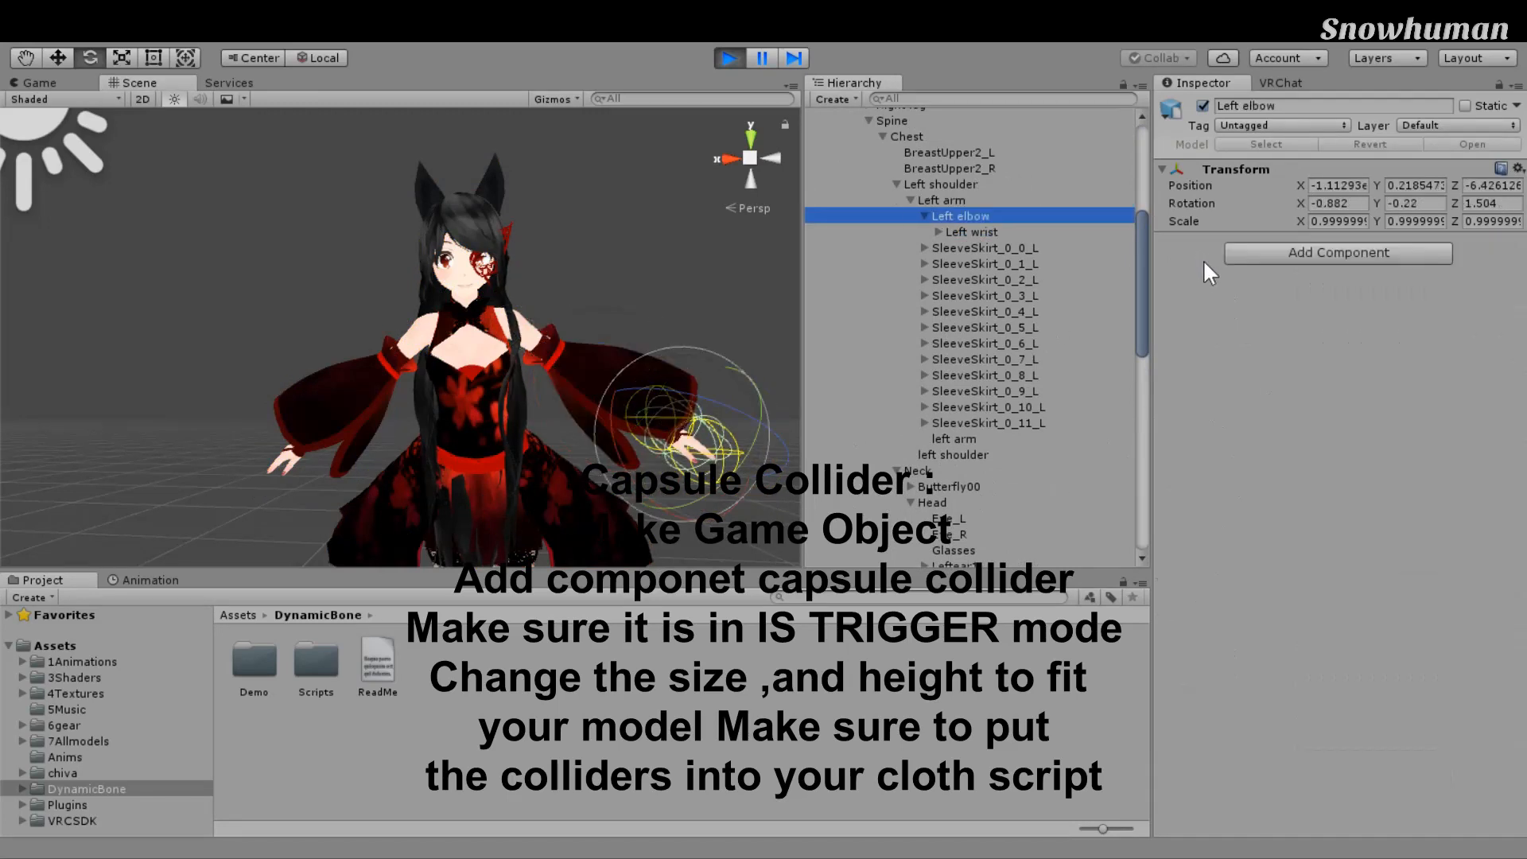
# Step: Move the Left elbow to raise the hand into the hair, then exit Play mode
pyautogui.press('w')
pyautogui.moveTo(791, 541)
pyautogui.mouseDown()
pyautogui.moveTo(772, 539)
pyautogui.moveTo(797, 541)
pyautogui.mouseUp()
pyautogui.moveTo(930, 593); pyautogui.dragTo(758, 549)
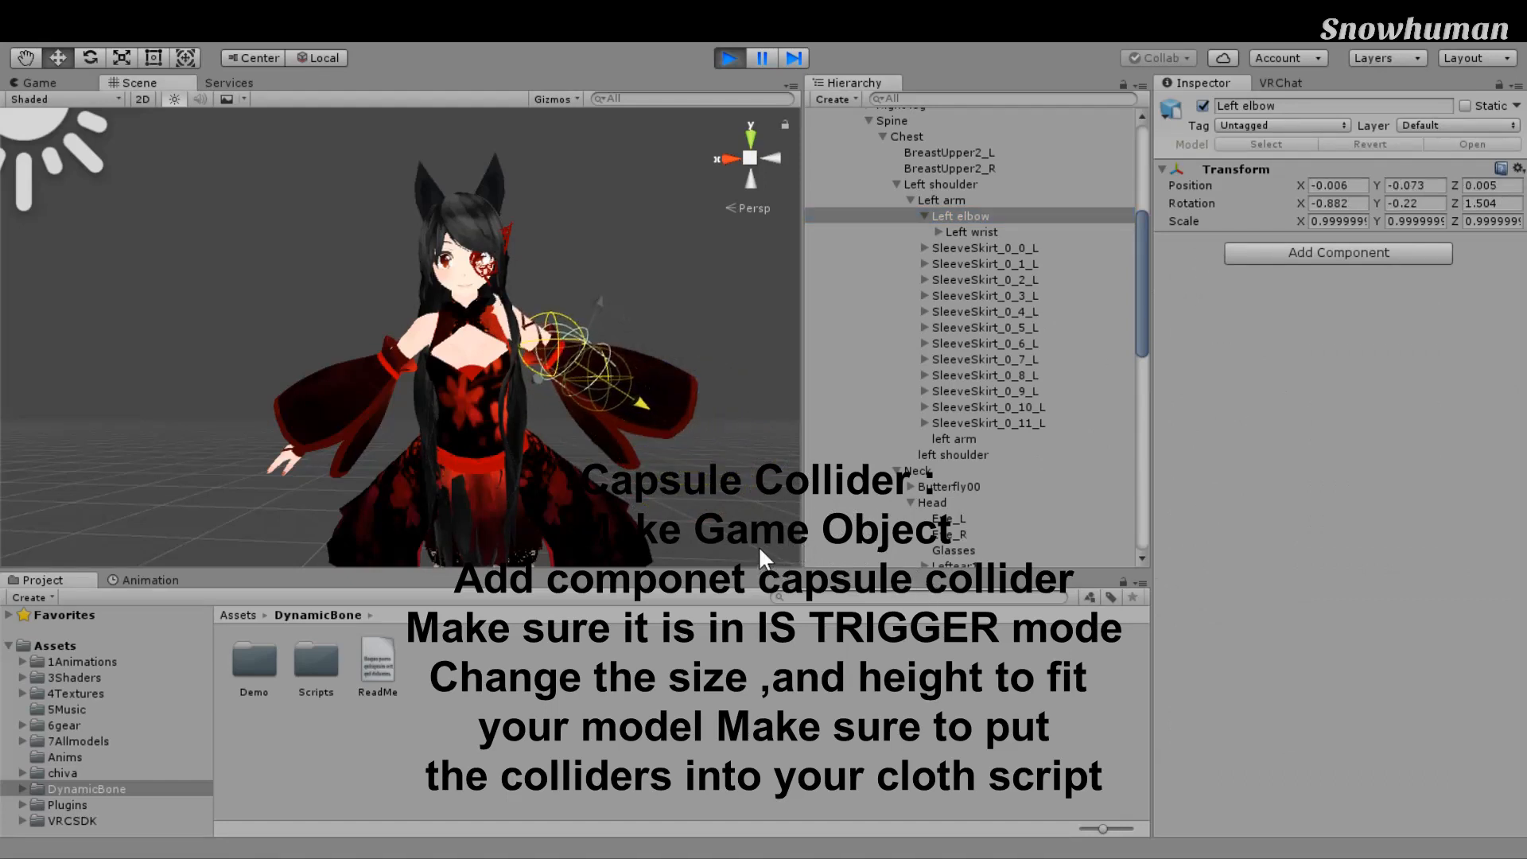
pyautogui.moveTo(763, 409); pyautogui.dragTo(727, 391)
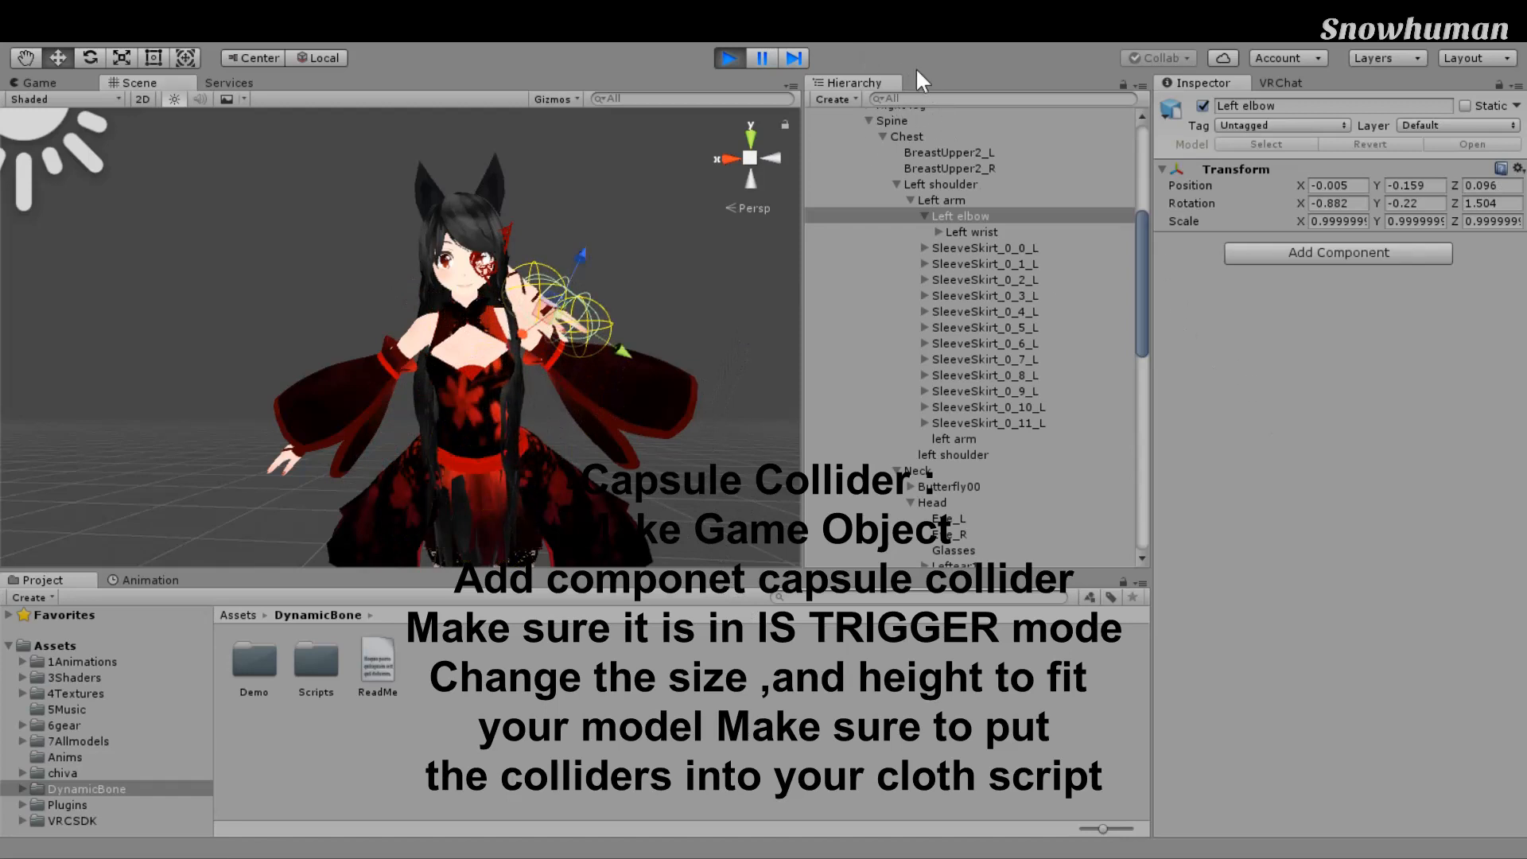
pyautogui.click(732, 58)
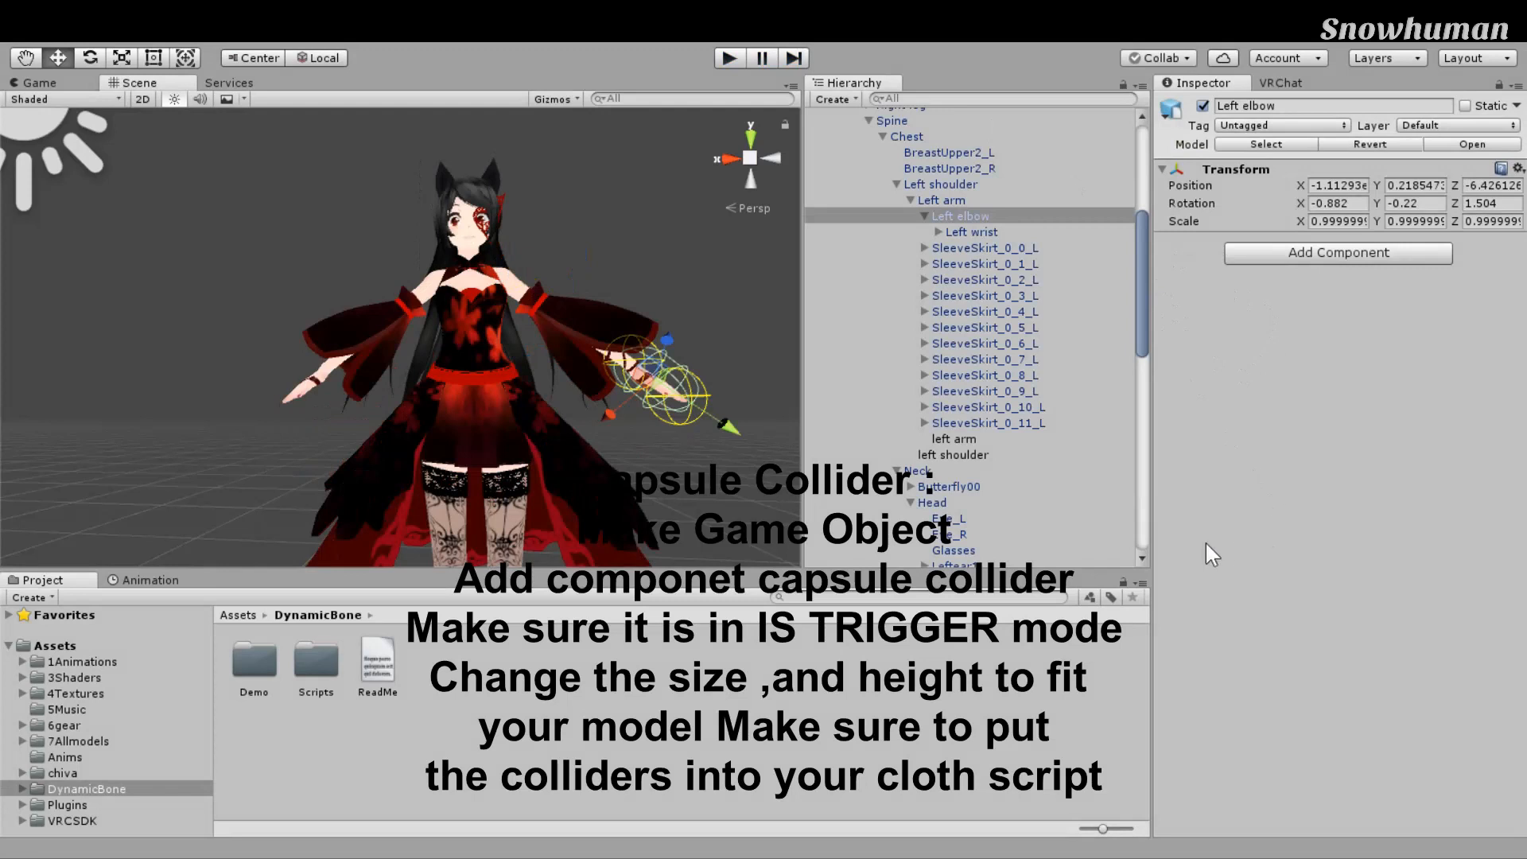
# Step: Select the dynamicbonecollider under Left wrist > MiddleFinger1_L and review its Dynamic Bone Collider
pyautogui.press('Down')
pyautogui.press('Right')
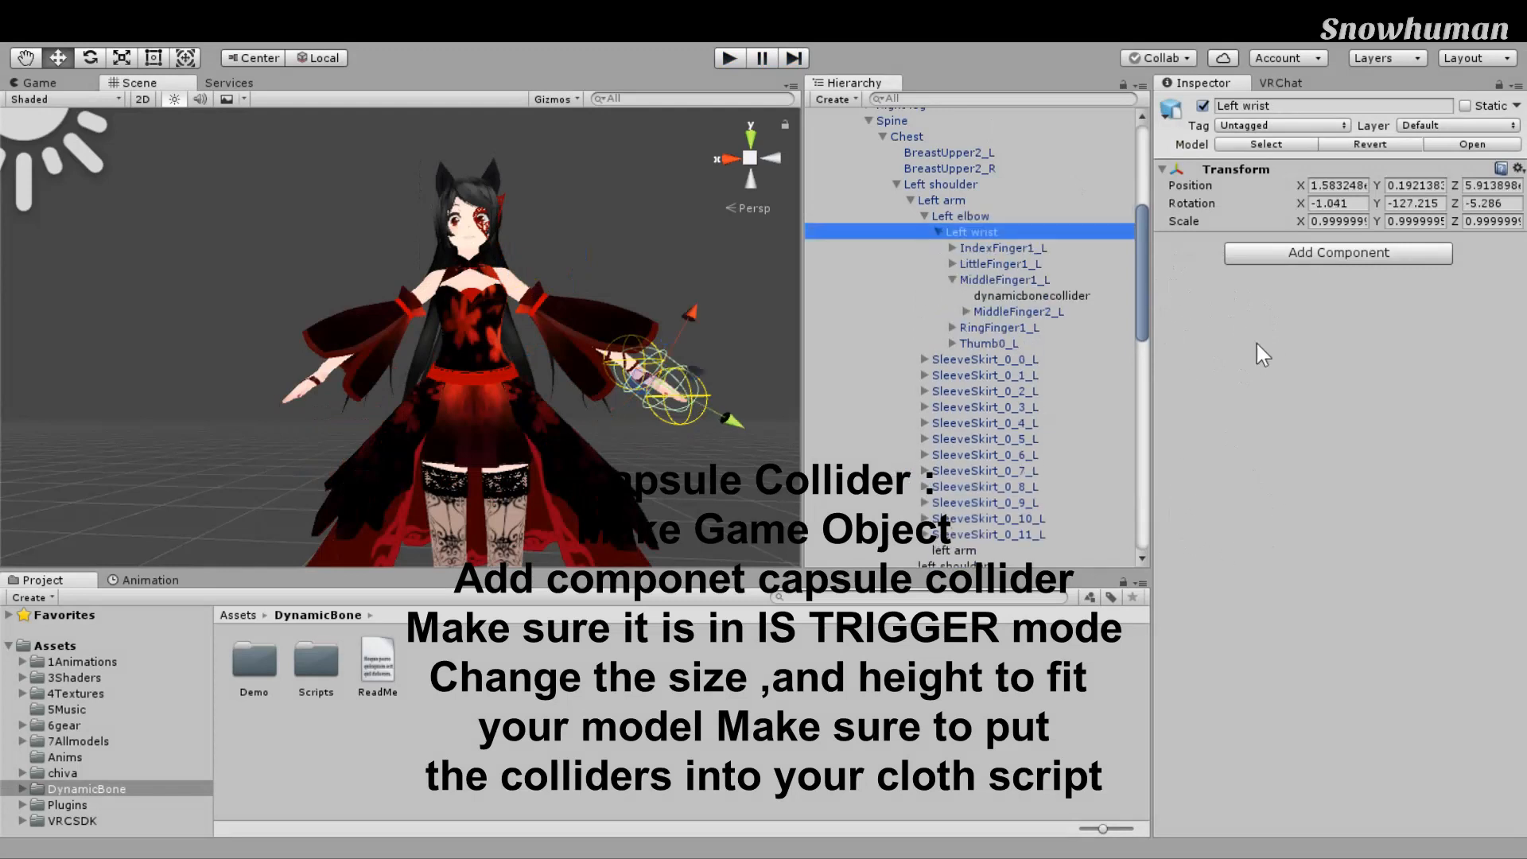
pyautogui.press('Down')
pyautogui.press('Down')
pyautogui.press('Down')
pyautogui.press('Down')
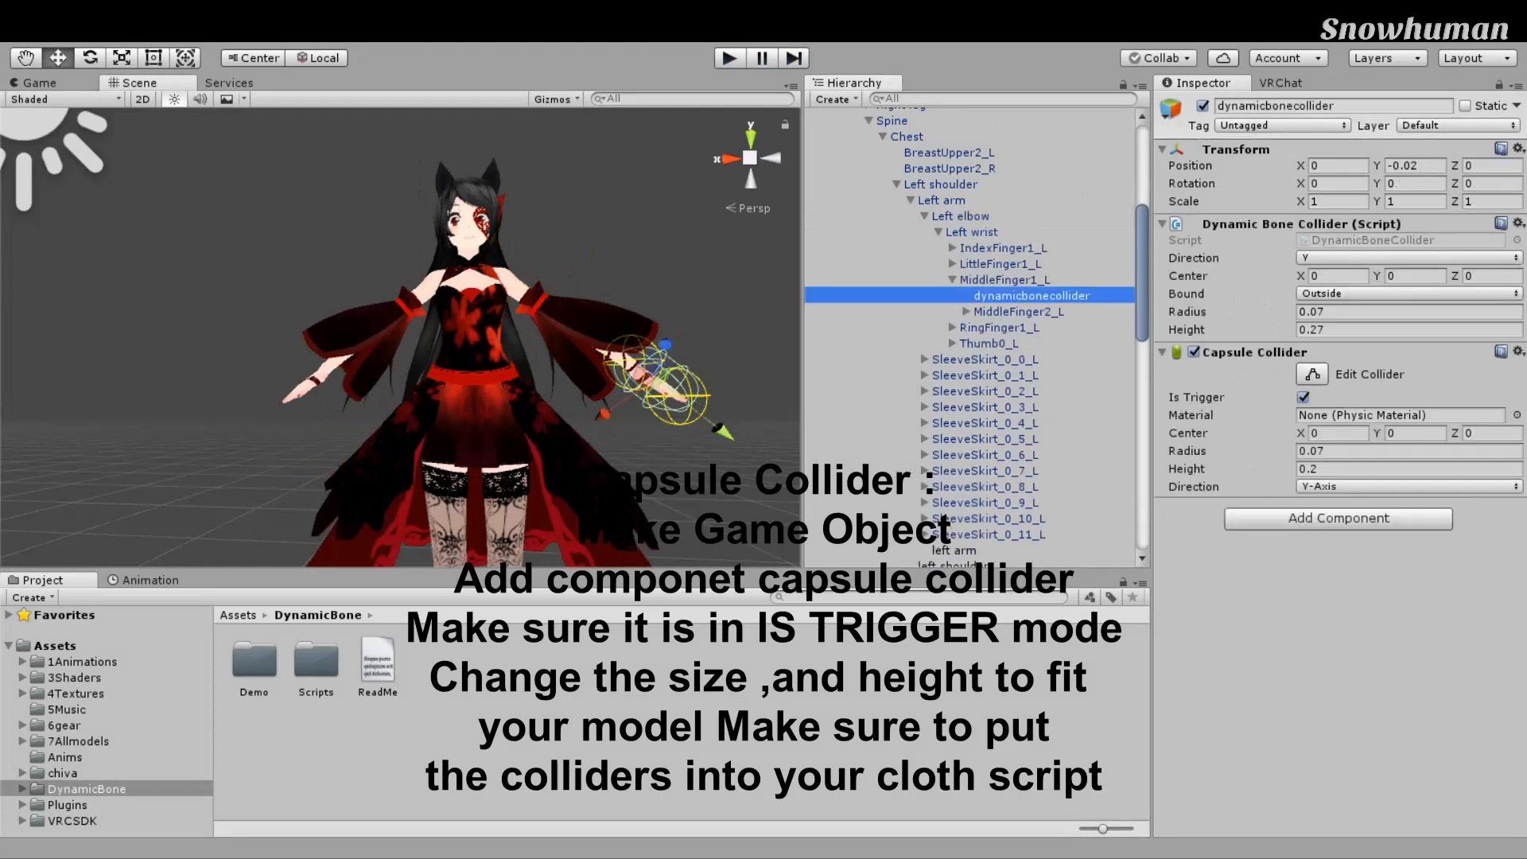
pyautogui.click(1162, 224)
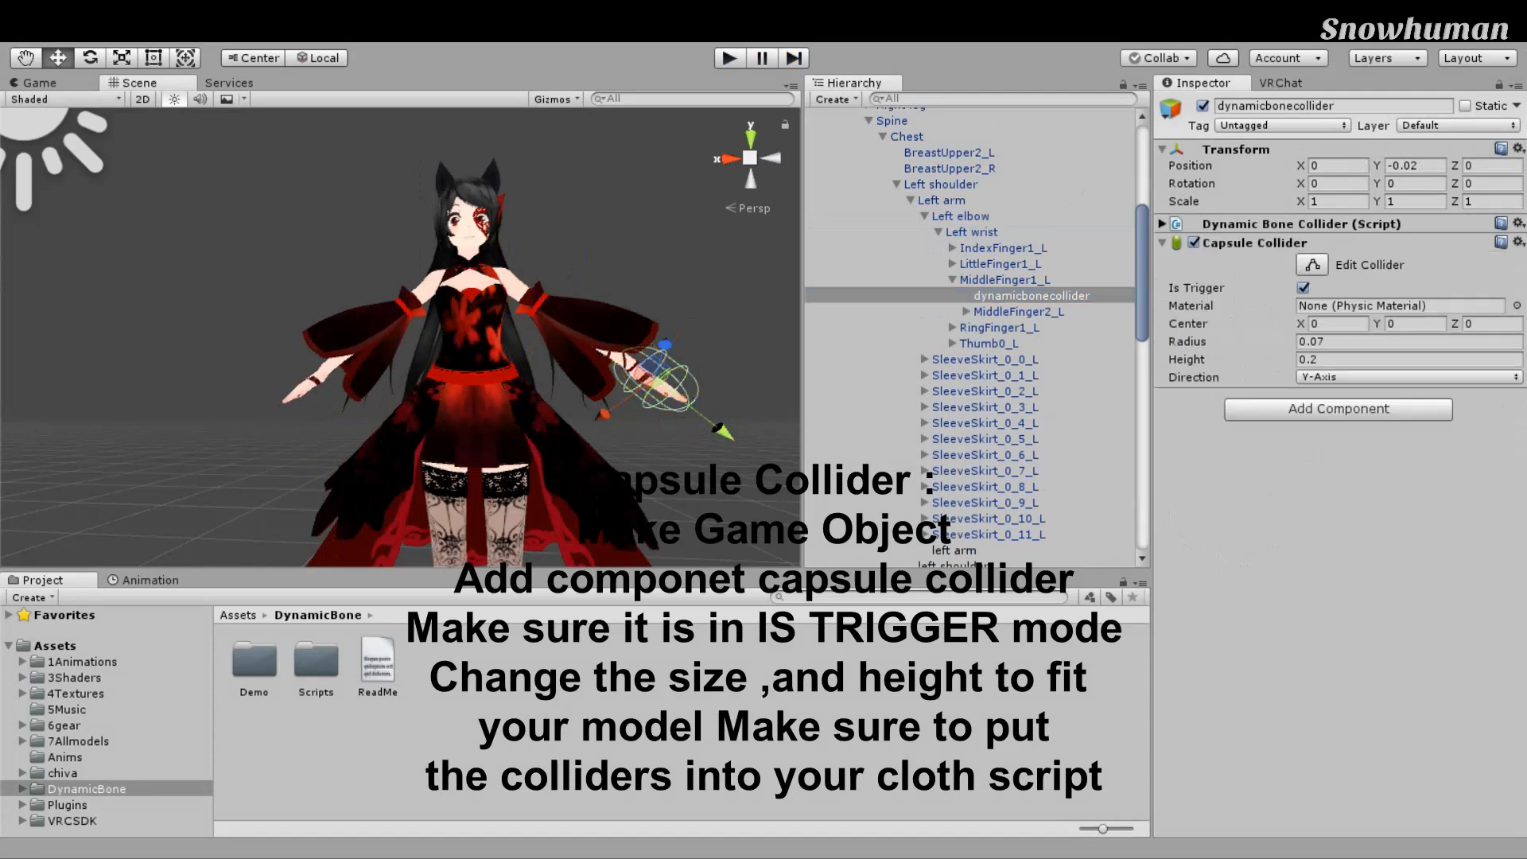
pyautogui.click(1464, 224)
# Step: Confirm its Capsule Collider is a trigger with radius 0.07 and height 0.2
pyautogui.moveTo(746, 331); pyautogui.dragTo(672, 434, button='right')
pyautogui.scroll(-4, 673, 435)
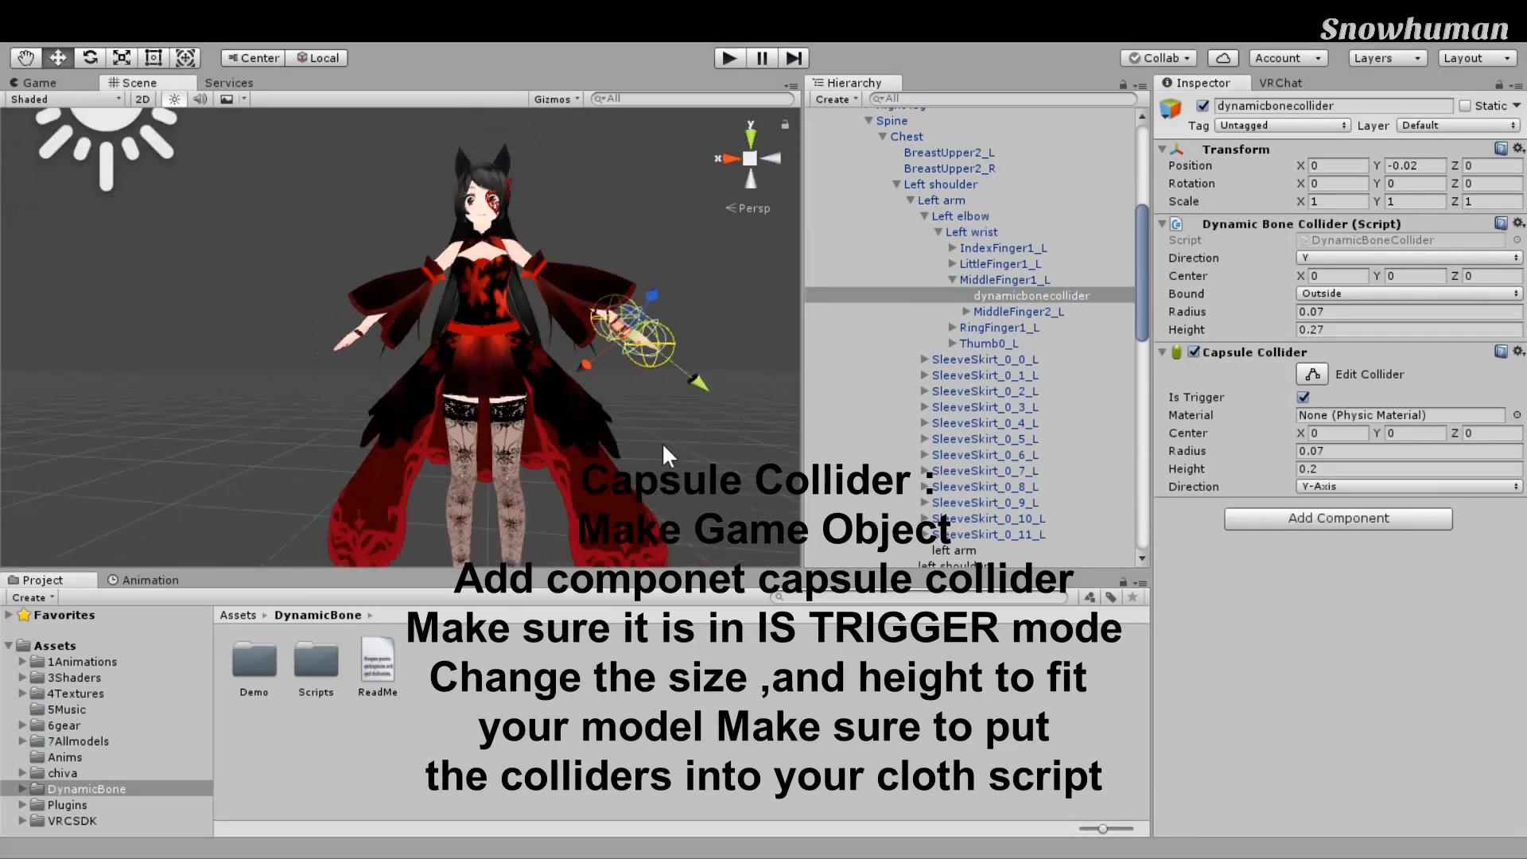
pyautogui.moveTo(672, 435); pyautogui.dragTo(625, 451, button='middle')
pyautogui.click(1420, 353)
pyautogui.click(1420, 352)
pyautogui.moveTo(776, 315); pyautogui.dragTo(757, 439, button='middle')
pyautogui.scroll(5, 757, 439)
pyautogui.moveTo(757, 439); pyautogui.dragTo(780, 422, button='right')
pyautogui.scroll(-5, 780, 423)
pyautogui.moveTo(772, 422); pyautogui.dragTo(693, 416, button='middle')
pyautogui.scroll(2, 556, 407)
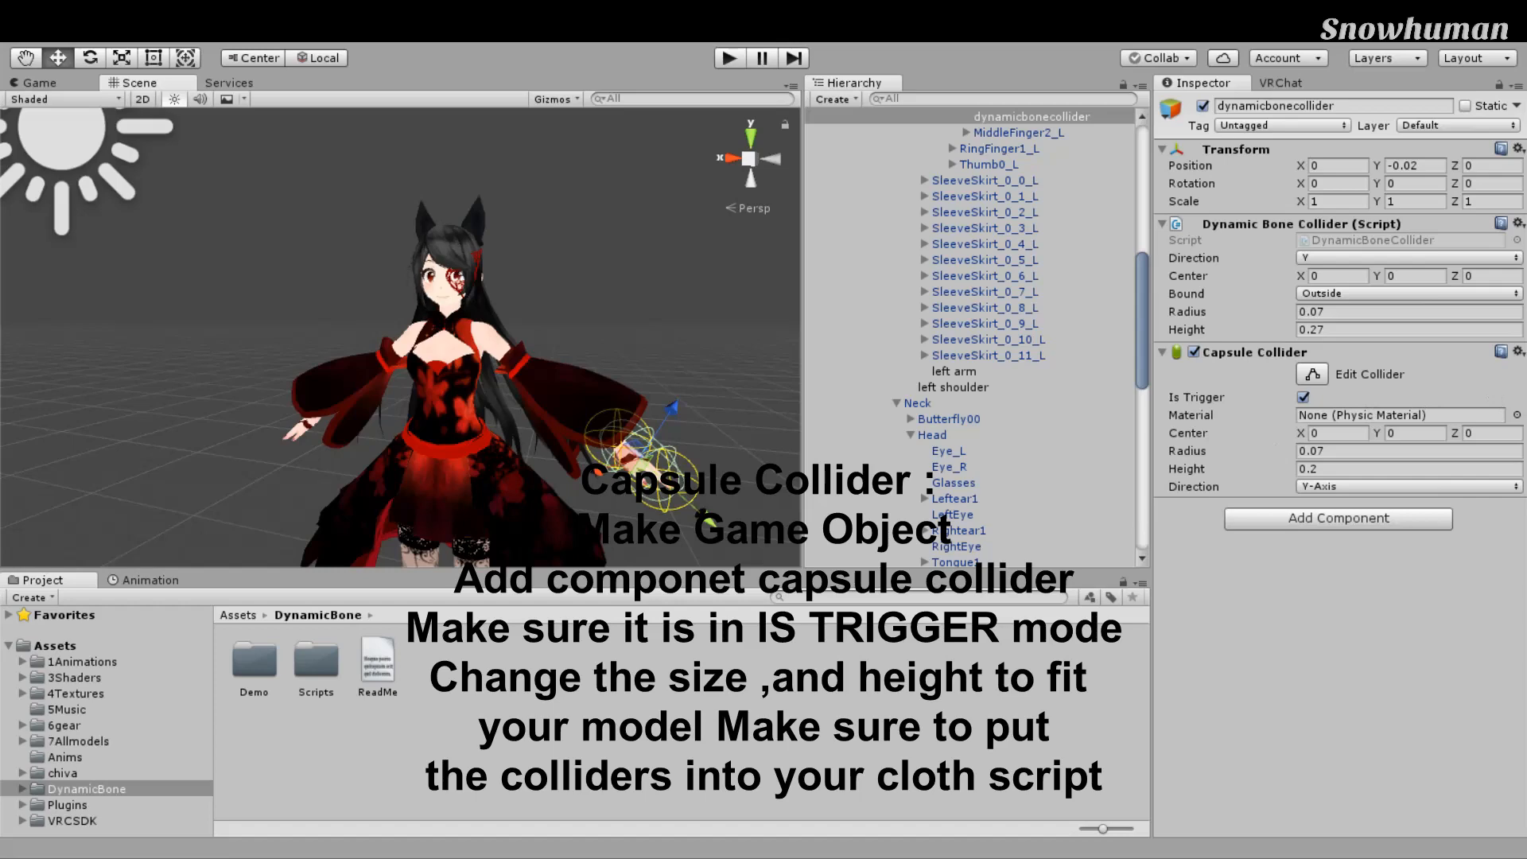
pyautogui.scroll(-3, 971, 337)
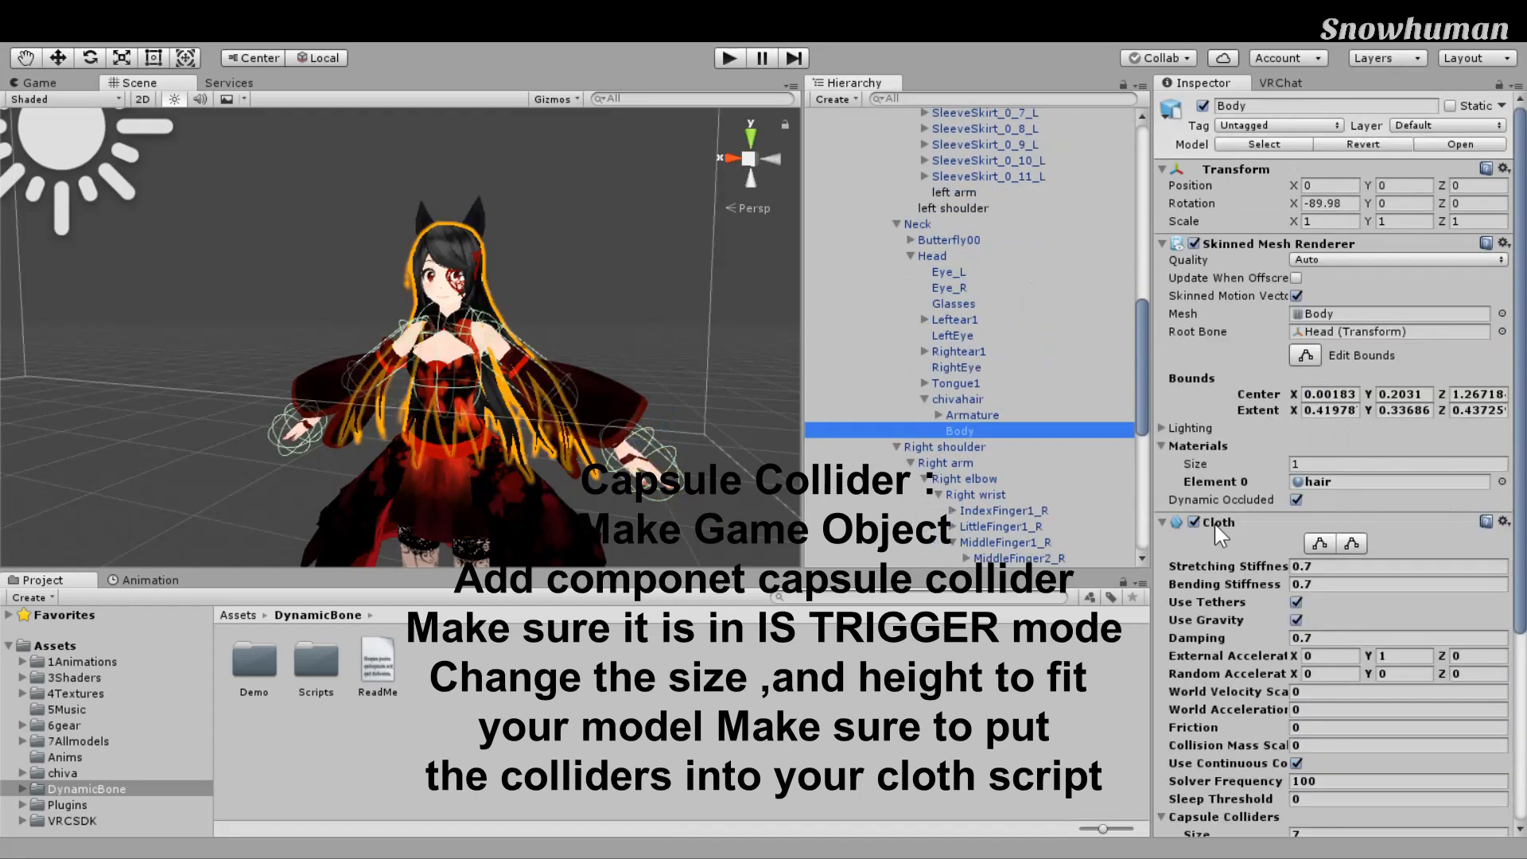
# Step: Ping each hair Cloth capsule collider: chest, shoulder, arm and both hand colliders
pyautogui.scroll(-5, 1214, 522)
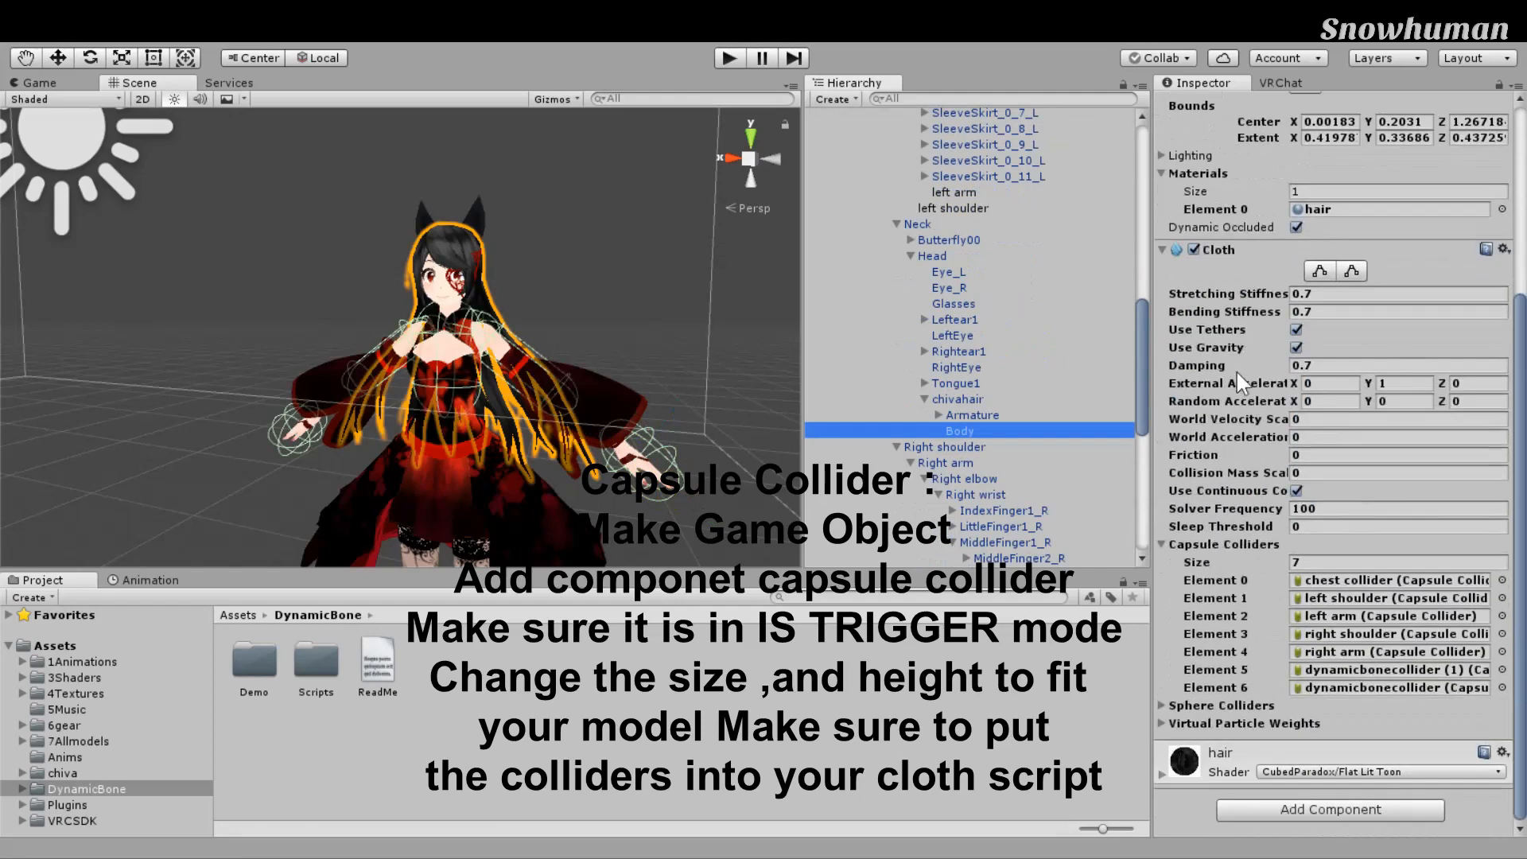
pyautogui.moveTo(631, 454); pyautogui.dragTo(676, 455, button='right')
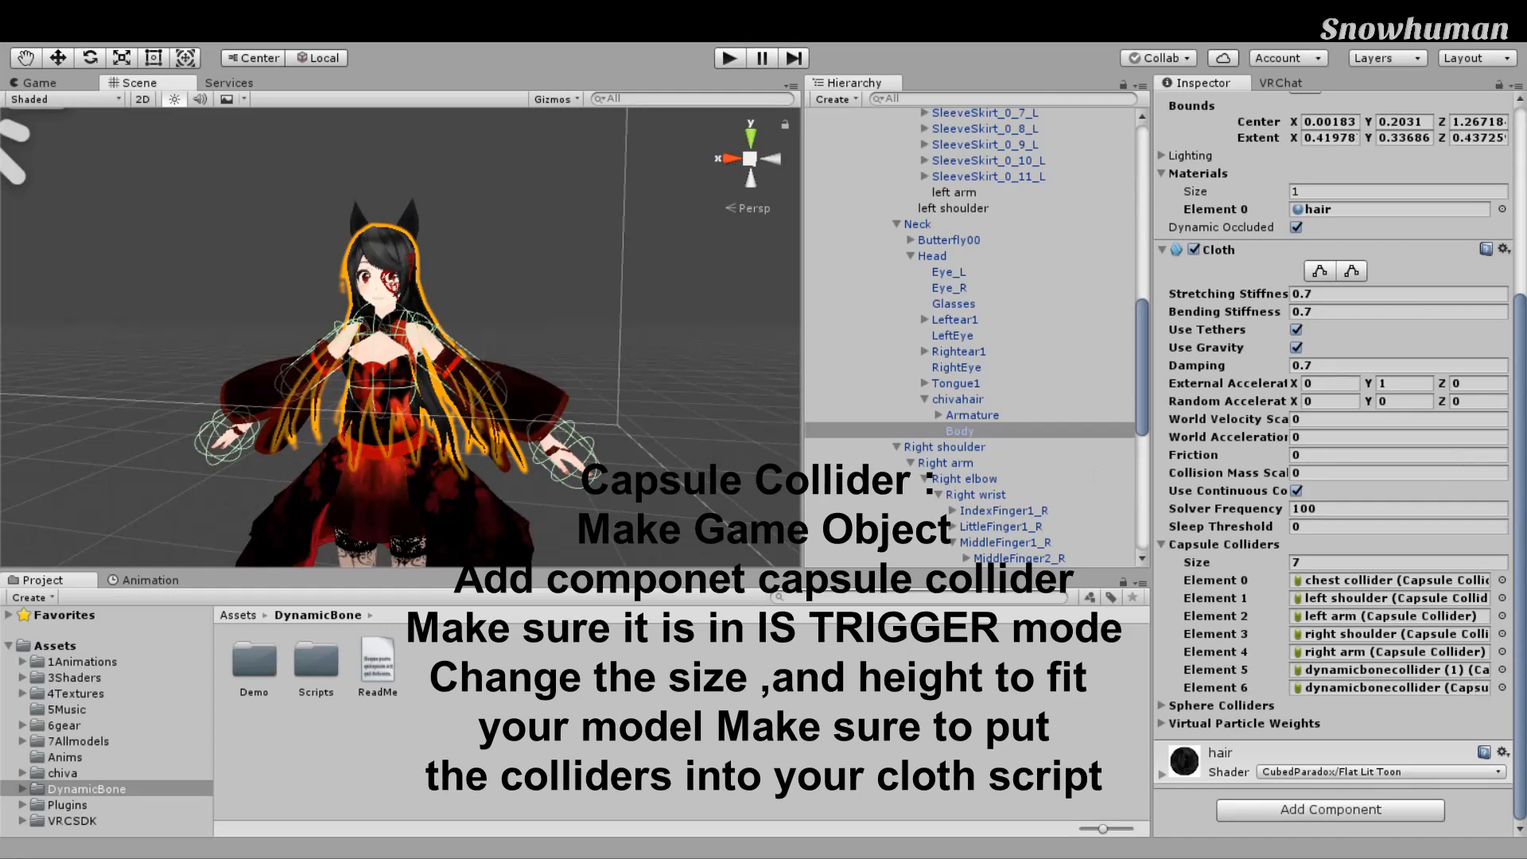
pyautogui.click(1394, 580)
pyautogui.click(1394, 598)
pyautogui.click(1394, 617)
pyautogui.click(1394, 670)
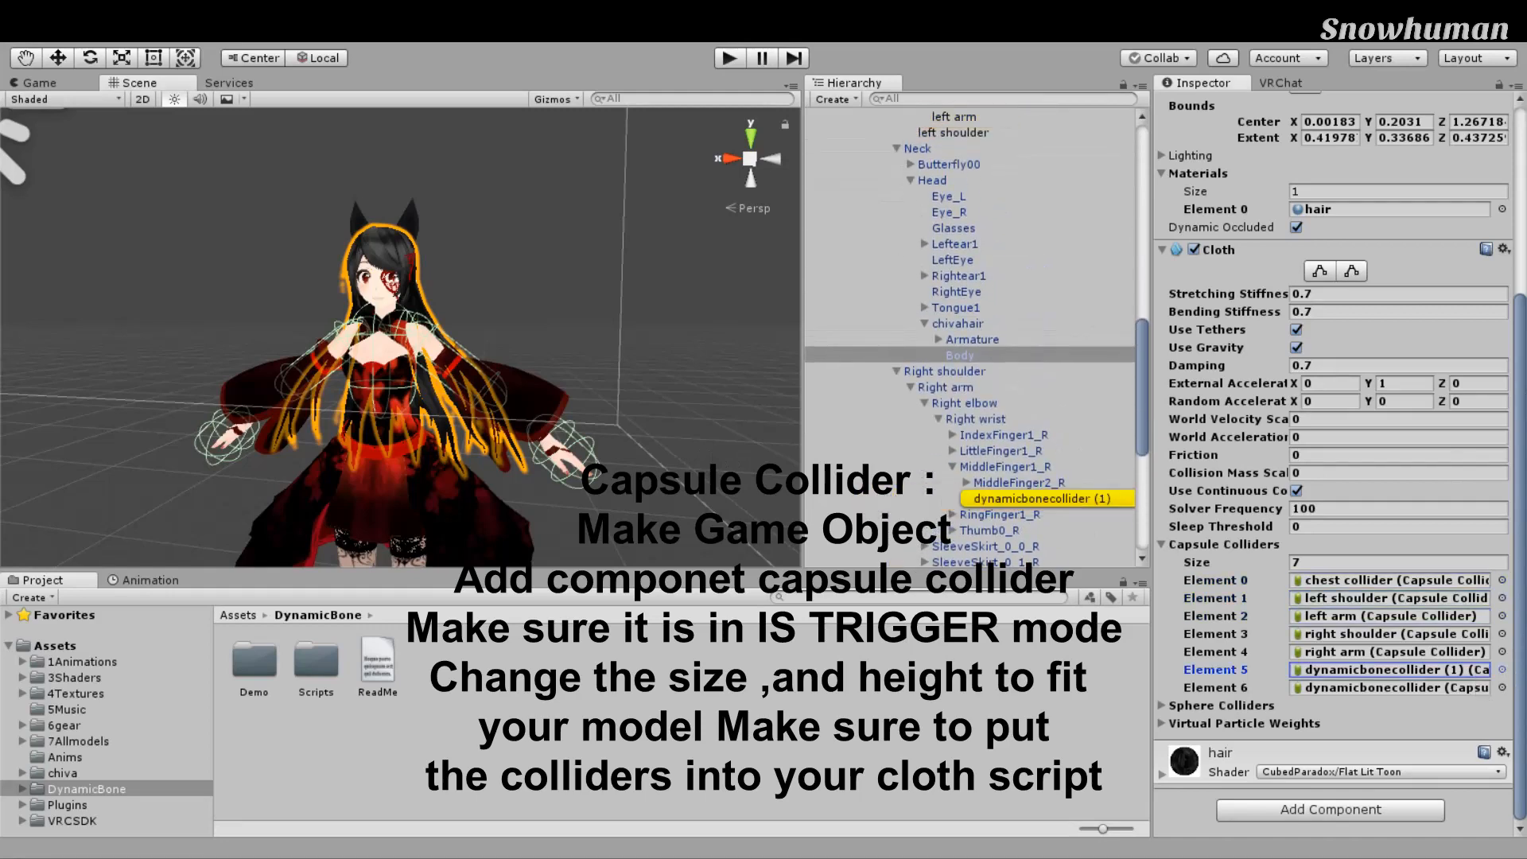
pyautogui.click(1394, 688)
pyautogui.scroll(5, 1121, 373)
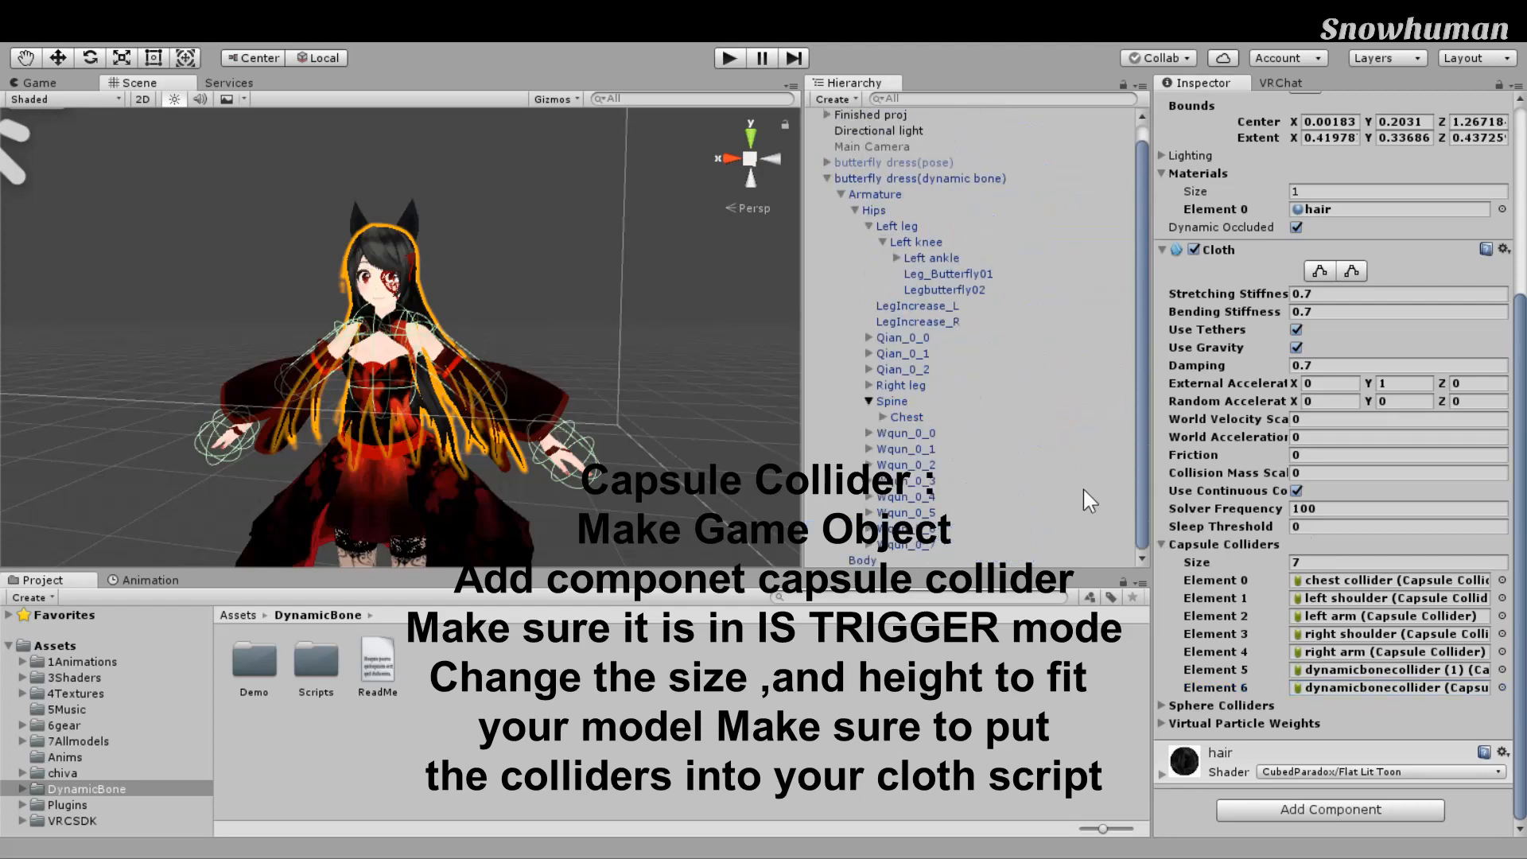
# Step: Select the butterfly dress(dynamic bone) root object
pyautogui.click(964, 196)
pyautogui.scroll(-5, 637, 414)
pyautogui.moveTo(620, 436); pyautogui.dragTo(740, 319, button='middle')
# Step: Pan and orbit the Scene view to frame the character
pyautogui.scroll(5, 740, 318)
pyautogui.moveTo(796, 390); pyautogui.dragTo(729, 366, button='middle')
pyautogui.scroll(-2, 764, 352)
pyautogui.scroll(2, 729, 366)
pyautogui.moveTo(786, 447); pyautogui.dragTo(751, 420, button='middle')
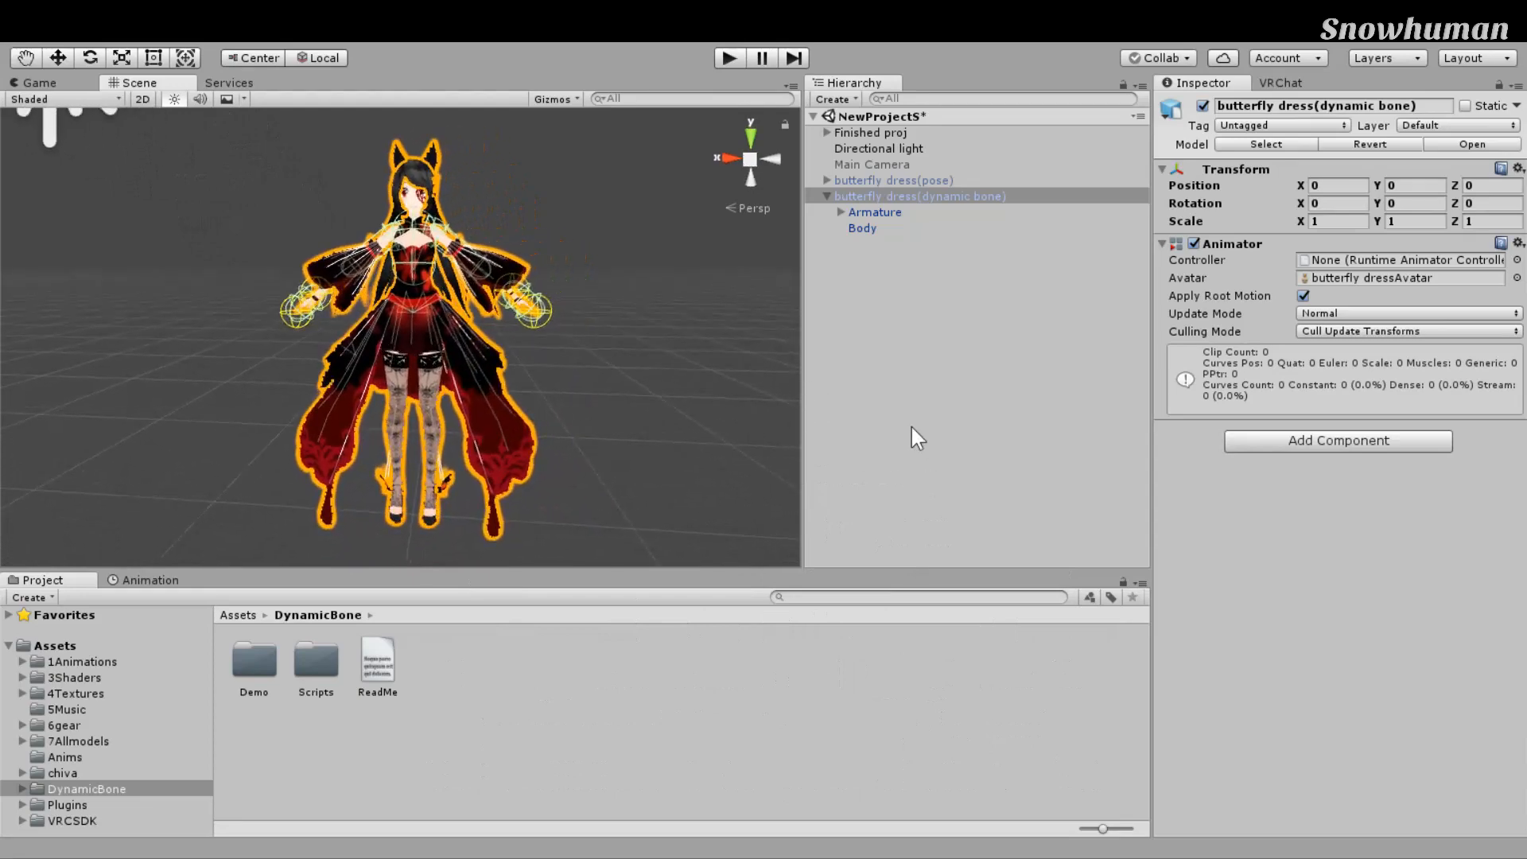
pyautogui.moveTo(912, 427); pyautogui.dragTo(926, 411, button='right')
pyautogui.moveTo(836, 361); pyautogui.dragTo(847, 324, button='right')
pyautogui.scroll(2, 825, 361)
pyautogui.scroll(-2, 774, 358)
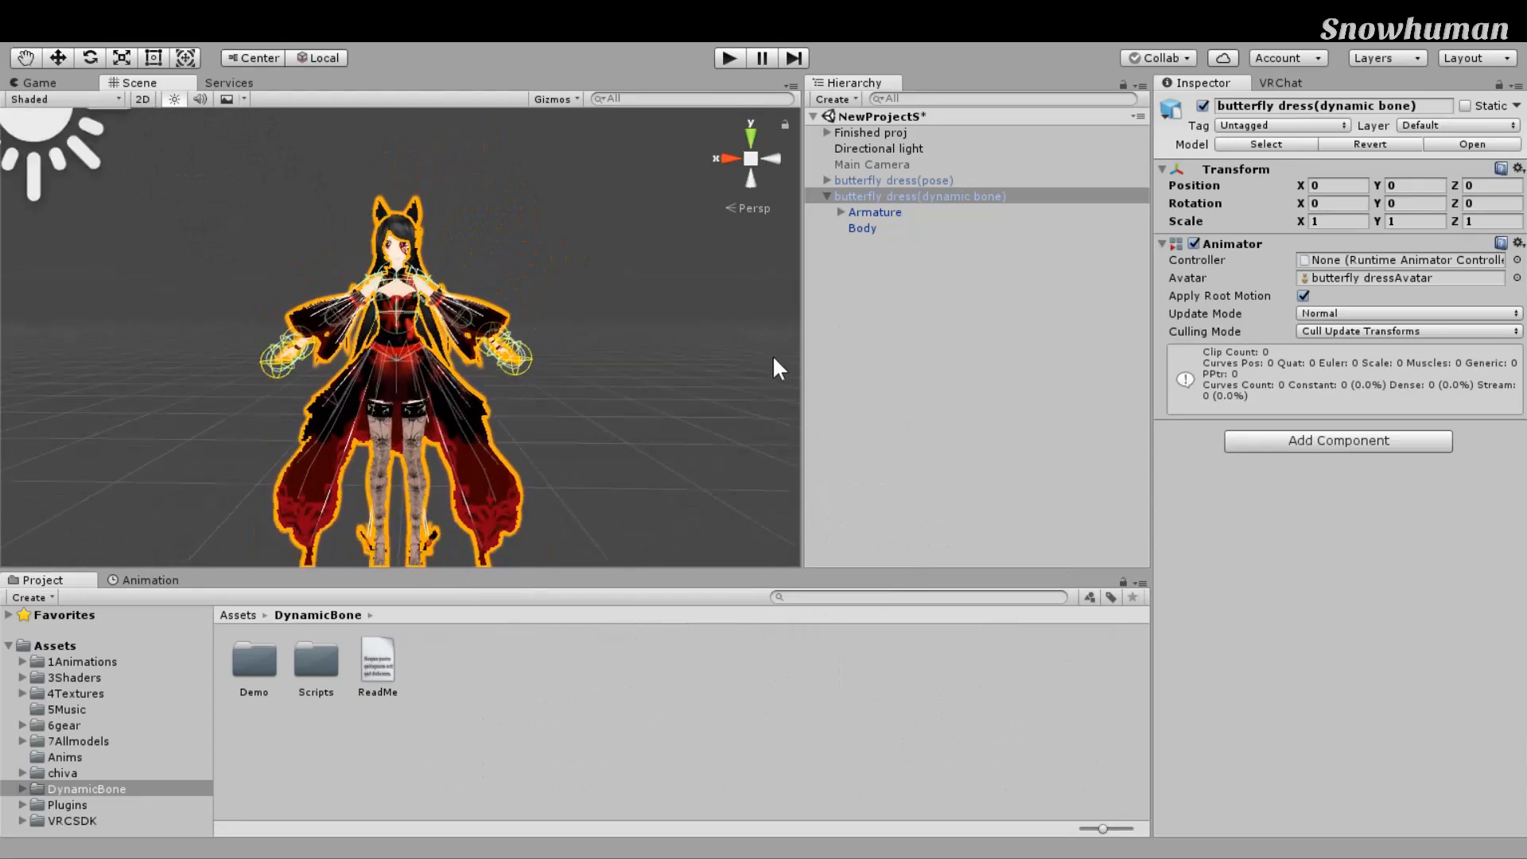
pyautogui.scroll(-2, 773, 357)
pyautogui.moveTo(774, 357); pyautogui.dragTo(796, 363, button='middle')
pyautogui.moveTo(748, 348); pyautogui.dragTo(744, 355, button='right')
pyautogui.scroll(2, 747, 357)
pyautogui.moveTo(746, 358); pyautogui.dragTo(755, 400, button='middle')
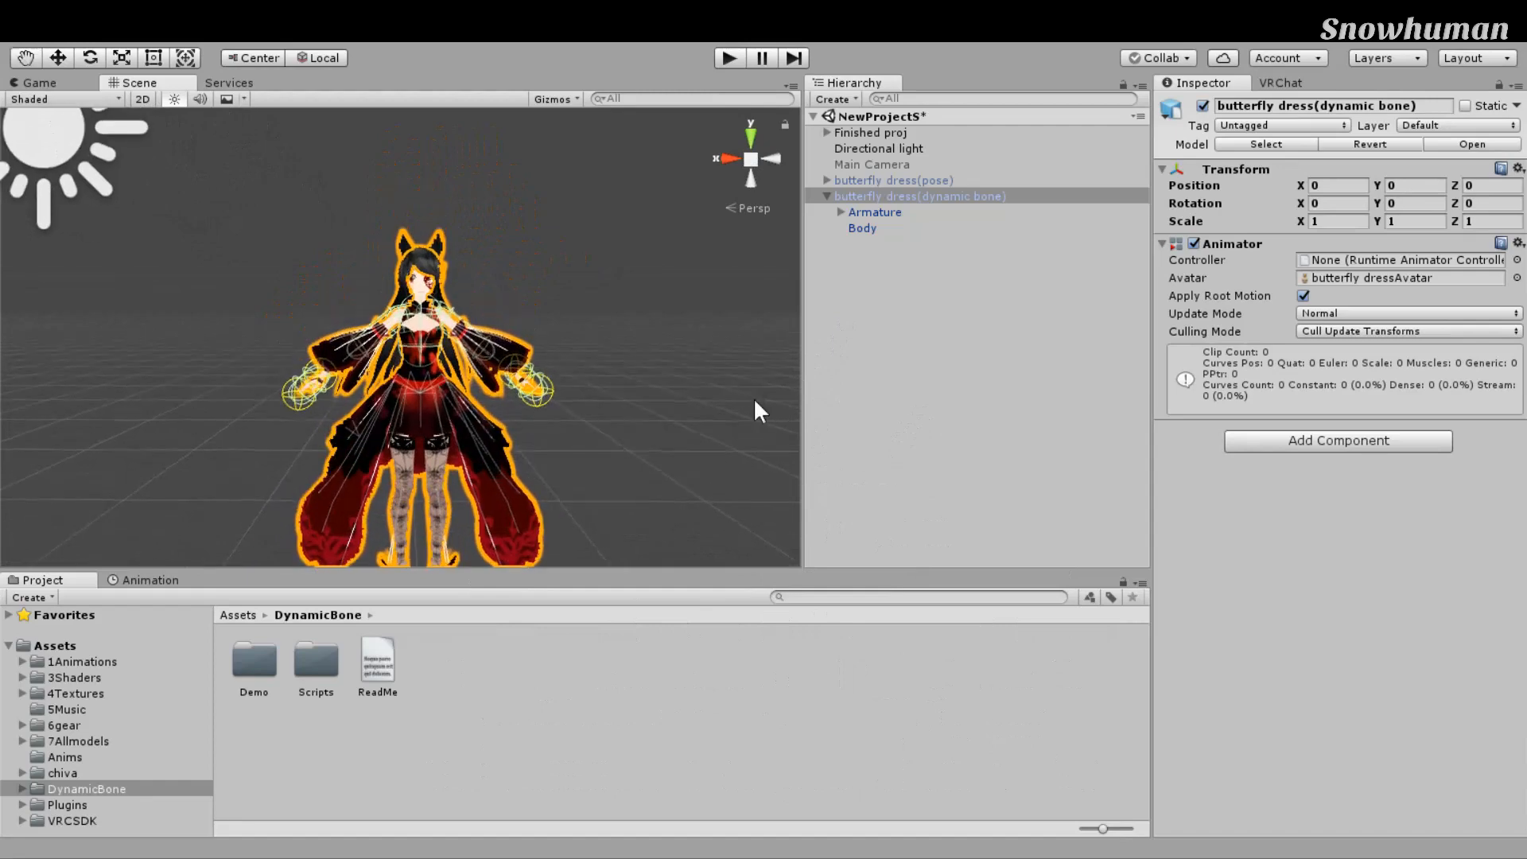
pyautogui.scroll(4, 755, 400)
pyautogui.scroll(-2, 779, 372)
pyautogui.moveTo(780, 371); pyautogui.dragTo(839, 336, button='right')
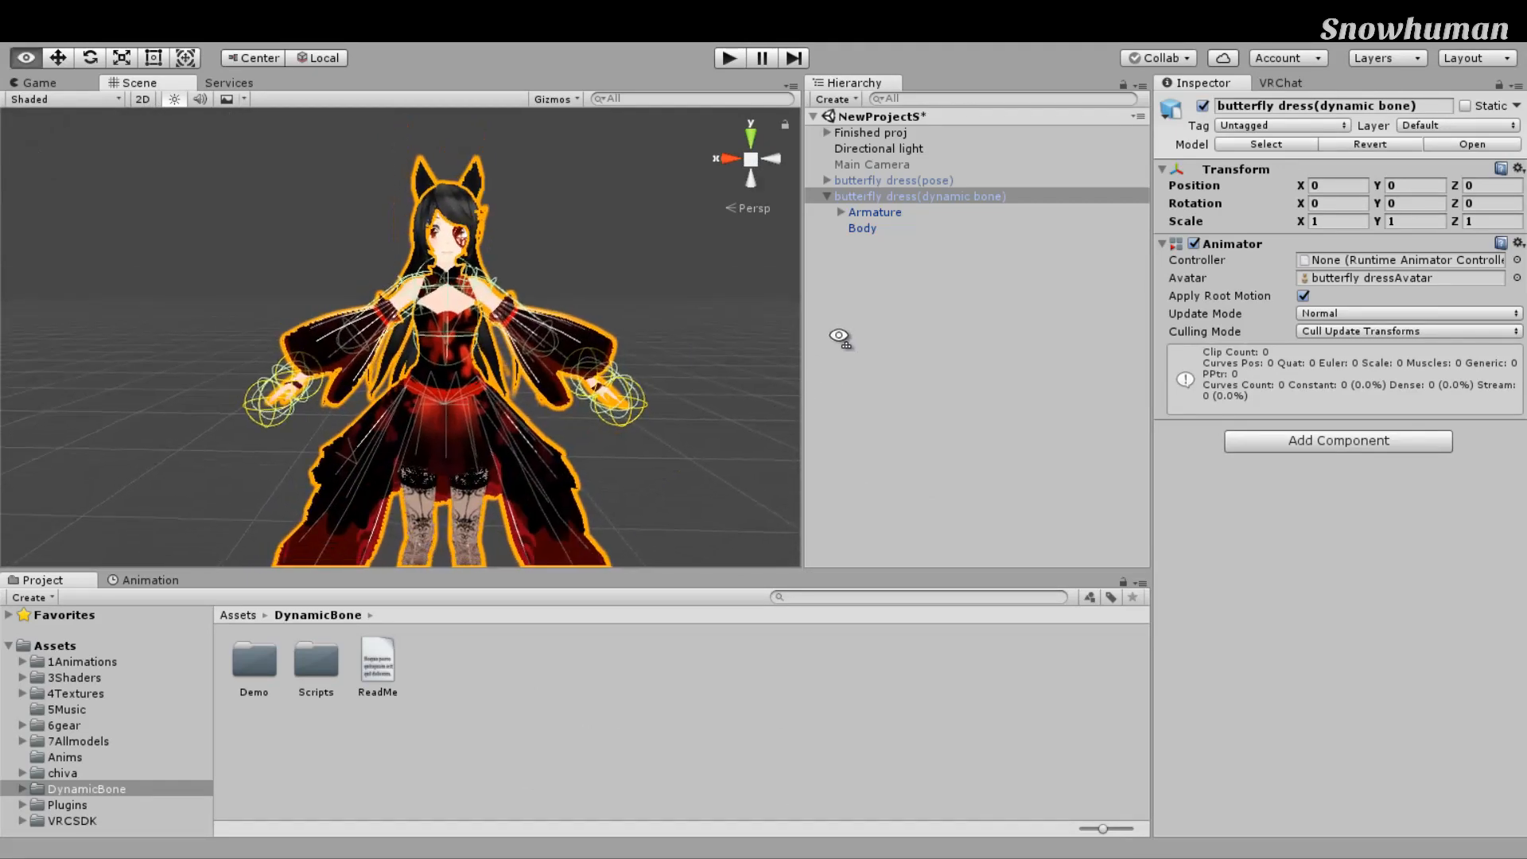
pyautogui.moveTo(890, 416); pyautogui.dragTo(880, 414, button='right')
pyautogui.scroll(-5, 879, 414)
pyautogui.moveTo(880, 414); pyautogui.dragTo(851, 403, button='middle')
pyautogui.scroll(2, 851, 402)
pyautogui.moveTo(851, 403); pyautogui.dragTo(878, 410, button='right')
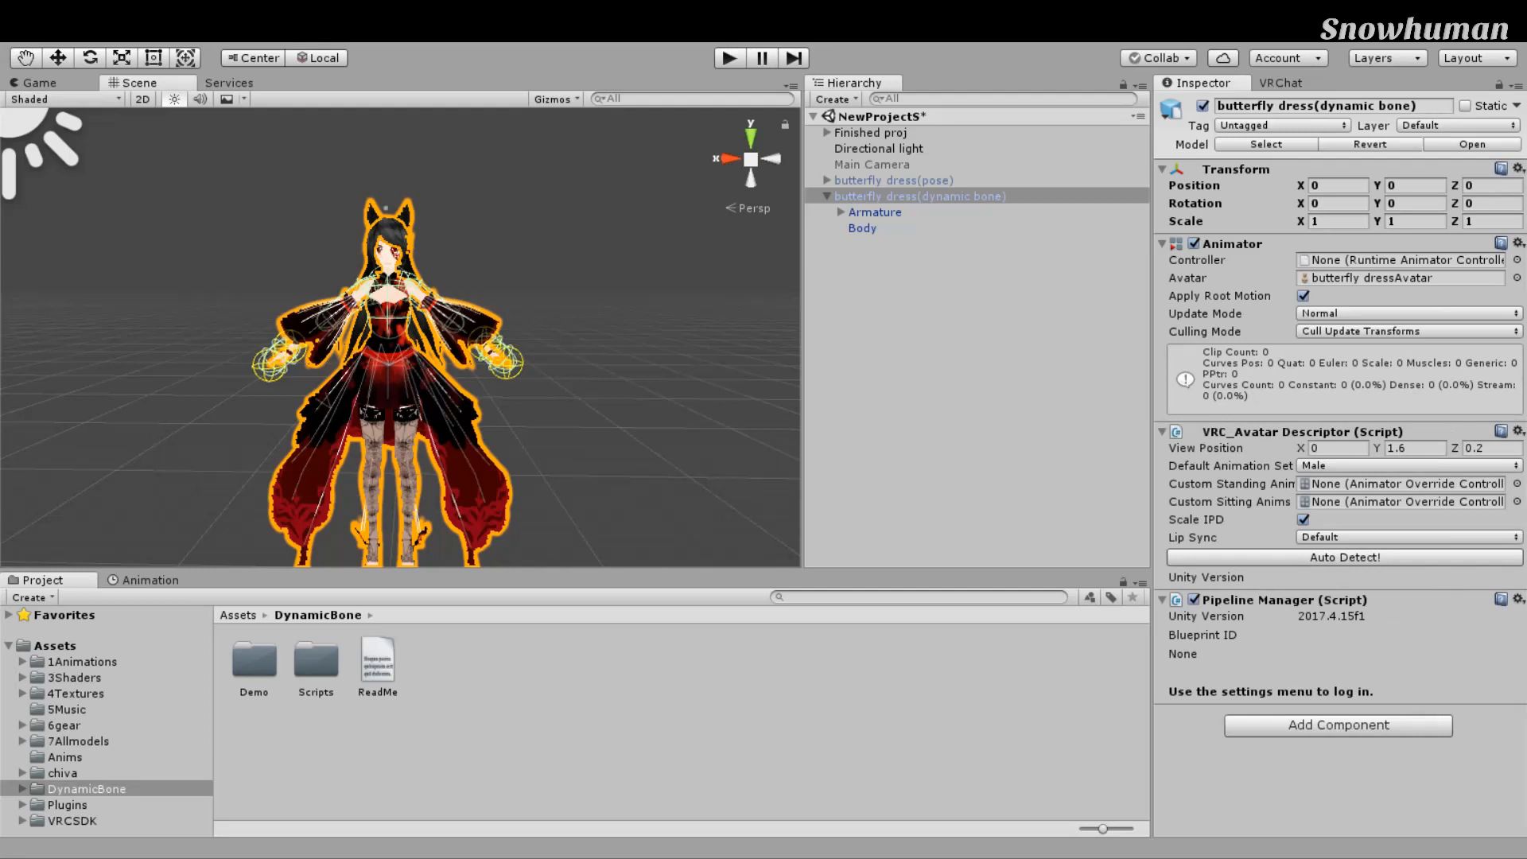
# Step: Try the Default Animation Set dropdown as Female, then switch it back to Male
pyautogui.scroll(3, 660, 343)
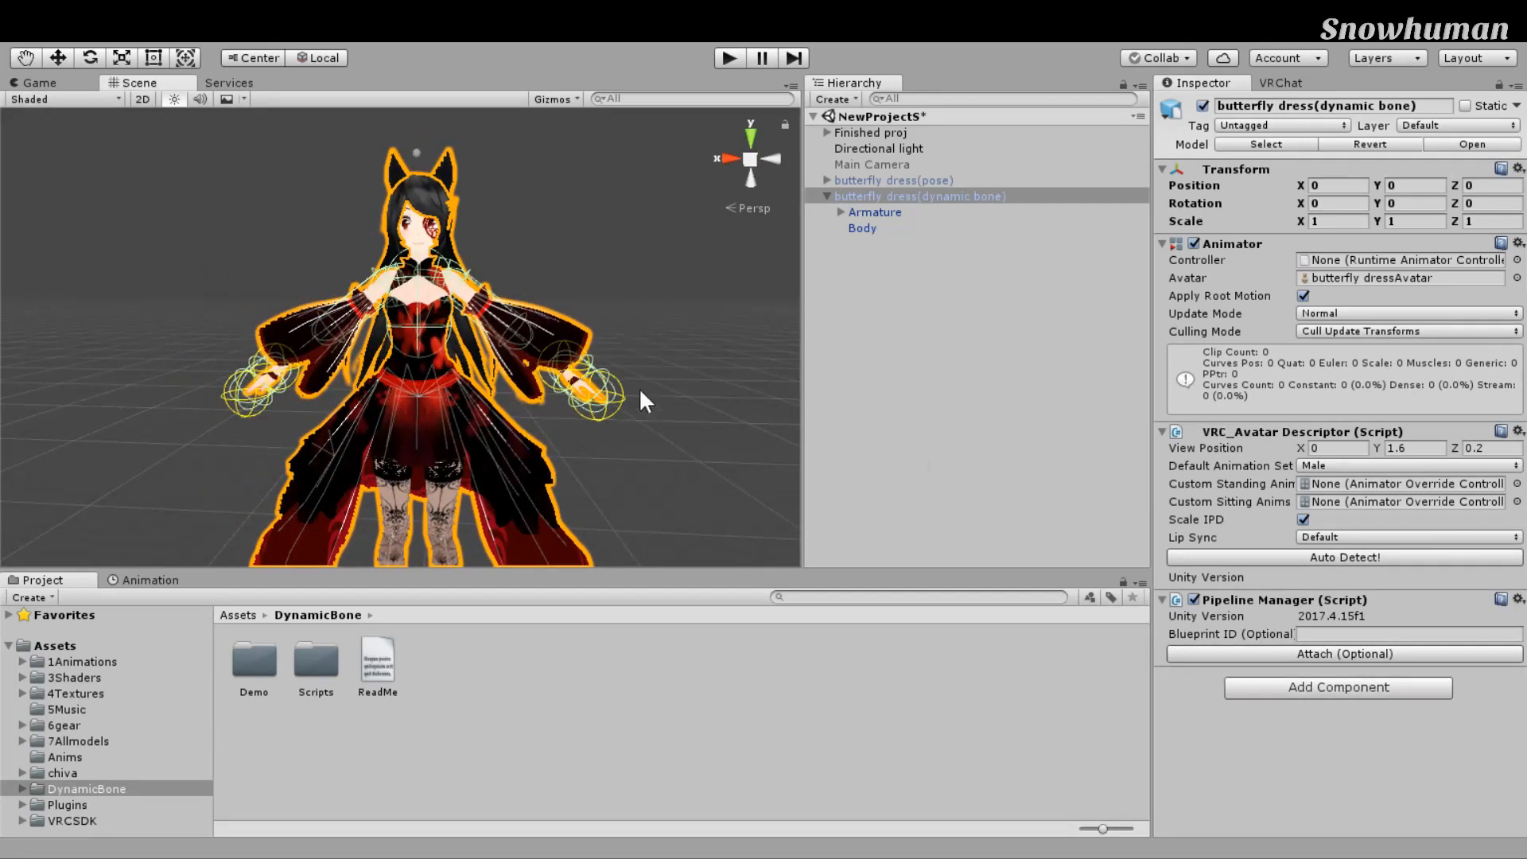
pyautogui.moveTo(599, 315); pyautogui.dragTo(628, 334, button='middle')
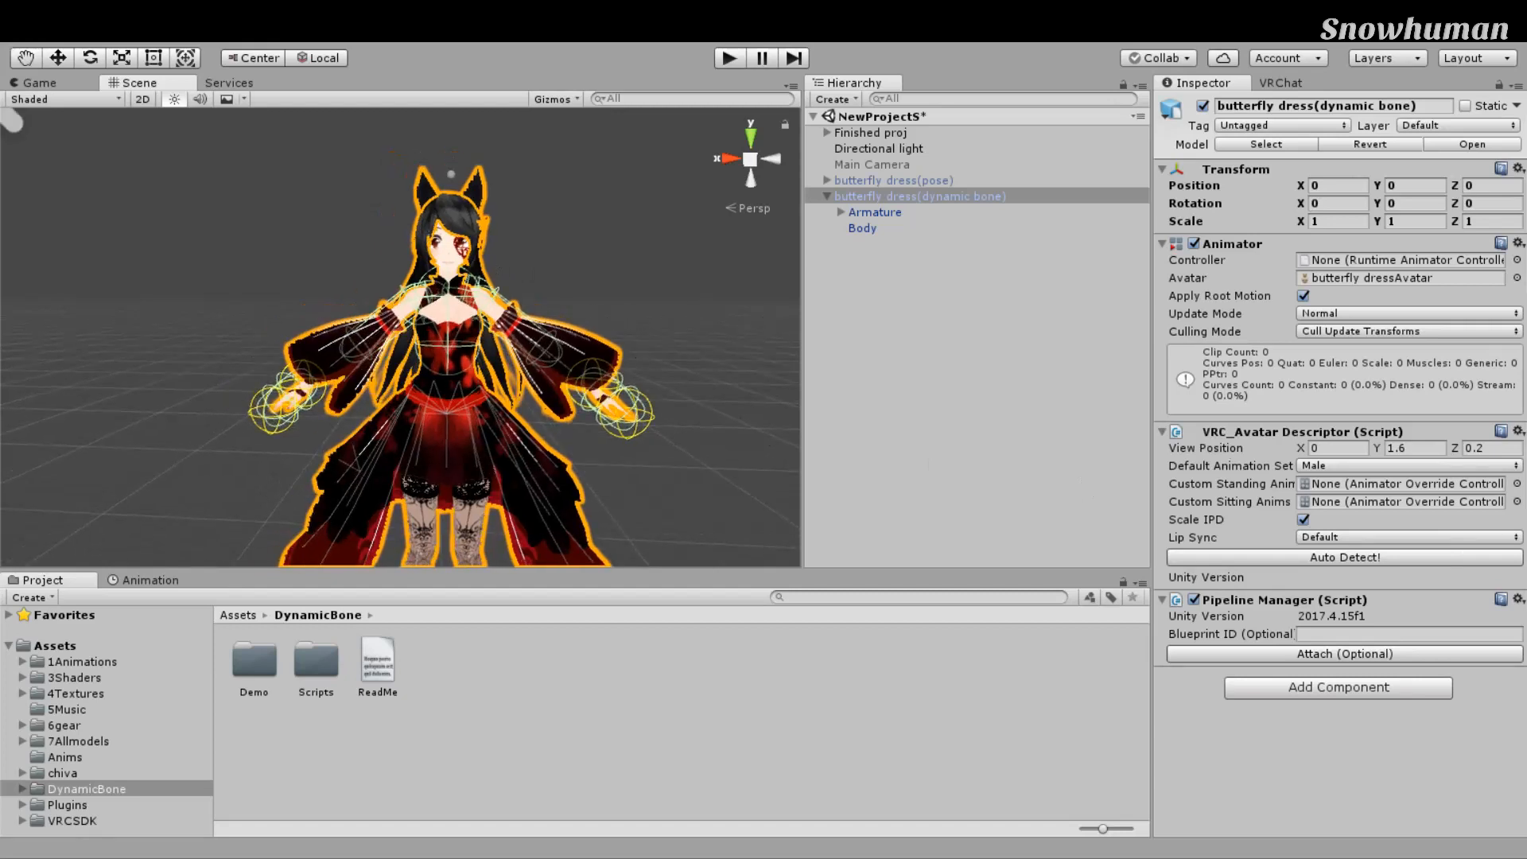
pyautogui.click(1408, 466)
pyautogui.click(1408, 480)
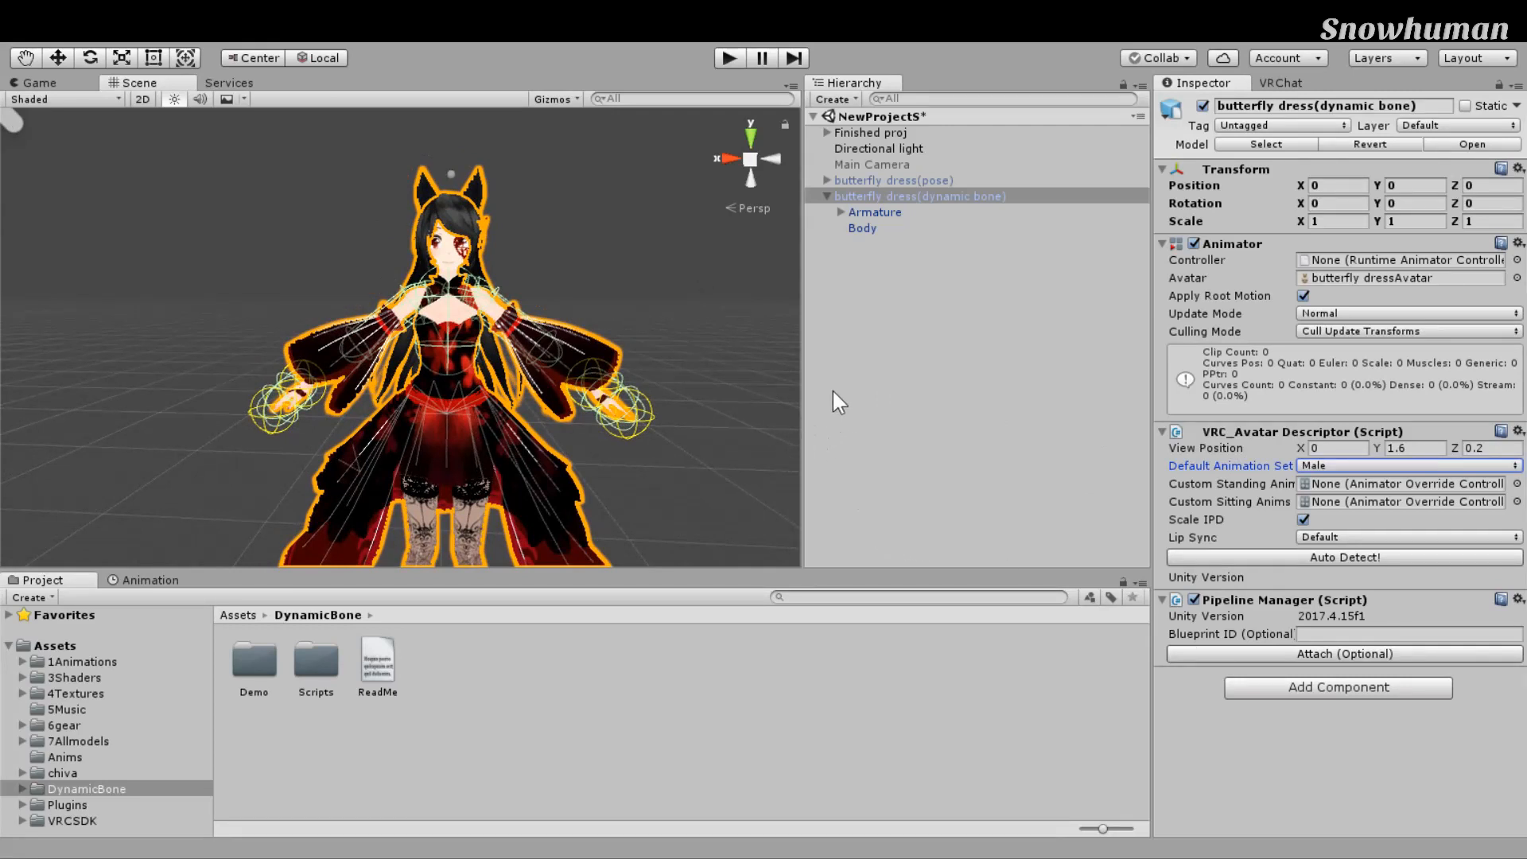
# Step: Set the Default Animation Set to Female
pyautogui.click(1409, 495)
pyautogui.click(1409, 481)
pyautogui.click(1409, 495)
pyautogui.scroll(-7, 708, 402)
pyautogui.moveTo(695, 401); pyautogui.dragTo(661, 376, button='middle')
pyautogui.scroll(7, 645, 377)
pyautogui.scroll(-3, 716, 374)
# Step: Widen the Inspector, check the custom anims slots, and set Lip Sync to Viseme Blend Shape
pyautogui.moveTo(1152, 433); pyautogui.dragTo(1078, 429)
pyautogui.click(1439, 462)
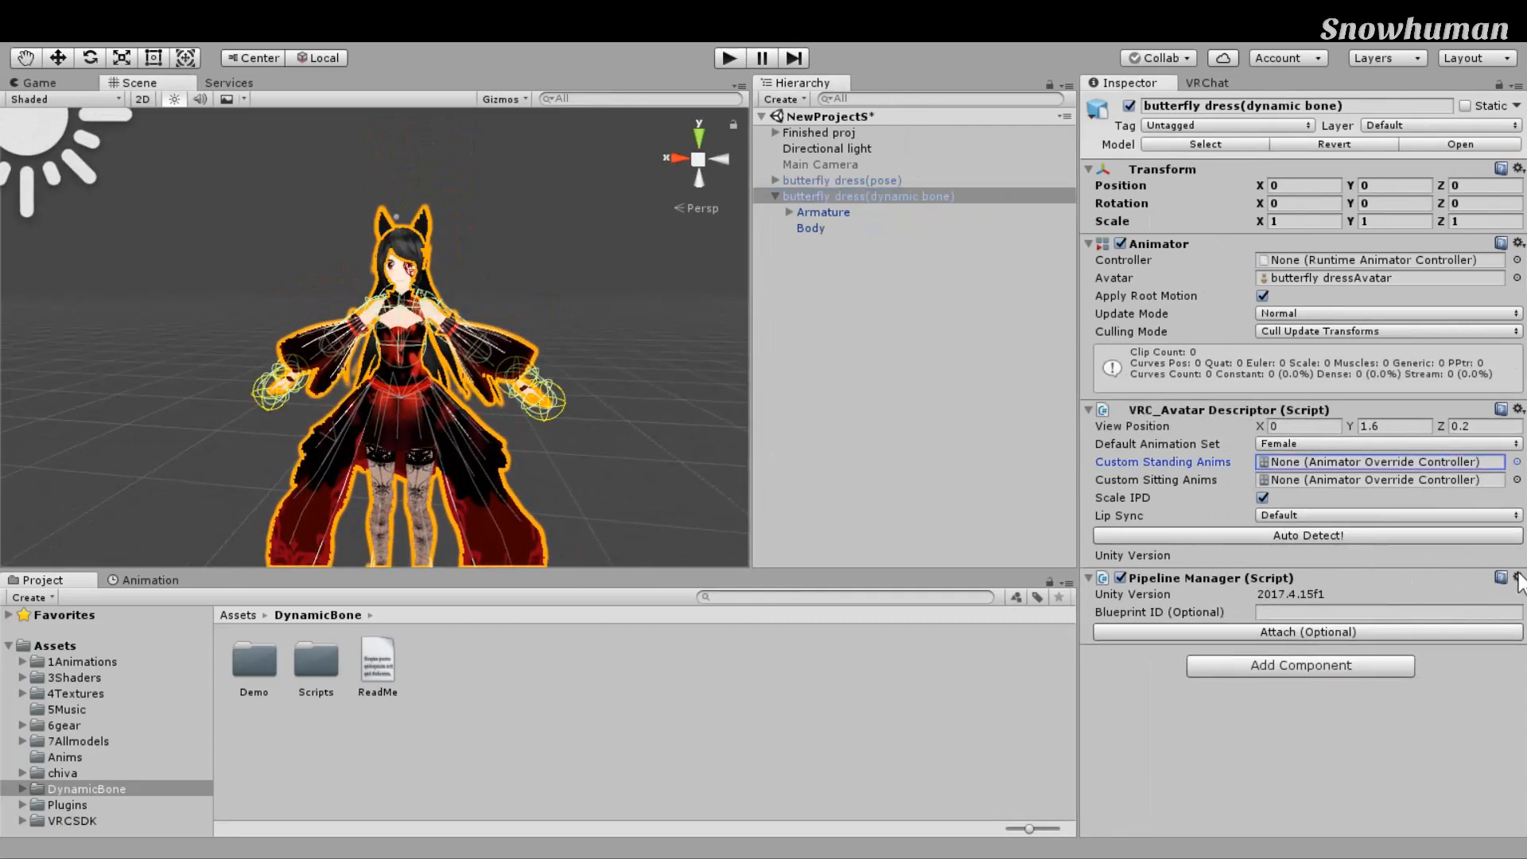
pyautogui.click(1435, 479)
pyautogui.press('Up')
pyautogui.press('Up')
pyautogui.press('Down')
pyautogui.press('Down')
pyautogui.press('Up')
pyautogui.press('Down')
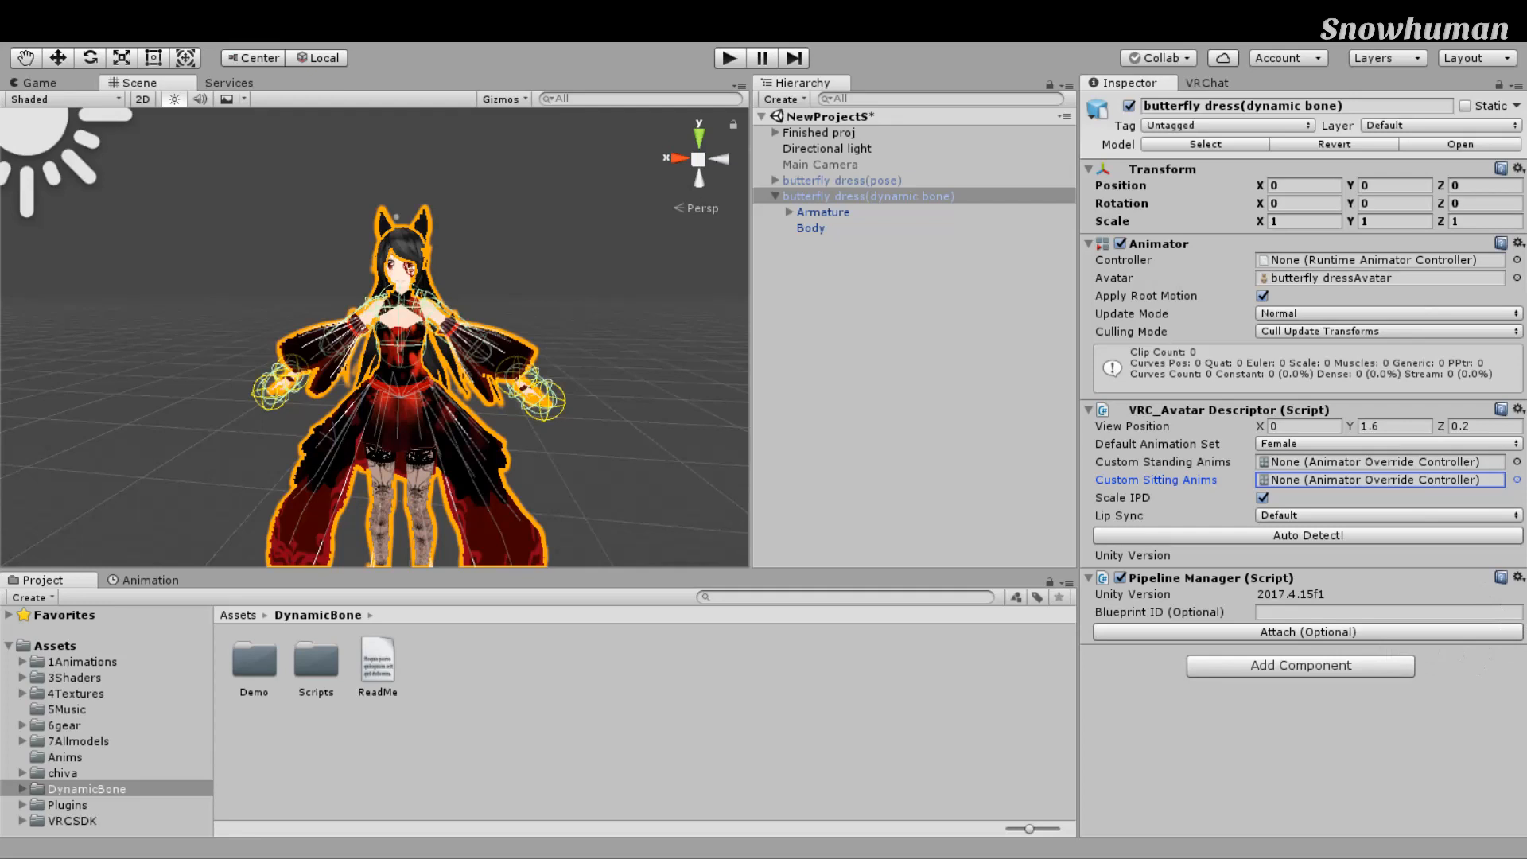
pyautogui.click(1436, 556)
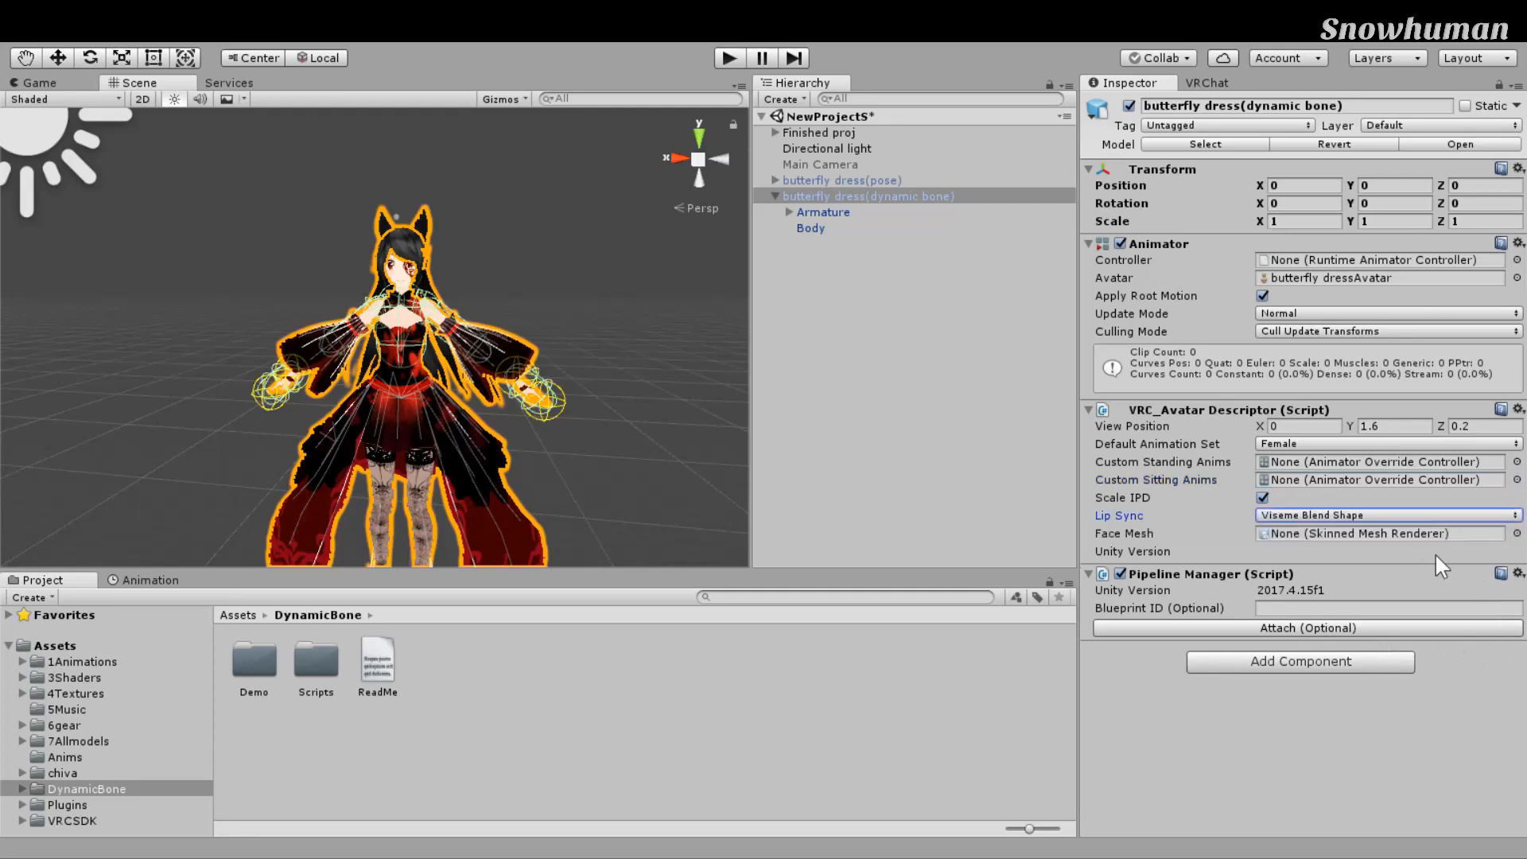
pyautogui.moveTo(1006, 228); pyautogui.dragTo(1408, 515)
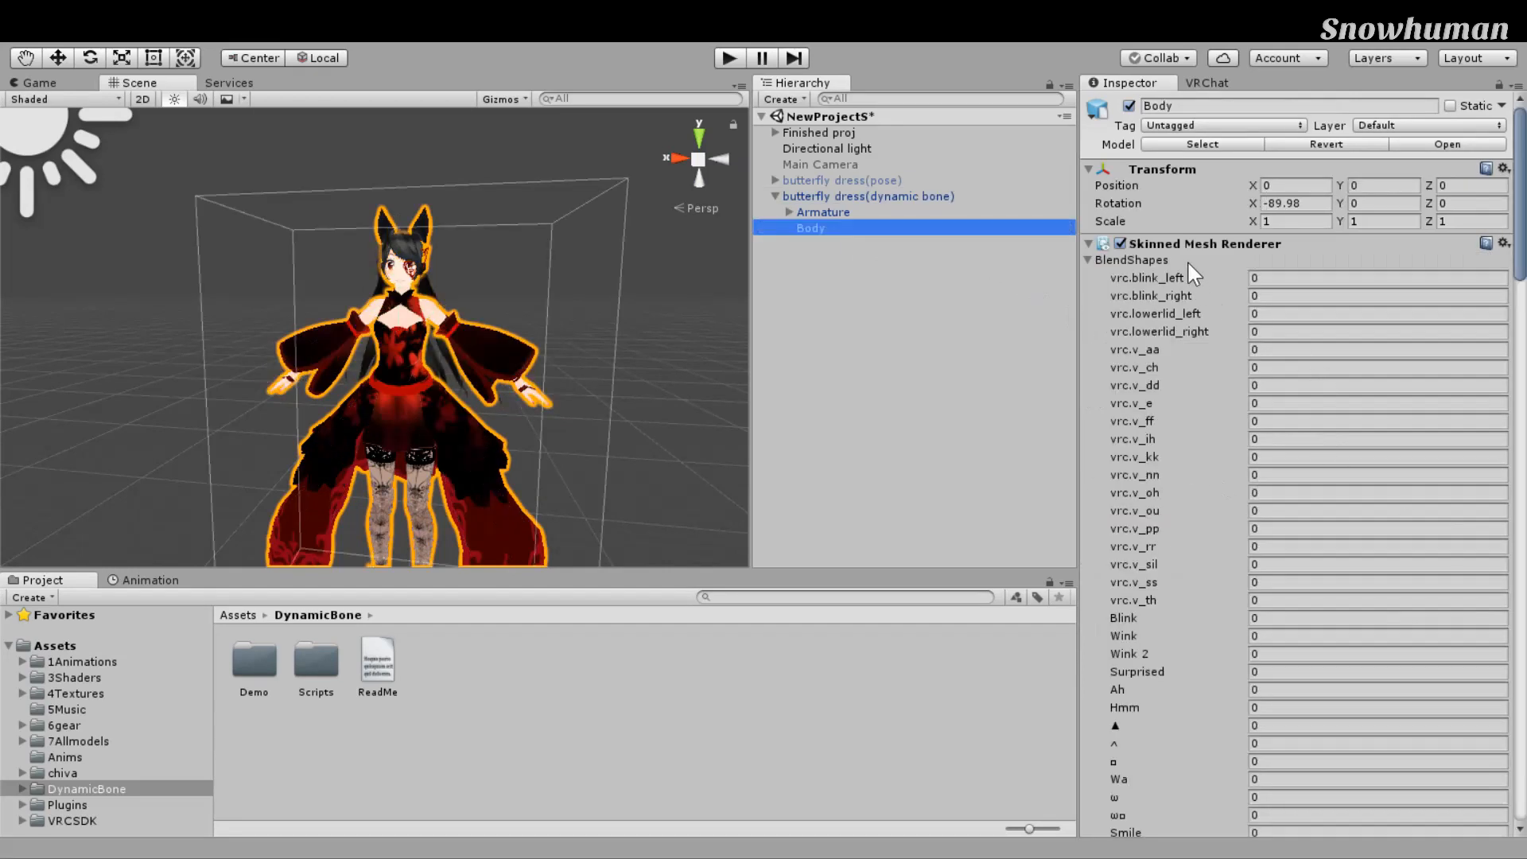
# Step: Assign the Body mesh as the avatar descriptor's Face Mesh
pyautogui.press('Up')
pyautogui.press('Up')
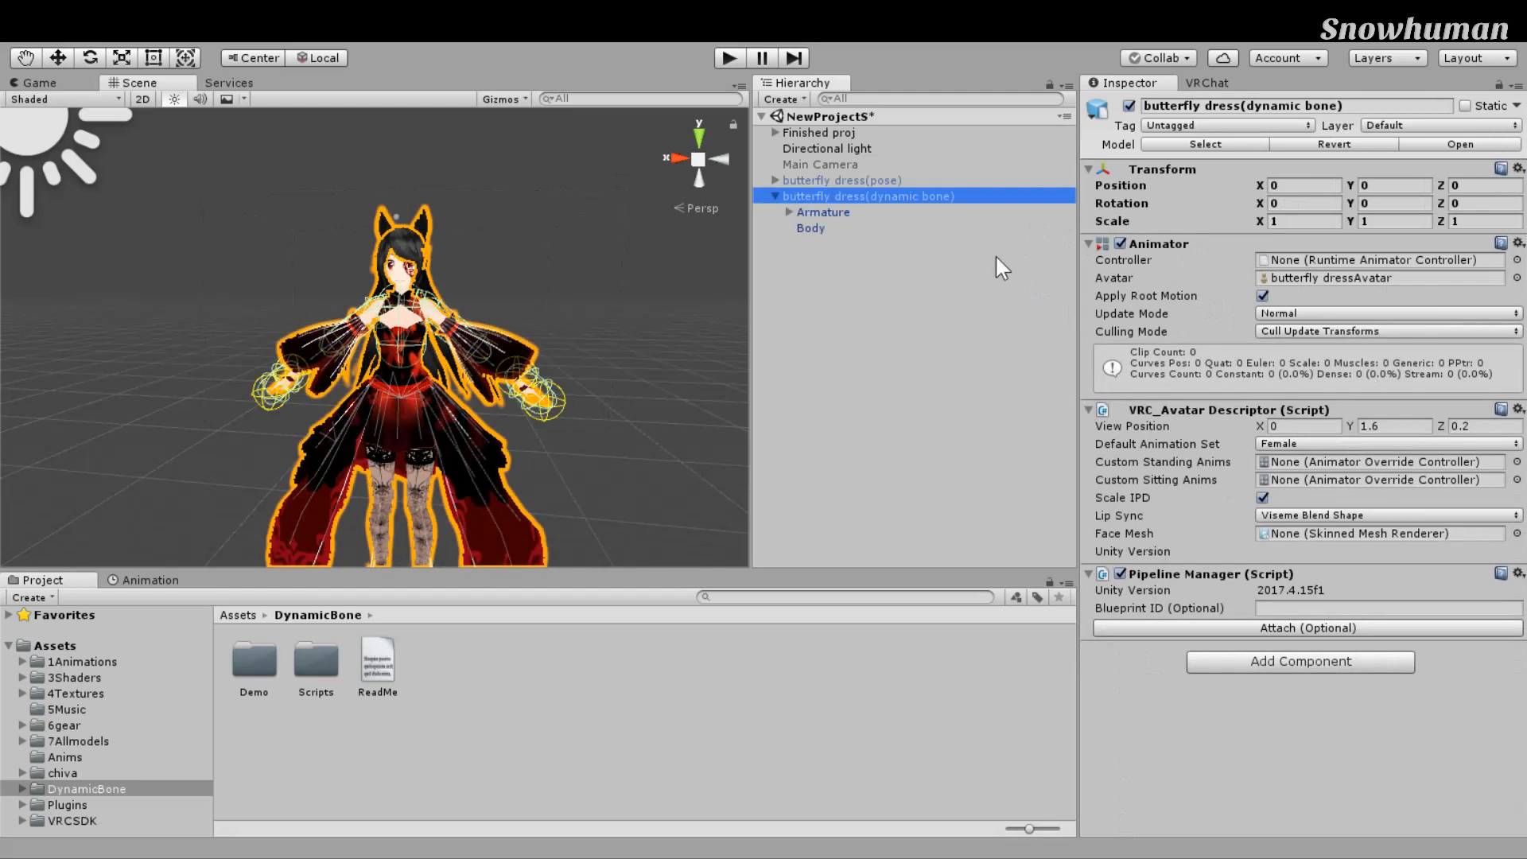
pyautogui.moveTo(811, 228); pyautogui.dragTo(1376, 533)
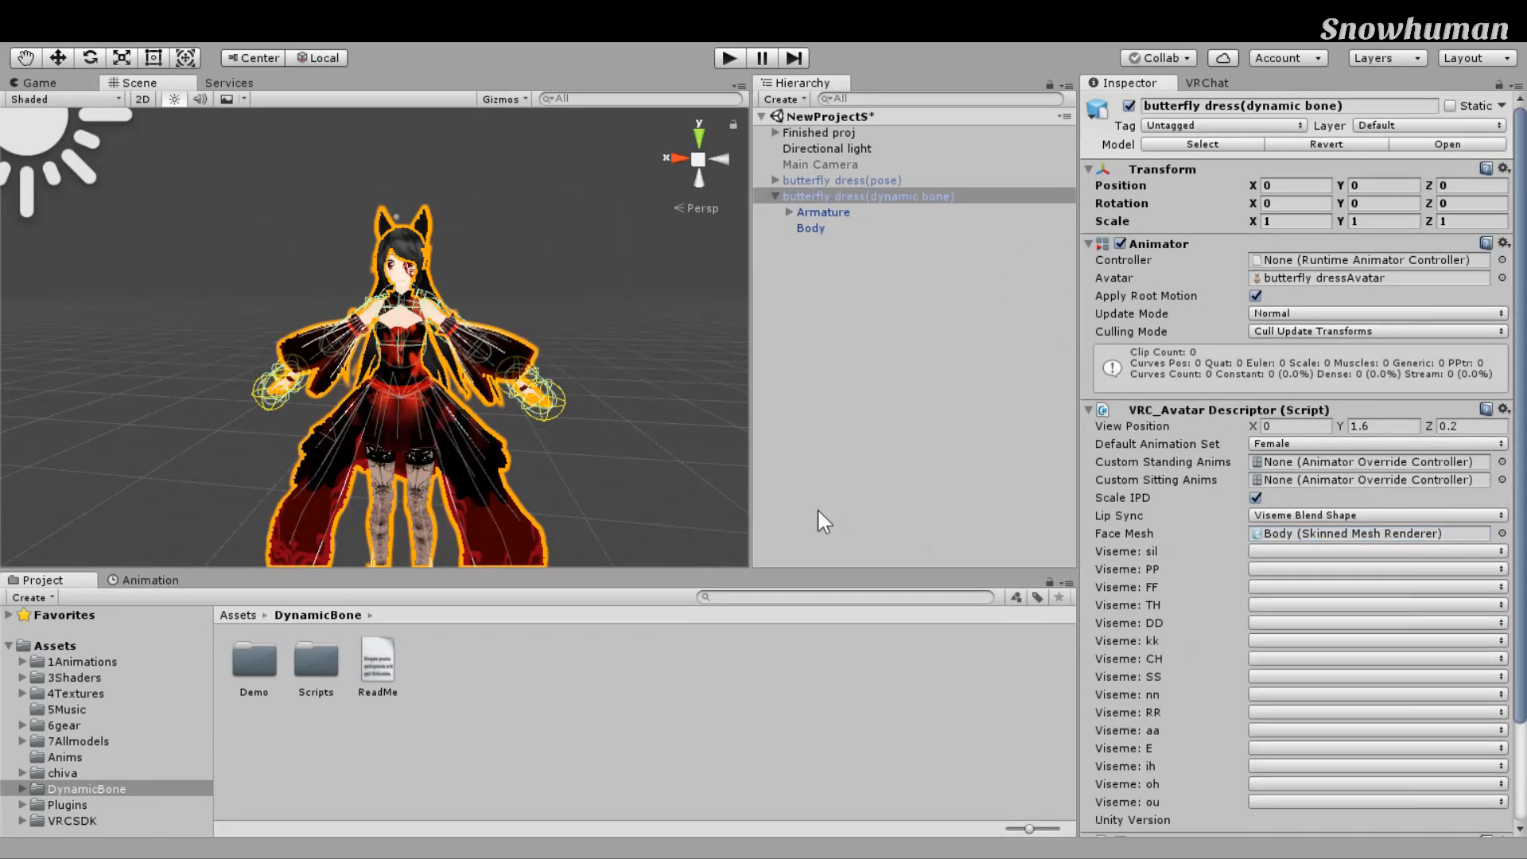
pyautogui.scroll(-2, 1303, 462)
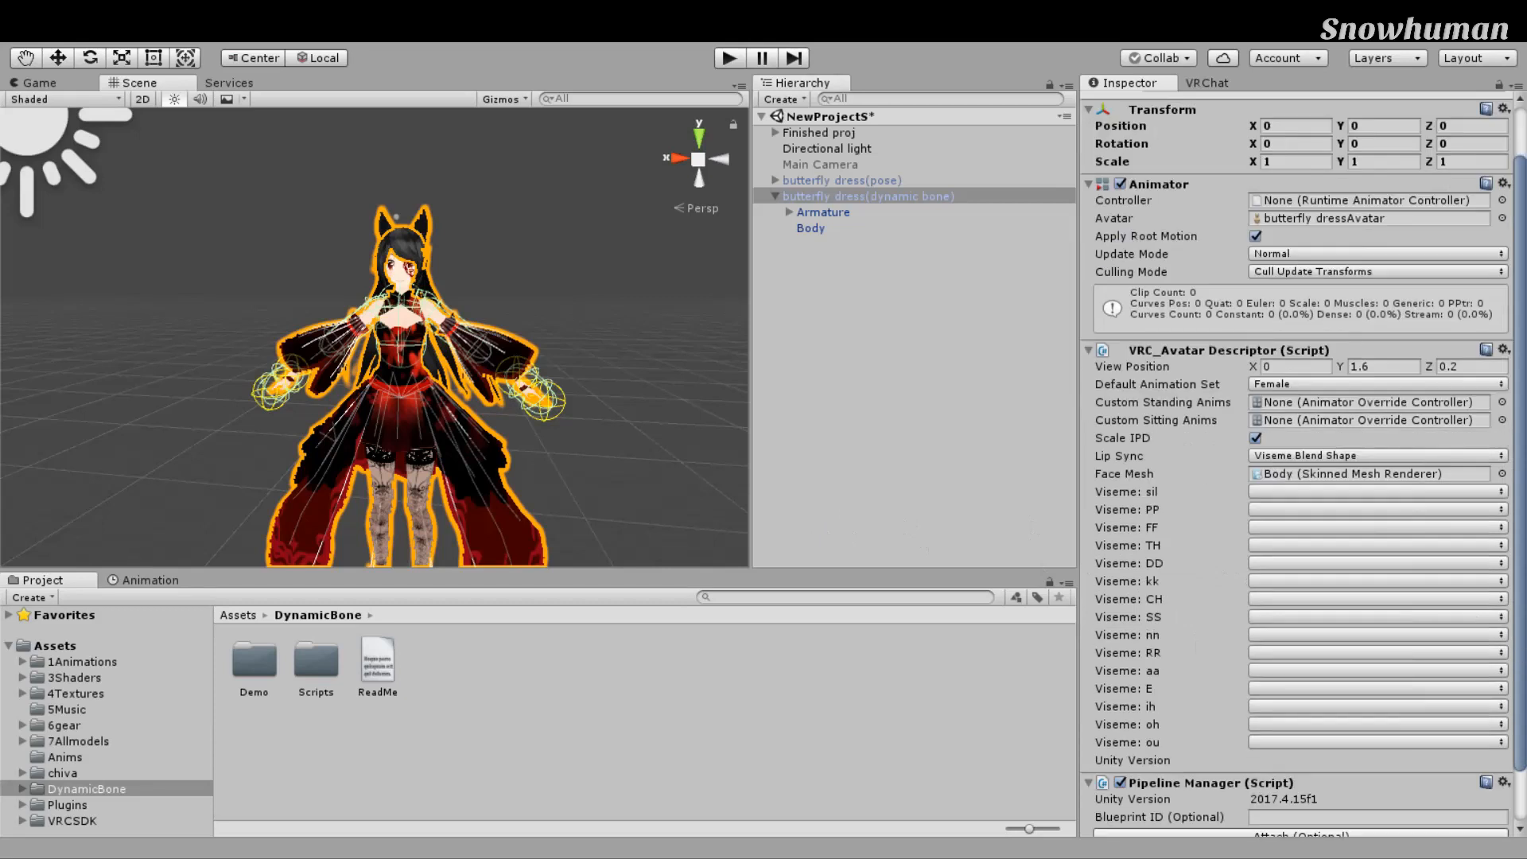
# Step: Map visemes sil, PP, FF, TH, DD and kk to vrc.v_sil, vrc.v_pp, vrc.v_ff, vrc.v_th, vrc.v_dd, vrc.v_kk
pyautogui.click(1378, 492)
pyautogui.click(1378, 509)
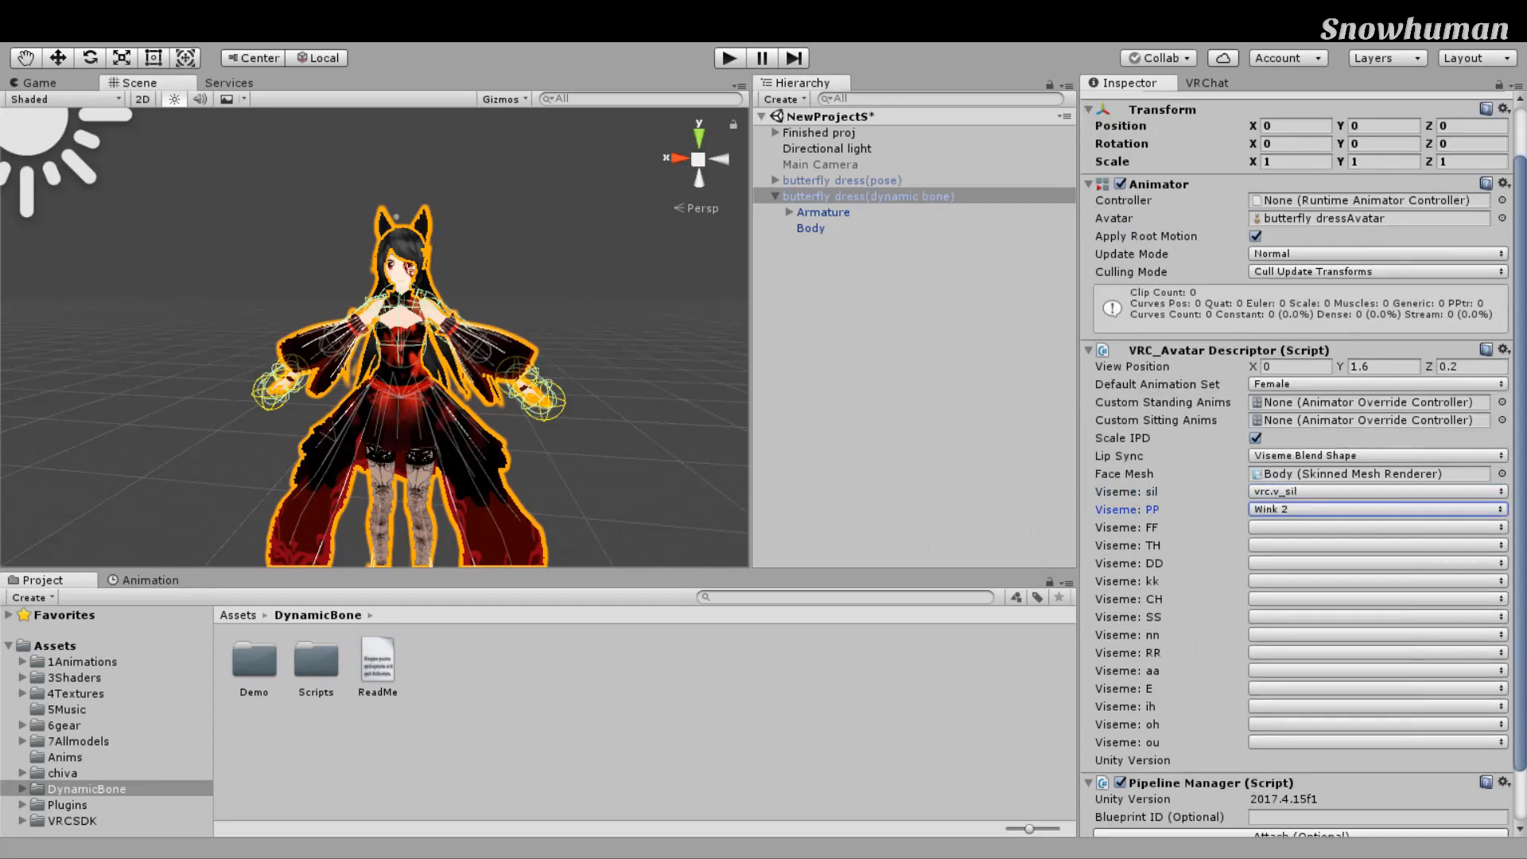
pyautogui.click(1378, 509)
pyautogui.click(1378, 528)
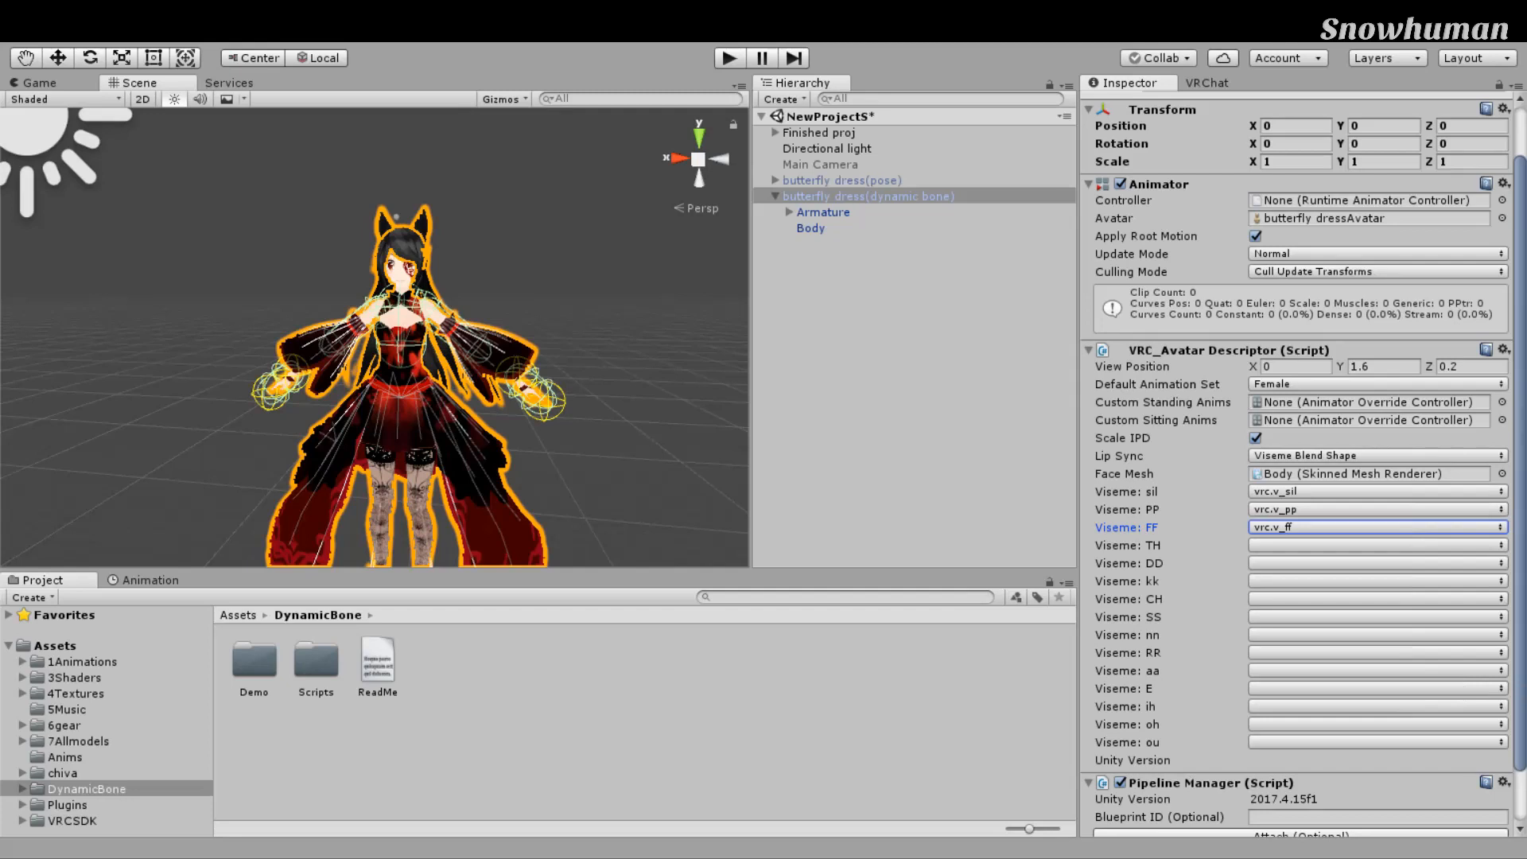
pyautogui.click(1377, 545)
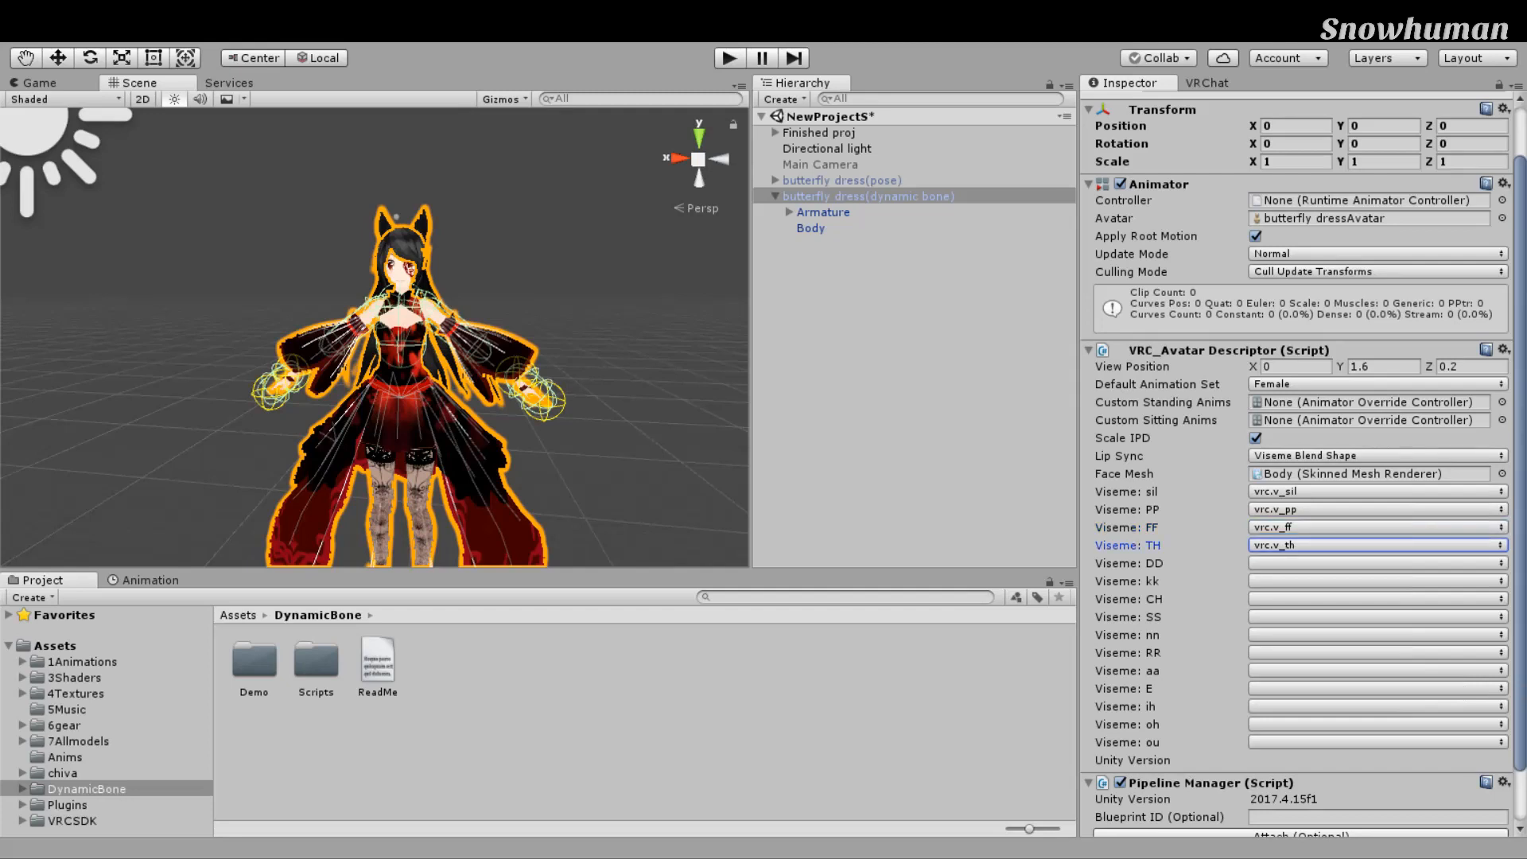
pyautogui.click(1378, 563)
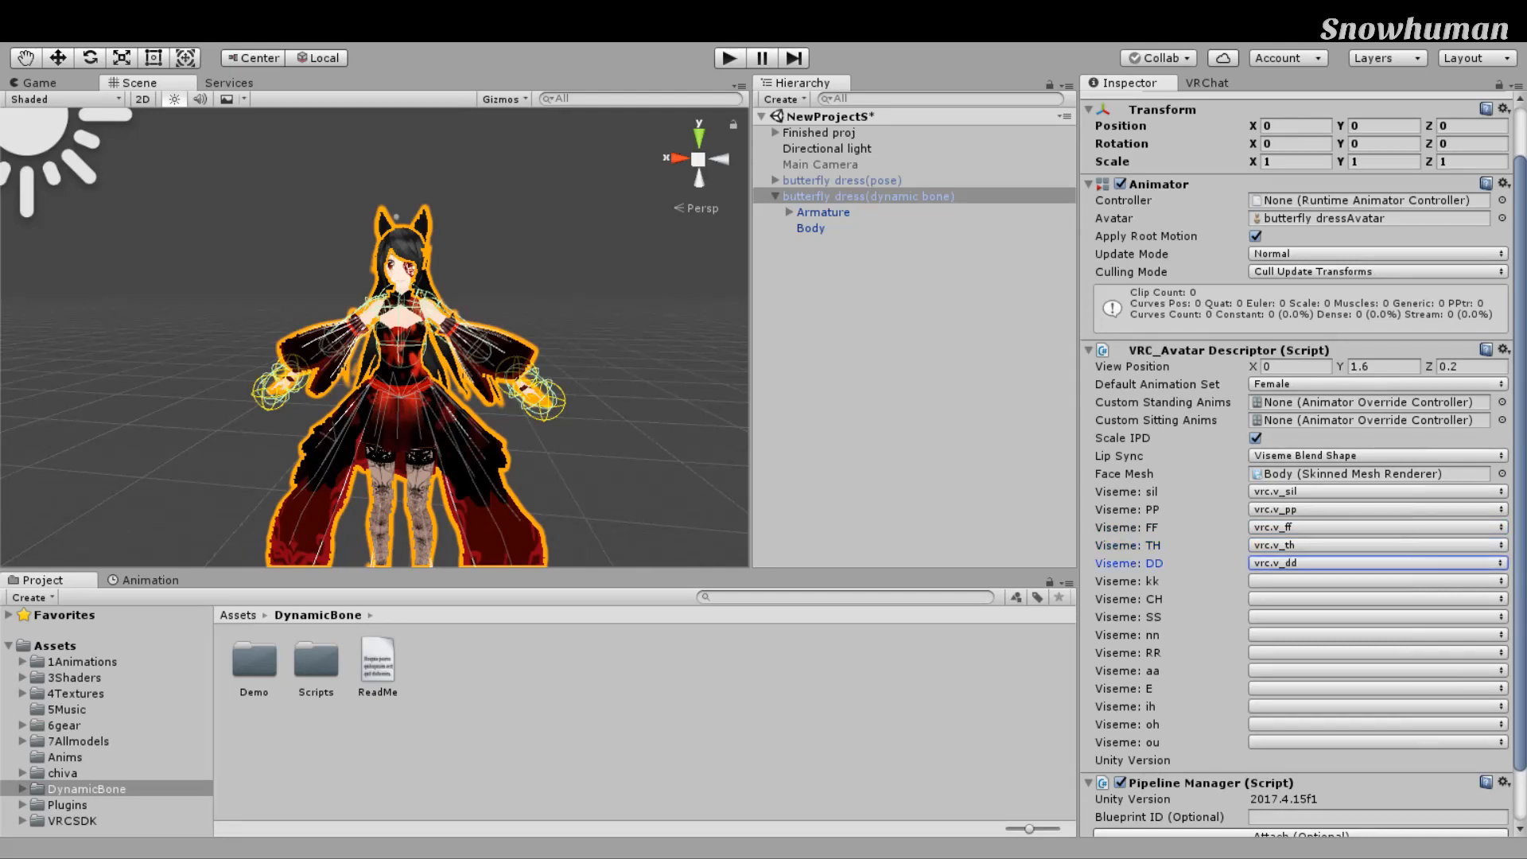
pyautogui.click(1477, 463)
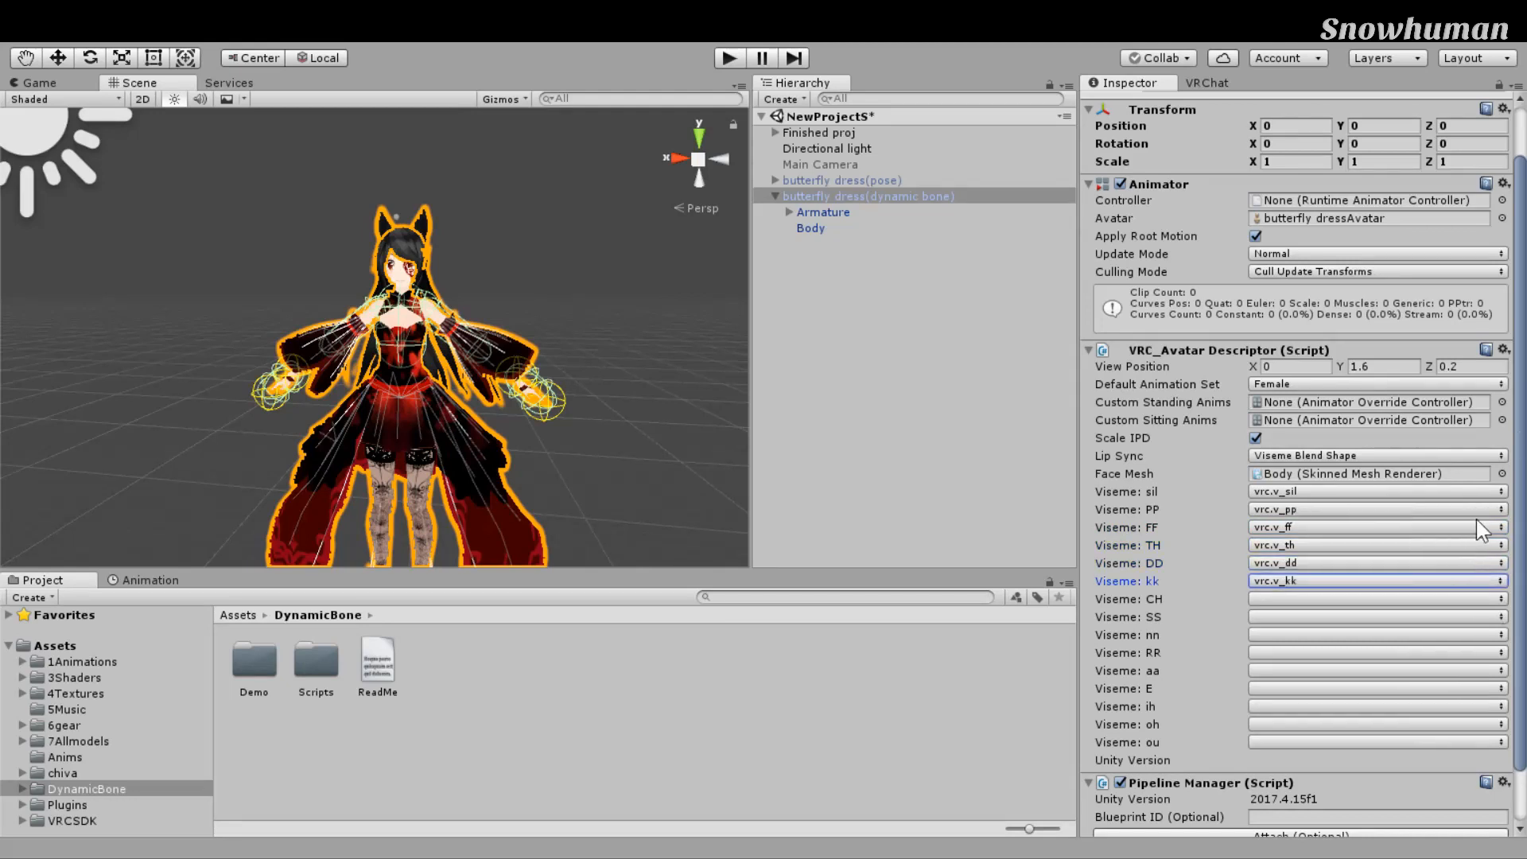
pyautogui.scroll(3, 1357, 288)
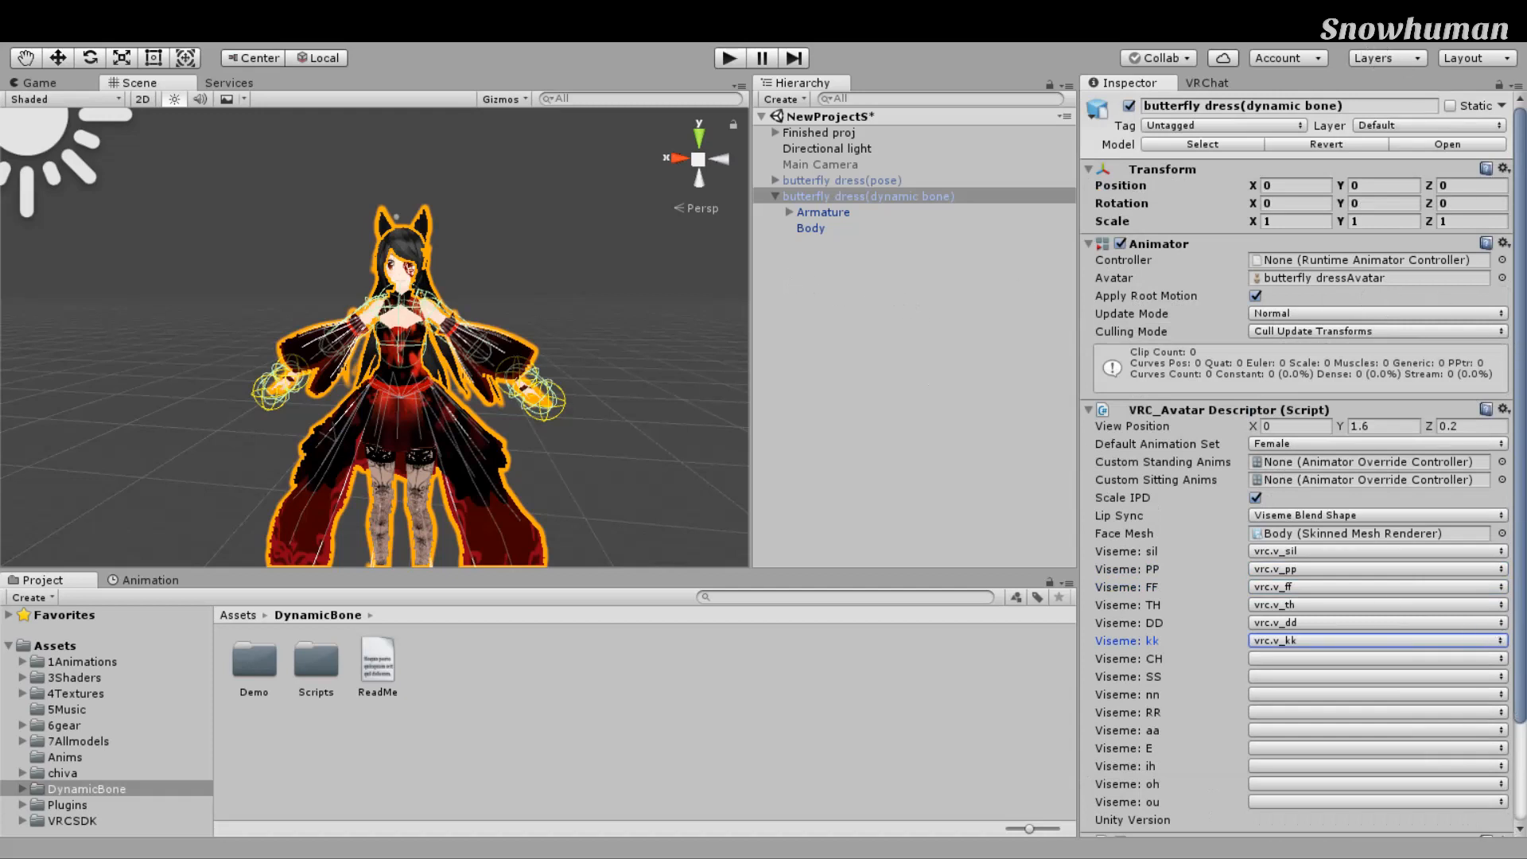
pyautogui.click(1206, 83)
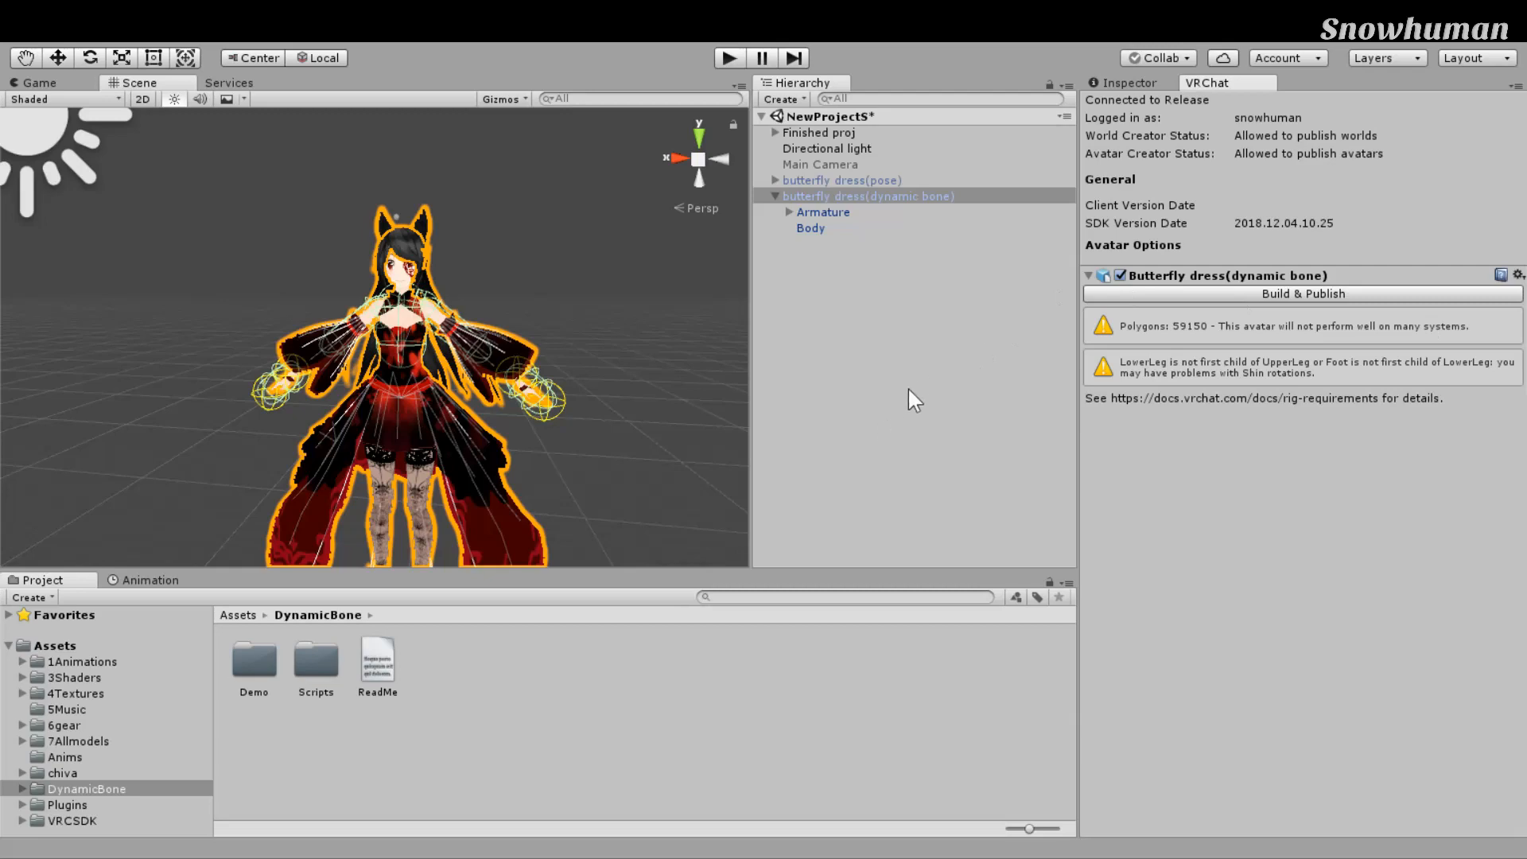
pyautogui.moveTo(941, 373); pyautogui.dragTo(1088, 389)
pyautogui.moveTo(753, 369); pyautogui.dragTo(814, 345, button='right')
pyautogui.scroll(-5, 814, 346)
pyautogui.scroll(3, 820, 347)
pyautogui.scroll(8, 825, 348)
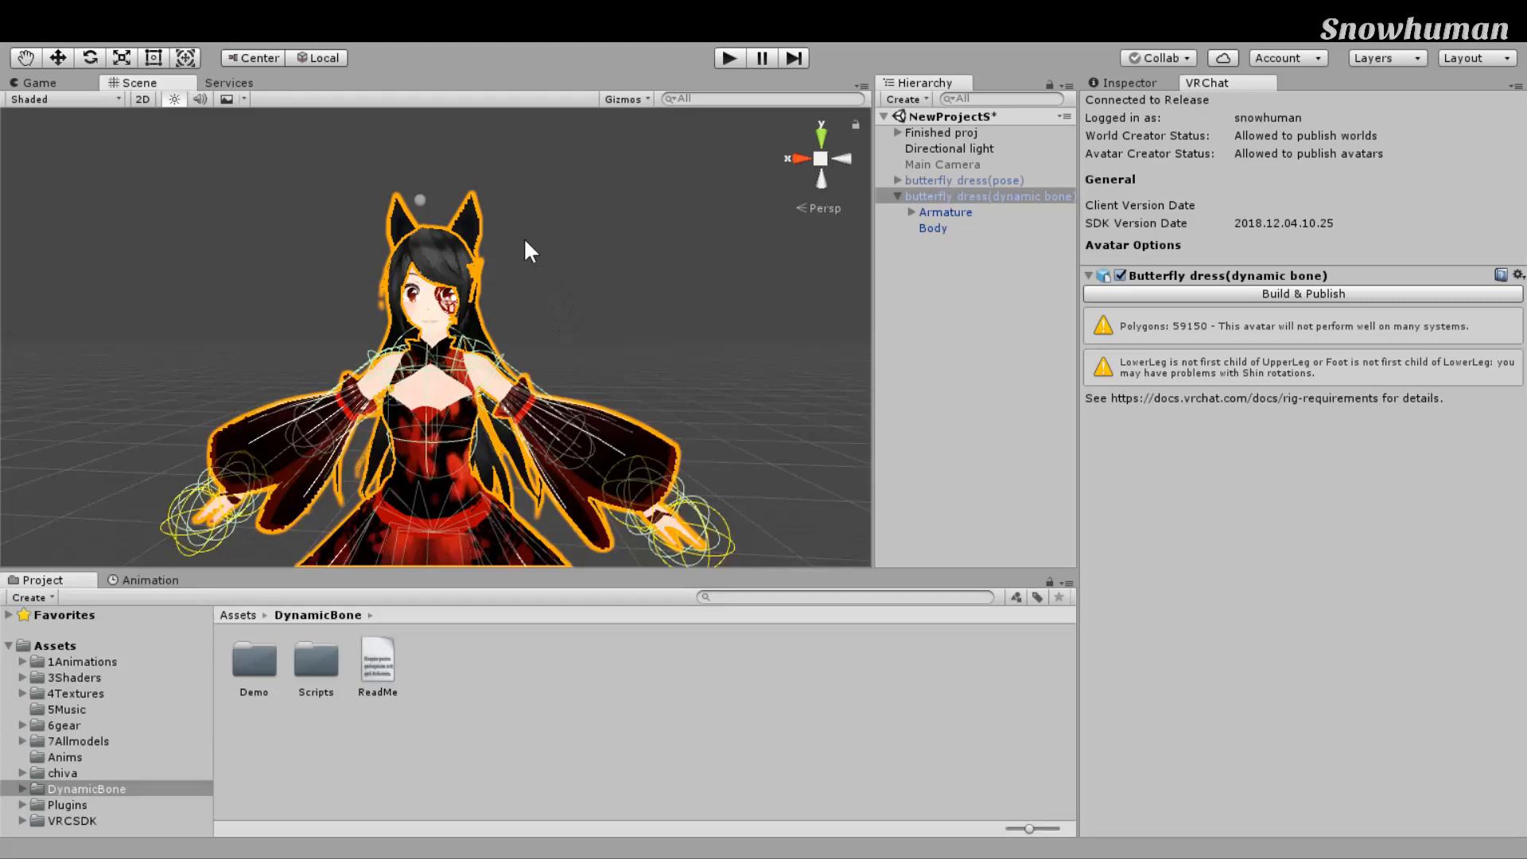
pyautogui.click(525, 239)
pyautogui.scroll(3, 535, 266)
pyautogui.click(528, 374)
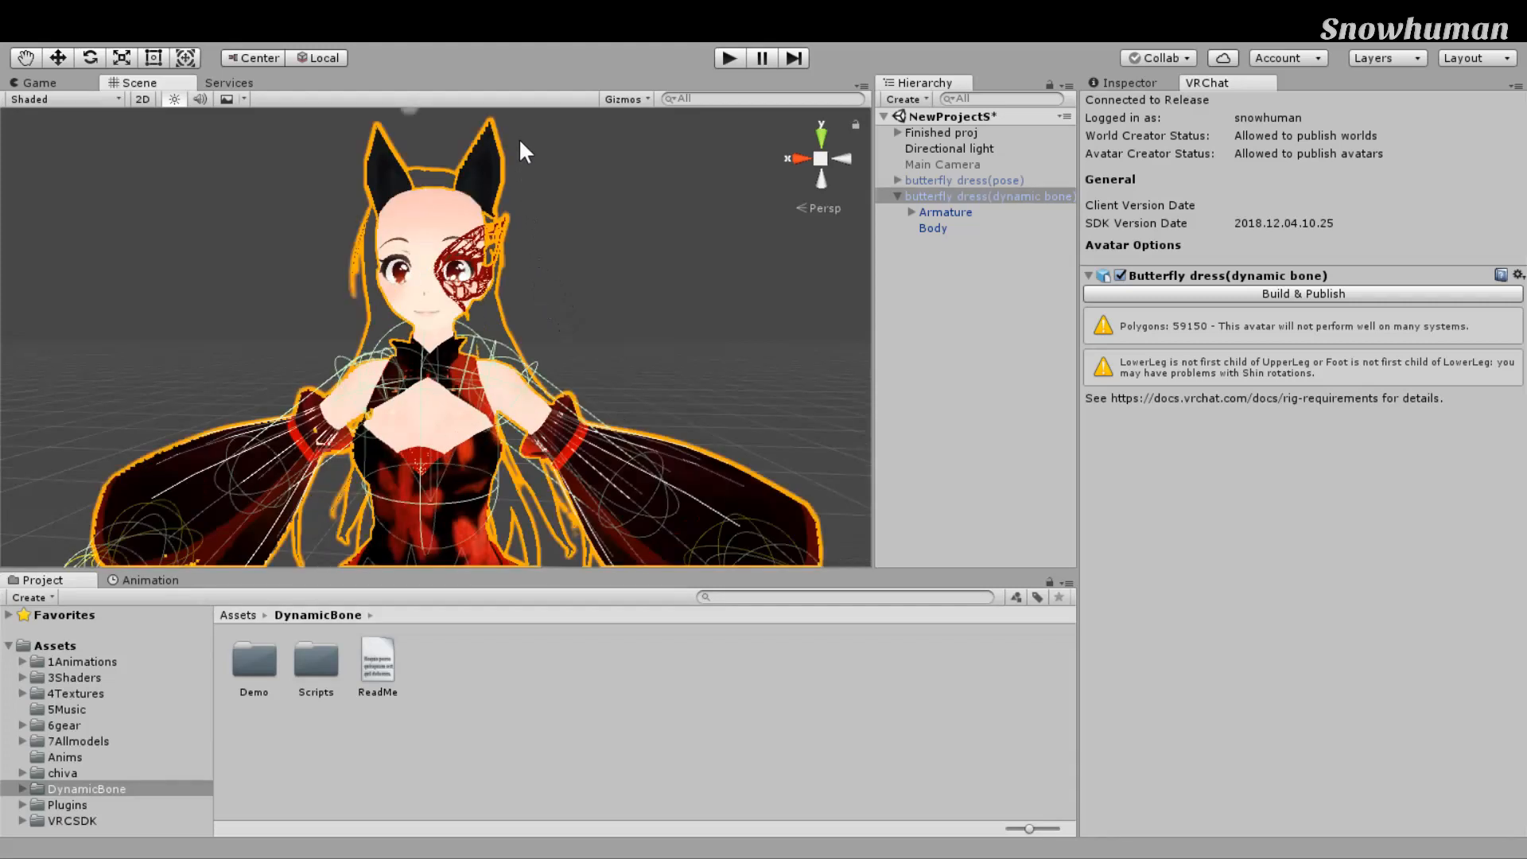
pyautogui.scroll(-2, 517, 151)
pyautogui.click(990, 197)
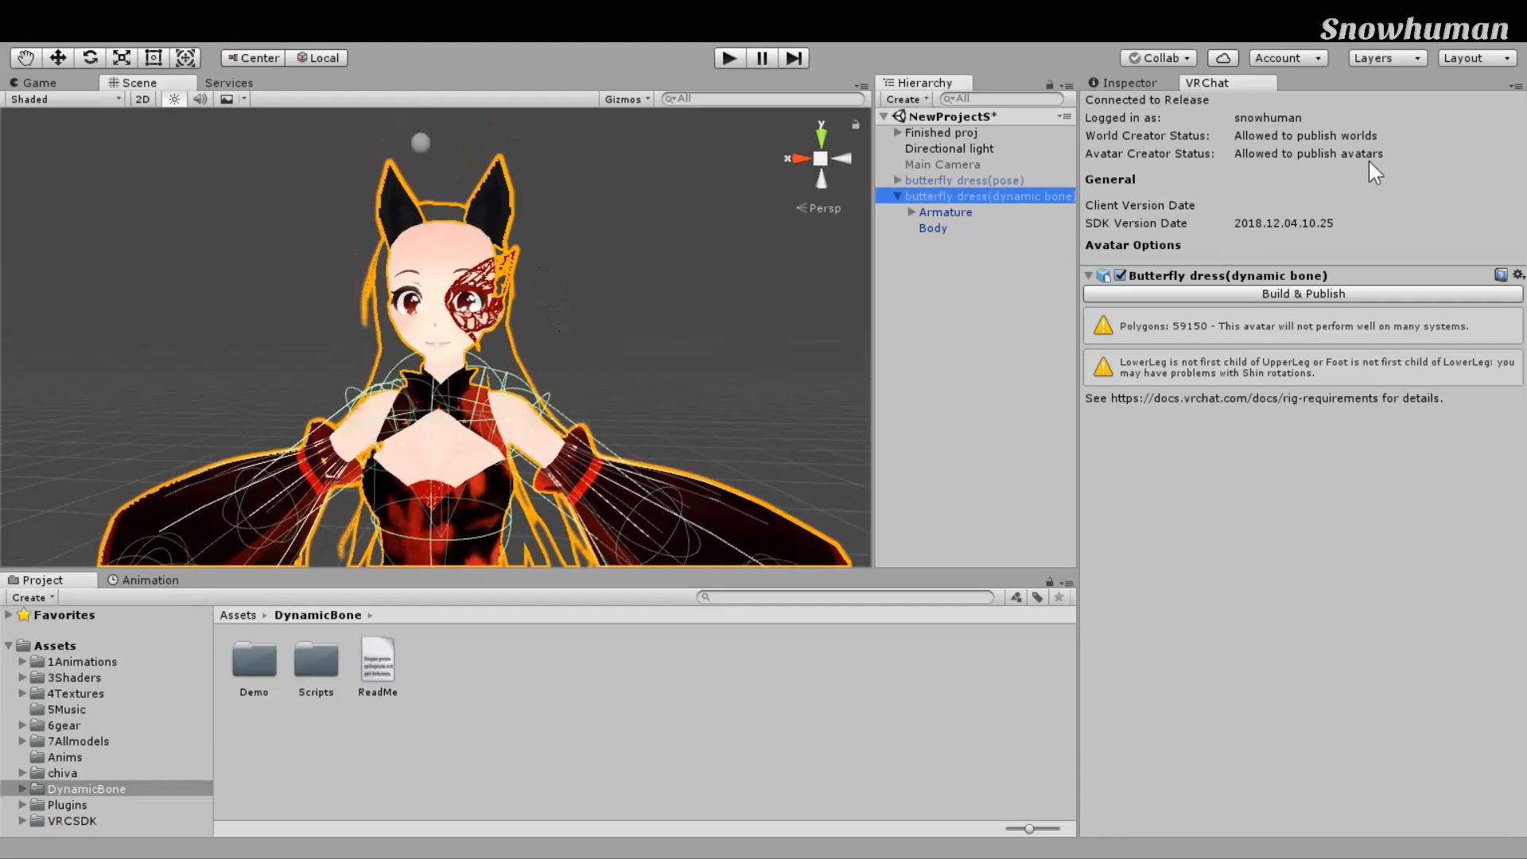
pyautogui.click(1129, 82)
# Step: Lower the View Position Y to 1.36 while framing the avatar in the Scene view
pyautogui.scroll(5, 631, 400)
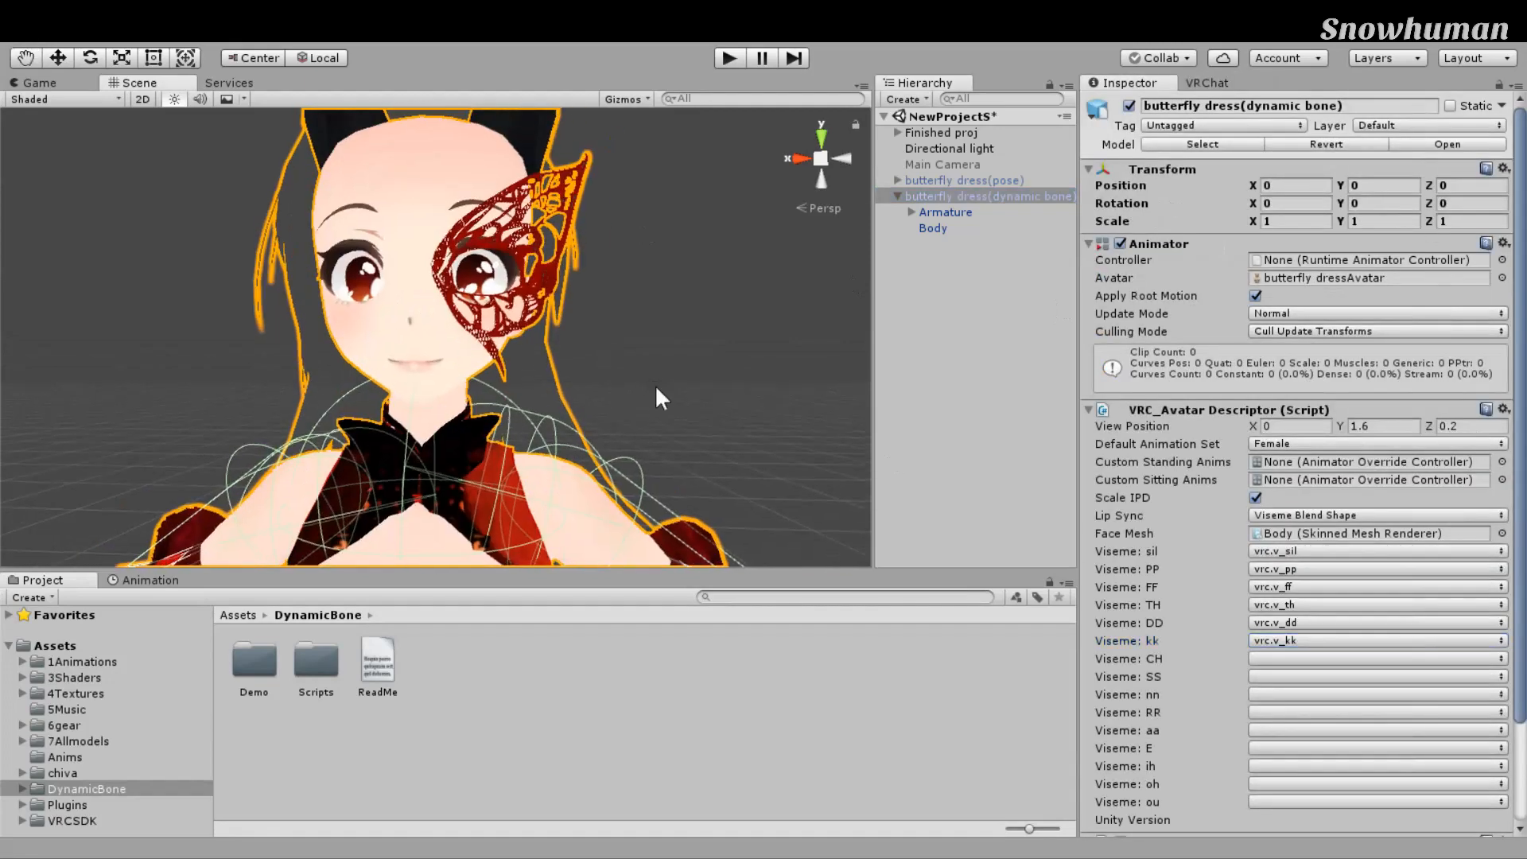
pyautogui.scroll(-5, 655, 385)
pyautogui.moveTo(656, 385); pyautogui.dragTo(684, 413, button='middle')
pyautogui.moveTo(1341, 427); pyautogui.dragTo(1336, 427)
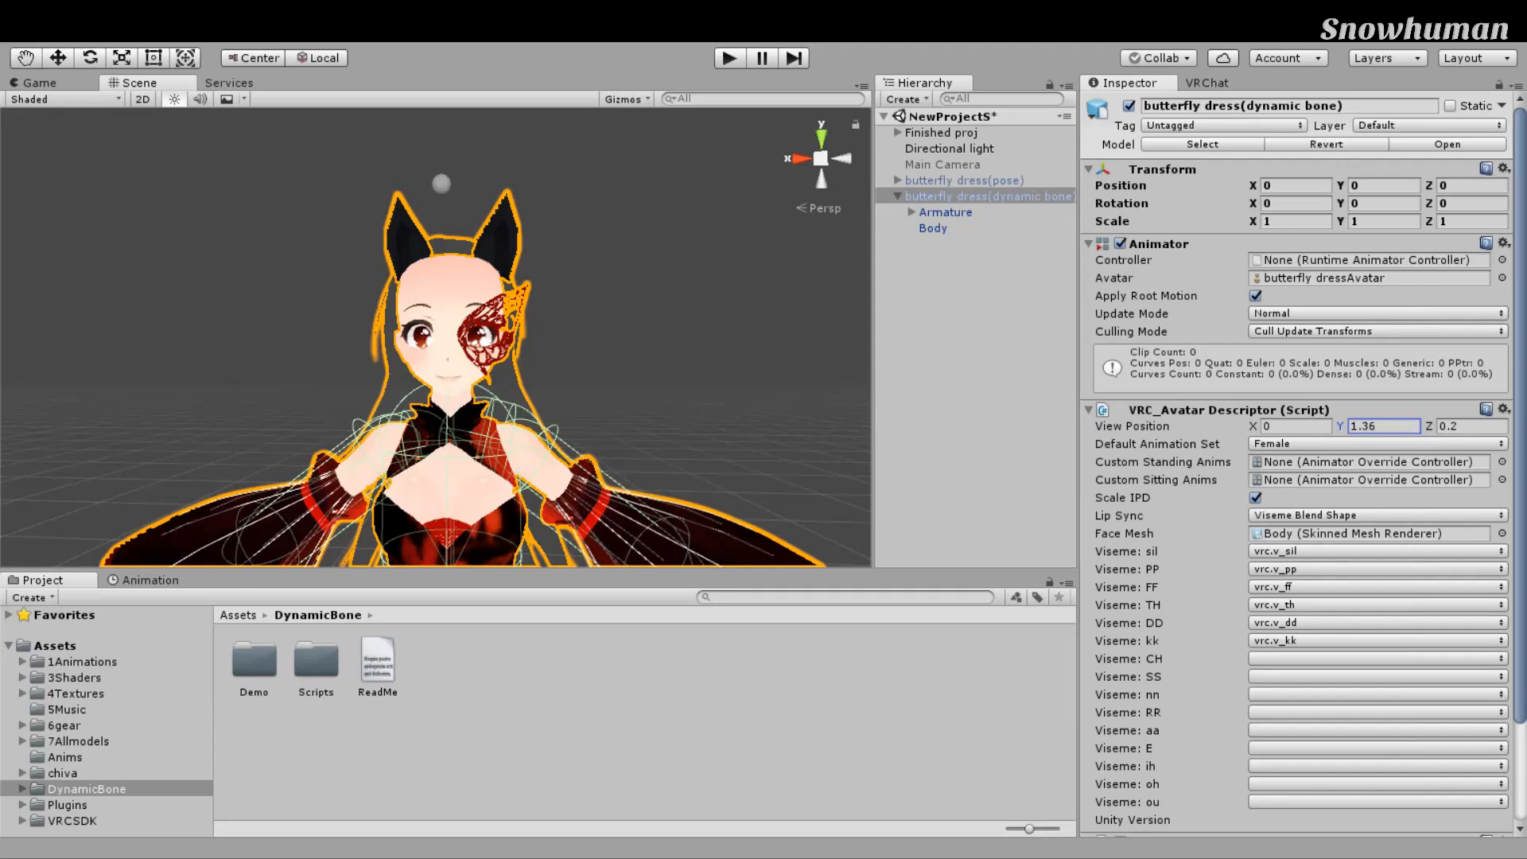
pyautogui.scroll(8, 727, 276)
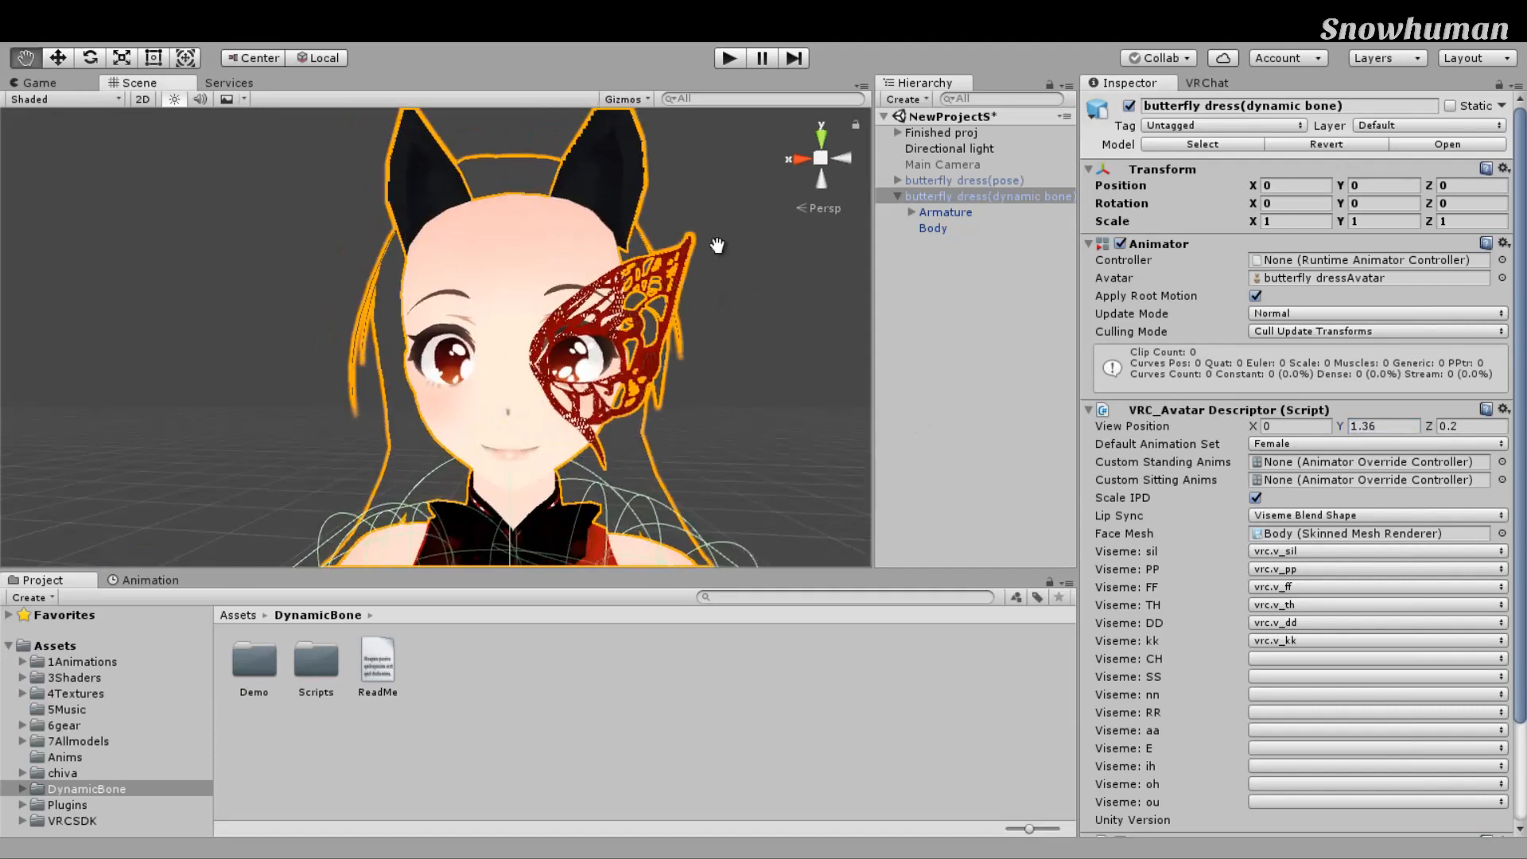
pyautogui.moveTo(732, 254); pyautogui.dragTo(519, 397, button='right')
pyautogui.scroll(-5, 645, 211)
pyautogui.scroll(4, 549, 374)
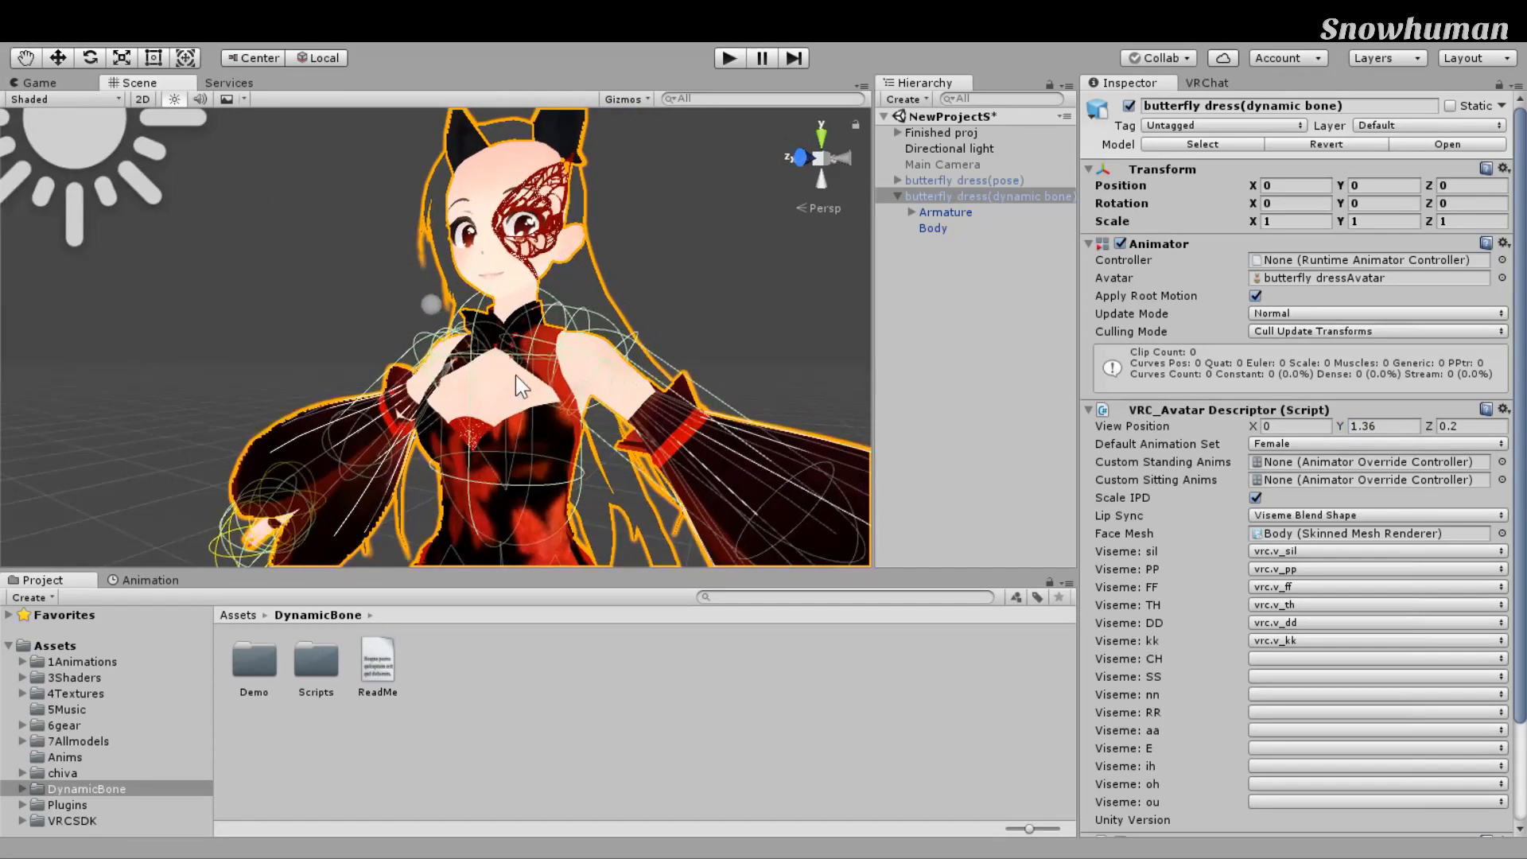
# Step: Refine the View Position height to 1.45
pyautogui.moveTo(1361, 427); pyautogui.dragTo(1378, 427)
pyautogui.write('4')
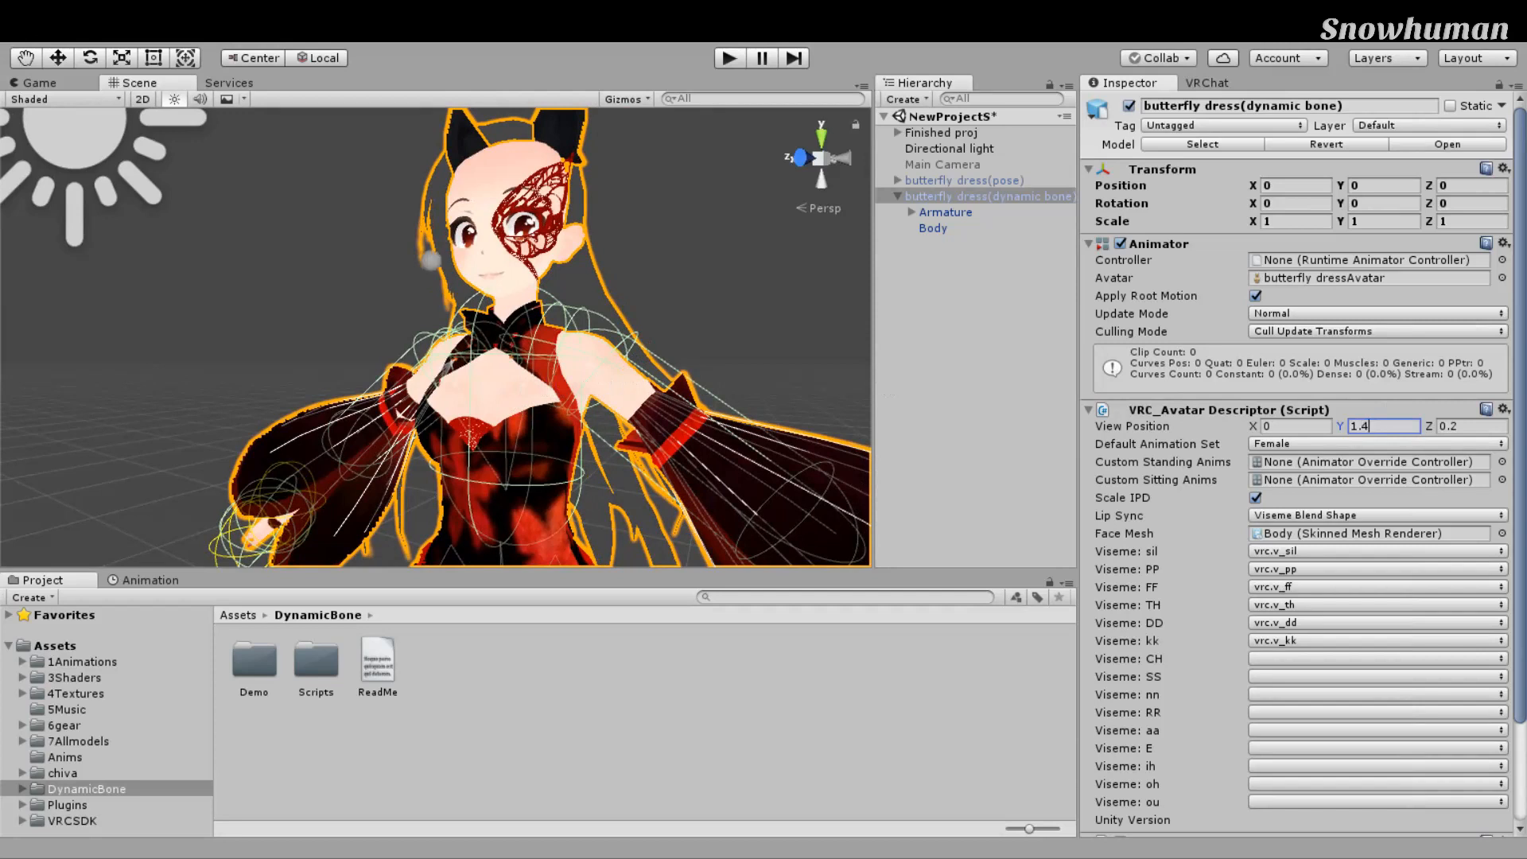
pyautogui.press('BackSpace')
pyautogui.write('5')
pyautogui.press('BackSpace')
pyautogui.write('45')
# Step: Bring the View Position Z in to 0.07, then 0.08, checking the gizmo on the face
pyautogui.moveTo(726, 322); pyautogui.dragTo(753, 415, button='middle')
pyautogui.moveTo(612, 431); pyautogui.dragTo(668, 432, button='right')
pyautogui.moveTo(1466, 427); pyautogui.dragTo(1451, 428)
pyautogui.write('07')
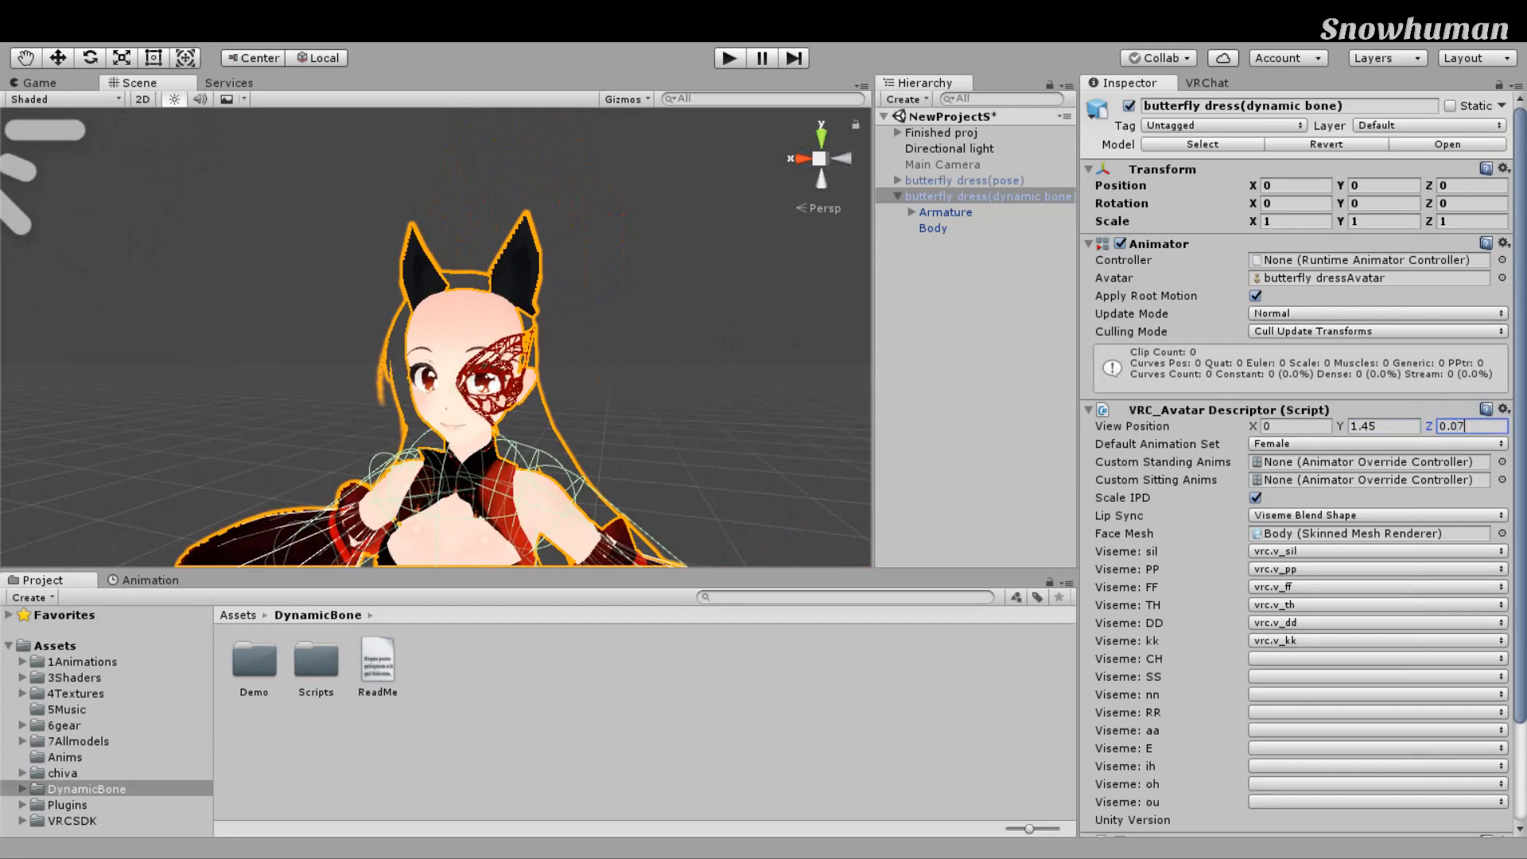
pyautogui.scroll(4, 803, 533)
pyautogui.scroll(-5, 737, 535)
pyautogui.moveTo(737, 534); pyautogui.dragTo(729, 473, button='middle')
pyautogui.scroll(5, 727, 476)
pyautogui.moveTo(522, 272); pyautogui.dragTo(522, 380, button='middle')
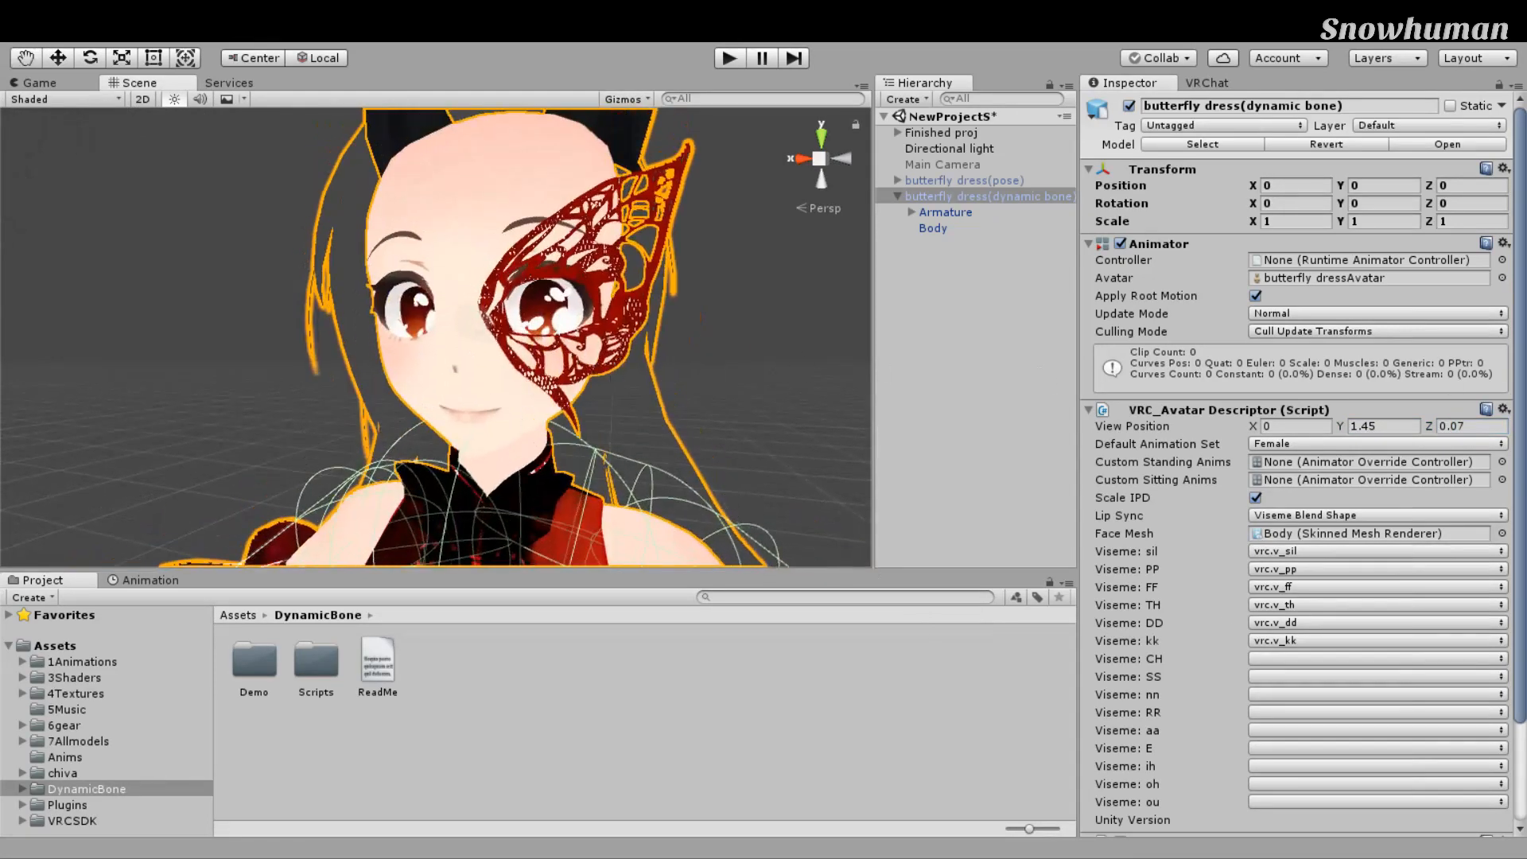
pyautogui.moveTo(1467, 427); pyautogui.dragTo(1458, 427)
pyautogui.write('8')
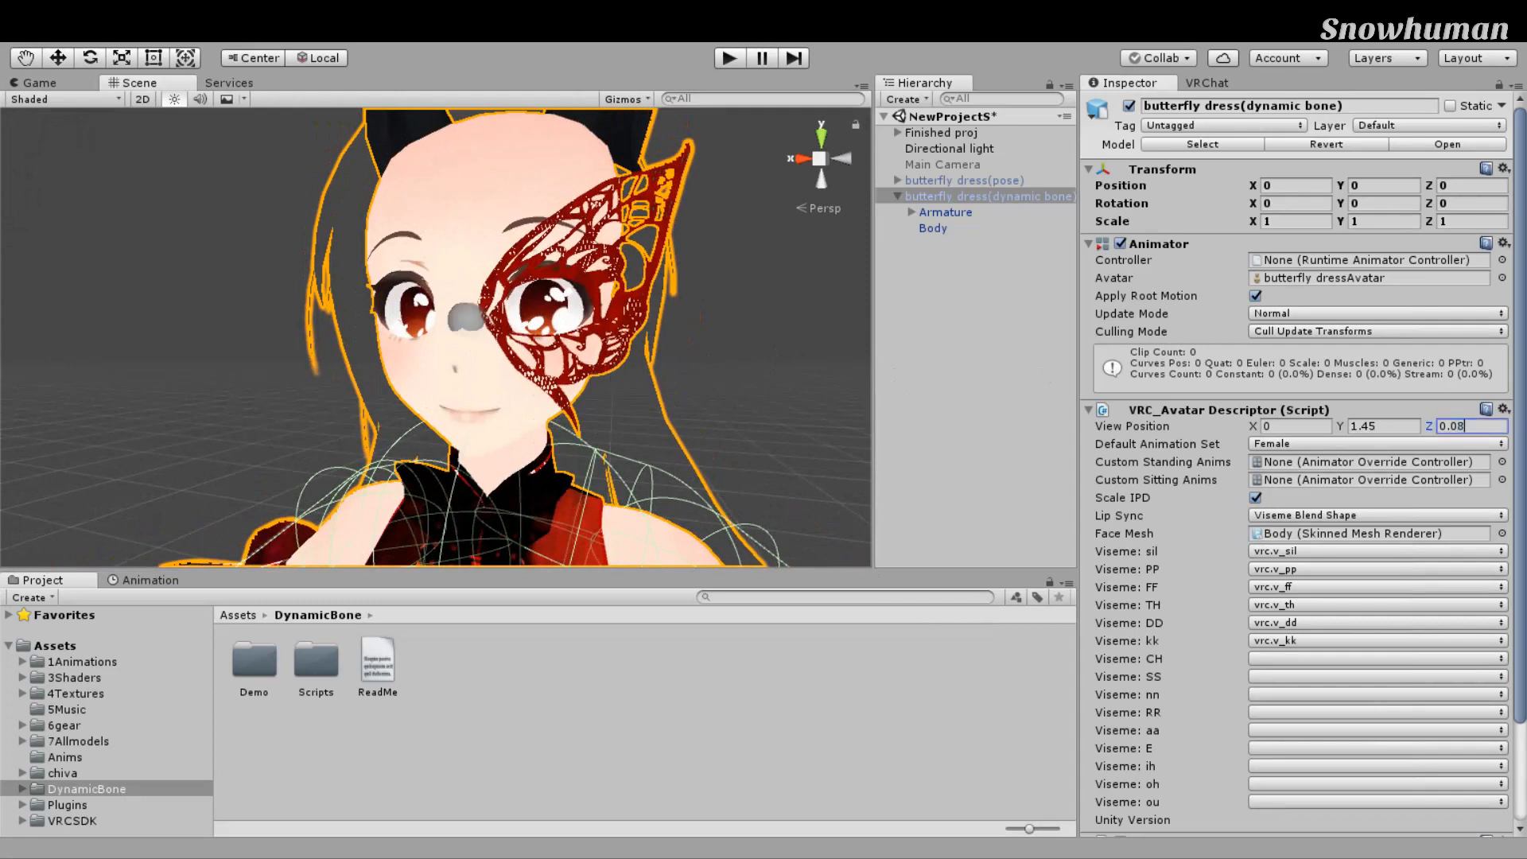
# Step: Set the final View Position Y to 1.46 and recentre the avatar in view
pyautogui.keyDown('alt'); pyautogui.moveTo(602, 291); pyautogui.dragTo(682, 304); pyautogui.keyUp('alt')
pyautogui.moveTo(1379, 427); pyautogui.dragTo(1369, 427)
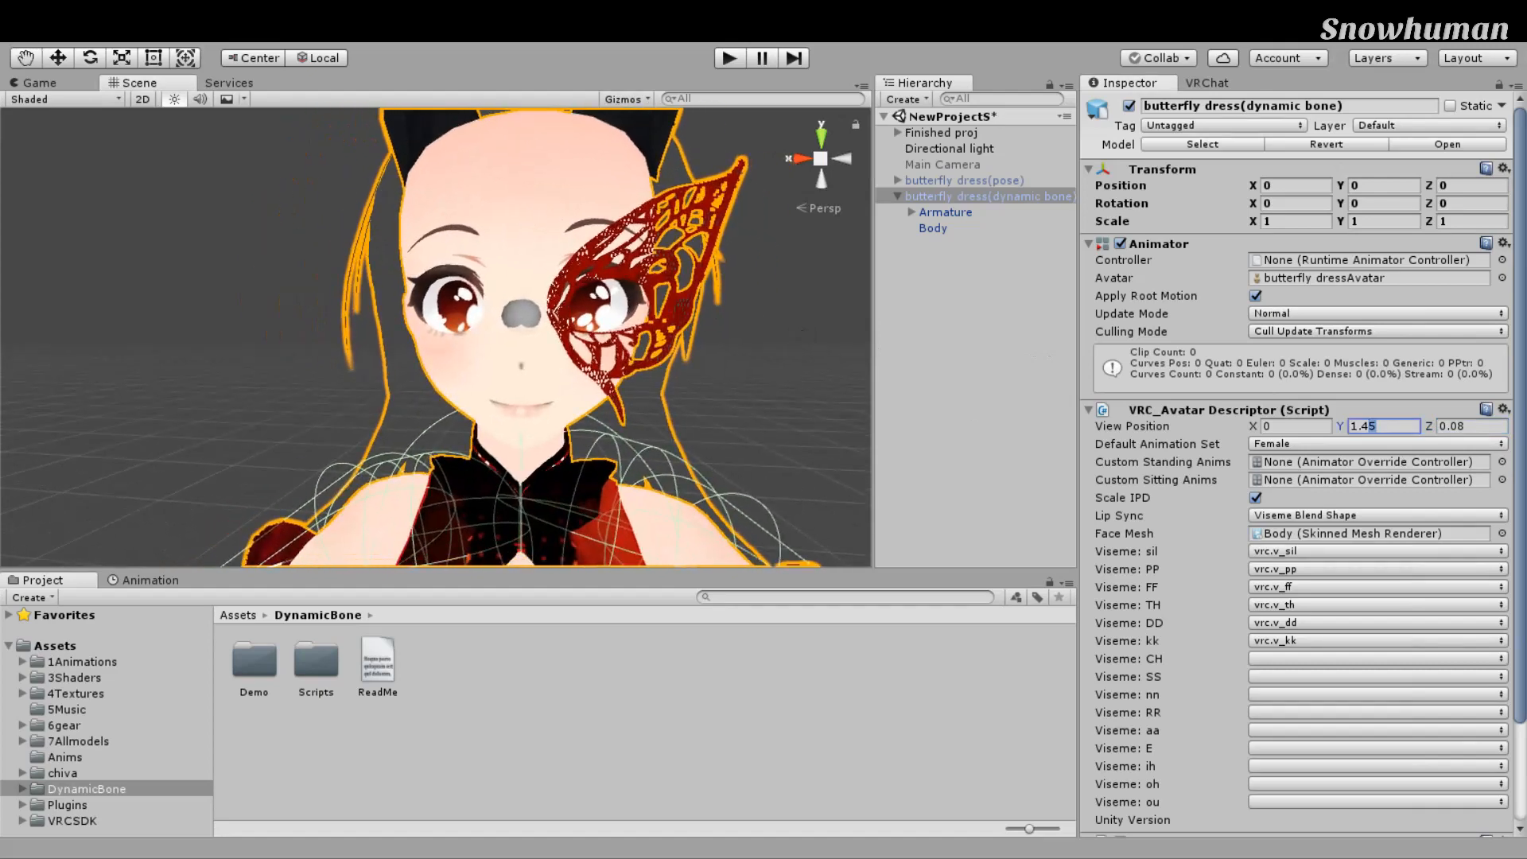
pyautogui.write('6')
pyautogui.scroll(-10, 728, 435)
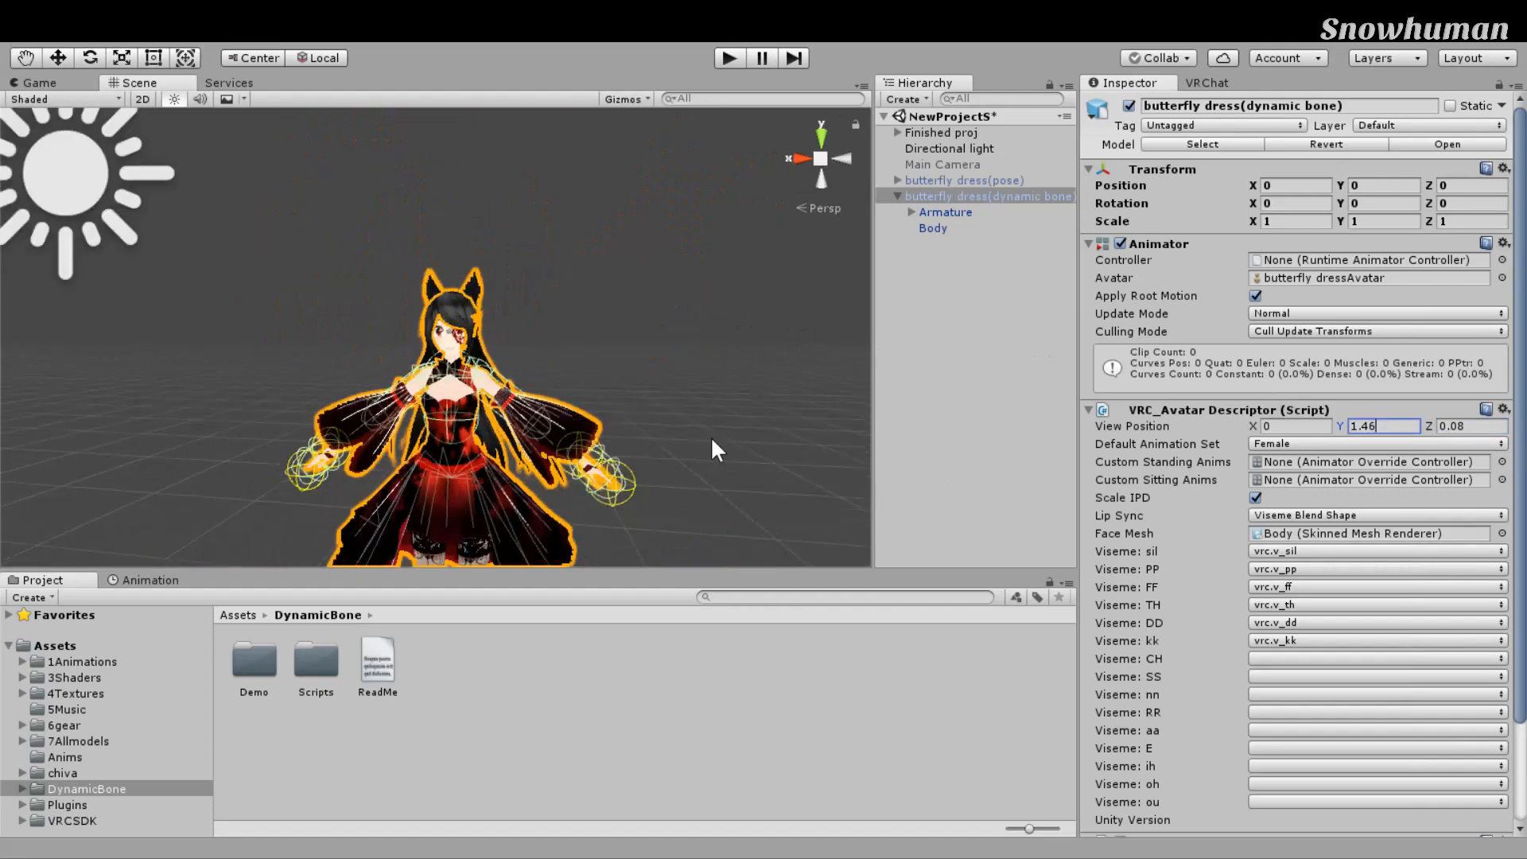
pyautogui.moveTo(766, 376); pyautogui.dragTo(603, 326, button='middle')
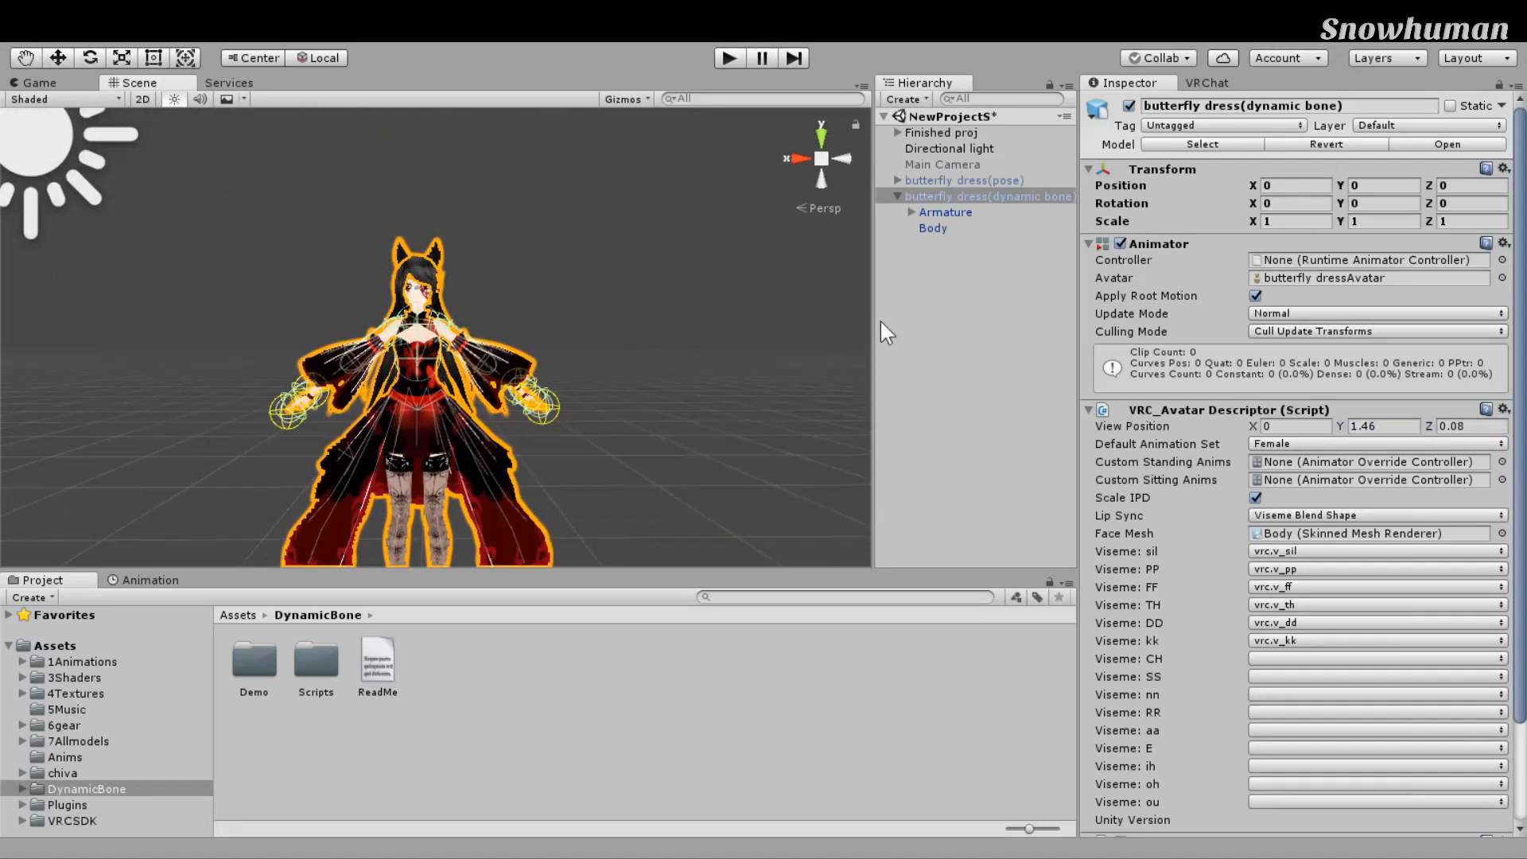
# Step: Switch to the VRChat SDK panel and review Butterfly dress(dynamic bone)'s Build & Publish section and warnings
pyautogui.click(1207, 83)
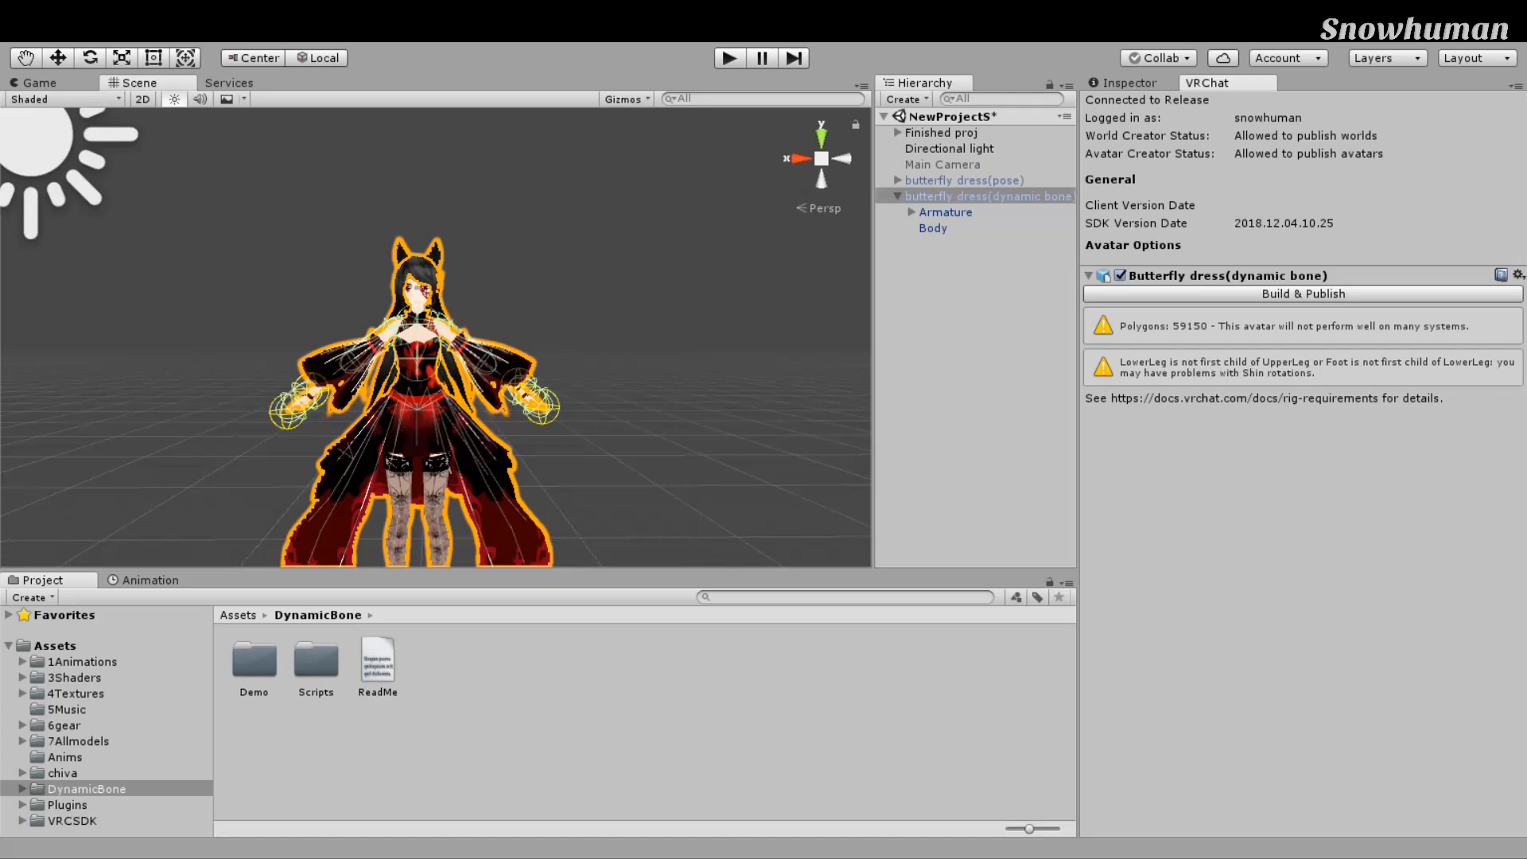
pyautogui.scroll(5, 709, 288)
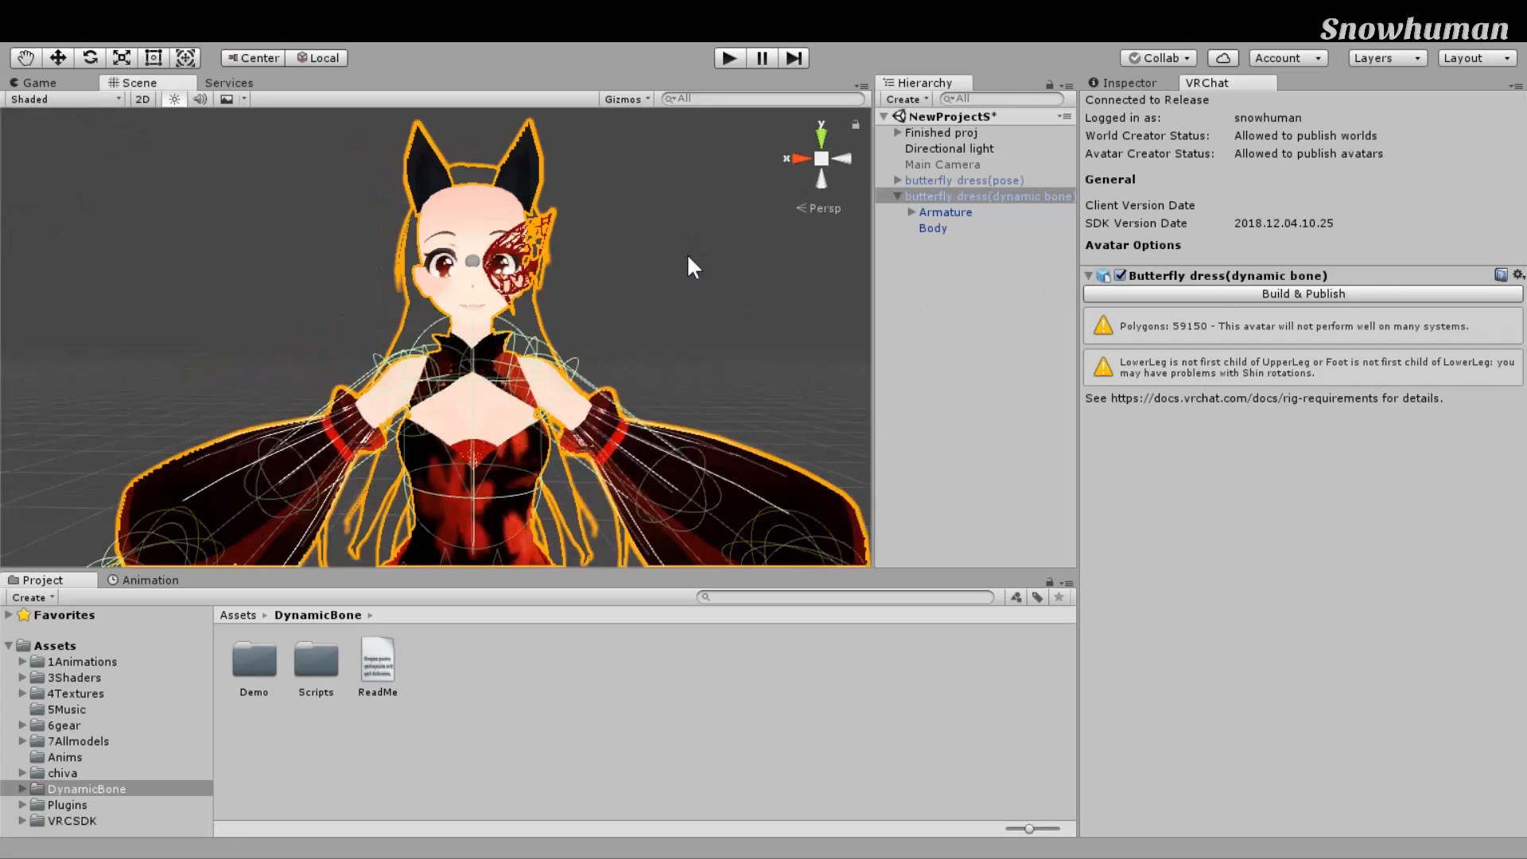
pyautogui.scroll(-5, 686, 253)
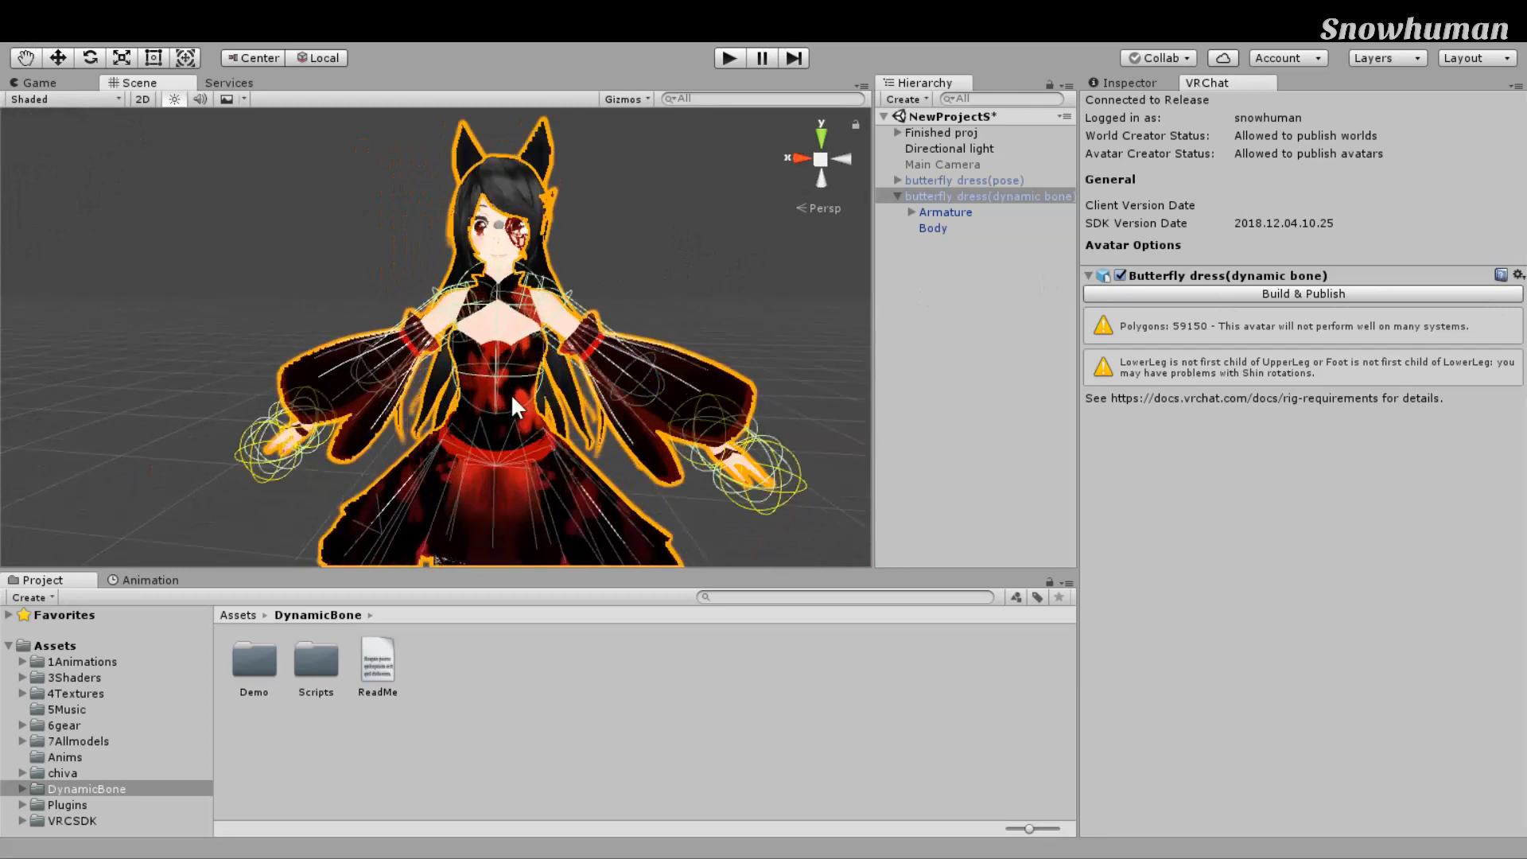
pyautogui.scroll(-3, 513, 393)
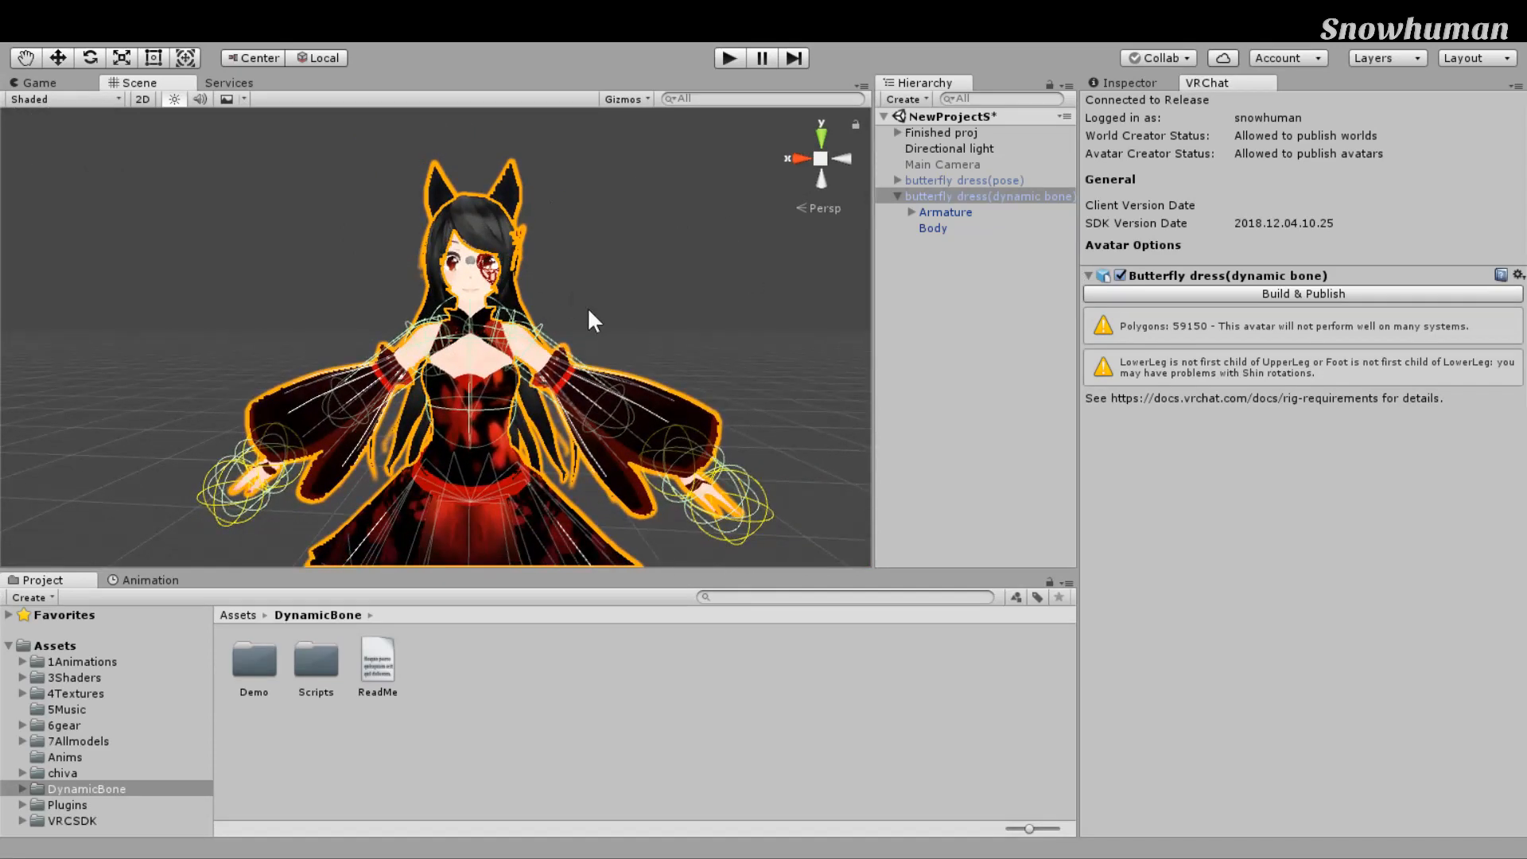
pyautogui.scroll(-1, 800, 358)
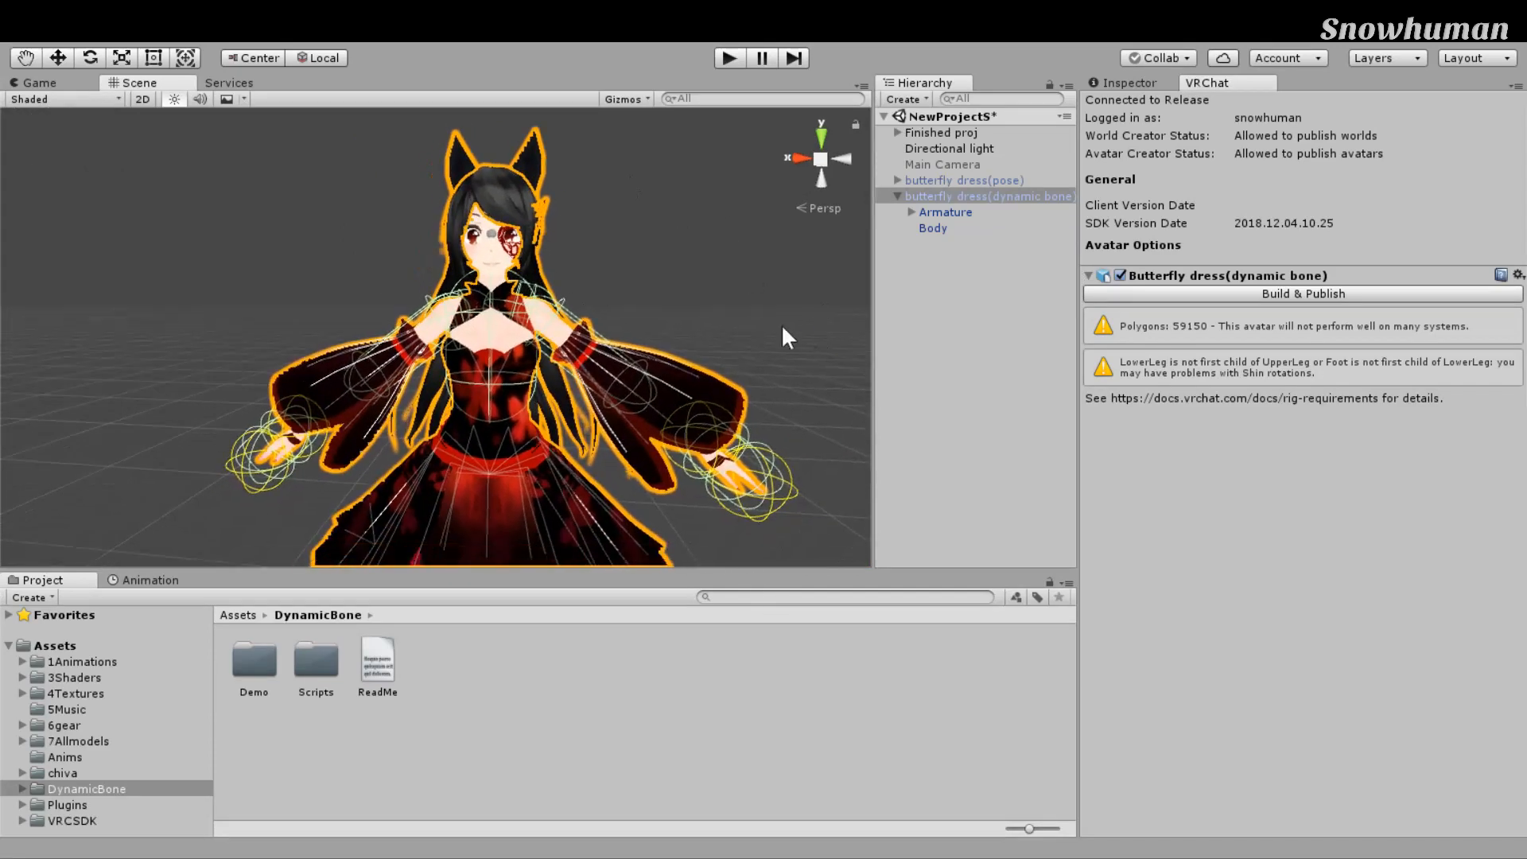
pyautogui.scroll(-1, 802, 323)
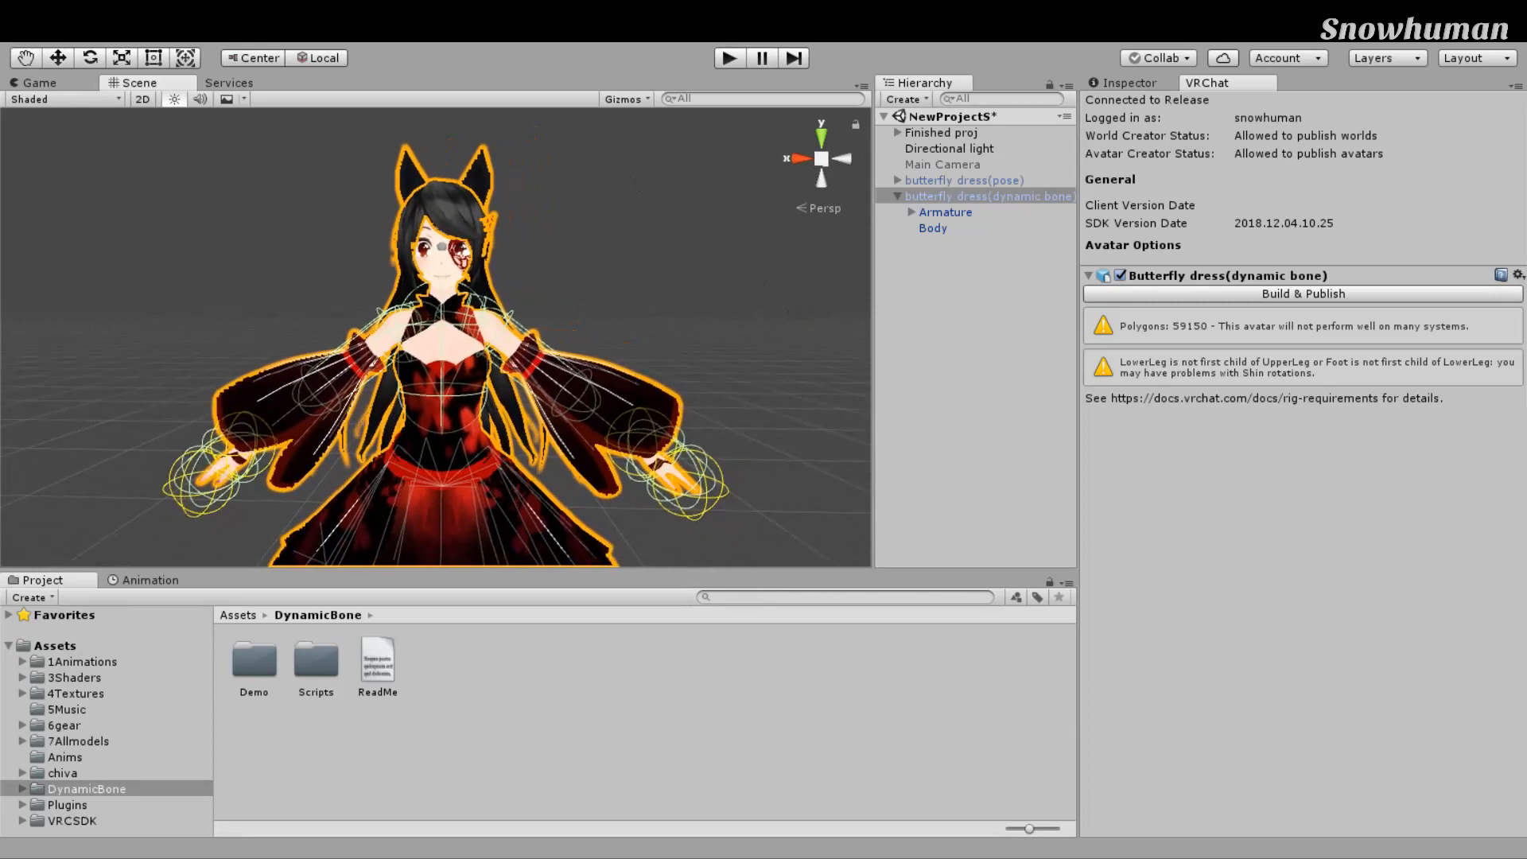